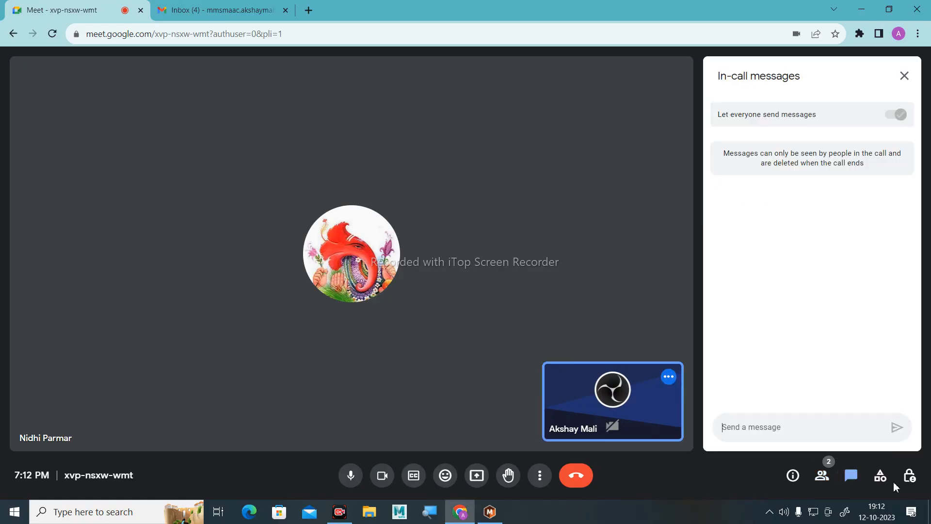
Copy the signed-in account's e-mail address from Gmail and send it as an in-call message in the Meet call.
{"action": "left_click", "coordinate": [219, 9]}
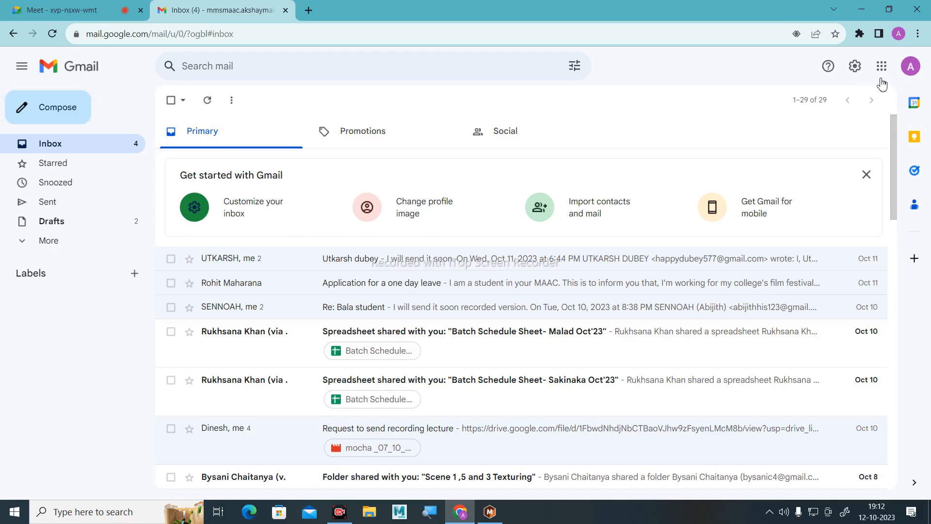
{"action": "left_click", "coordinate": [911, 67]}
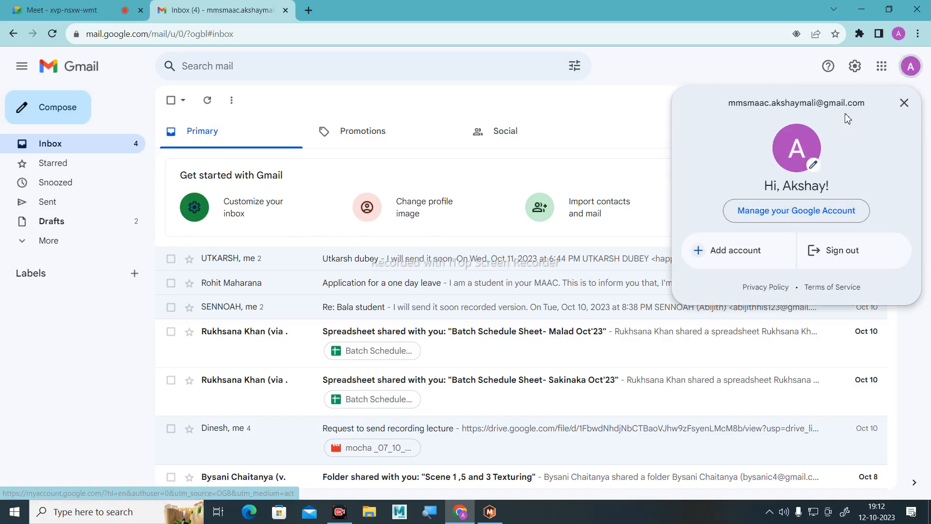
{"action": "left_click_drag", "start_coordinate": [868, 104], "coordinate": [734, 105]}
{"action": "key", "text": "ctrl+c"}
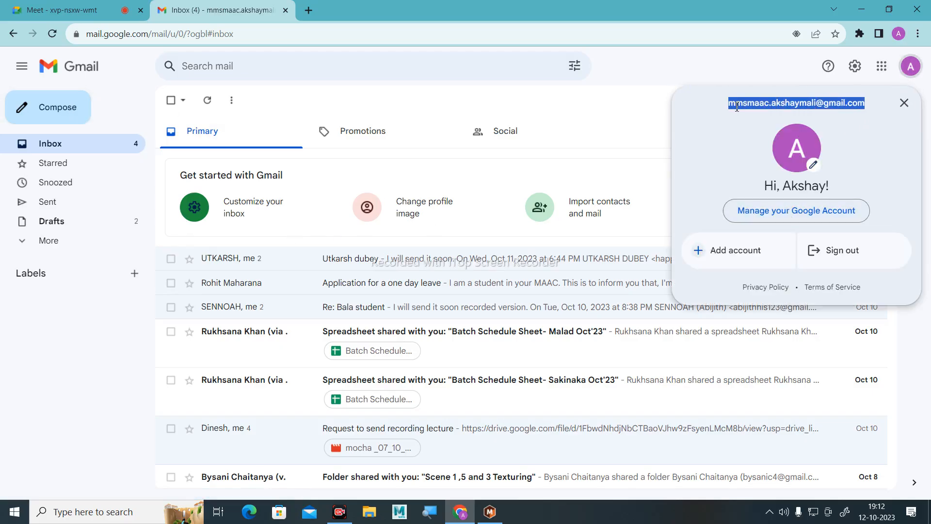
{"action": "left_click", "coordinate": [88, 8]}
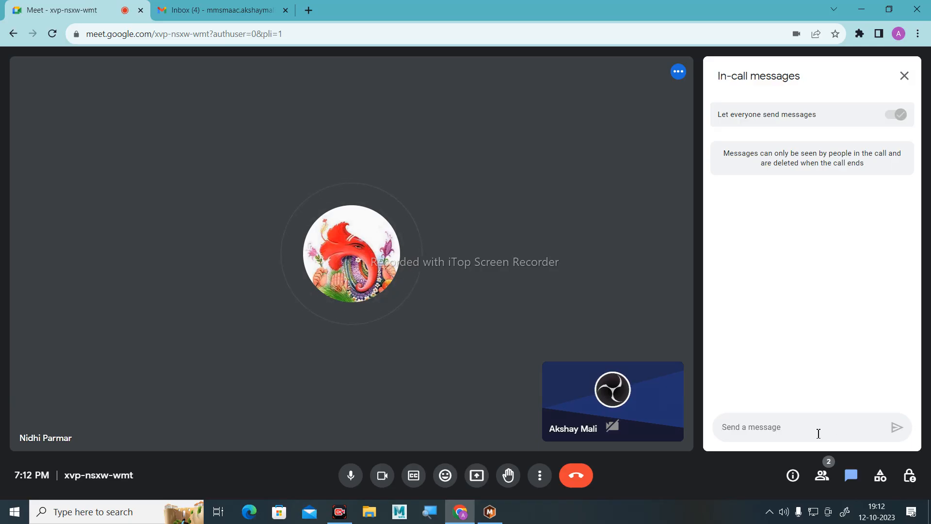
{"action": "key", "text": "ctrl+v"}
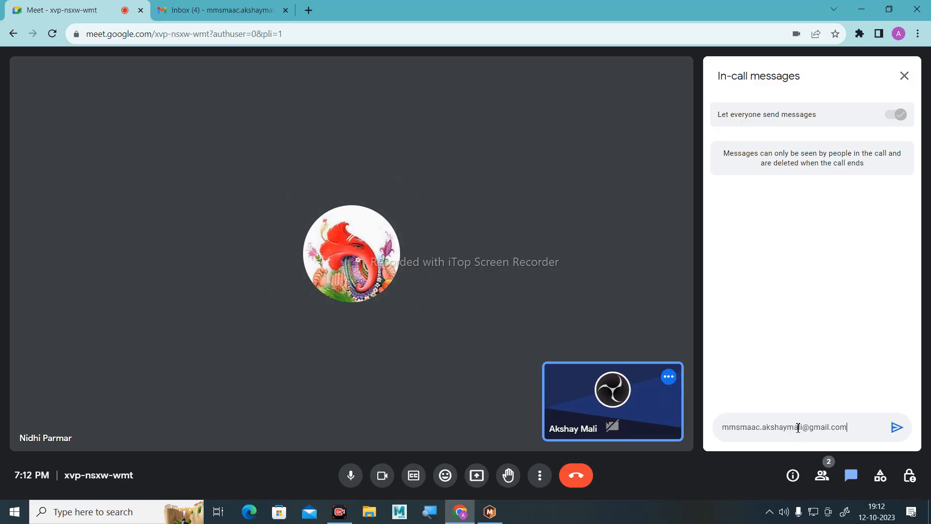
{"action": "left_click", "coordinate": [897, 427]}
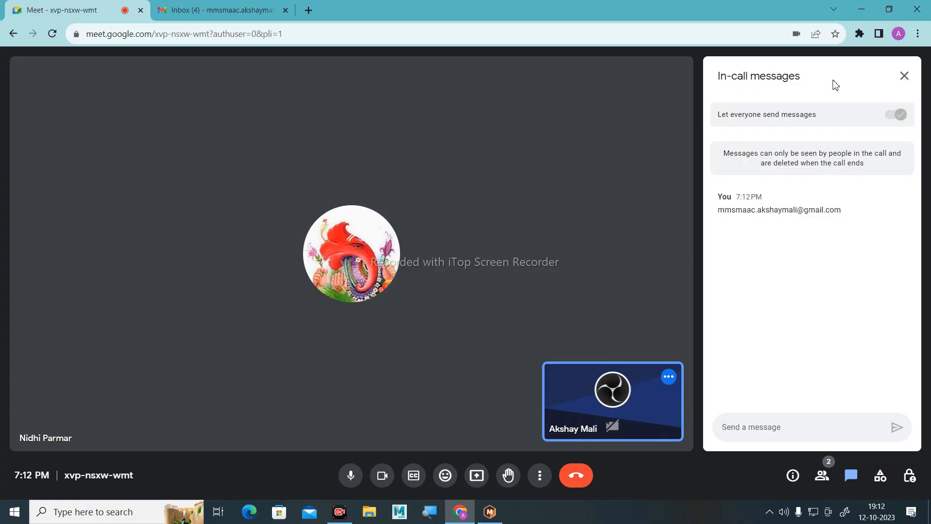
Show the meeting's participant list and present the entire screen in the call.
{"action": "left_click", "coordinate": [822, 475]}
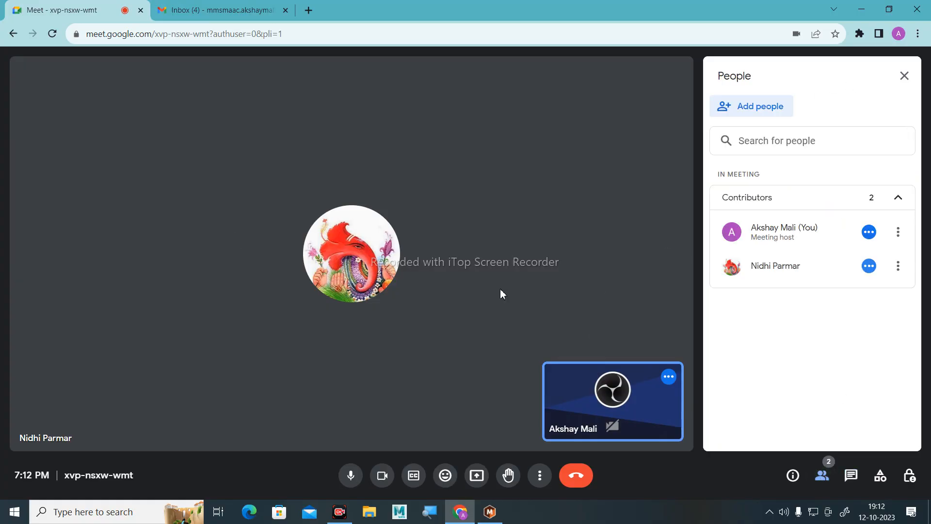
{"action": "left_click", "coordinate": [477, 476]}
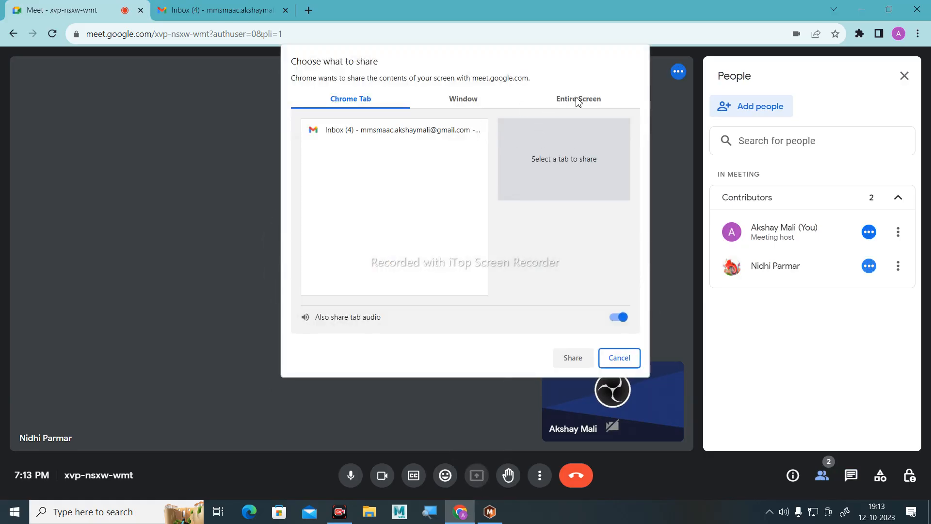
{"action": "left_click", "coordinate": [578, 100]}
{"action": "left_click", "coordinate": [398, 194]}
{"action": "left_click", "coordinate": [568, 357]}
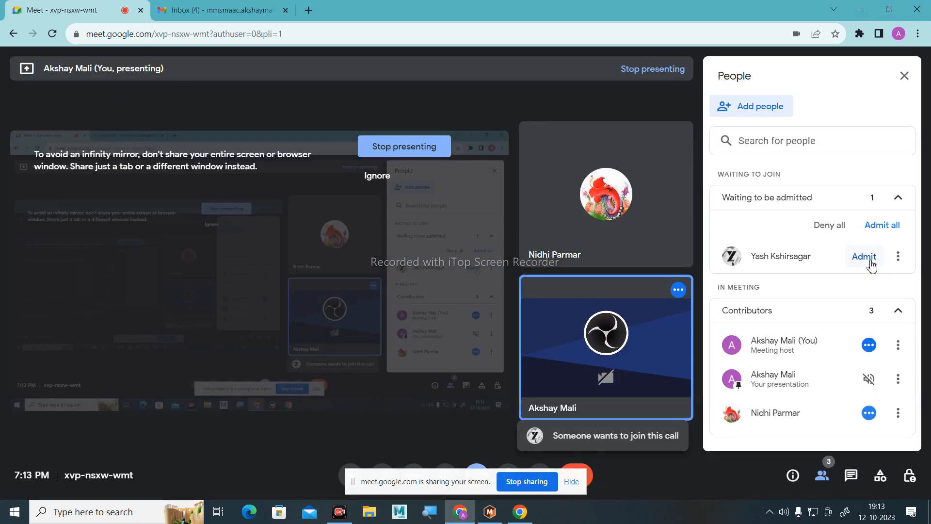
Admit each participant waiting to join the call and mute the participant whose microphone is on.
{"action": "left_click", "coordinate": [865, 257]}
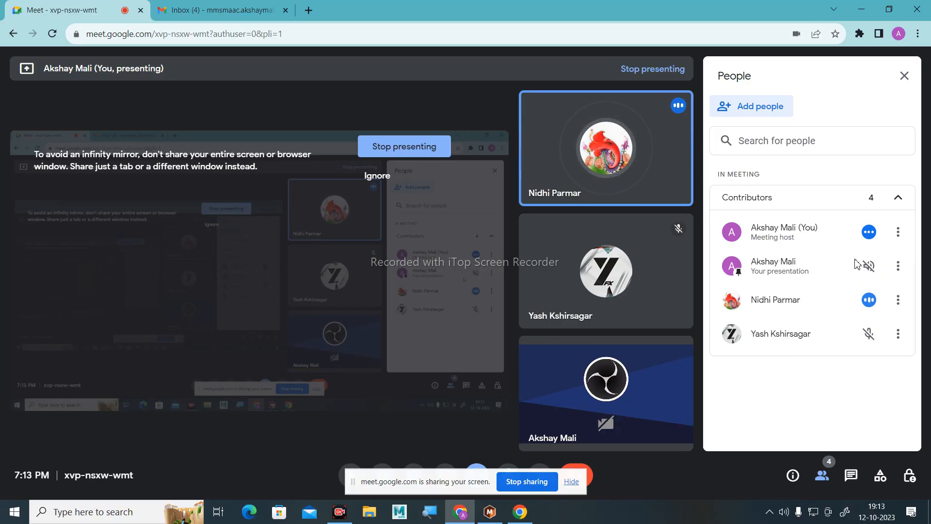
{"action": "left_click", "coordinate": [897, 300]}
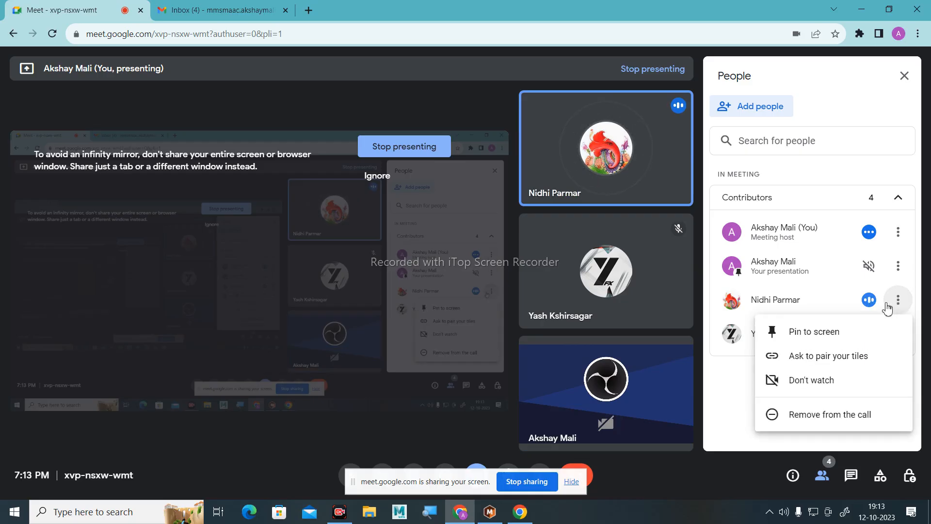
{"action": "left_click", "coordinate": [865, 305]}
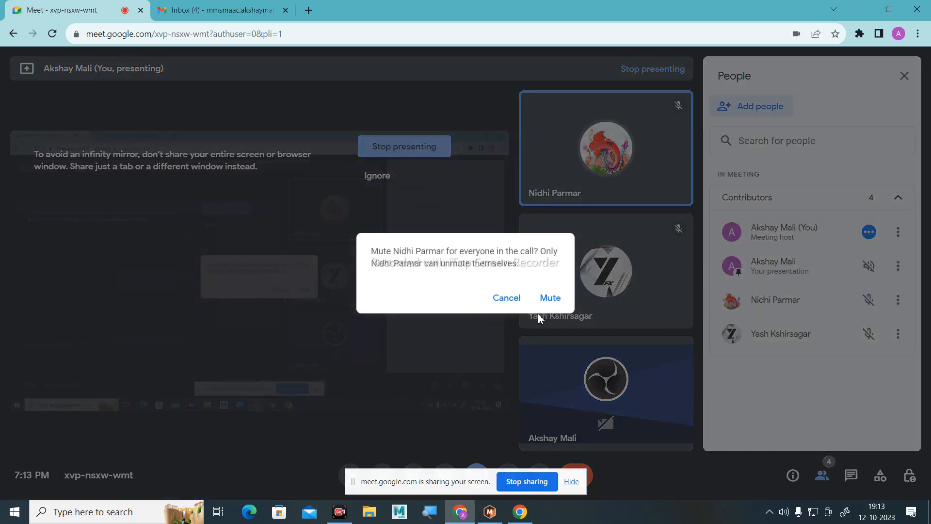
{"action": "left_click", "coordinate": [551, 298]}
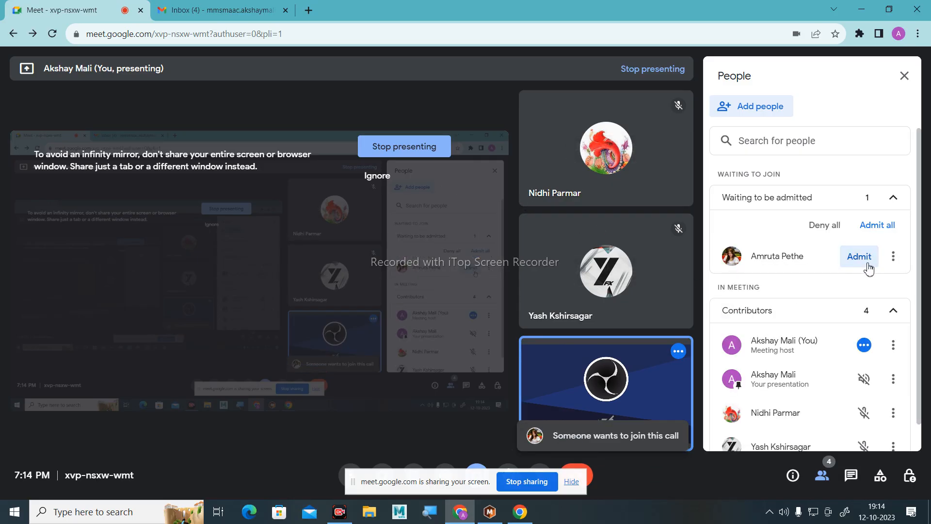
{"action": "left_click", "coordinate": [867, 265]}
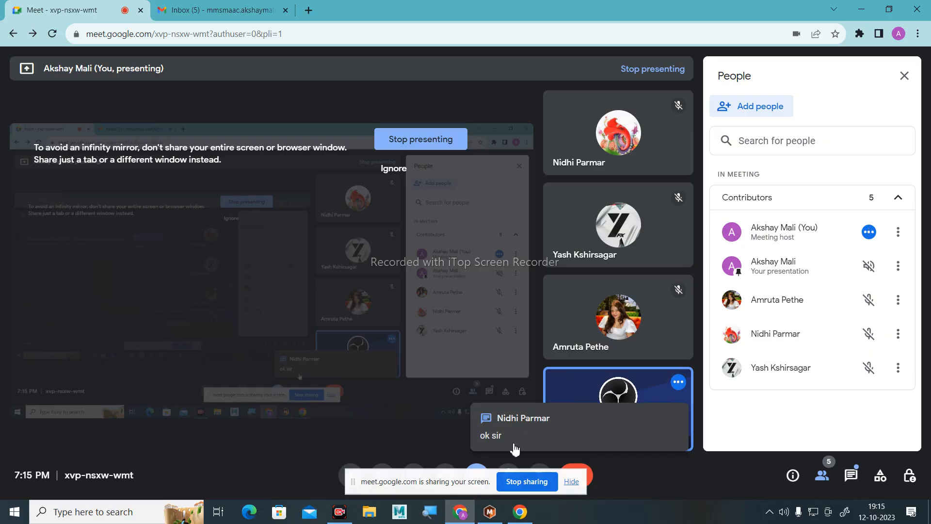
Open the new "pract" e-mail in Gmail and download its prac.zip attachment from Google Drive despite the missing virus scan.
{"action": "left_click", "coordinate": [251, 8]}
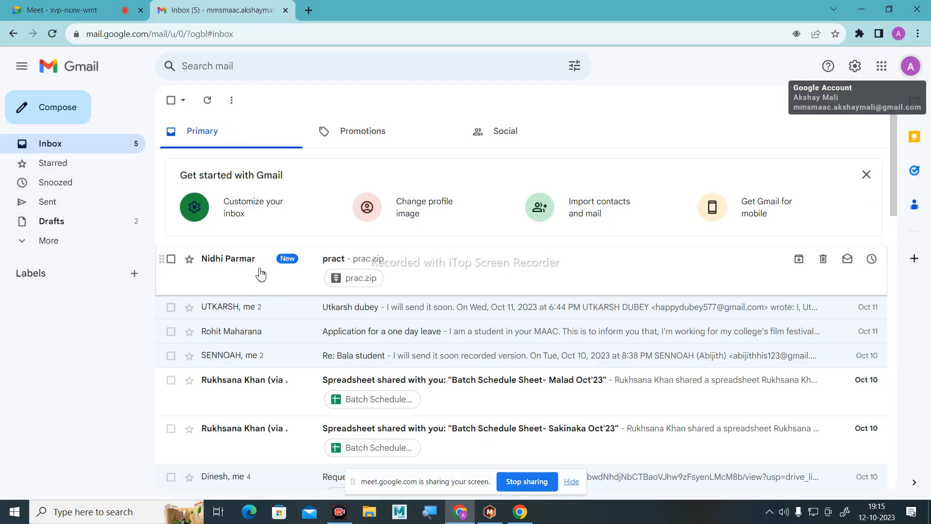
{"action": "left_click", "coordinate": [260, 274]}
{"action": "mouse_move", "coordinate": [225, 335]}
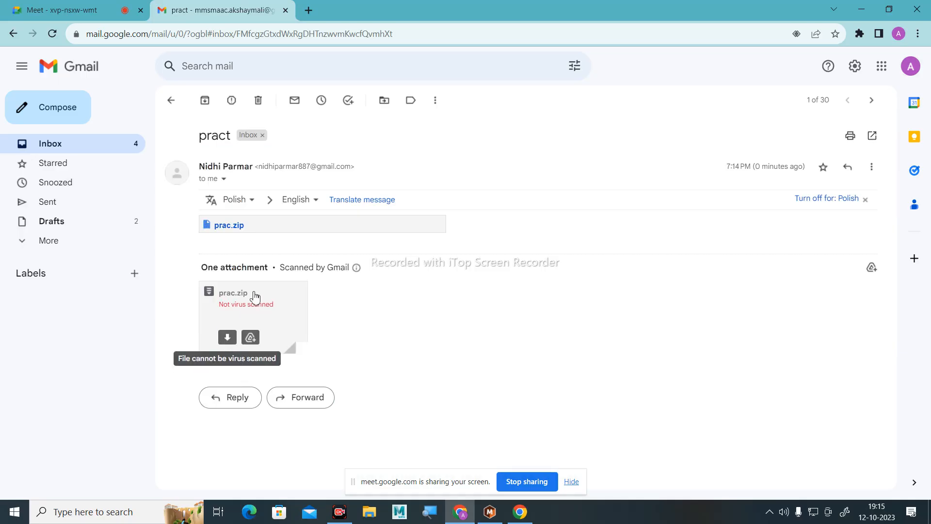
{"action": "left_click", "coordinate": [233, 226]}
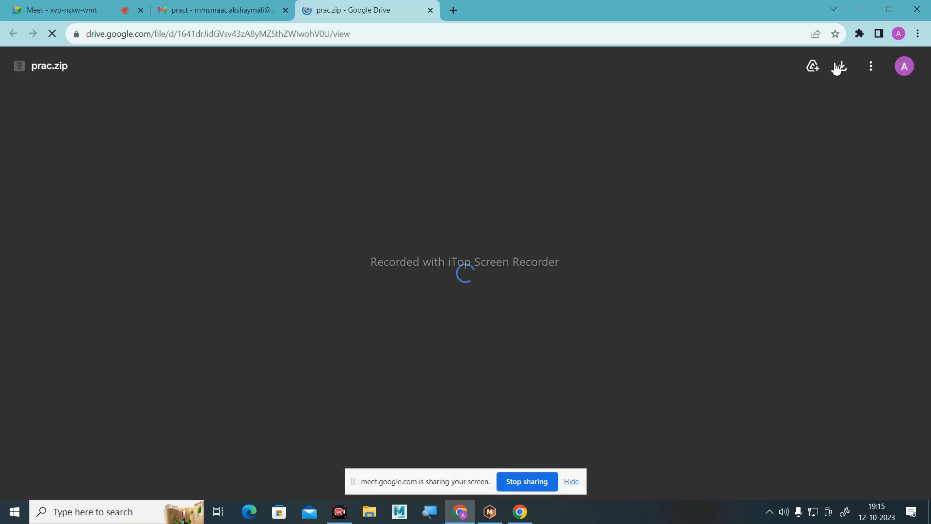
{"action": "left_click", "coordinate": [842, 66]}
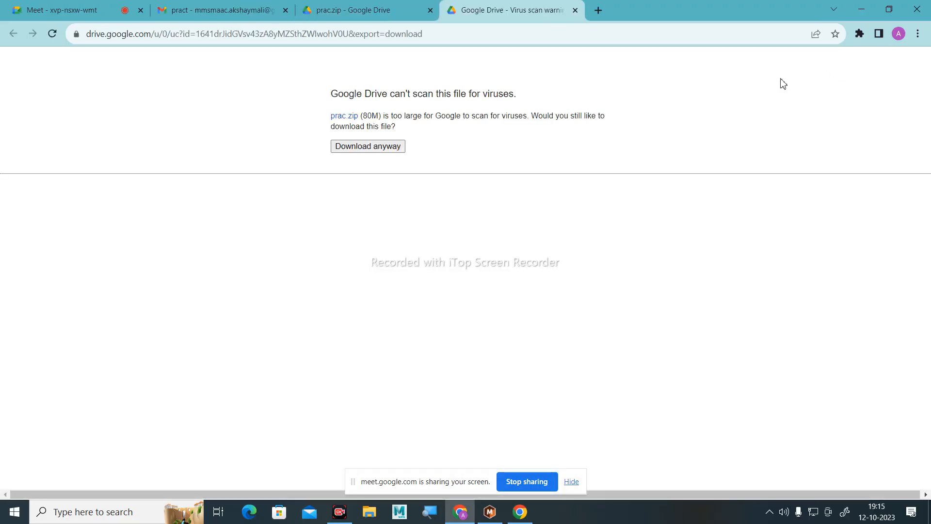
{"action": "left_click", "coordinate": [361, 147]}
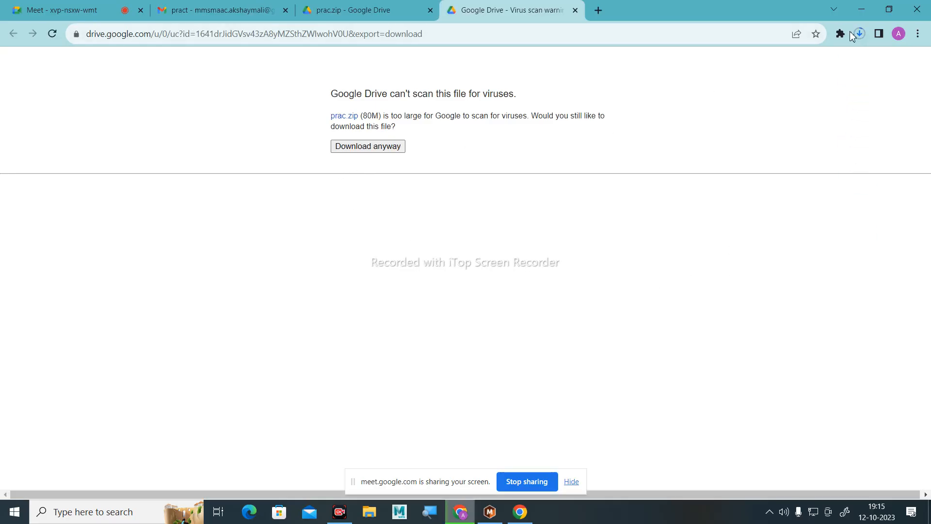
Switch to File Explorer and look through the Downloads folder for the downloaded prac archive, refreshing the listing.
{"action": "left_click", "coordinate": [864, 11]}
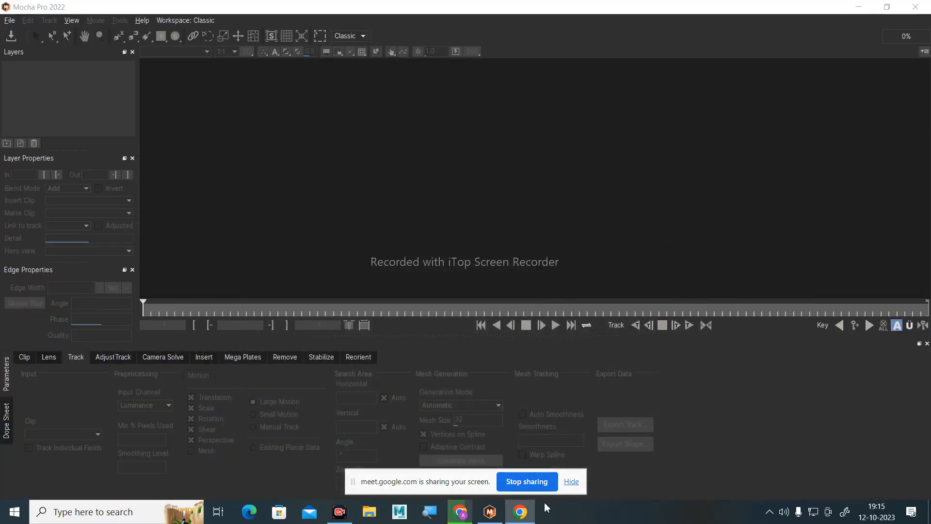
{"action": "left_click", "coordinate": [571, 481]}
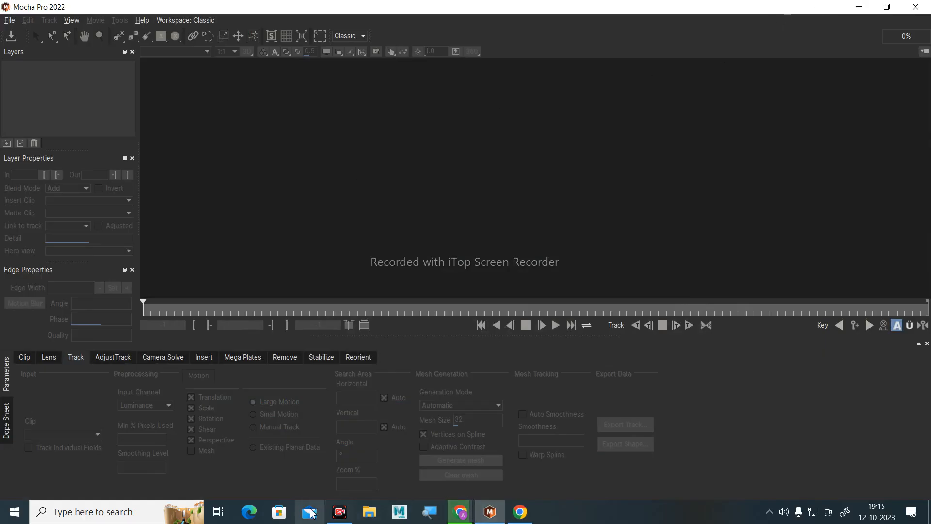
{"action": "left_click", "coordinate": [374, 515]}
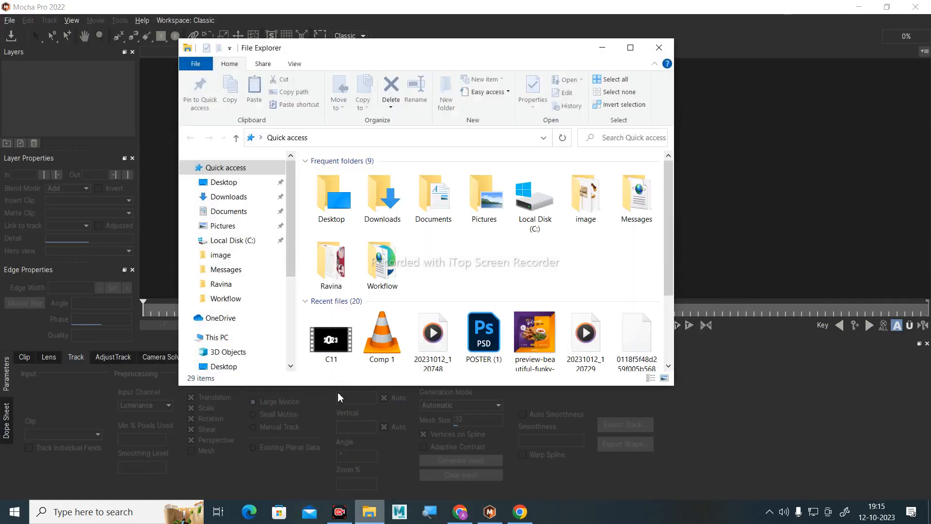
{"action": "left_click", "coordinate": [629, 47]}
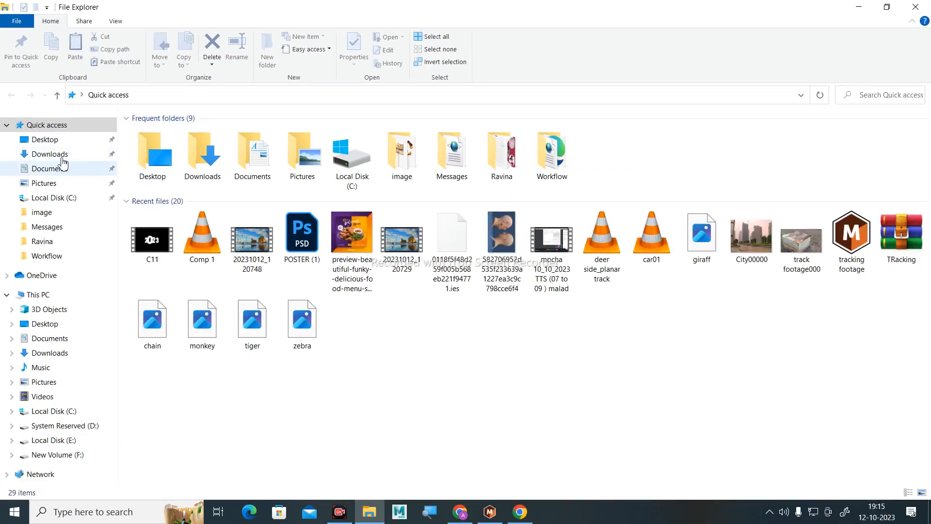
{"action": "left_click", "coordinate": [51, 154]}
{"action": "scroll", "coordinate": [373, 235], "scroll_direction": "up", "scroll_amount": 5}
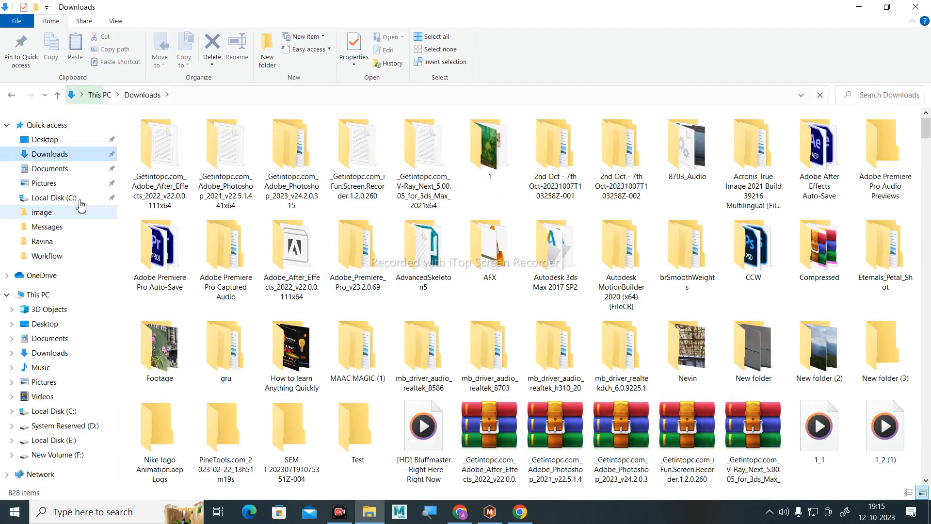
{"action": "left_click", "coordinate": [50, 154]}
{"action": "scroll", "coordinate": [775, 290], "scroll_direction": "down", "scroll_amount": 15}
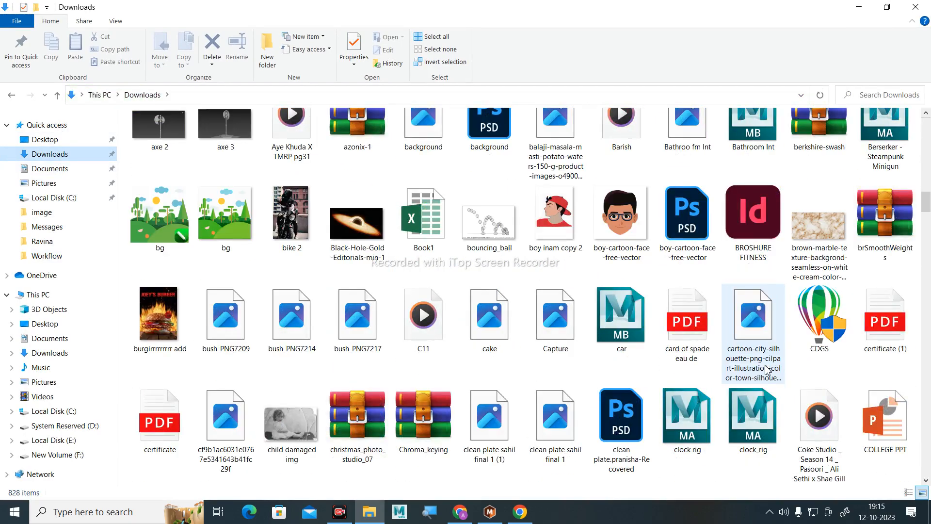
{"action": "scroll", "coordinate": [778, 370], "scroll_direction": "down", "scroll_amount": 10}
{"action": "right_click", "coordinate": [866, 375]}
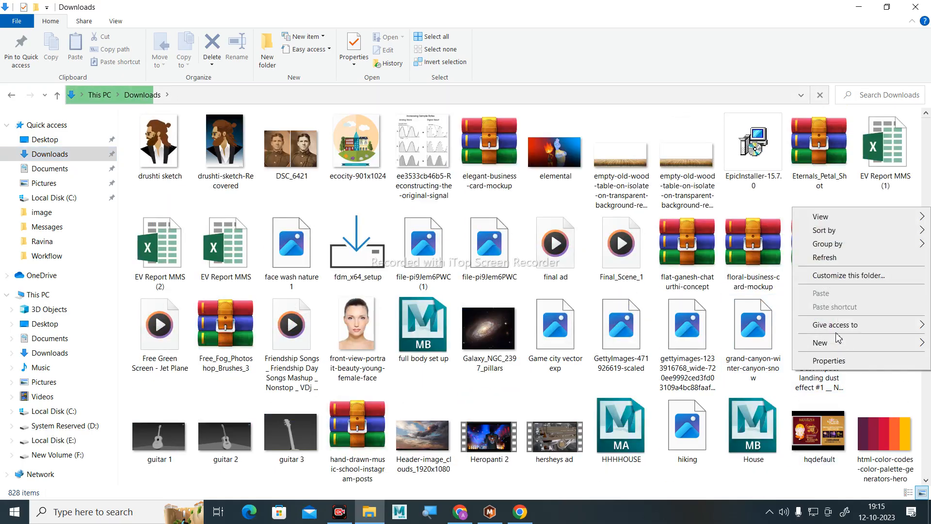
{"action": "left_click", "coordinate": [832, 259]}
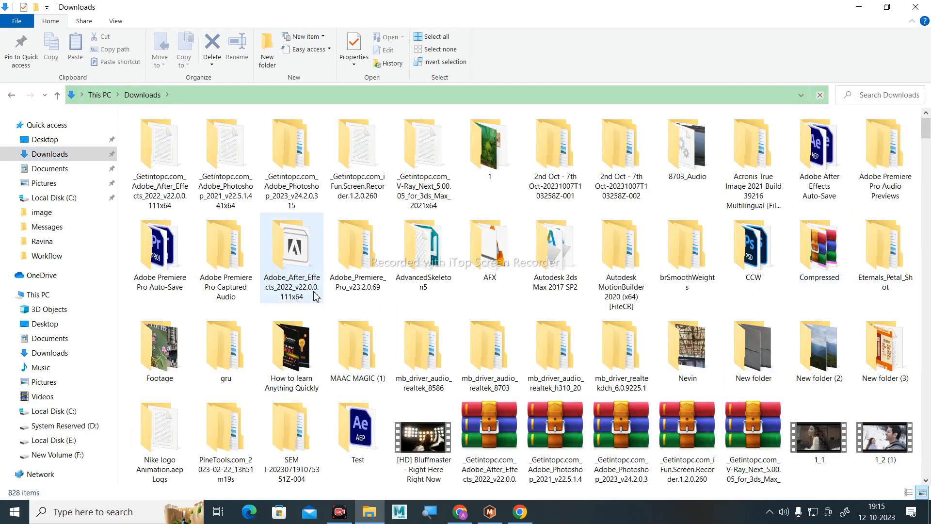
Switch back to Chrome, show prac (1).zip in its folder from the recent downloads, and delete that duplicate archive.
{"action": "left_click", "coordinate": [520, 514]}
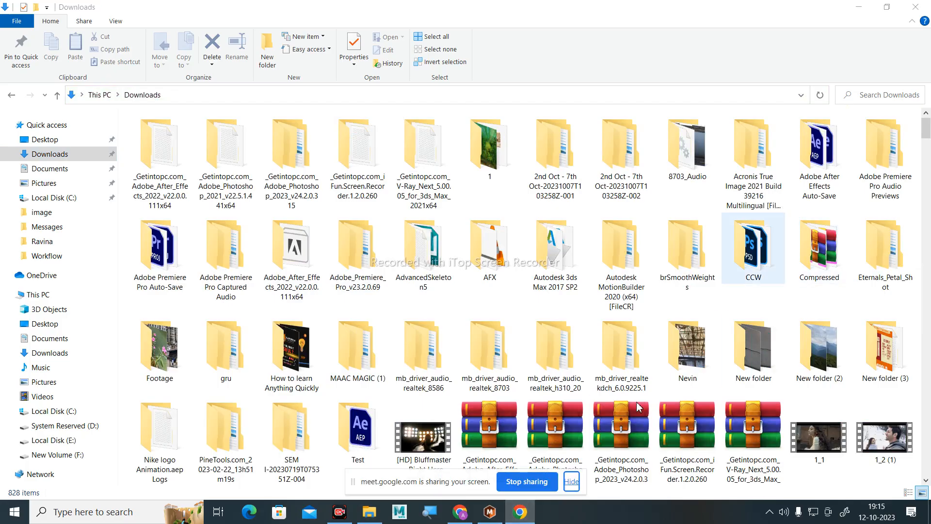
{"action": "left_click", "coordinate": [460, 511]}
{"action": "left_click", "coordinate": [860, 34]}
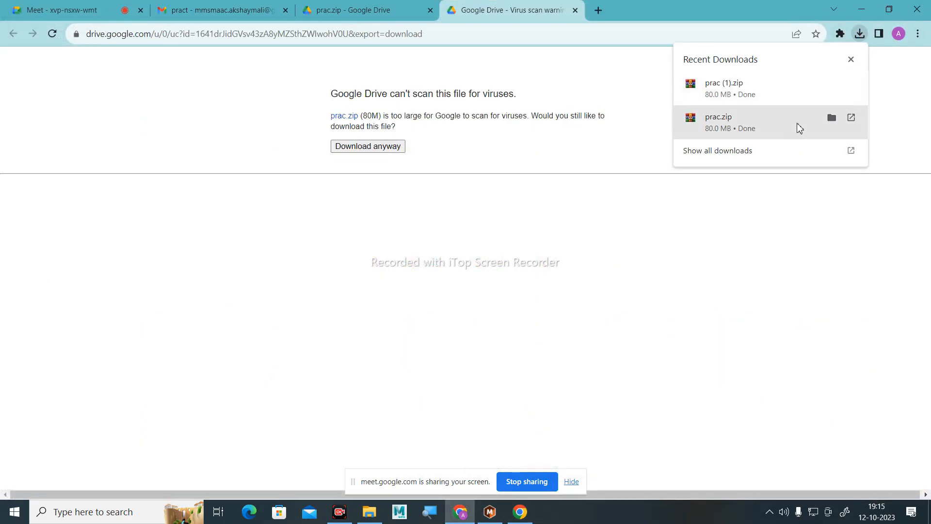
{"action": "left_click", "coordinate": [830, 84]}
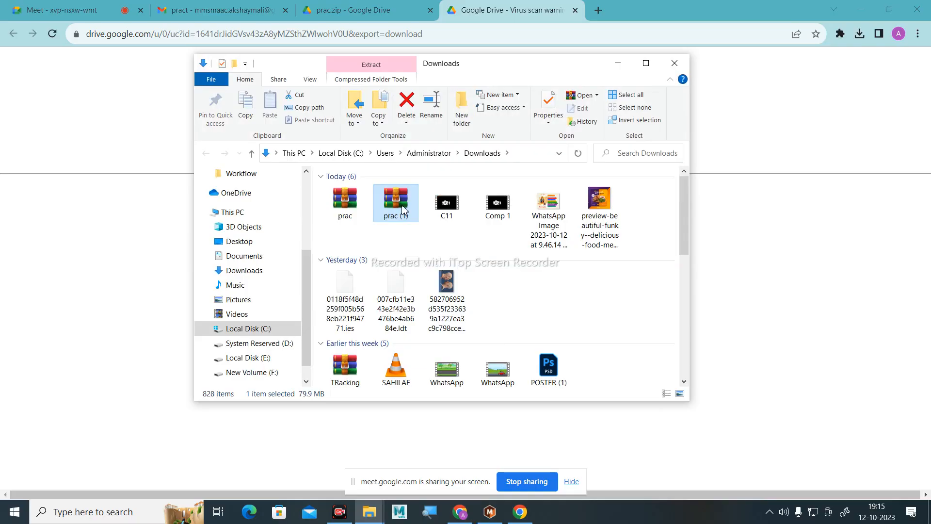
{"action": "key", "text": "Delete"}
Cut the remaining prac archive from Downloads, close its folder window and minimise the browser and the other File Explorer window.
{"action": "left_click", "coordinate": [353, 212]}
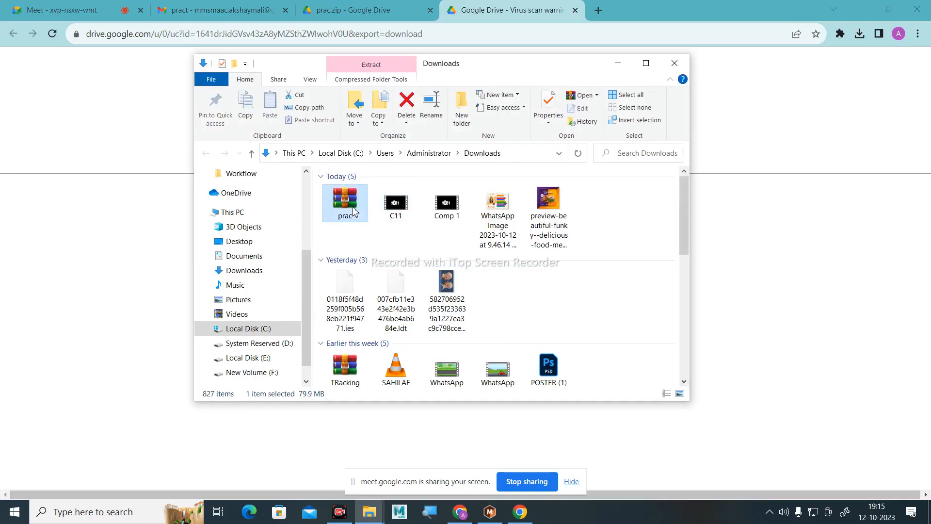
{"action": "key", "text": "ctrl+c"}
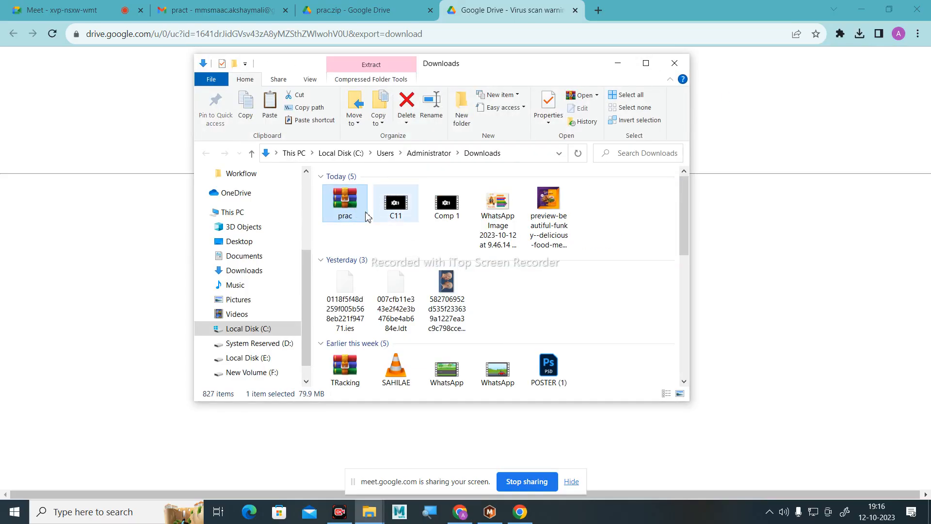
{"action": "right_click", "coordinate": [339, 206]}
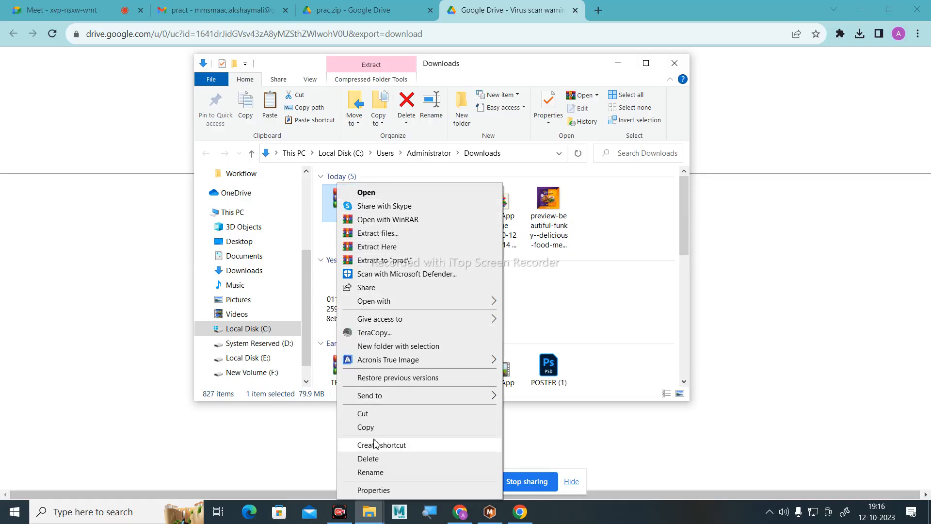
{"action": "left_click", "coordinate": [363, 413]}
{"action": "left_click", "coordinate": [674, 63]}
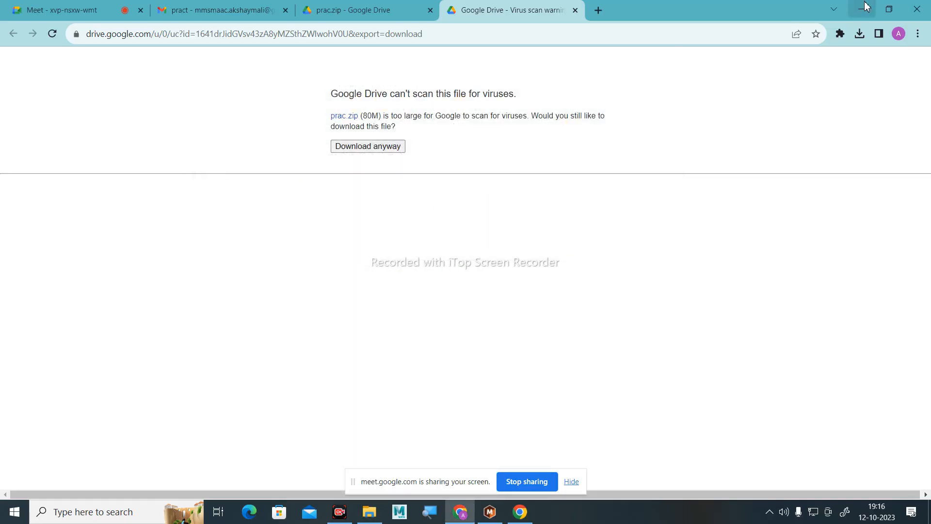
{"action": "left_click", "coordinate": [862, 9]}
{"action": "left_click", "coordinate": [859, 6]}
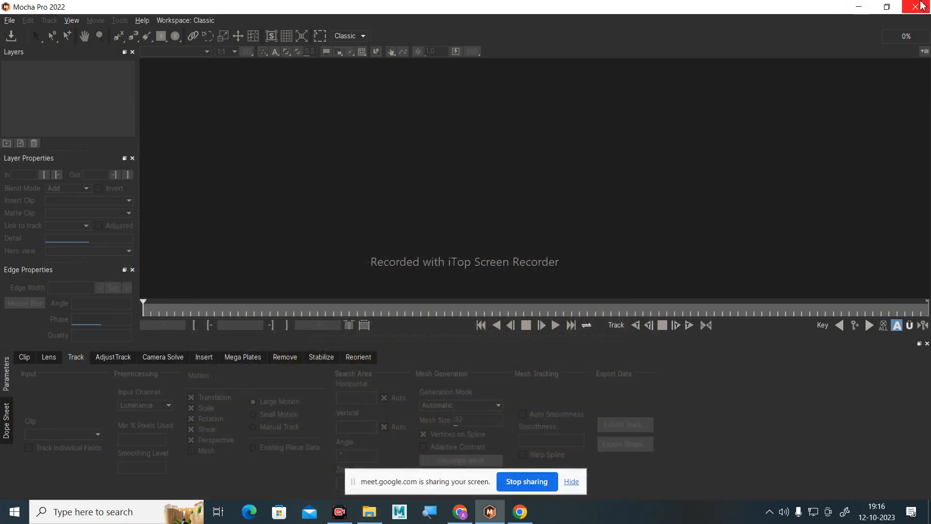
Minimise Mocha Pro, paste the cut prac.zip onto the desktop using TeraCopy and dismiss its update offer.
{"action": "left_click", "coordinate": [855, 11]}
{"action": "right_click", "coordinate": [557, 127]}
{"action": "left_click", "coordinate": [573, 161]}
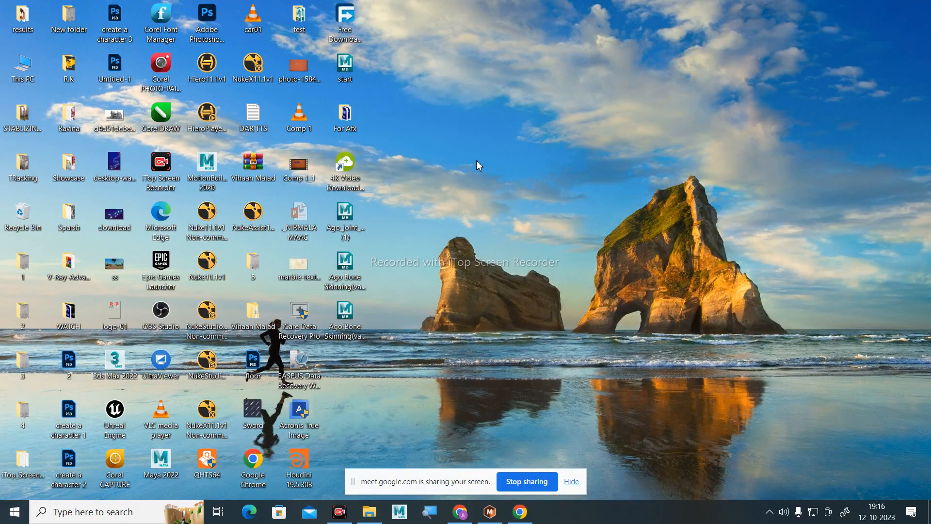
{"action": "key", "text": "ctrl+v"}
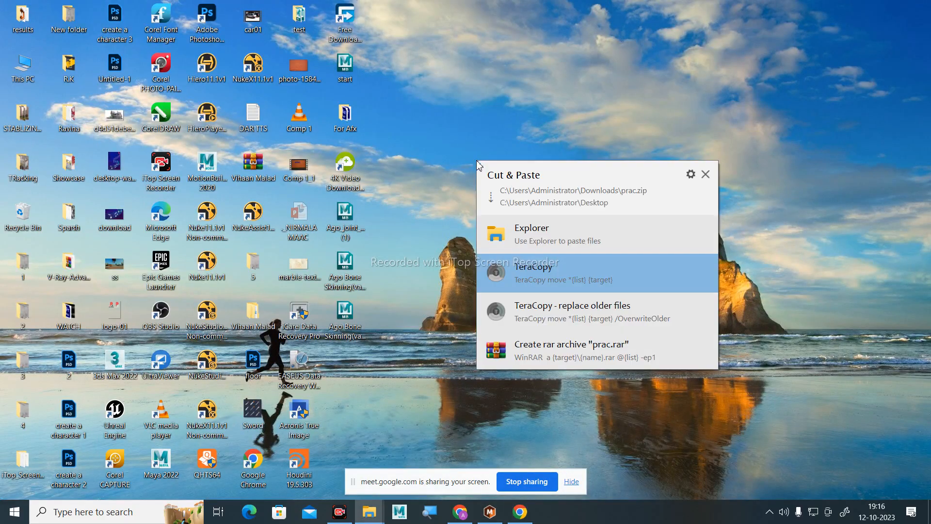
{"action": "left_click", "coordinate": [563, 275]}
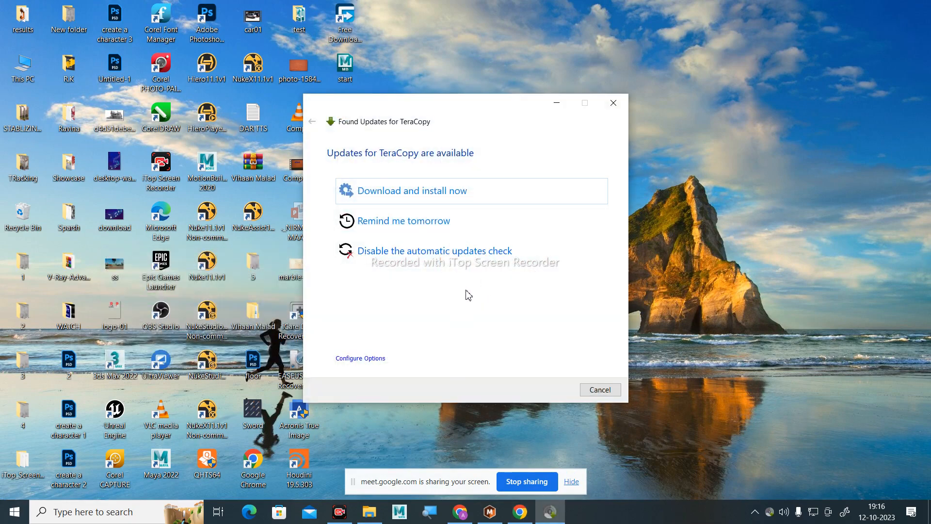
{"action": "left_click", "coordinate": [614, 103]}
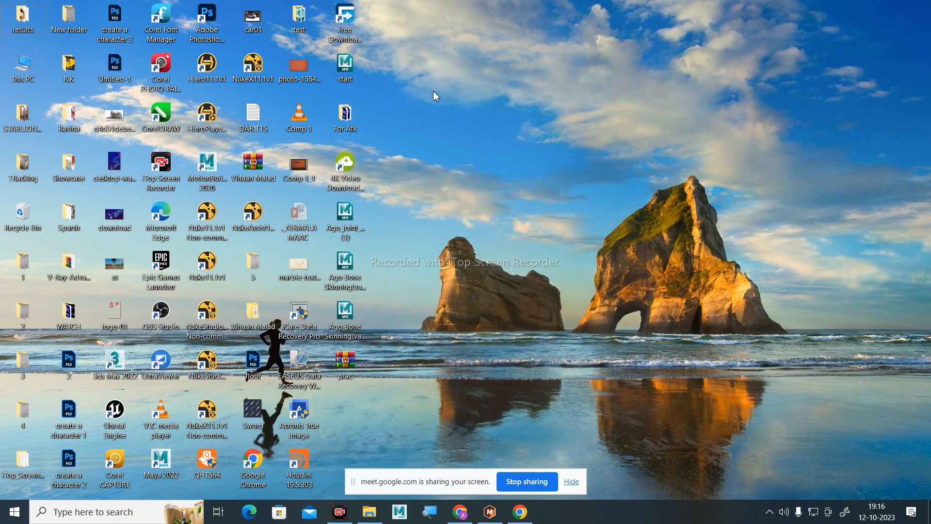
Try to paste prac.zip onto the desktop again using TeraCopy, and close the TeraCopy window.
{"action": "key", "text": "ctrl+v"}
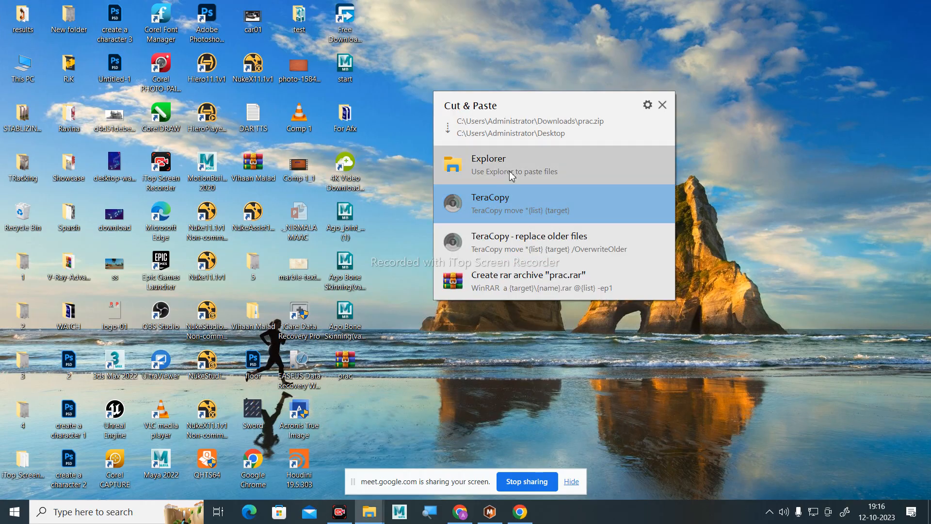
{"action": "left_click", "coordinate": [518, 193]}
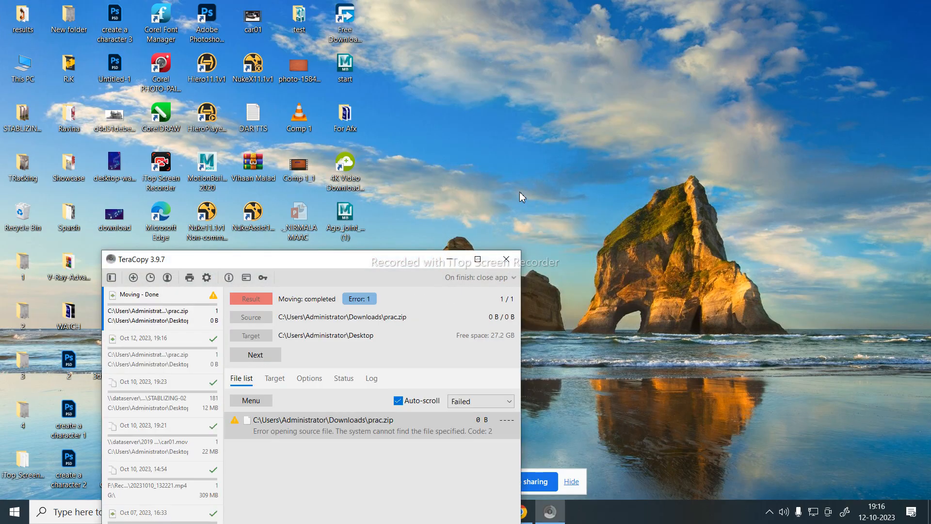
{"action": "left_click_drag", "start_coordinate": [338, 265], "coordinate": [524, 33]}
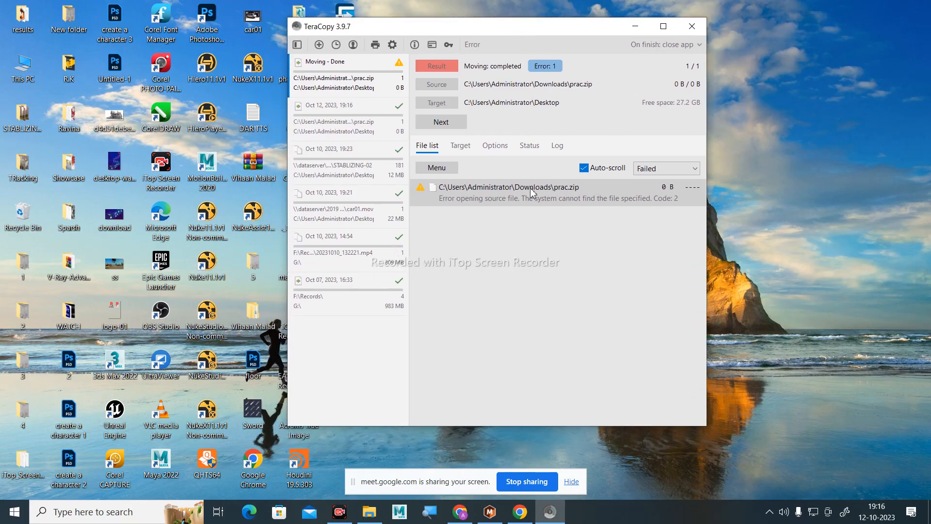
{"action": "left_click", "coordinate": [697, 23]}
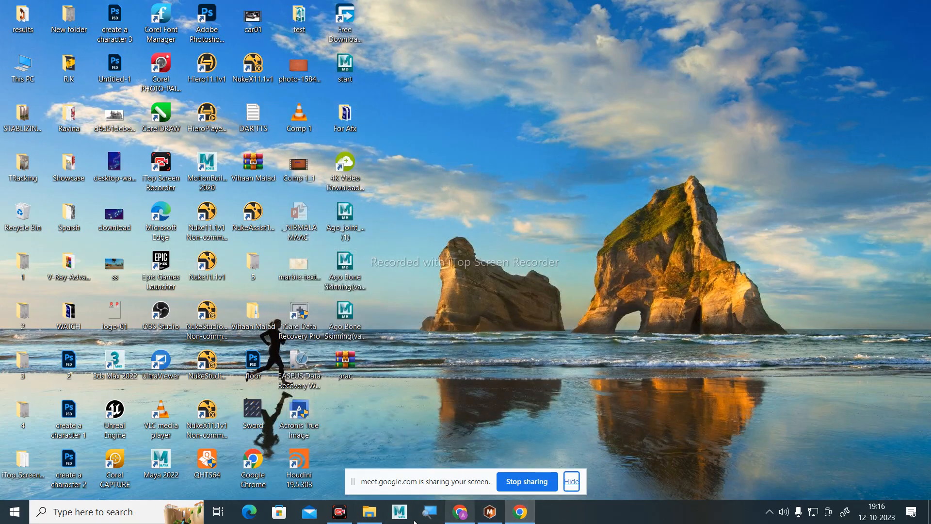
Check the Downloads folder and Chrome's recent downloads for the prac archives, and minimise both windows.
{"action": "left_click", "coordinate": [371, 515]}
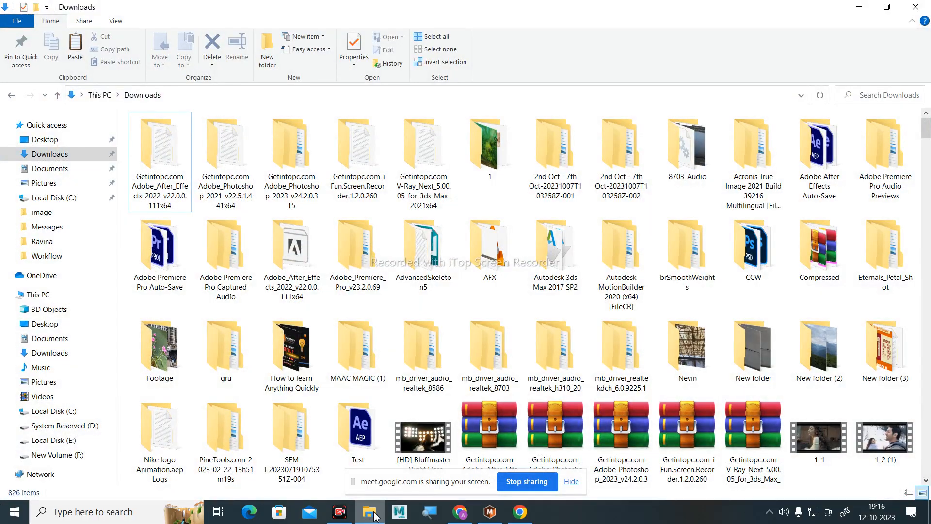
{"action": "left_click", "coordinate": [460, 512]}
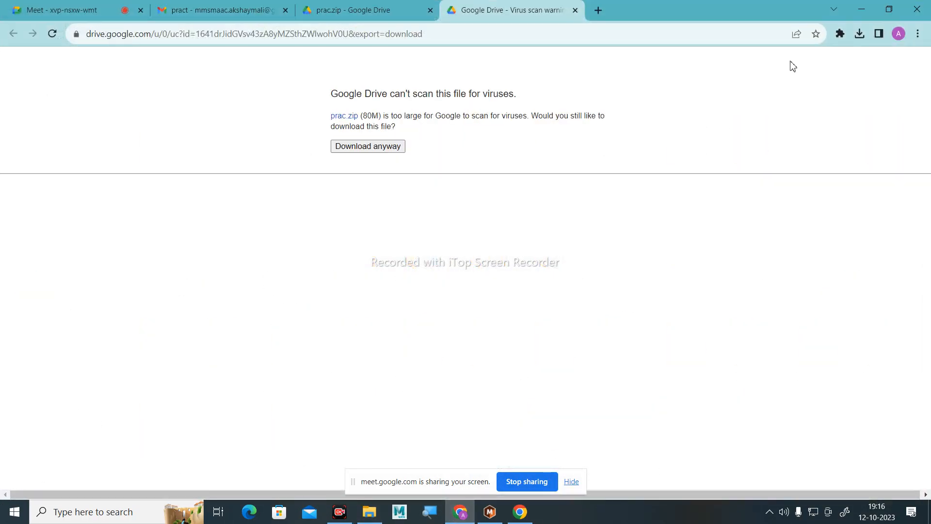
{"action": "left_click", "coordinate": [860, 36]}
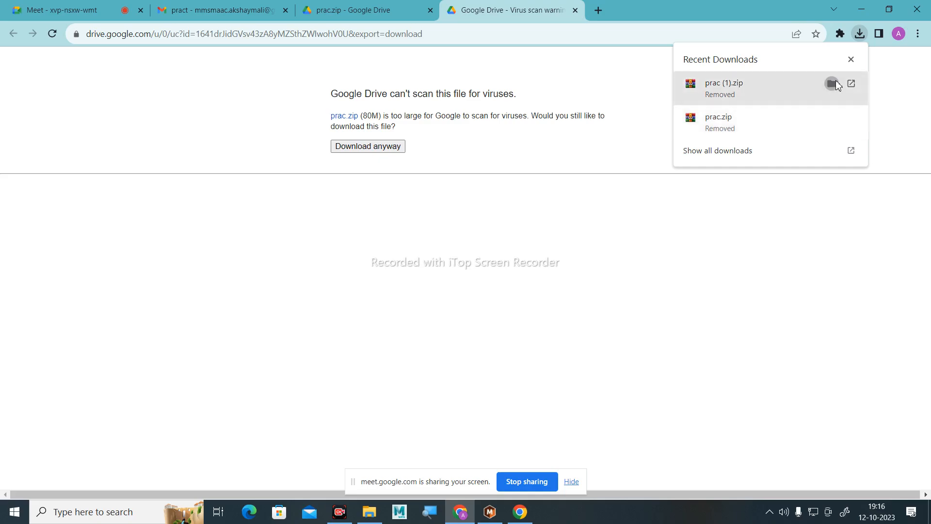
{"action": "left_click", "coordinate": [851, 59]}
{"action": "left_click", "coordinate": [862, 9]}
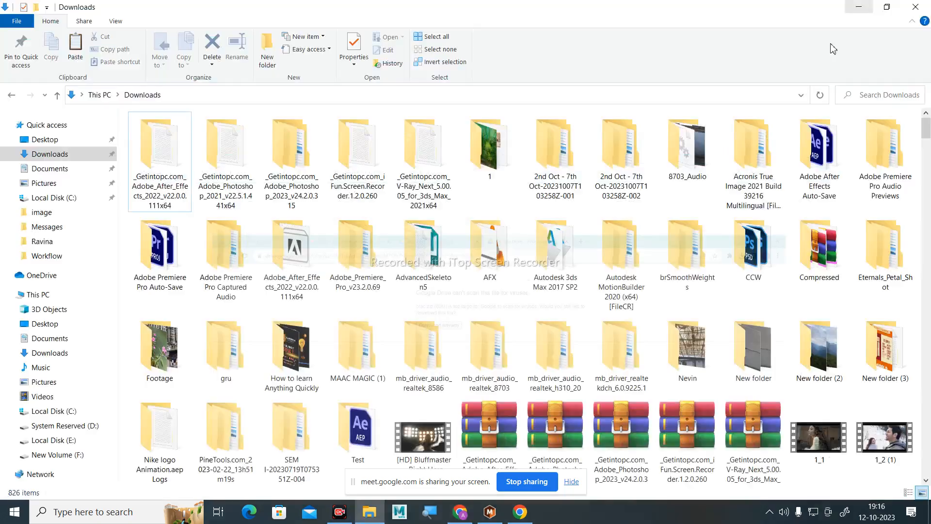
{"action": "left_click", "coordinate": [873, 6]}
Refresh the desktop, inspect the prac folder inside the prac.zip archive in WinRAR, and close the archive.
{"action": "right_click", "coordinate": [442, 159]}
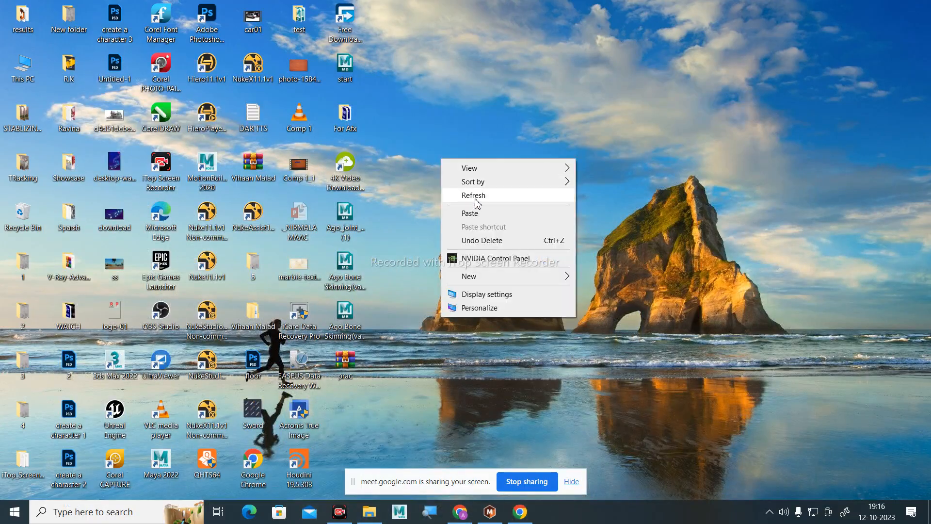
{"action": "left_click", "coordinate": [464, 195]}
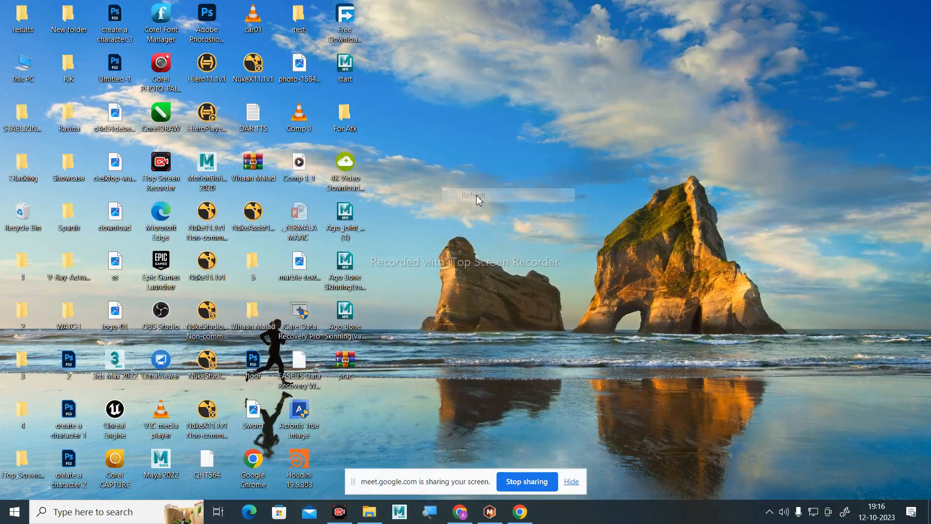
{"action": "double_click", "coordinate": [349, 365]}
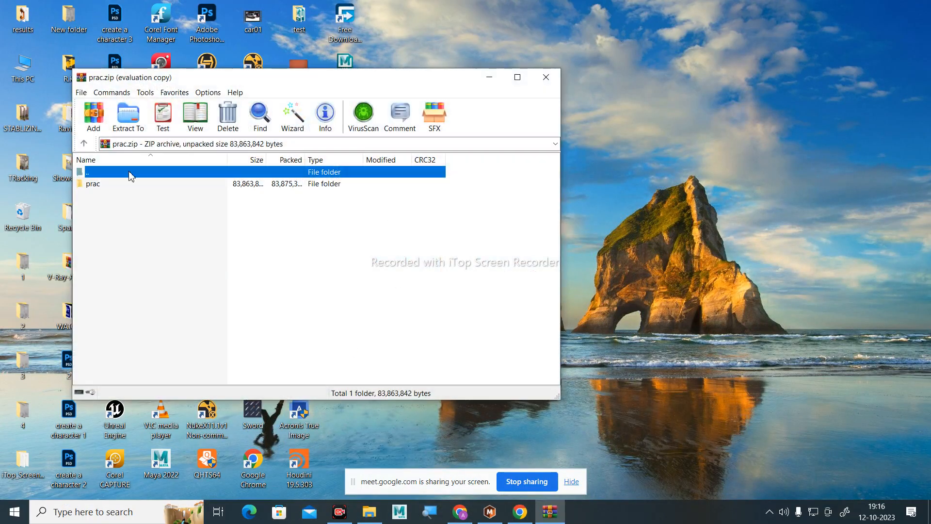
{"action": "double_click", "coordinate": [109, 184]}
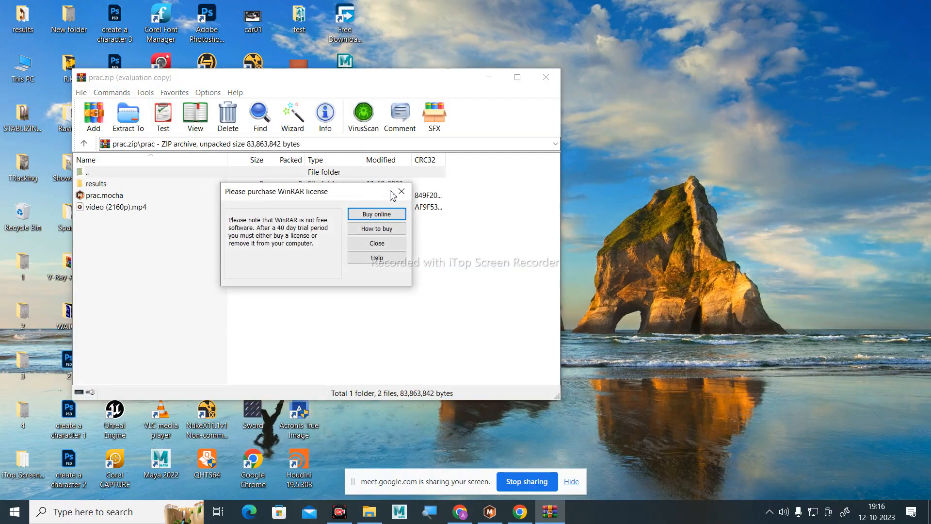
{"action": "left_click", "coordinate": [401, 192]}
{"action": "left_click", "coordinate": [548, 78]}
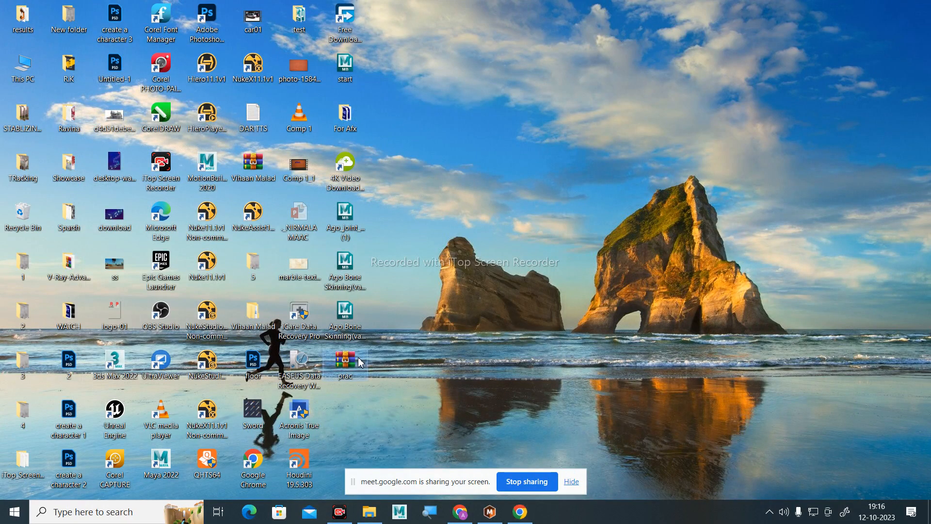
Replace the prac archive on the desktop with its extracted prac folder and open that folder.
{"action": "right_click", "coordinate": [358, 357]}
{"action": "left_click", "coordinate": [414, 107]}
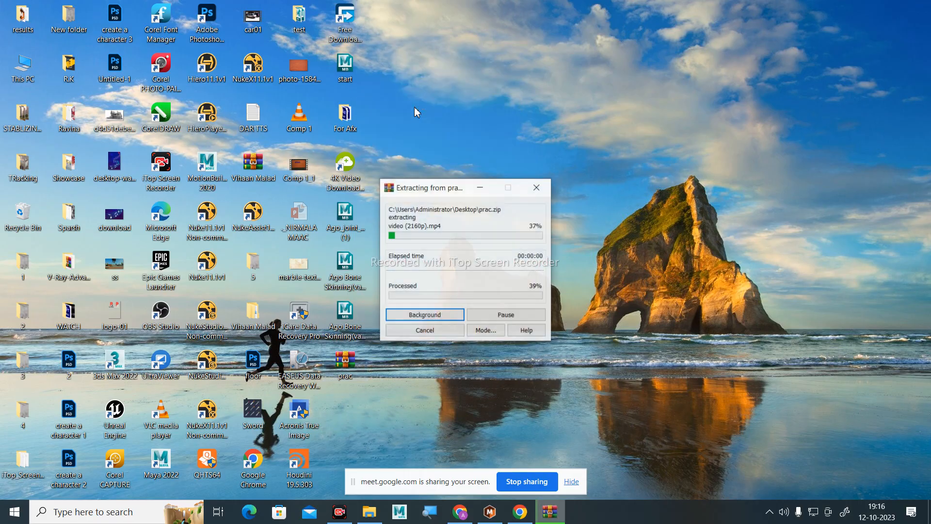
{"action": "left_click", "coordinate": [344, 361]}
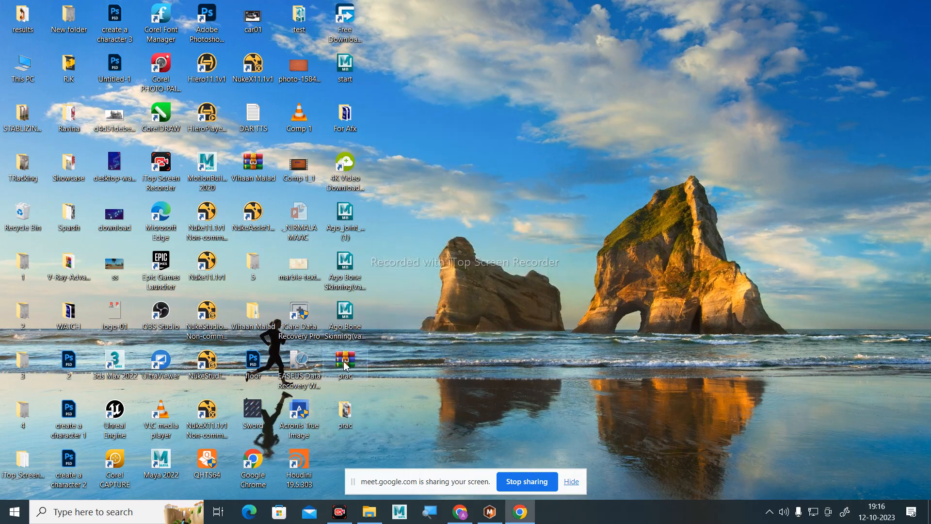
{"action": "key", "text": "Delete"}
{"action": "double_click", "coordinate": [354, 369]}
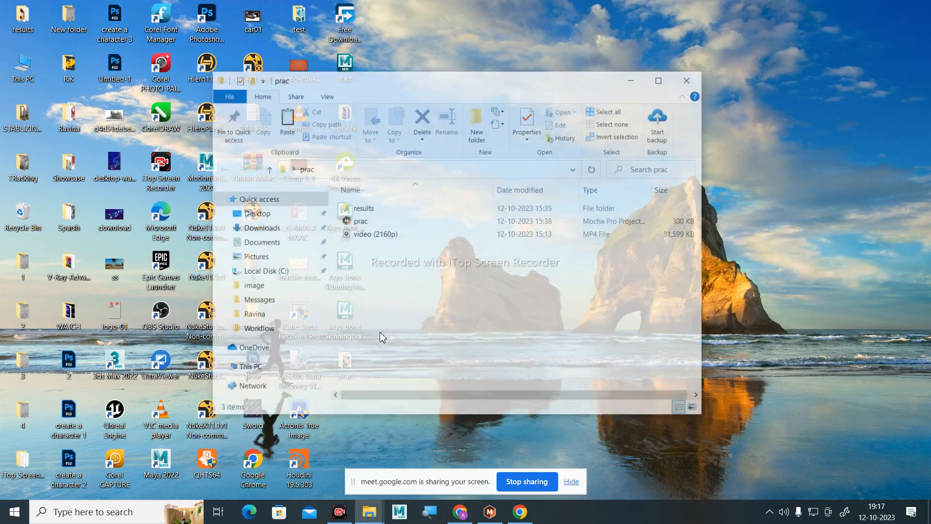
{"action": "left_click_drag", "start_coordinate": [497, 102], "coordinate": [319, 53]}
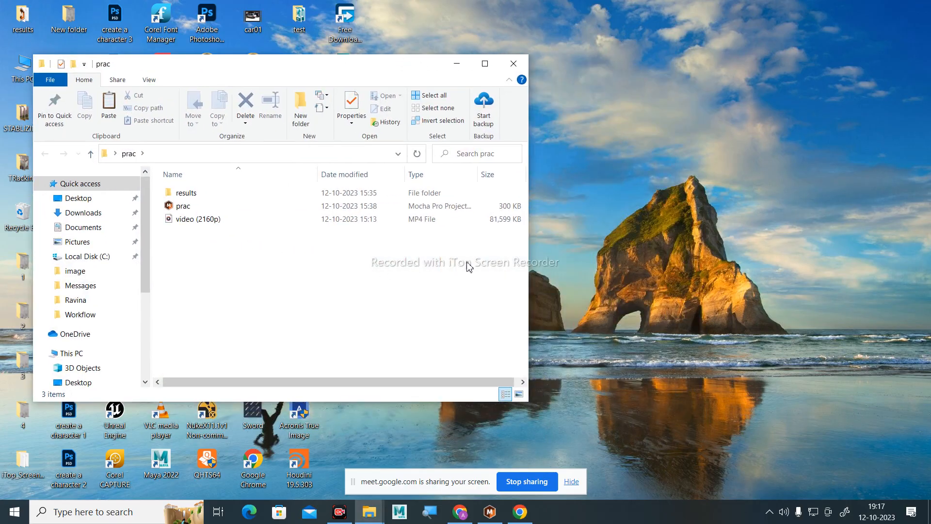
Switch to Mocha Pro and try to open the prac project from the prac folder on the Desktop.
{"action": "left_click", "coordinate": [490, 512]}
{"action": "left_click", "coordinate": [10, 20]}
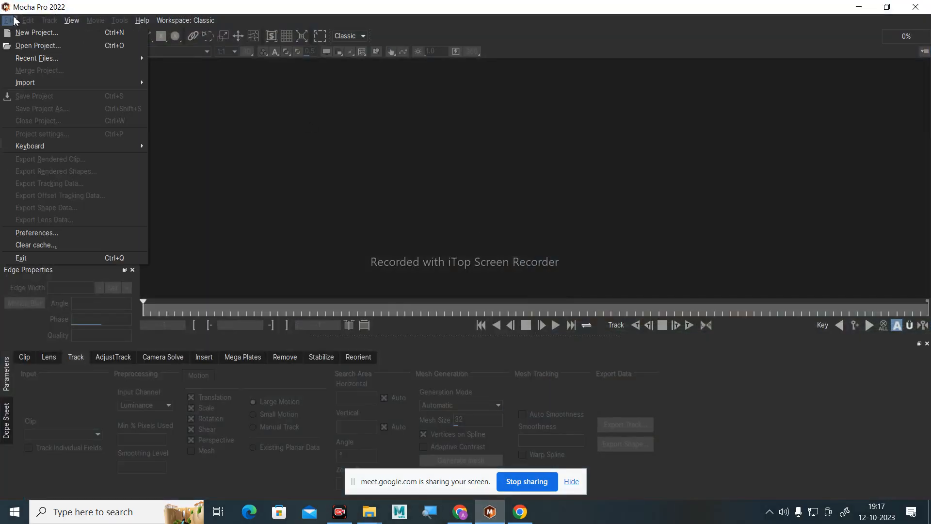
{"action": "left_click", "coordinate": [11, 21]}
{"action": "left_click", "coordinate": [12, 22]}
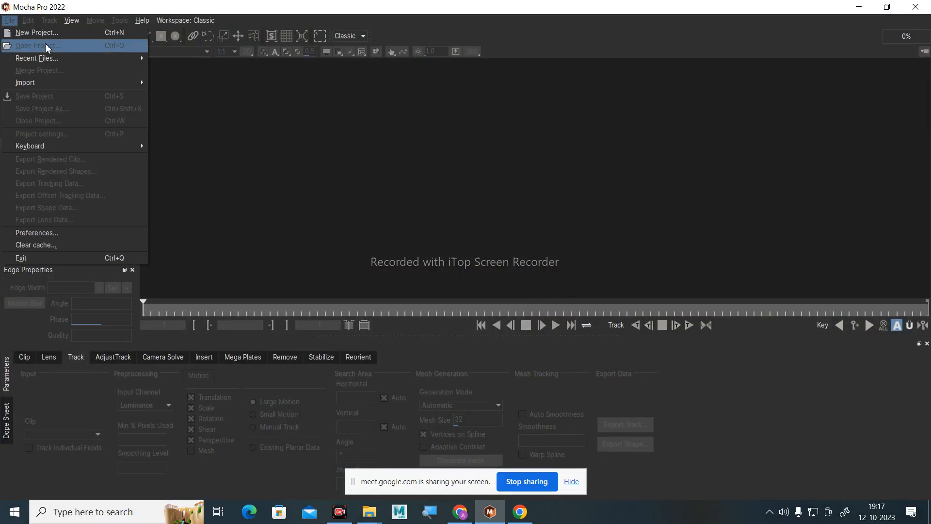
{"action": "left_click", "coordinate": [29, 45]}
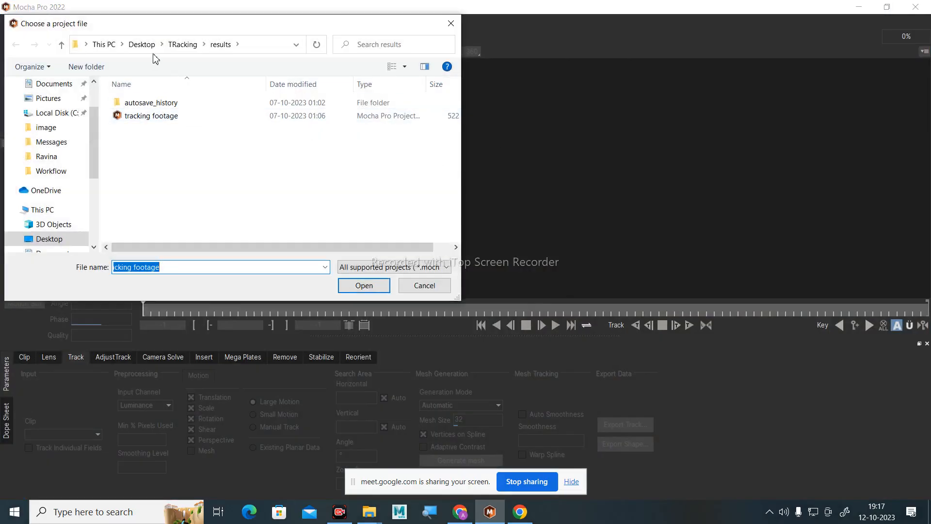
{"action": "scroll", "coordinate": [72, 119], "scroll_direction": "up", "scroll_amount": 2}
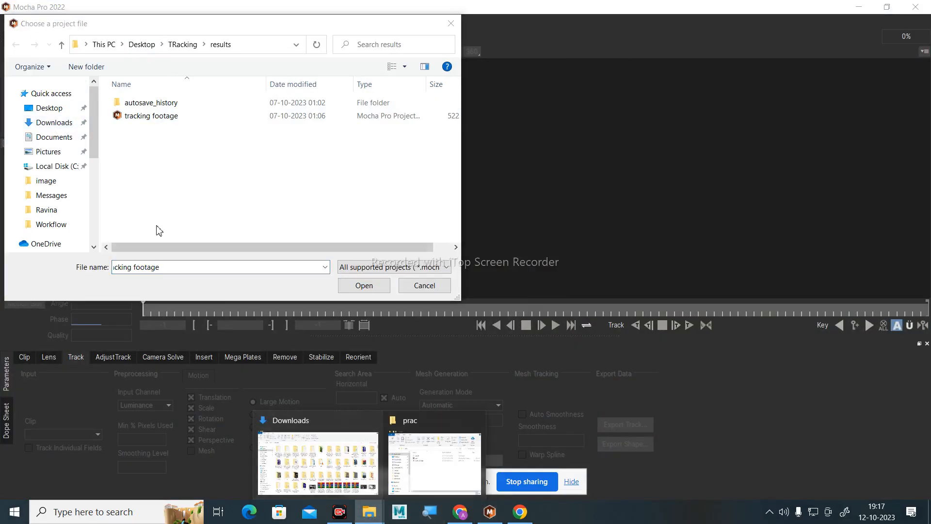
{"action": "left_click", "coordinate": [49, 108]}
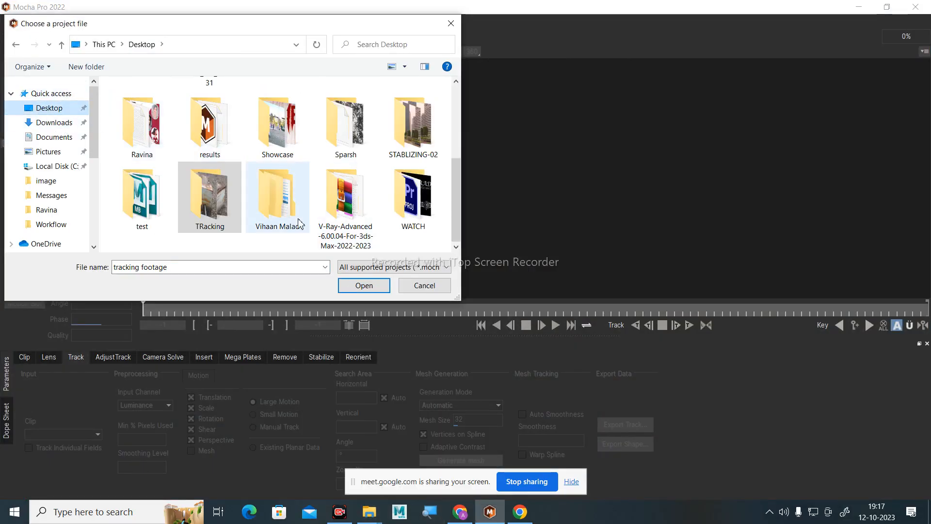
{"action": "scroll", "coordinate": [391, 194], "scroll_direction": "up", "scroll_amount": 3}
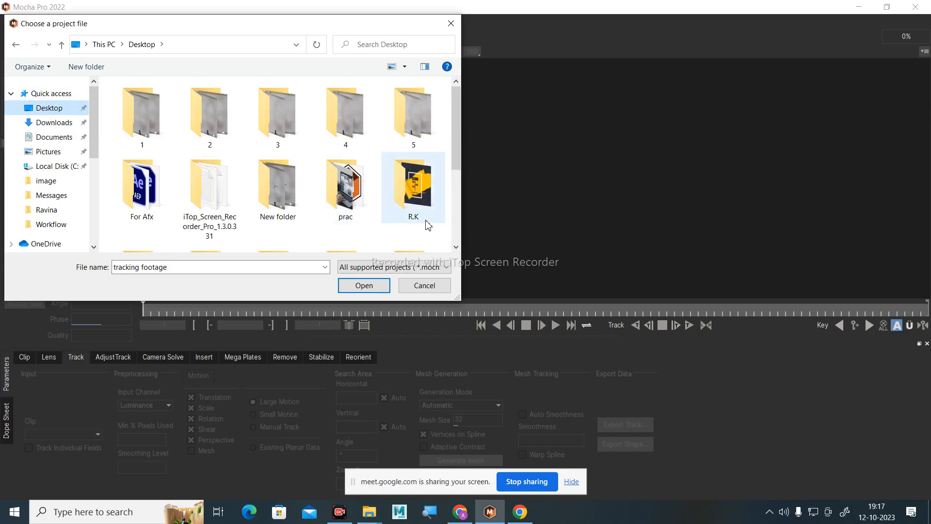
{"action": "double_click", "coordinate": [346, 189]}
{"action": "left_click", "coordinate": [145, 116]}
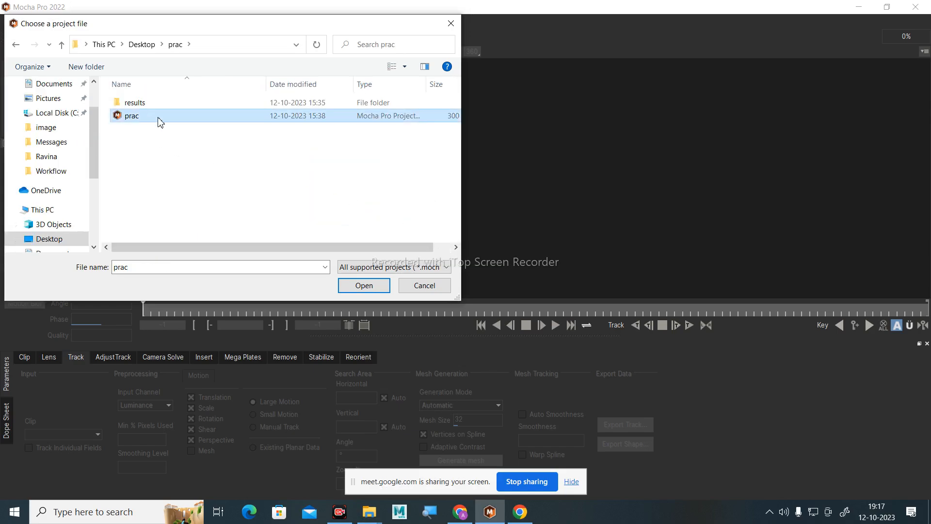
{"action": "left_click", "coordinate": [364, 286]}
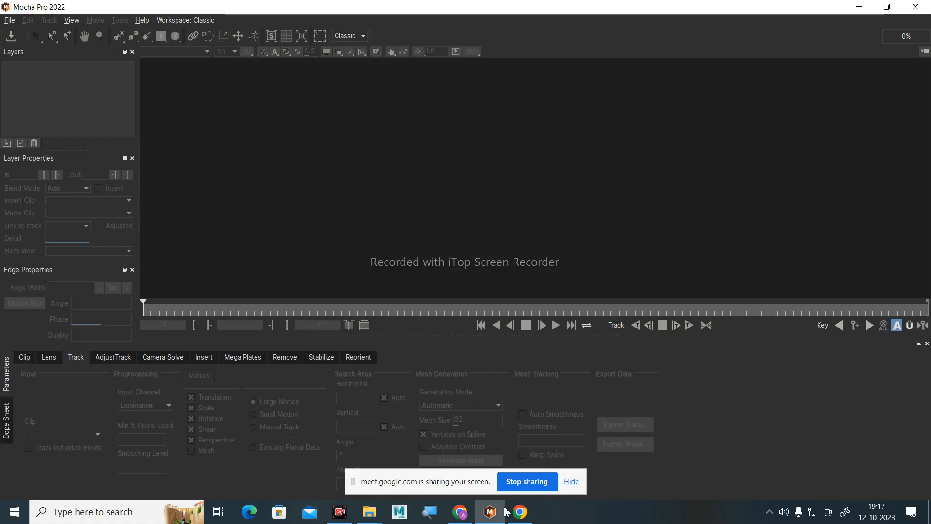
Try once more to open the prac project through Mocha Pro's project chooser.
{"action": "left_click", "coordinate": [9, 20]}
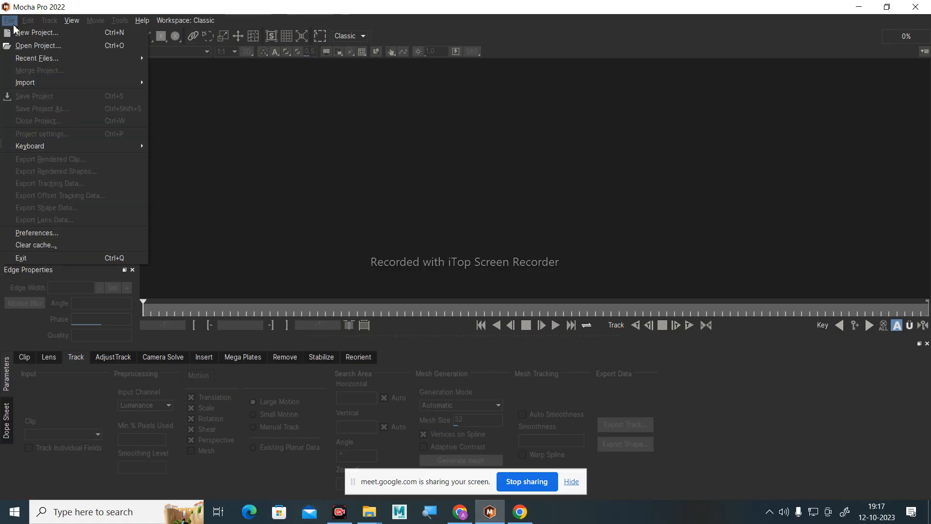
{"action": "left_click", "coordinate": [52, 47]}
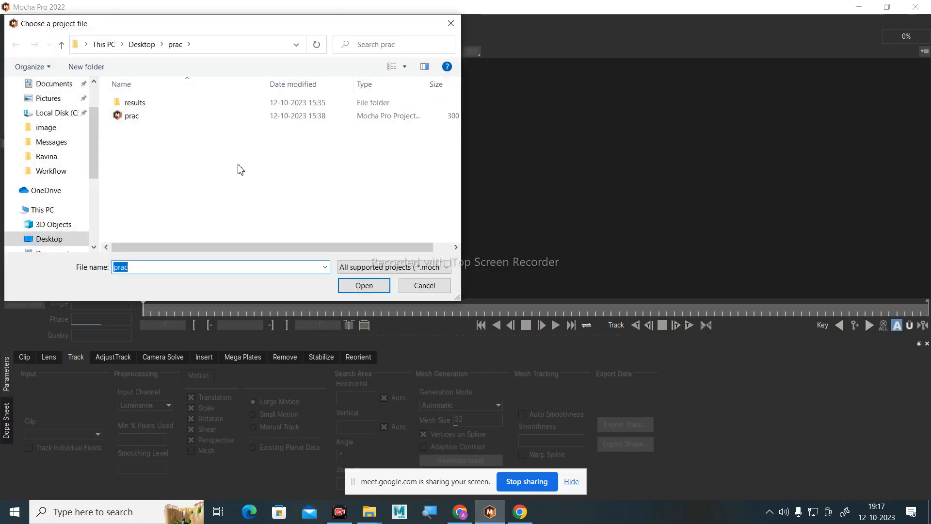
{"action": "left_click", "coordinate": [381, 286]}
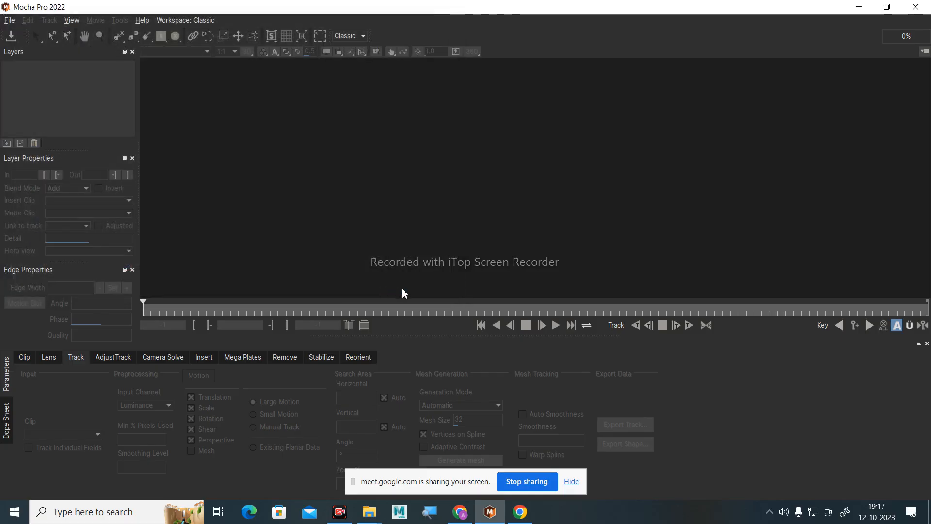
Minimise Mocha Pro, launch the prac project file directly from its File Explorer folder, and refresh the desktop.
{"action": "left_click", "coordinate": [859, 7]}
{"action": "right_click", "coordinate": [537, 145]}
{"action": "left_click", "coordinate": [577, 181]}
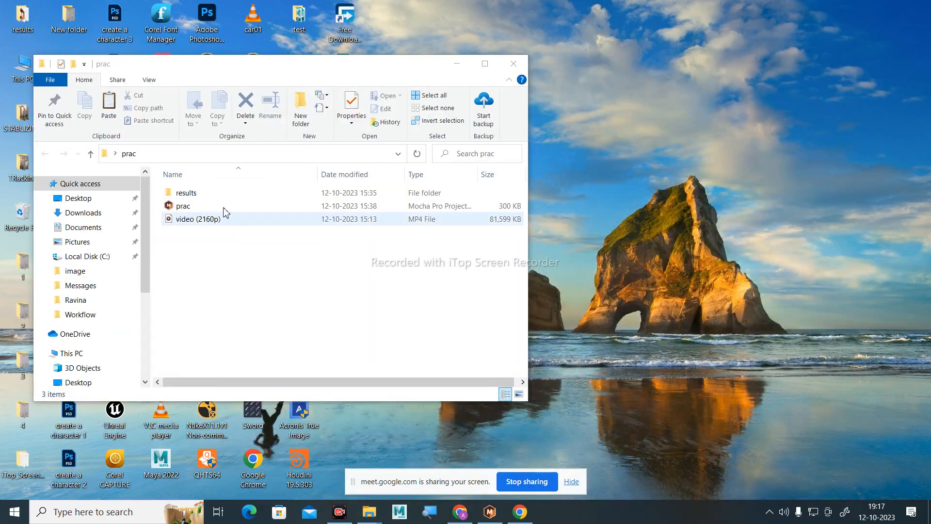
{"action": "left_click", "coordinate": [213, 207]}
{"action": "right_click", "coordinate": [706, 113]}
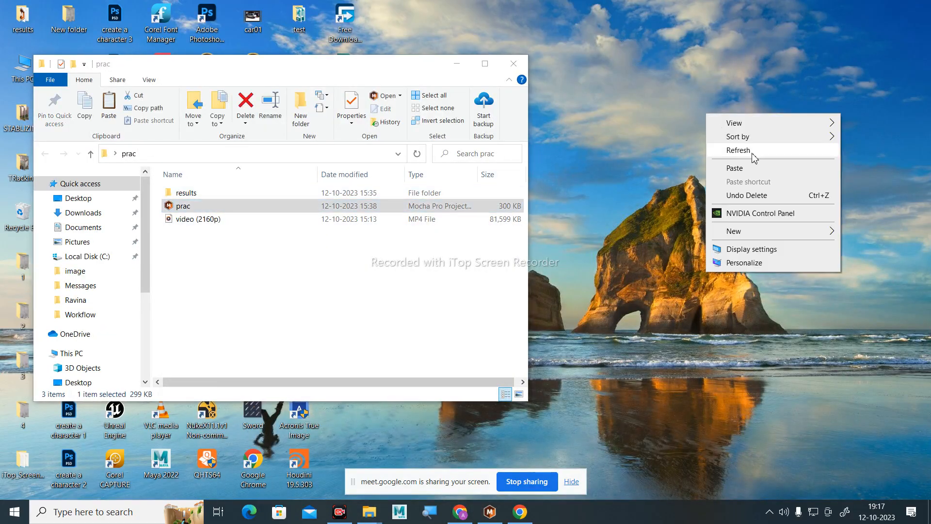
{"action": "left_click", "coordinate": [738, 150]}
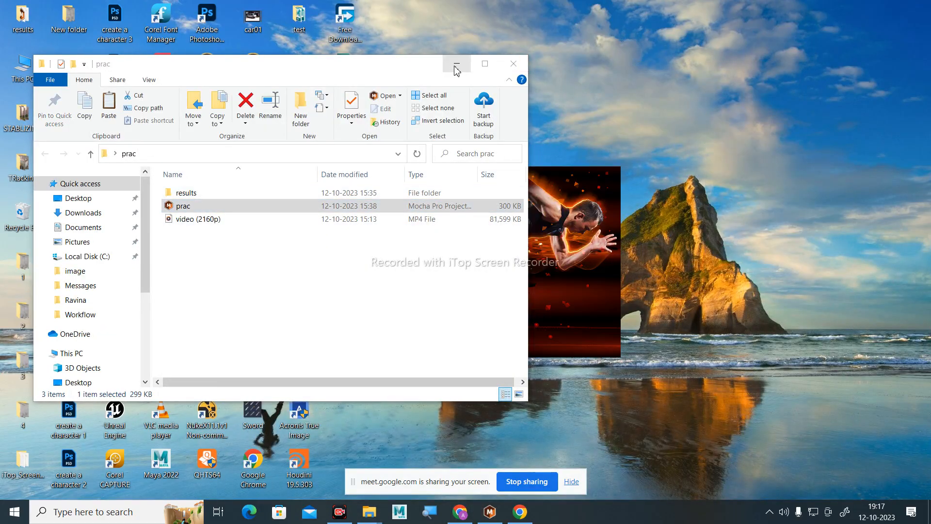
Minimise the prac folder window, hide the screen-sharing notice and check whether Mocha Pro has loaded the project.
{"action": "left_click", "coordinate": [456, 64]}
{"action": "right_click", "coordinate": [525, 59]}
{"action": "left_click", "coordinate": [580, 97]}
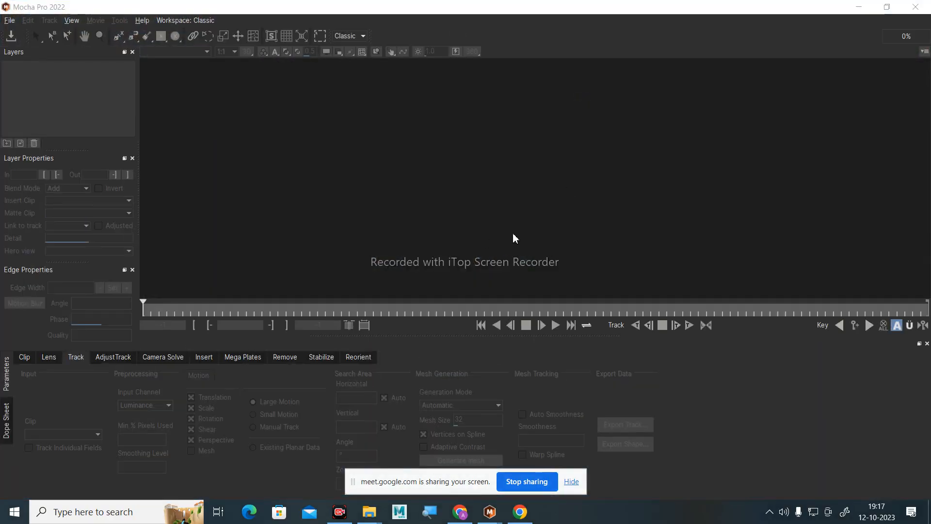
{"action": "left_click", "coordinate": [571, 482]}
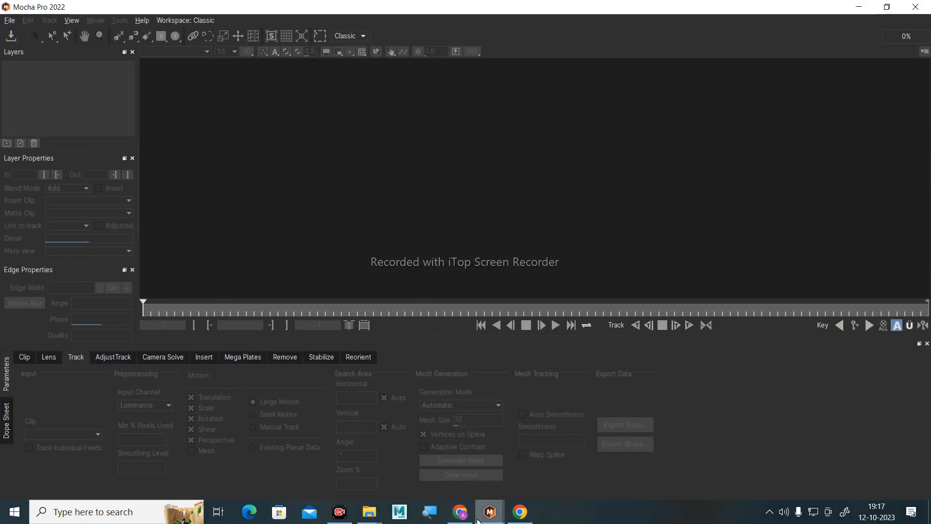
{"action": "mouse_move", "coordinate": [491, 515]}
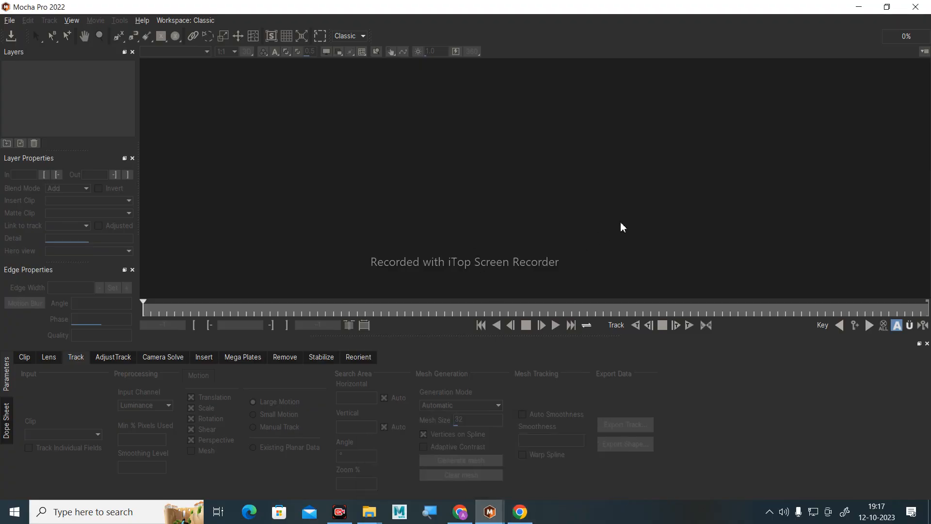
{"action": "left_click", "coordinate": [10, 22]}
{"action": "left_click", "coordinate": [10, 22]}
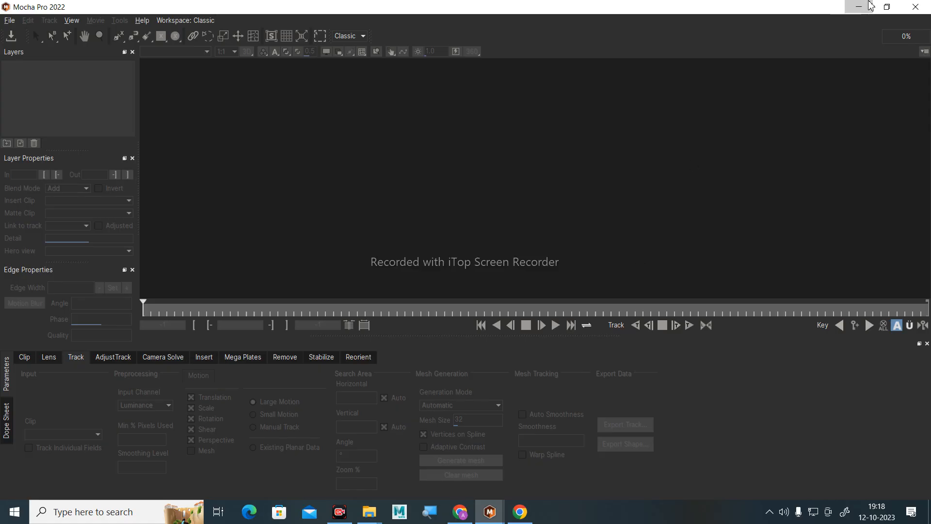
Minimise Mocha Pro and look inside the results subfolder of the desktop's prac folder, returning to the prac folder.
{"action": "left_click", "coordinate": [859, 6]}
{"action": "double_click", "coordinate": [344, 361]}
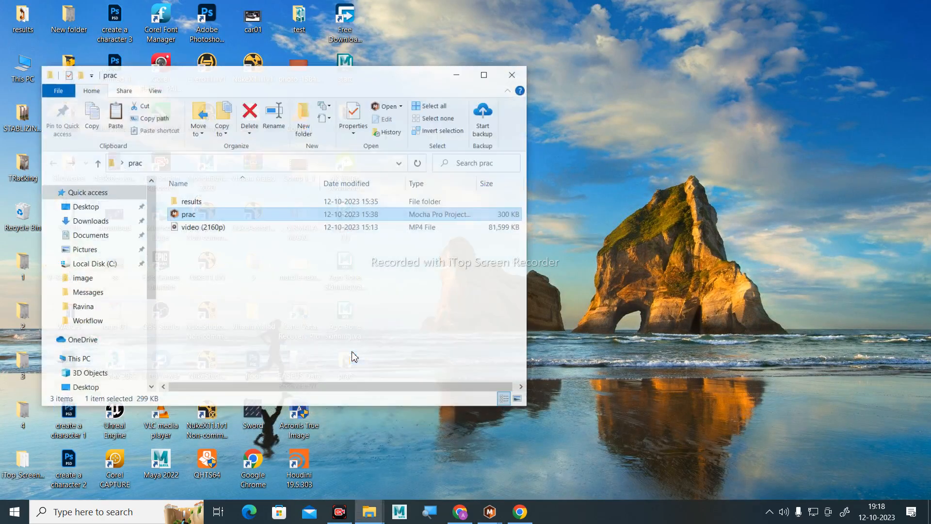
{"action": "double_click", "coordinate": [187, 193]}
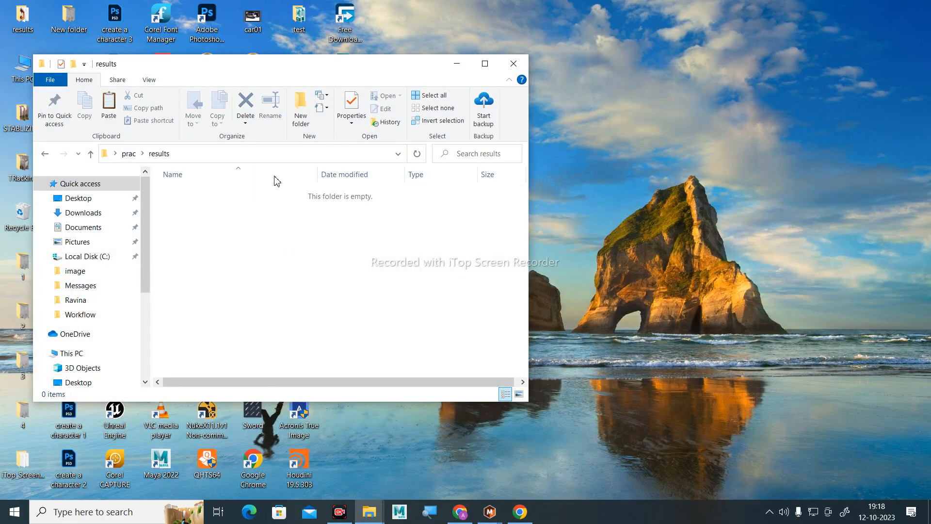
{"action": "left_click", "coordinate": [128, 153]}
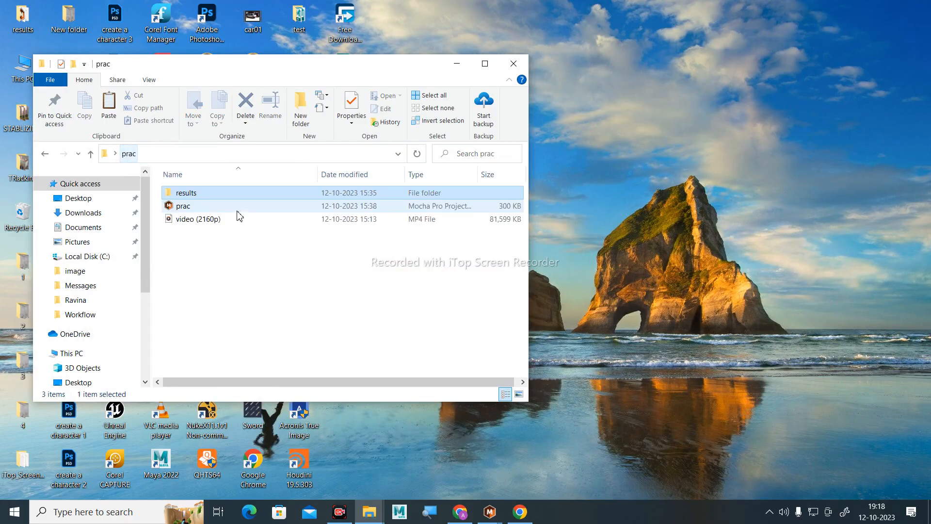
Launch the prac project file again from File Explorer, minimise the folder window and refresh the desktop.
{"action": "left_click", "coordinate": [183, 206]}
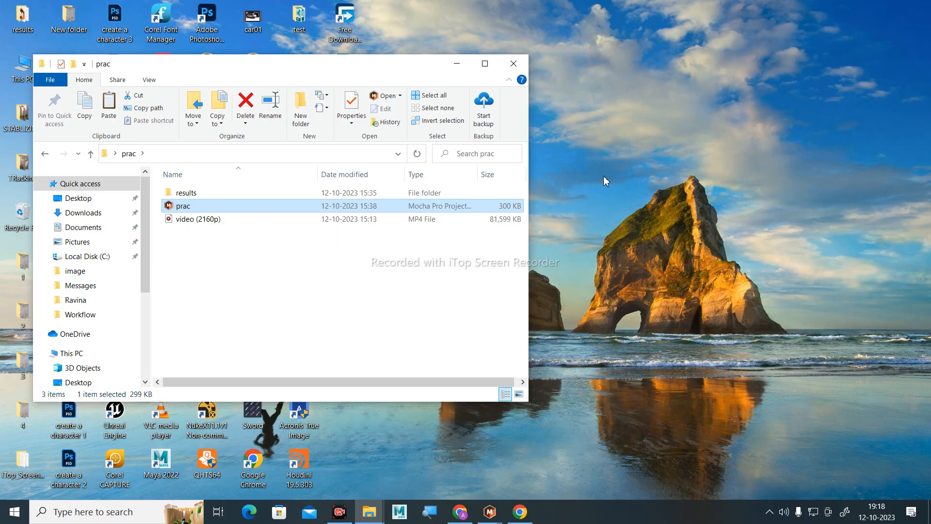
{"action": "right_click", "coordinate": [650, 115]}
{"action": "left_click", "coordinate": [656, 151]}
{"action": "left_click", "coordinate": [457, 63]}
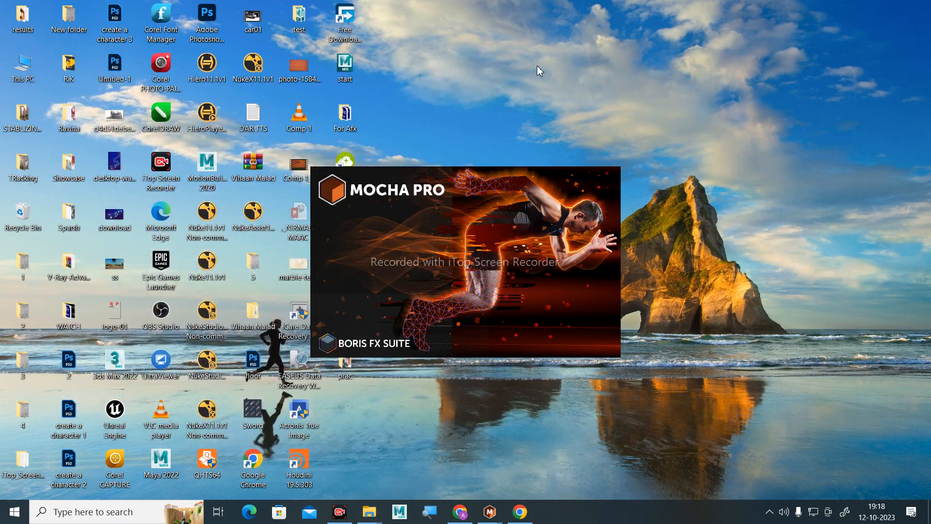
{"action": "right_click", "coordinate": [539, 70]}
{"action": "left_click", "coordinate": [581, 101]}
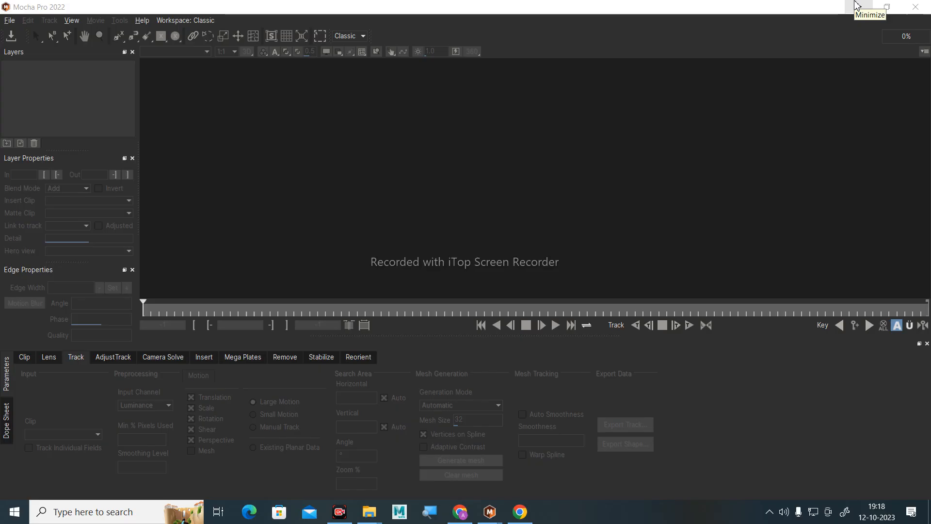
Minimise Mocha Pro, reopen the prac folder from the desktop and check the running Mocha Pro windows for the project.
{"action": "left_click", "coordinate": [856, 5]}
{"action": "right_click", "coordinate": [537, 147]}
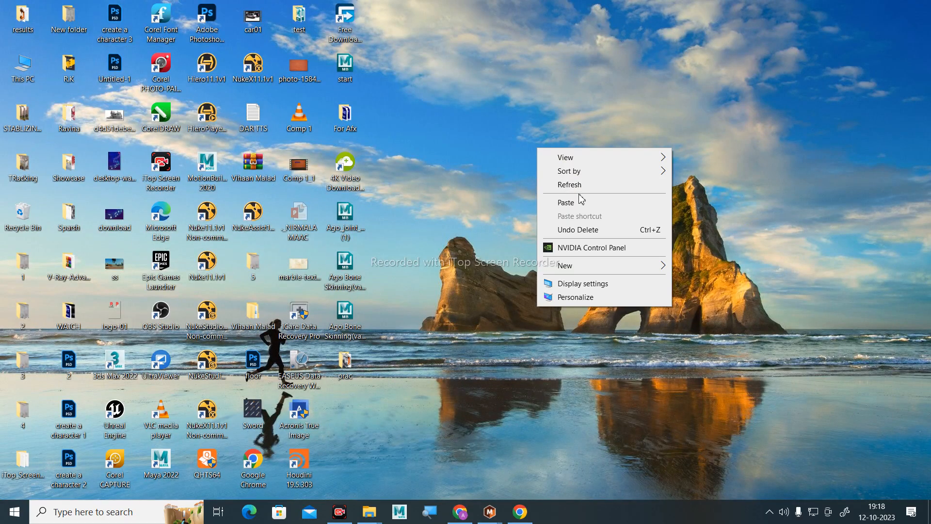
{"action": "left_click", "coordinate": [577, 184]}
{"action": "right_click", "coordinate": [450, 178]}
{"action": "left_click", "coordinate": [516, 214]}
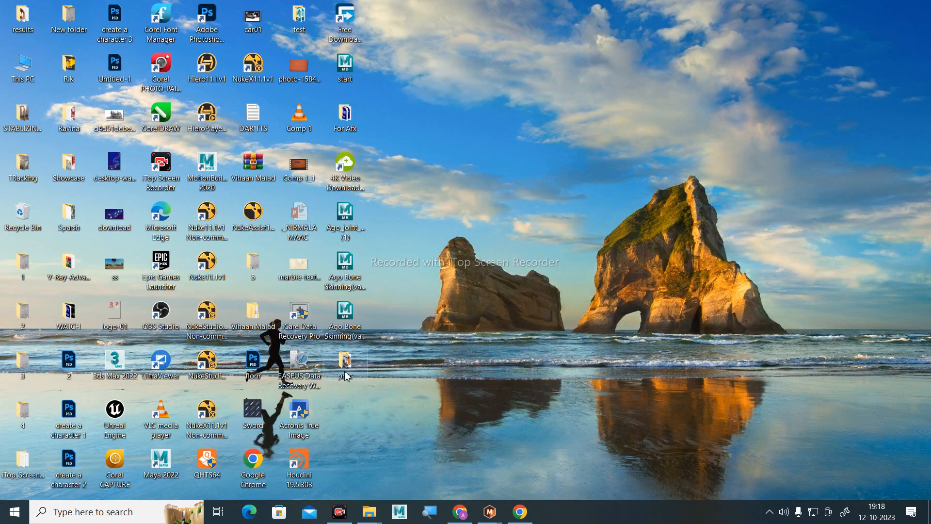
{"action": "double_click", "coordinate": [345, 363]}
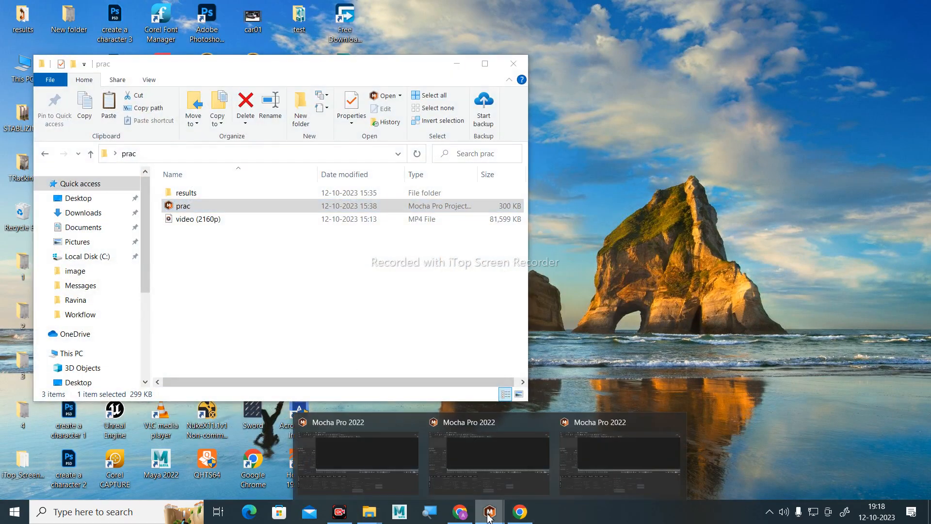
{"action": "left_click", "coordinate": [501, 461]}
{"action": "left_click", "coordinate": [861, 6]}
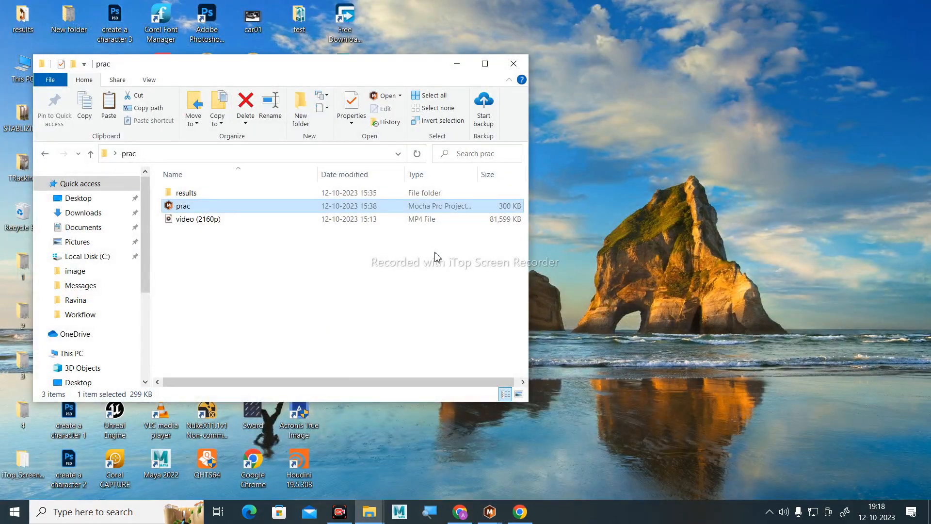
{"action": "mouse_move", "coordinate": [485, 518]}
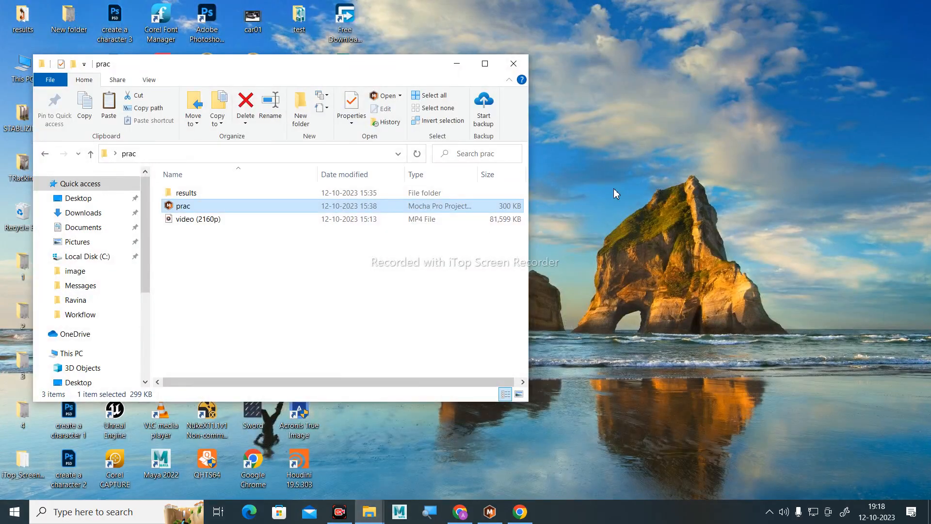
{"action": "right_click", "coordinate": [614, 188]}
{"action": "left_click", "coordinate": [634, 226]}
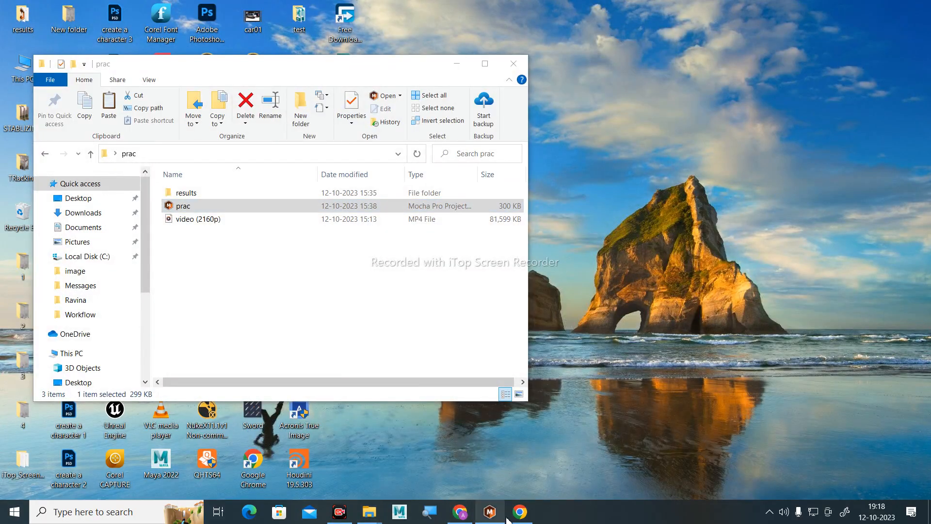
Switch to Chrome, return to the Google Meet call and show its in-call messages.
{"action": "left_click", "coordinate": [460, 512]}
{"action": "left_click", "coordinate": [251, 5]}
{"action": "left_click", "coordinate": [380, 7]}
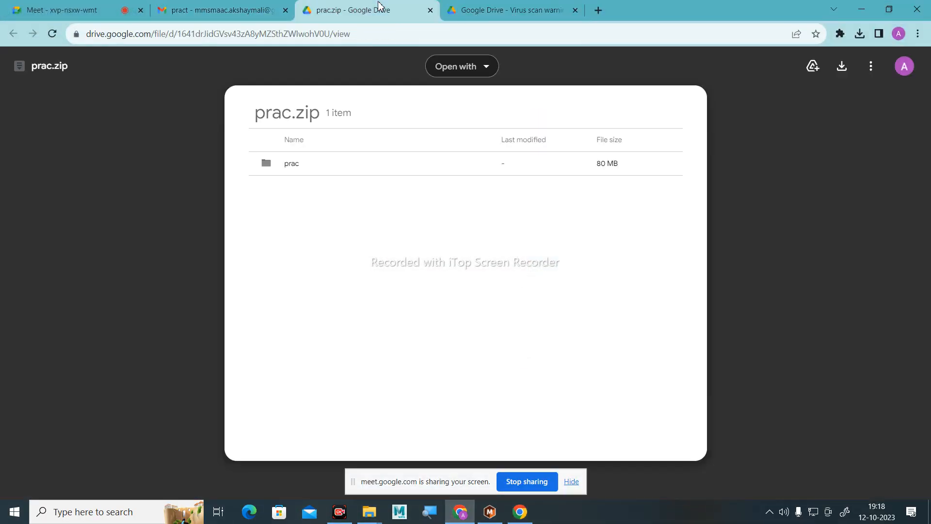
{"action": "left_click", "coordinate": [97, 10]}
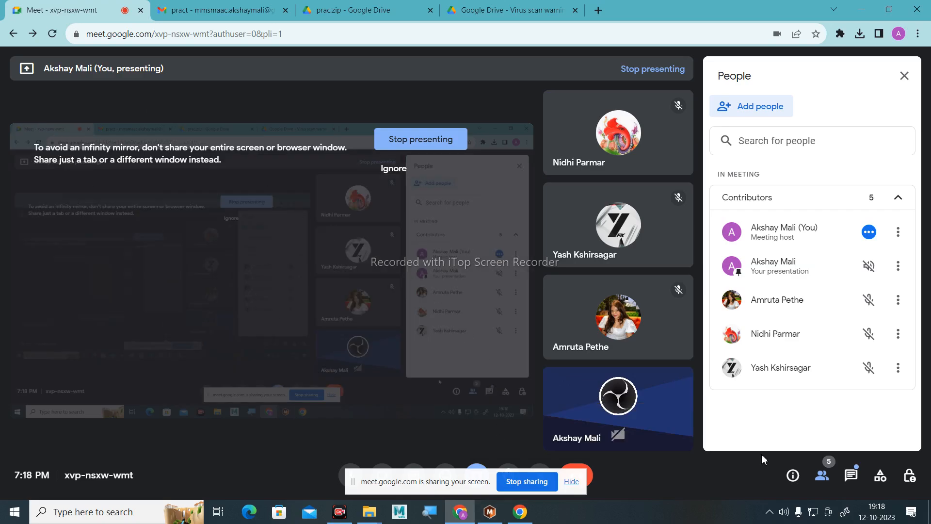
{"action": "left_click", "coordinate": [850, 477]}
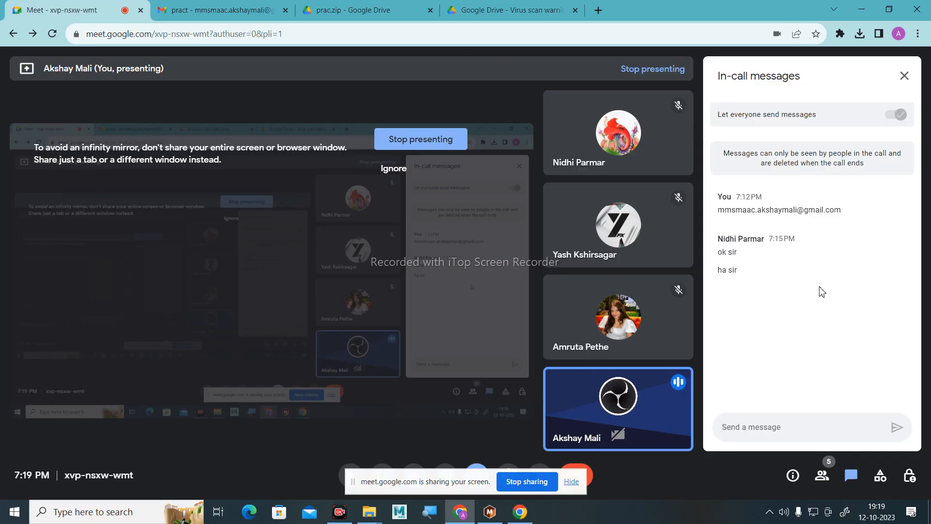
Set the Windows speaker volume to 78.
{"action": "left_click", "coordinate": [784, 512]}
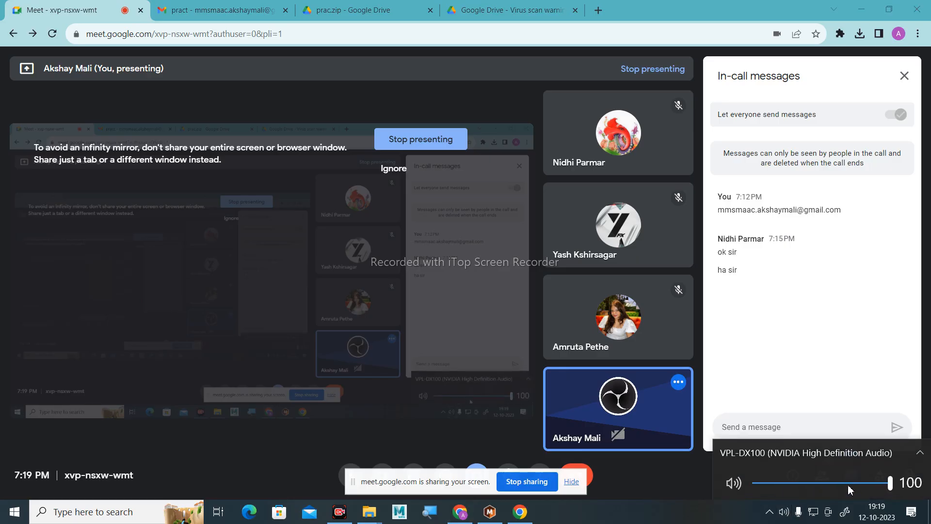
{"action": "left_click", "coordinate": [878, 484]}
{"action": "left_click_drag", "start_coordinate": [878, 484], "coordinate": [826, 483]}
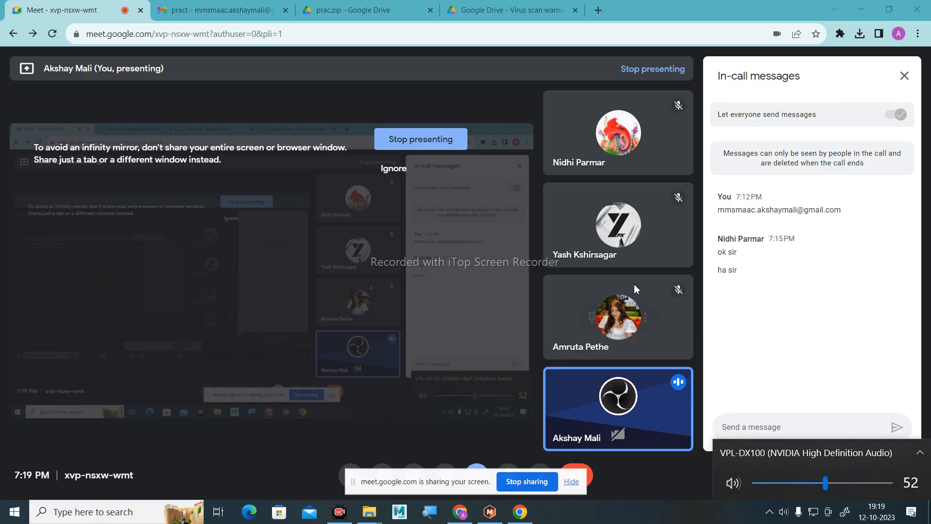
{"action": "mouse_move", "coordinate": [602, 328]}
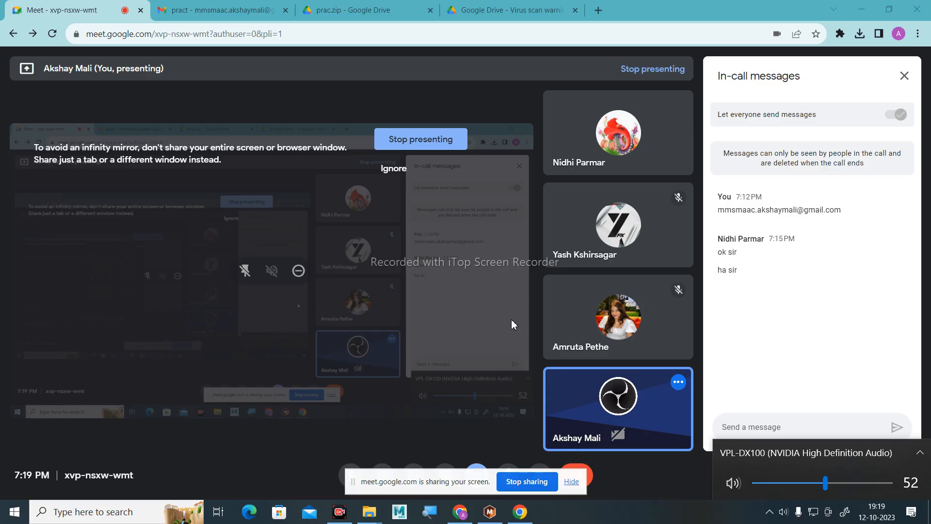
{"action": "left_click_drag", "start_coordinate": [825, 483], "coordinate": [841, 484]}
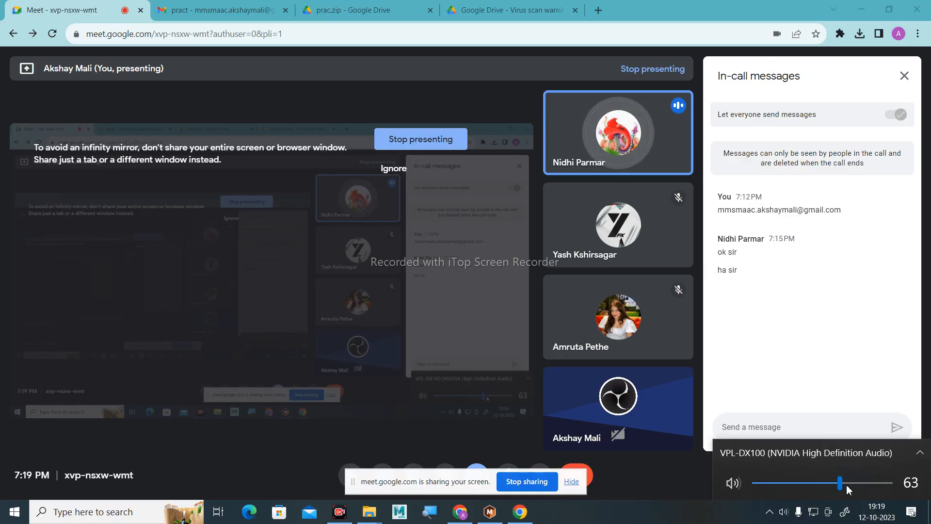
{"action": "left_click", "coordinate": [848, 486]}
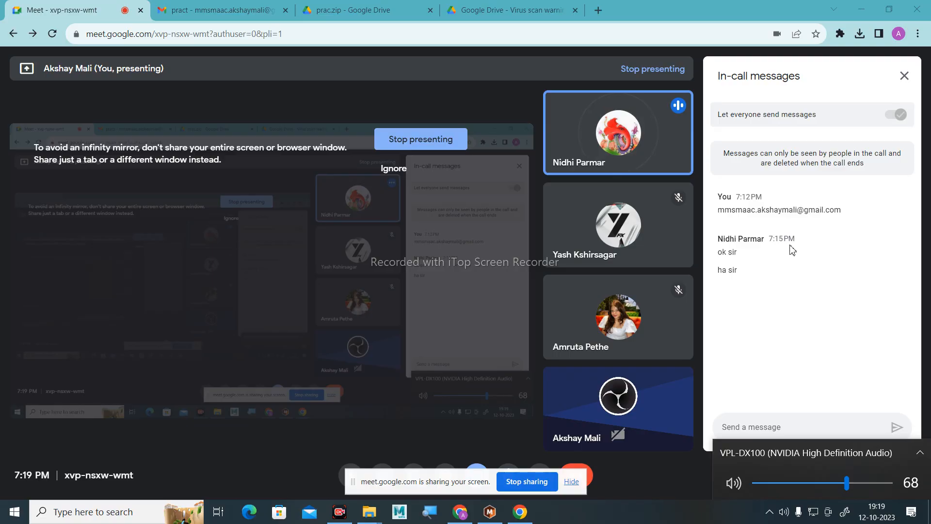
{"action": "left_click", "coordinate": [857, 492]}
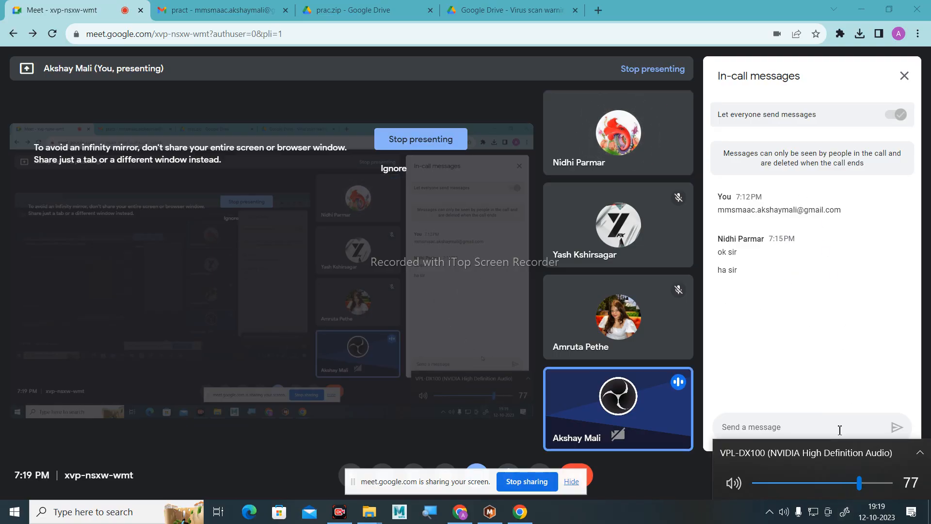
{"action": "left_click", "coordinate": [860, 484]}
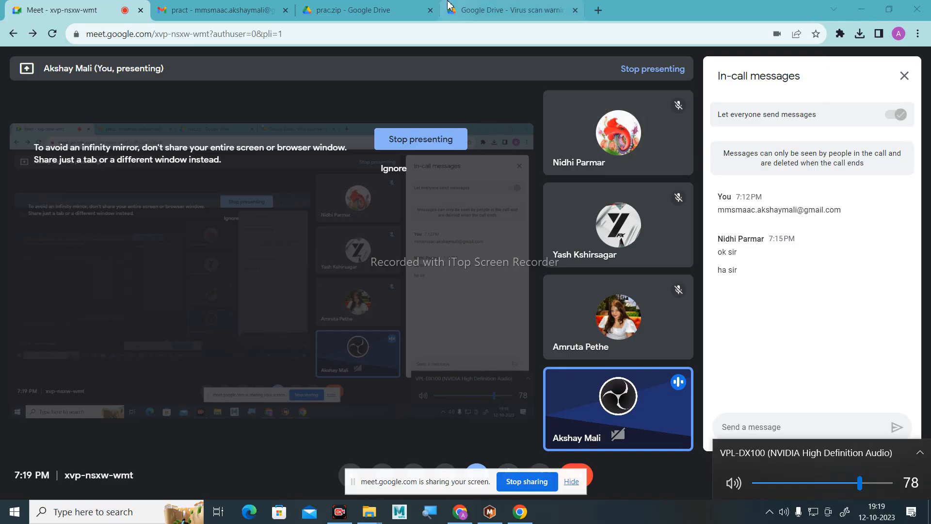
Close the pract Gmail message and both Google Drive pages in Chrome, keeping only the Meet call open.
{"action": "left_click", "coordinate": [223, 9]}
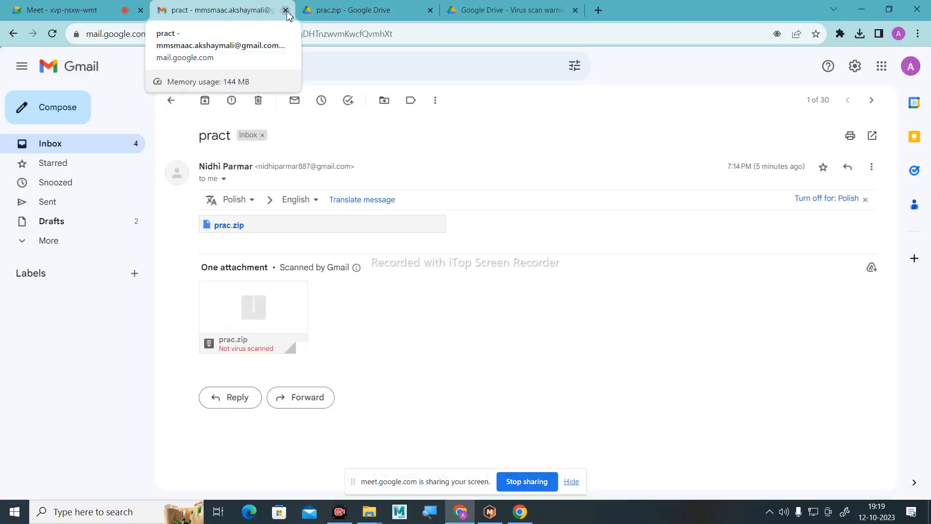
{"action": "left_click", "coordinate": [412, 9]}
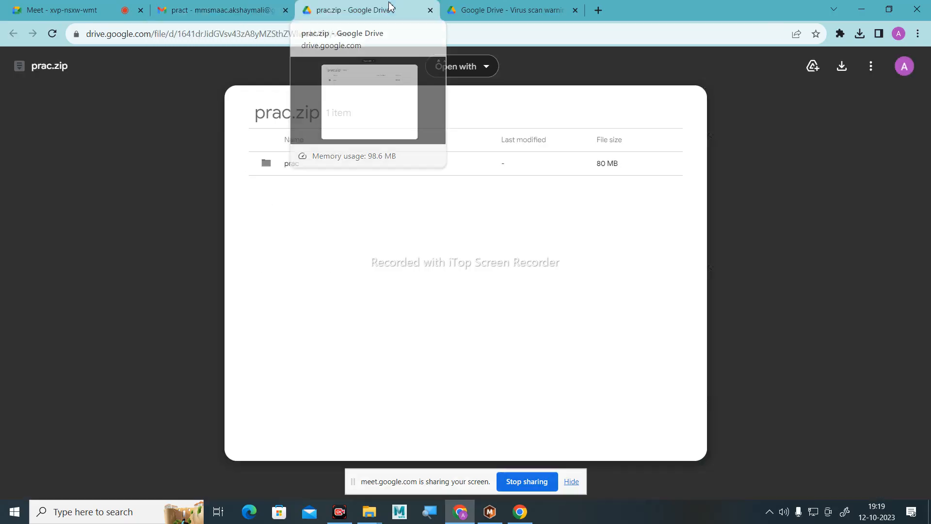
{"action": "left_click", "coordinate": [286, 11]}
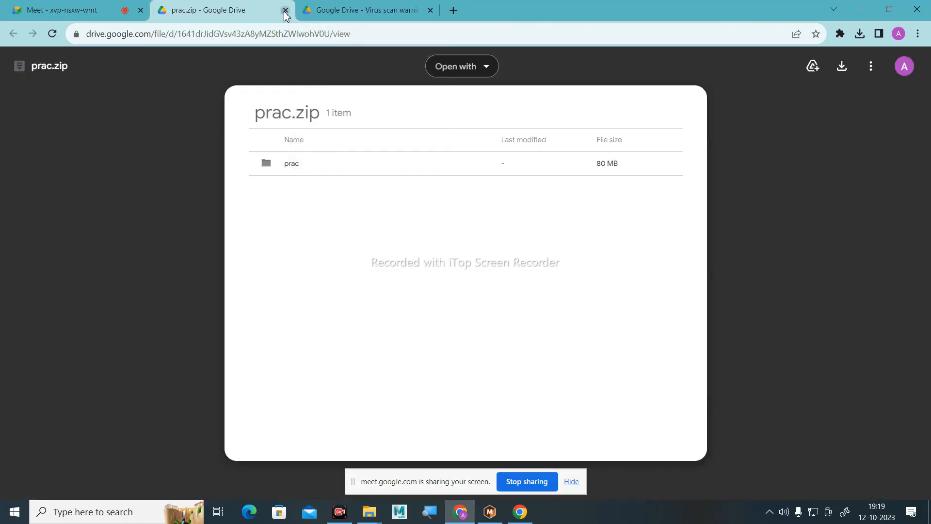
{"action": "left_click", "coordinate": [285, 11]}
{"action": "left_click", "coordinate": [285, 11]}
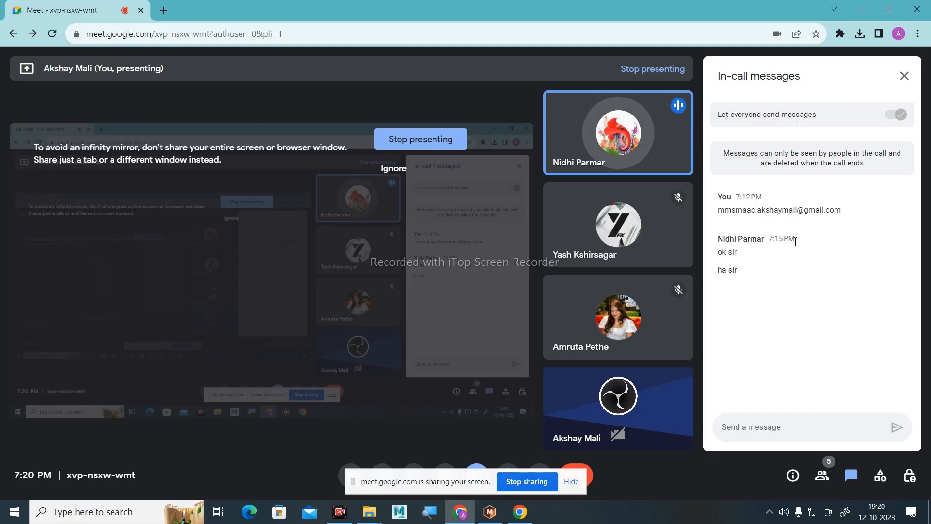
Open the \\dataserver network location through the Windows Run dialog and maximise its File Explorer window.
{"action": "mouse_move", "coordinate": [369, 512]}
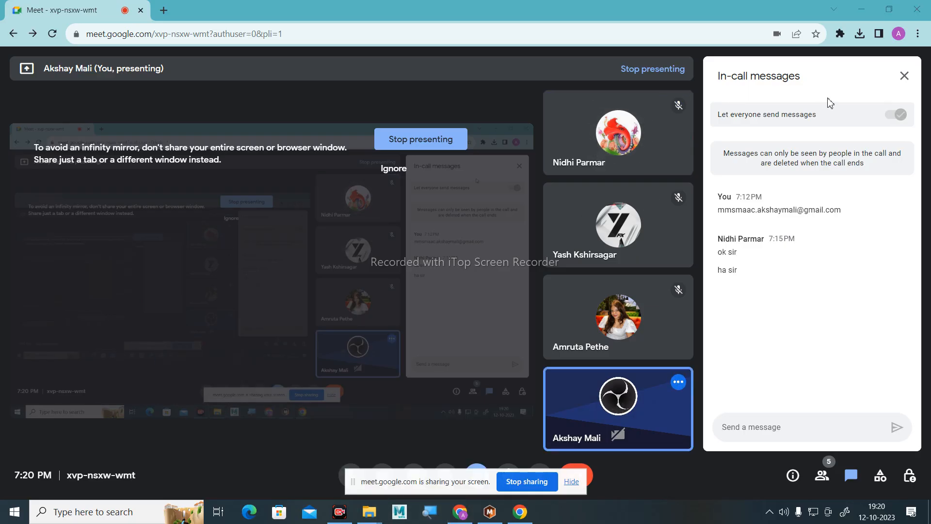
{"action": "key", "text": "super+r"}
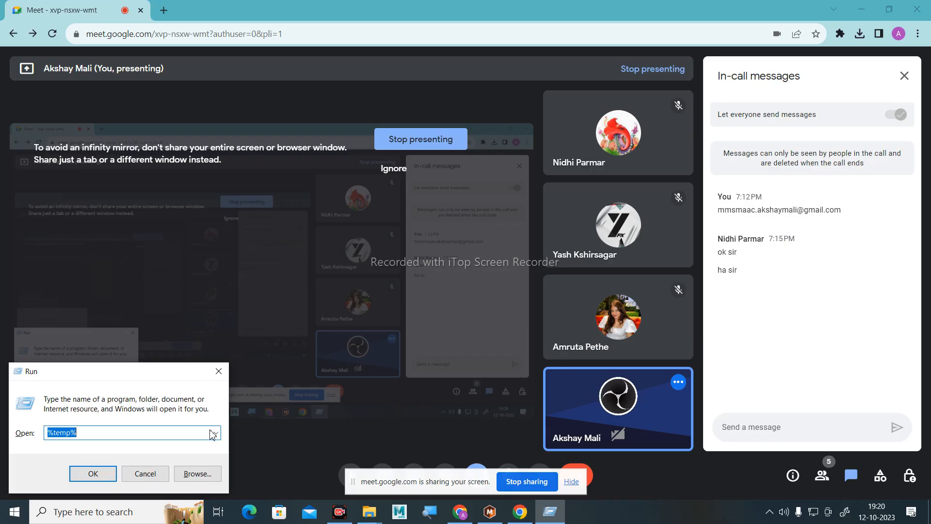
{"action": "left_click", "coordinate": [215, 433]}
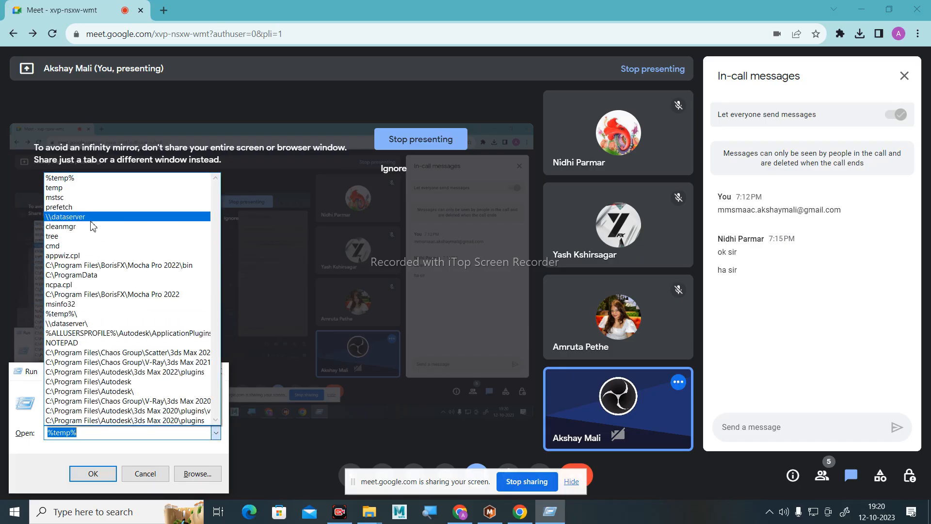
{"action": "left_click", "coordinate": [91, 218]}
{"action": "left_click", "coordinate": [79, 474]}
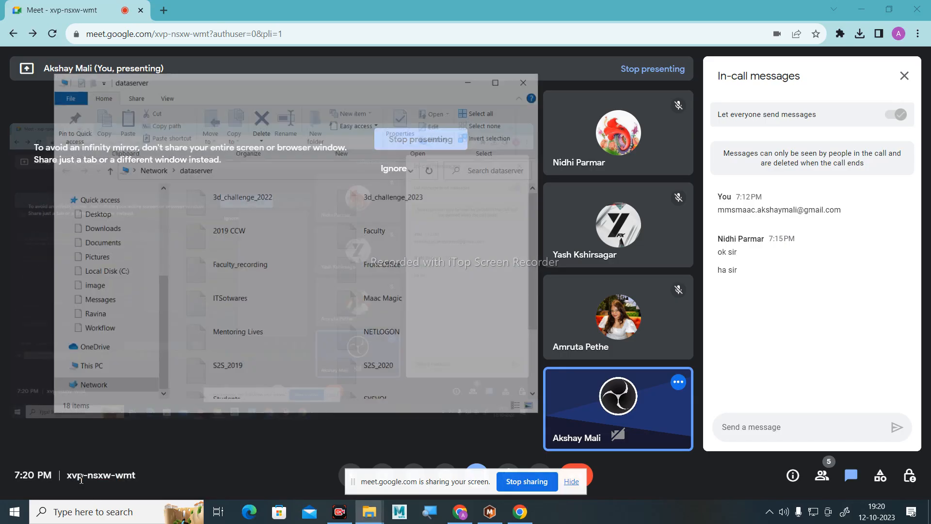
{"action": "left_click", "coordinate": [496, 82]}
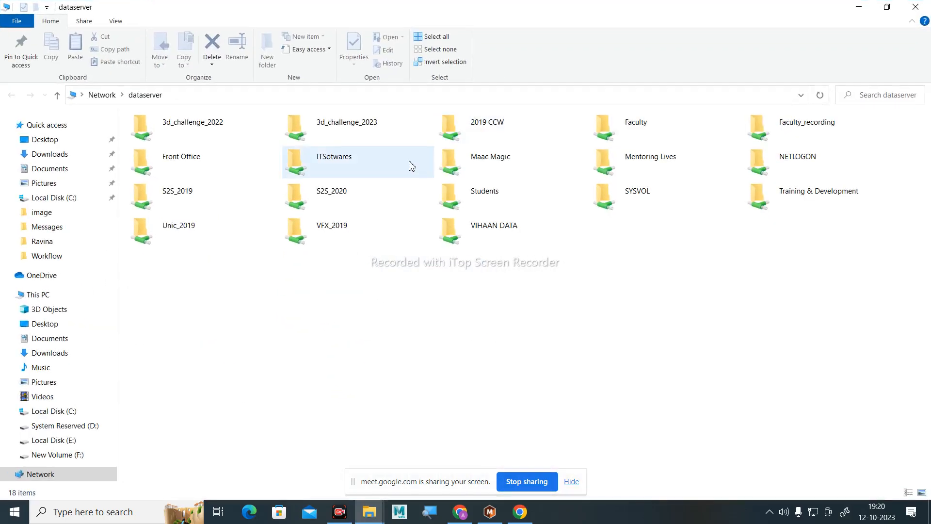
Open the Boris_FX_Mocha_Pro_2022_v9.0.0_Build_241 folder within the Getintopc Mocha Pro folder in ITSotwares on the dataserver share.
{"action": "double_click", "coordinate": [350, 162]}
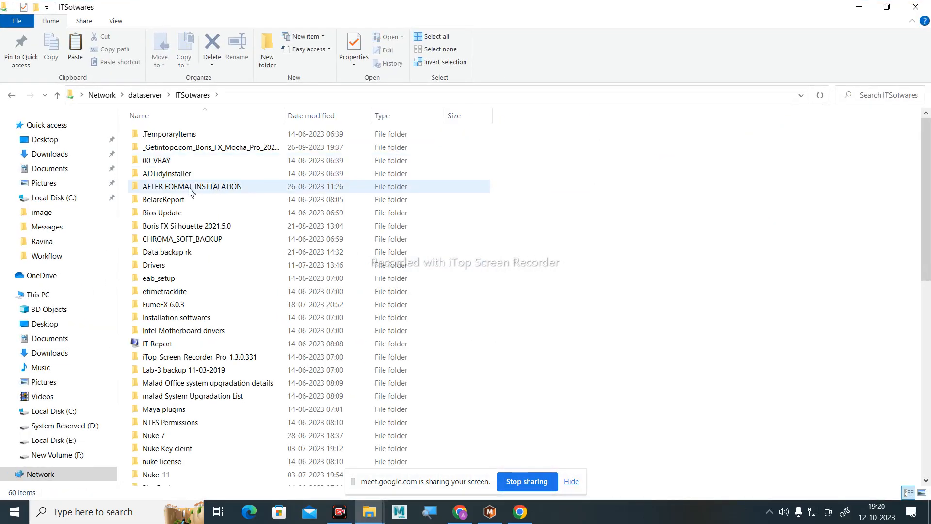
{"action": "double_click", "coordinate": [240, 147]}
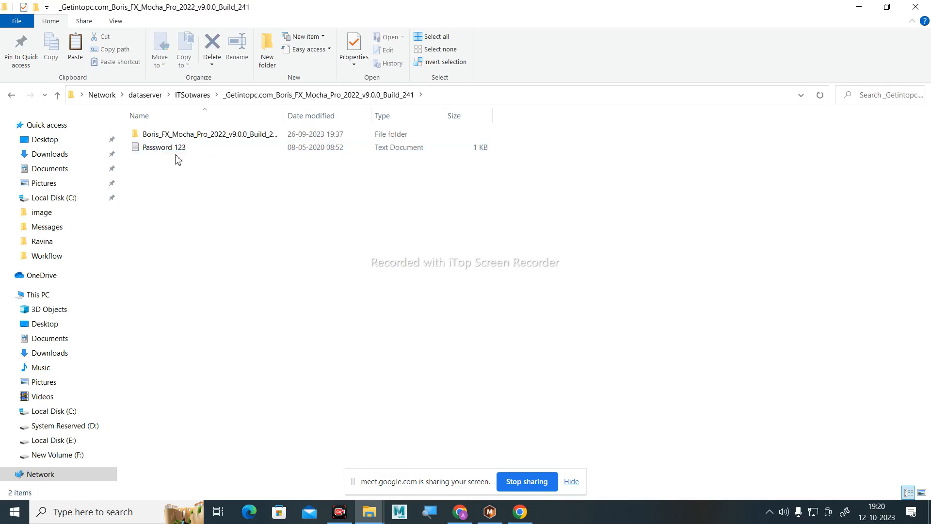
{"action": "left_click", "coordinate": [194, 95]}
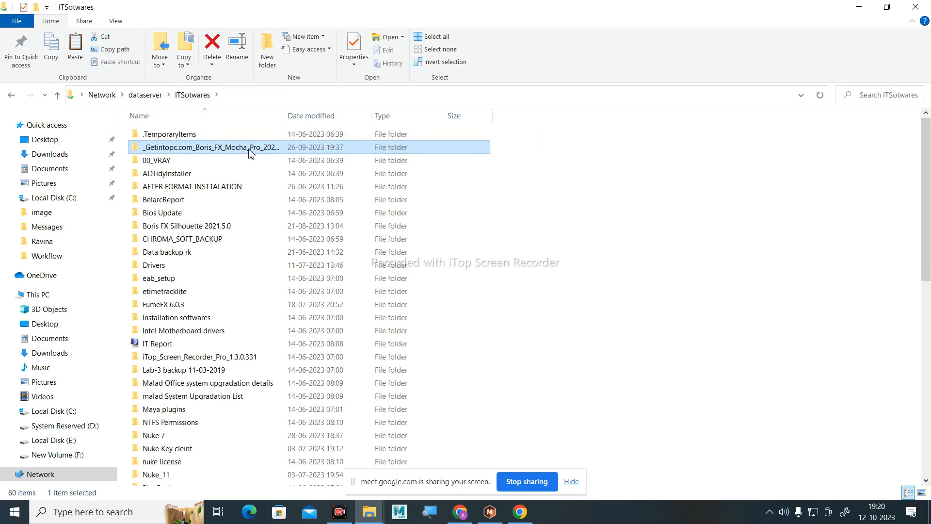
{"action": "double_click", "coordinate": [216, 148]}
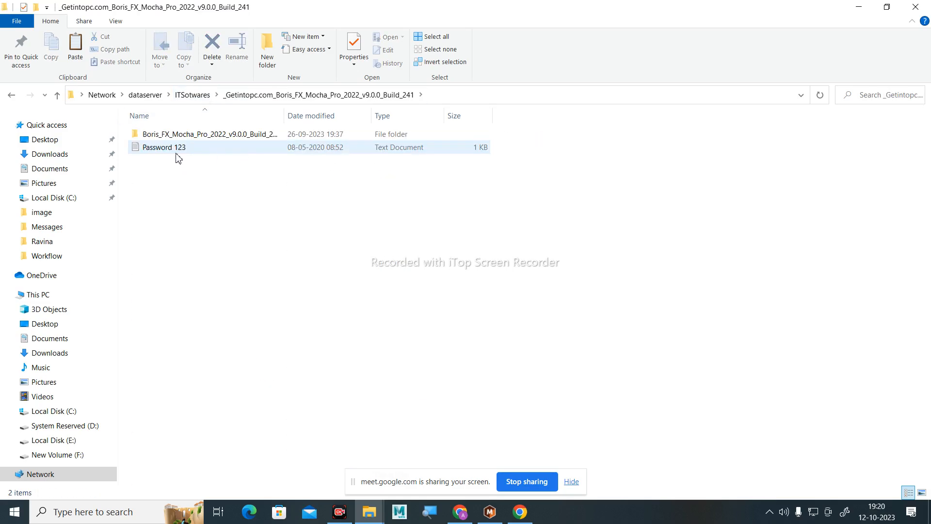
{"action": "double_click", "coordinate": [196, 136]}
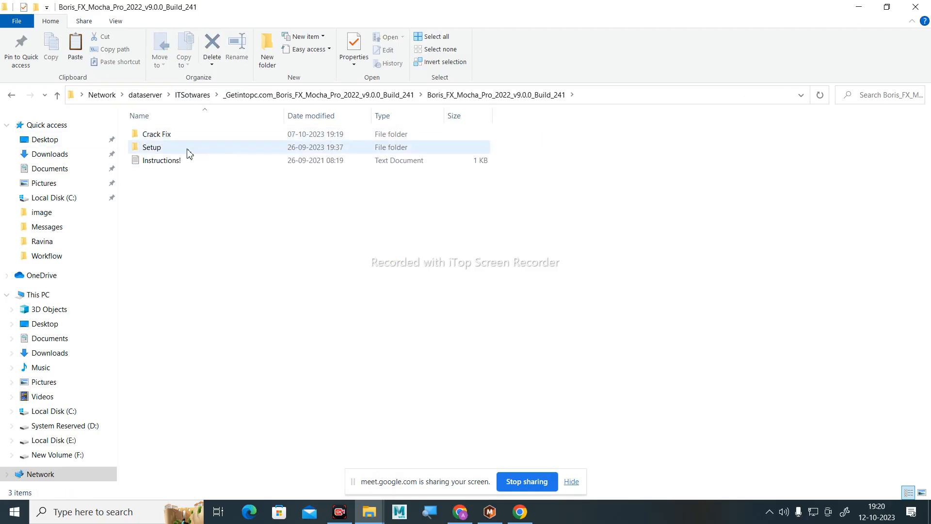
Look inside the Crack Fix folder and its bfx-license-tool subfolder, ending back in Crack Fix.
{"action": "double_click", "coordinate": [160, 138]}
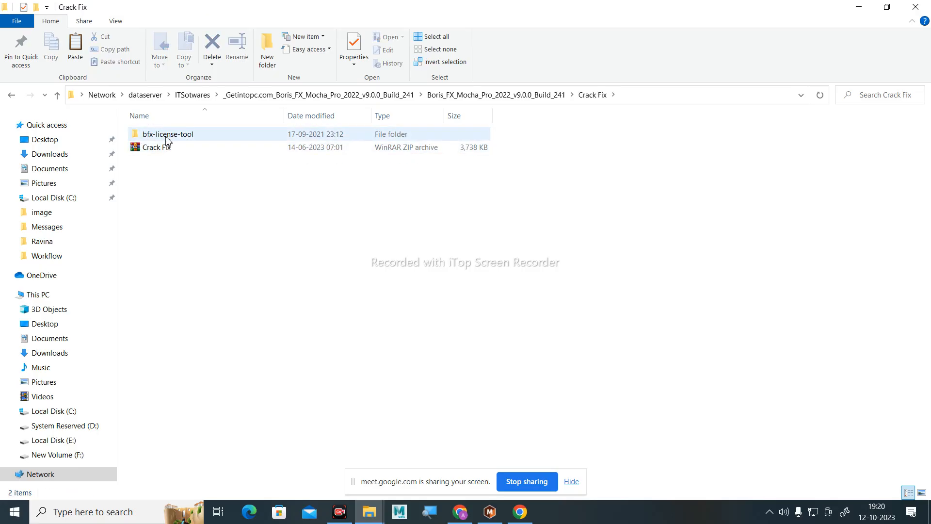
{"action": "double_click", "coordinate": [166, 137]}
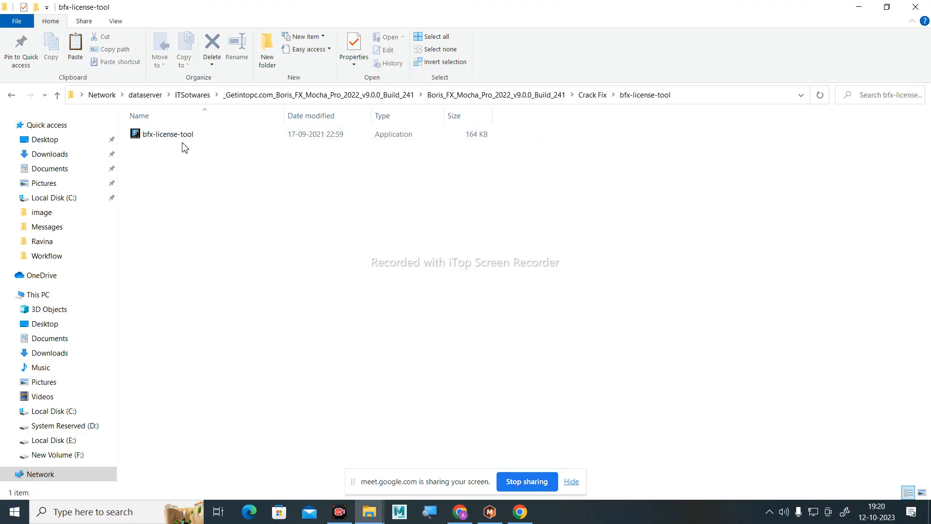
{"action": "left_click", "coordinate": [596, 95]}
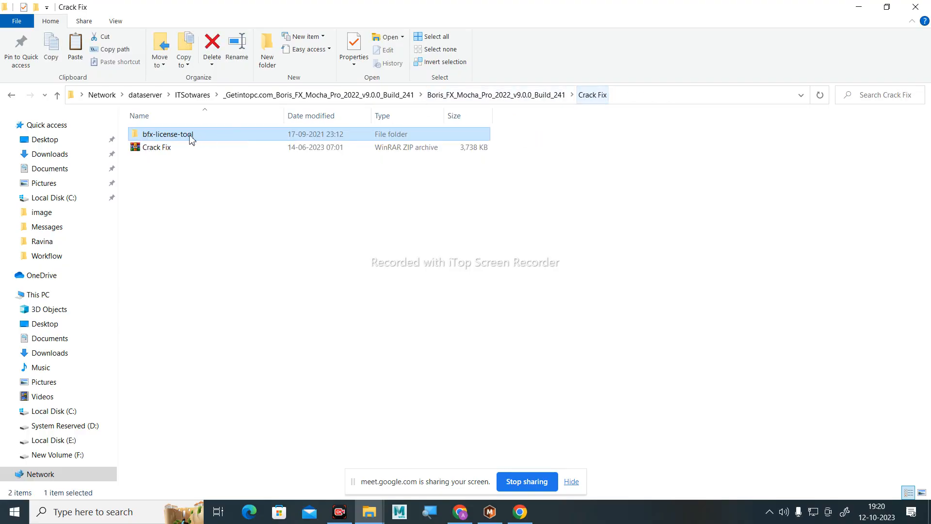
Open the Crack Fix ZIP archive in WinRAR and select its bfx-license-tool and GenArts folders.
{"action": "left_click", "coordinate": [151, 149]}
{"action": "double_click", "coordinate": [155, 148]}
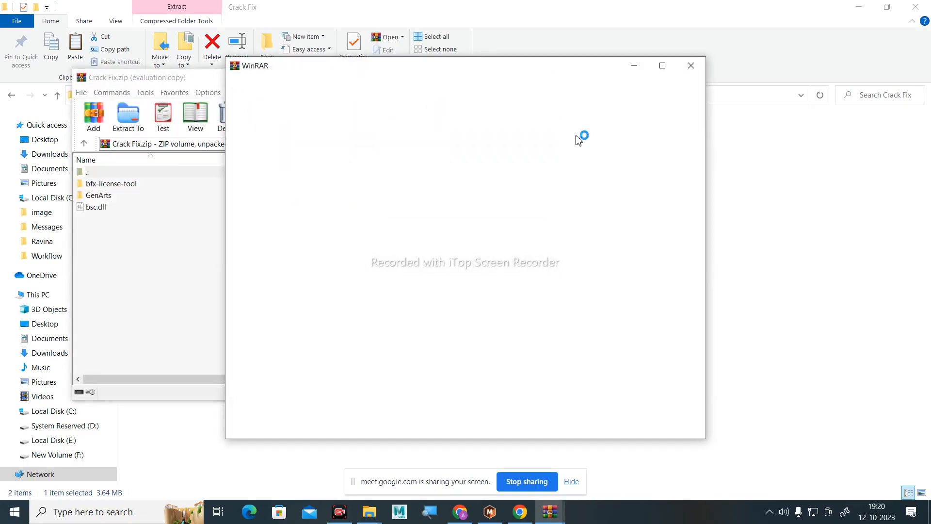
{"action": "left_click", "coordinate": [690, 71]}
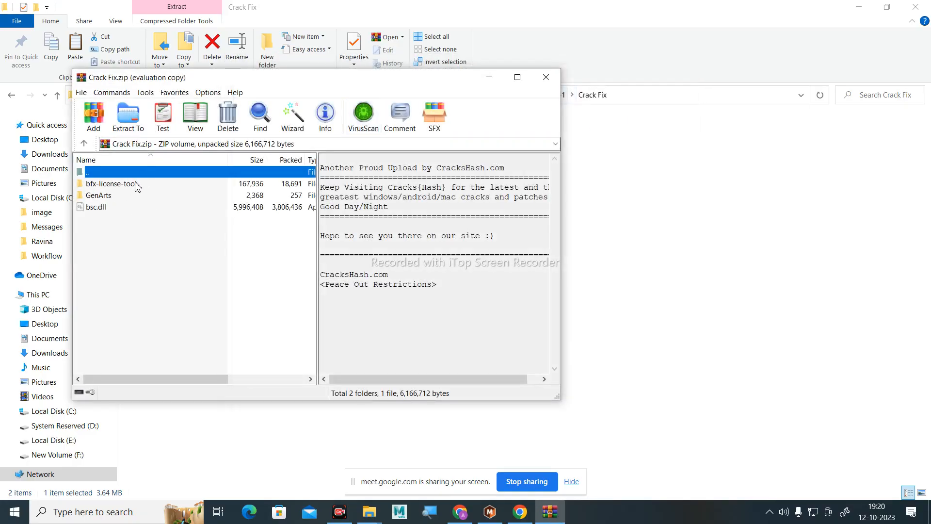
{"action": "left_click", "coordinate": [103, 196]}
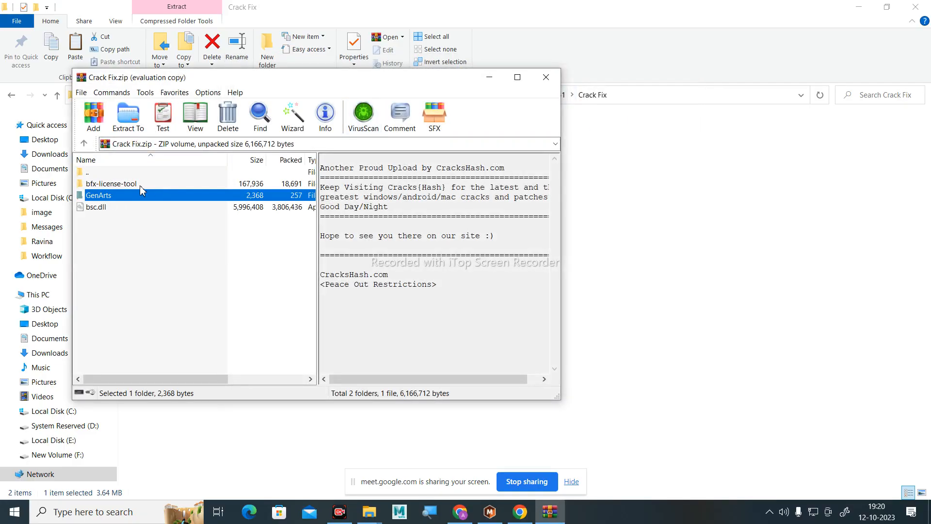
{"action": "left_click", "coordinate": [141, 187]}
{"action": "left_click", "coordinate": [122, 199], "text": "ctrl"}
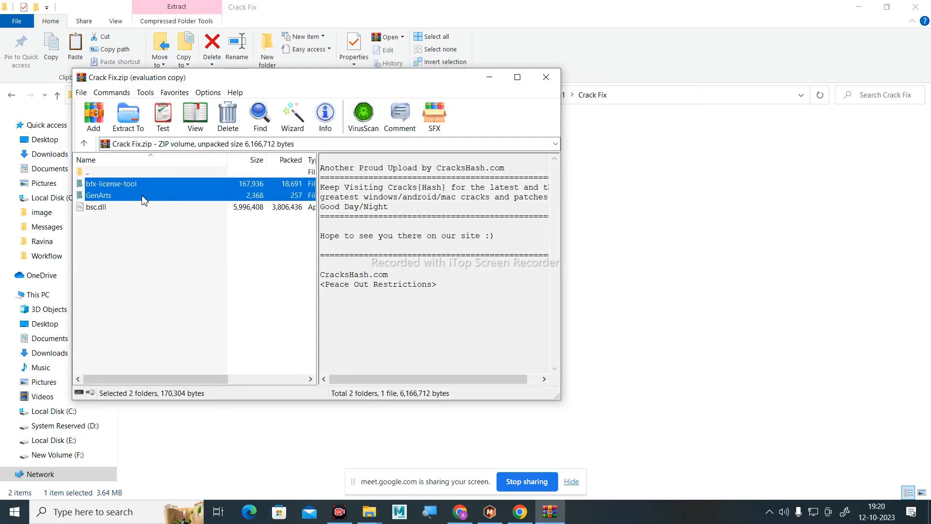
Close the archive, and close the File Explorer window after showing Local Disk (C:).
{"action": "left_click", "coordinate": [546, 77]}
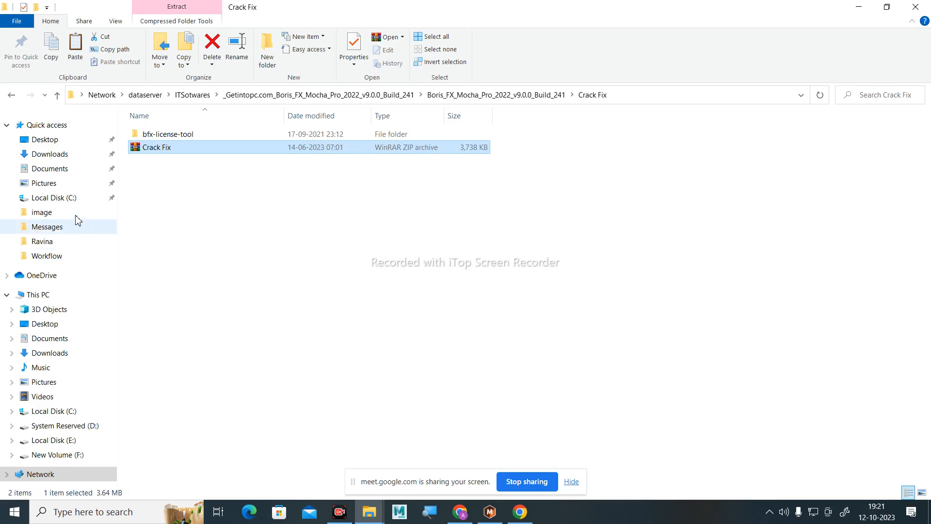
{"action": "left_click", "coordinate": [63, 199]}
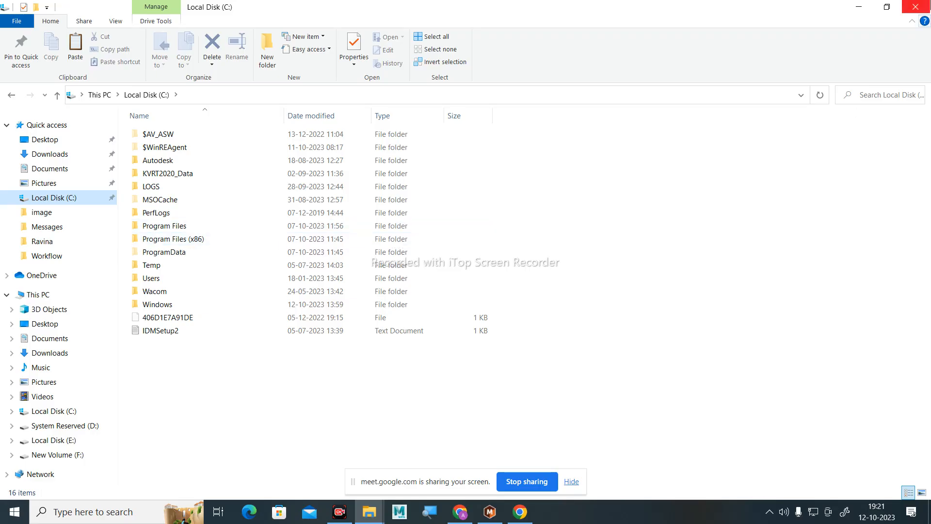
{"action": "left_click", "coordinate": [916, 7]}
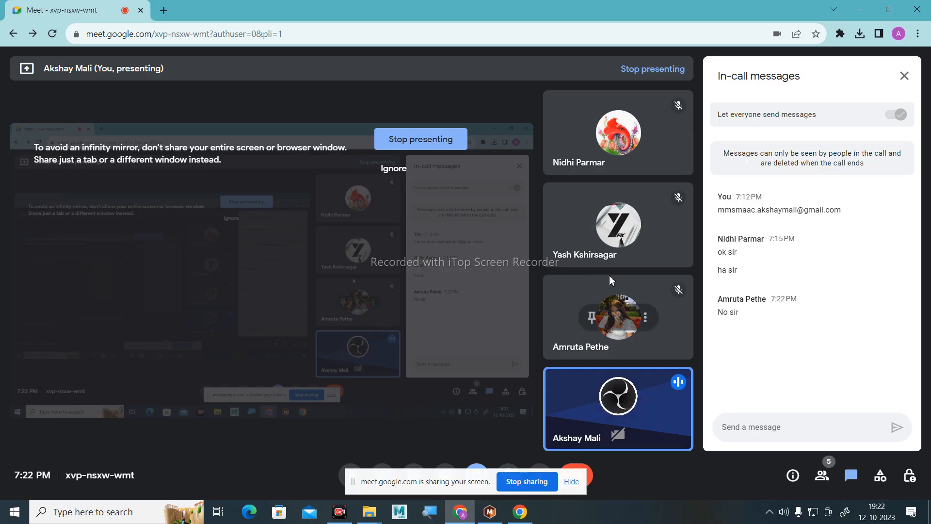
Ignore the infinity mirror warning in the Meet call and minimise Chrome.
{"action": "left_click", "coordinate": [399, 171]}
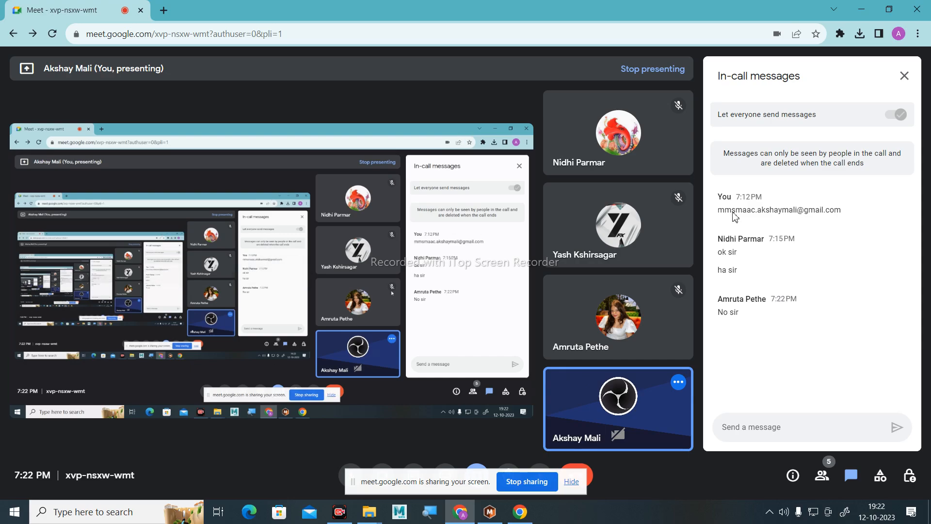
{"action": "left_click", "coordinate": [865, 11]}
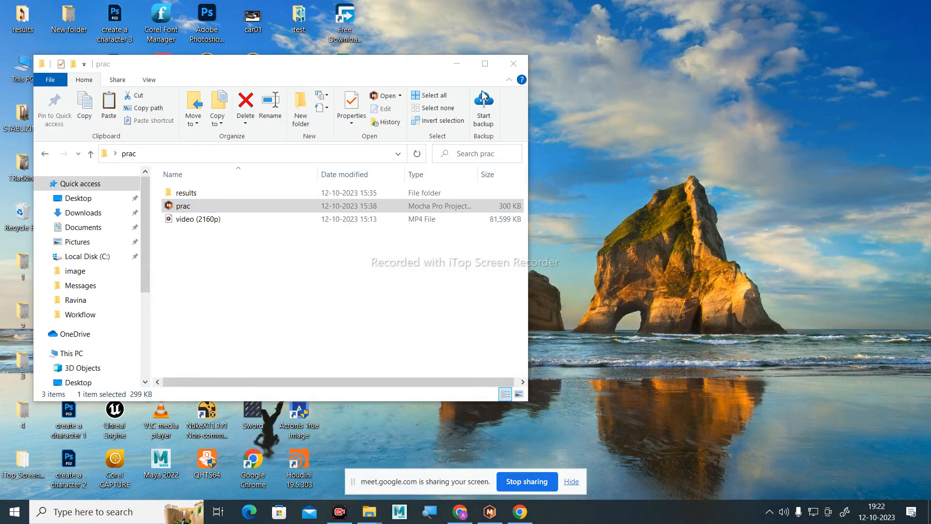
Play video (2160p) from the prac folder, and close both the media player and the folder window.
{"action": "double_click", "coordinate": [178, 222]}
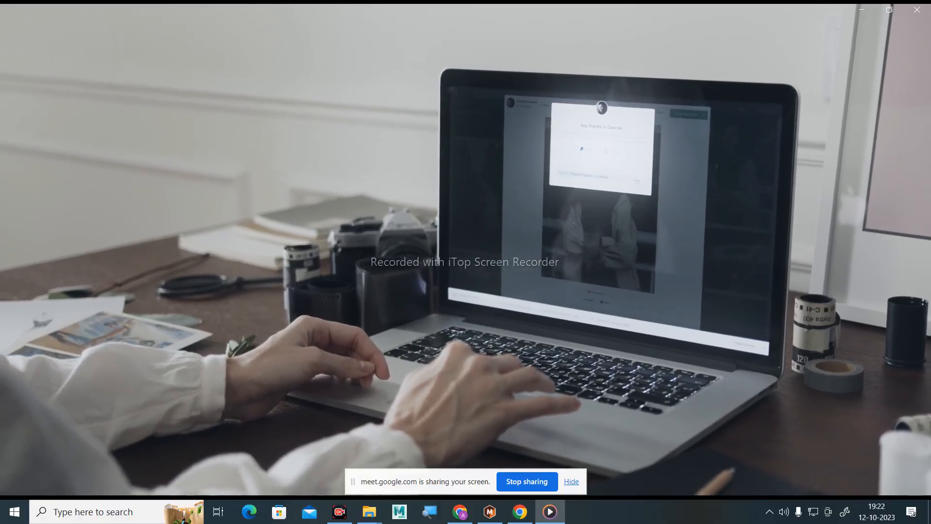
{"action": "mouse_move", "coordinate": [348, 271]}
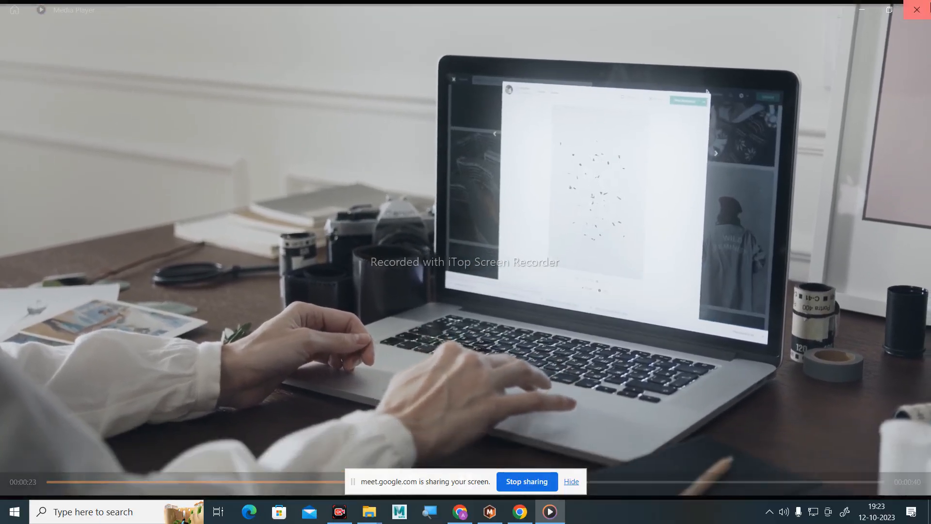
{"action": "left_click", "coordinate": [917, 8]}
{"action": "right_click", "coordinate": [564, 65]}
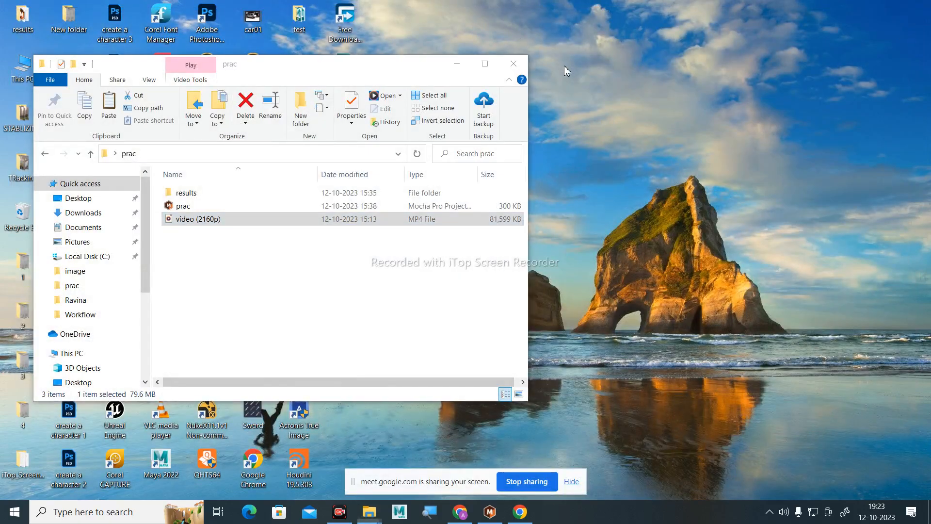
{"action": "left_click", "coordinate": [596, 98]}
{"action": "left_click", "coordinate": [514, 64]}
{"action": "right_click", "coordinate": [534, 61]}
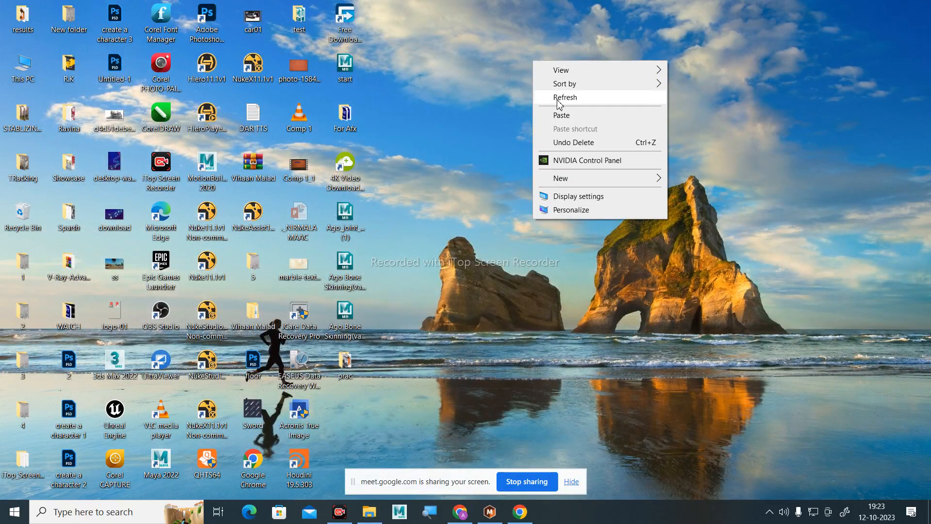
{"action": "left_click", "coordinate": [534, 96]}
{"action": "left_click", "coordinate": [456, 518]}
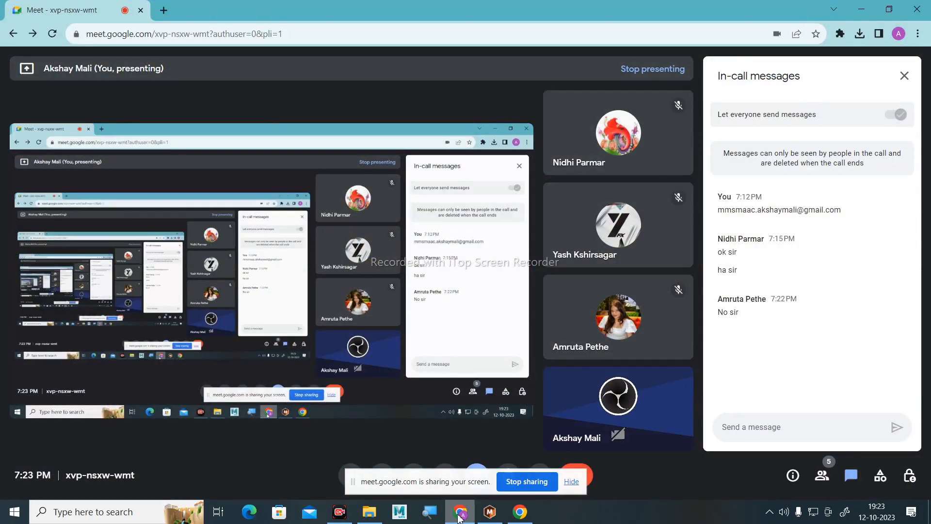
{"action": "left_click", "coordinate": [862, 9]}
{"action": "right_click", "coordinate": [680, 90]}
{"action": "left_click", "coordinate": [698, 123]}
{"action": "right_click", "coordinate": [499, 123]}
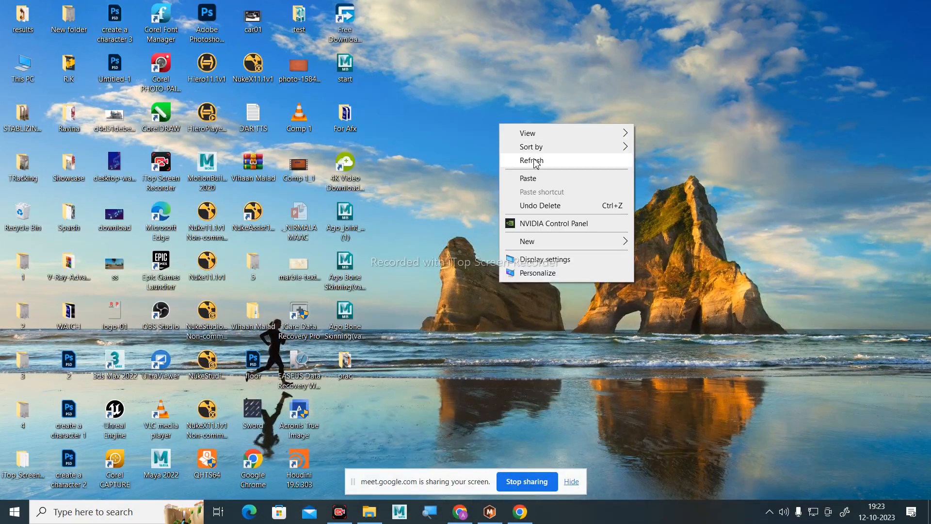
{"action": "left_click", "coordinate": [534, 159]}
{"action": "right_click", "coordinate": [460, 120]}
{"action": "left_click", "coordinate": [491, 158]}
{"action": "right_click", "coordinate": [435, 141]}
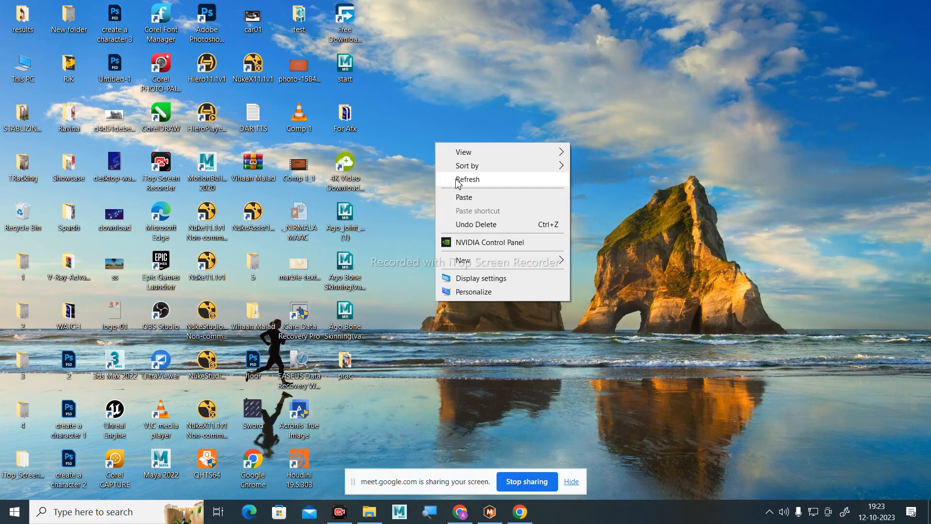
{"action": "left_click", "coordinate": [456, 179]}
{"action": "right_click", "coordinate": [396, 140]}
{"action": "left_click", "coordinate": [440, 178]}
{"action": "right_click", "coordinate": [409, 158]}
{"action": "left_click", "coordinate": [457, 193]}
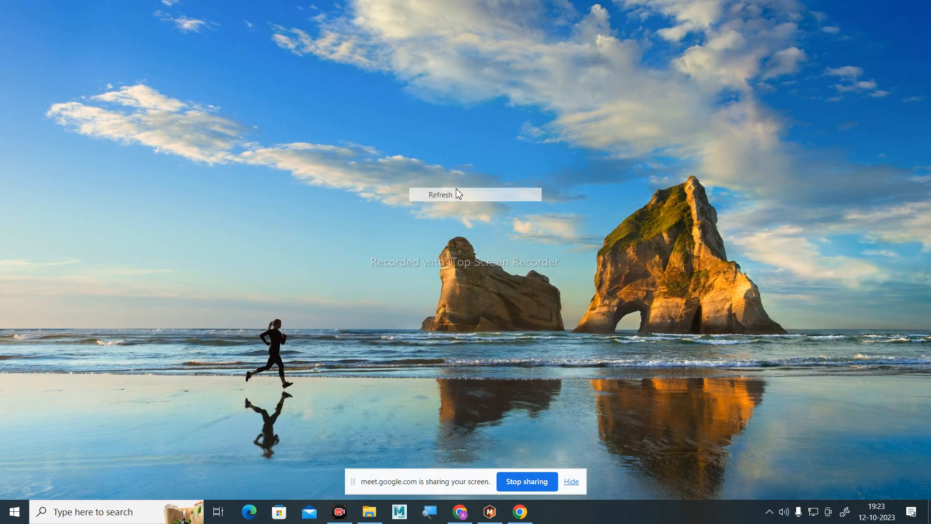
{"action": "right_click", "coordinate": [430, 142]}
{"action": "left_click", "coordinate": [458, 179]}
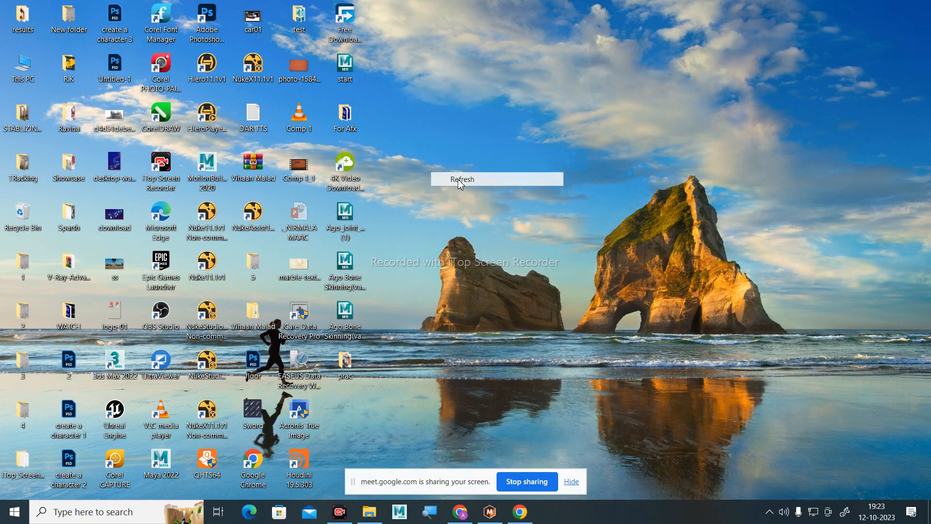
Hide the Meet screen-sharing notification bar and refresh the desktop.
{"action": "left_click", "coordinate": [571, 482]}
{"action": "right_click", "coordinate": [513, 40]}
{"action": "left_click", "coordinate": [544, 78]}
{"action": "right_click", "coordinate": [481, 79]}
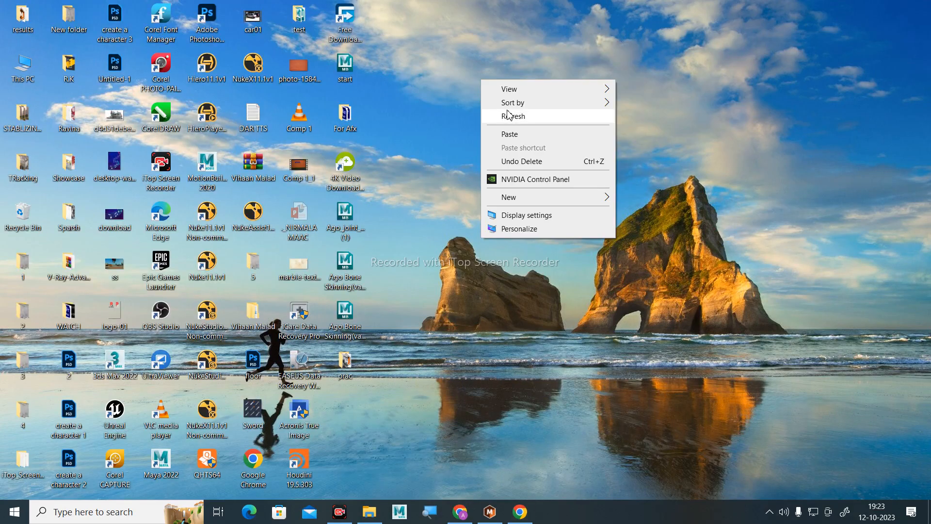
{"action": "left_click", "coordinate": [509, 117]}
{"action": "right_click", "coordinate": [433, 81]}
{"action": "left_click", "coordinate": [476, 122]}
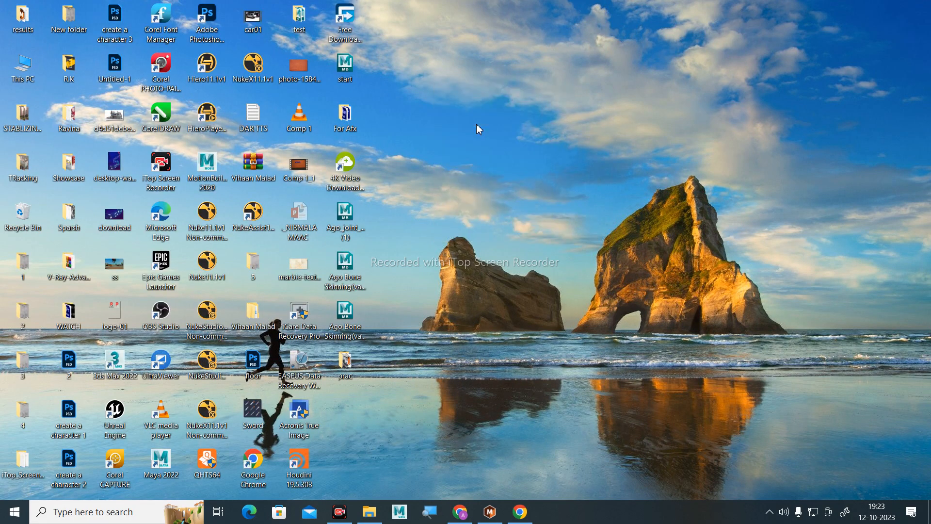
Bring Mocha Pro to the front and minimise the Downloads File Explorer window.
{"action": "left_click", "coordinate": [498, 517]}
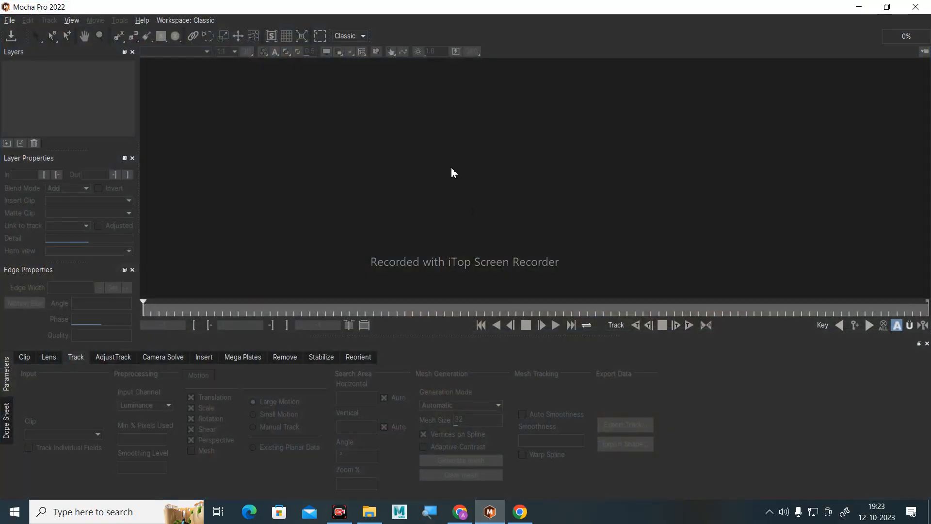
{"action": "left_click", "coordinate": [380, 513]}
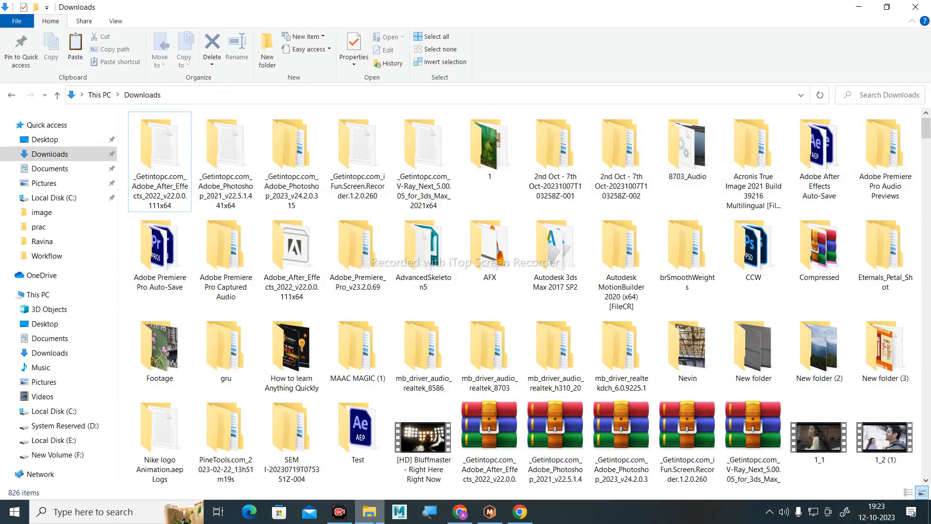
{"action": "left_click", "coordinate": [859, 6]}
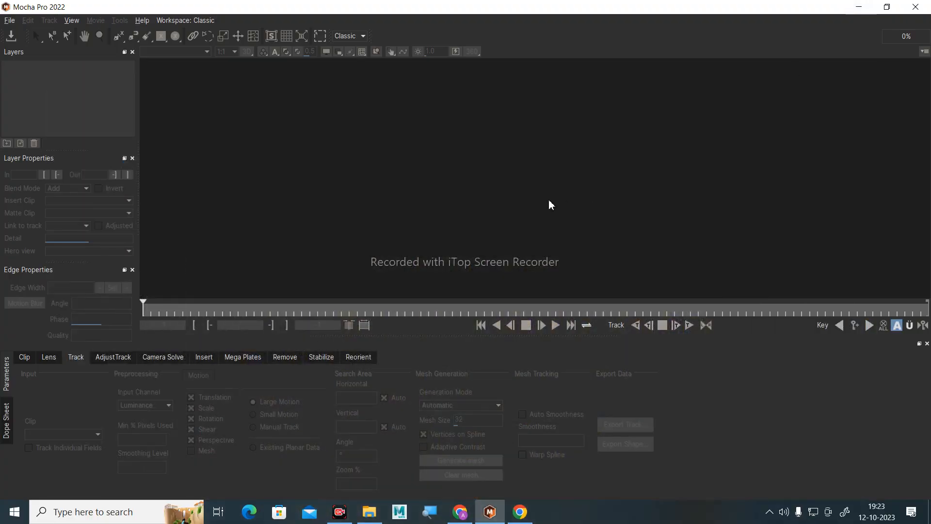
Reopen \\dataserver through the Windows Run dialog and open the Course Content folder inside 2019 CCW.
{"action": "key", "text": "super+r"}
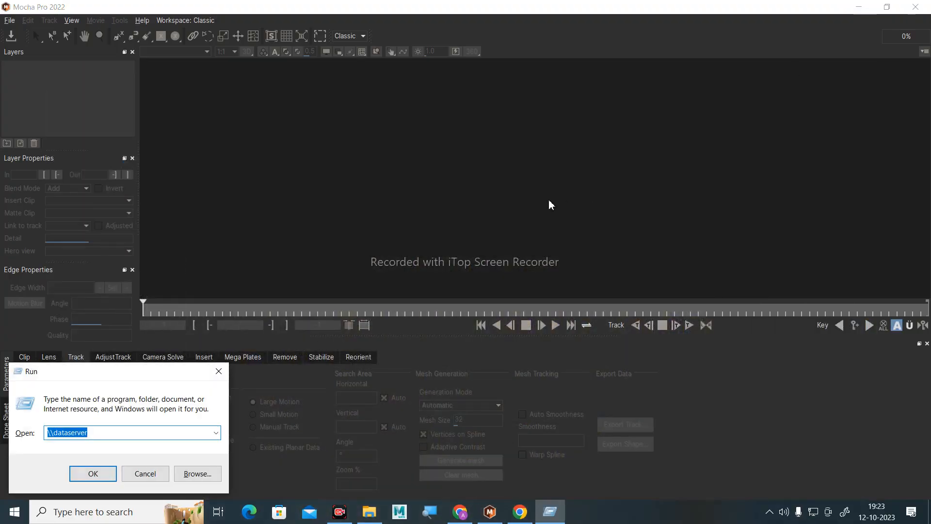
{"action": "key", "text": "Return"}
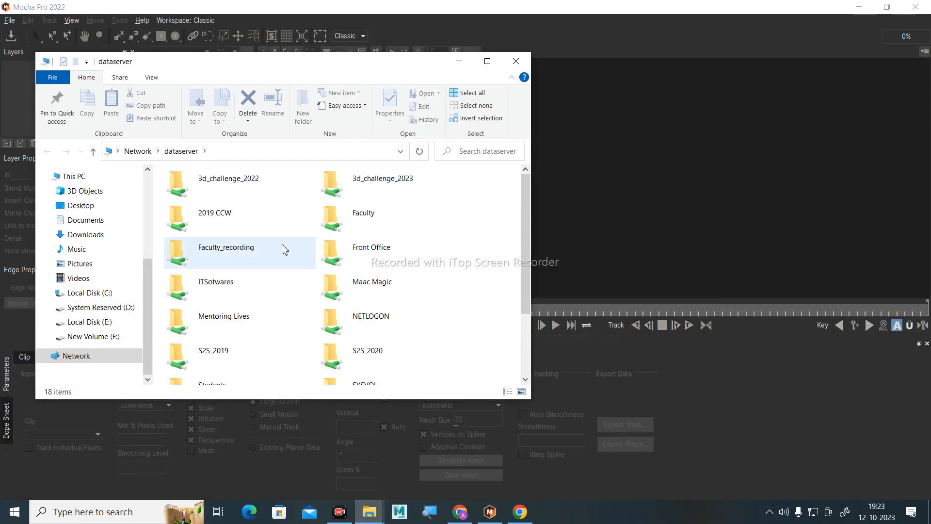
{"action": "double_click", "coordinate": [251, 228]}
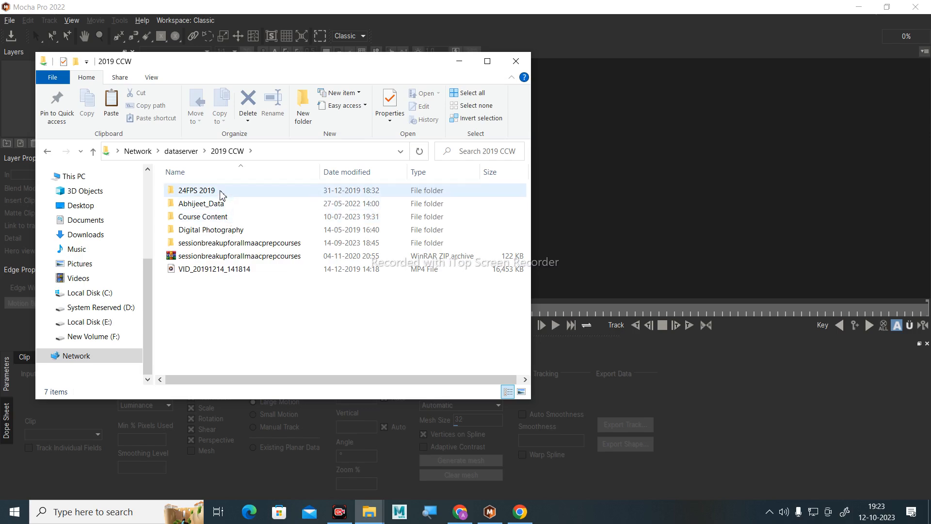
{"action": "double_click", "coordinate": [206, 216]}
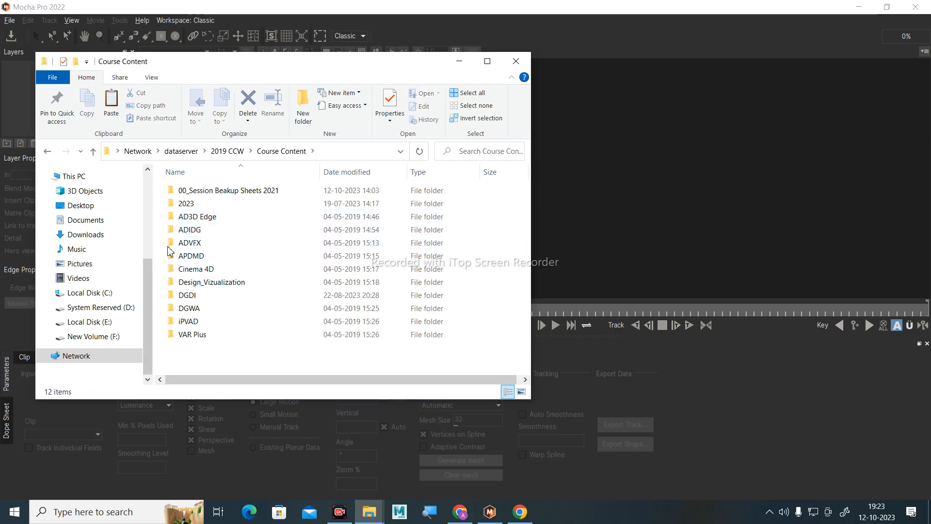
Open the 3. Mocha folder through ADVFX and Sem IV in the course content.
{"action": "double_click", "coordinate": [194, 242]}
{"action": "left_click", "coordinate": [188, 229]}
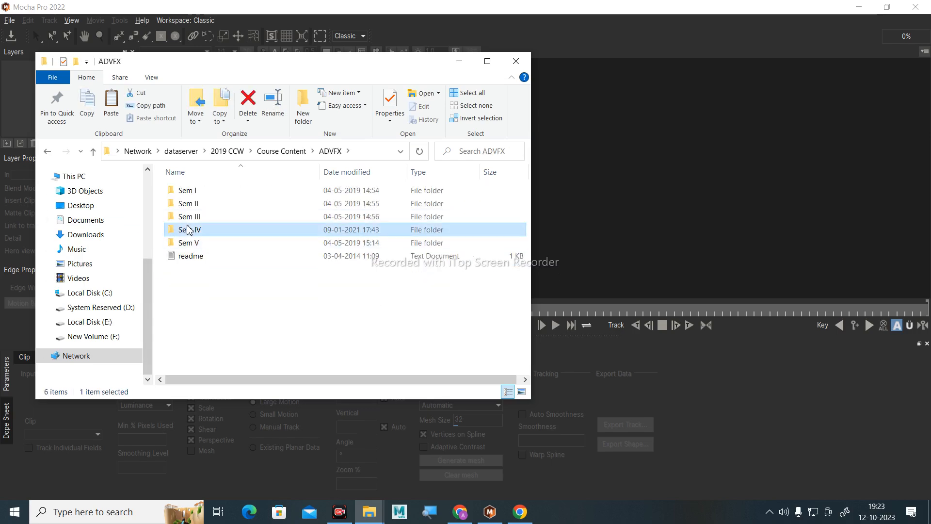
{"action": "double_click", "coordinate": [188, 230]}
{"action": "double_click", "coordinate": [218, 216]}
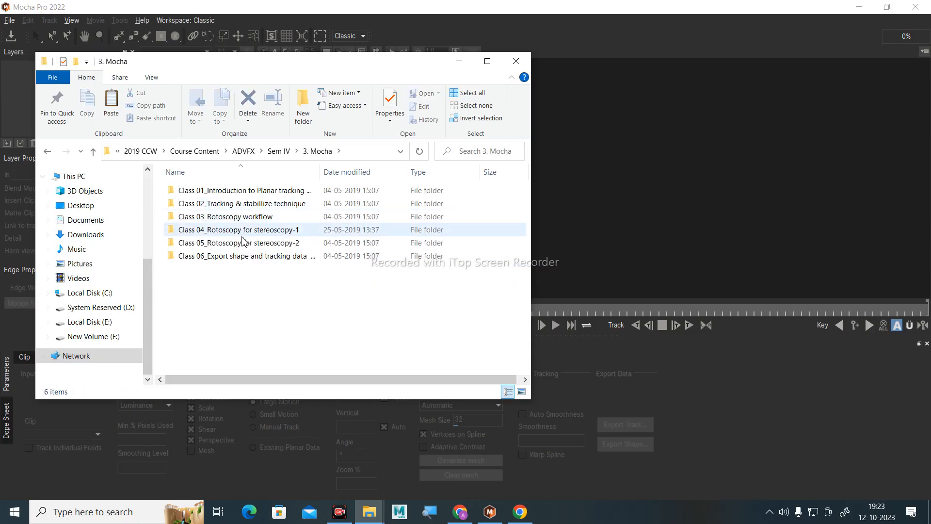
Open the footage folder inside Class 02_Tracking & stabillize technique.
{"action": "double_click", "coordinate": [237, 219]}
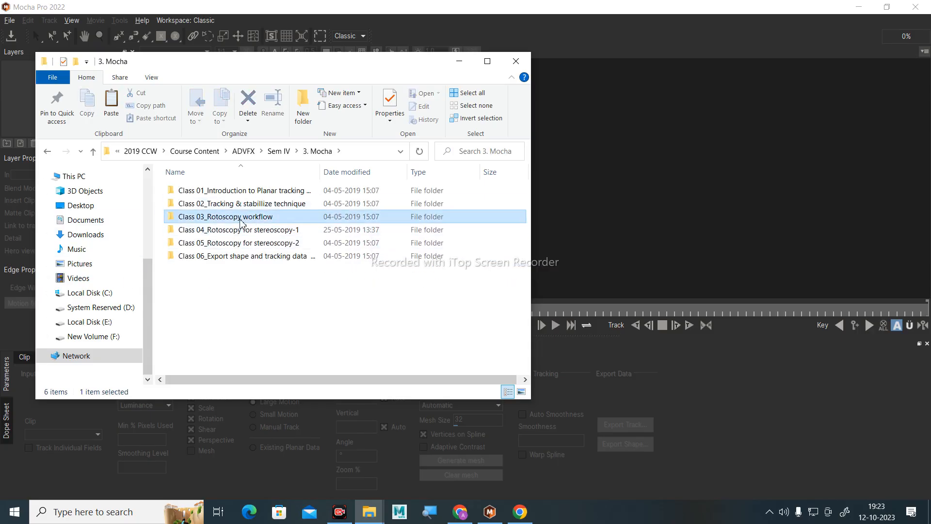
{"action": "left_click", "coordinate": [219, 153]}
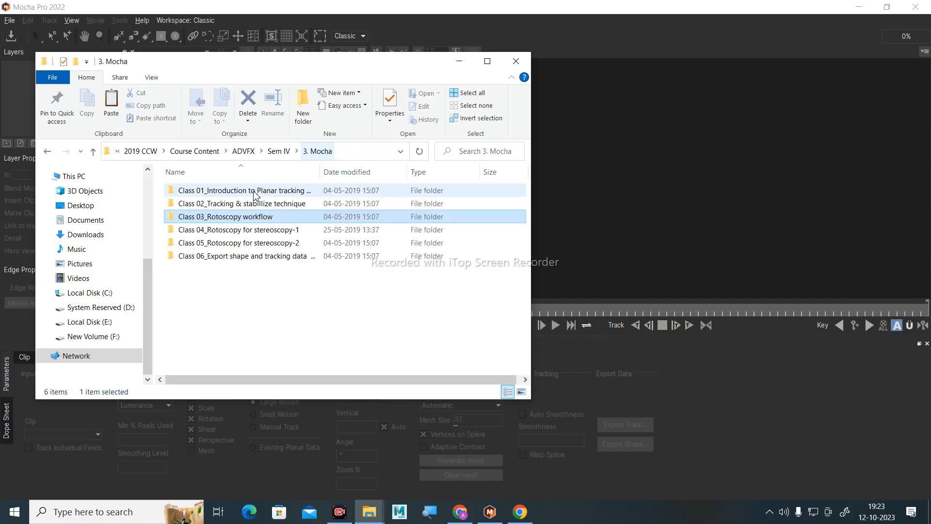
{"action": "double_click", "coordinate": [260, 202]}
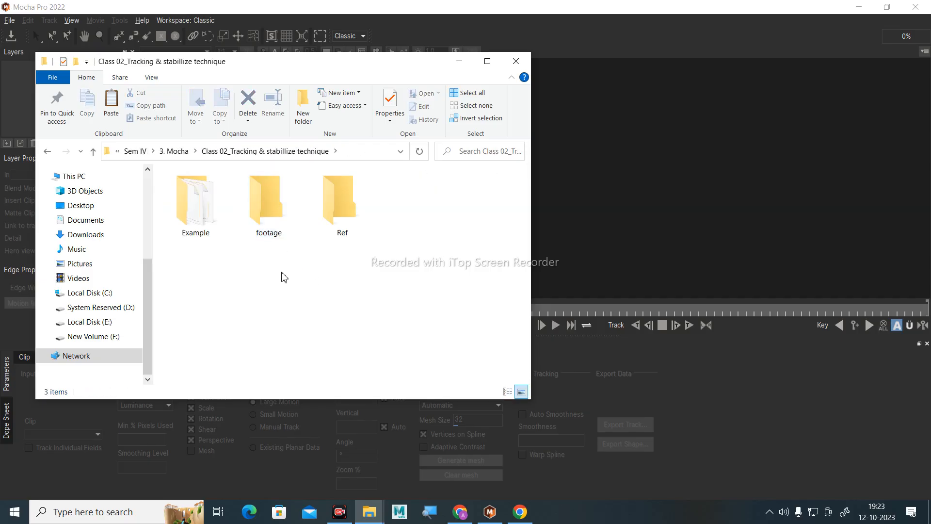
{"action": "left_click", "coordinate": [280, 224]}
{"action": "double_click", "coordinate": [280, 225]}
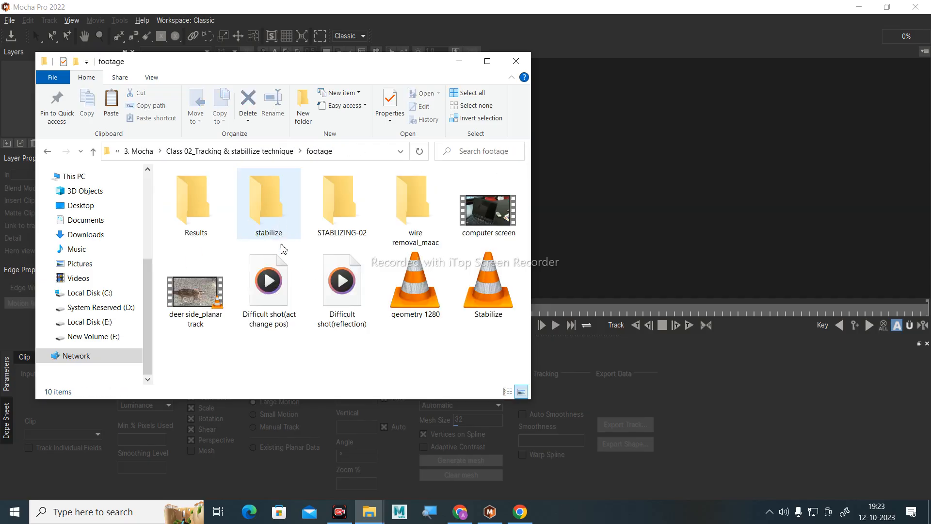
Copy the deer side_planar track video into the desktop's prac folder with TeraCopy, closing the folder windows.
{"action": "left_click", "coordinate": [192, 298]}
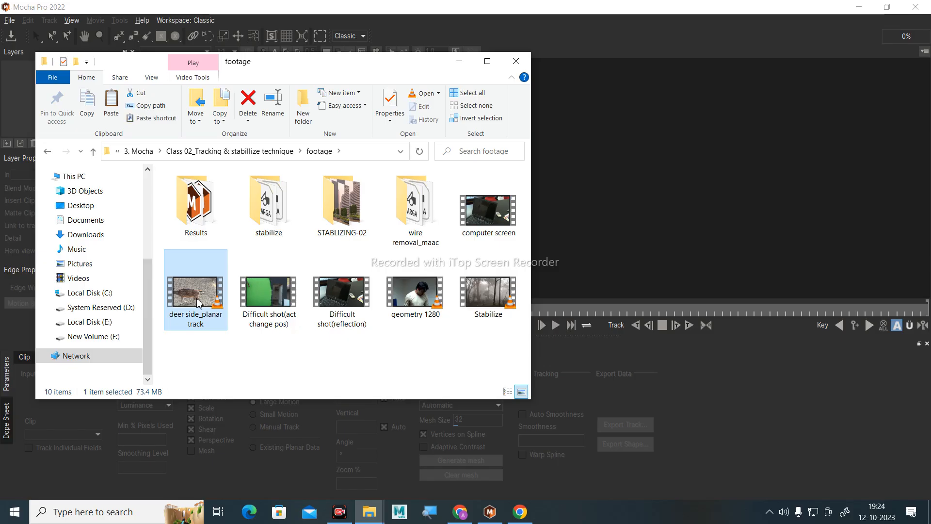
{"action": "left_click", "coordinate": [515, 61]}
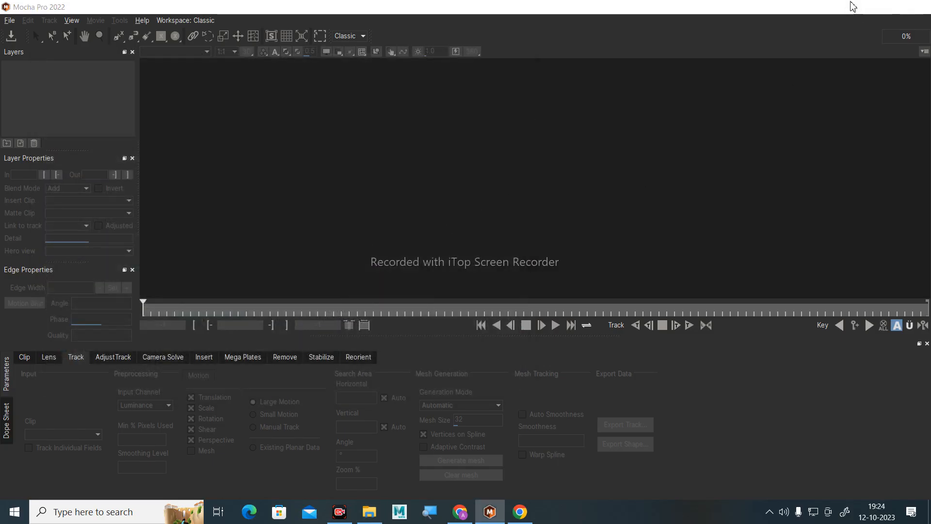
{"action": "left_click", "coordinate": [854, 6]}
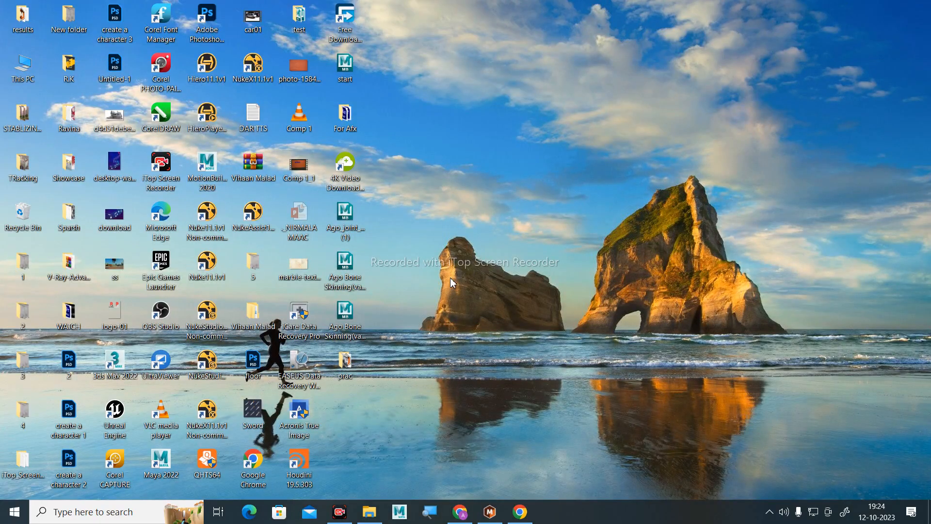
{"action": "double_click", "coordinate": [350, 375]}
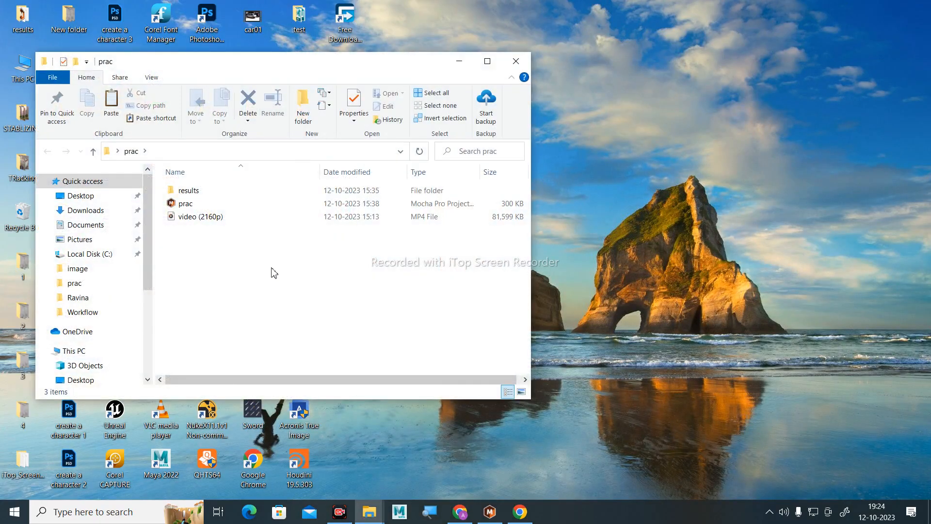
{"action": "key", "text": "ctrl+v"}
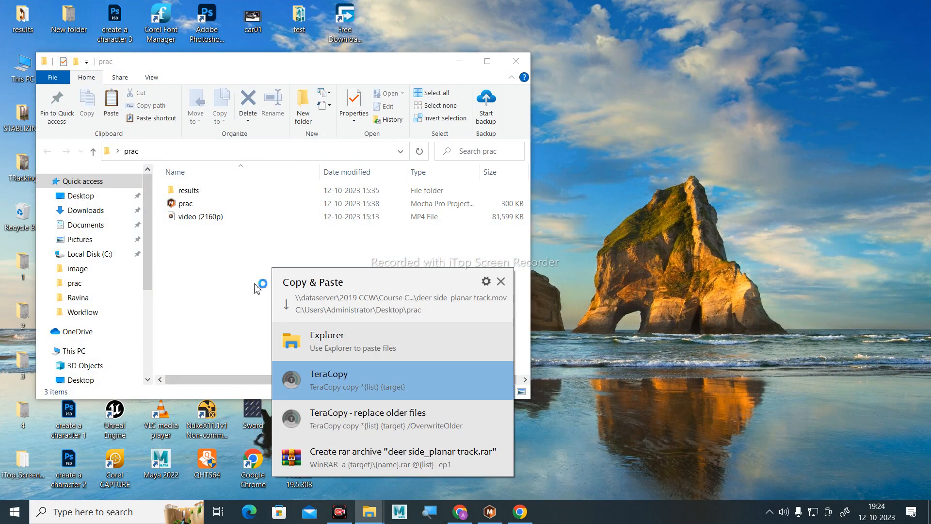
{"action": "left_click", "coordinate": [349, 380]}
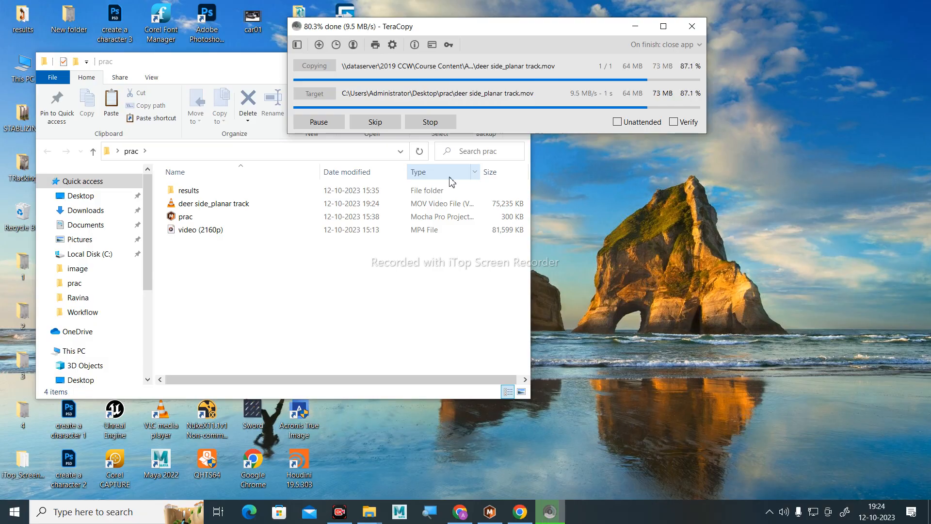
{"action": "left_click", "coordinate": [516, 60]}
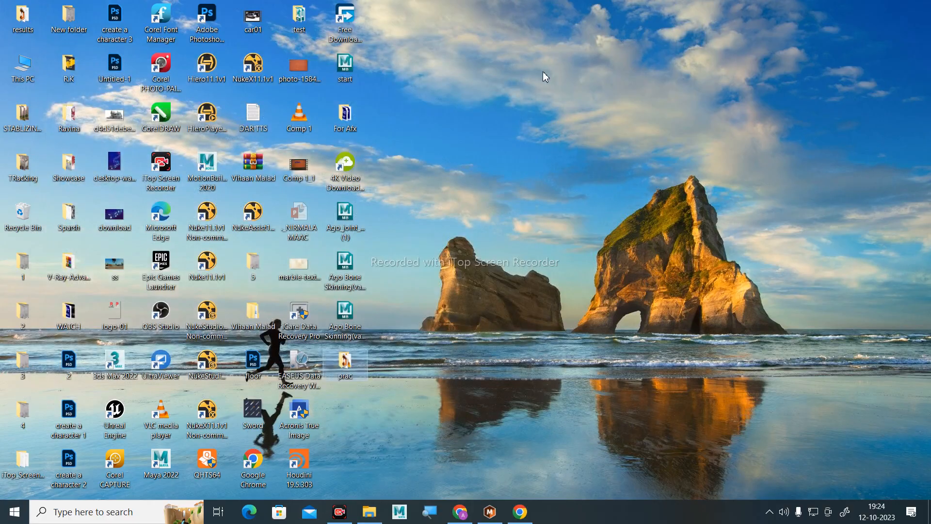
Refresh the desktop and switch back to Mocha Pro.
{"action": "right_click", "coordinate": [543, 72]}
{"action": "left_click", "coordinate": [570, 109]}
{"action": "left_click", "coordinate": [490, 512]}
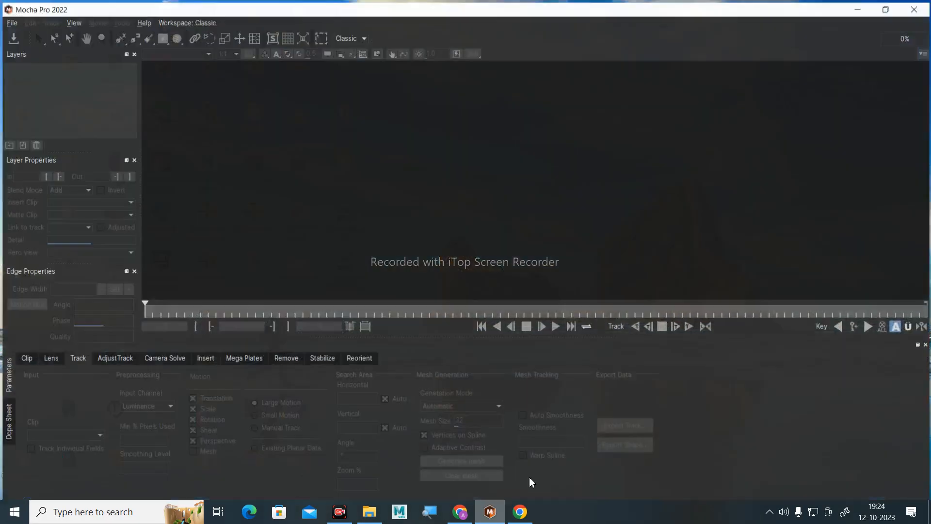
Create a new project from the deer side_planar track clip in the prac folder, keeping the default clip settings.
{"action": "left_click", "coordinate": [10, 20]}
{"action": "left_click", "coordinate": [30, 34]}
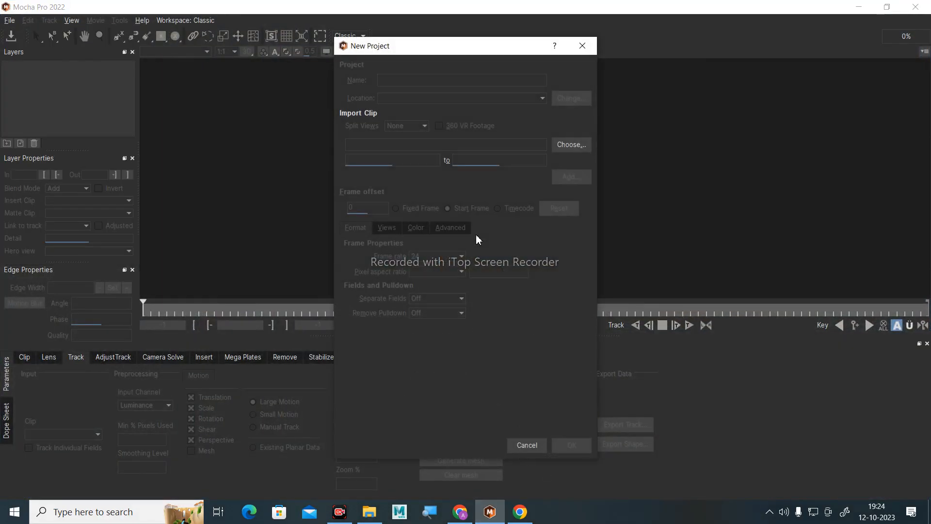
{"action": "left_click", "coordinate": [571, 144]}
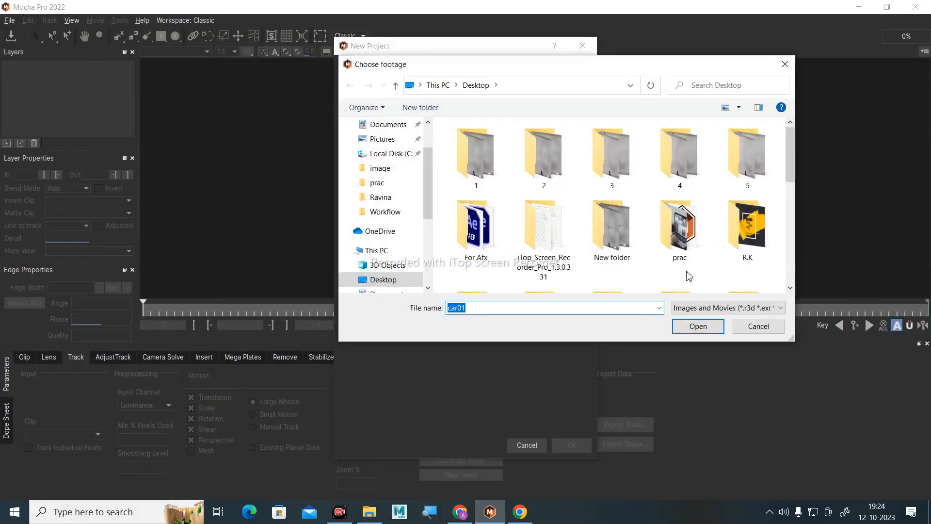
{"action": "double_click", "coordinate": [679, 228]}
{"action": "left_click", "coordinate": [535, 171]}
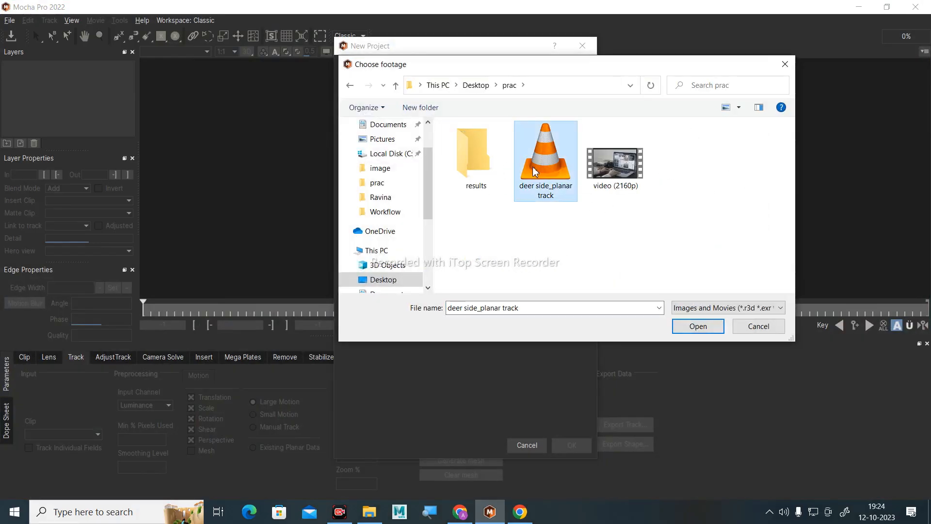
{"action": "left_click", "coordinate": [705, 327]}
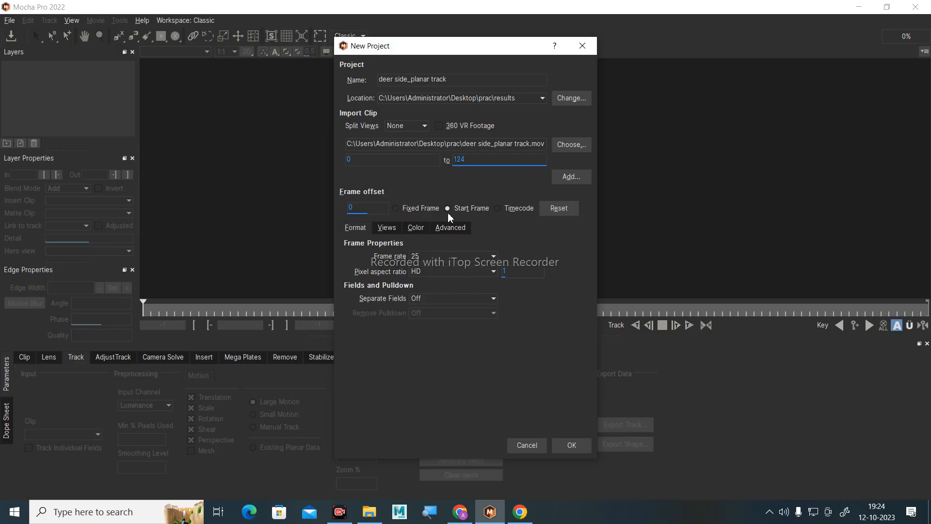
{"action": "left_click", "coordinate": [572, 446]}
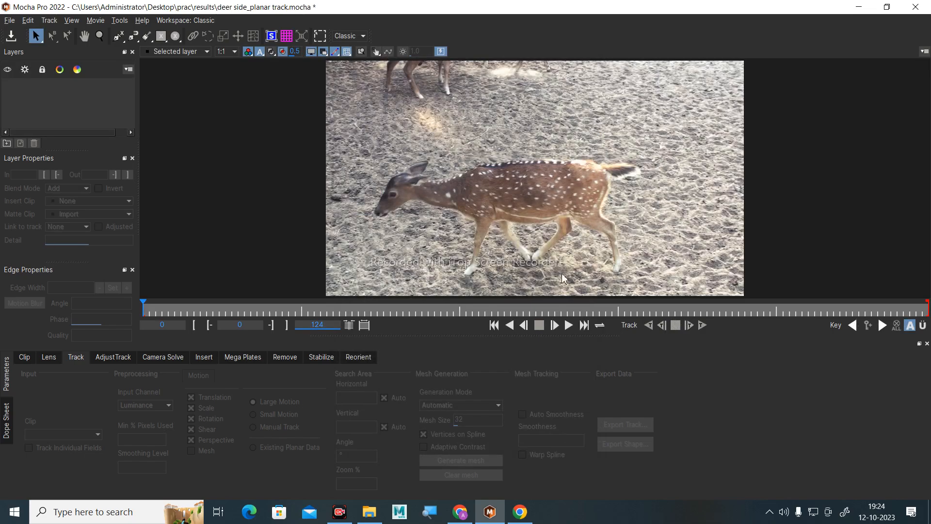
Preview the deer clip, rewind it, and look over the AdjustTrack, Stabilize, Camera Solve and Track parameters.
{"action": "left_click", "coordinate": [571, 327]}
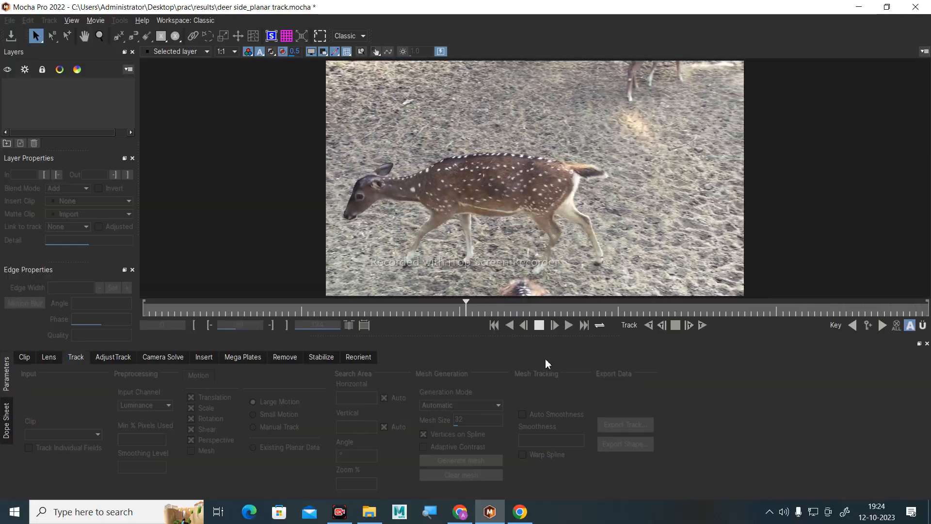
{"action": "left_click", "coordinate": [494, 325]}
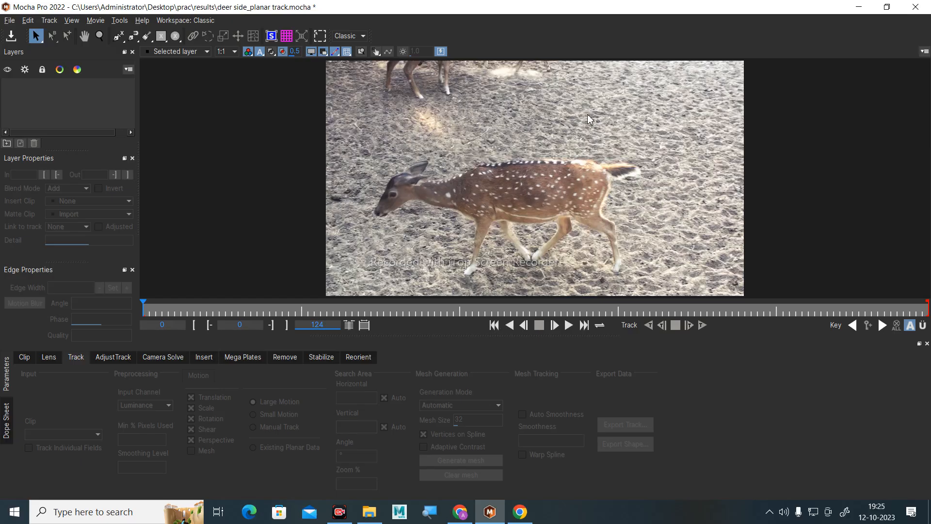
{"action": "left_click", "coordinate": [113, 358]}
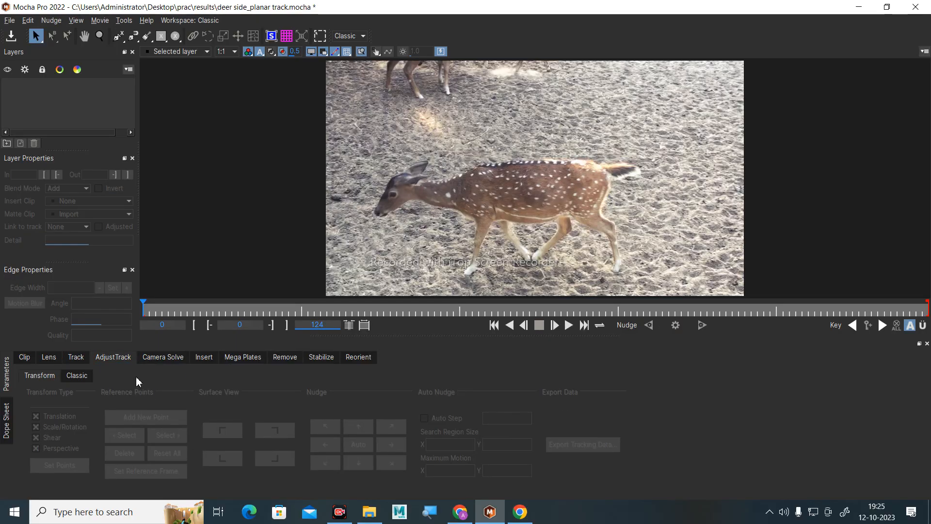
{"action": "left_click", "coordinate": [328, 362]}
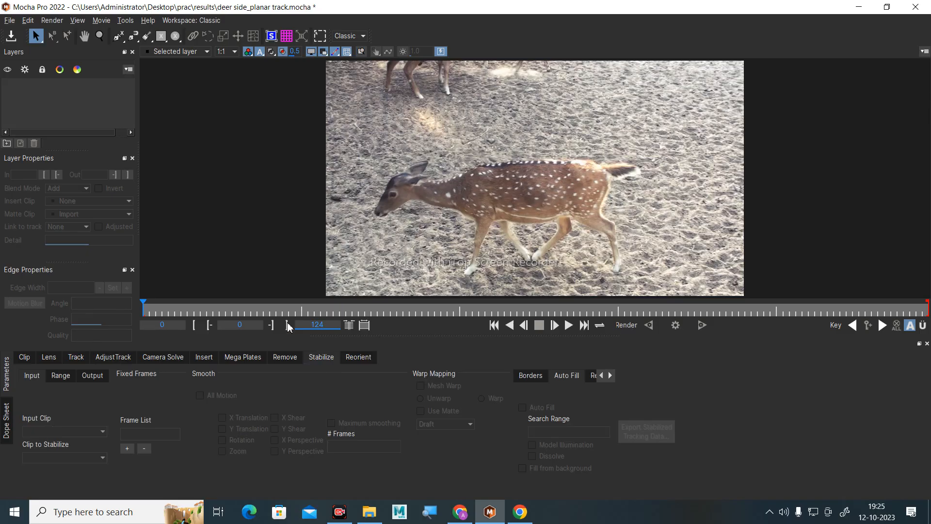
{"action": "left_click", "coordinate": [76, 358]}
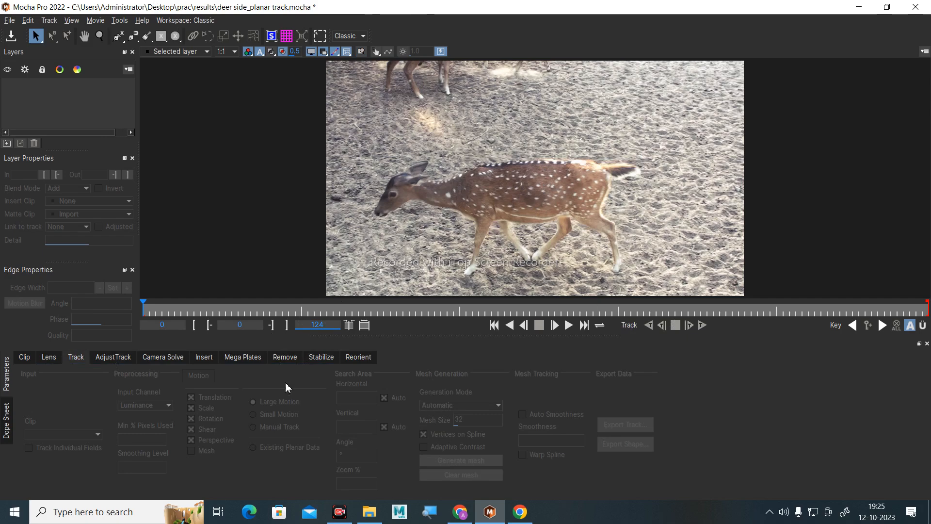
{"action": "left_click", "coordinate": [170, 357]}
{"action": "left_click", "coordinate": [131, 362]}
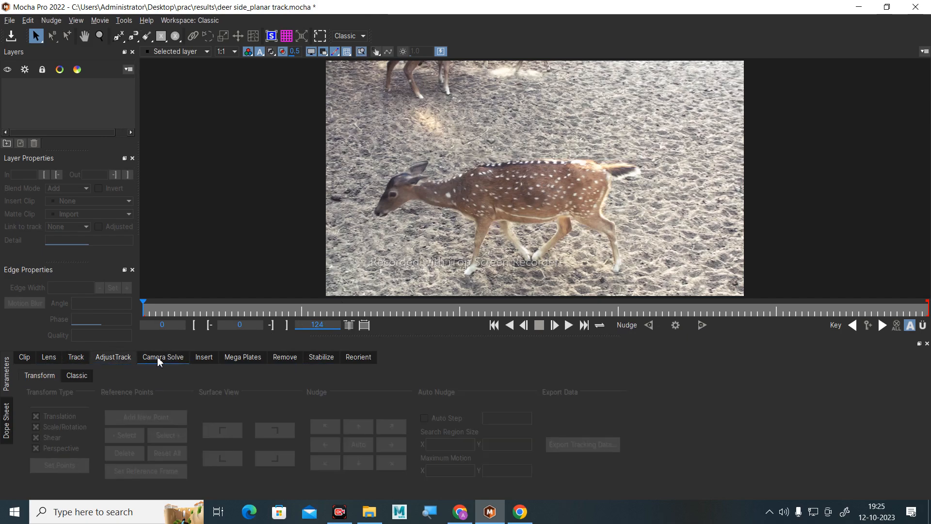
{"action": "left_click", "coordinate": [162, 362]}
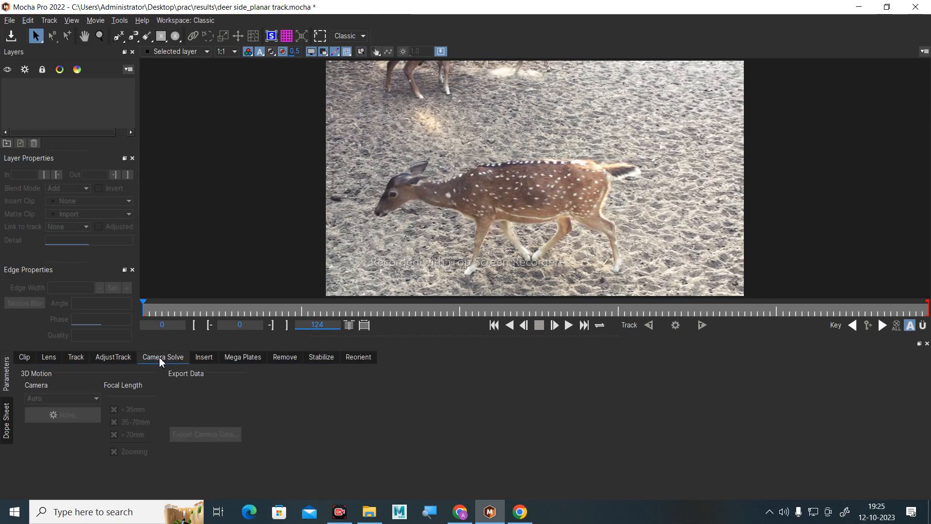
{"action": "left_click", "coordinate": [73, 358]}
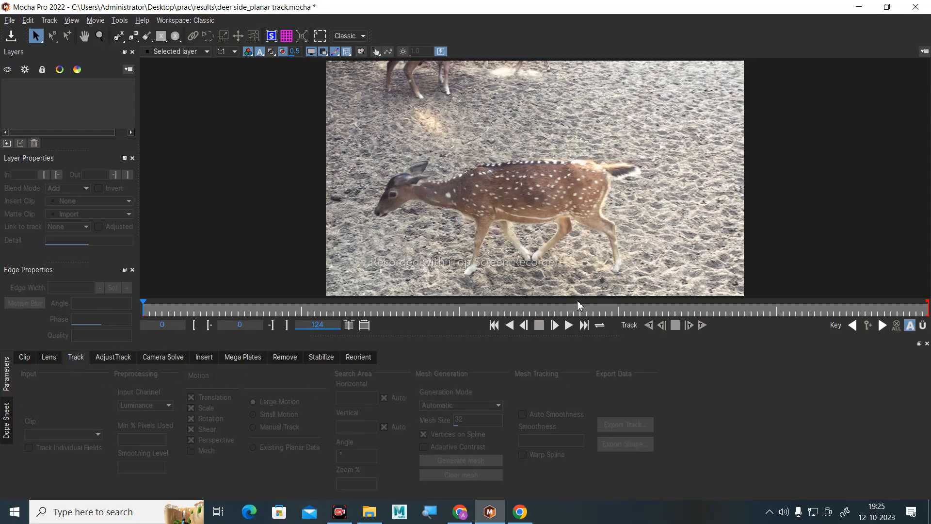
Play the deer clip again, stop it and return to the first frame.
{"action": "left_click", "coordinate": [568, 325]}
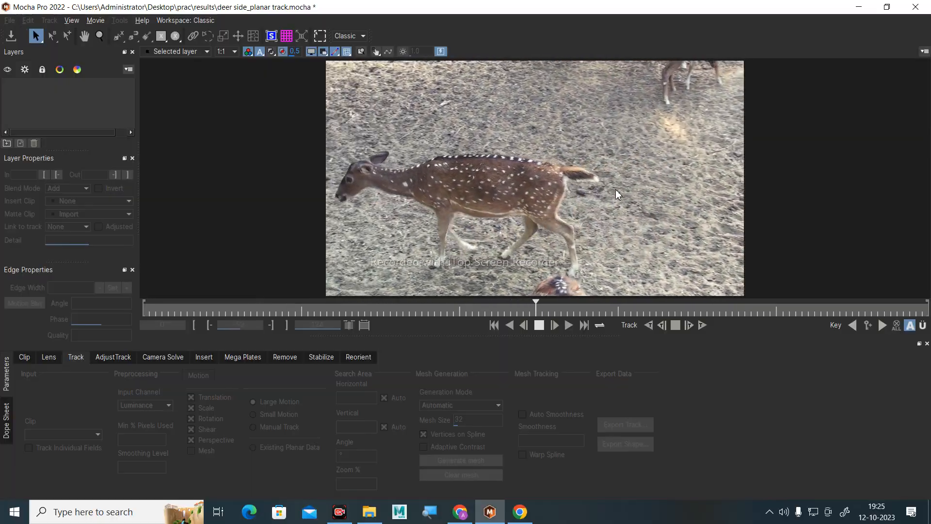
{"action": "left_click", "coordinate": [539, 325]}
{"action": "left_click", "coordinate": [494, 325]}
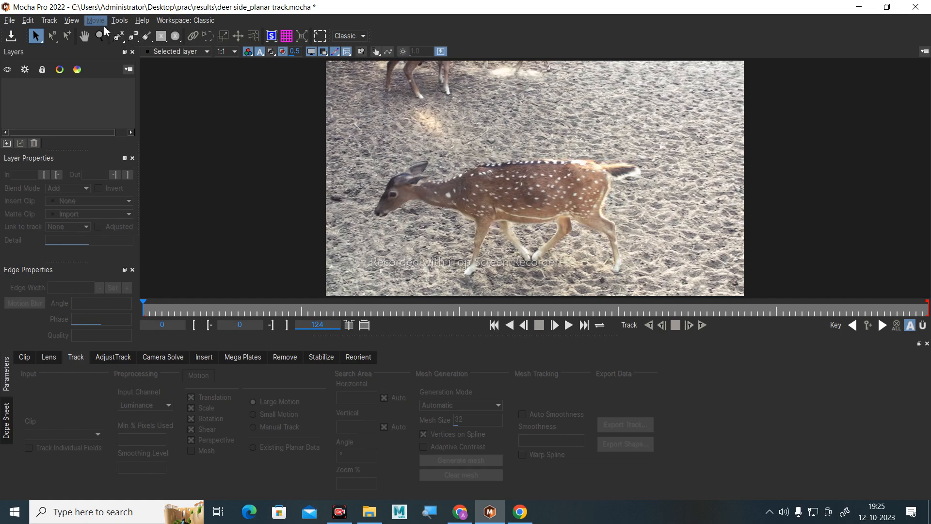
Draw a closed X-spline around the deer's torso on frame 0, from the shoulder along the back, rump and belly.
{"action": "left_click", "coordinate": [122, 39]}
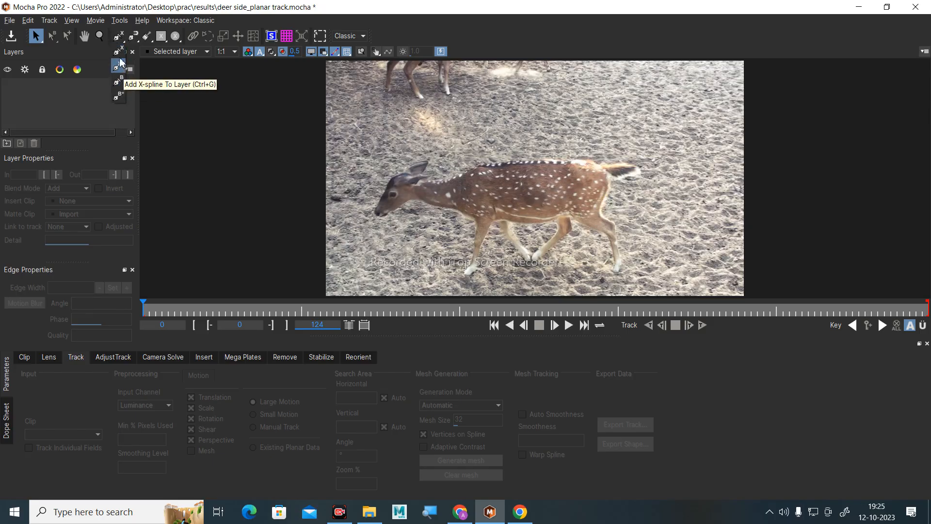
{"action": "left_click", "coordinate": [123, 82]}
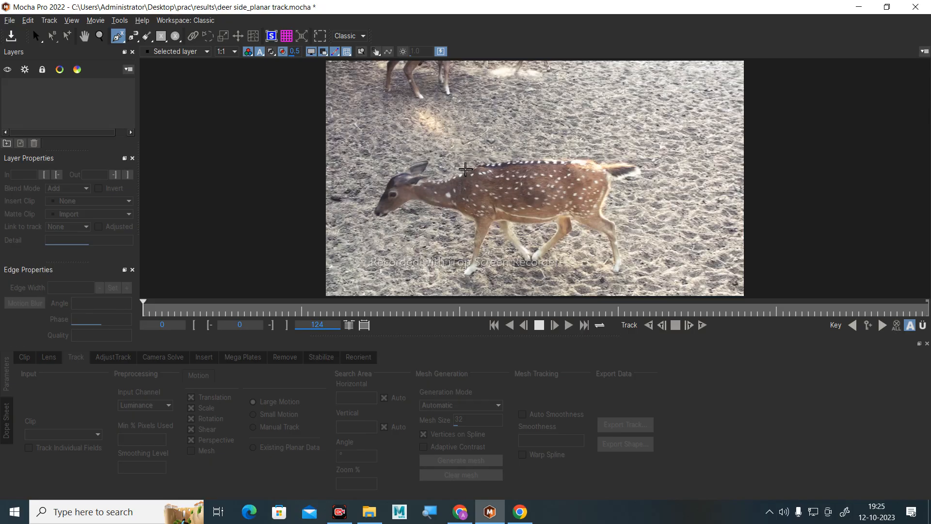
{"action": "left_click", "coordinate": [465, 169]}
{"action": "left_click", "coordinate": [478, 158]}
{"action": "left_click", "coordinate": [531, 153]}
{"action": "left_click", "coordinate": [599, 155]}
{"action": "left_click", "coordinate": [605, 163]}
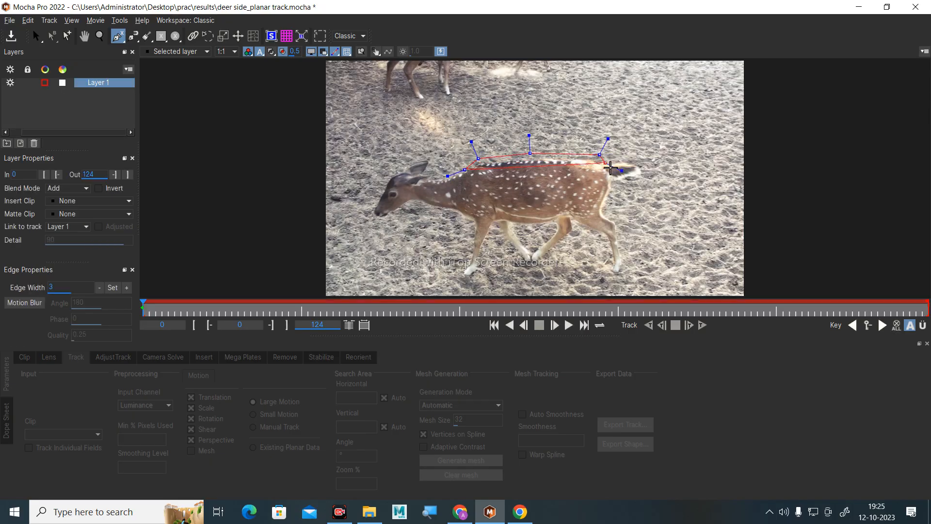
{"action": "left_click", "coordinate": [608, 185]}
{"action": "left_click", "coordinate": [595, 213]}
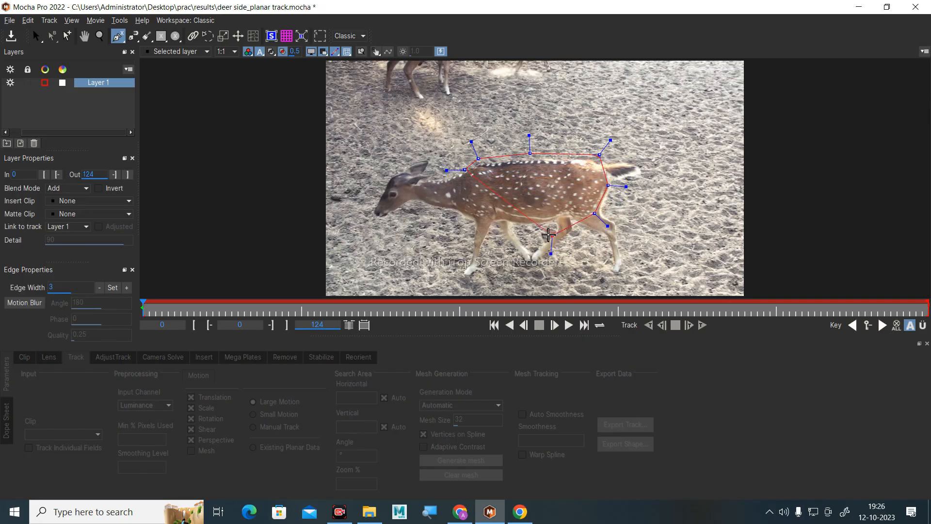
{"action": "left_click", "coordinate": [574, 210]}
{"action": "left_click", "coordinate": [481, 227]}
{"action": "left_click", "coordinate": [469, 213]}
{"action": "left_click", "coordinate": [466, 191]}
{"action": "right_click", "coordinate": [465, 190]}
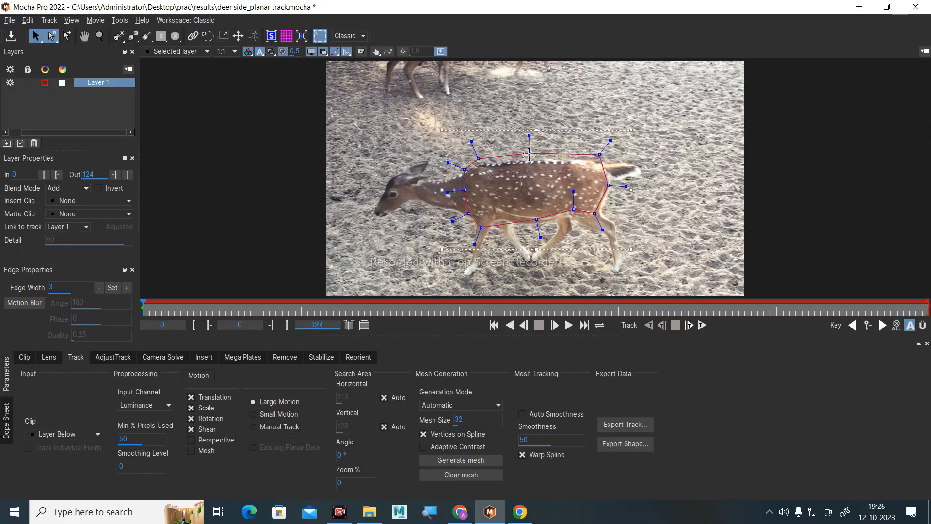
Refine the torso spline on frame 0 by pulling the shoulder, back and rump points onto the deer's outline and adjusting the curvature.
{"action": "left_click_drag", "start_coordinate": [529, 154], "coordinate": [529, 161]}
{"action": "left_click_drag", "start_coordinate": [600, 154], "coordinate": [598, 164]}
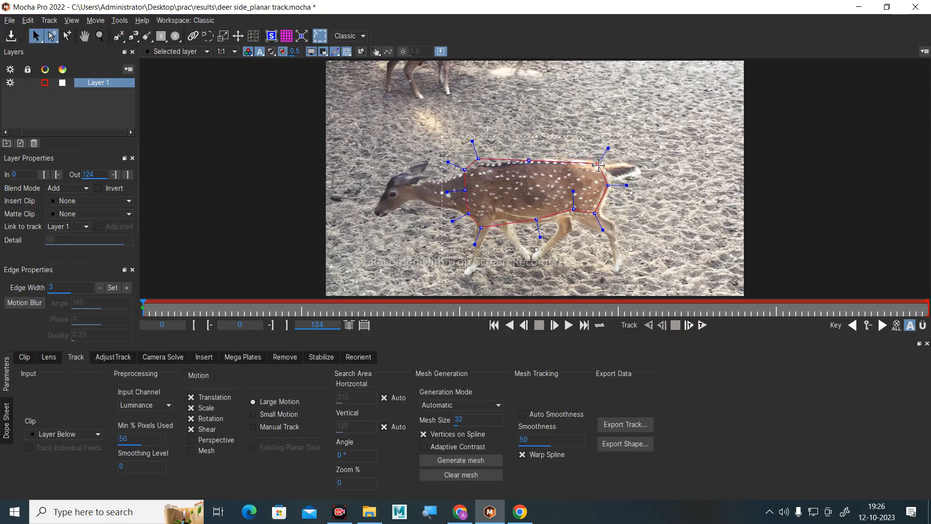
{"action": "left_click", "coordinate": [478, 167]}
{"action": "left_click_drag", "start_coordinate": [483, 160], "coordinate": [497, 157]}
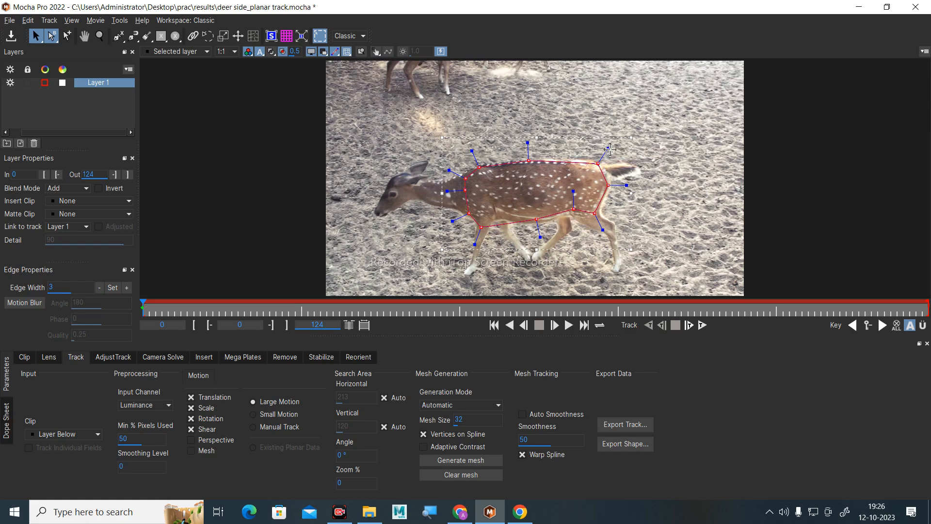
{"action": "left_click_drag", "start_coordinate": [610, 149], "coordinate": [612, 155]}
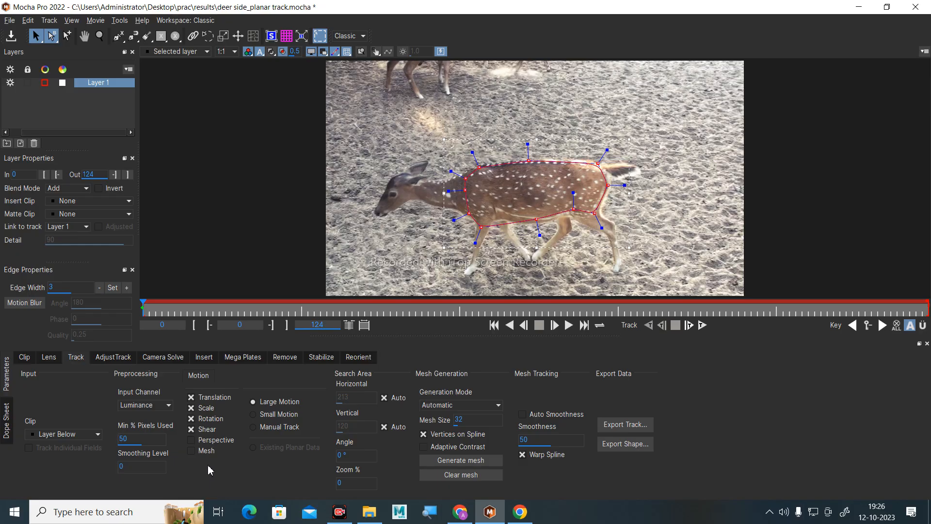
Enable Perspective and Mesh motion for the torso layer and set the mesh size to 36, keeping Automatic generation mode.
{"action": "left_click", "coordinate": [191, 440]}
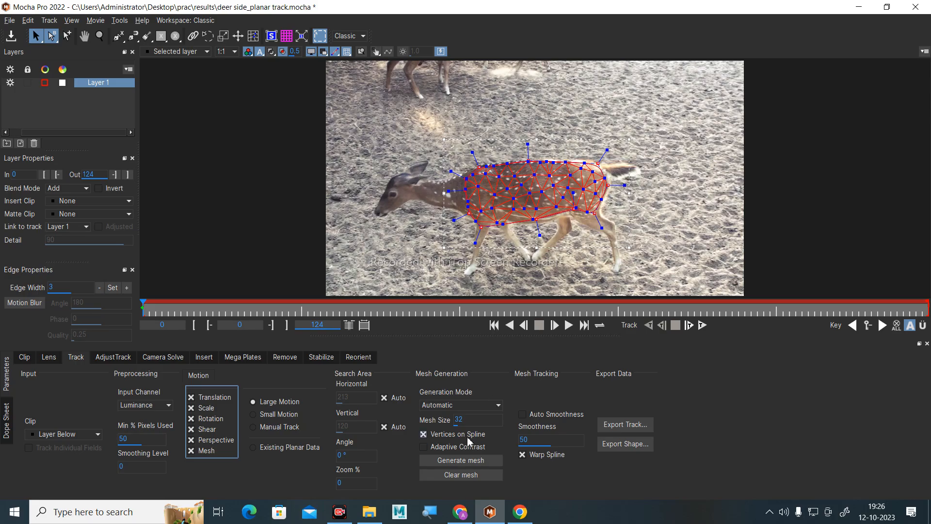
{"action": "left_click", "coordinate": [464, 420]}
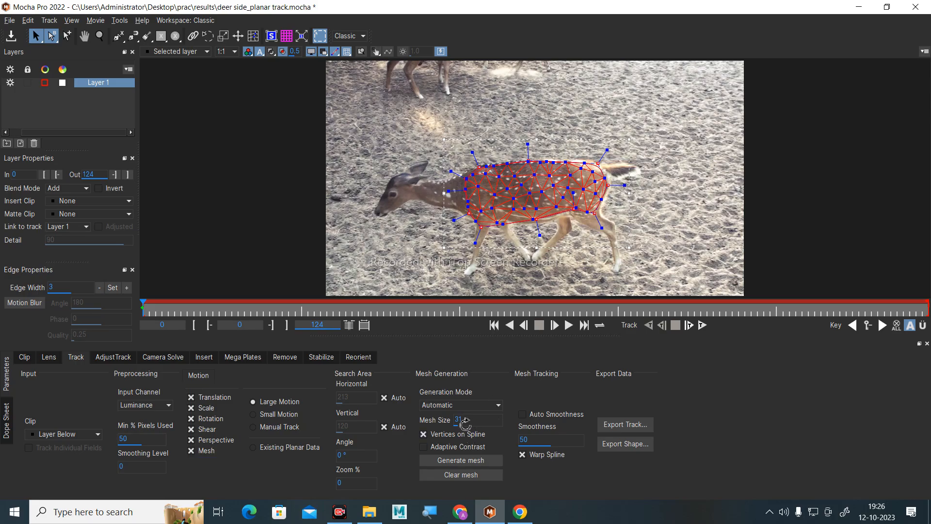
{"action": "key", "text": "BackSpace"}
{"action": "key", "text": "BackSpace"}
{"action": "type", "text": "83"}
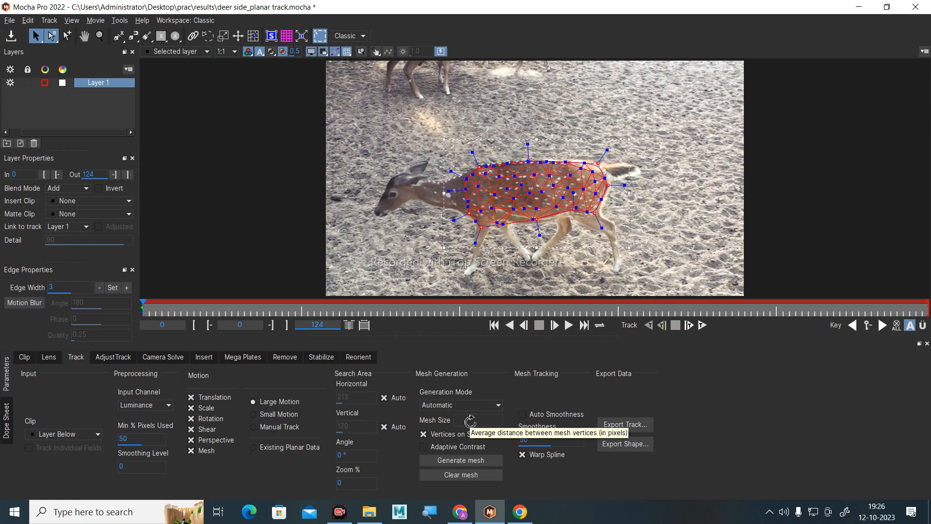
{"action": "type", "text": "6"}
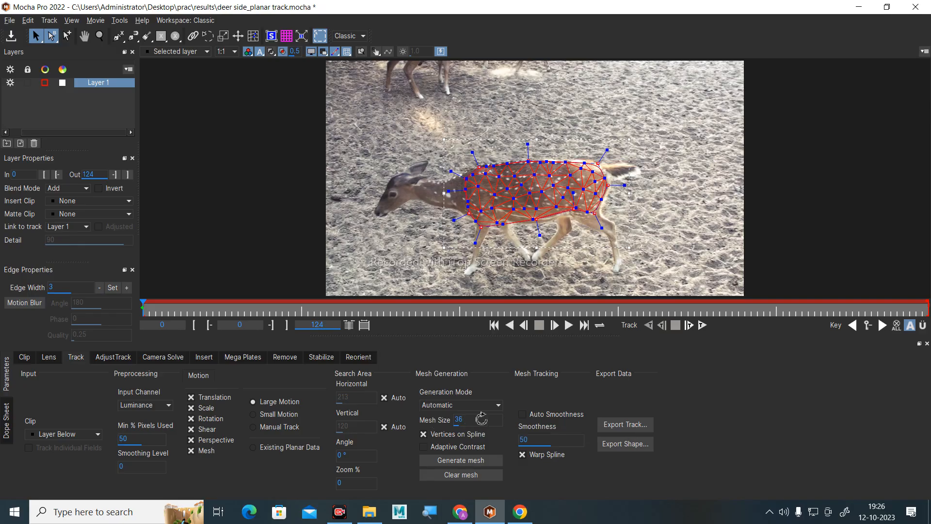
{"action": "left_click", "coordinate": [486, 411]}
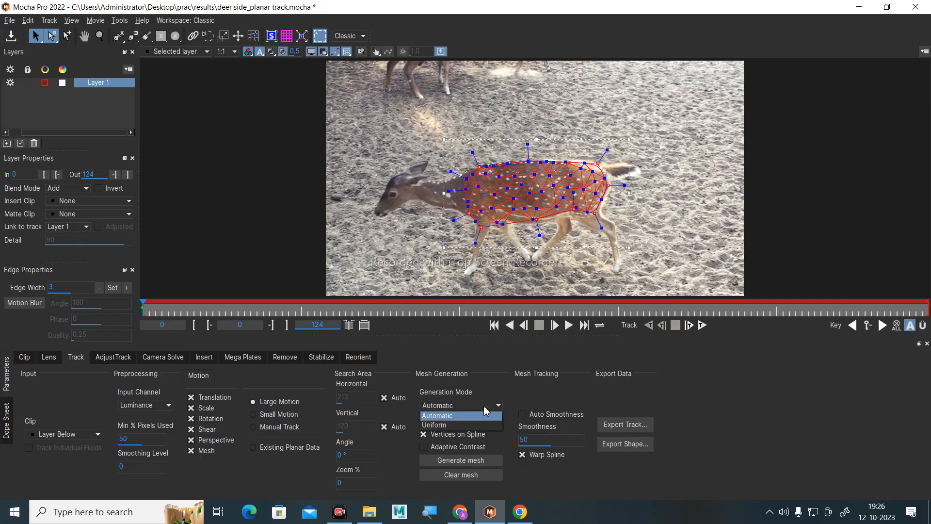
{"action": "left_click", "coordinate": [485, 408]}
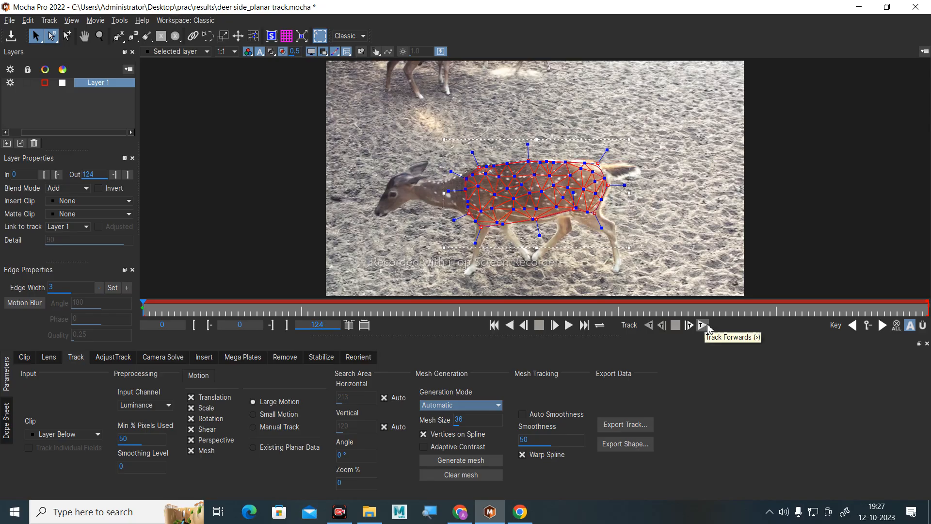
Set the timeline's out point to frame 80.
{"action": "mouse_move", "coordinate": [331, 327]}
{"action": "left_mouse_down"}
{"action": "mouse_move", "coordinate": [316, 326]}
{"action": "mouse_move", "coordinate": [327, 325]}
{"action": "left_mouse_up"}
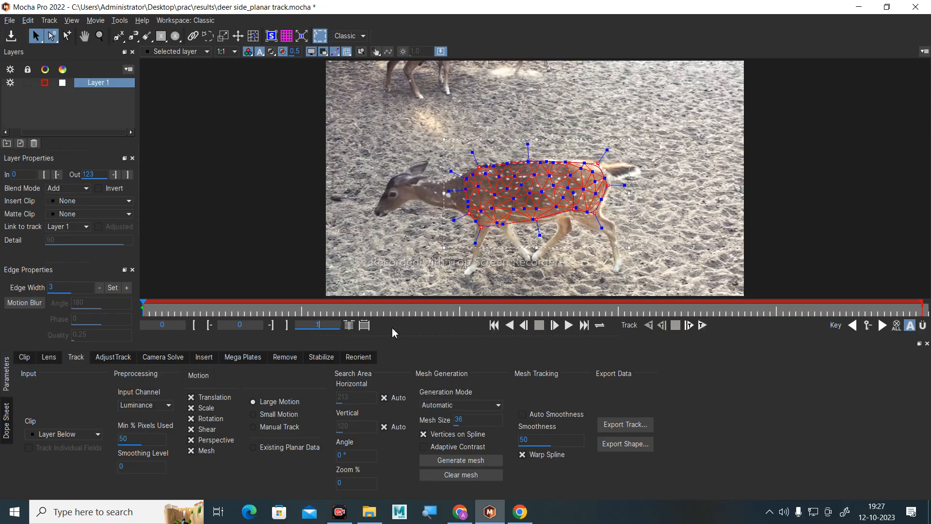
{"action": "type", "text": "80"}
{"action": "key", "text": "Return"}
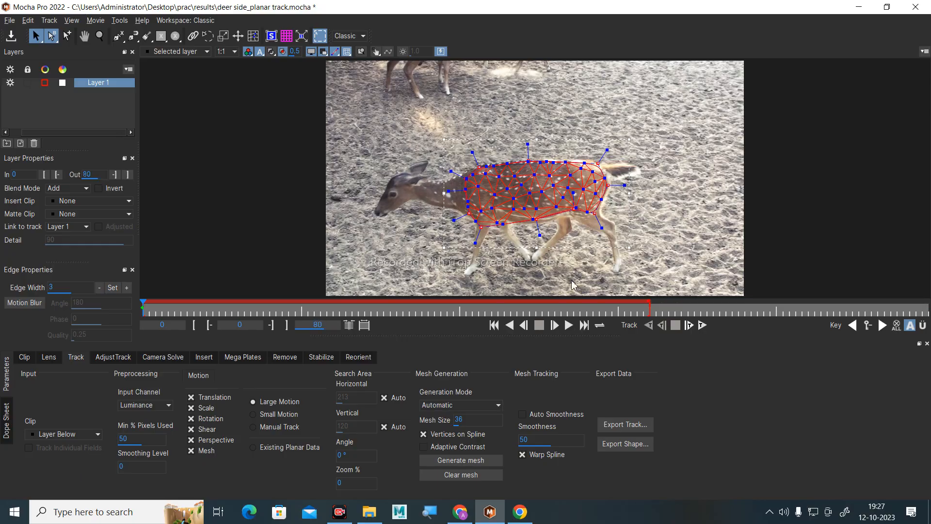
Set the timeline's out point to frame 50, play part of the shortened range and return to the first frame.
{"action": "left_click_drag", "start_coordinate": [318, 325], "coordinate": [315, 325]}
{"action": "type", "text": "50"}
{"action": "key", "text": "Return"}
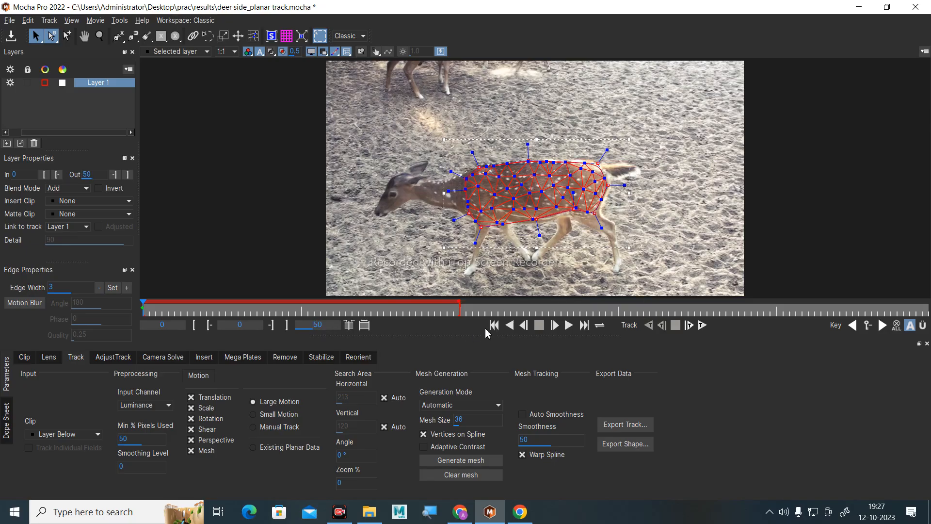
{"action": "left_click", "coordinate": [566, 329]}
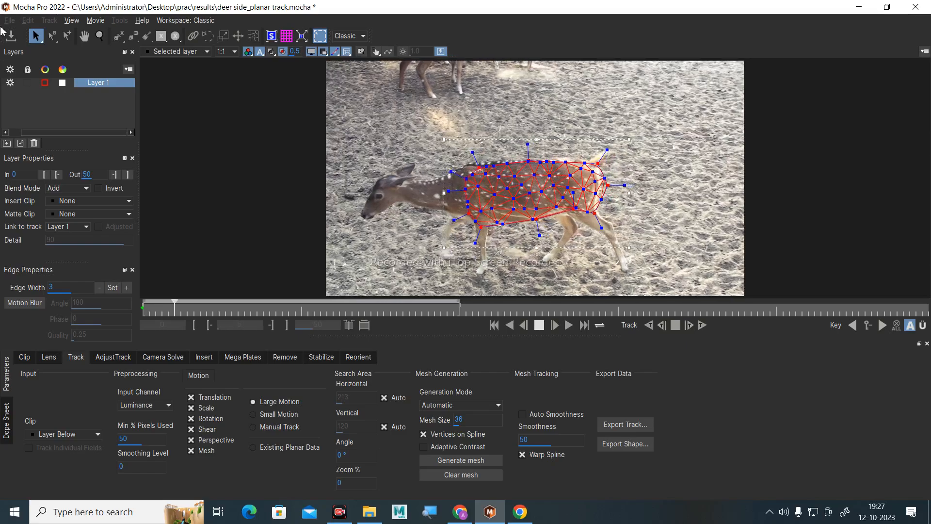
{"action": "left_click", "coordinate": [539, 325]}
{"action": "left_click", "coordinate": [495, 325]}
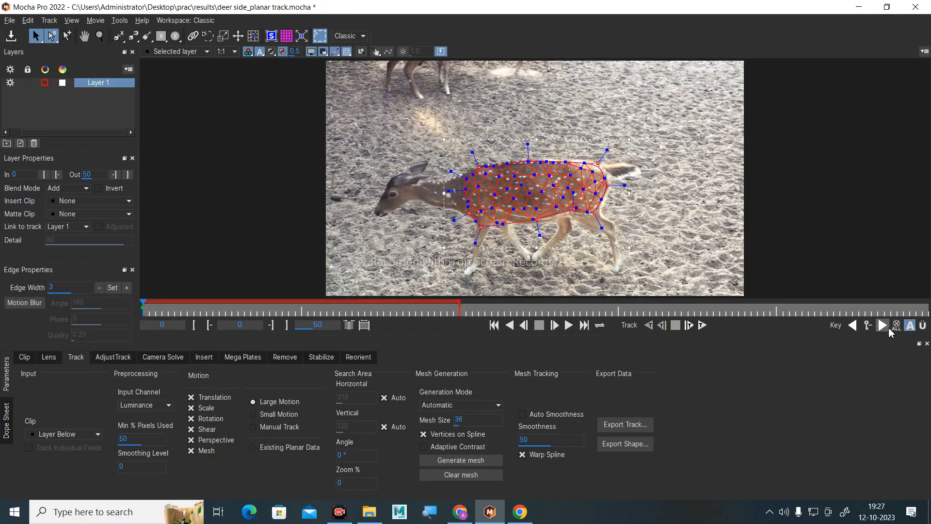
Track the torso layer forwards from frame 0 to frame 50 and play back the tracked range from the start.
{"action": "left_click", "coordinate": [704, 326]}
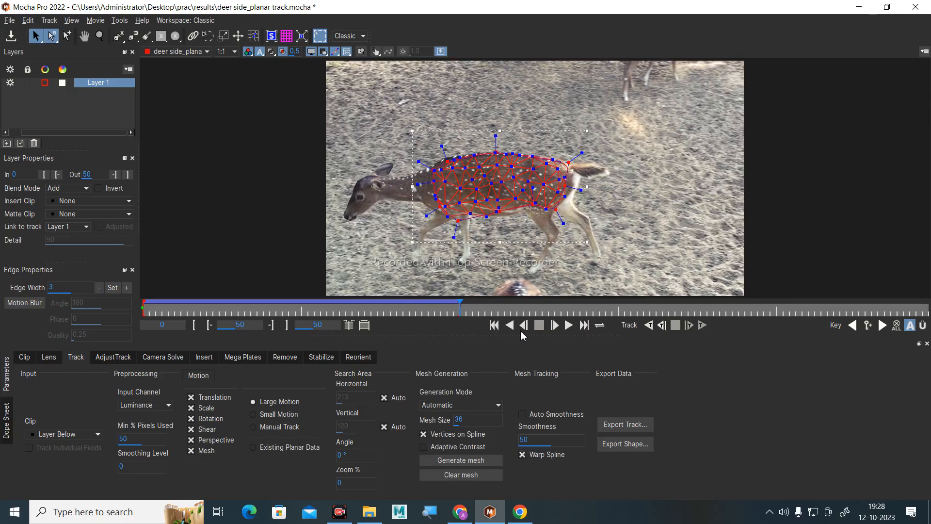
{"action": "left_click", "coordinate": [496, 327]}
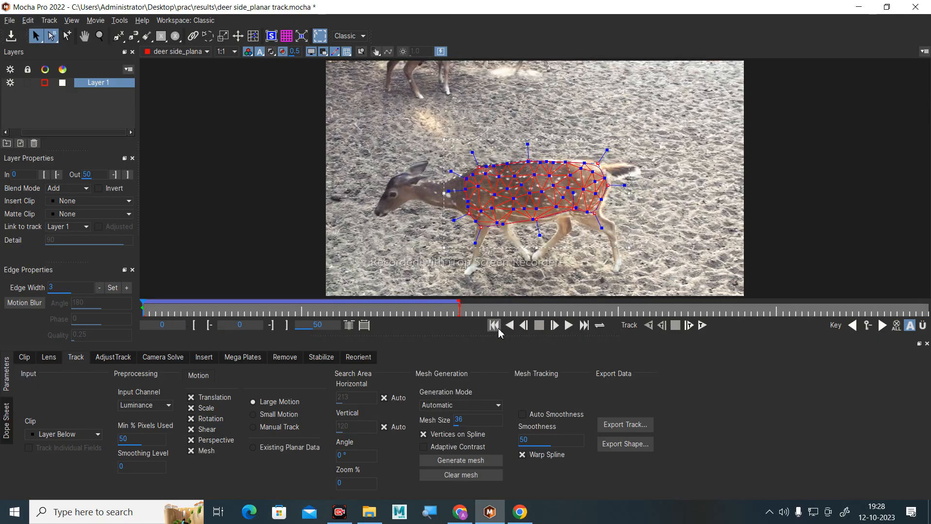
{"action": "left_click", "coordinate": [570, 330]}
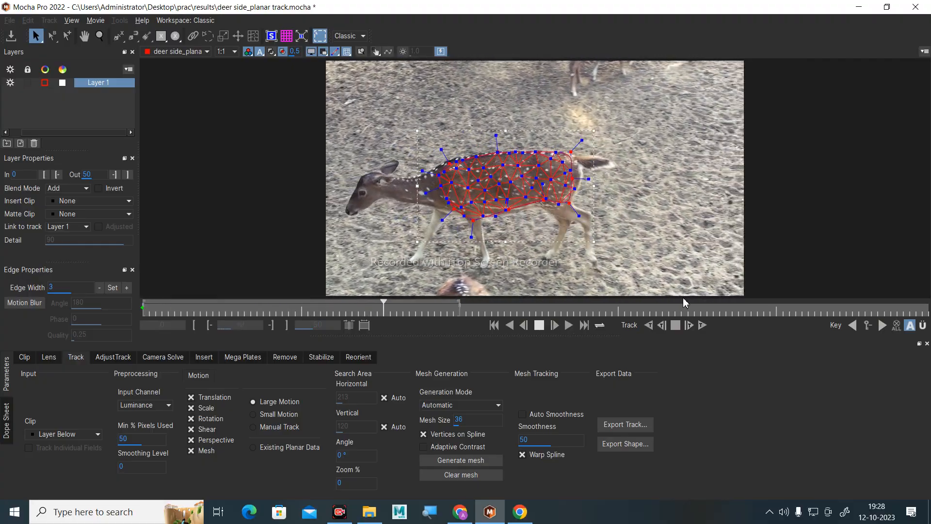
Examine up close how the mesh and spline follow the deer's torso during playback, replaying the range from the first frame.
{"action": "left_click", "coordinate": [100, 35]}
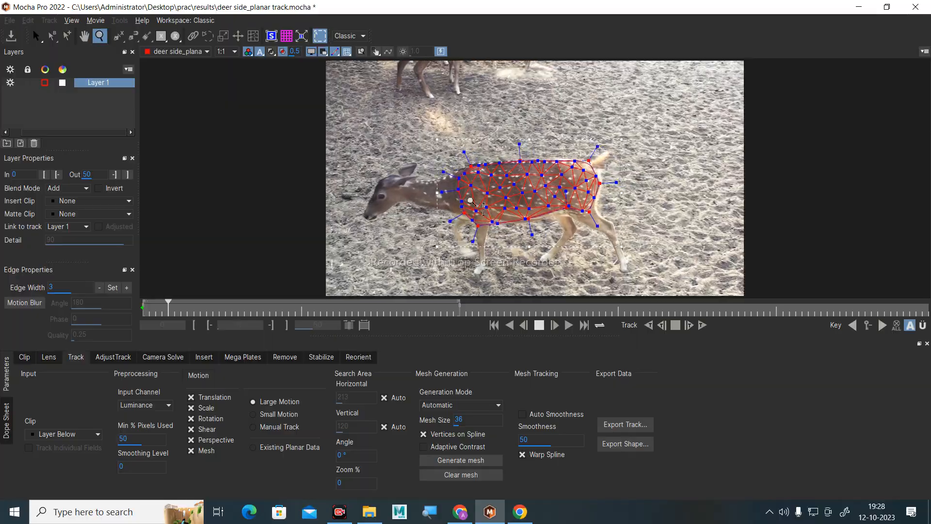
{"action": "left_click_drag", "start_coordinate": [548, 246], "coordinate": [323, 98]}
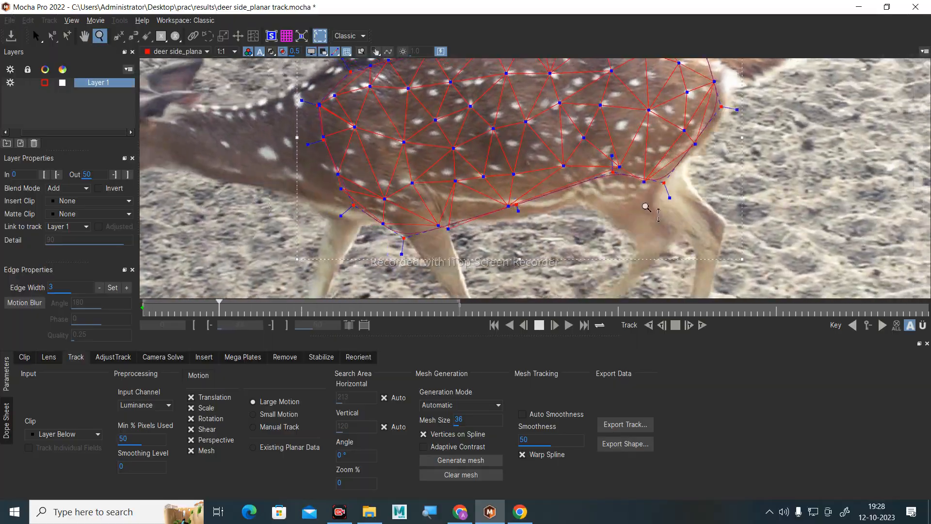
{"action": "key", "text": "x"}
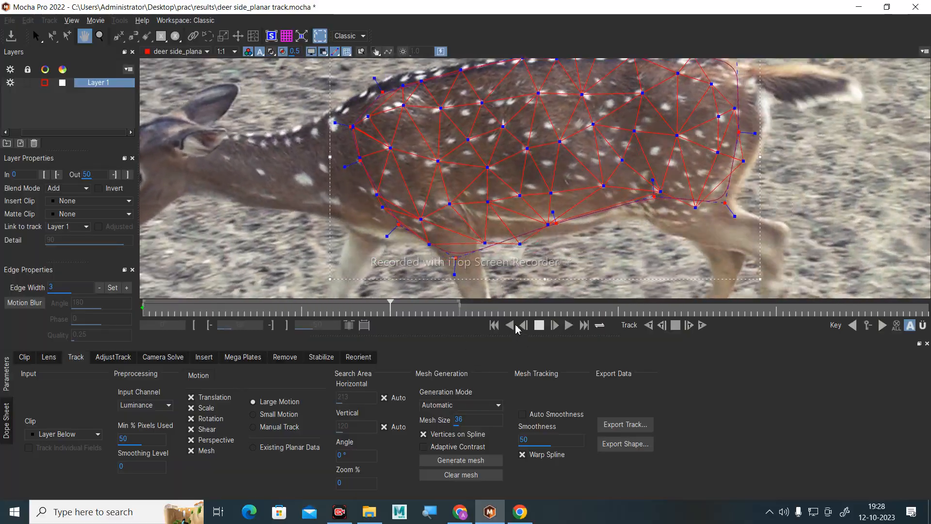
{"action": "left_click", "coordinate": [539, 325]}
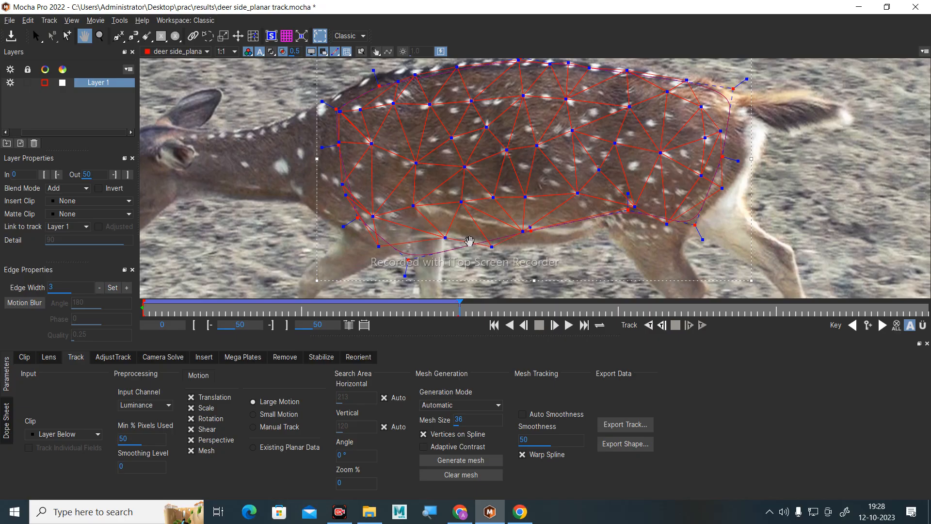
{"action": "left_click", "coordinate": [494, 325]}
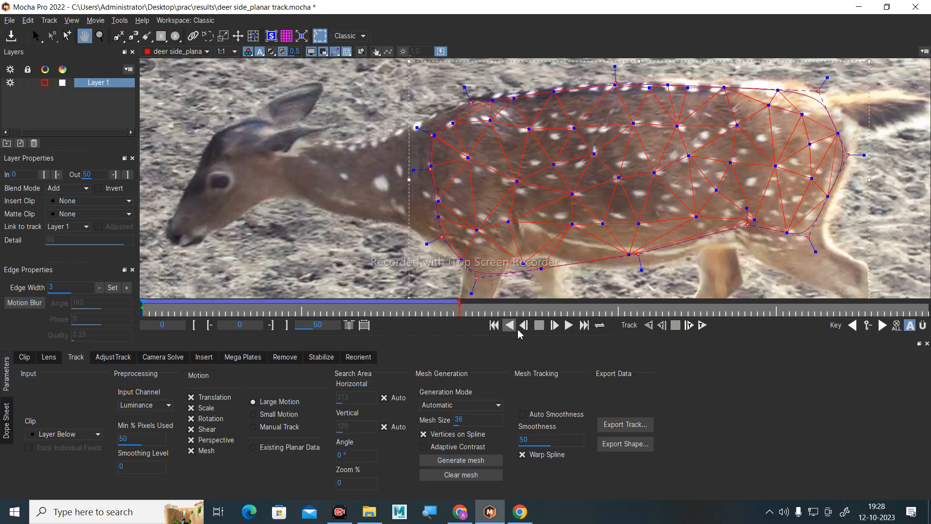
{"action": "left_click", "coordinate": [567, 326]}
Check the lower edge of the spline near the front leg and hide the tracking mesh overlay.
{"action": "key", "text": "s"}
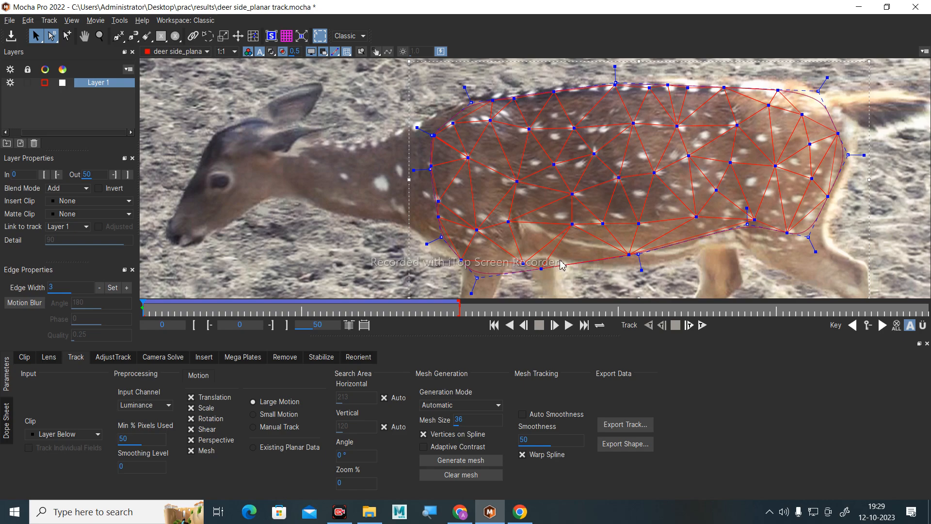
{"action": "left_click", "coordinate": [540, 277]}
{"action": "left_click", "coordinate": [547, 272]}
{"action": "left_click", "coordinate": [478, 279]}
{"action": "left_click", "coordinate": [543, 275]}
{"action": "left_click", "coordinate": [547, 269]}
{"action": "left_click", "coordinate": [347, 53]}
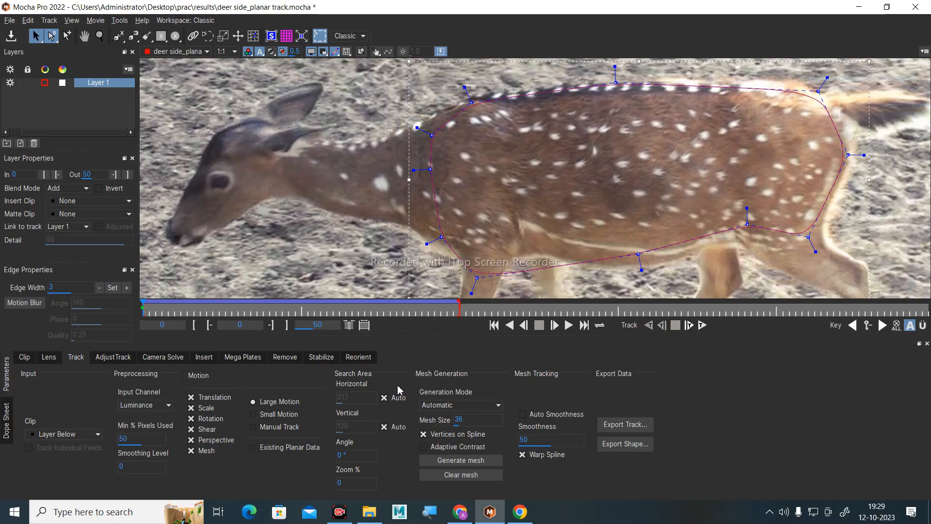
Check the Google Meet chat and arrange a smaller Mocha Pro window beside the in-call messages.
{"action": "left_click", "coordinate": [469, 519]}
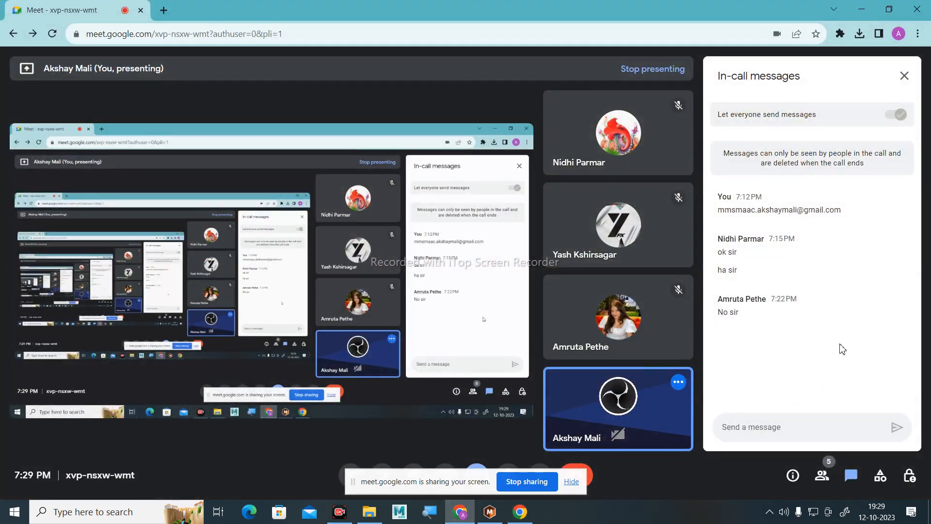
{"action": "left_click", "coordinate": [490, 511]}
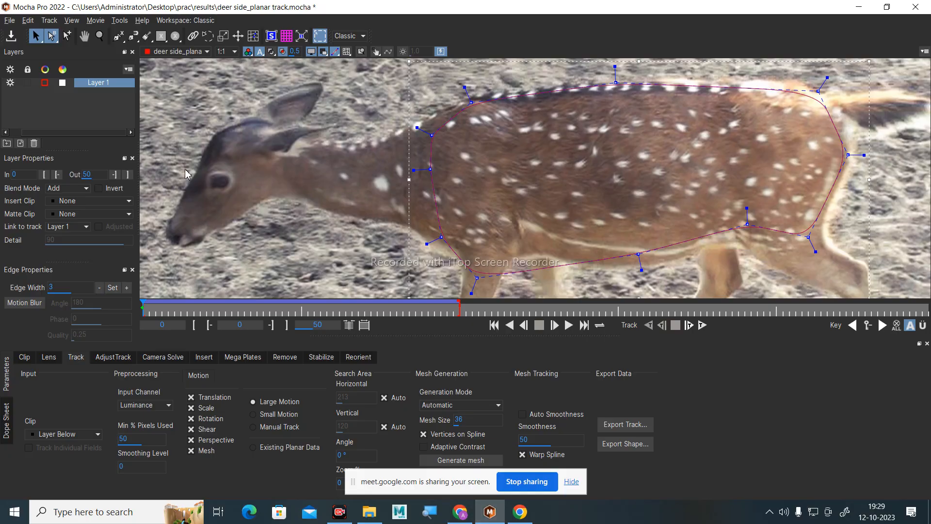
{"action": "left_click", "coordinate": [888, 7]}
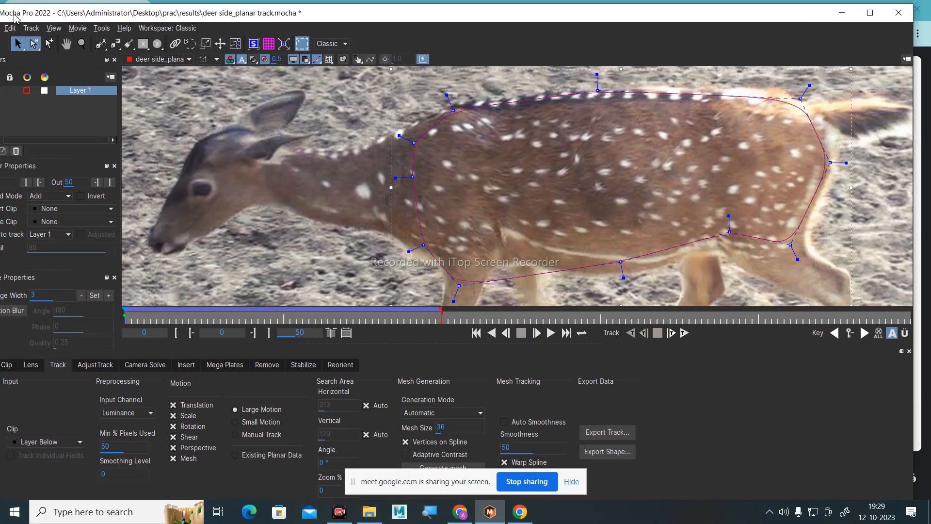
{"action": "left_click_drag", "start_coordinate": [15, 15], "coordinate": [308, 29]}
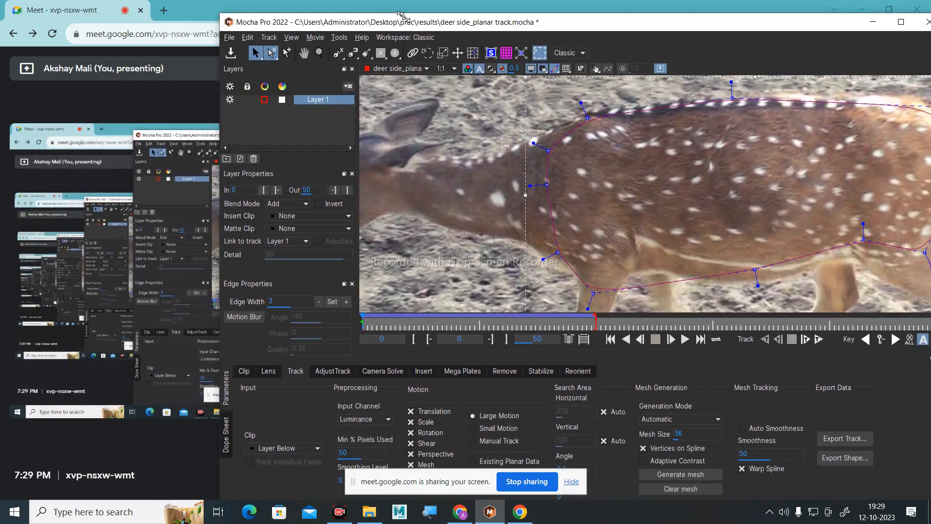
{"action": "left_click_drag", "start_coordinate": [456, 39], "coordinate": [236, 16]}
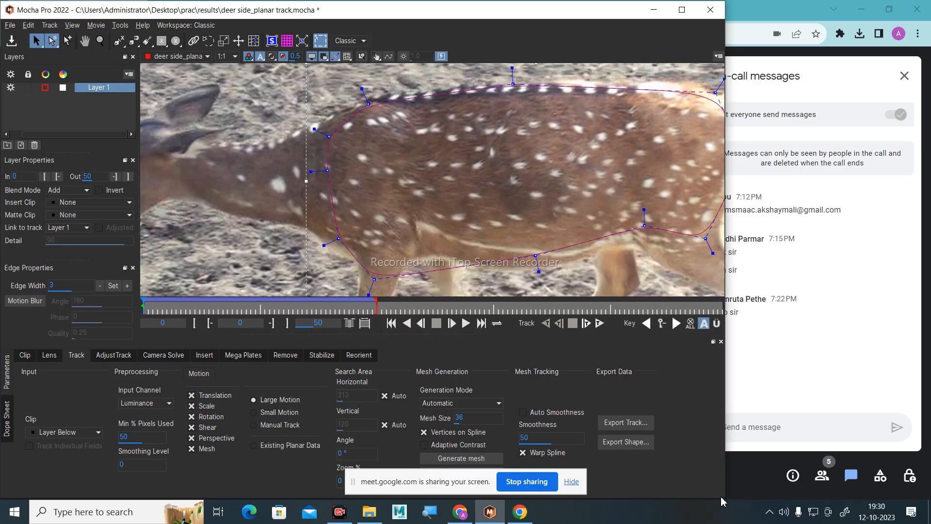
{"action": "mouse_move", "coordinate": [726, 499]}
{"action": "left_mouse_down"}
{"action": "mouse_move", "coordinate": [678, 465]}
{"action": "mouse_move", "coordinate": [716, 483]}
{"action": "mouse_move", "coordinate": [713, 493]}
{"action": "left_mouse_up"}
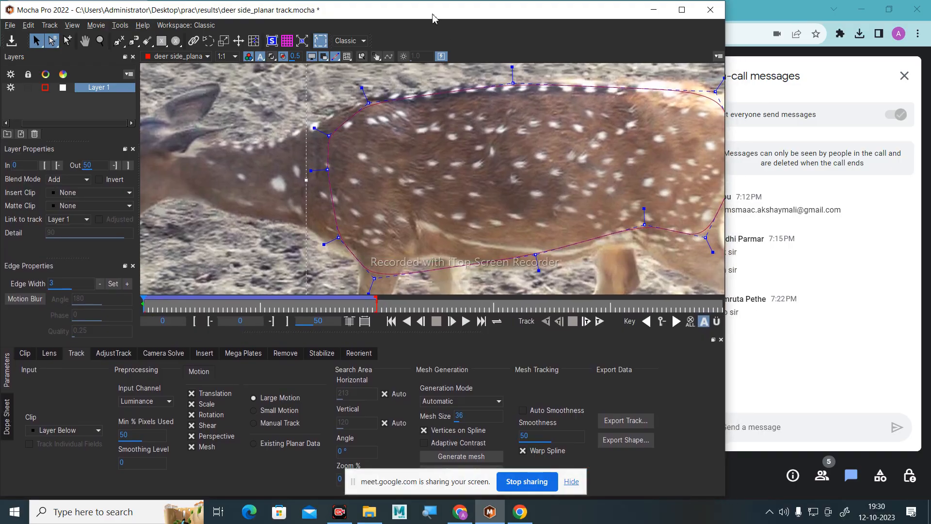
{"action": "mouse_move", "coordinate": [435, 15]}
{"action": "left_mouse_down"}
{"action": "mouse_move", "coordinate": [362, 22]}
{"action": "mouse_move", "coordinate": [405, 25]}
{"action": "mouse_move", "coordinate": [347, 37]}
{"action": "mouse_move", "coordinate": [357, 50]}
{"action": "mouse_move", "coordinate": [351, 35]}
{"action": "mouse_move", "coordinate": [410, 49]}
{"action": "mouse_move", "coordinate": [419, 15]}
{"action": "left_mouse_up"}
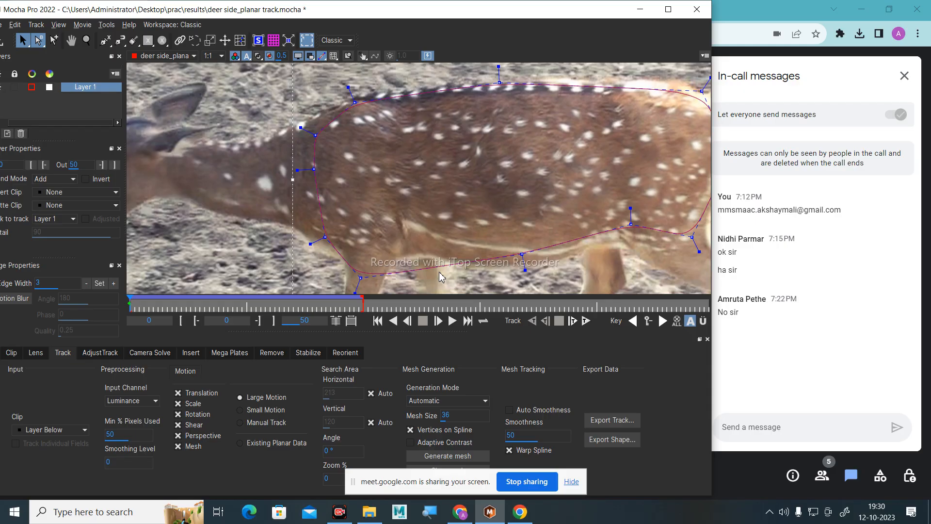
{"action": "left_click", "coordinate": [643, 10]}
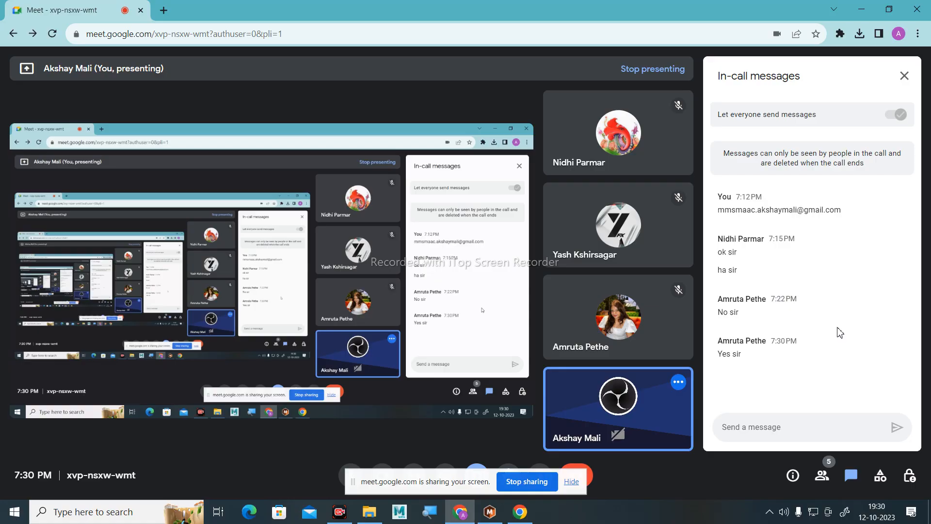
{"action": "left_click", "coordinate": [491, 514]}
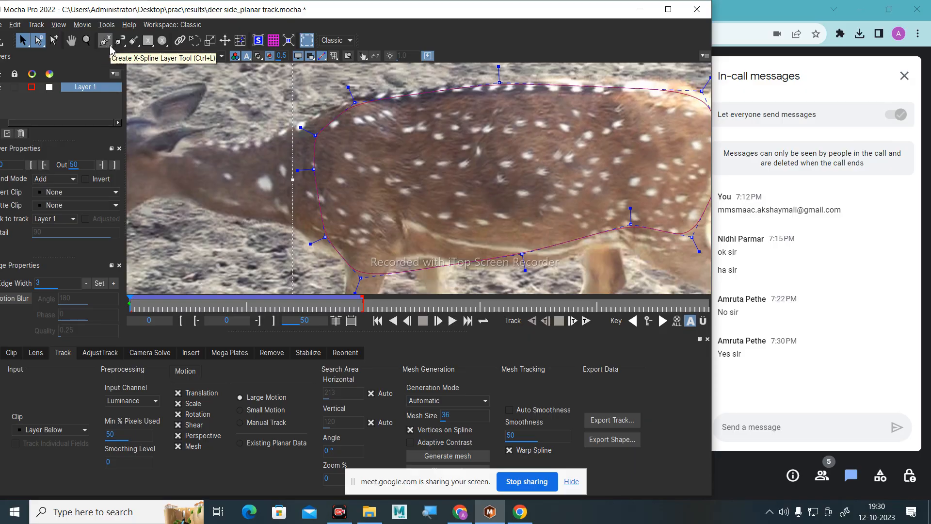
Add a control point to the torso spline on the belly edge, just behind the front leg.
{"action": "left_click", "coordinate": [55, 42]}
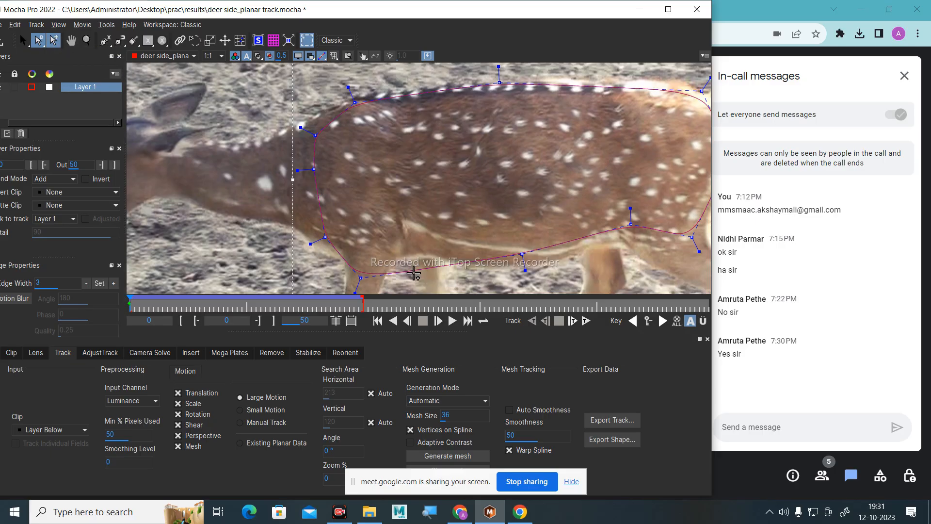
{"action": "left_click", "coordinate": [419, 270]}
{"action": "left_click", "coordinate": [23, 41]}
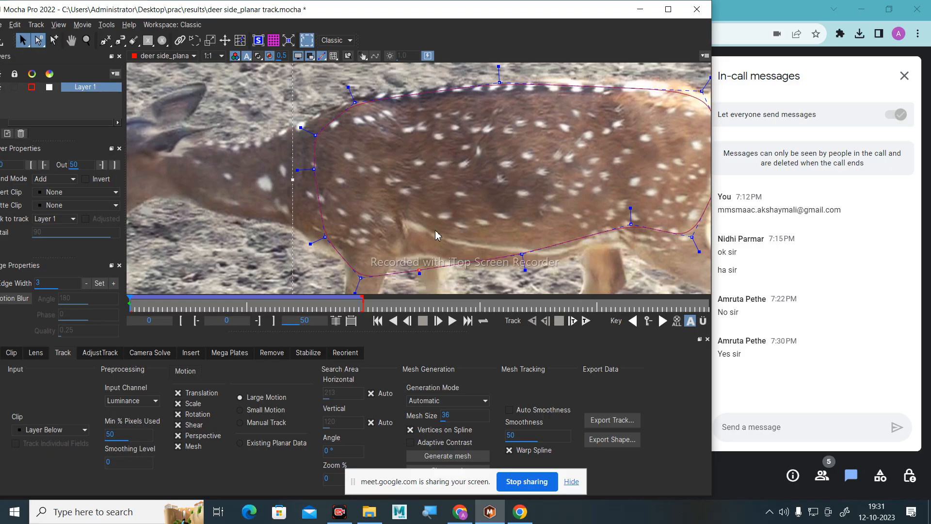
Move the new control point and its belly neighbour onto the deer's belly edge at frame 0, and check the spline in playback.
{"action": "left_click_drag", "start_coordinate": [417, 271], "coordinate": [399, 253]}
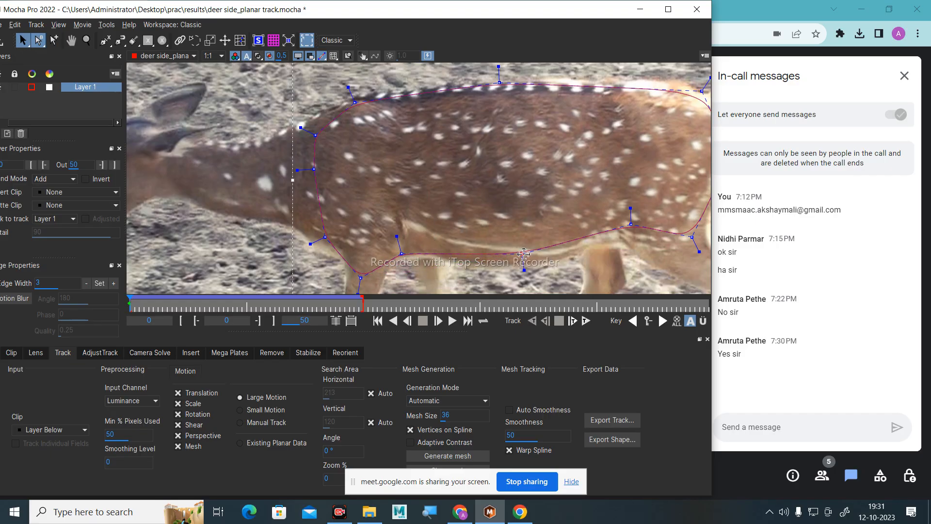
{"action": "left_click_drag", "start_coordinate": [522, 254], "coordinate": [518, 261]}
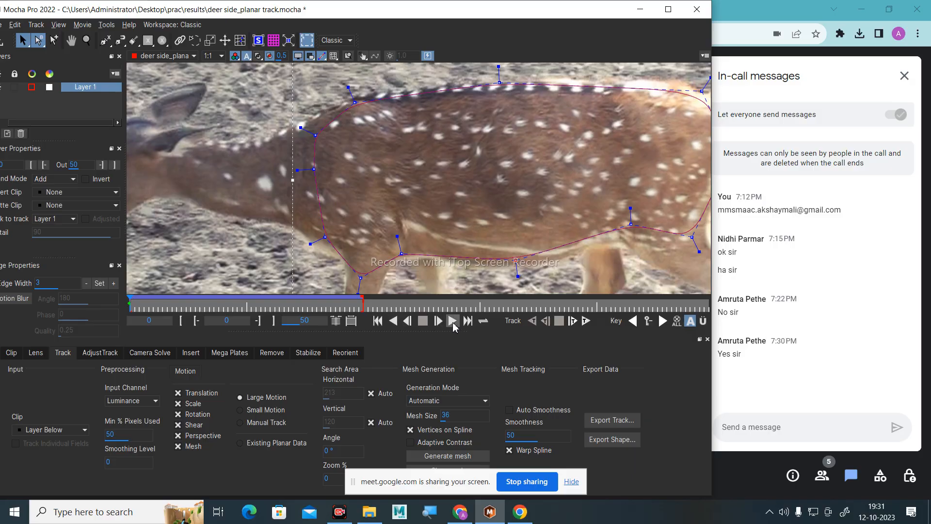
{"action": "left_click", "coordinate": [454, 322]}
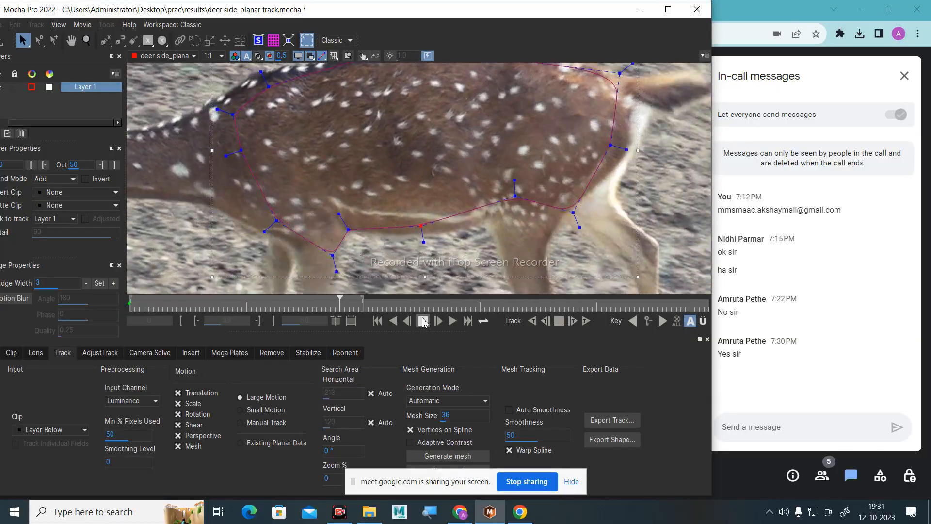
{"action": "left_click", "coordinate": [423, 321]}
{"action": "left_click", "coordinate": [378, 320]}
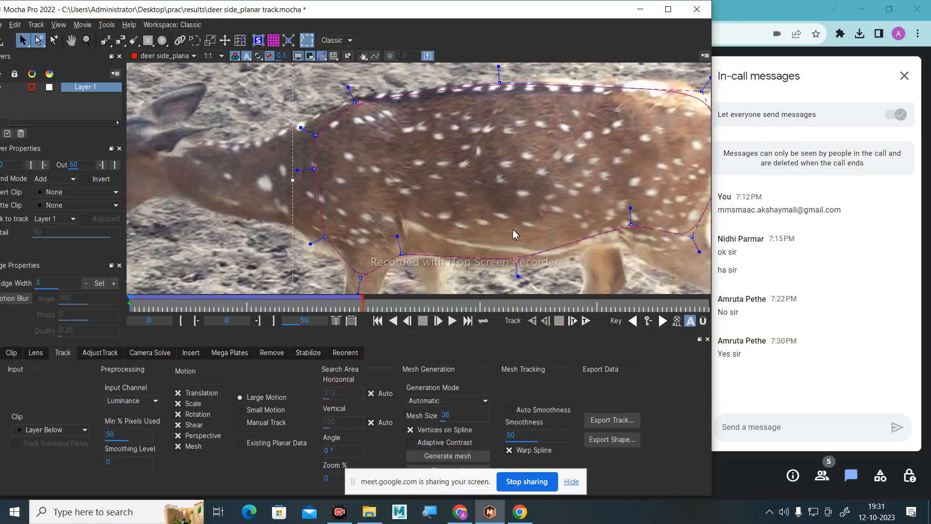
At frame 8, reposition the lowest torso spline point at the top of the front leg.
{"action": "left_click", "coordinate": [83, 44]}
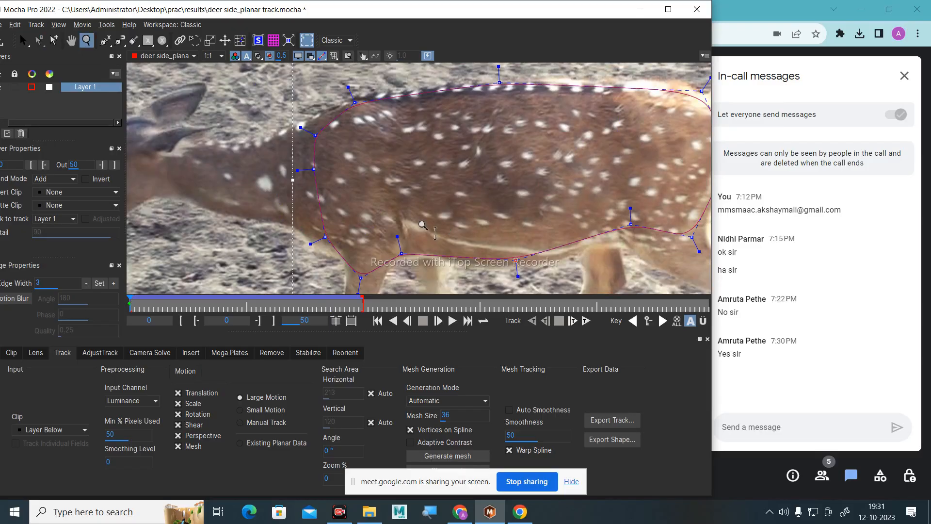
{"action": "left_click_drag", "start_coordinate": [422, 225], "coordinate": [529, 305]}
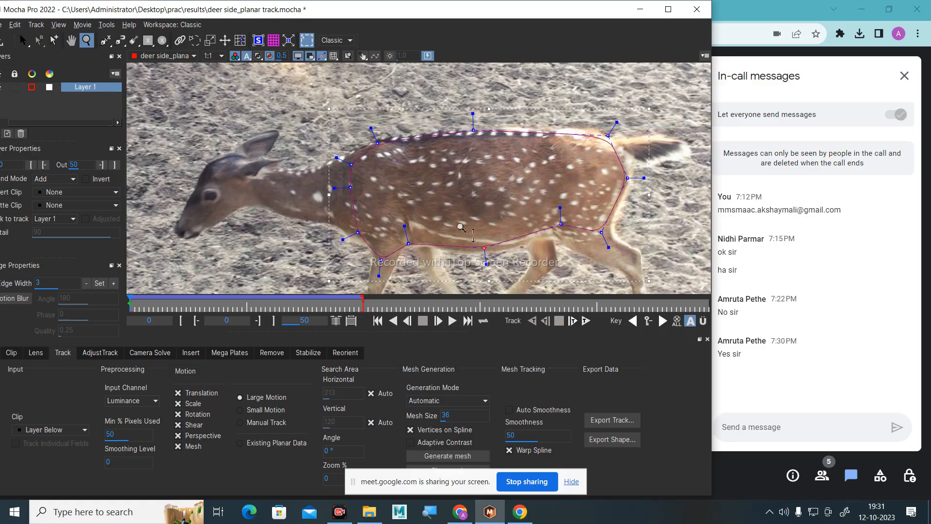
{"action": "left_click_drag", "start_coordinate": [462, 227], "coordinate": [405, 114]}
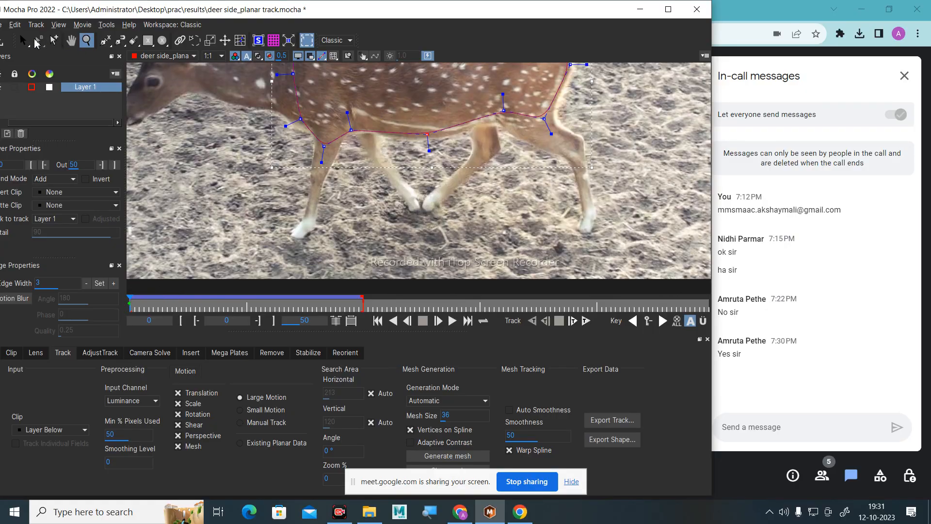
{"action": "left_click", "coordinate": [23, 40]}
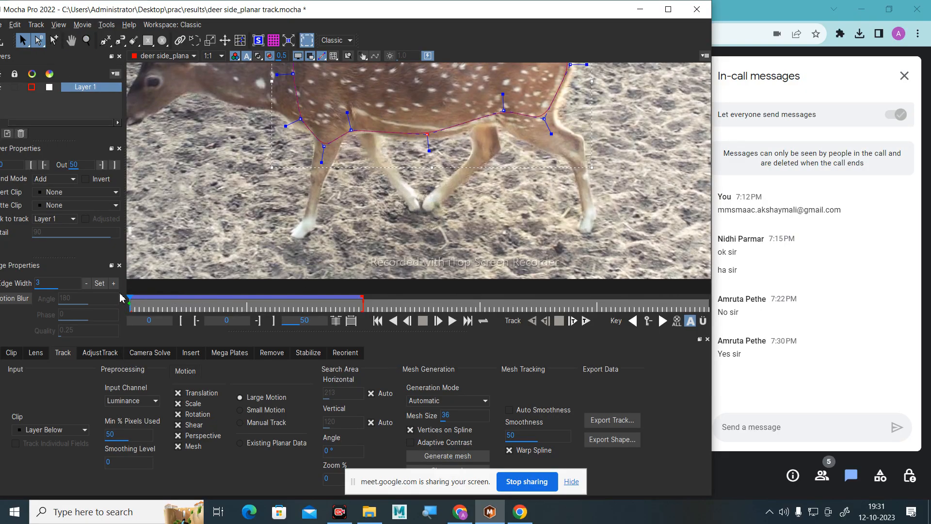
{"action": "left_click", "coordinate": [453, 321]}
{"action": "left_click_drag", "start_coordinate": [131, 306], "coordinate": [167, 316]}
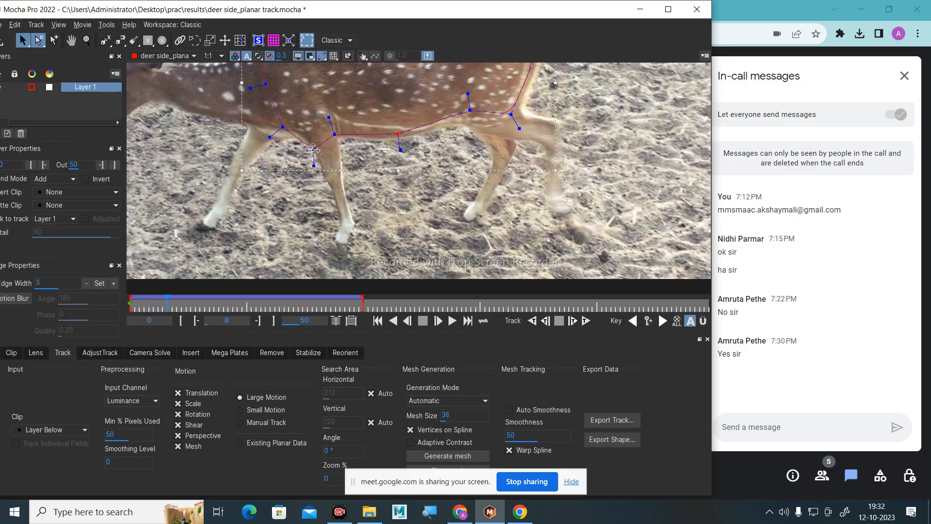
{"action": "left_click_drag", "start_coordinate": [313, 150], "coordinate": [326, 148]}
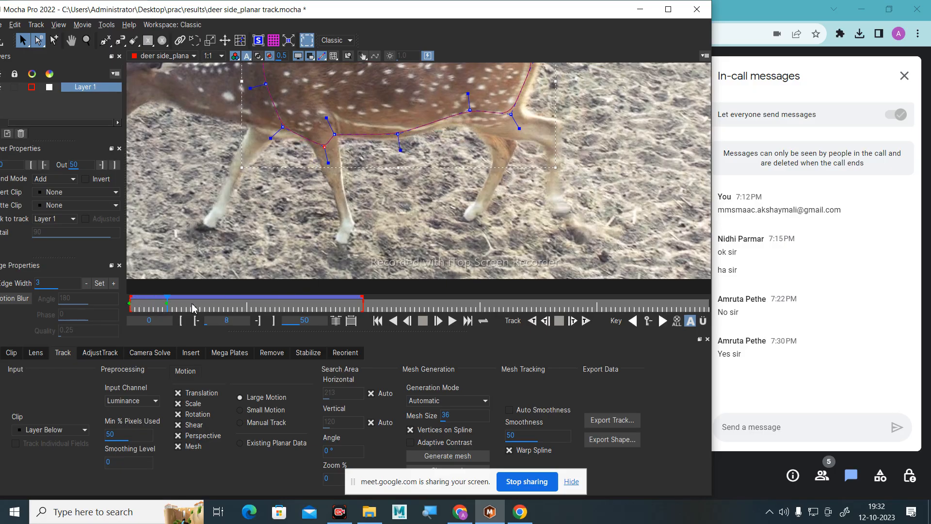
Correct the same front-leg spline point at frames 17 and 43, and return to frame 0.
{"action": "left_click_drag", "start_coordinate": [167, 306], "coordinate": [209, 302]}
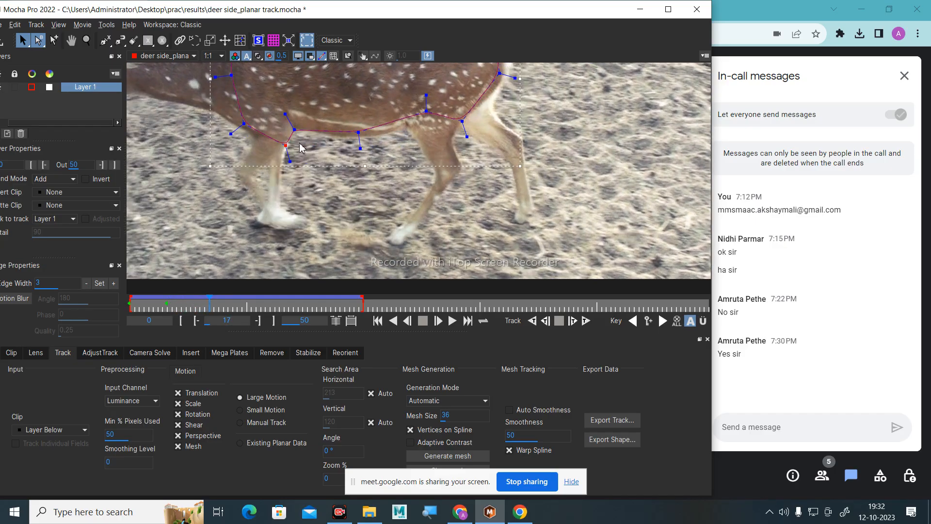
{"action": "left_click_drag", "start_coordinate": [286, 145], "coordinate": [267, 142]}
{"action": "left_click_drag", "start_coordinate": [212, 305], "coordinate": [332, 317]}
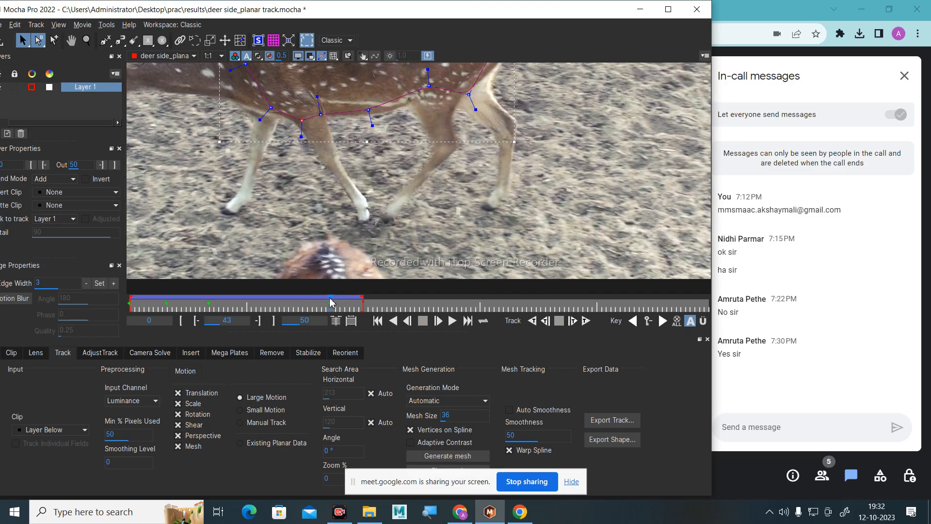
{"action": "left_click_drag", "start_coordinate": [331, 305], "coordinate": [66, 307]}
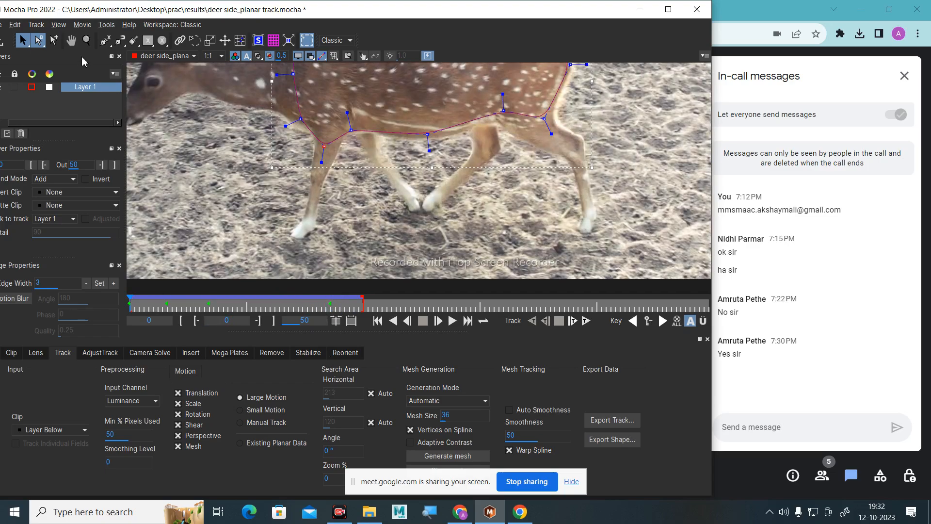
Fit the whole clip in view, play it through to check the corrected spline, and show the tracking mesh overlay.
{"action": "double_click", "coordinate": [87, 40]}
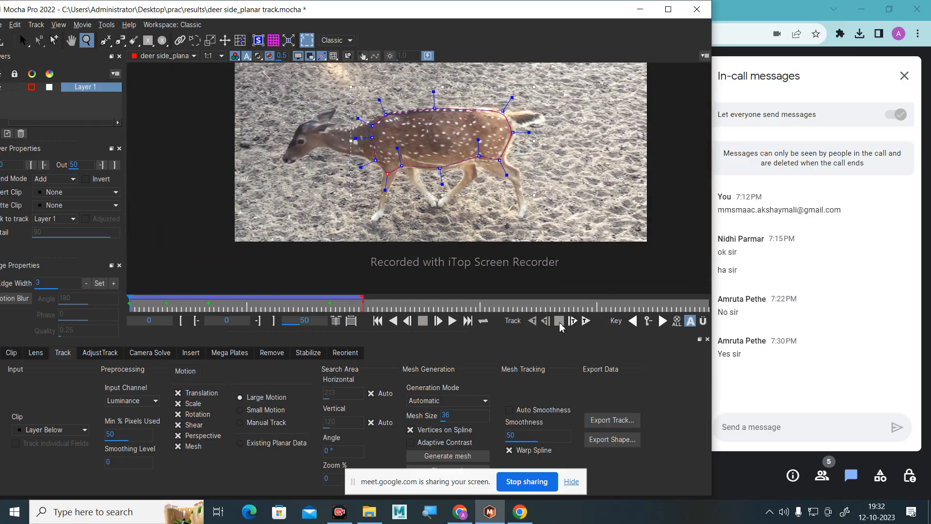
{"action": "left_click", "coordinate": [586, 321]}
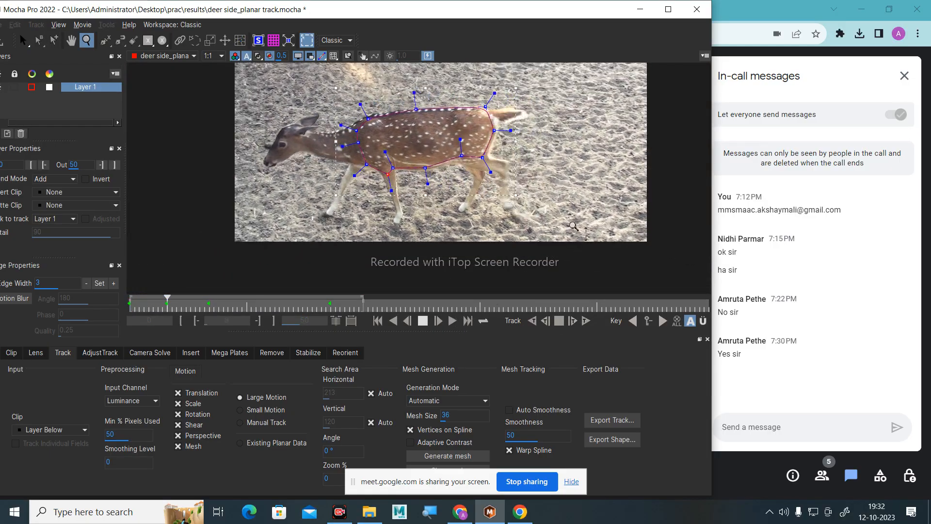
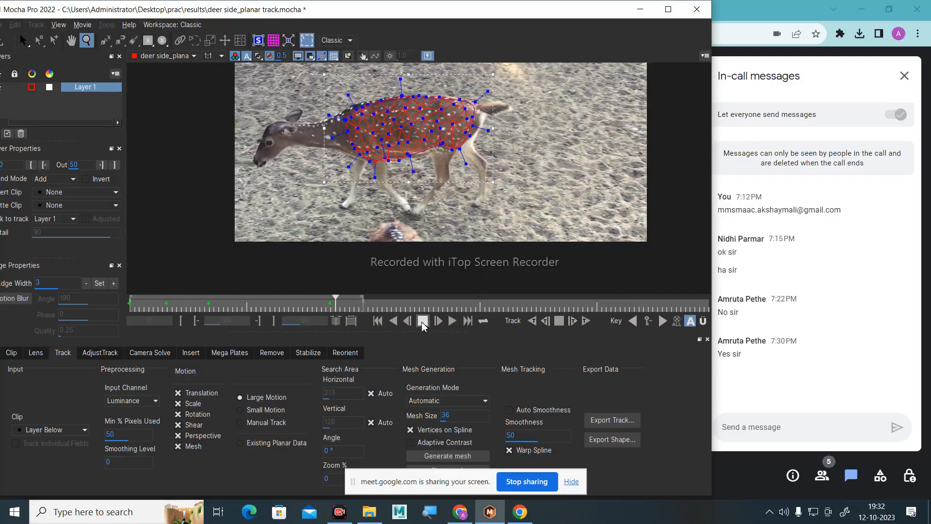
{"action": "left_click", "coordinate": [423, 324]}
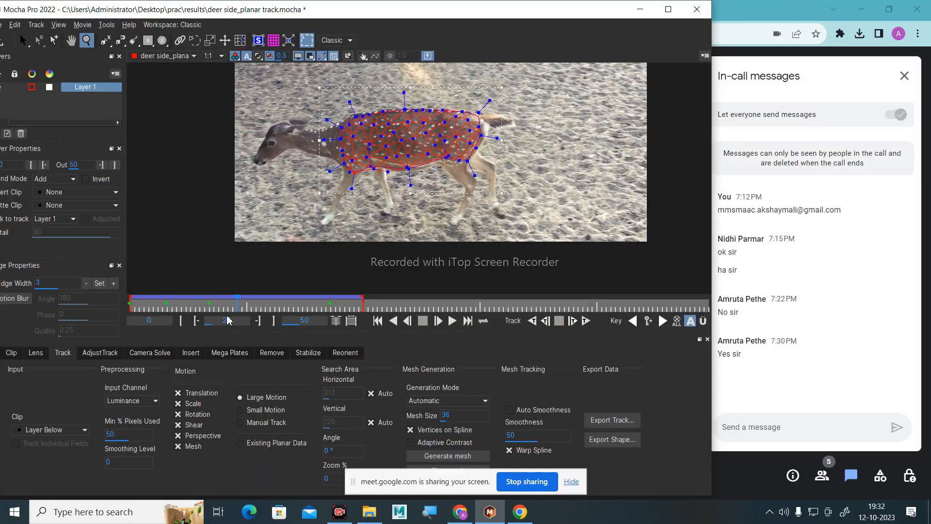
Add a keyframe for the torso layer at frame 25 and replay the shot from the first frame.
{"action": "left_click", "coordinate": [241, 300]}
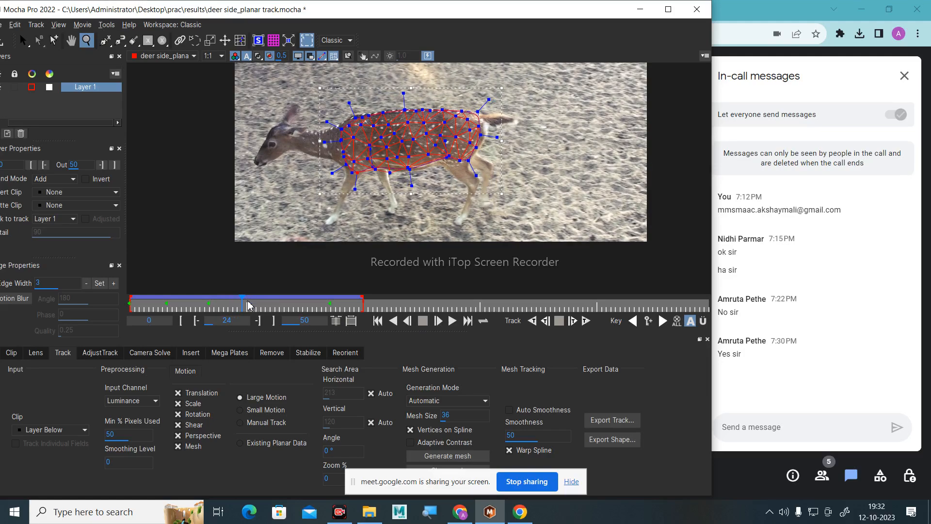
{"action": "left_click_drag", "start_coordinate": [243, 306], "coordinate": [245, 309]}
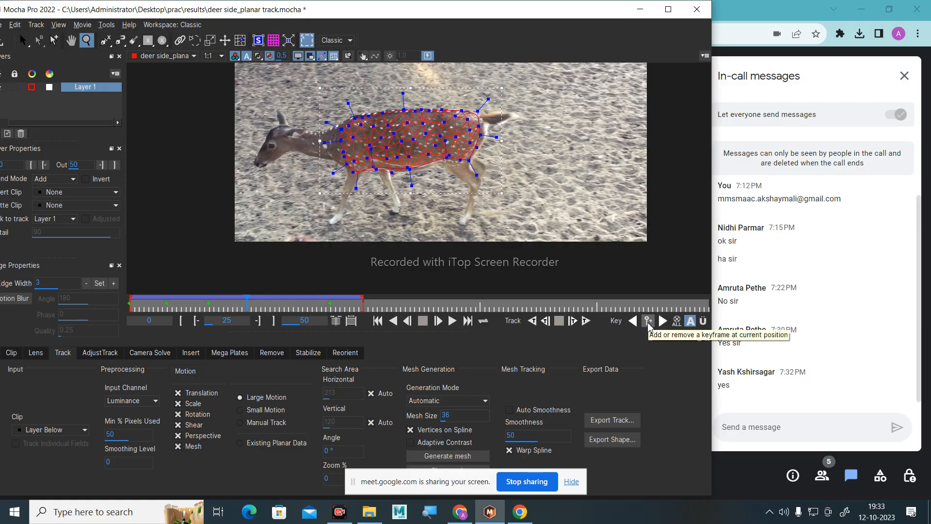
{"action": "left_click", "coordinate": [648, 322]}
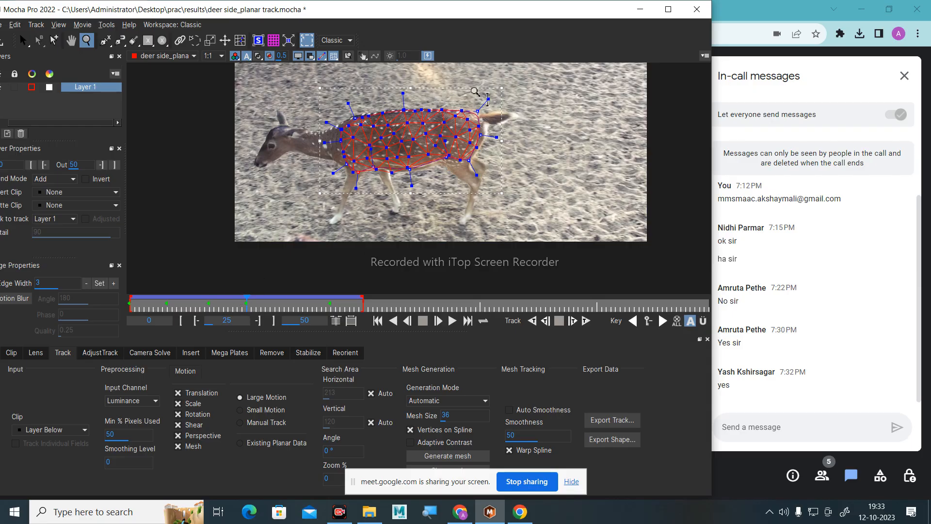
{"action": "left_click", "coordinate": [378, 321]}
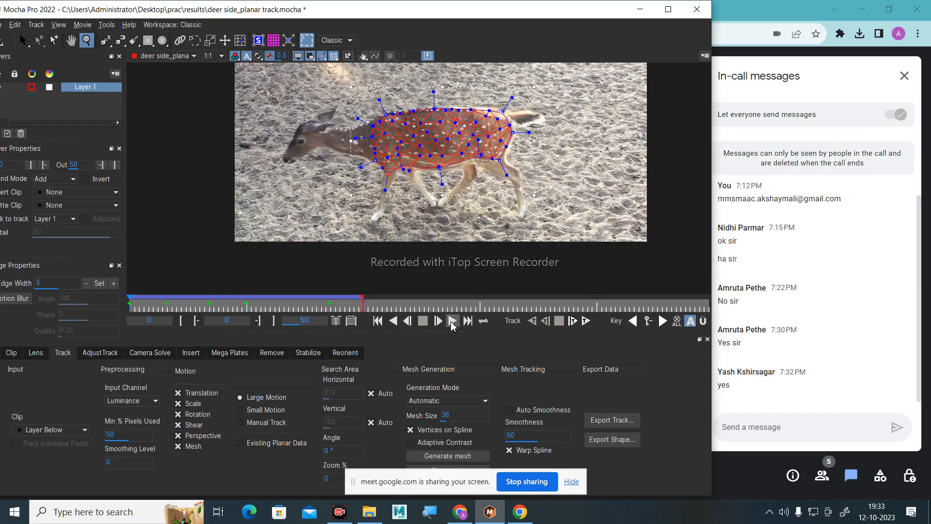
{"action": "left_click", "coordinate": [452, 320]}
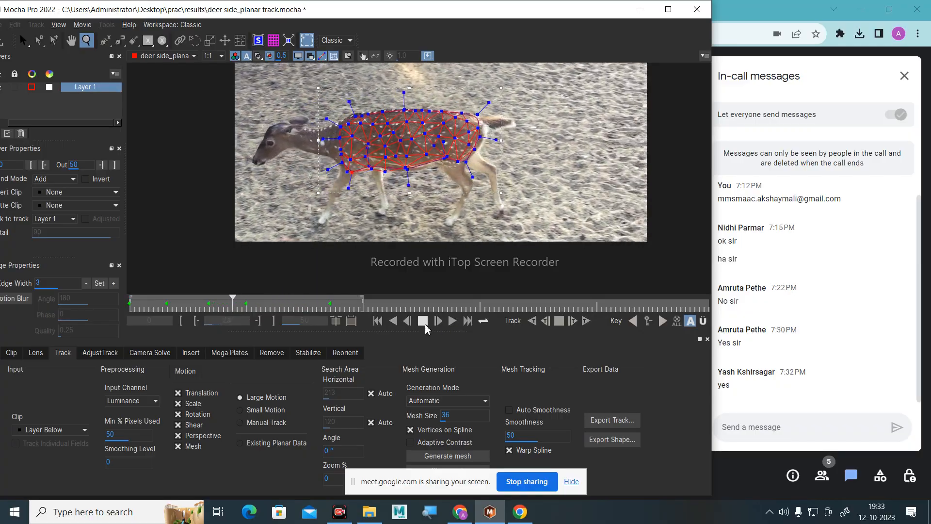
{"action": "left_click", "coordinate": [377, 322]}
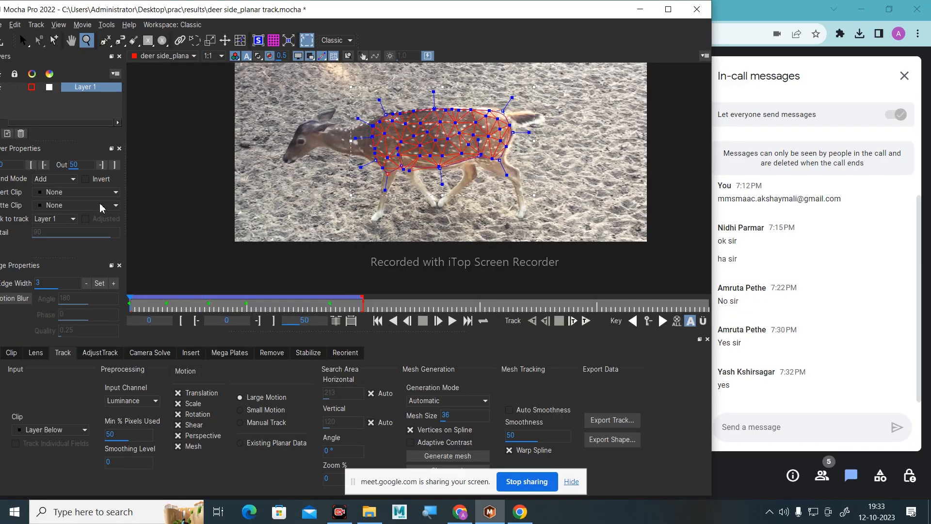
Try Grid16x16 as the torso layer's insert clip, and replace it with the Logo insert.
{"action": "left_click", "coordinate": [64, 194]}
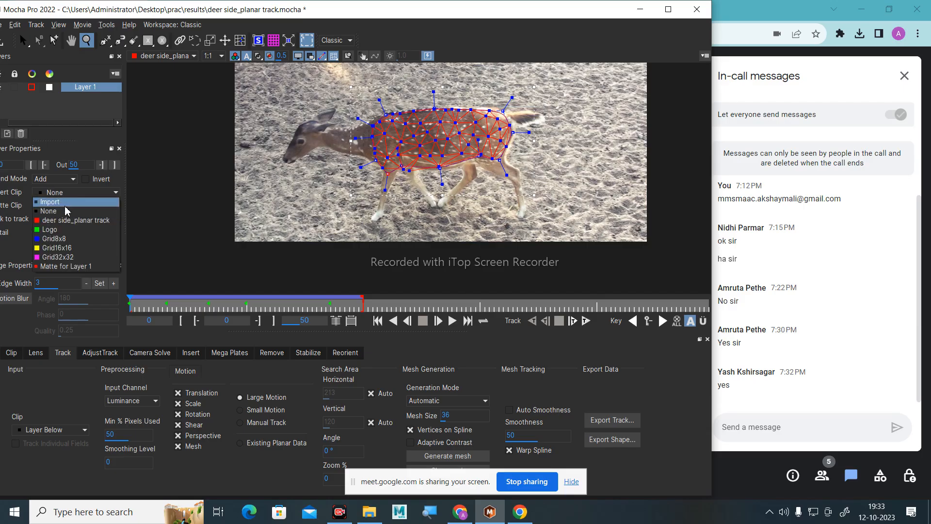
{"action": "left_click", "coordinate": [75, 248]}
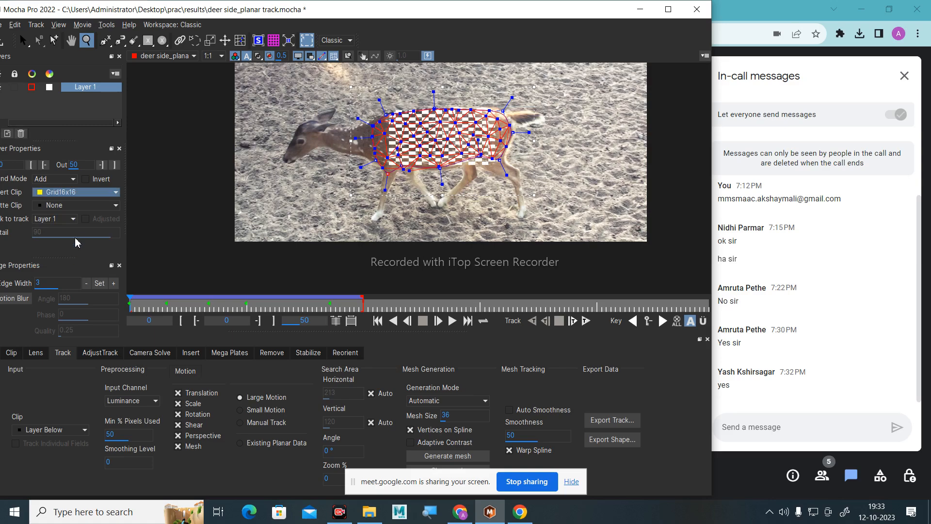
{"action": "left_click", "coordinate": [67, 206]}
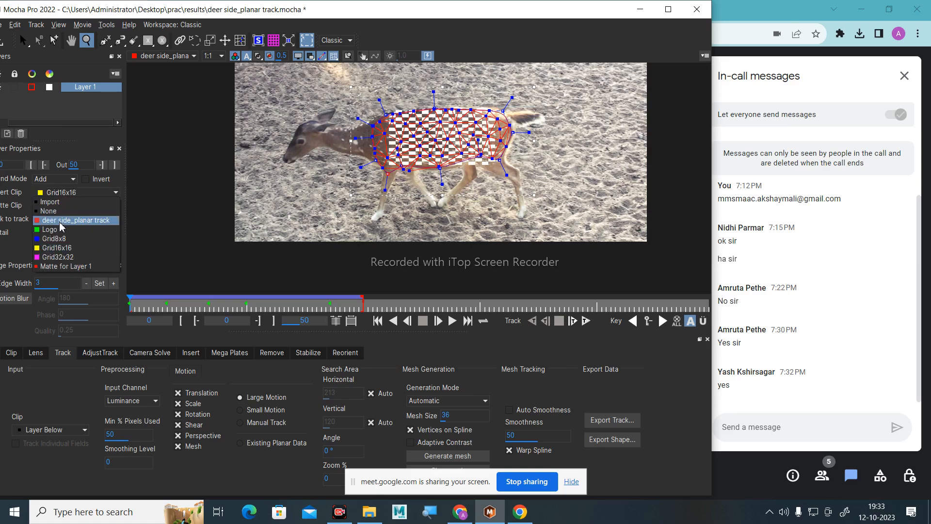
{"action": "left_click", "coordinate": [58, 229]}
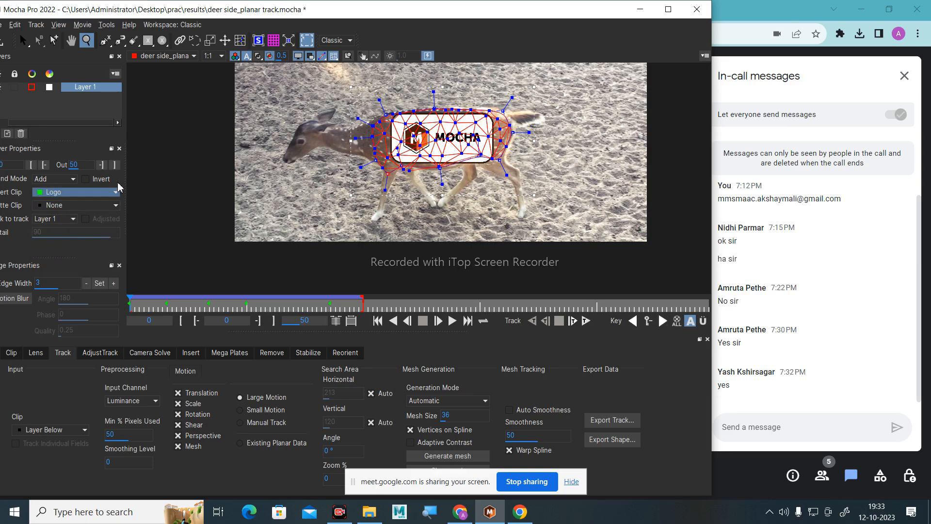
Start importing a new insert clip for the torso layer and browse the Desktop and Pictures folders for footage.
{"action": "left_click", "coordinate": [54, 192]}
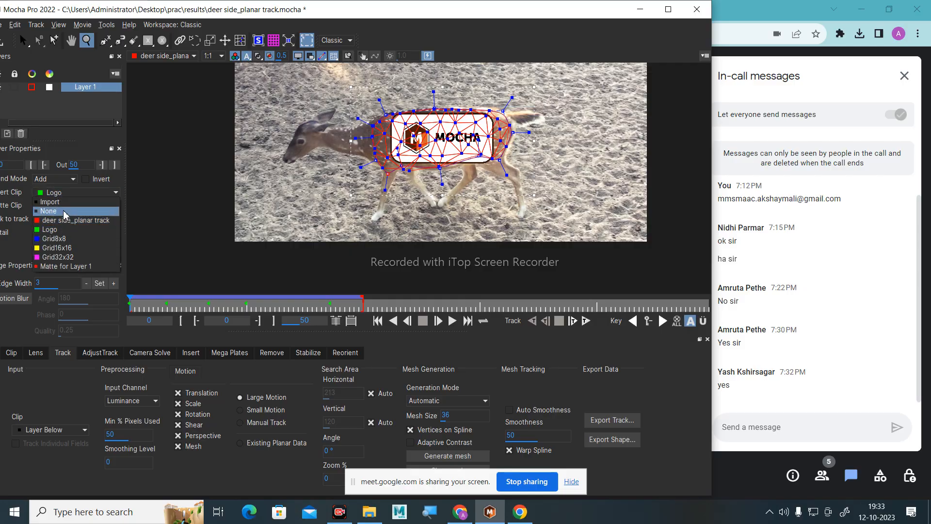
{"action": "left_click", "coordinate": [49, 202]}
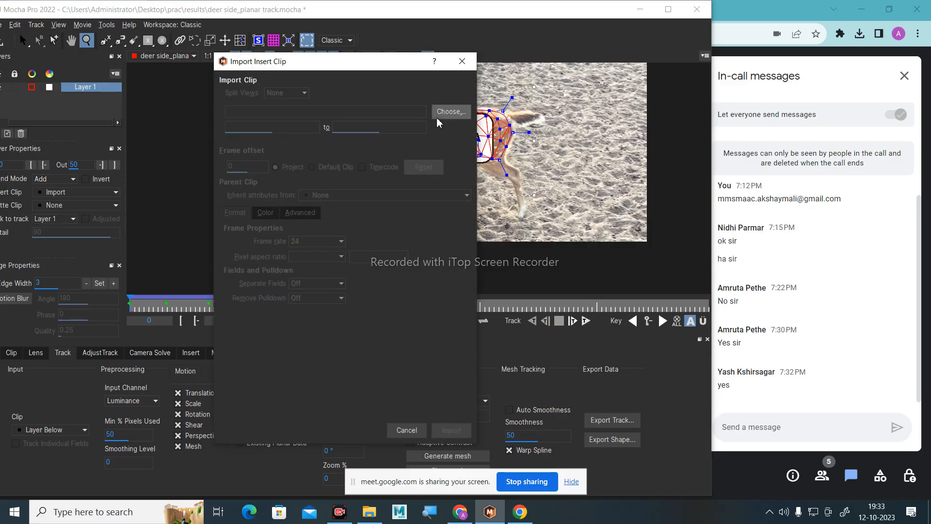
{"action": "left_click", "coordinate": [453, 115]}
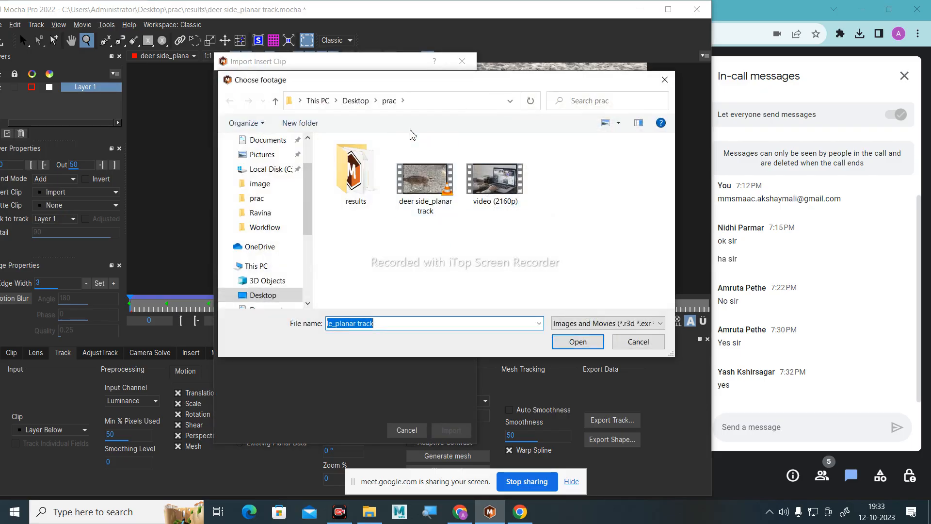
{"action": "left_click", "coordinate": [355, 100]}
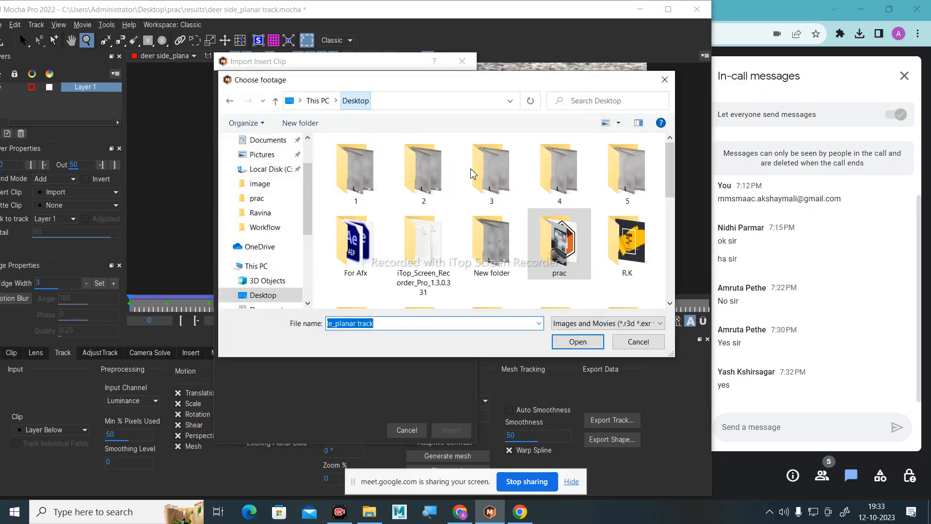
{"action": "scroll", "coordinate": [265, 181], "scroll_direction": "up", "scroll_amount": 1}
{"action": "left_click", "coordinate": [262, 169]}
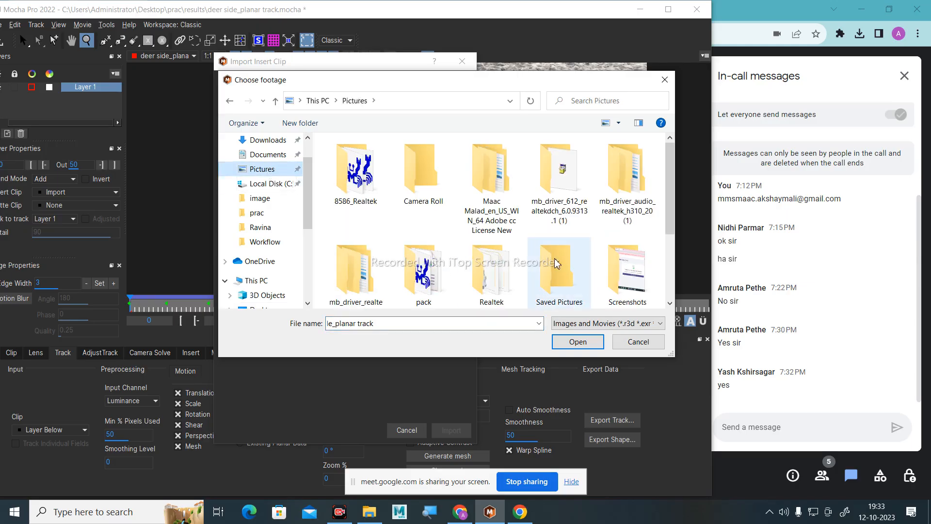
{"action": "scroll", "coordinate": [557, 264], "scroll_direction": "down", "scroll_amount": 5}
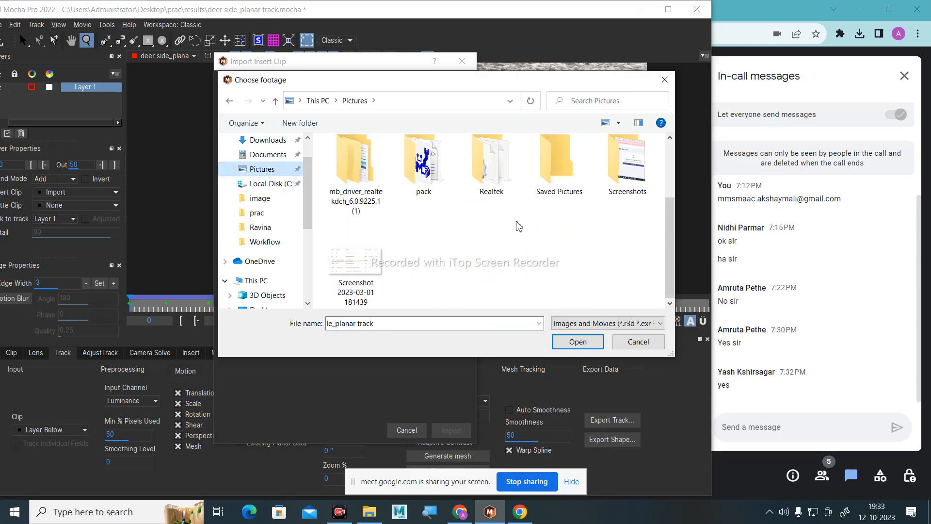
{"action": "scroll", "coordinate": [519, 226], "scroll_direction": "up", "scroll_amount": 3}
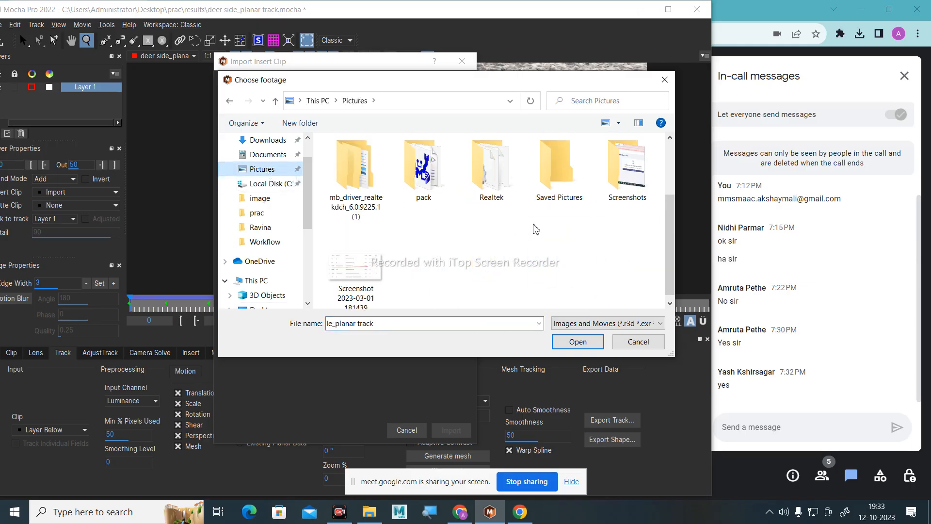
Look through the image folder, the other pinned folders and Pictures for a suitable insert graphic.
{"action": "left_click", "coordinate": [270, 198]}
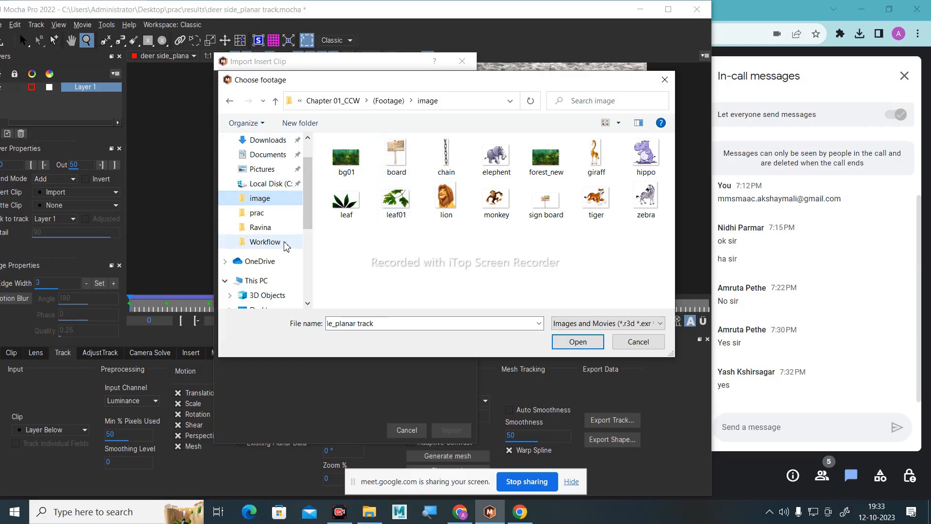
{"action": "left_click", "coordinate": [266, 230]}
{"action": "scroll", "coordinate": [413, 232], "scroll_direction": "down", "scroll_amount": 3}
{"action": "scroll", "coordinate": [460, 243], "scroll_direction": "up", "scroll_amount": 2}
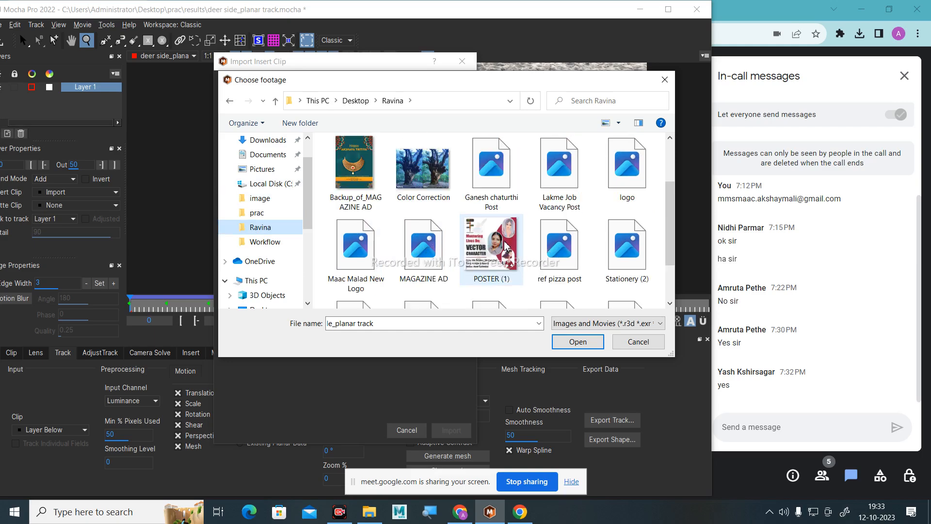
{"action": "scroll", "coordinate": [514, 251], "scroll_direction": "up", "scroll_amount": 1}
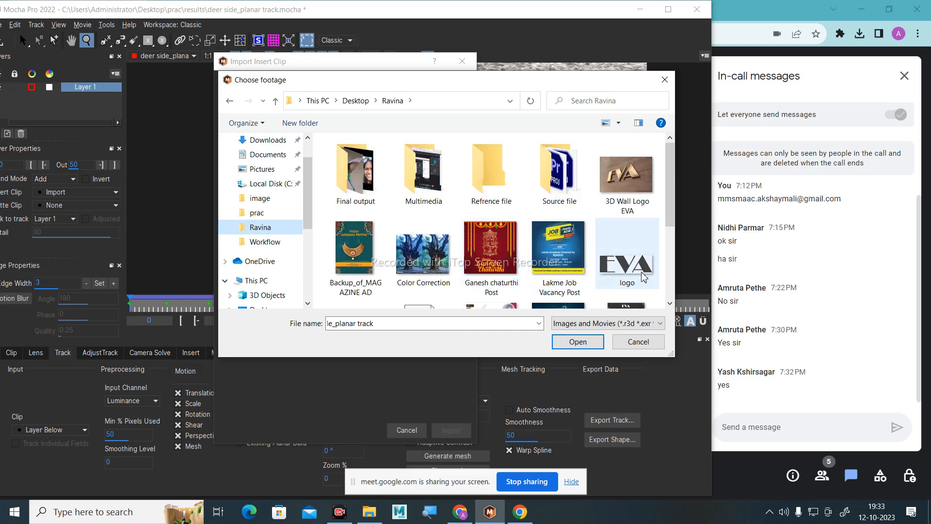
{"action": "scroll", "coordinate": [496, 272], "scroll_direction": "down", "scroll_amount": 1}
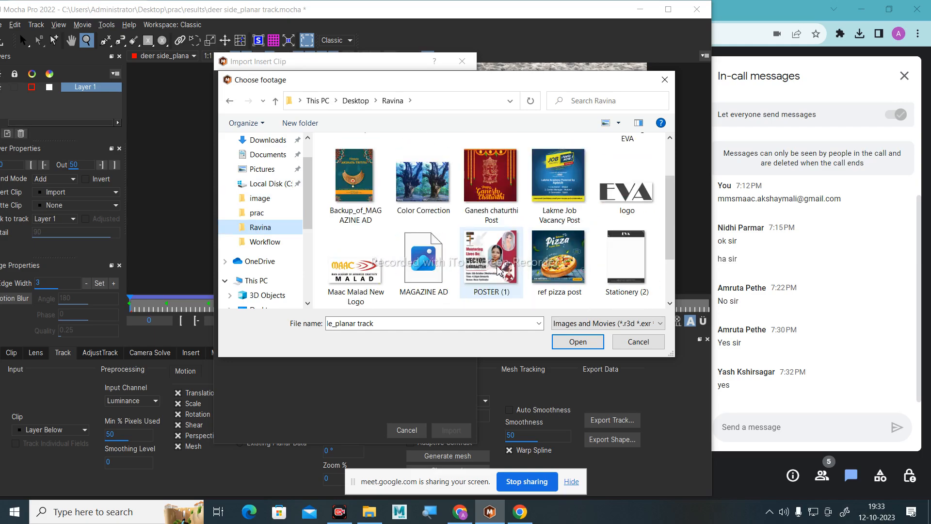
{"action": "scroll", "coordinate": [548, 262], "scroll_direction": "down", "scroll_amount": 1}
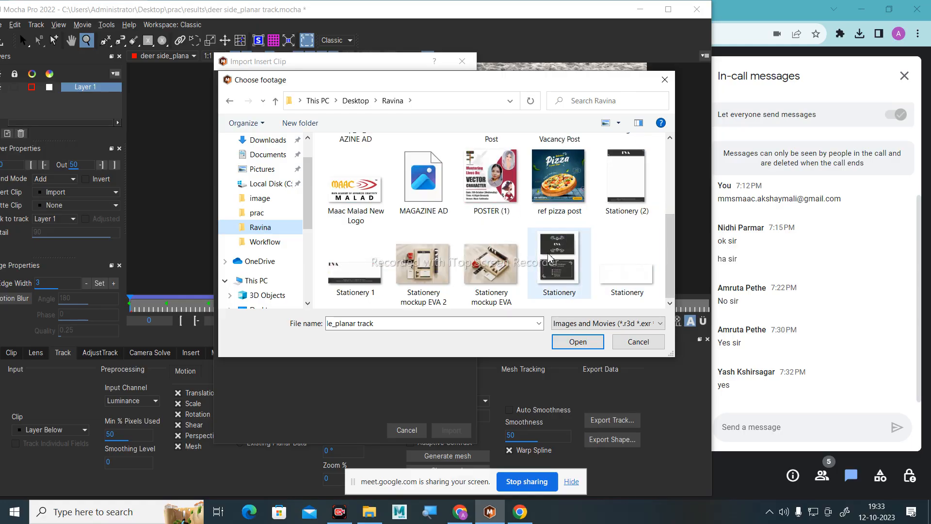
{"action": "scroll", "coordinate": [550, 257], "scroll_direction": "up", "scroll_amount": 3}
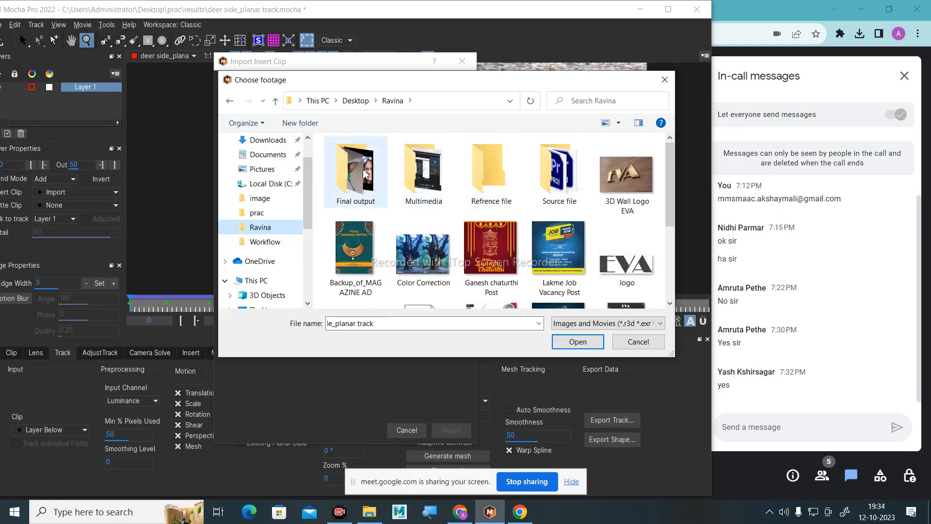
{"action": "left_click", "coordinate": [265, 241]}
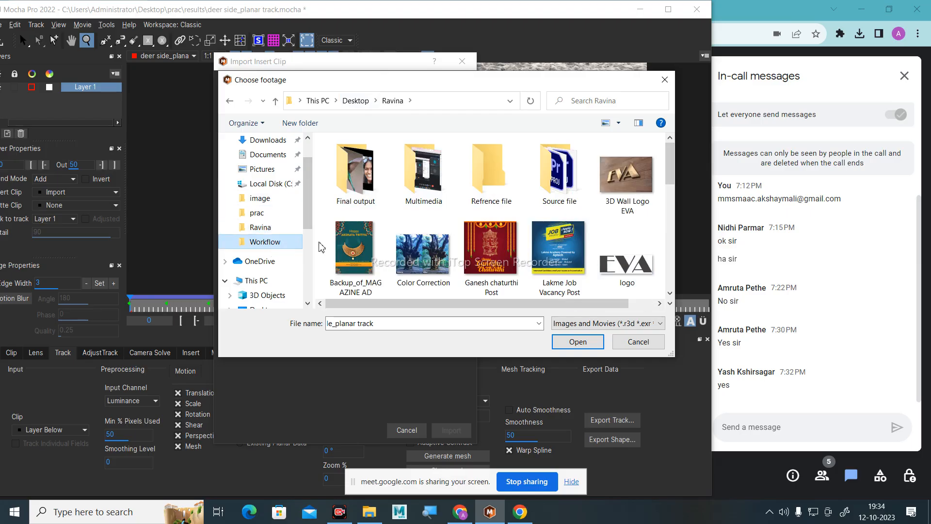
{"action": "left_click", "coordinate": [262, 169]}
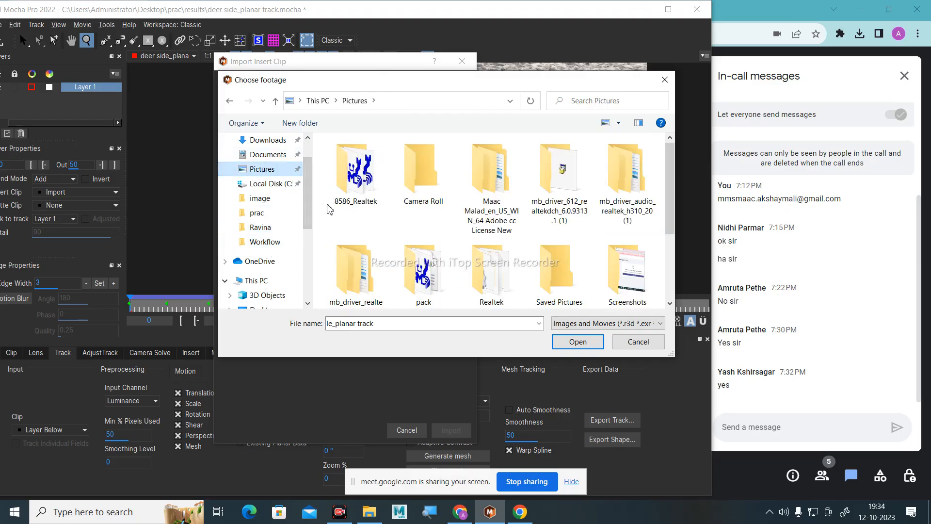
Import the Happy Ganesh Chaturthi text PNG from the Downloads folder as the torso layer's insert clip.
{"action": "left_click", "coordinate": [268, 140]}
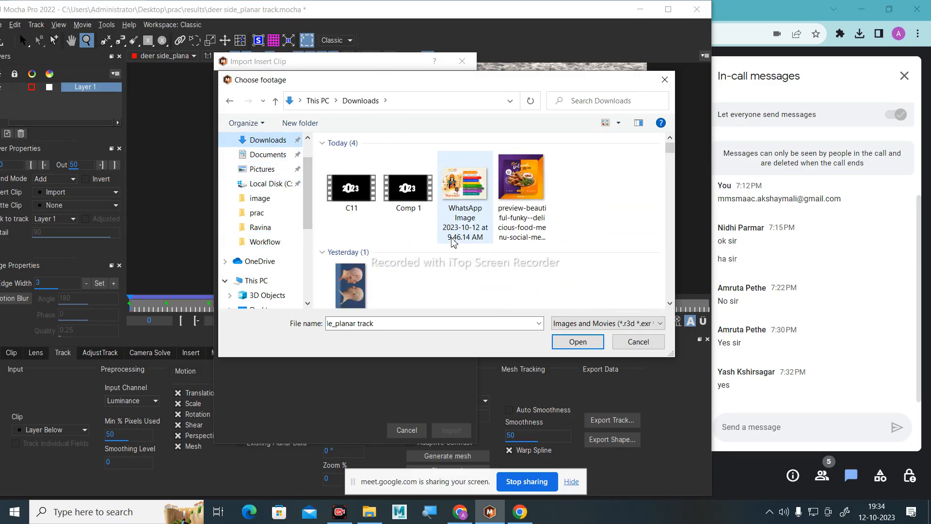
{"action": "scroll", "coordinate": [476, 242], "scroll_direction": "down", "scroll_amount": 1}
{"action": "scroll", "coordinate": [475, 242], "scroll_direction": "down", "scroll_amount": 5}
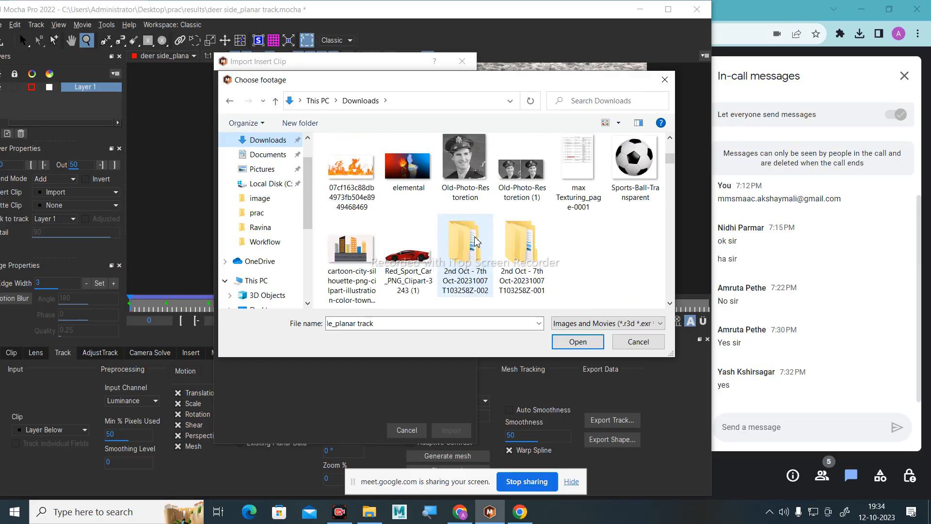
{"action": "scroll", "coordinate": [475, 242], "scroll_direction": "down", "scroll_amount": 1}
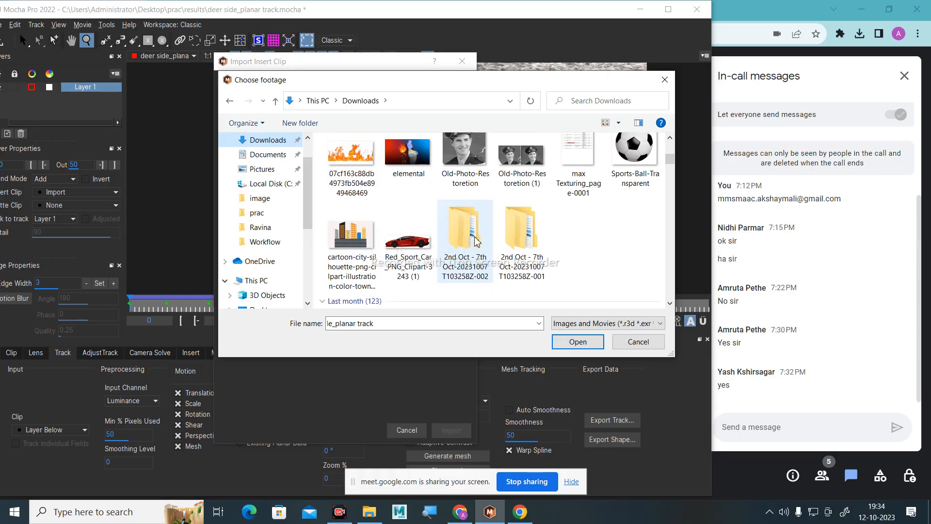
{"action": "scroll", "coordinate": [476, 241], "scroll_direction": "down", "scroll_amount": 6}
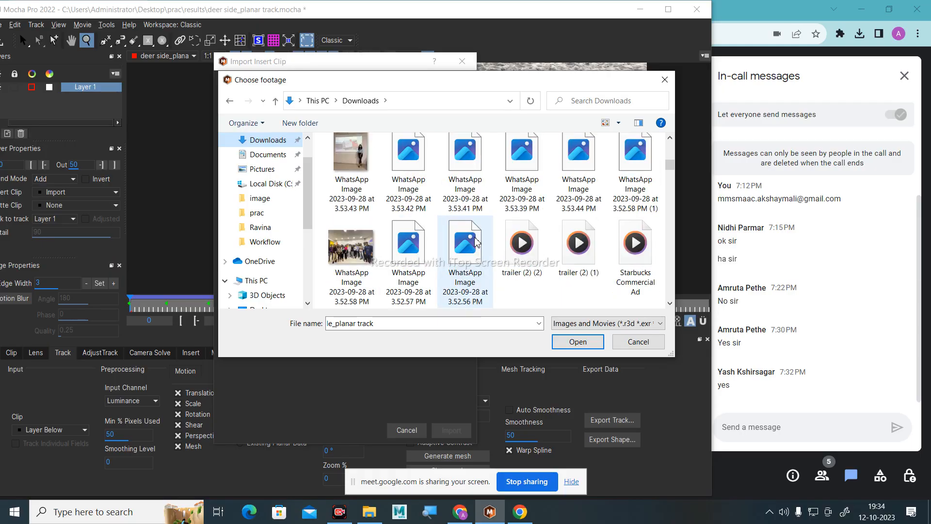
{"action": "scroll", "coordinate": [558, 270], "scroll_direction": "down", "scroll_amount": 3}
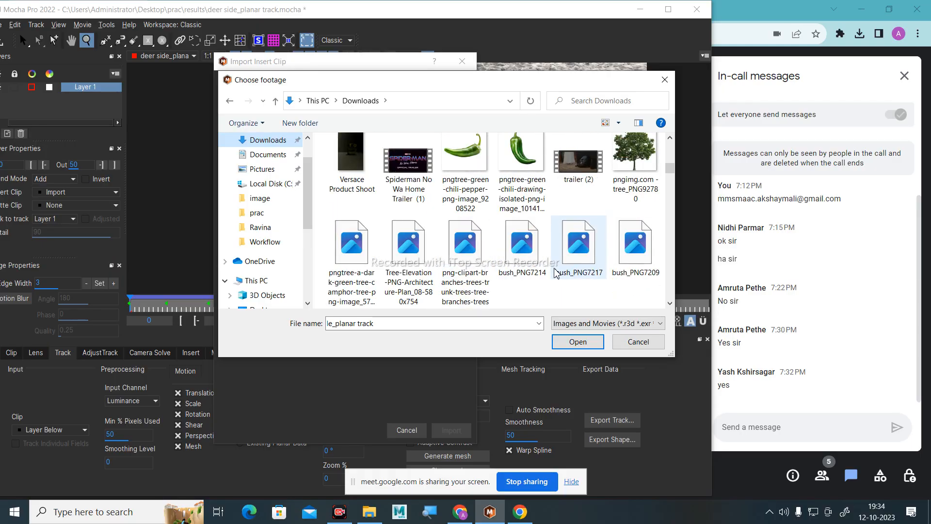
{"action": "scroll", "coordinate": [556, 273], "scroll_direction": "down", "scroll_amount": 2}
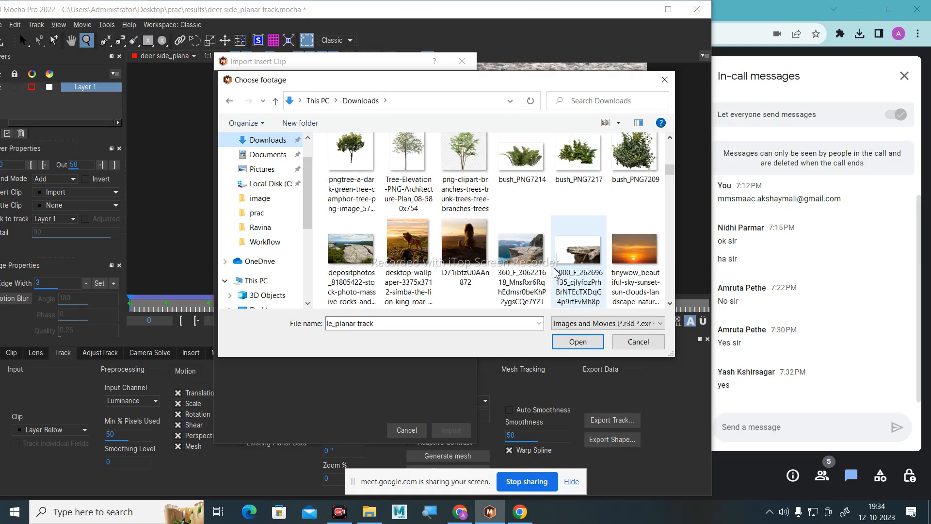
{"action": "scroll", "coordinate": [557, 273], "scroll_direction": "down", "scroll_amount": 2}
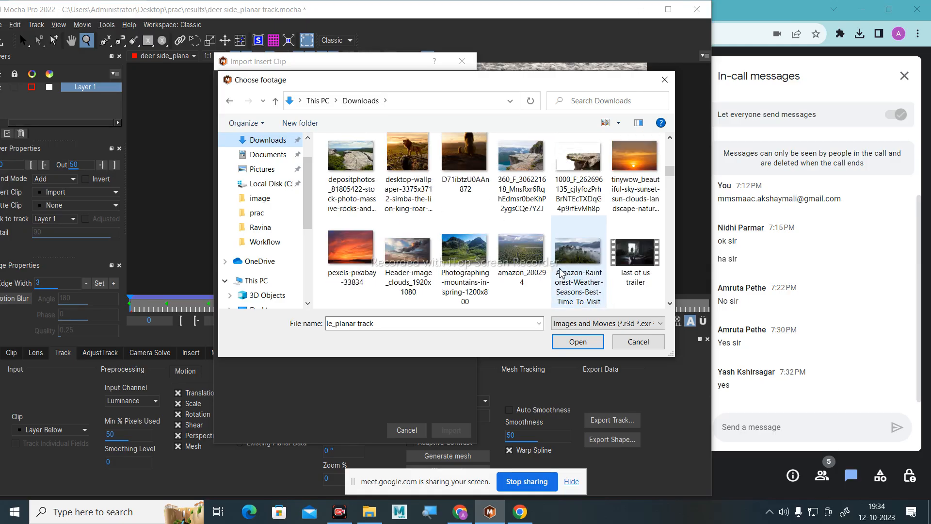
{"action": "scroll", "coordinate": [576, 269], "scroll_direction": "down", "scroll_amount": 4}
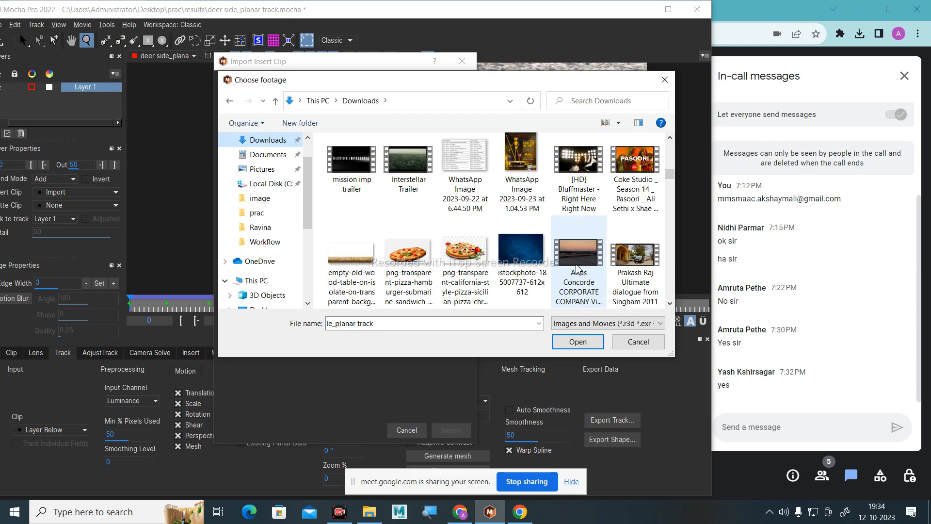
{"action": "scroll", "coordinate": [577, 268], "scroll_direction": "down", "scroll_amount": 2}
{"action": "scroll", "coordinate": [578, 268], "scroll_direction": "down", "scroll_amount": 2}
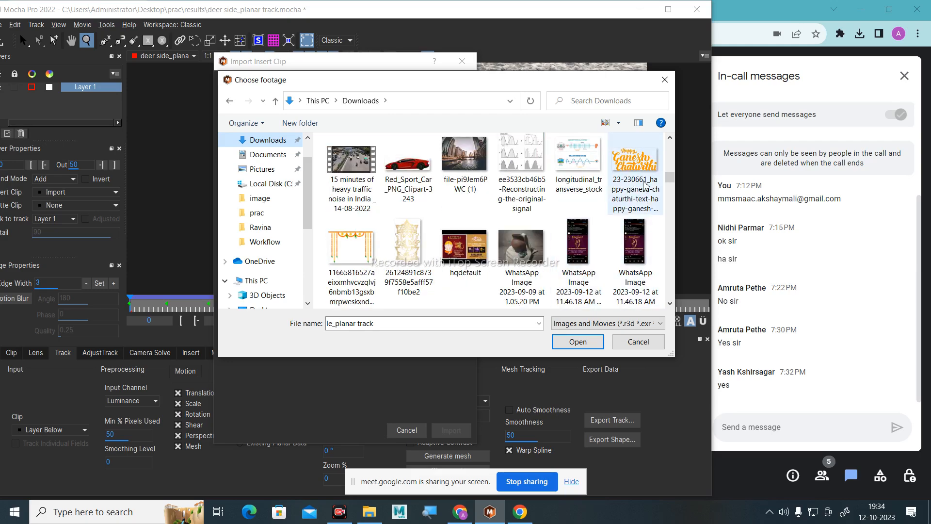
{"action": "left_click", "coordinate": [635, 162]}
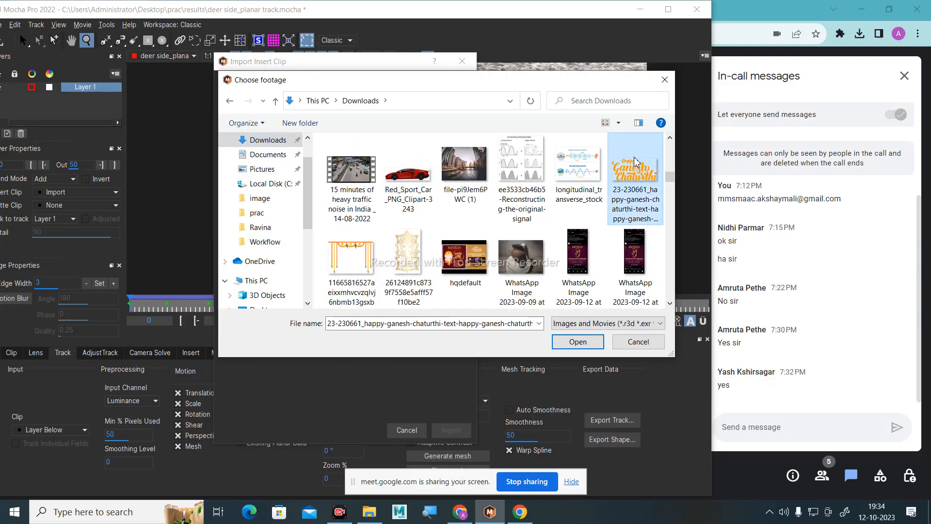
{"action": "left_click", "coordinate": [570, 343]}
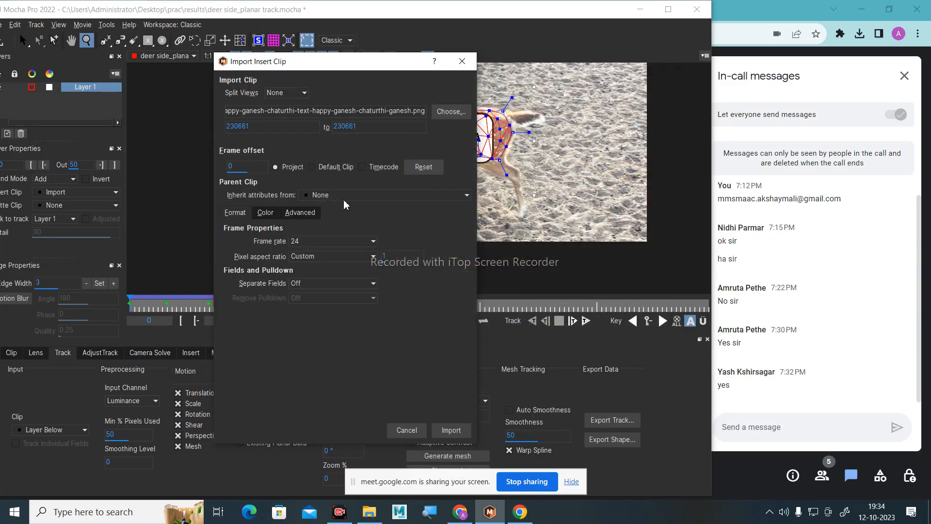
{"action": "left_click", "coordinate": [455, 432]}
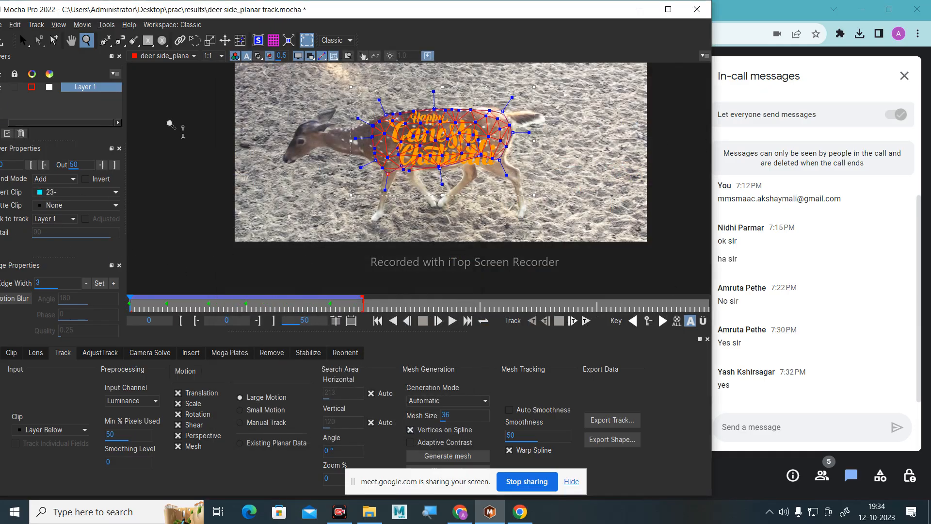
Hide the layer overlays, play the shot to check the Happy Ganesh Chaturthi insert, and return to the first frame.
{"action": "left_click", "coordinate": [299, 57]}
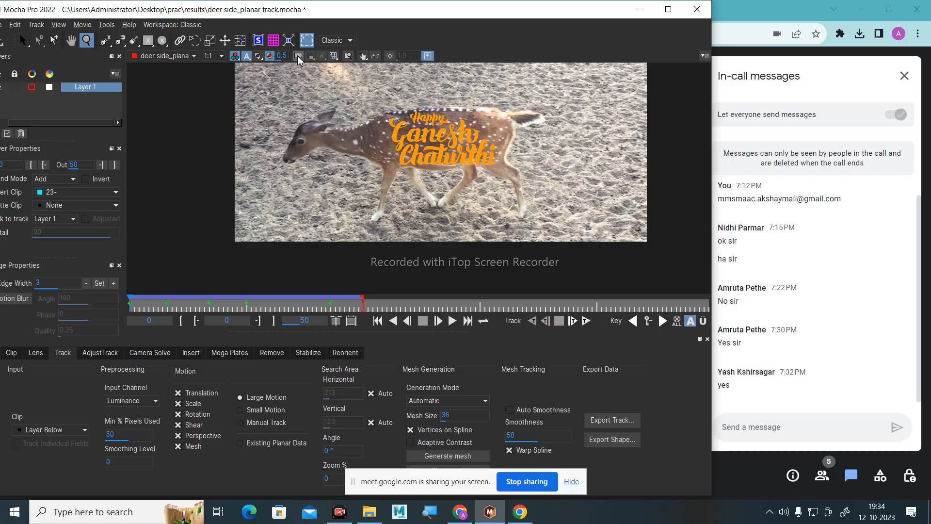
{"action": "left_click", "coordinate": [298, 58]}
{"action": "left_click", "coordinate": [298, 57]}
{"action": "left_click", "coordinate": [452, 320]}
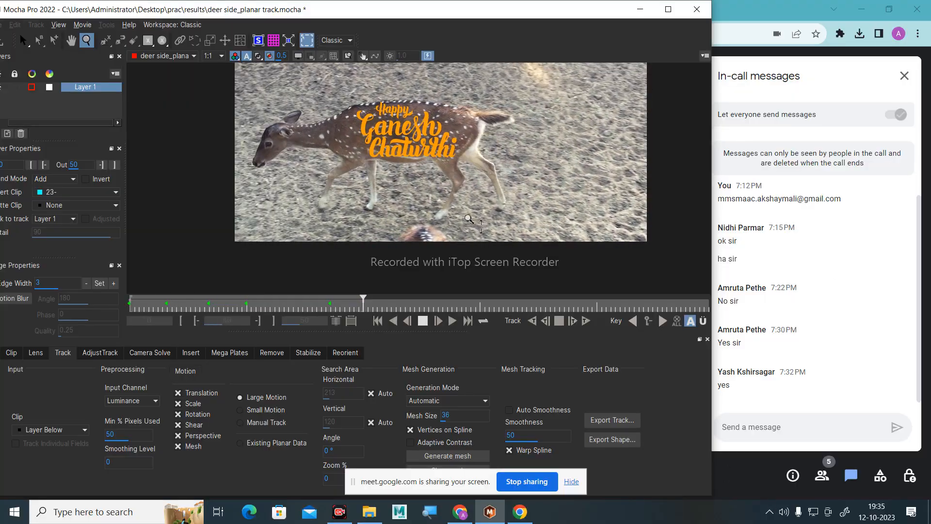
{"action": "left_click", "coordinate": [423, 321]}
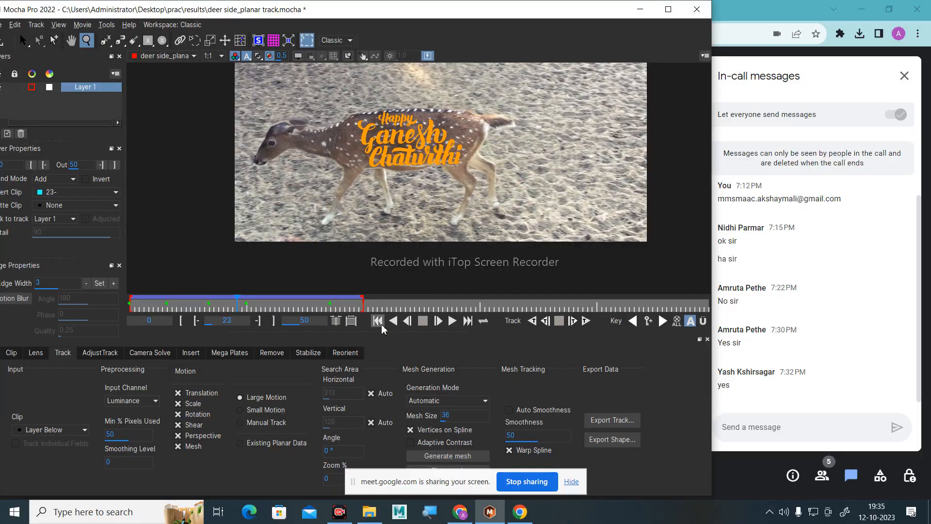
{"action": "left_click", "coordinate": [378, 320]}
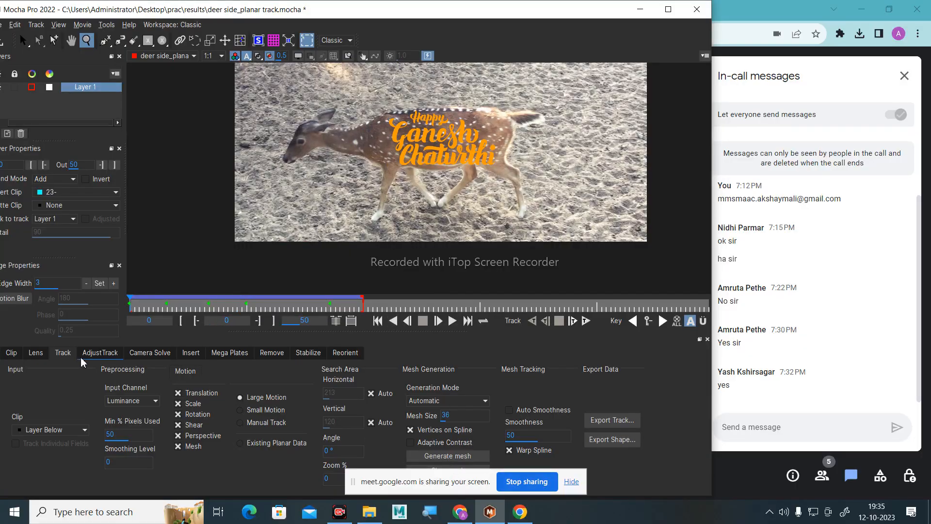
Hide the screen-sharing bar, set the mesh tracking smoothness to 100, and replay the shot with the insert.
{"action": "left_click", "coordinate": [576, 483]}
{"action": "left_click", "coordinate": [522, 438]}
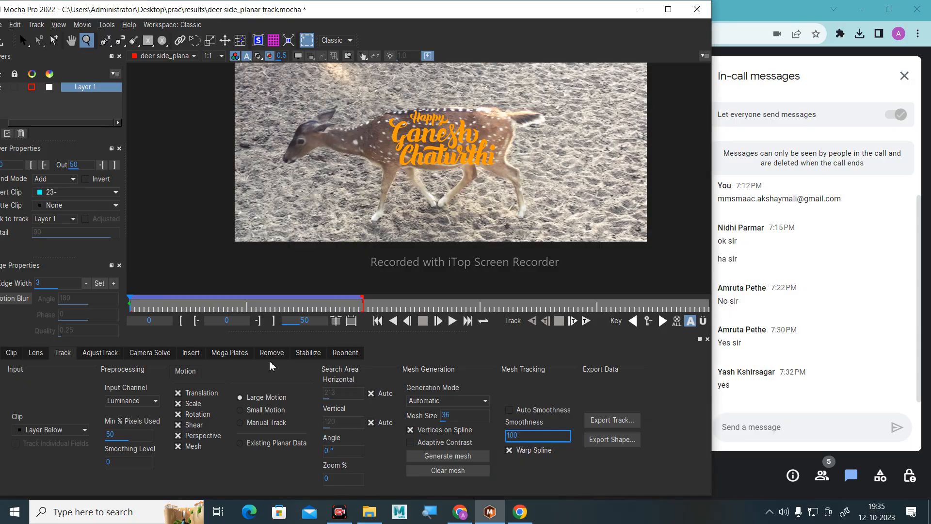
{"action": "left_click", "coordinate": [451, 323]}
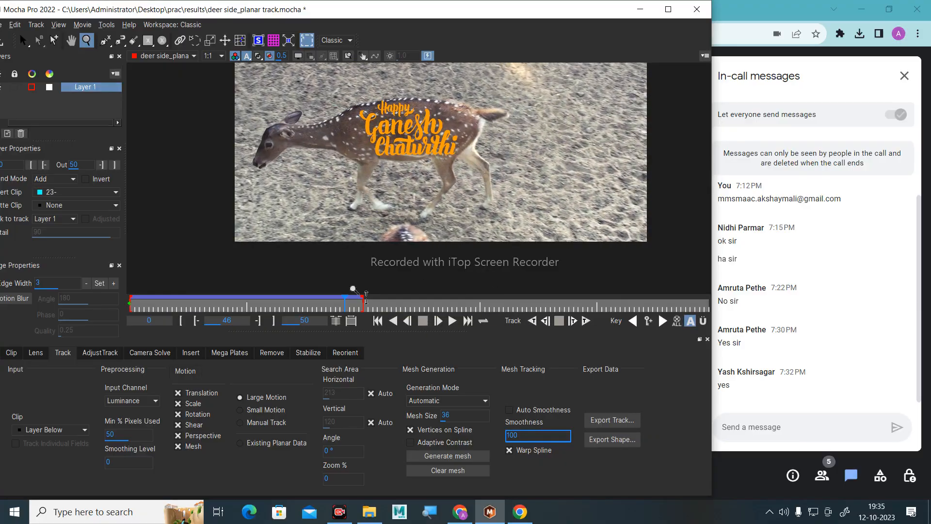
Show the layer overlays again and set the torso layer's insert clip to None.
{"action": "left_click", "coordinate": [298, 56]}
{"action": "left_click", "coordinate": [68, 194]}
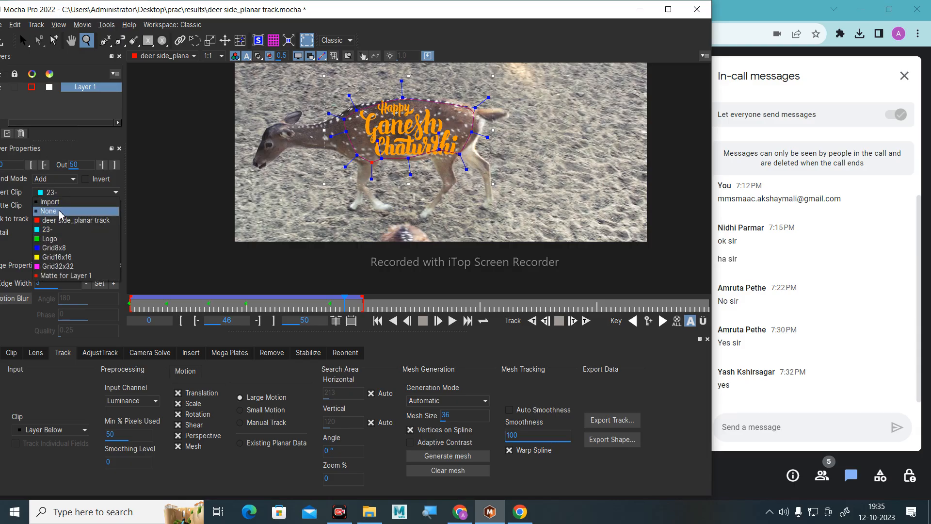
{"action": "left_click", "coordinate": [77, 211]}
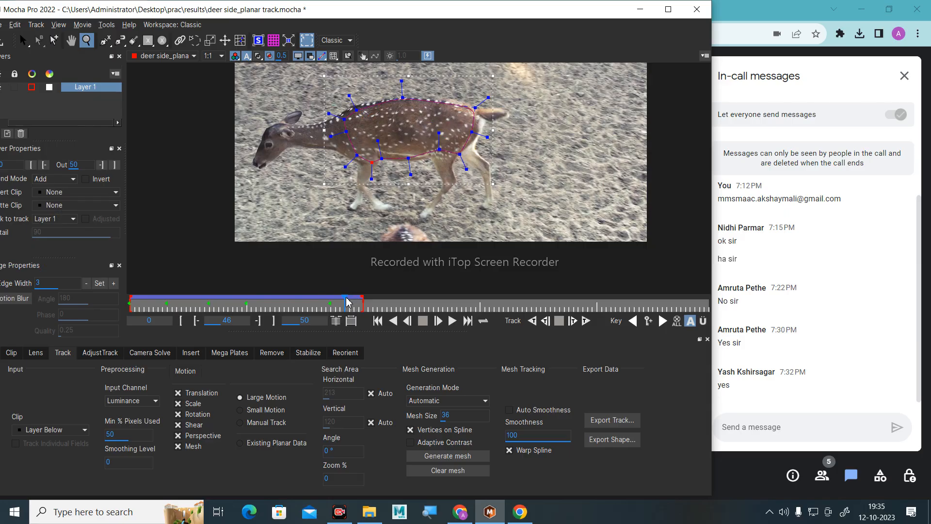
Play the deer shot backward without an insert, stop it, and return to the first frame.
{"action": "left_click", "coordinate": [392, 322]}
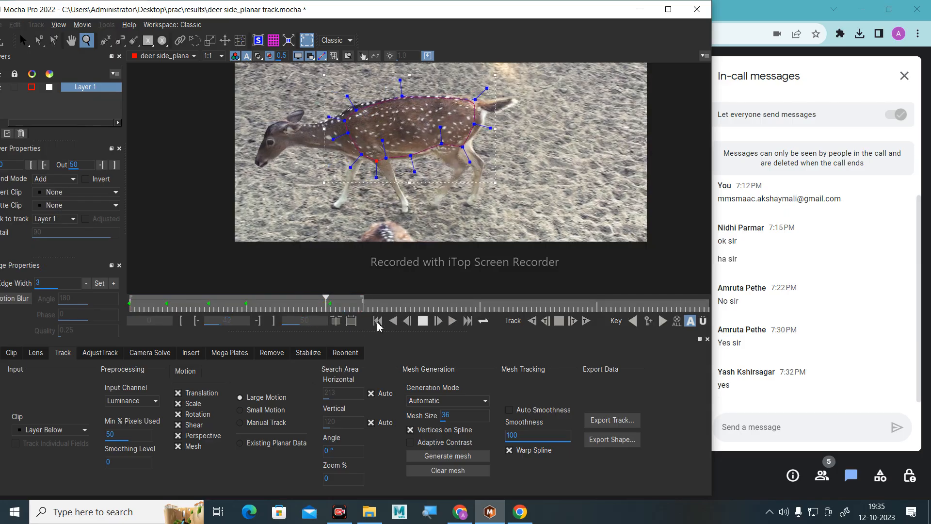
{"action": "left_click", "coordinate": [422, 321]}
{"action": "left_click", "coordinate": [378, 321]}
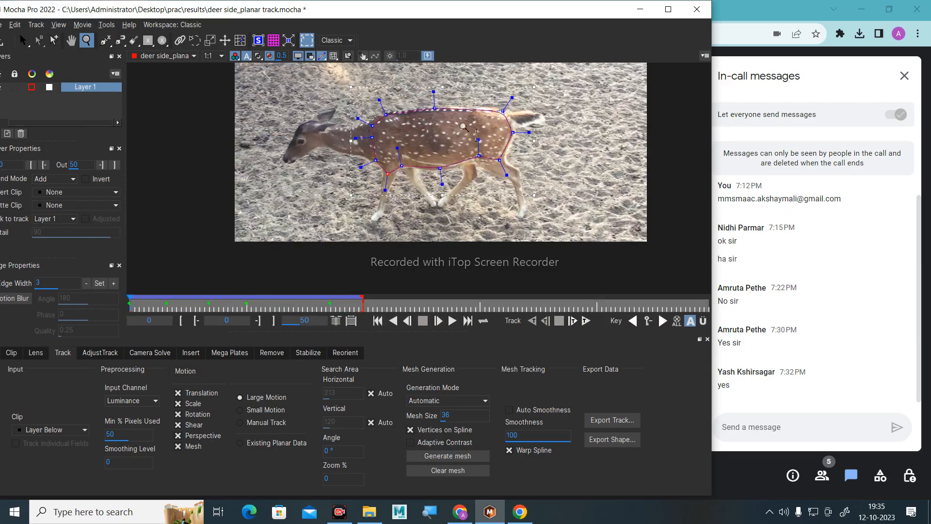
Zoom the viewer out to show the whole frame and reselect Layer 1.
{"action": "left_click", "coordinate": [99, 108]}
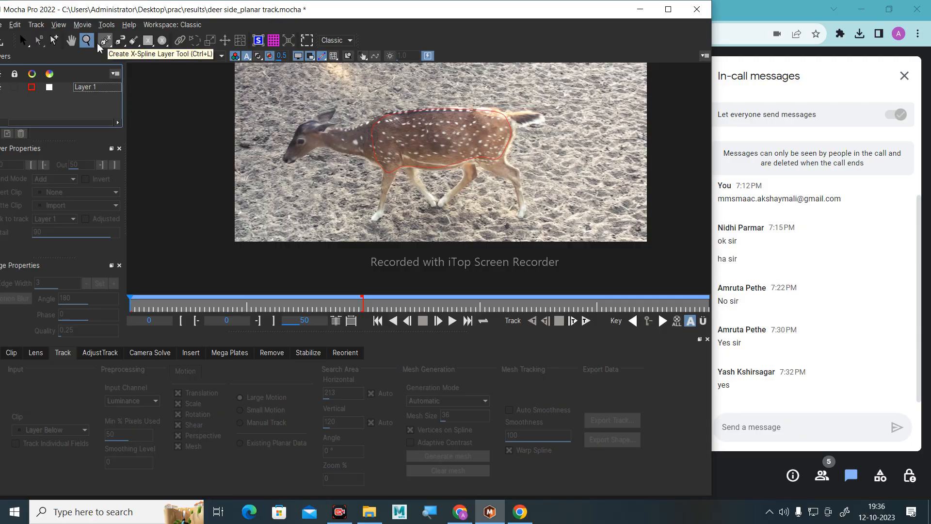
{"action": "left_click", "coordinate": [33, 45]}
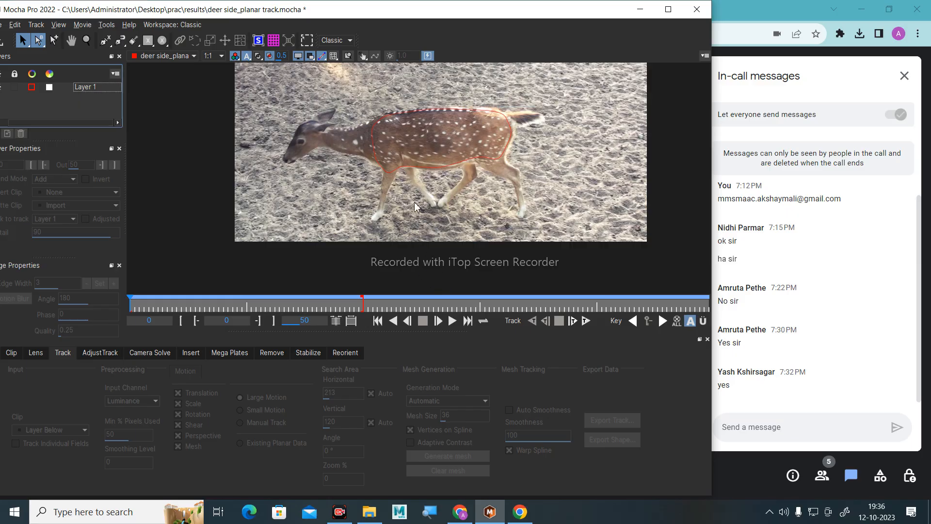
{"action": "key", "text": "t"}
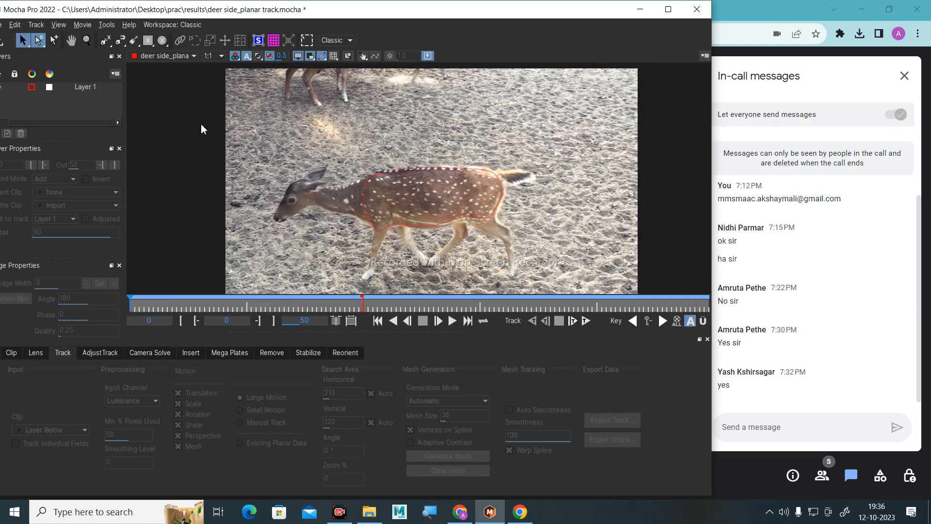
{"action": "left_click", "coordinate": [86, 40]}
{"action": "left_click_drag", "start_coordinate": [306, 122], "coordinate": [425, 232]}
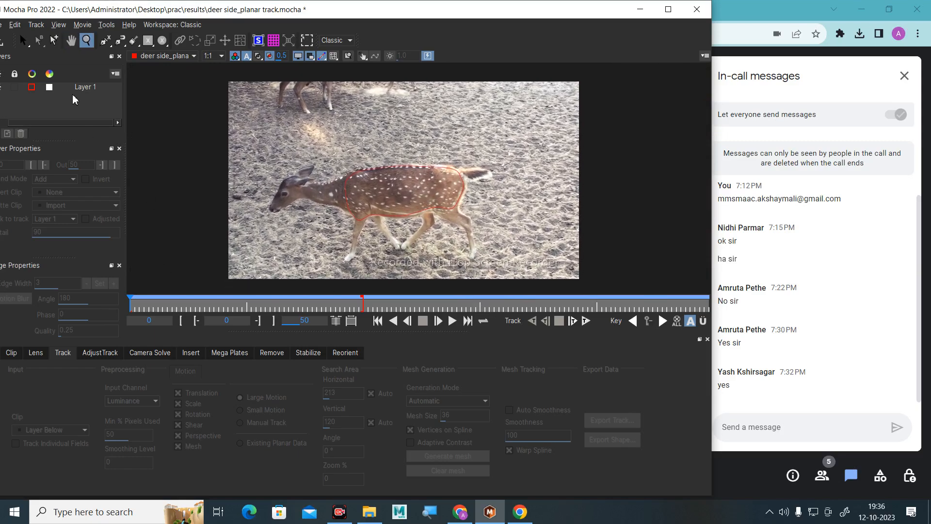
{"action": "left_click", "coordinate": [90, 90]}
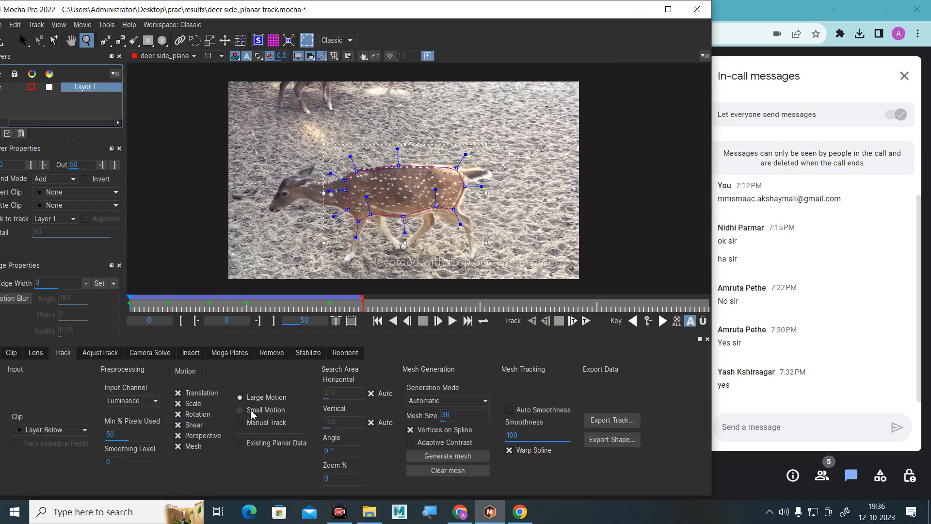
In the Stabilize settings, add Rotation to the smoothed motions and set the number of smoothing frames to 20.
{"action": "left_click", "coordinate": [308, 353]}
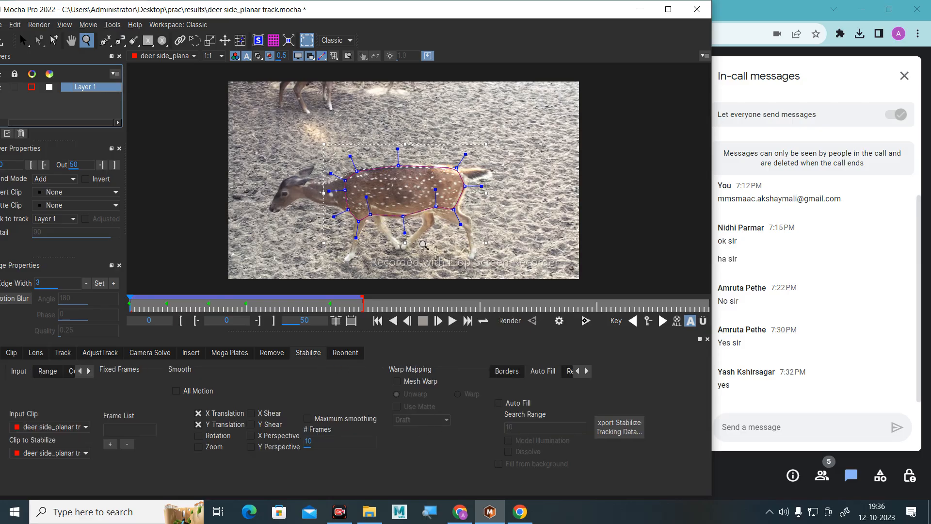
{"action": "left_click", "coordinate": [200, 437]}
{"action": "left_click", "coordinate": [330, 420]}
{"action": "left_click", "coordinate": [307, 419]}
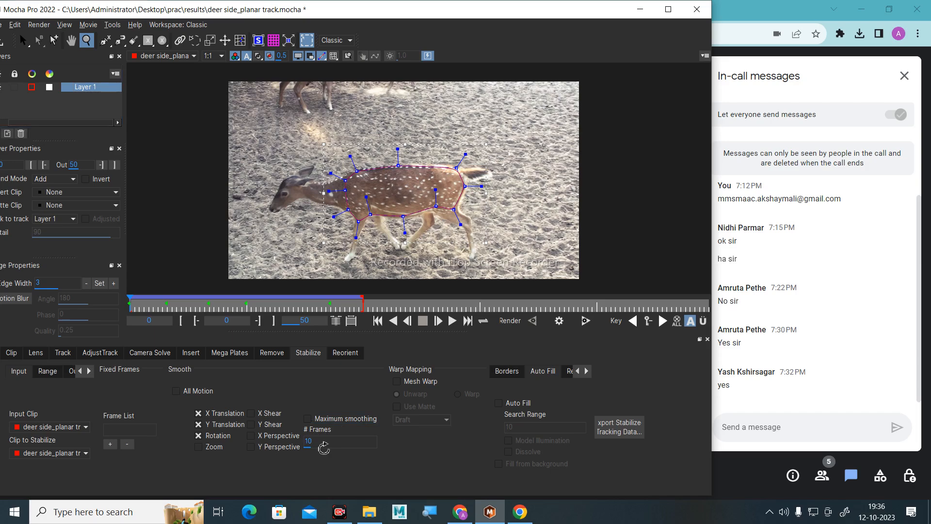
{"action": "key", "text": "BackSpace"}
{"action": "key", "text": "BackSpace"}
{"action": "type", "text": "20"}
Leave All Motion off, add Zoom to the smoothed motions, and render the stabilized clip forward.
{"action": "left_click", "coordinate": [186, 393]}
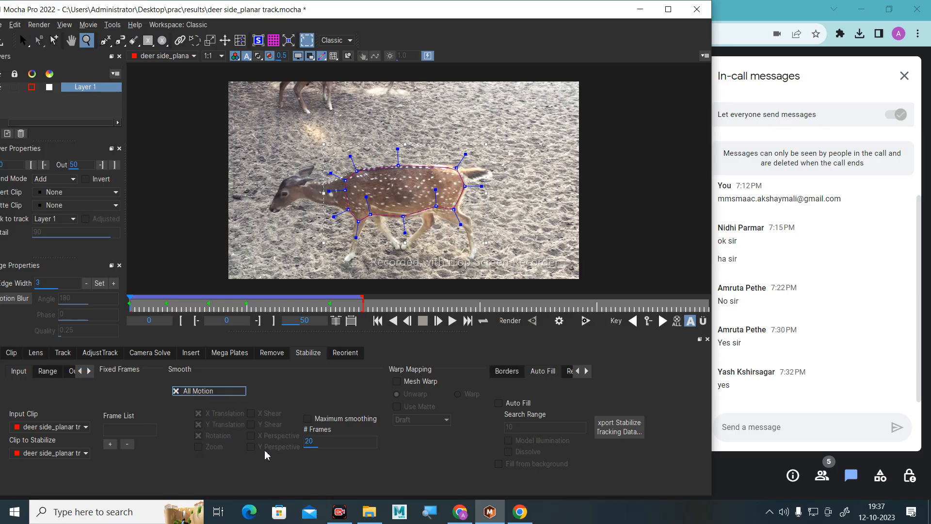
{"action": "left_click", "coordinate": [187, 395]}
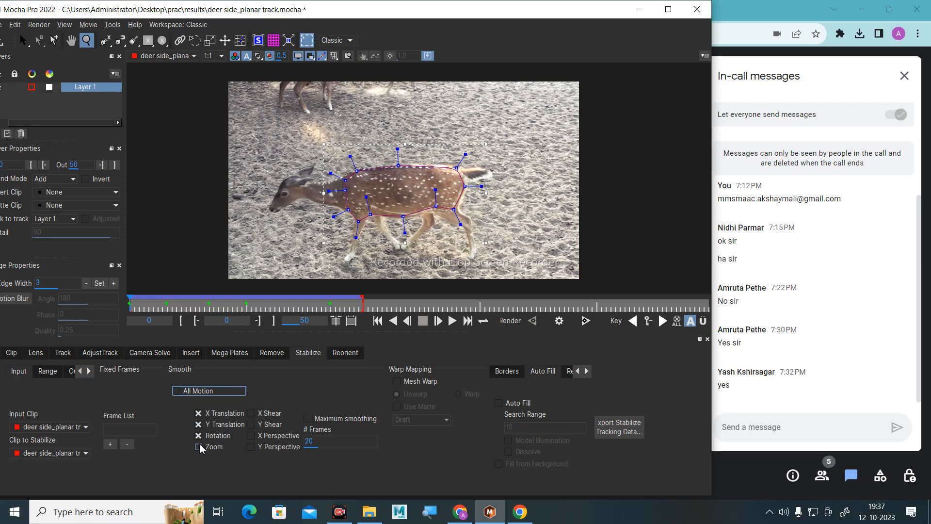
{"action": "left_click", "coordinate": [199, 448]}
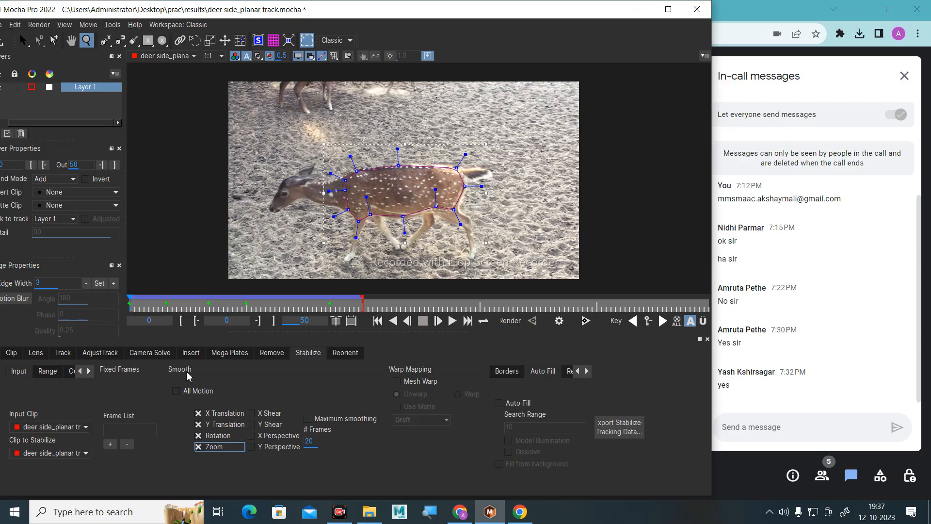
{"action": "left_click", "coordinate": [585, 321]}
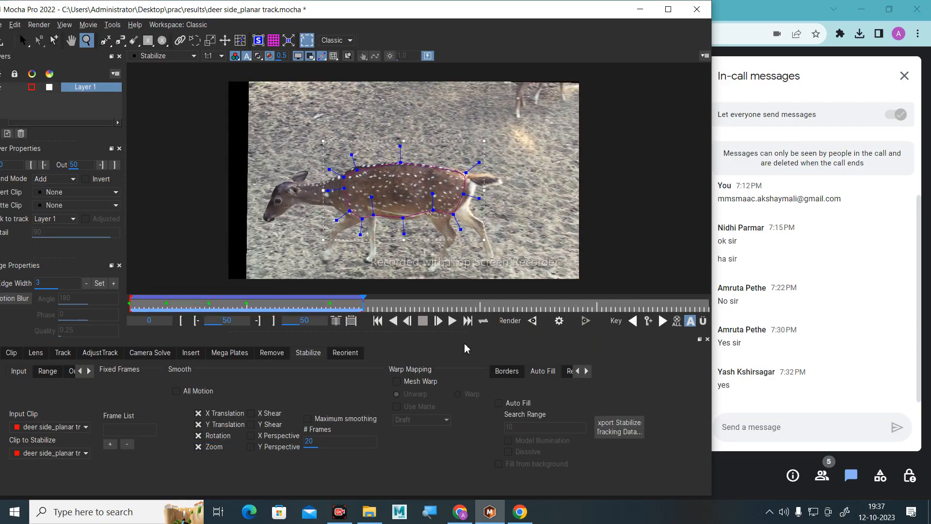
Play the stabilized render from the start, stop it, and scrub back to the first frame.
{"action": "left_click", "coordinate": [378, 321]}
{"action": "left_click", "coordinate": [452, 320]}
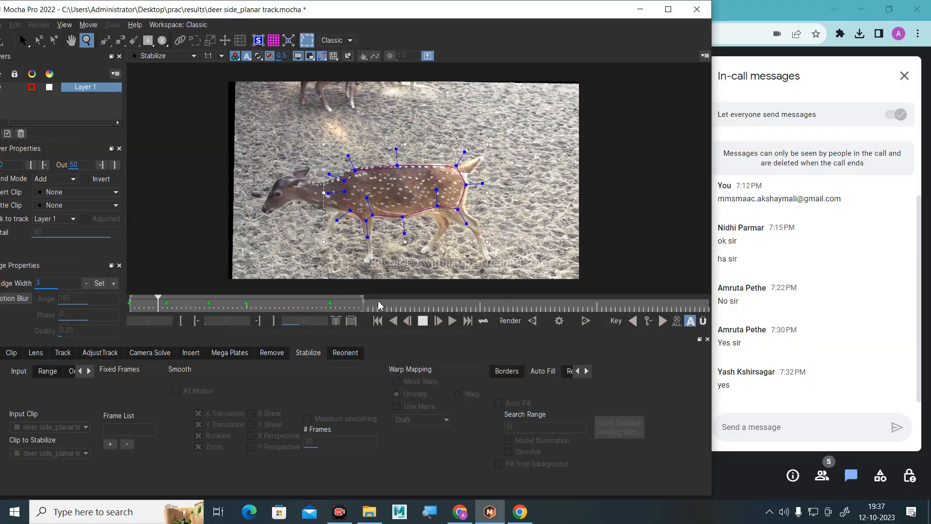
{"action": "left_click", "coordinate": [423, 321]}
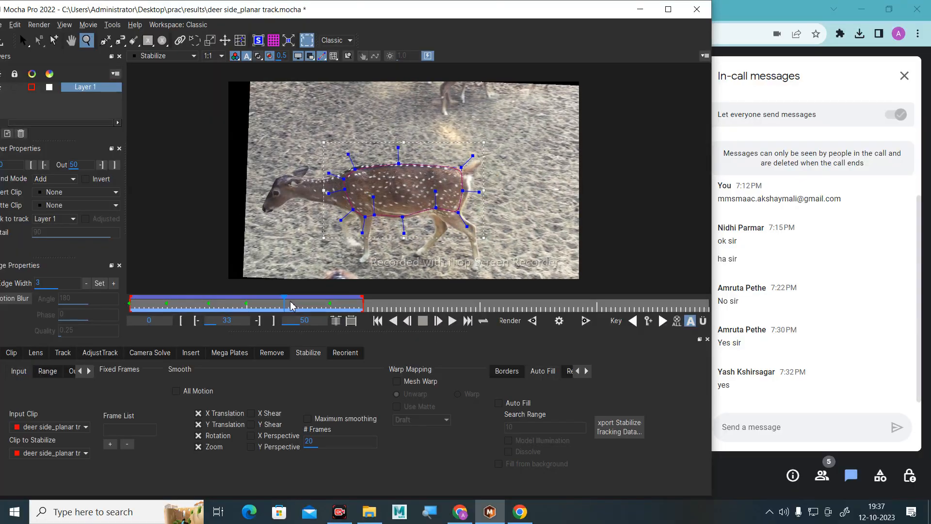
{"action": "left_click_drag", "start_coordinate": [286, 304], "coordinate": [110, 306]}
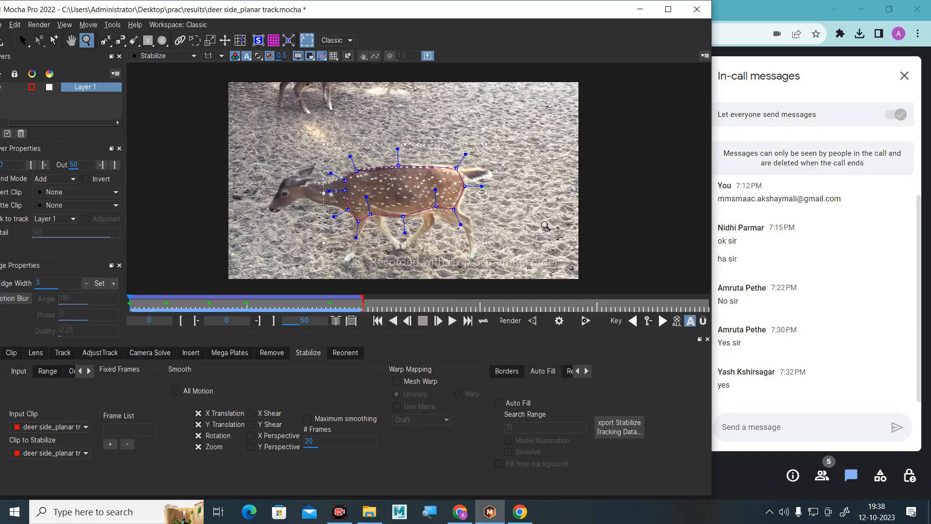
Review the export formats for stabilized tracking data, including After Effects CC Power Pin, and close the dialog without saving.
{"action": "left_click", "coordinate": [624, 433]}
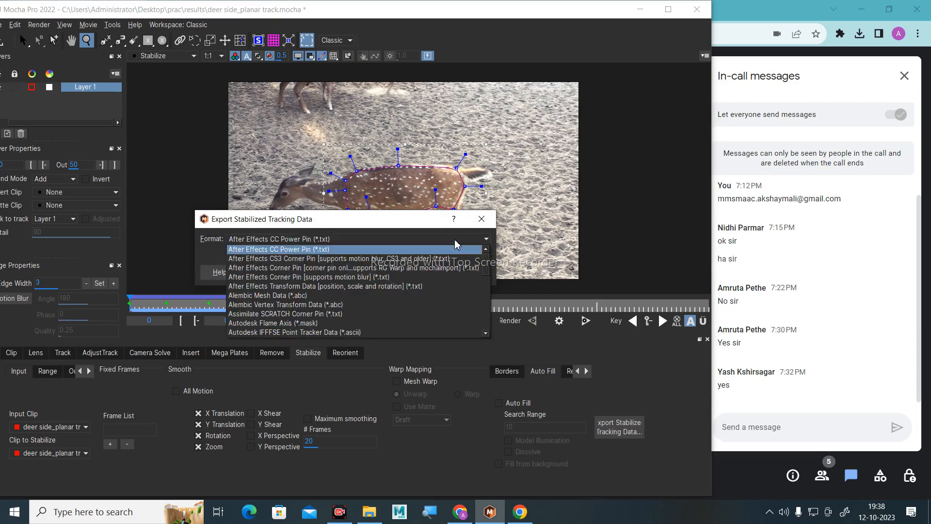
{"action": "left_click", "coordinate": [343, 249]}
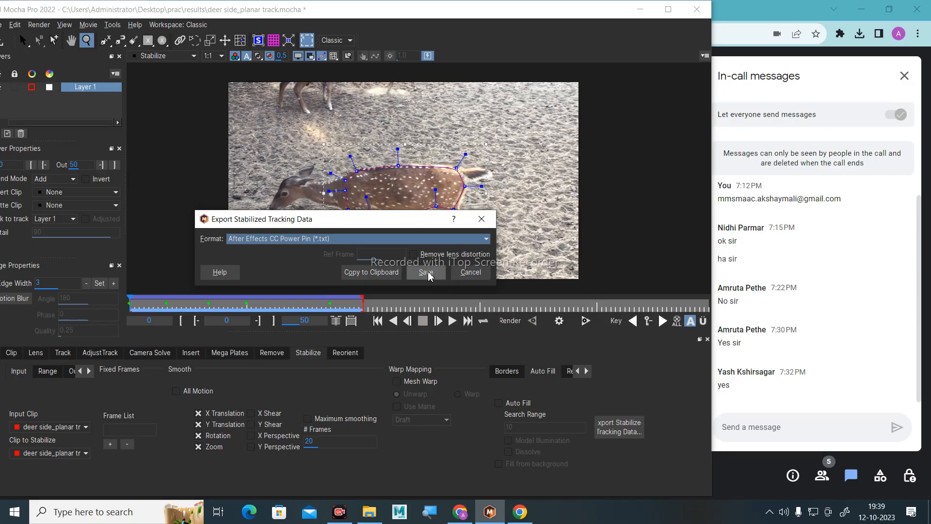
{"action": "left_click", "coordinate": [482, 218]}
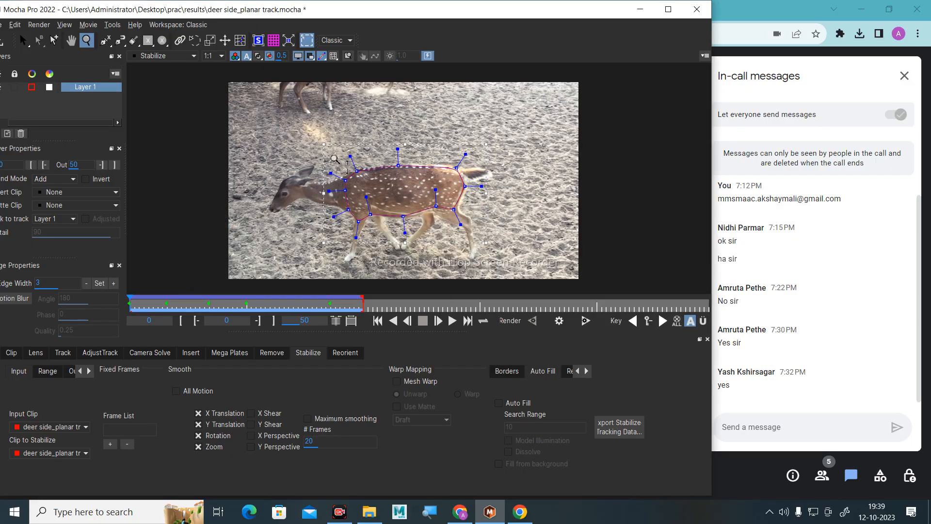
Replay the render stabilized for translation, rotation and zoom, and return to the first frame.
{"action": "left_click", "coordinate": [452, 321]}
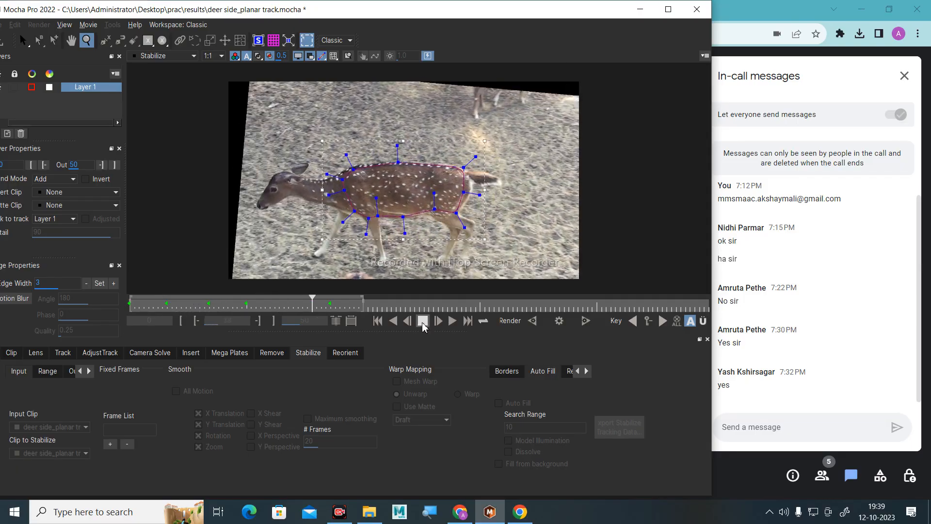
{"action": "left_click", "coordinate": [423, 322]}
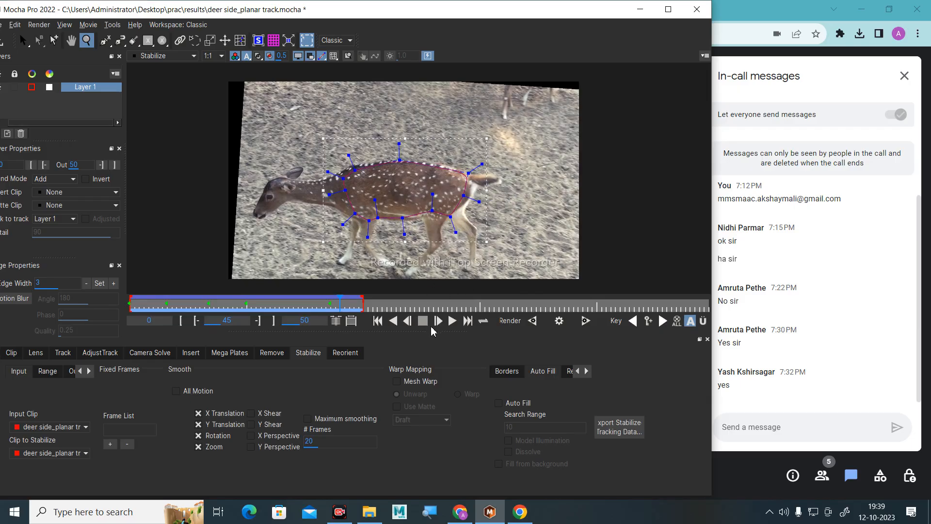
{"action": "left_click", "coordinate": [378, 321]}
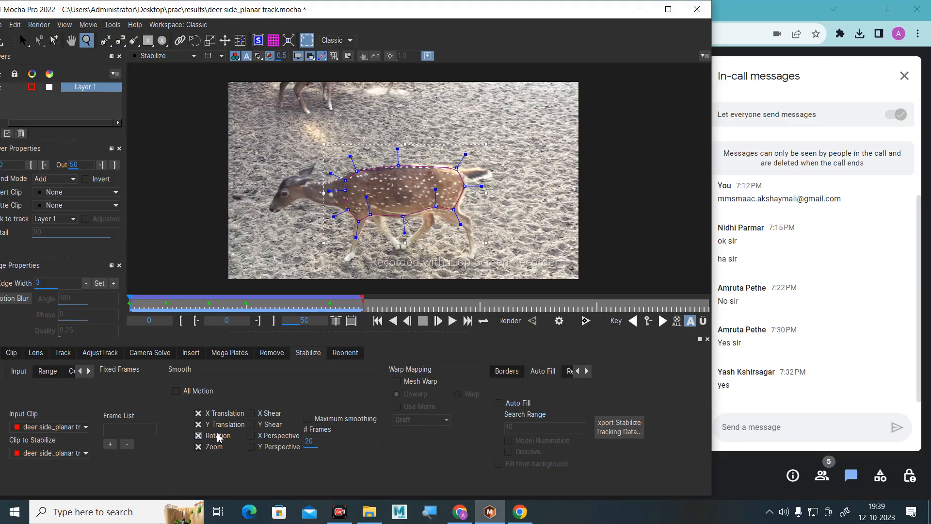
Turn off Zoom and Rotation smoothing, render the stabilization with only X and Y Translation, and play it.
{"action": "left_click", "coordinate": [199, 447]}
{"action": "left_click", "coordinate": [200, 436]}
{"action": "left_click", "coordinate": [586, 322]}
{"action": "left_click", "coordinate": [453, 322]}
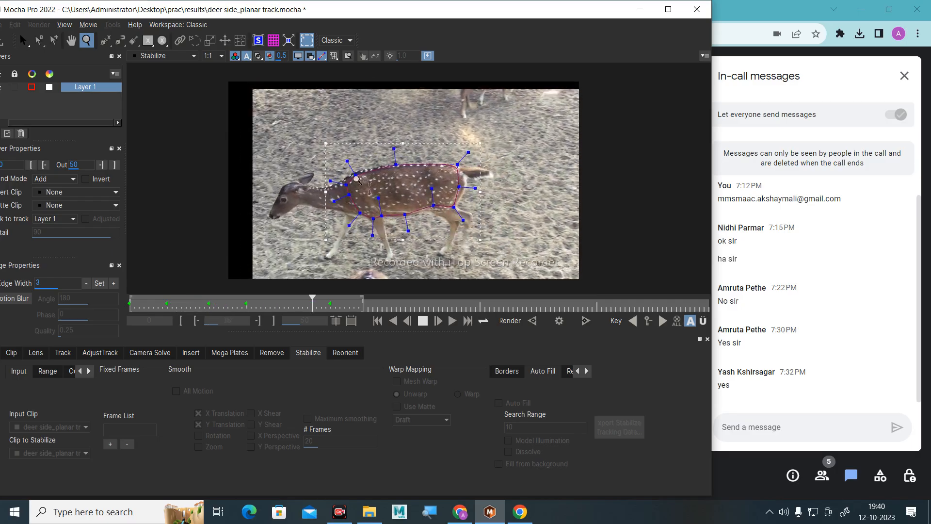
{"action": "left_click", "coordinate": [421, 325]}
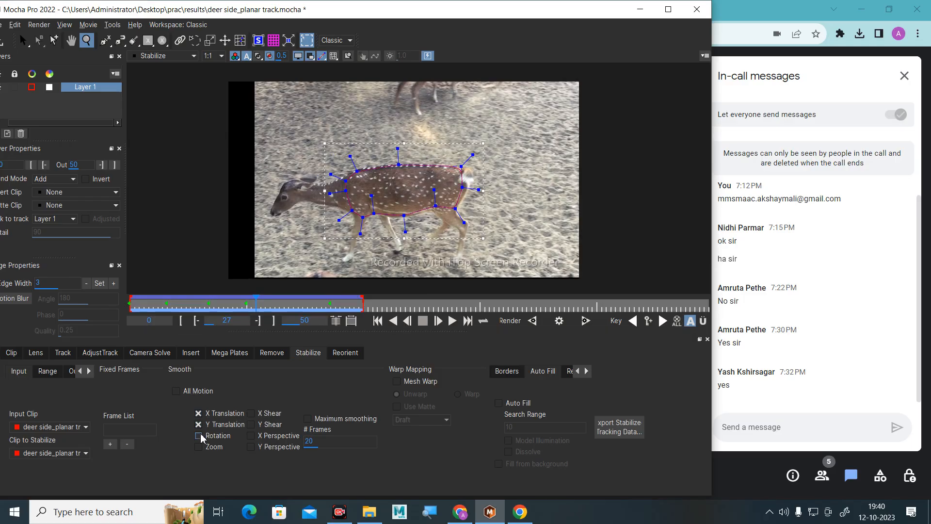
Smooth only Rotation by turning off X and Y Translation, and render the stabilization from the first frame.
{"action": "left_click", "coordinate": [205, 413]}
{"action": "left_click", "coordinate": [206, 425]}
{"action": "left_click", "coordinate": [209, 436]}
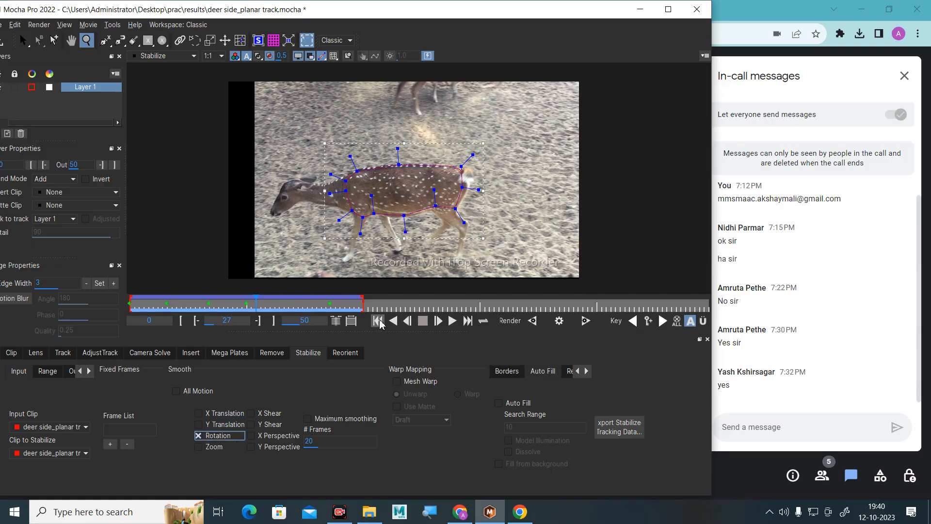
{"action": "left_click", "coordinate": [378, 321]}
{"action": "left_click", "coordinate": [589, 322]}
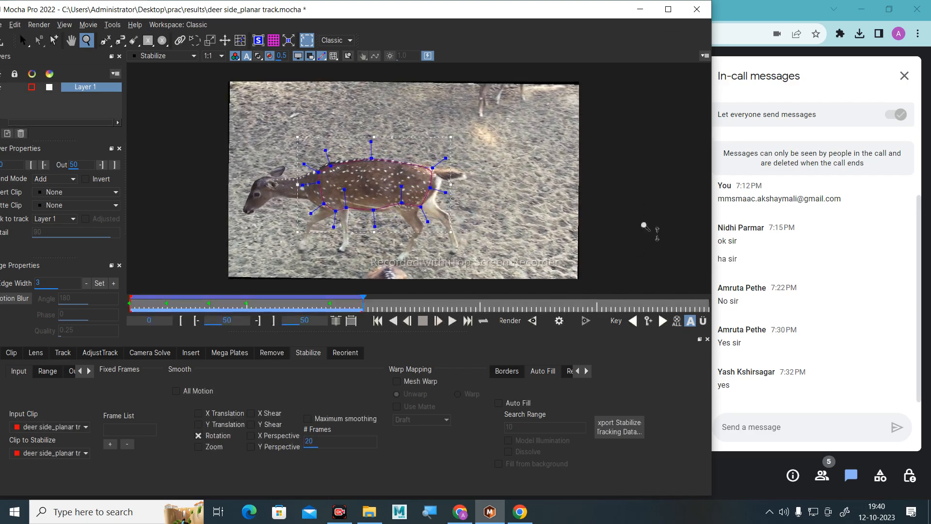
Play the rotation-only stabilized render from the first frame and stop it.
{"action": "left_click", "coordinate": [378, 321]}
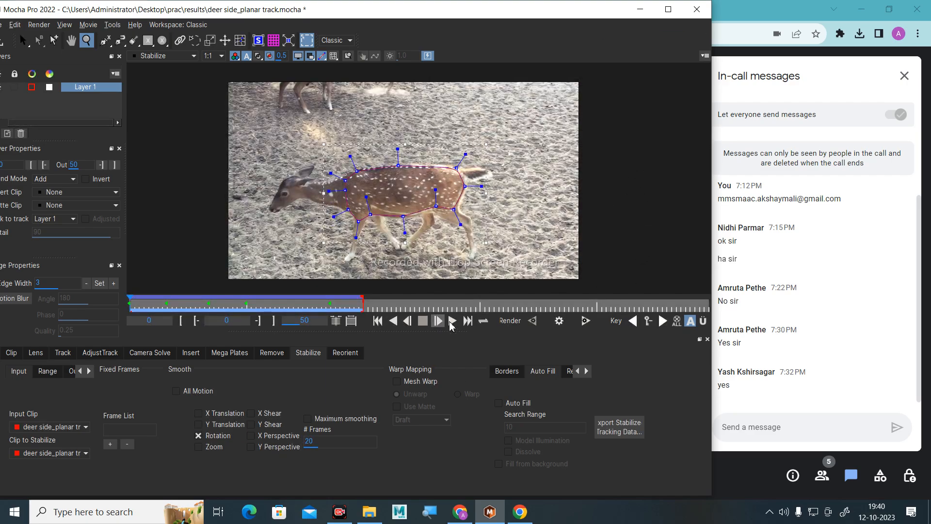
{"action": "left_click", "coordinate": [453, 321]}
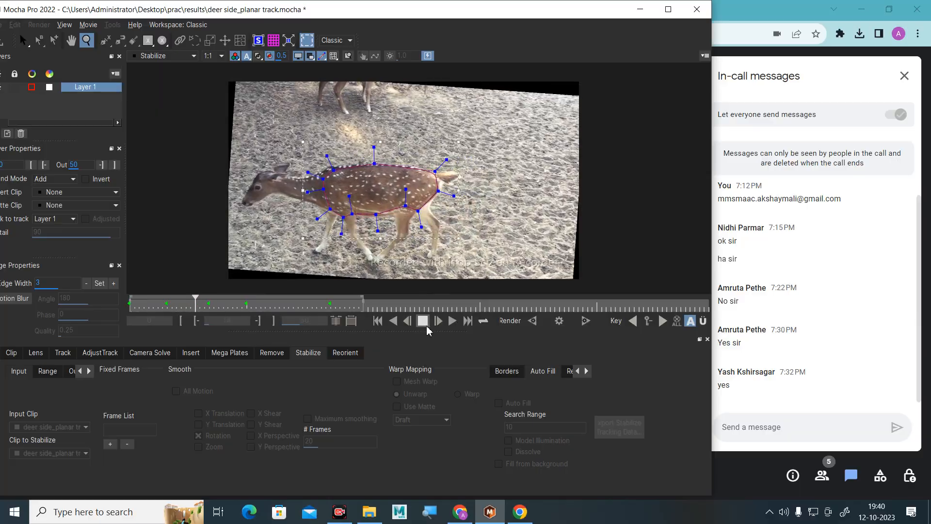
{"action": "left_click", "coordinate": [423, 321]}
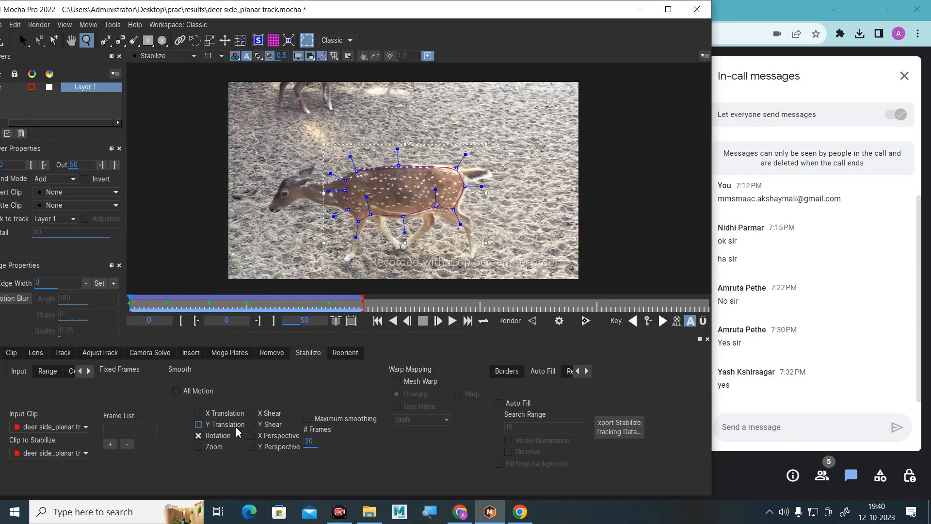
Switch the smoothed motion from Rotation to Zoom only and render the stabilization forward.
{"action": "left_click", "coordinate": [199, 447]}
{"action": "left_click", "coordinate": [199, 435]}
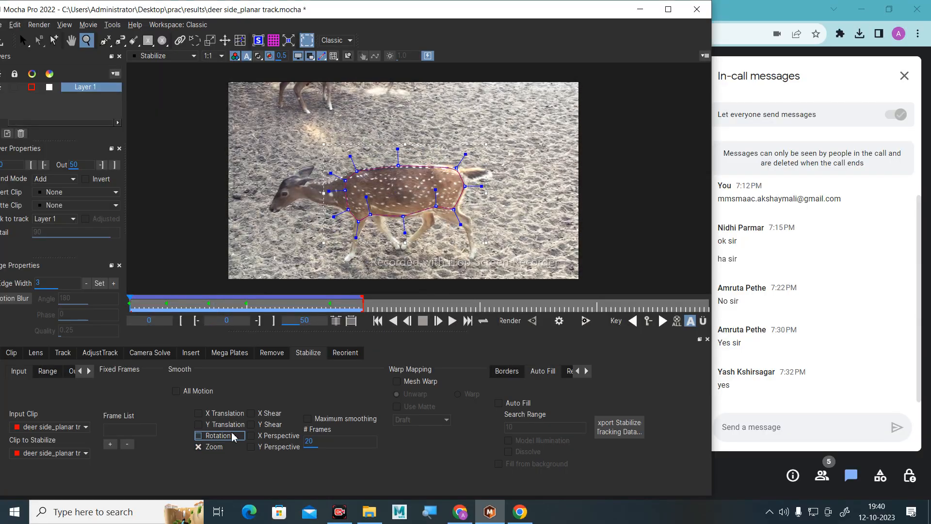
{"action": "left_click", "coordinate": [585, 321]}
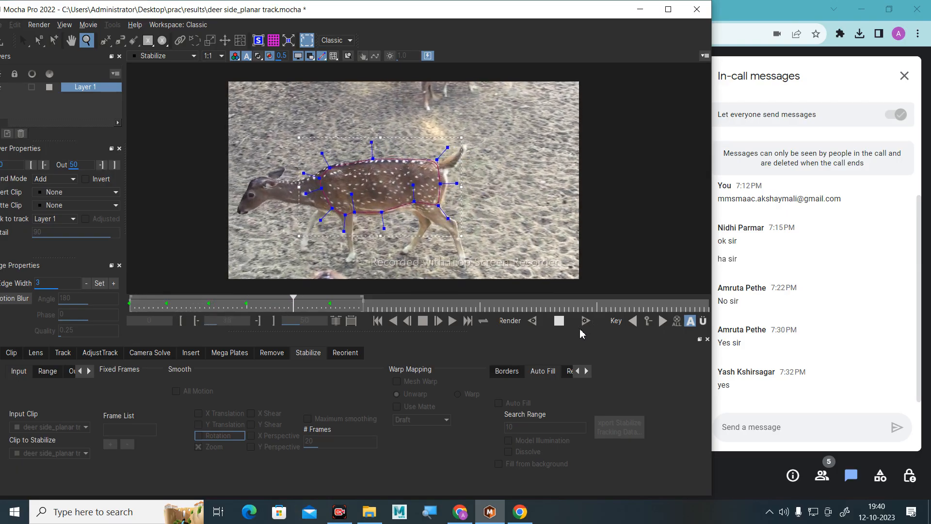
Play the zoom-only stabilized render backward and forward, stop it, and return to the first frame.
{"action": "left_click", "coordinate": [394, 322]}
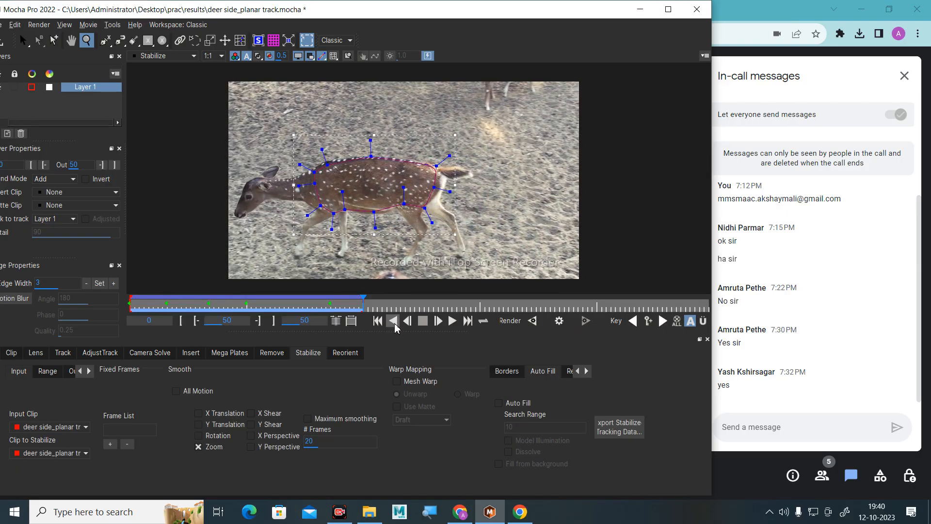
{"action": "left_click", "coordinate": [452, 322]}
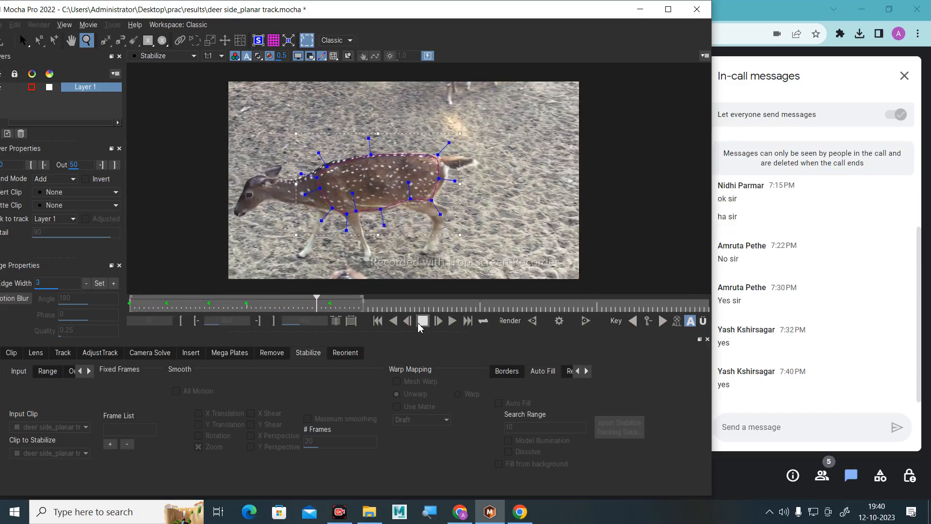
{"action": "left_click", "coordinate": [423, 321]}
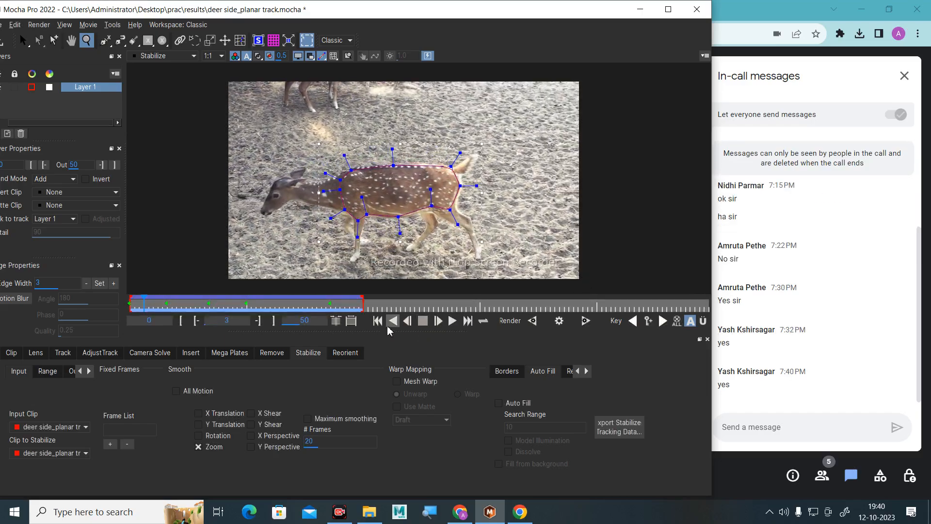
{"action": "left_click", "coordinate": [378, 321]}
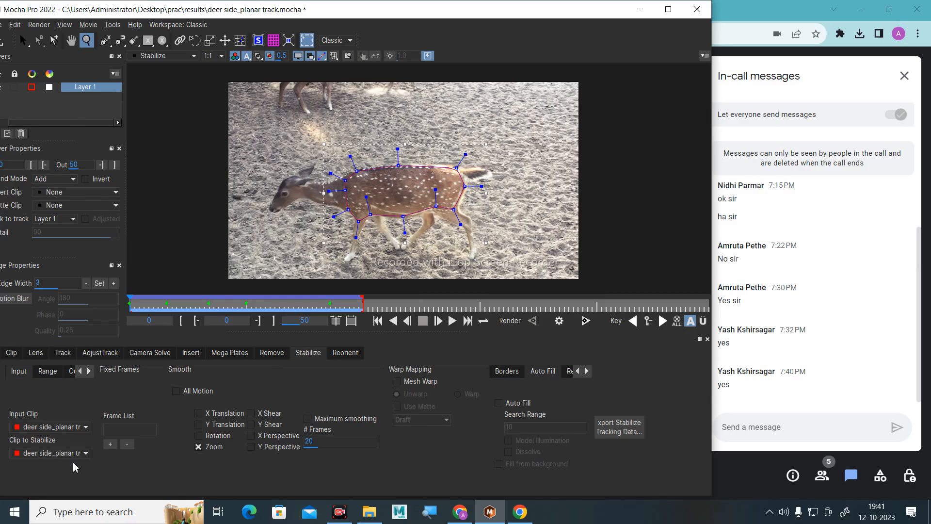
Turn off Zoom smoothing so no stabilization motion is smoothed, and deselect Layer 1.
{"action": "left_click", "coordinate": [212, 447]}
{"action": "left_click", "coordinate": [95, 92]}
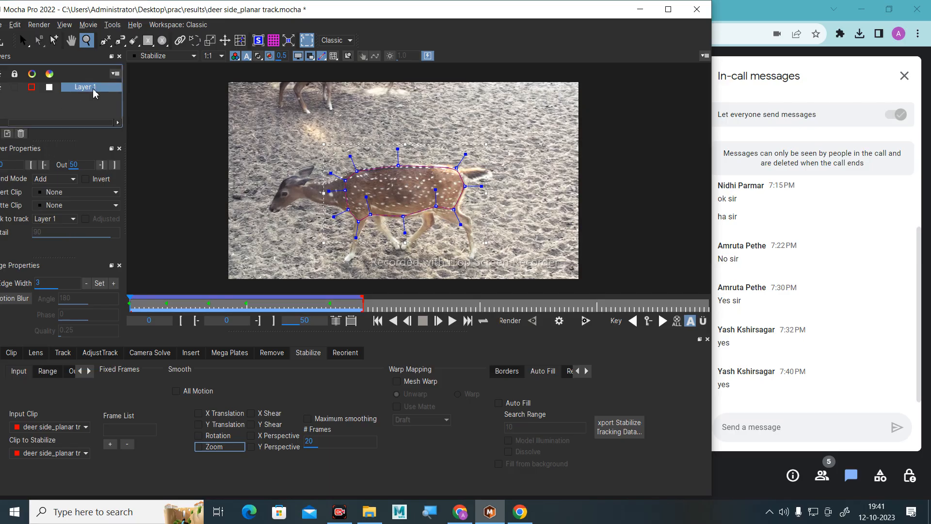
{"action": "left_click", "coordinate": [89, 115]}
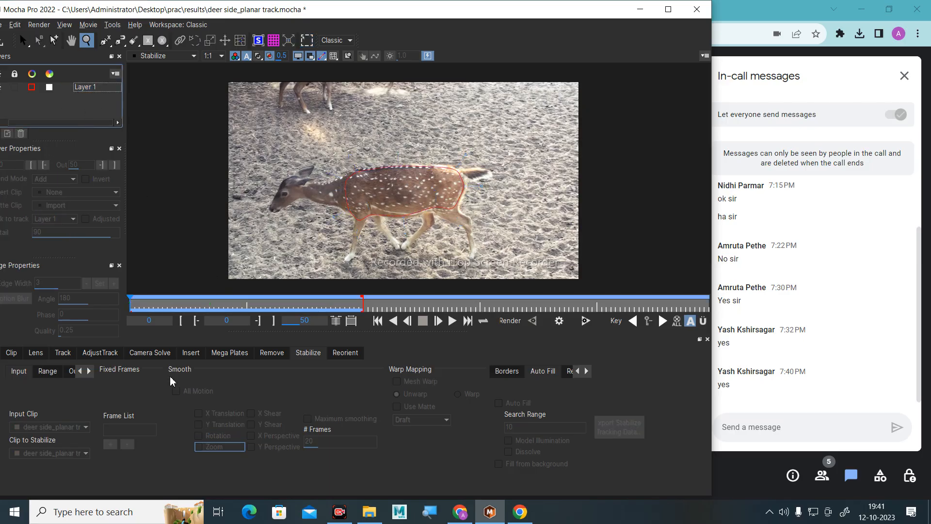
Switch to the AdjustTrack module and enlarge the view around the deer's outlined body.
{"action": "left_click", "coordinate": [106, 356]}
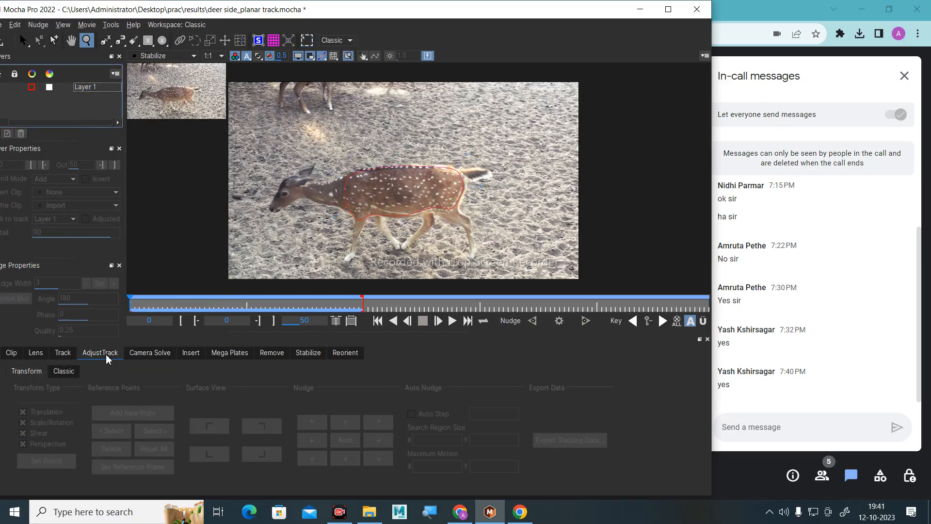
{"action": "left_click", "coordinate": [68, 358]}
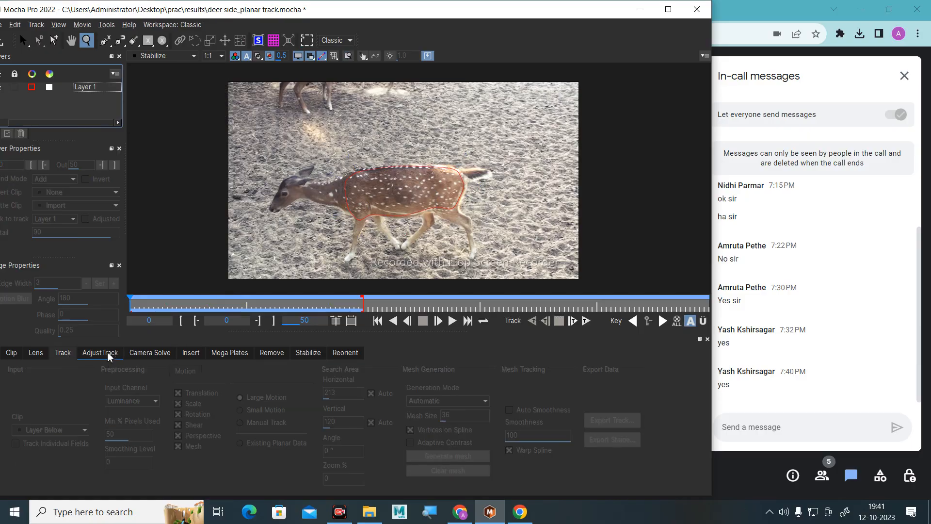
{"action": "left_click", "coordinate": [106, 354]}
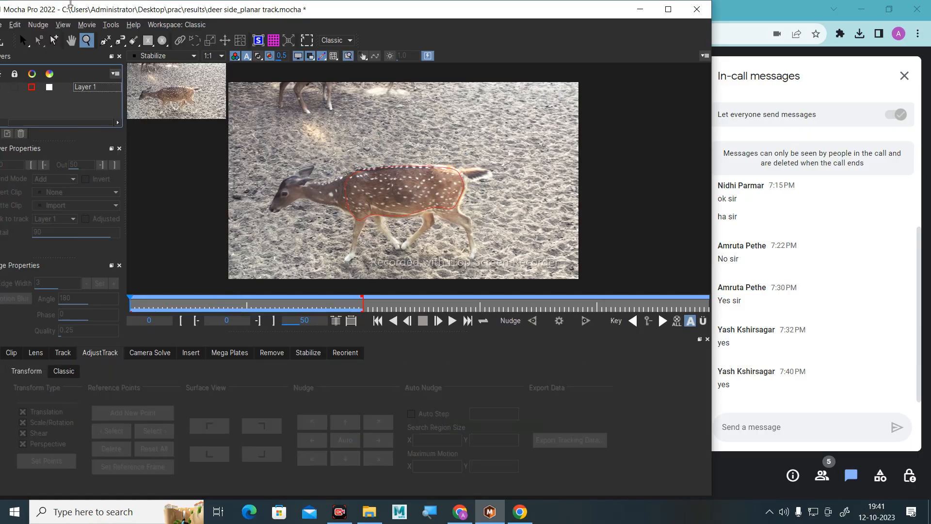
{"action": "left_click", "coordinate": [71, 40]}
{"action": "left_click_drag", "start_coordinate": [422, 194], "coordinate": [425, 187]}
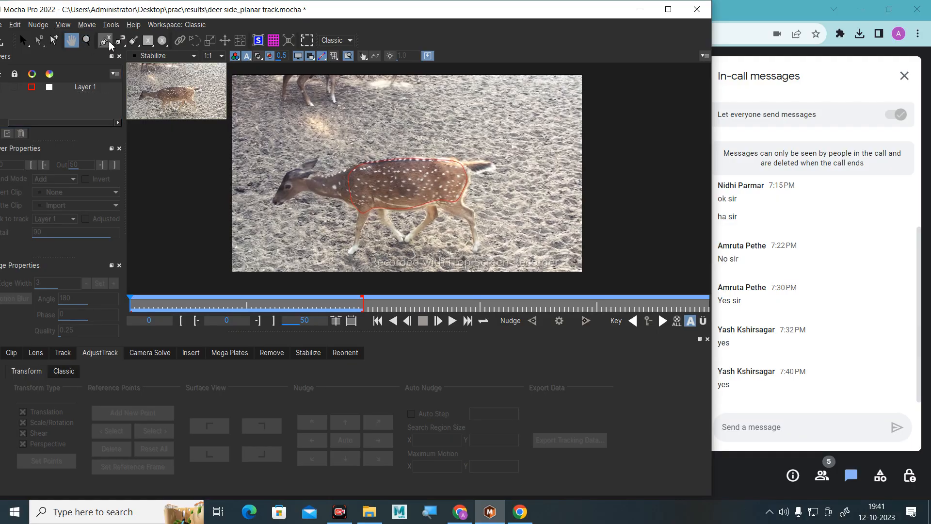
{"action": "left_click", "coordinate": [86, 40]}
{"action": "left_click_drag", "start_coordinate": [397, 213], "coordinate": [268, 131]}
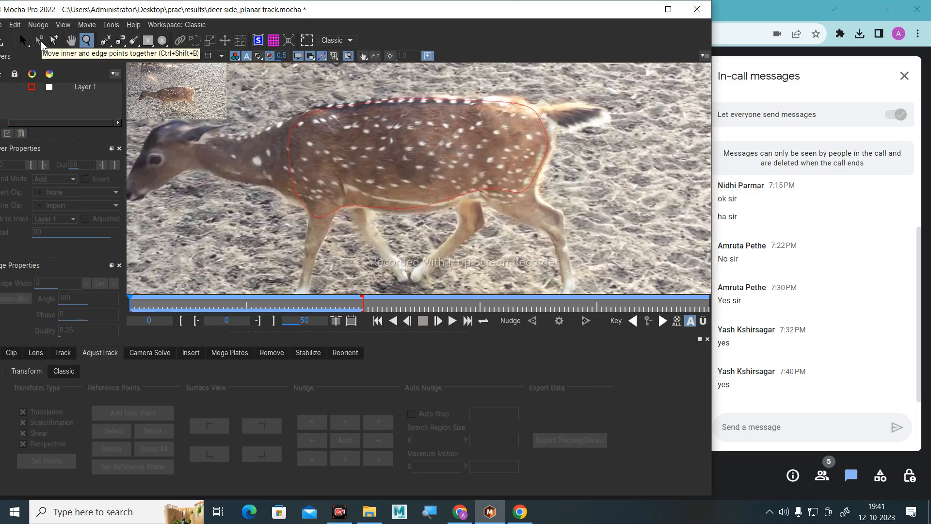
Select Layer 1 and display its classic AdjustTrack reference points on the deer's body.
{"action": "left_click", "coordinate": [75, 87]}
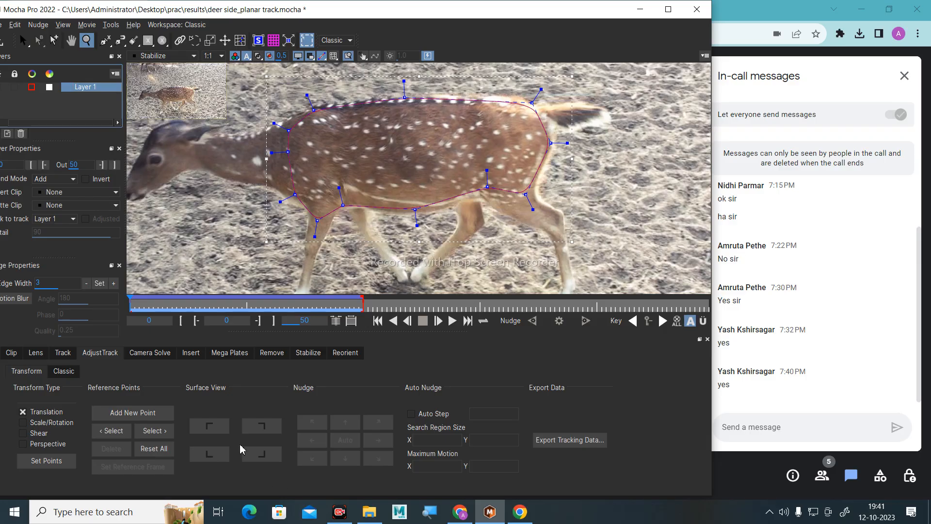
{"action": "left_click", "coordinate": [64, 372]}
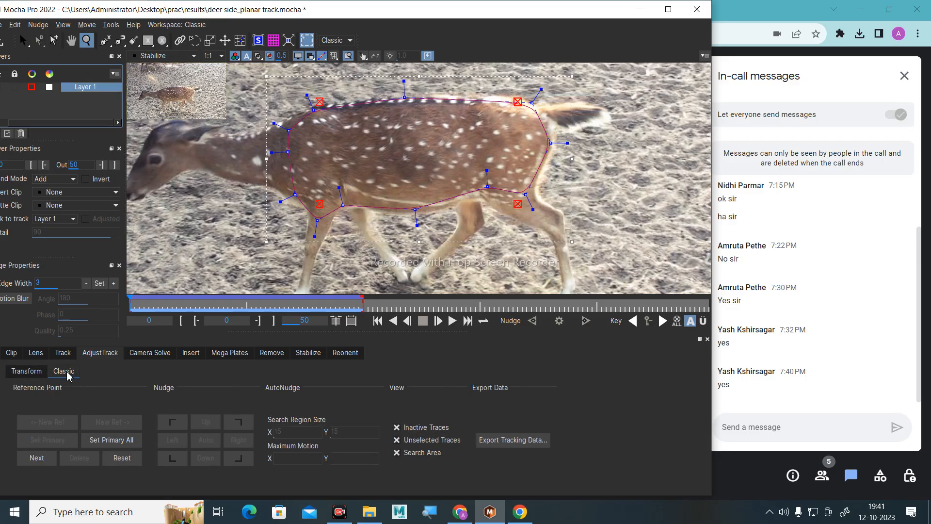
{"action": "left_click", "coordinate": [26, 371]}
{"action": "left_click", "coordinate": [64, 371]}
{"action": "left_click", "coordinate": [41, 376]}
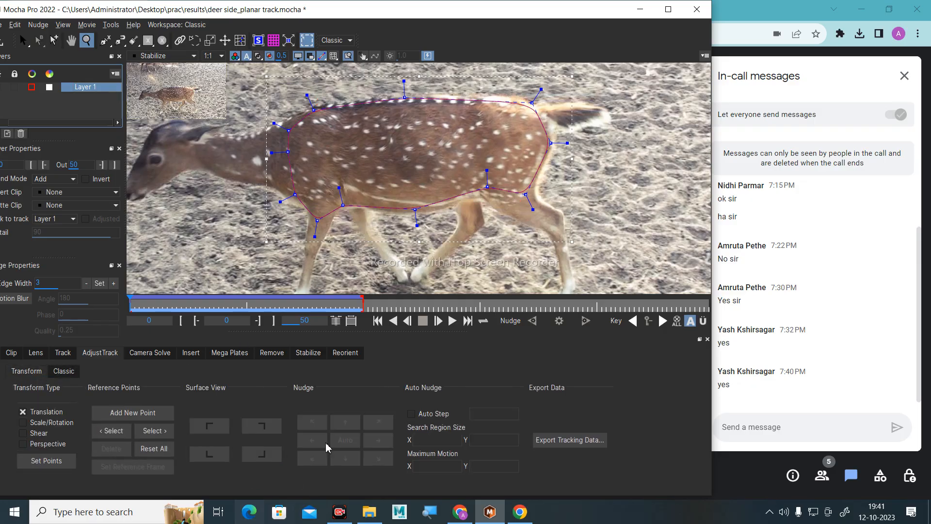
{"action": "left_click", "coordinate": [64, 371]}
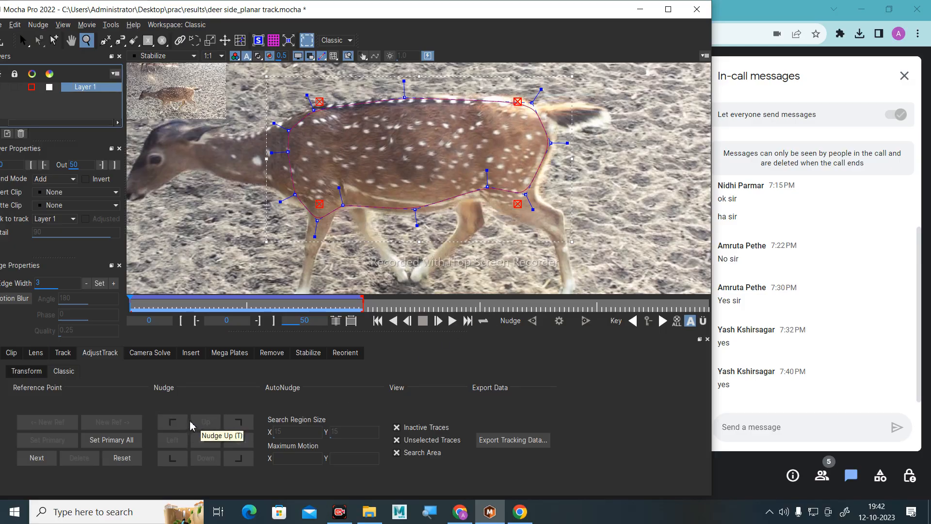
Make the reference point at the body's upper-left corner active, followed by the one at the upper-right corner.
{"action": "left_click", "coordinate": [23, 39]}
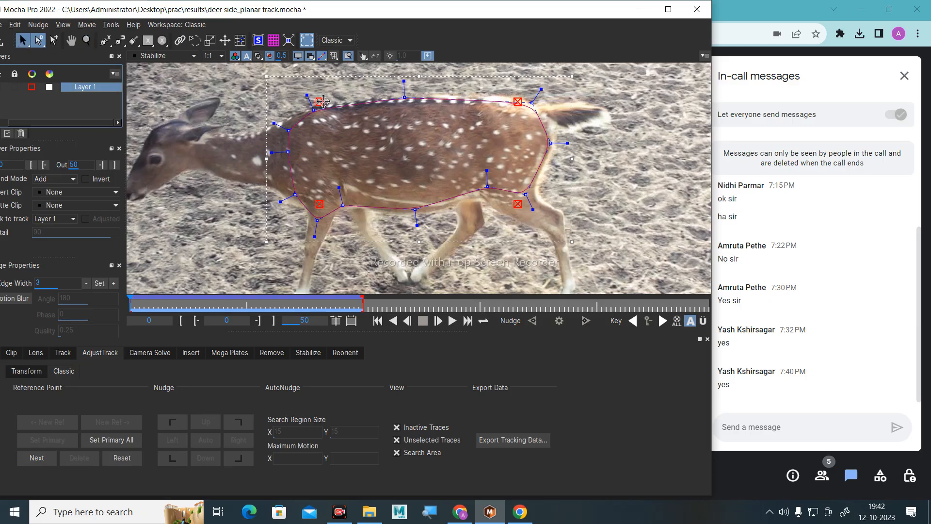
{"action": "left_click", "coordinate": [388, 132]}
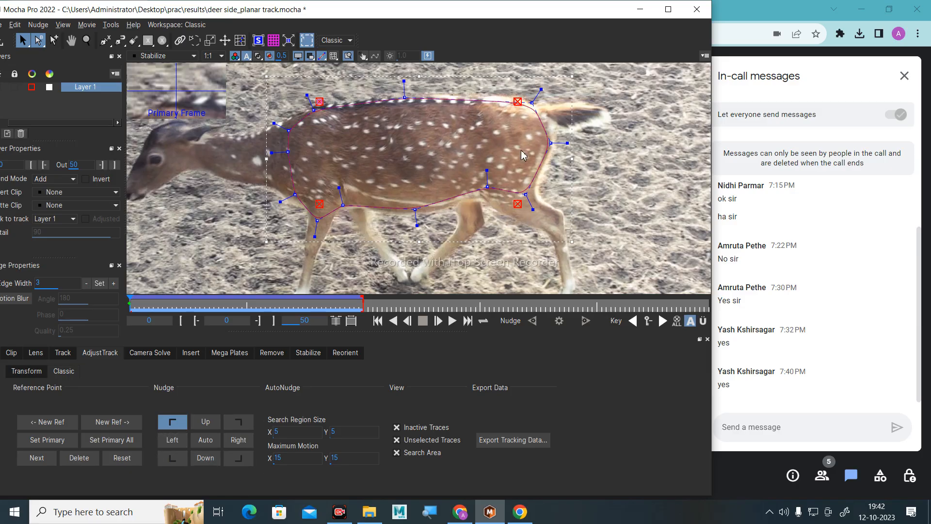
{"action": "left_click", "coordinate": [524, 194]}
{"action": "left_click", "coordinate": [244, 421]}
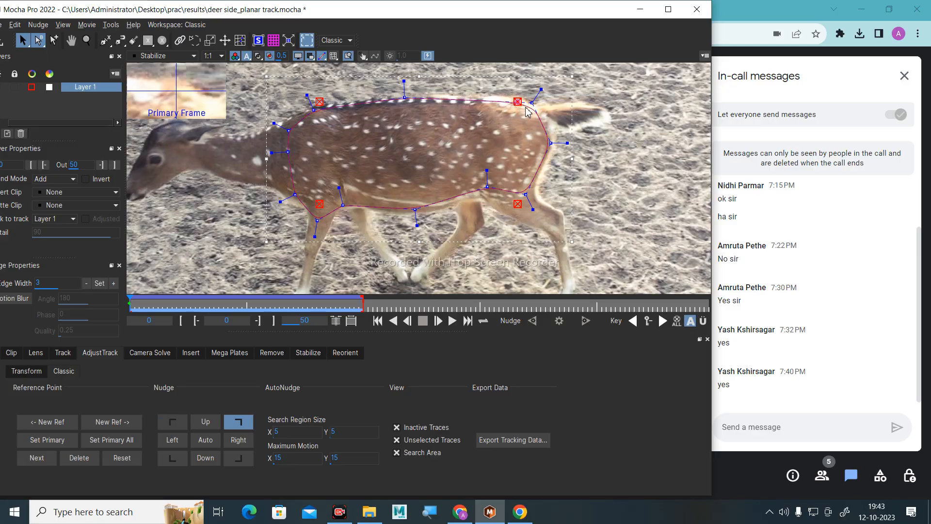
Examine up close how the reference points sit along the deer's back, belly and legs.
{"action": "left_click", "coordinate": [86, 40]}
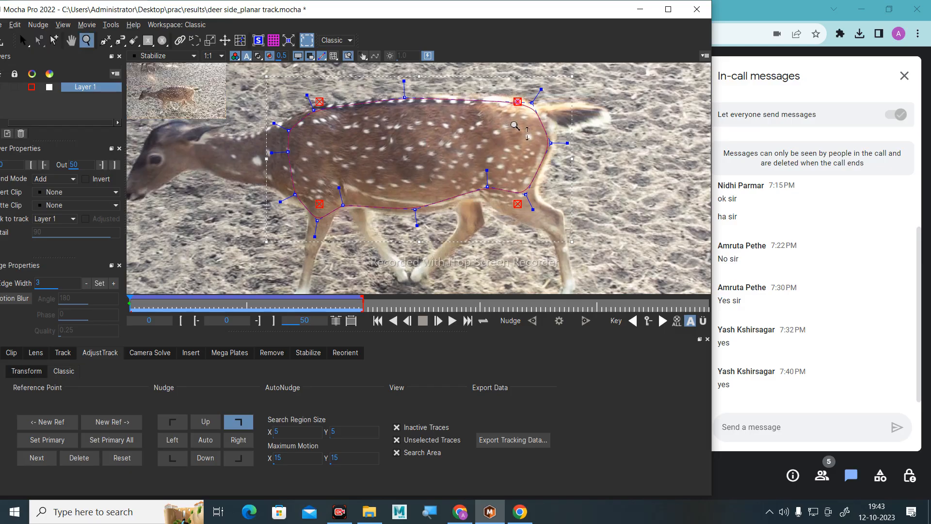
{"action": "left_click", "coordinate": [518, 83]}
{"action": "left_click_drag", "start_coordinate": [518, 84], "coordinate": [550, 97]}
{"action": "key", "text": "x"}
{"action": "key", "text": "z"}
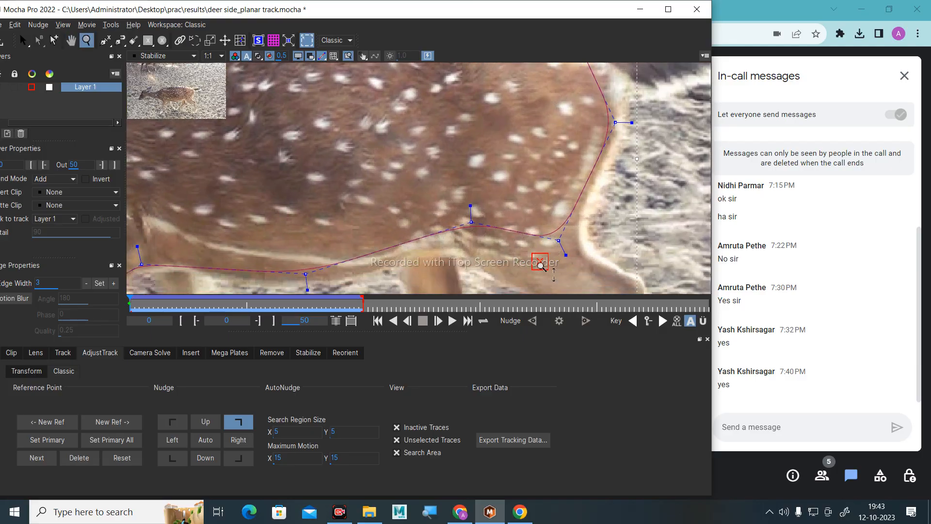
{"action": "key", "text": "x"}
{"action": "left_click_drag", "start_coordinate": [550, 262], "coordinate": [343, 227]}
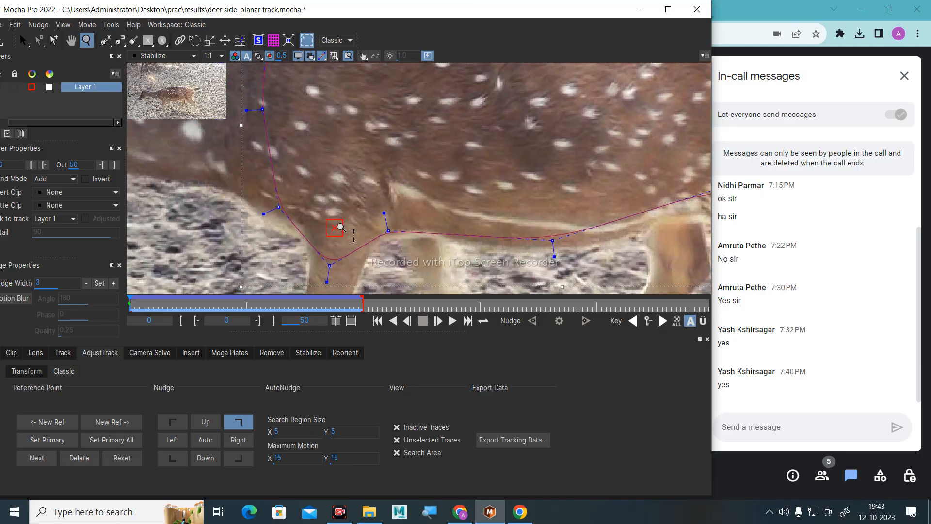
{"action": "left_click_drag", "start_coordinate": [356, 298], "coordinate": [540, 362]}
{"action": "key", "text": "z"}
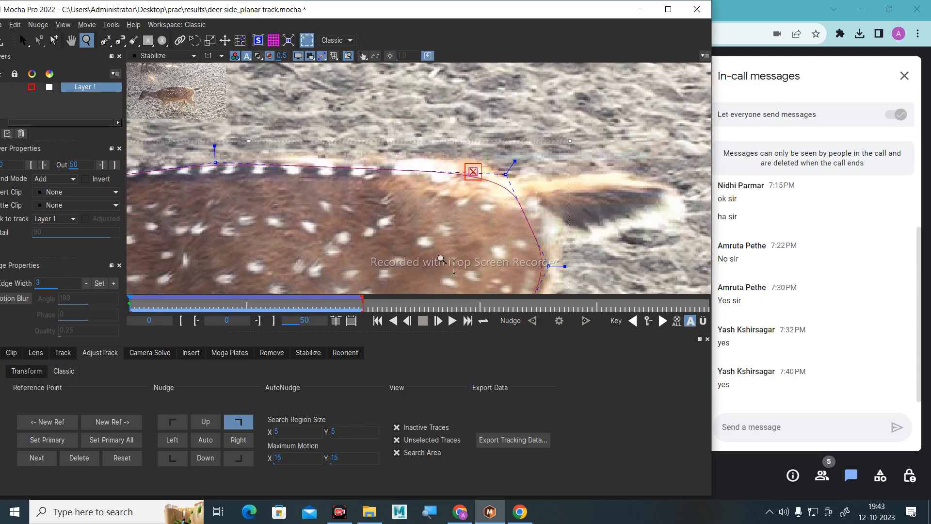
{"action": "scroll", "coordinate": [475, 186], "scroll_direction": "down", "scroll_amount": 2}
{"action": "key", "text": "x"}
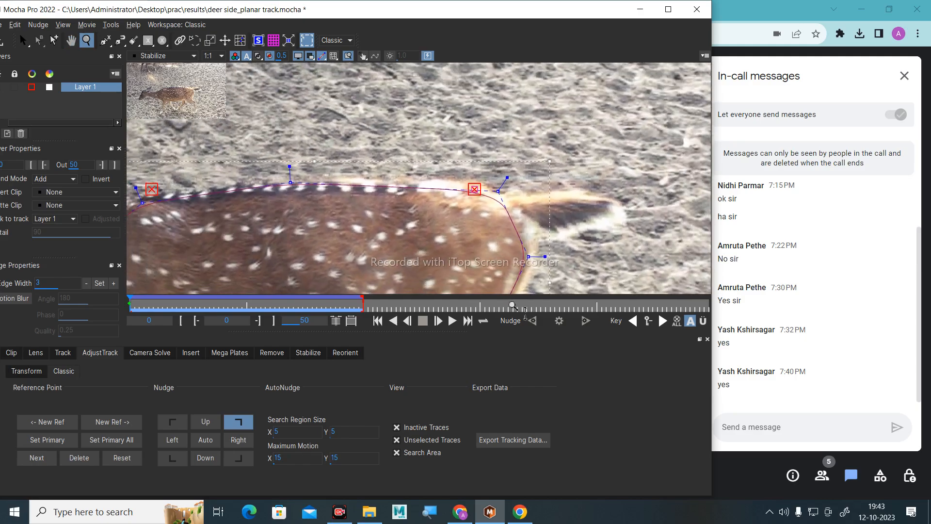
{"action": "left_click_drag", "start_coordinate": [484, 220], "coordinate": [528, 103]}
{"action": "key", "text": "z"}
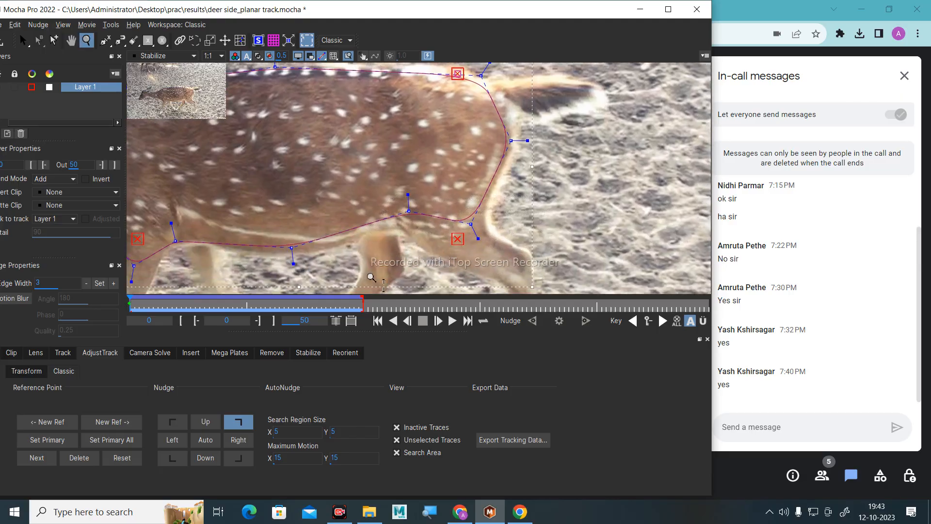
Nudge the reference point at the body's lower-right corner slightly up and show the layer's planar surface.
{"action": "left_click", "coordinate": [240, 461]}
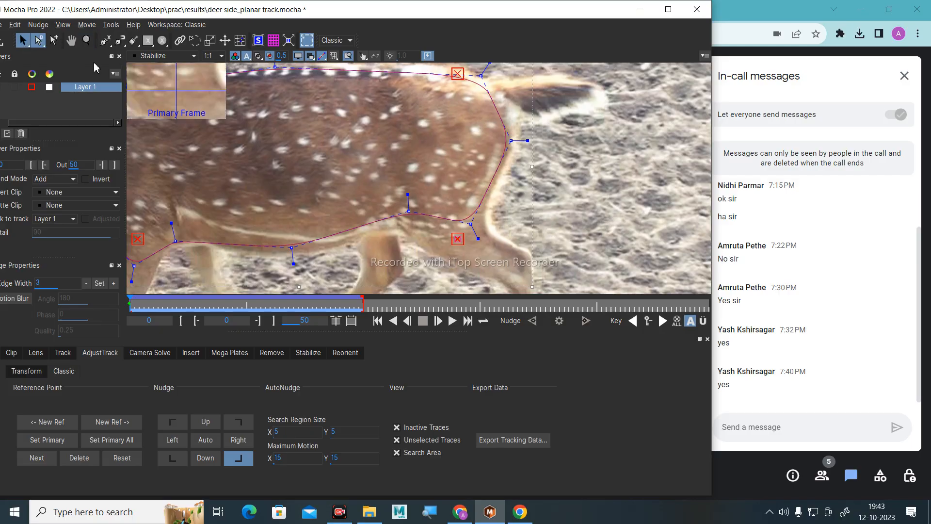
{"action": "left_click", "coordinate": [23, 40]}
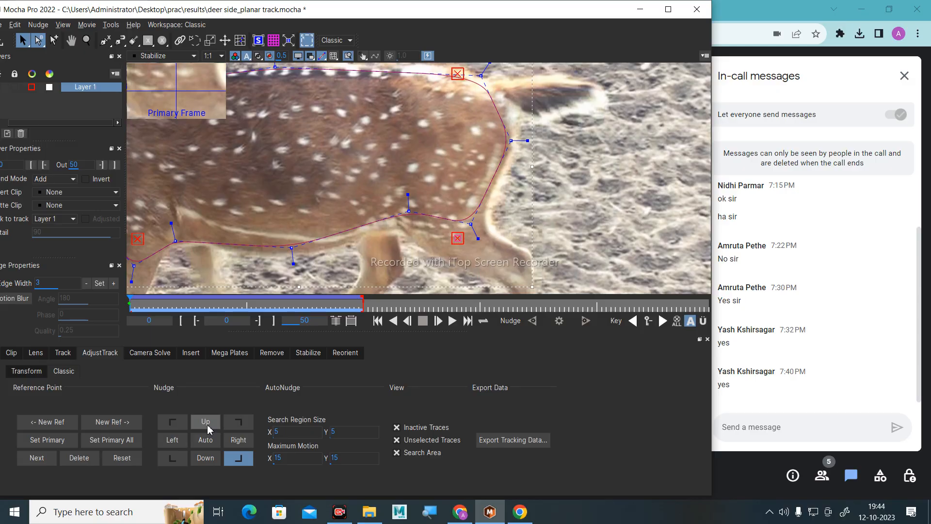
{"action": "left_click", "coordinate": [259, 40]}
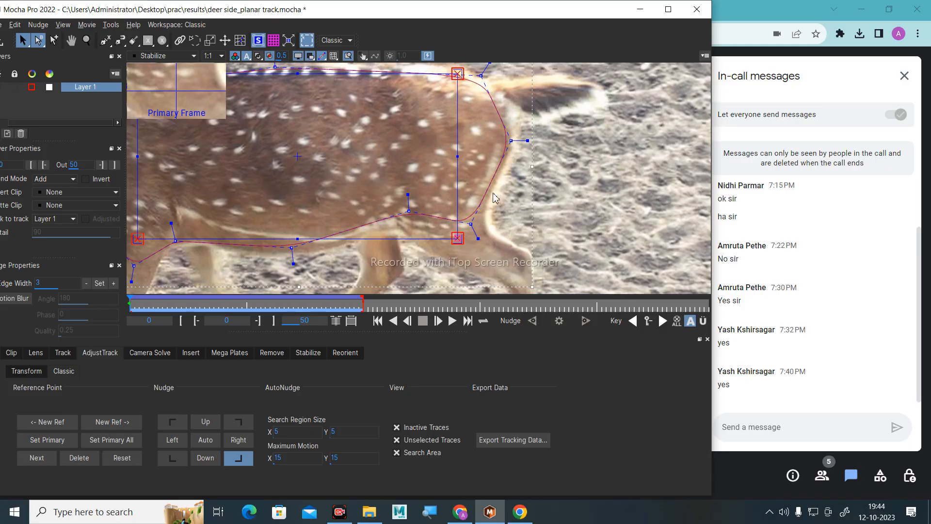
{"action": "left_click", "coordinate": [86, 41]}
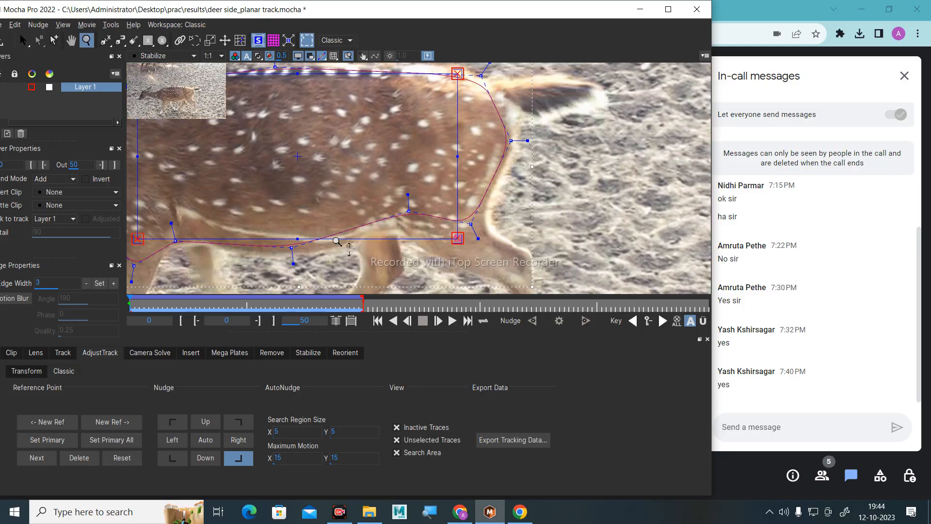
{"action": "left_click_drag", "start_coordinate": [344, 219], "coordinate": [438, 262]}
{"action": "key", "text": "x"}
{"action": "left_click_drag", "start_coordinate": [209, 171], "coordinate": [333, 170]}
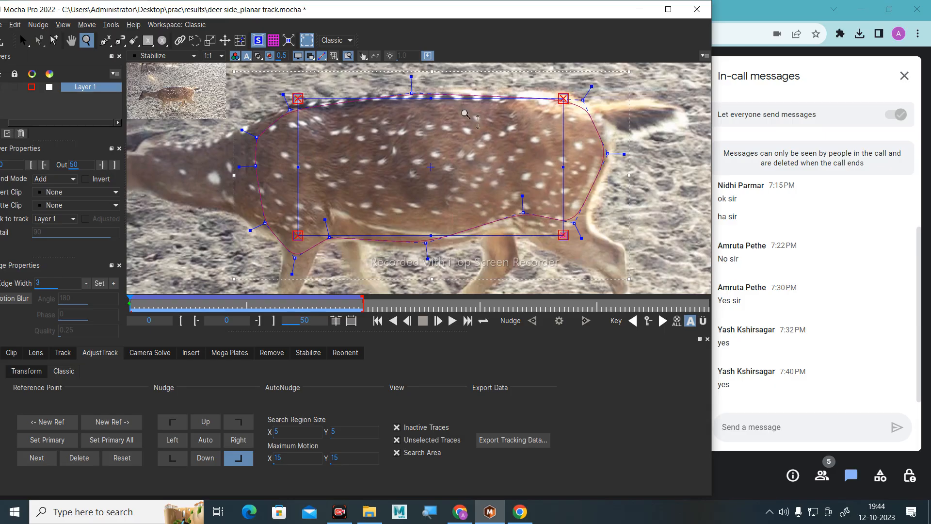
Set Layer 1's insert clip to Grid8x8.
{"action": "left_click", "coordinate": [78, 192]}
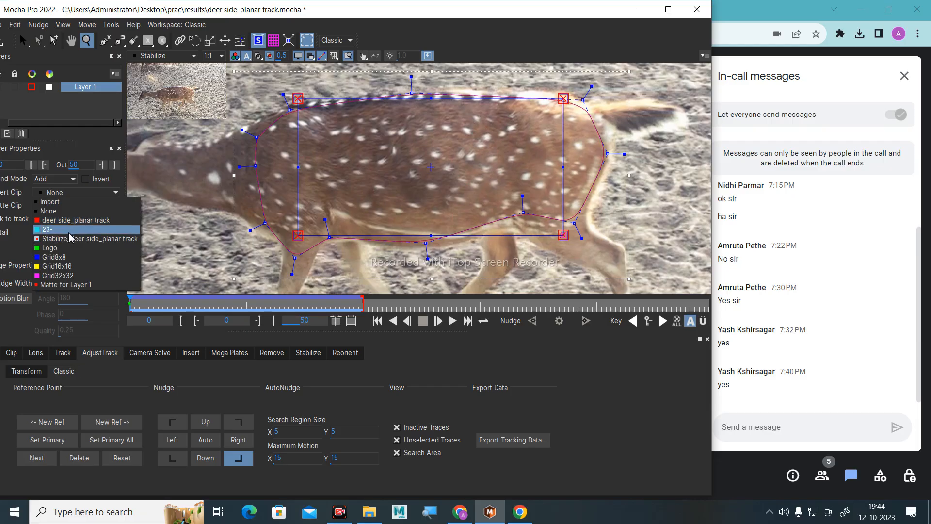
{"action": "left_click", "coordinate": [71, 249]}
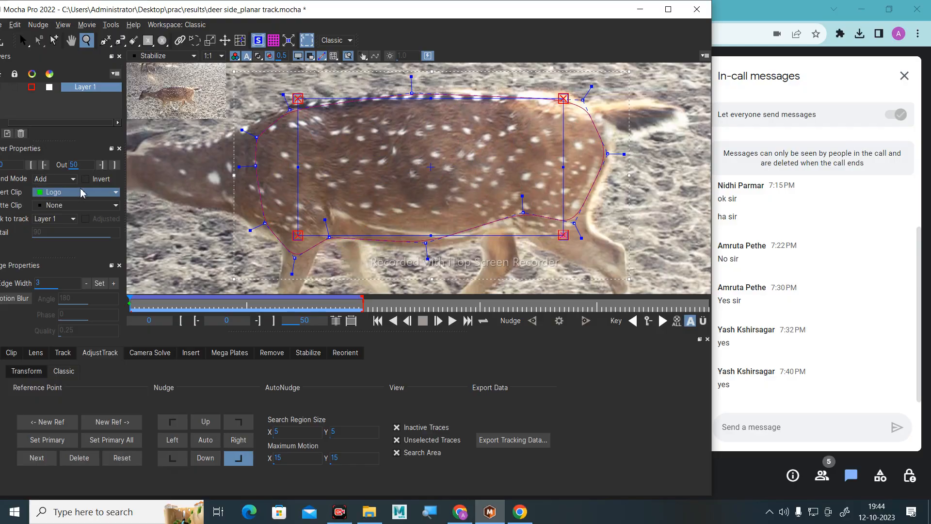
{"action": "left_click", "coordinate": [72, 219]}
{"action": "left_click", "coordinate": [71, 223]}
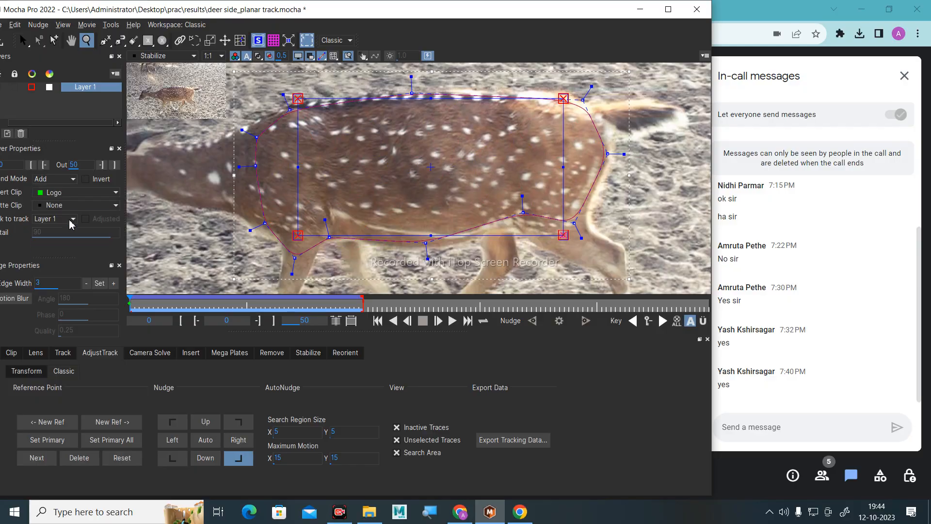
{"action": "left_click", "coordinate": [69, 195]}
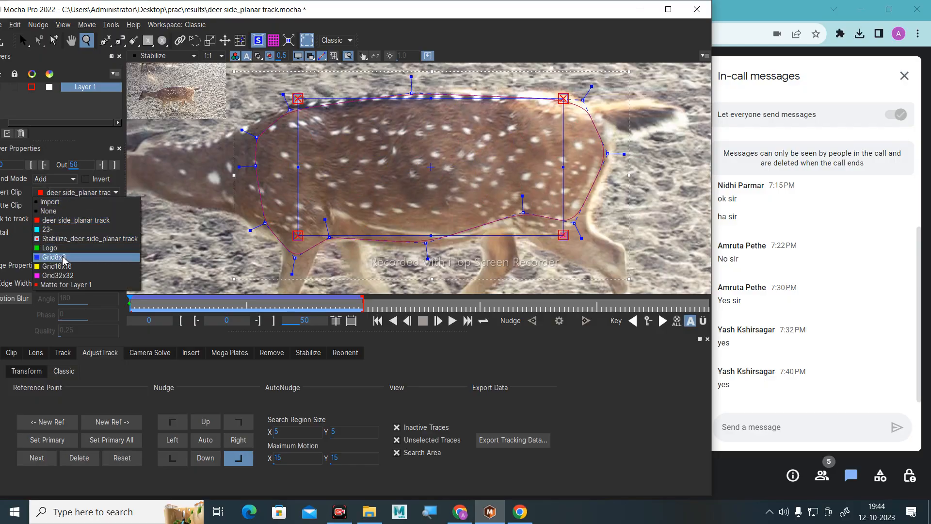
{"action": "left_click", "coordinate": [64, 257]}
{"action": "left_click", "coordinate": [66, 194]}
Redisplay the planar surface, nudge the lower-right reference point further up and reselect Layer 1.
{"action": "left_click", "coordinate": [266, 47]}
{"action": "left_click", "coordinate": [258, 42]}
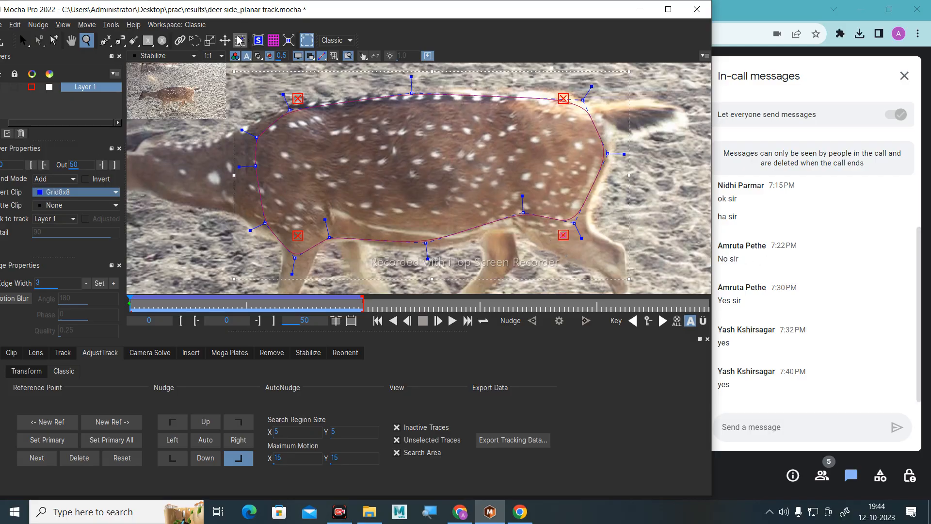
{"action": "left_click", "coordinate": [259, 40]}
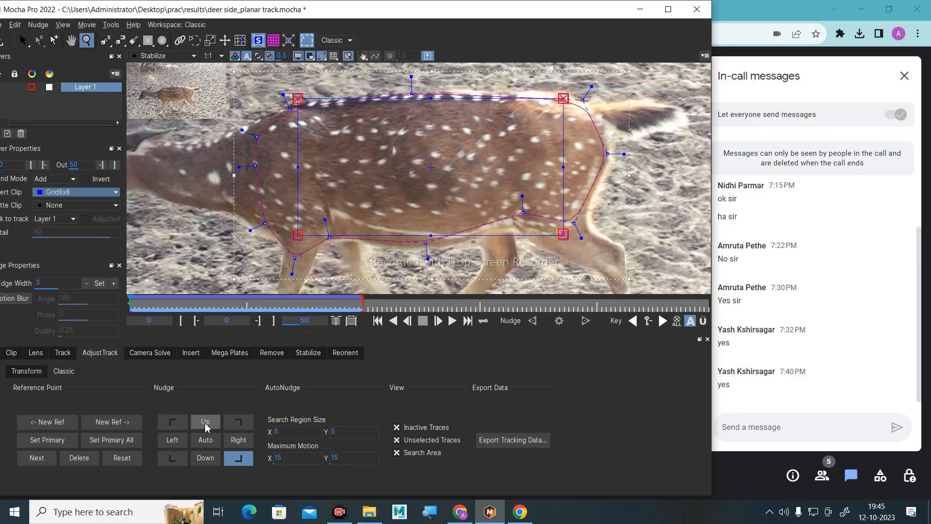
{"action": "left_click", "coordinate": [23, 41]}
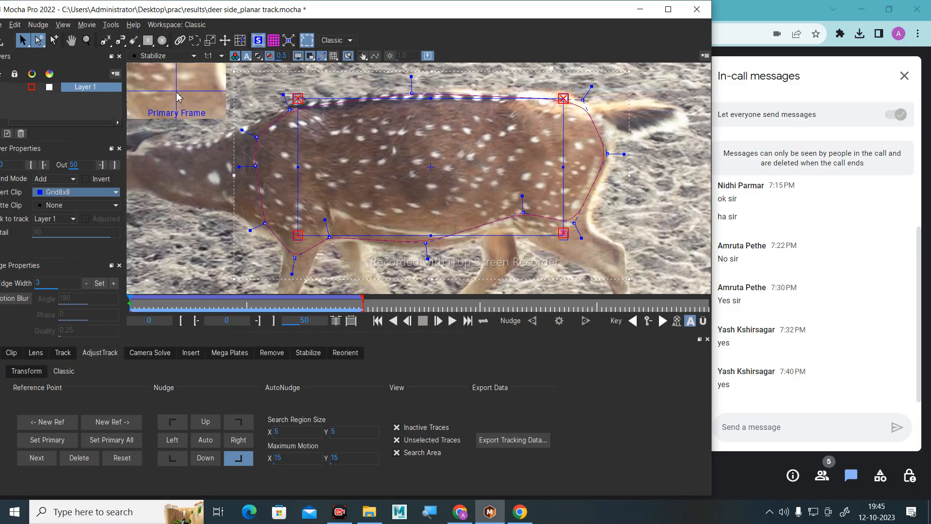
{"action": "left_click", "coordinate": [181, 92]}
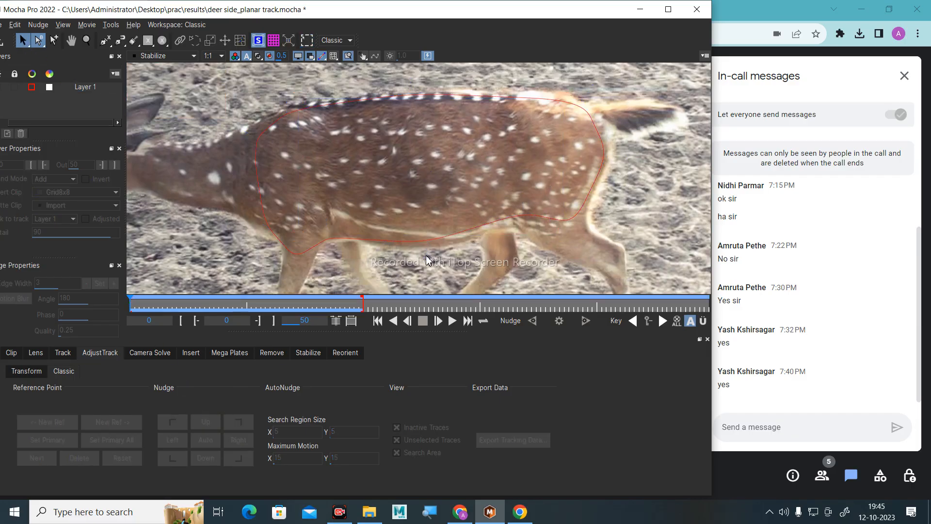
{"action": "left_click", "coordinate": [306, 259]}
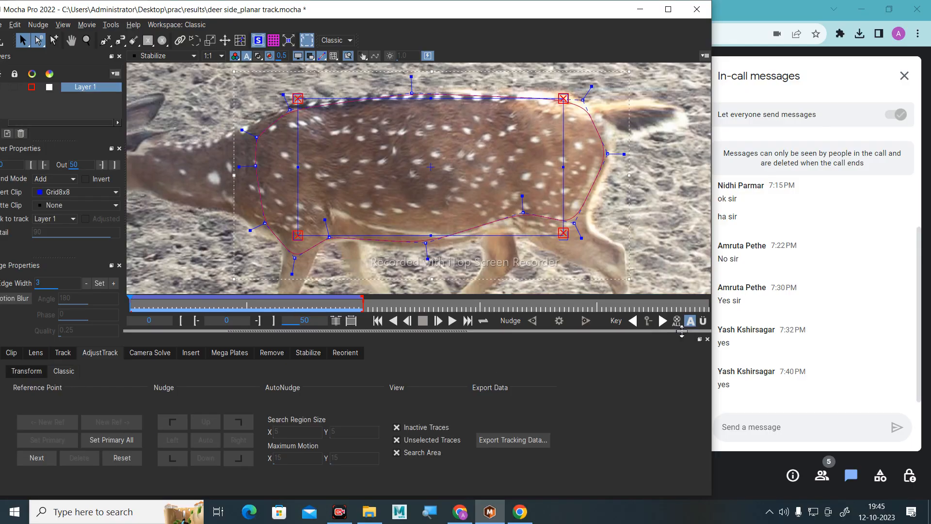
Reposition all four reference points slightly away from the surface corners on the deer's body, and widen the planar surface slightly.
{"action": "left_click_drag", "start_coordinate": [564, 233], "coordinate": [383, 183]}
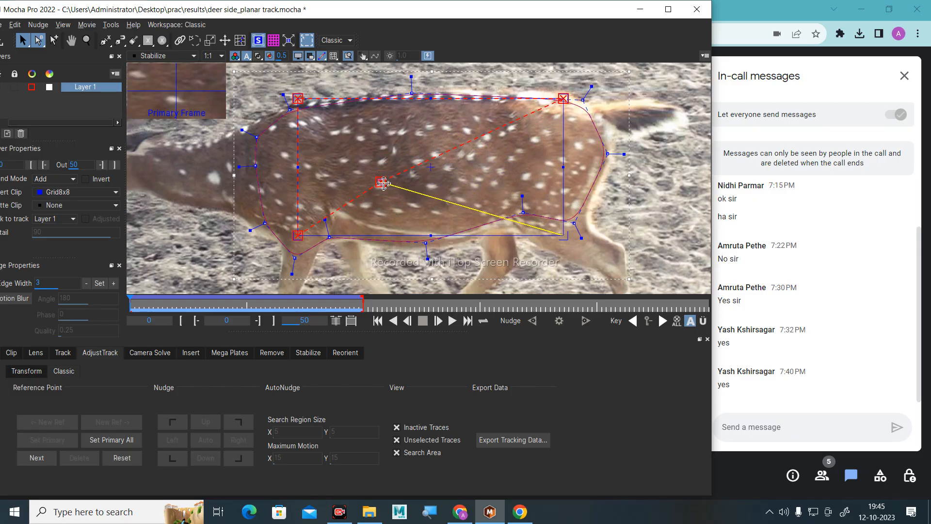
{"action": "left_click_drag", "start_coordinate": [374, 146], "coordinate": [556, 208]}
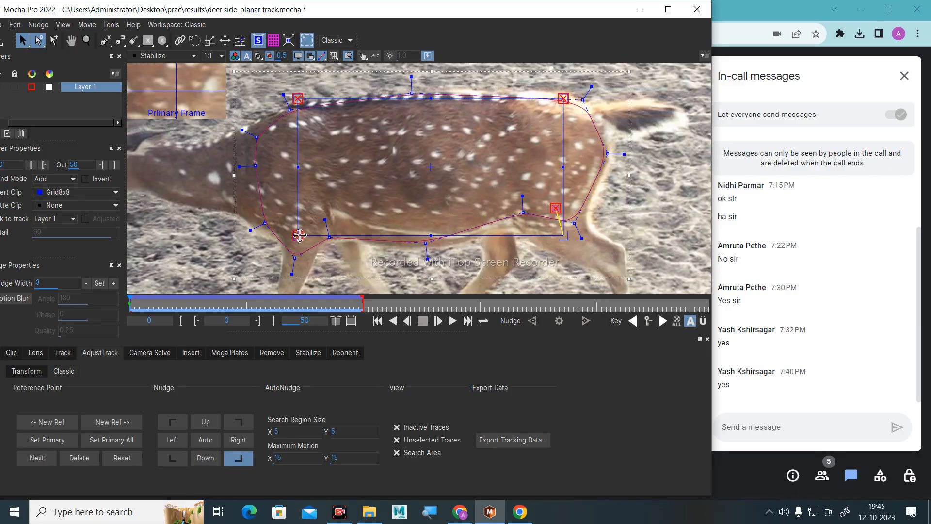
{"action": "left_click_drag", "start_coordinate": [299, 236], "coordinate": [283, 228]}
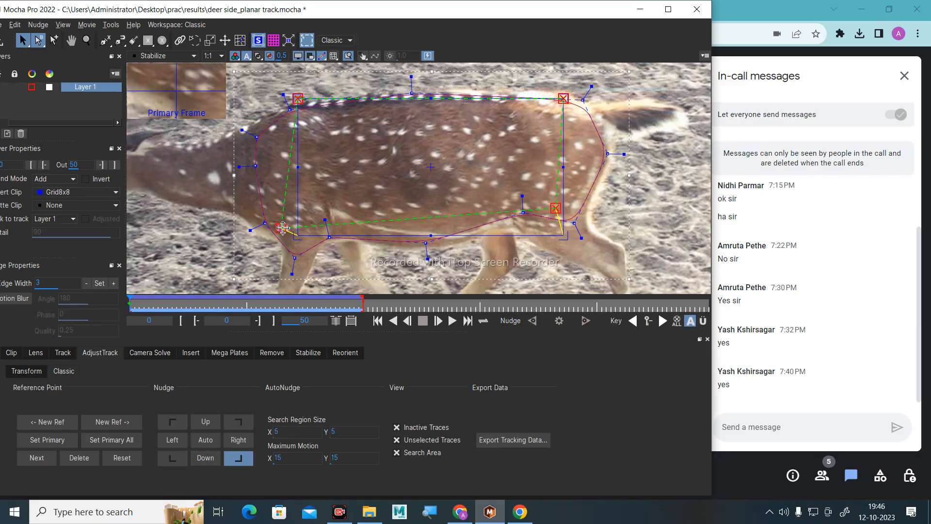
{"action": "left_click_drag", "start_coordinate": [298, 98], "coordinate": [284, 121]}
{"action": "left_click_drag", "start_coordinate": [563, 100], "coordinate": [562, 106]}
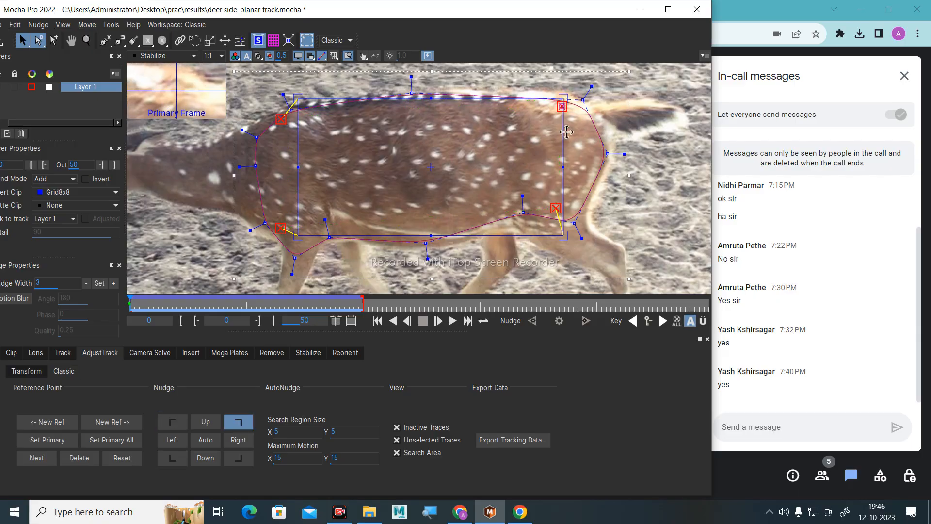
{"action": "left_click_drag", "start_coordinate": [565, 167], "coordinate": [567, 168]}
{"action": "left_click", "coordinate": [567, 169]}
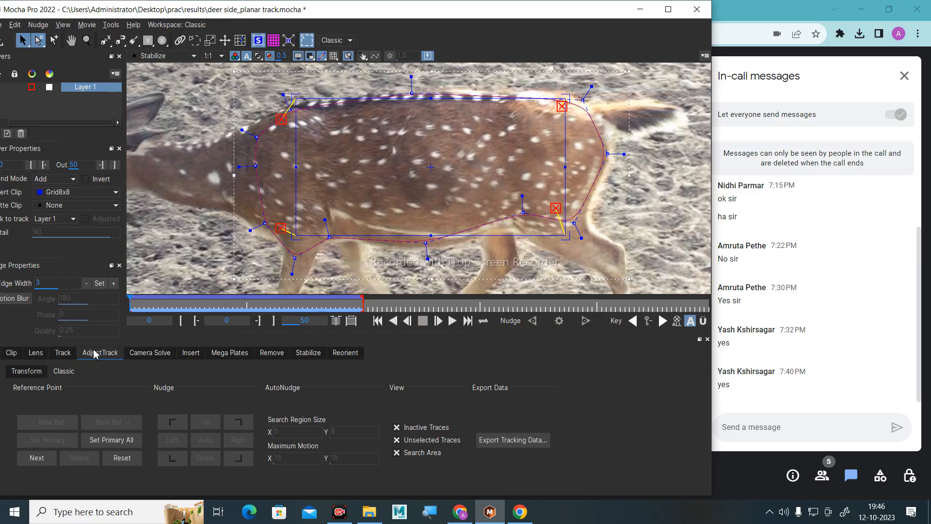
Switch to the Track settings and display Layer 1's tracking mesh over the deer's body.
{"action": "left_click", "coordinate": [63, 353]}
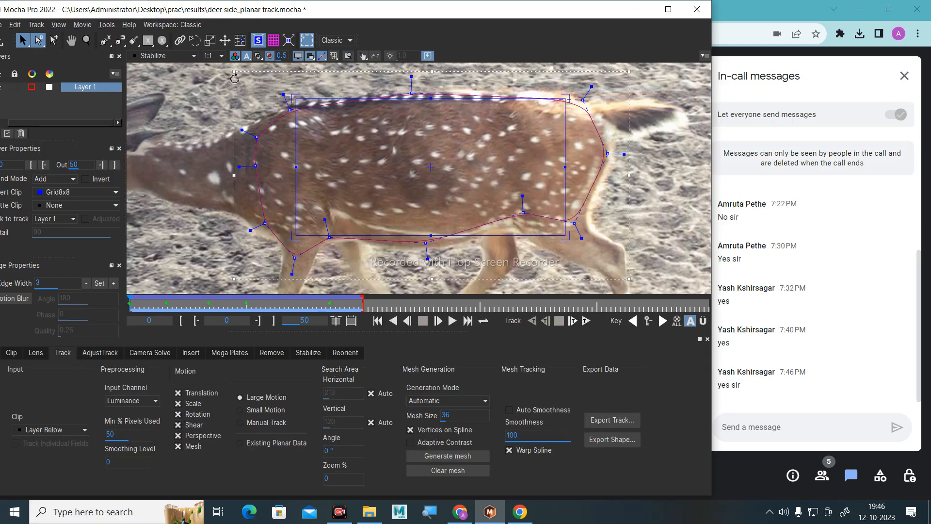
{"action": "left_click", "coordinate": [241, 40]}
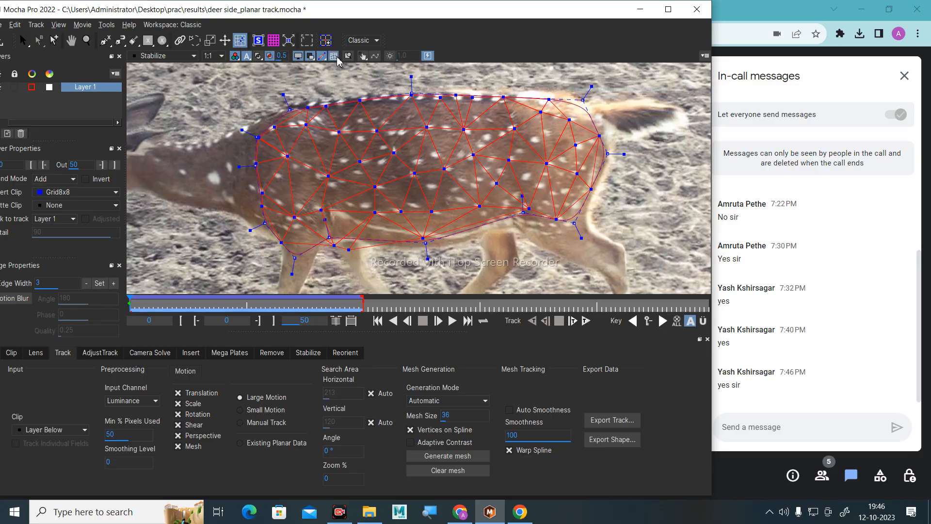
{"action": "left_click", "coordinate": [225, 40]}
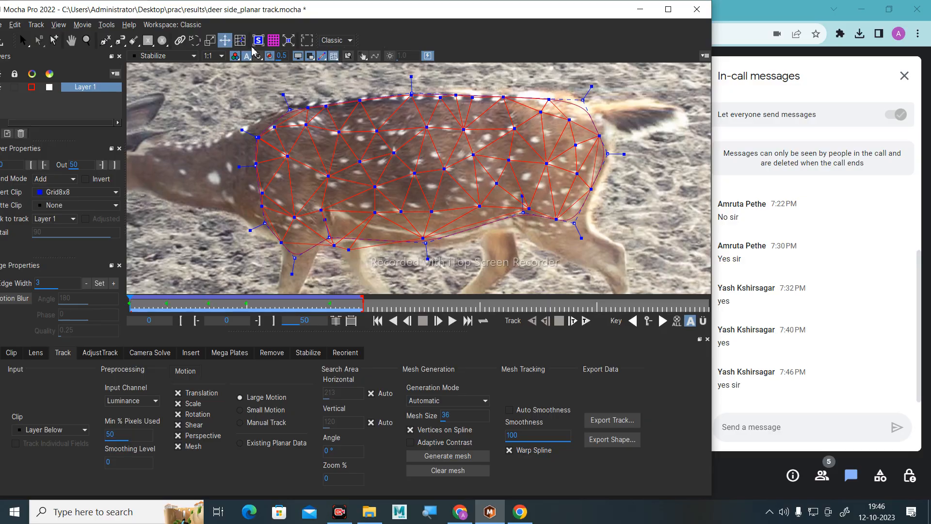
Hide the tracking mesh and set Layer 1's insert clip to Logo, leaving its matte clip at None.
{"action": "left_click", "coordinate": [334, 56]}
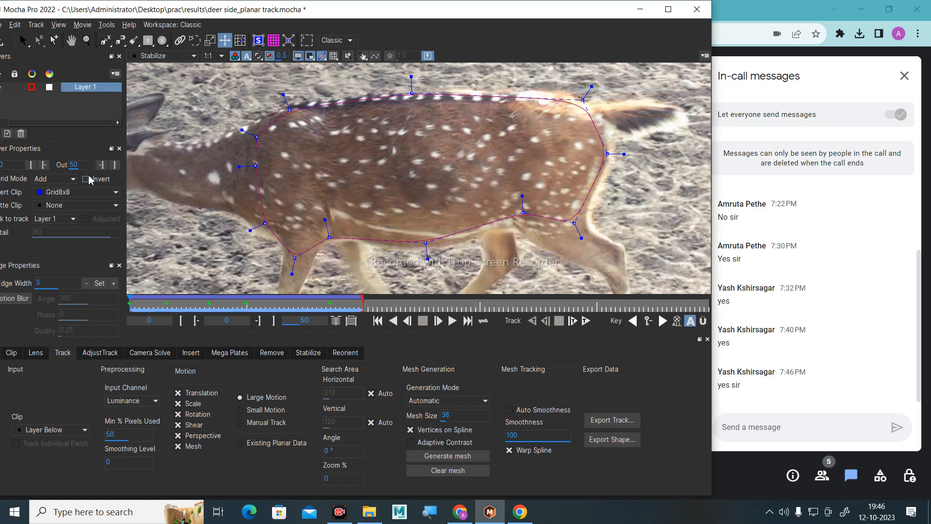
{"action": "left_click", "coordinate": [78, 205]}
{"action": "left_click", "coordinate": [73, 217]}
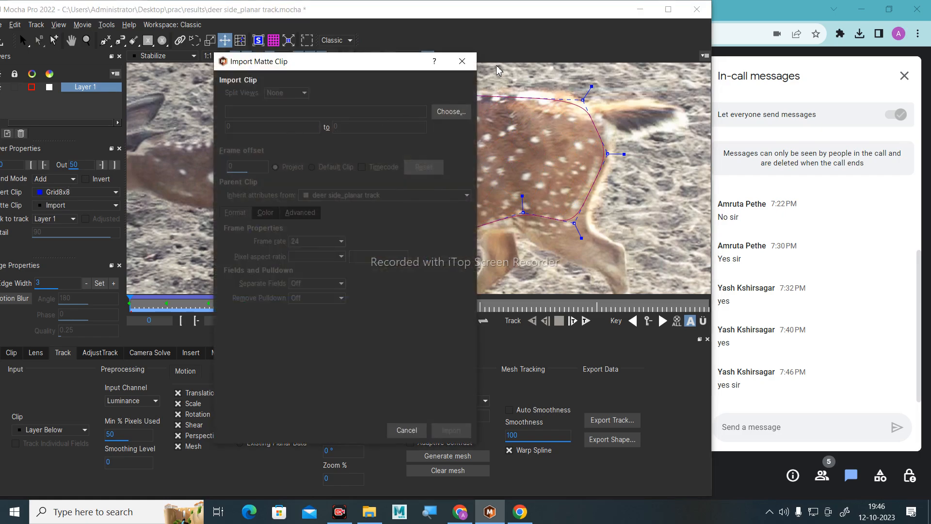
{"action": "left_click", "coordinate": [462, 62]}
{"action": "left_click", "coordinate": [77, 205]}
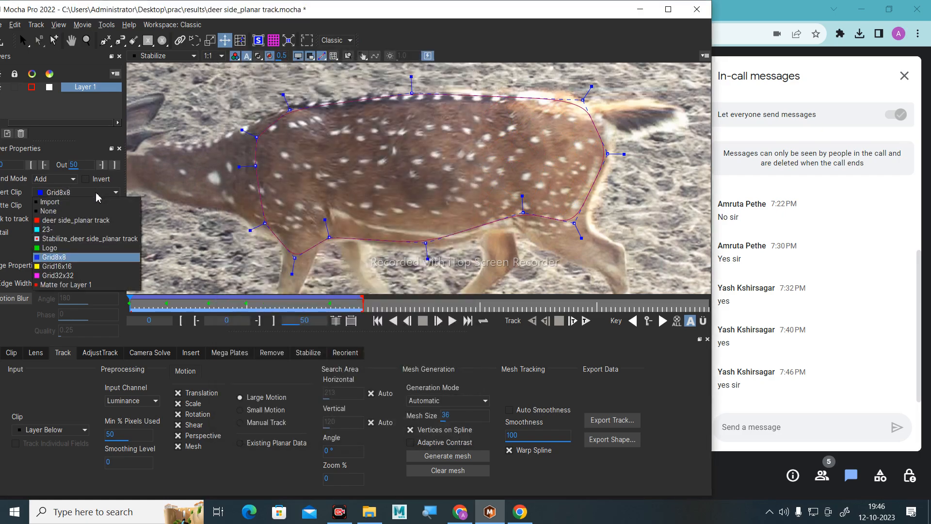
{"action": "left_click", "coordinate": [70, 212]}
{"action": "left_click", "coordinate": [69, 193]}
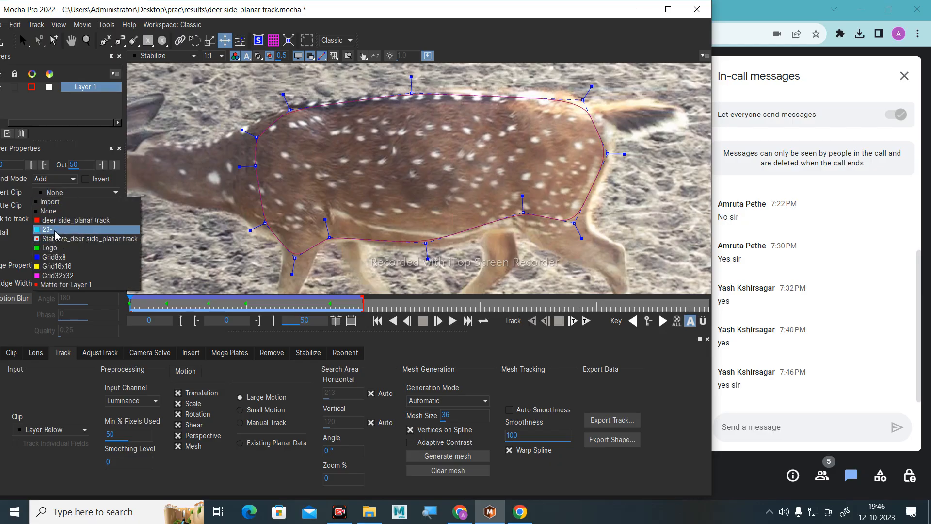
{"action": "left_click", "coordinate": [55, 249]}
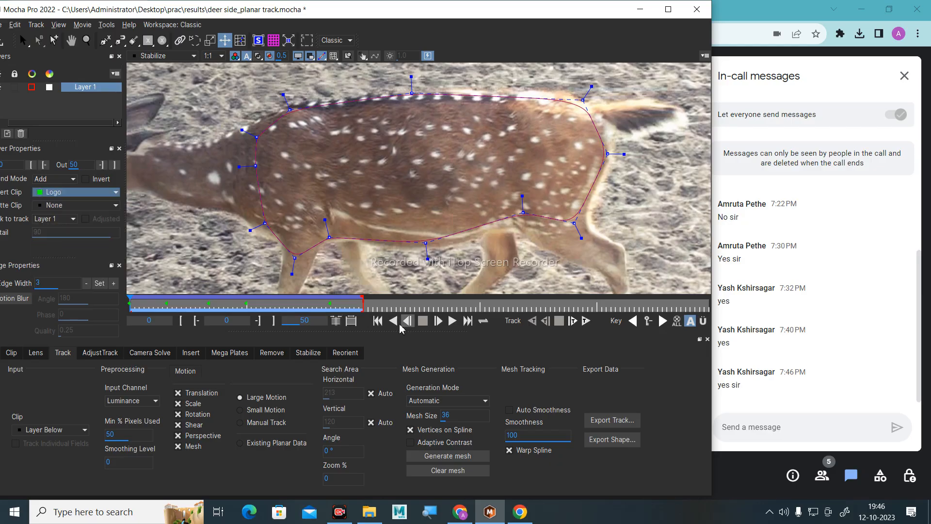
Play back the stabilized clip to check how Layer 1's spline follows the deer's body, then stop playback.
{"action": "left_click", "coordinate": [452, 321]}
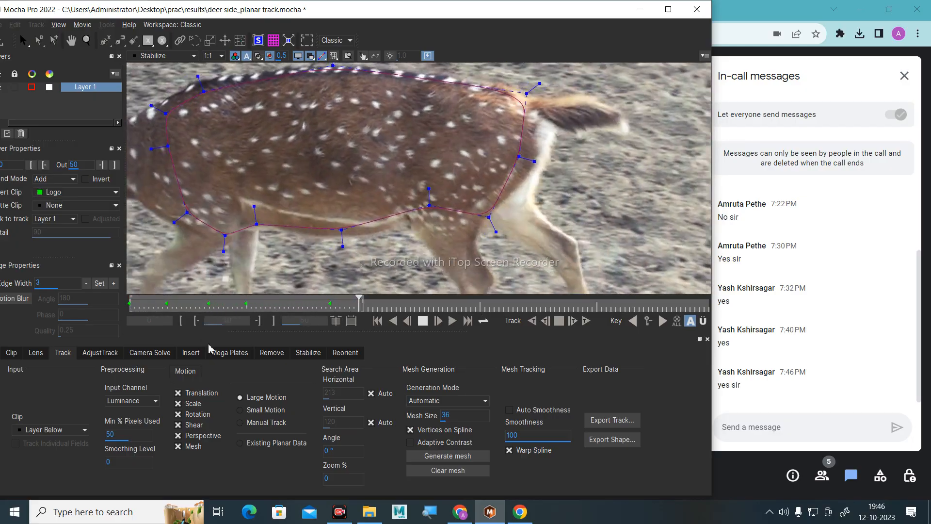
{"action": "left_click_drag", "start_coordinate": [593, 16], "coordinate": [598, 18]}
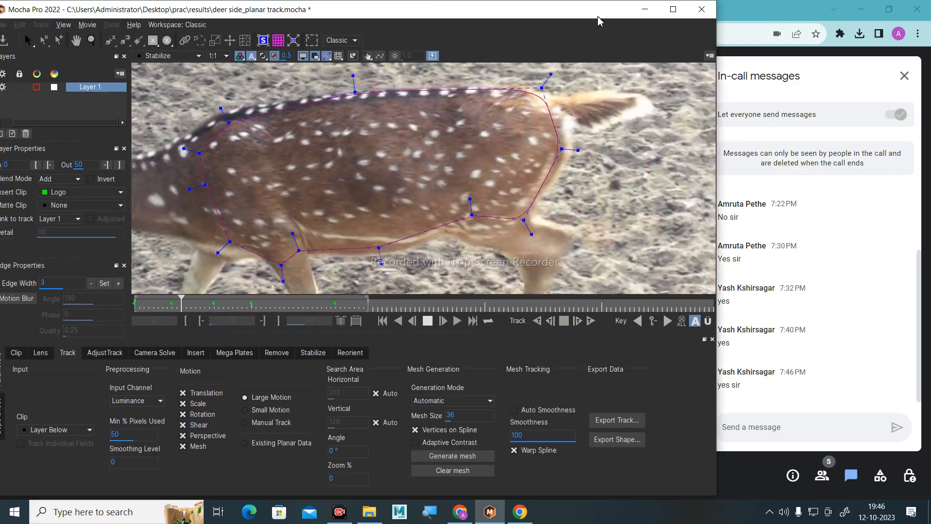
{"action": "left_click_drag", "start_coordinate": [277, 12], "coordinate": [293, 15]}
{"action": "left_click", "coordinate": [38, 90]}
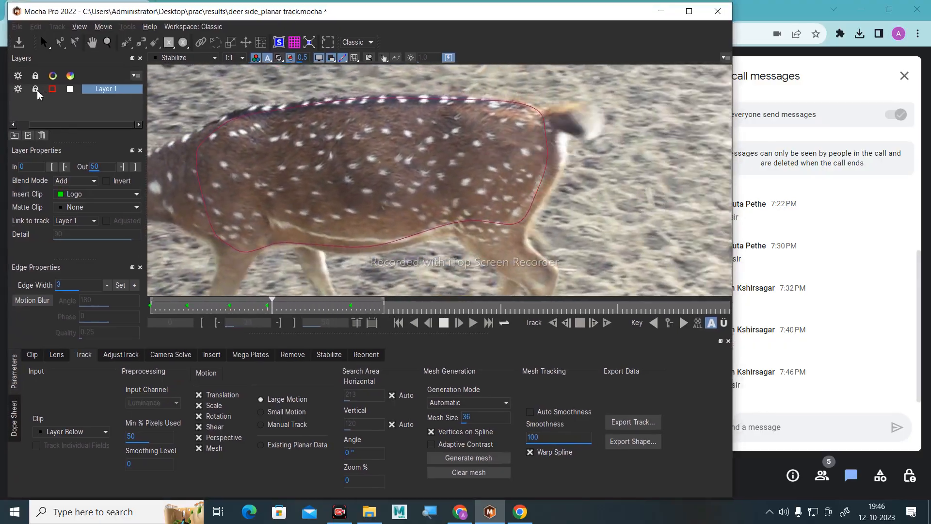
{"action": "left_click", "coordinate": [37, 90]}
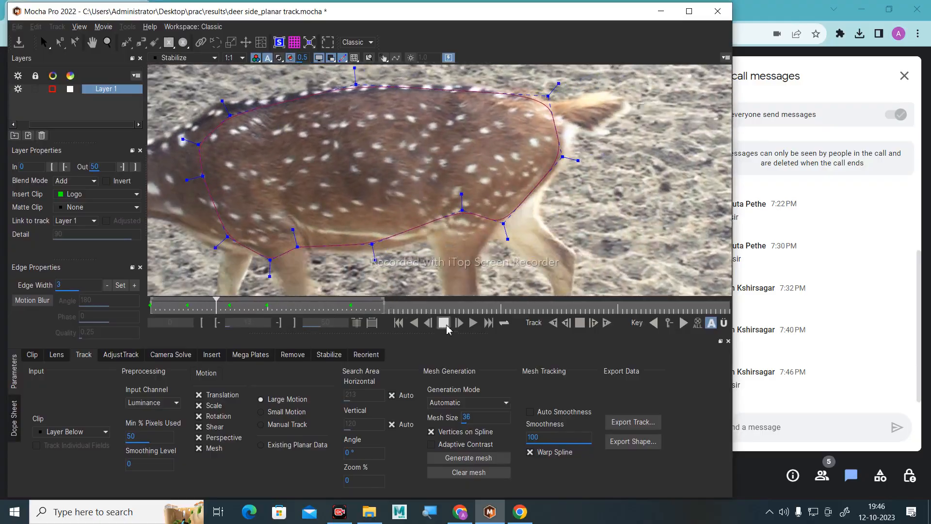
{"action": "left_click", "coordinate": [443, 323]}
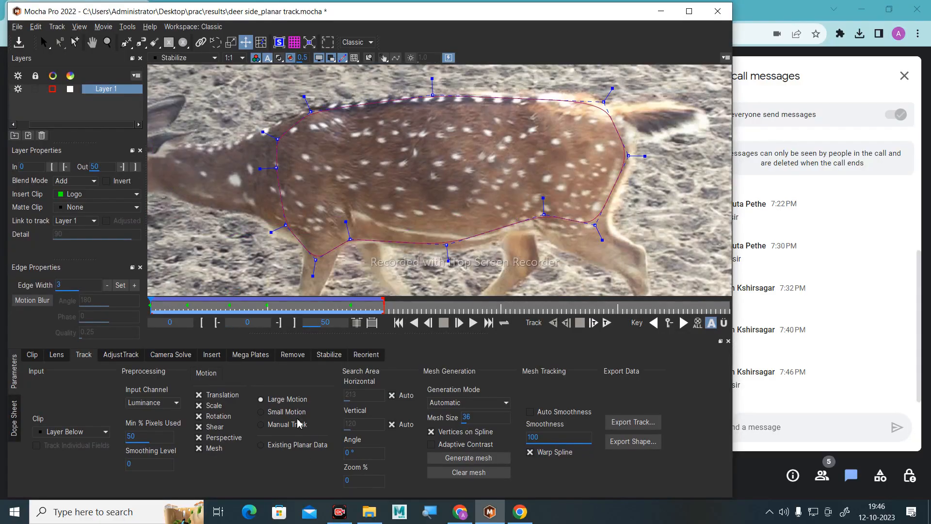
View the 23- clip in the Clip settings and switch the viewer to the deer side_planar track clip.
{"action": "left_click", "coordinate": [58, 357]}
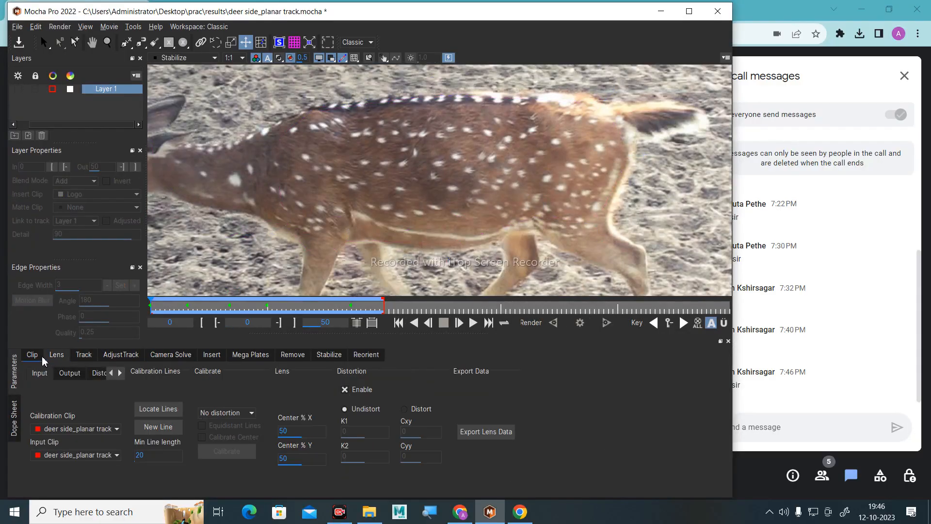
{"action": "left_click", "coordinate": [37, 357]}
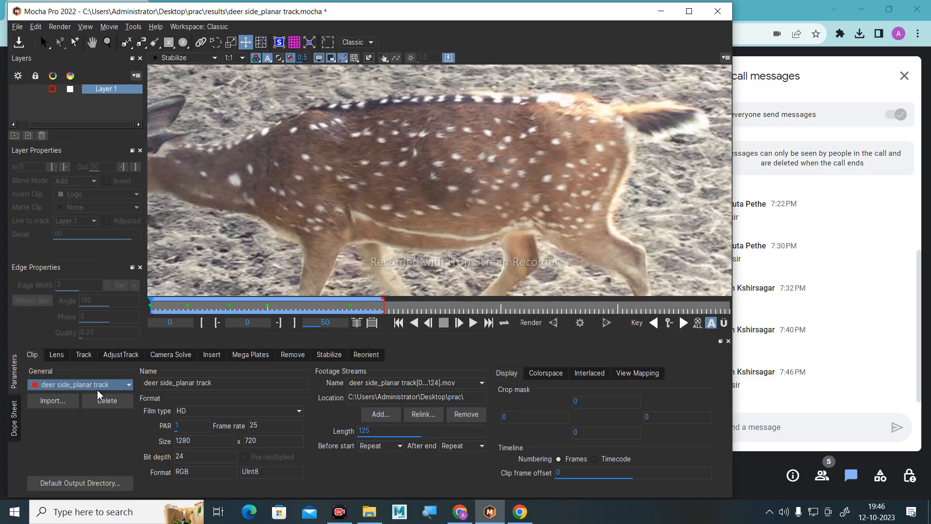
{"action": "left_click", "coordinate": [101, 386]}
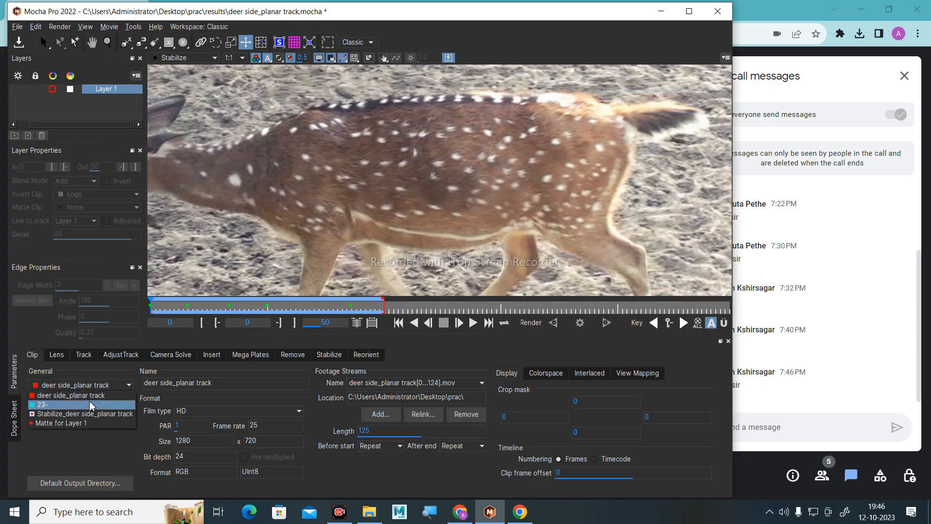
{"action": "left_click", "coordinate": [77, 405]}
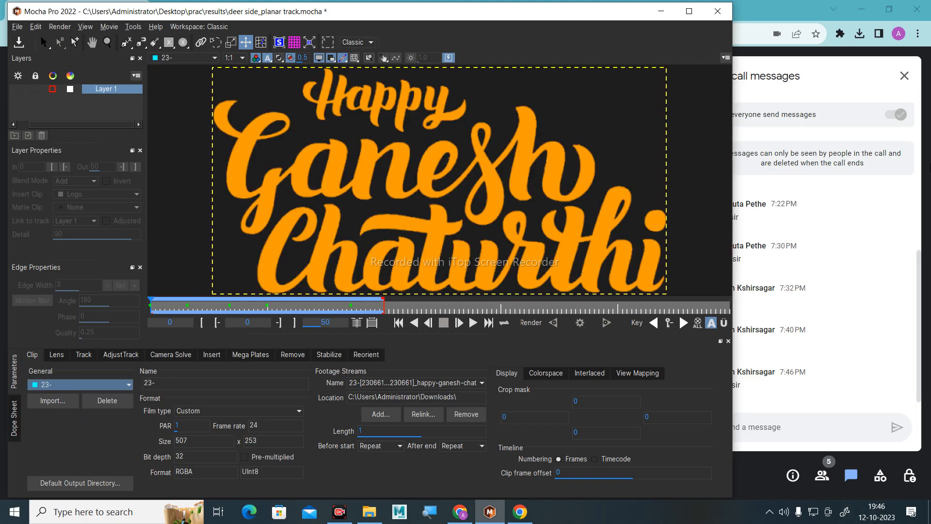
{"action": "left_click", "coordinate": [55, 386]}
{"action": "left_click", "coordinate": [57, 396]}
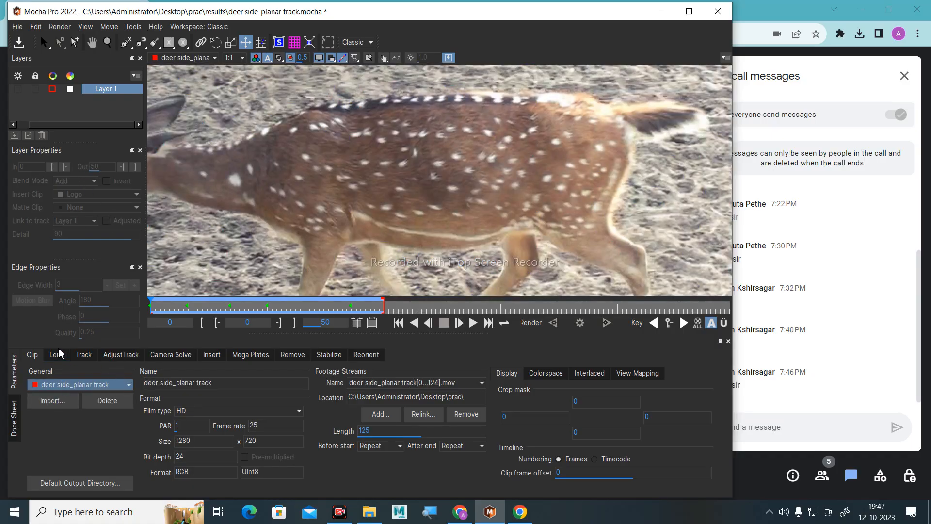
Go back to the Track settings and play the clip to check the logo insert on the deer's body.
{"action": "left_click", "coordinate": [84, 354]}
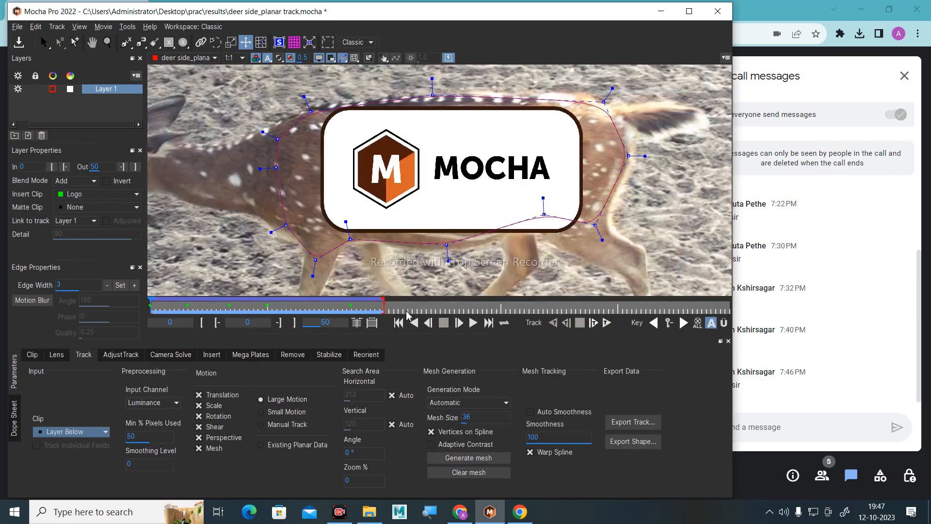
{"action": "left_click", "coordinate": [474, 323]}
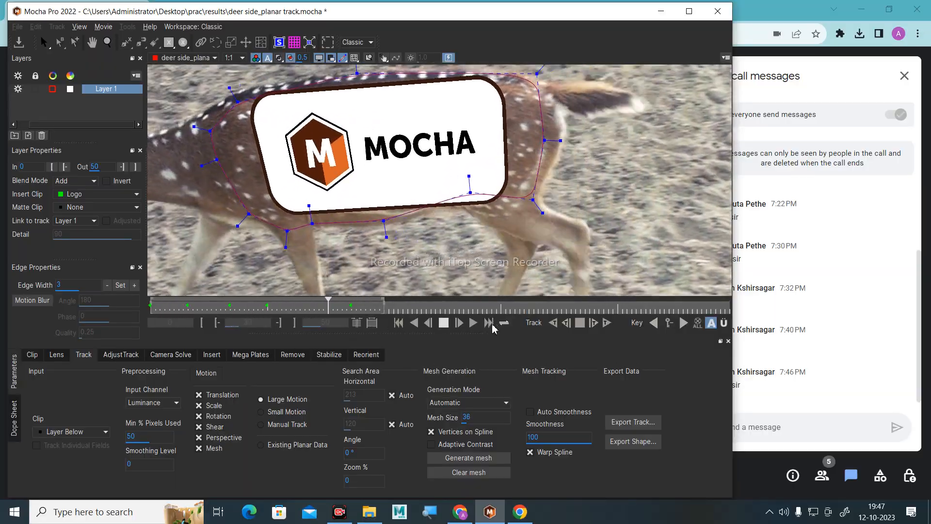
{"action": "left_click", "coordinate": [398, 322]}
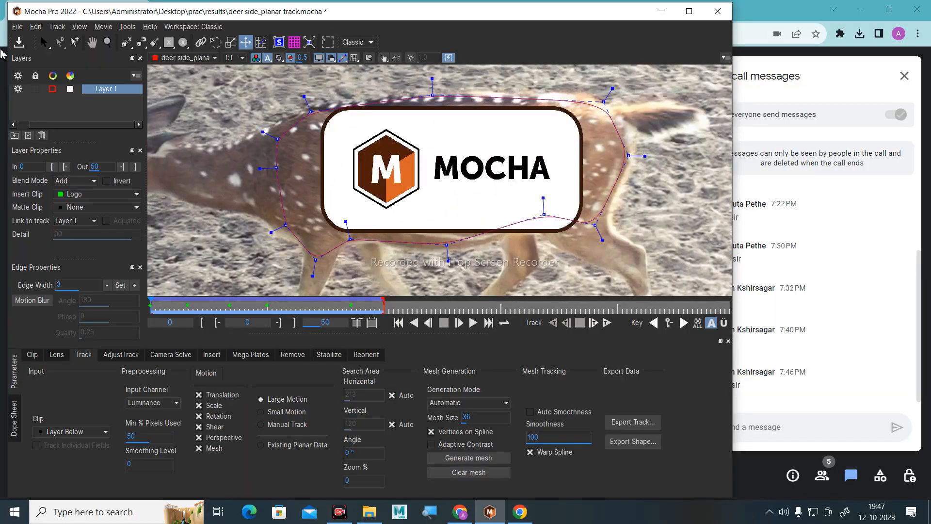
Maximize the program window and delete Layer 1.
{"action": "left_click_drag", "start_coordinate": [577, 20], "coordinate": [566, 22]}
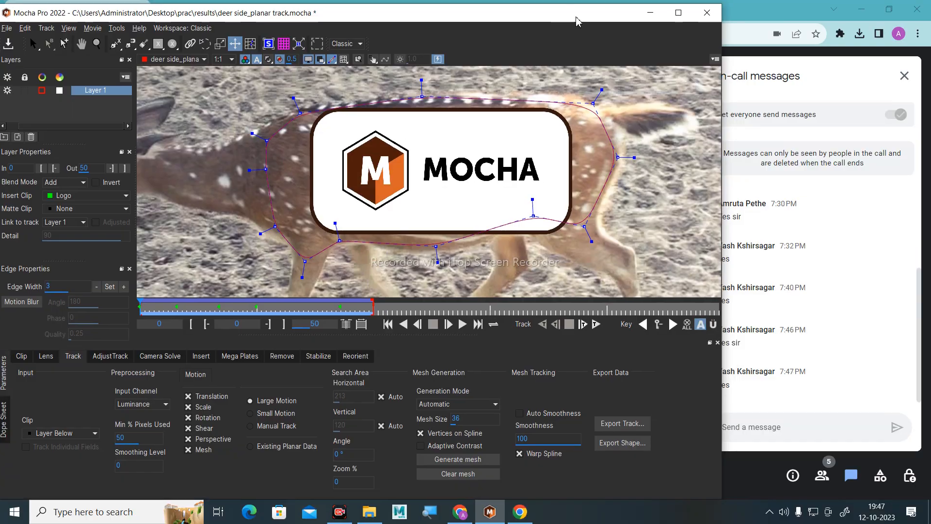
{"action": "left_click", "coordinate": [678, 12]}
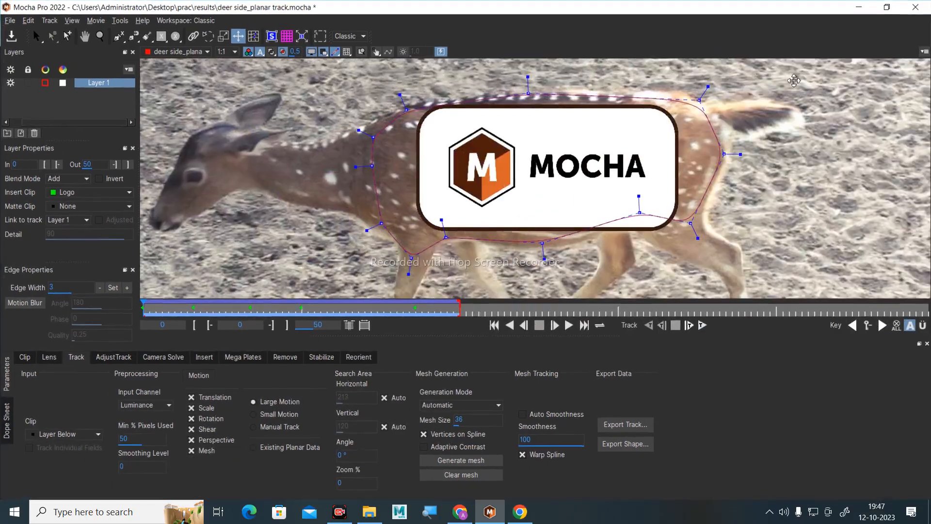
{"action": "left_click", "coordinate": [101, 91]}
{"action": "key", "text": "Delete"}
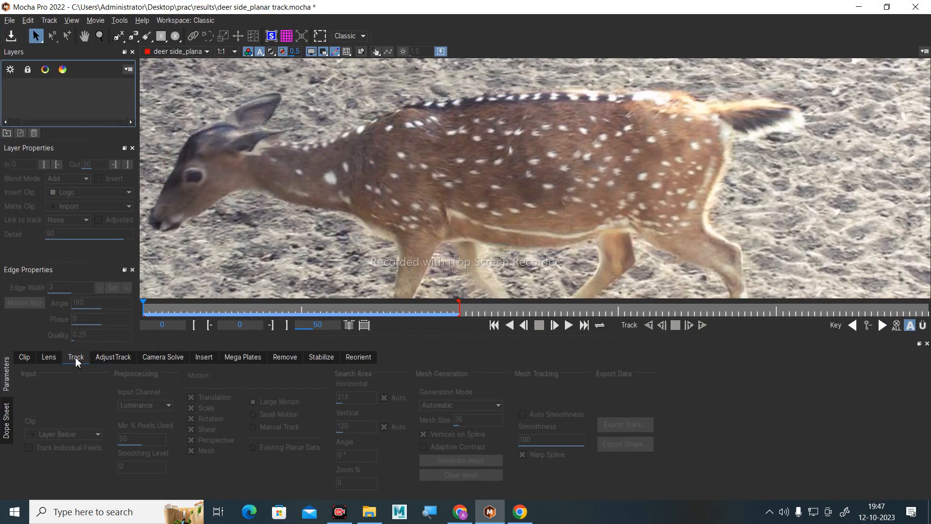
{"action": "left_click", "coordinate": [5, 433]}
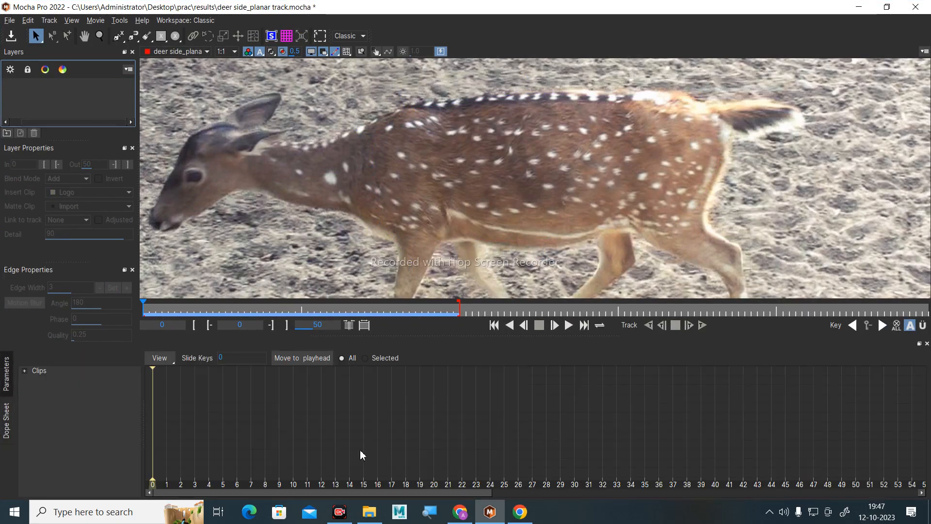
{"action": "left_click", "coordinate": [100, 35]}
{"action": "left_click_drag", "start_coordinate": [529, 224], "coordinate": [573, 242]}
{"action": "scroll", "coordinate": [573, 243], "scroll_direction": "down", "scroll_amount": 6}
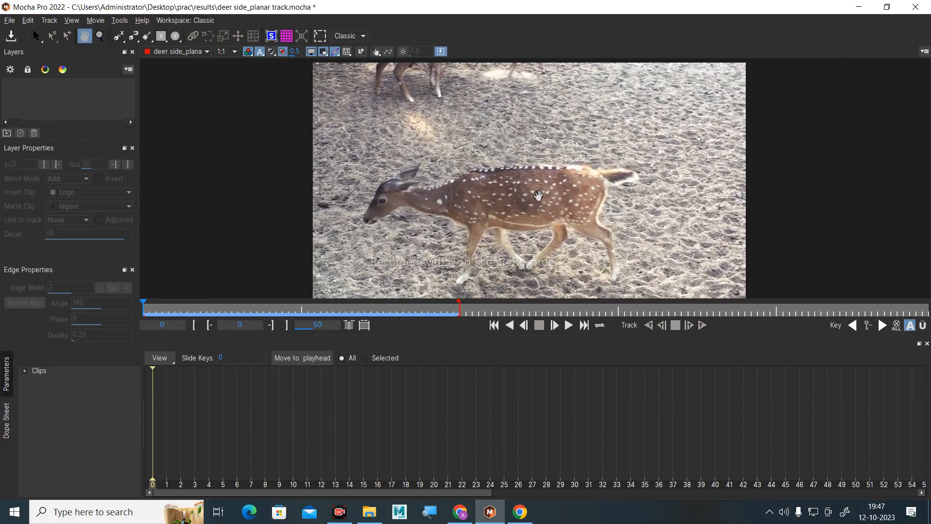
{"action": "left_click", "coordinate": [7, 371]}
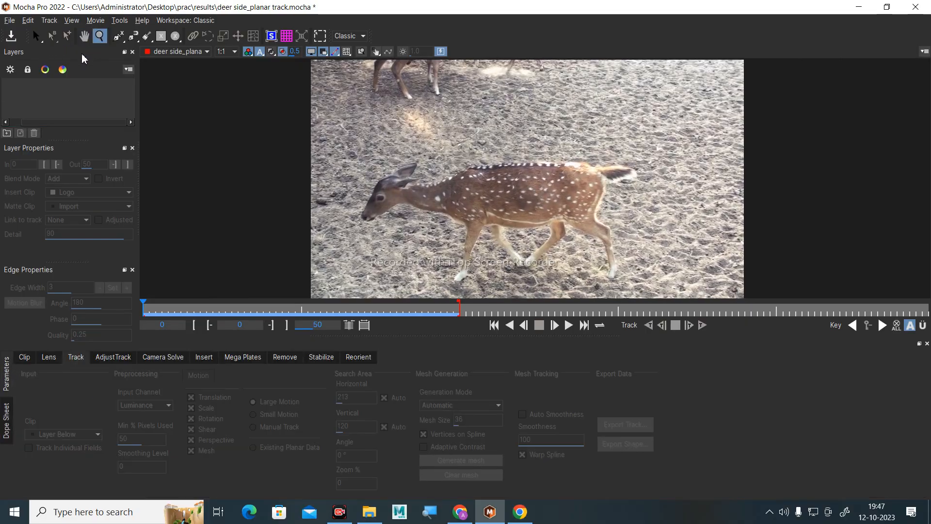
{"action": "left_click", "coordinate": [118, 36]}
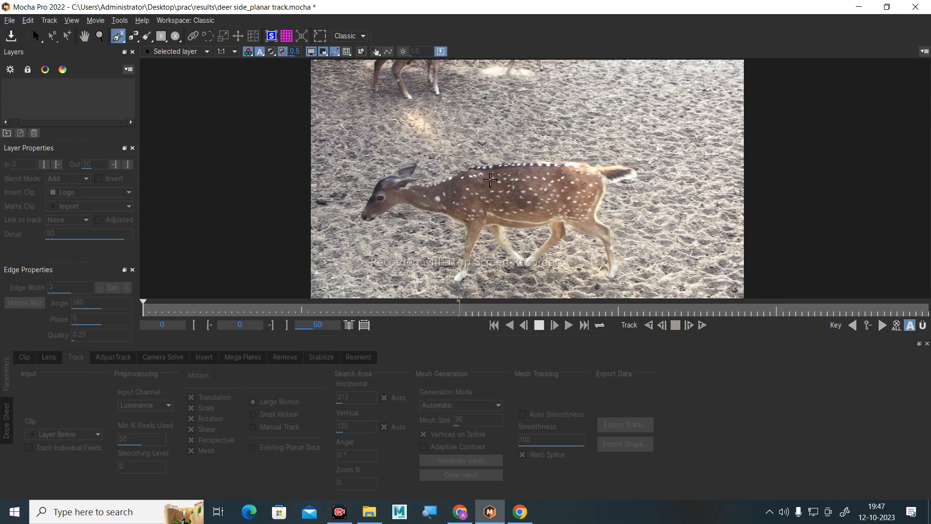
{"action": "left_click", "coordinate": [133, 36]}
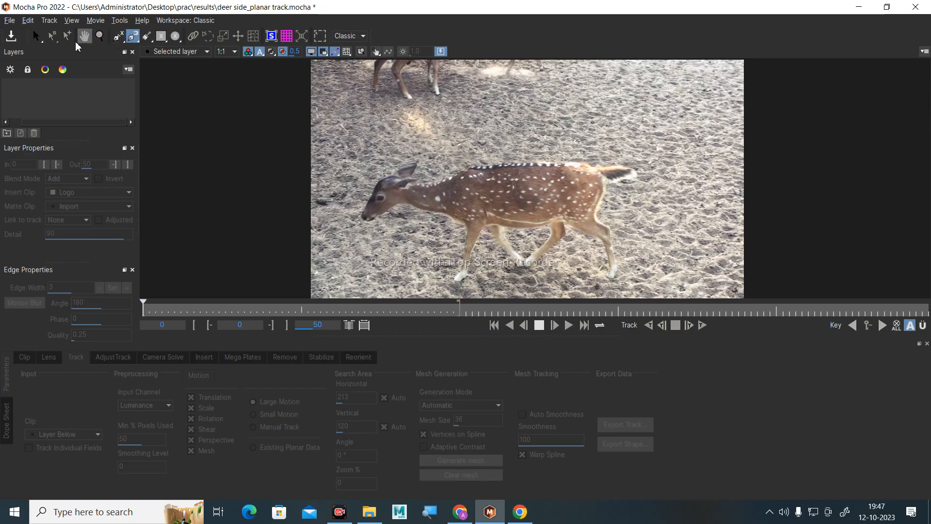
Paint a freehand shape over the deer's body as a new layer and play the clip.
{"action": "left_click", "coordinate": [99, 37]}
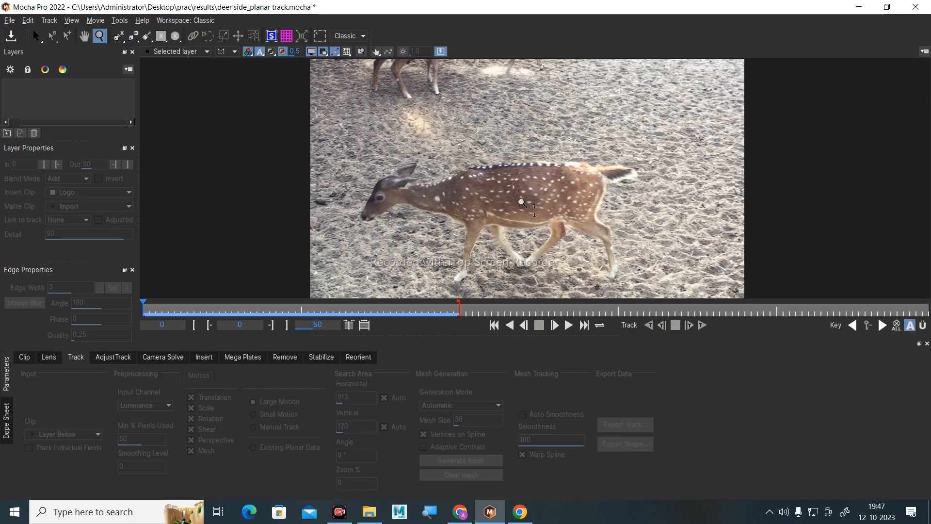
{"action": "left_click_drag", "start_coordinate": [507, 184], "coordinate": [506, 155]}
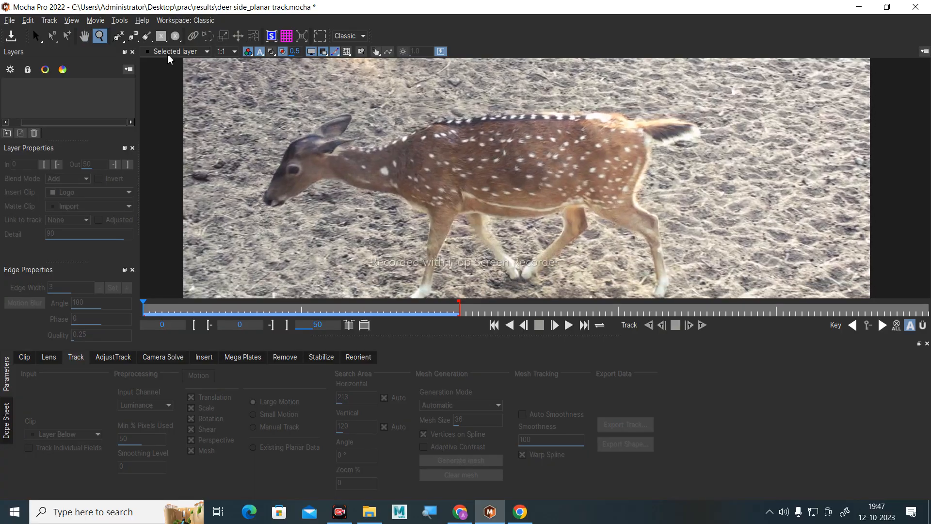
{"action": "left_click", "coordinate": [148, 43]}
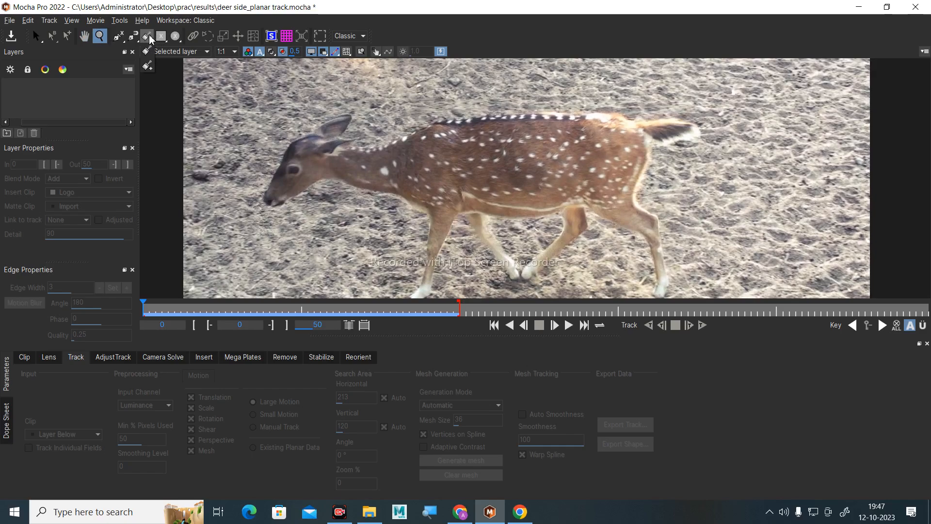
{"action": "left_click", "coordinate": [146, 51]}
{"action": "mouse_move", "coordinate": [551, 161]}
{"action": "left_mouse_down"}
{"action": "mouse_move", "coordinate": [491, 162]}
{"action": "mouse_move", "coordinate": [577, 155]}
{"action": "mouse_move", "coordinate": [482, 150]}
{"action": "mouse_move", "coordinate": [588, 145]}
{"action": "mouse_move", "coordinate": [494, 158]}
{"action": "mouse_move", "coordinate": [574, 165]}
{"action": "mouse_move", "coordinate": [506, 189]}
{"action": "mouse_move", "coordinate": [543, 181]}
{"action": "mouse_move", "coordinate": [487, 157]}
{"action": "mouse_move", "coordinate": [407, 163]}
{"action": "mouse_move", "coordinate": [462, 166]}
{"action": "mouse_move", "coordinate": [464, 177]}
{"action": "mouse_move", "coordinate": [606, 151]}
{"action": "mouse_move", "coordinate": [607, 179]}
{"action": "mouse_move", "coordinate": [627, 146]}
{"action": "mouse_move", "coordinate": [604, 137]}
{"action": "mouse_move", "coordinate": [476, 146]}
{"action": "mouse_move", "coordinate": [610, 133]}
{"action": "left_mouse_up"}
{"action": "key", "text": "space"}
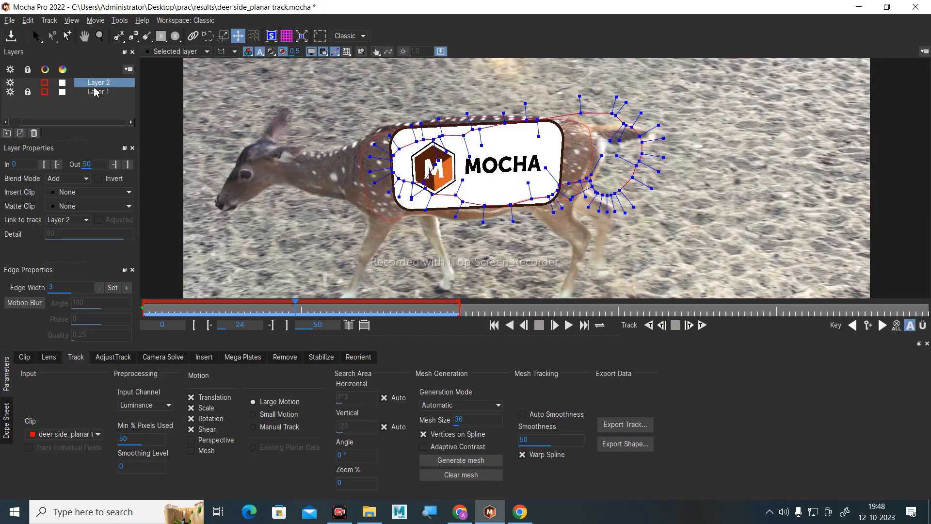
Delete Layer 2 and the locked Layer 1, and return the playhead to the first frame.
{"action": "key", "text": "Delete"}
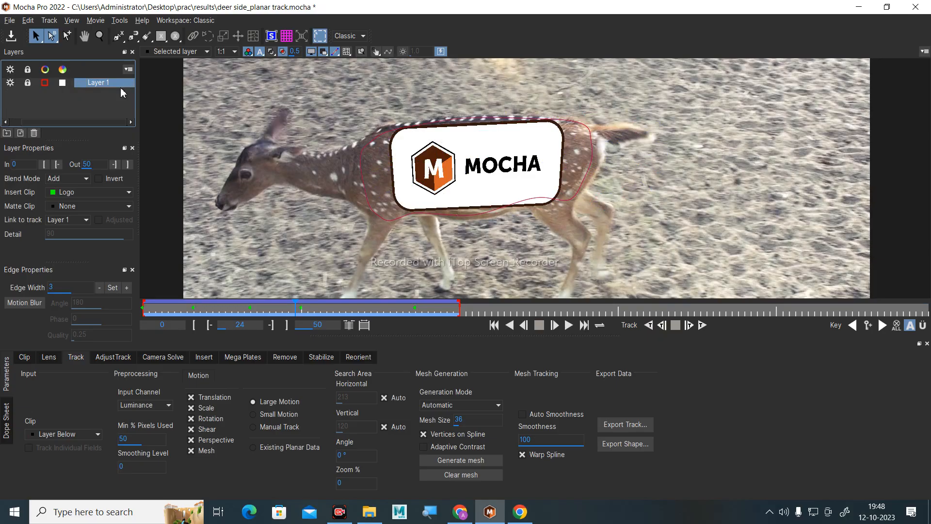
{"action": "left_click", "coordinate": [28, 84]}
{"action": "key", "text": "Delete"}
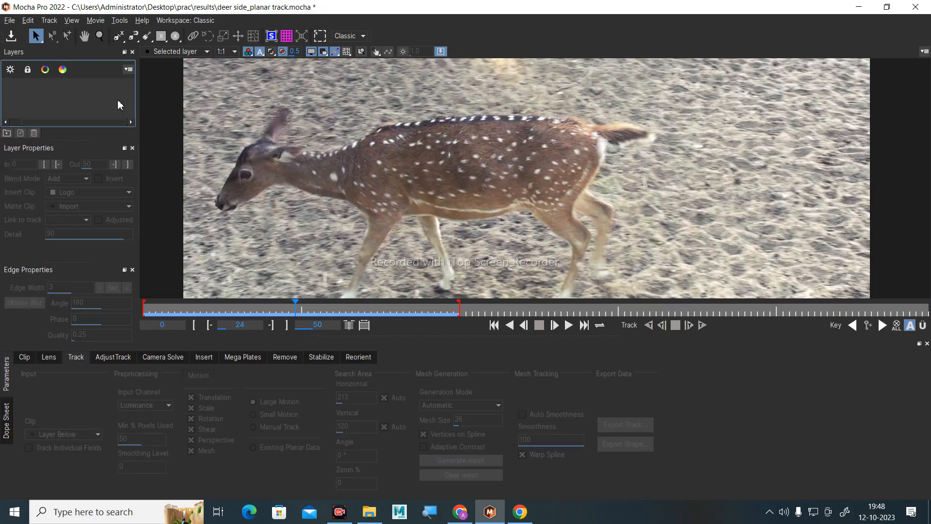
{"action": "left_click", "coordinate": [297, 305]}
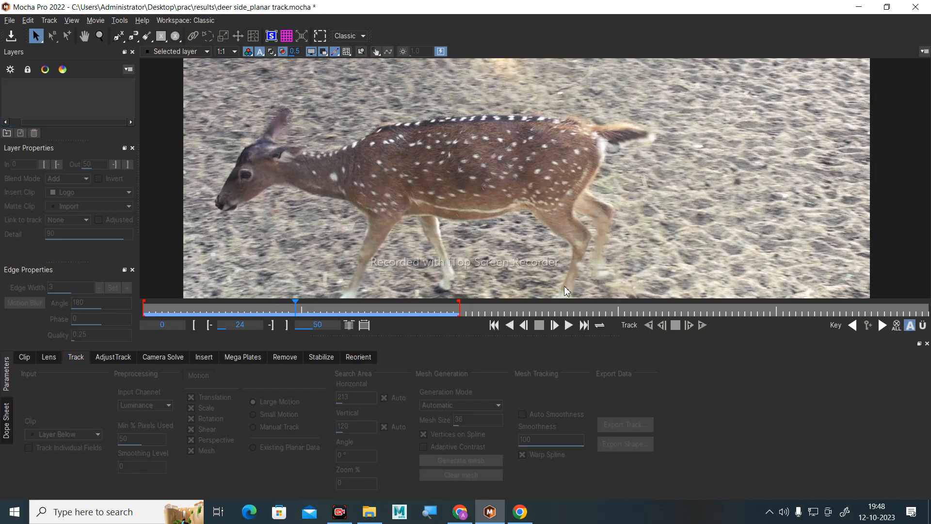
{"action": "left_click", "coordinate": [494, 325]}
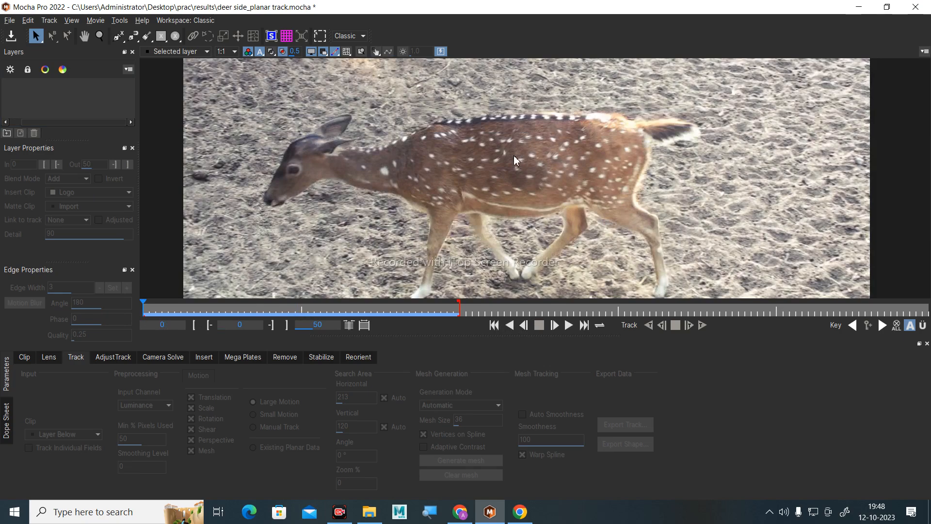
Switch to the Big Picture workspace and paint new Area Brush layers over the deer's body.
{"action": "left_click", "coordinate": [211, 22]}
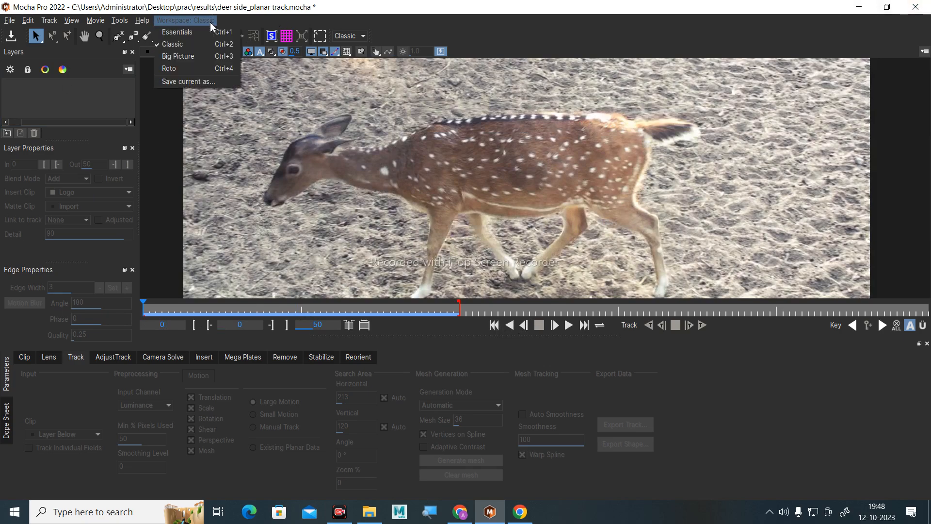
{"action": "left_click", "coordinate": [200, 59]}
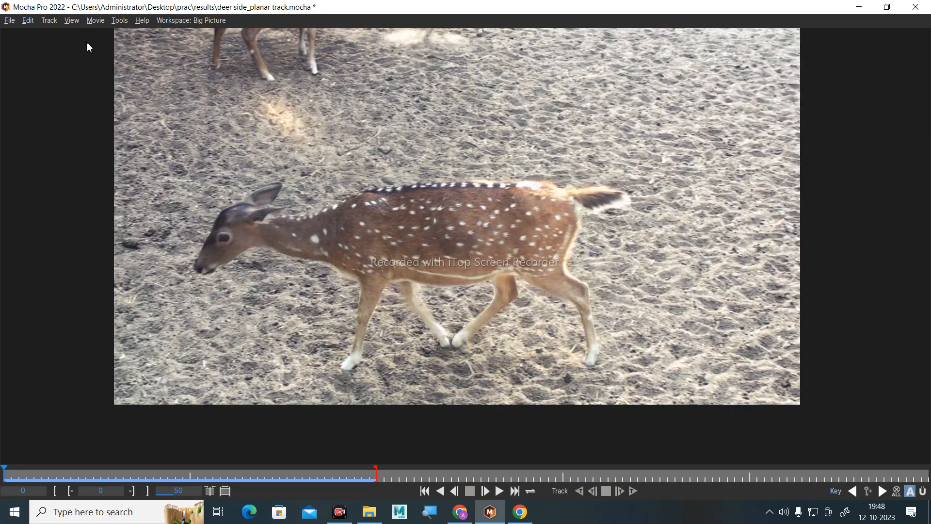
{"action": "left_click", "coordinate": [127, 21]}
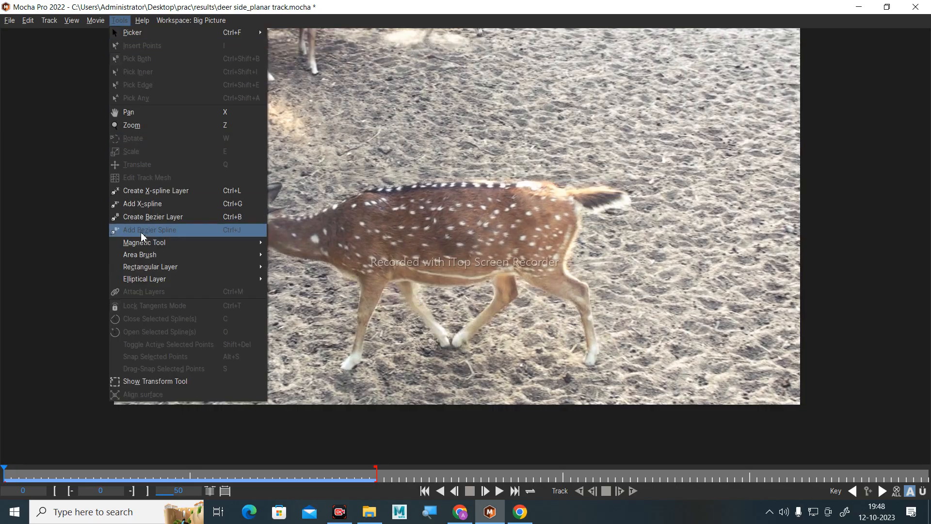
{"action": "mouse_move", "coordinate": [147, 272]}
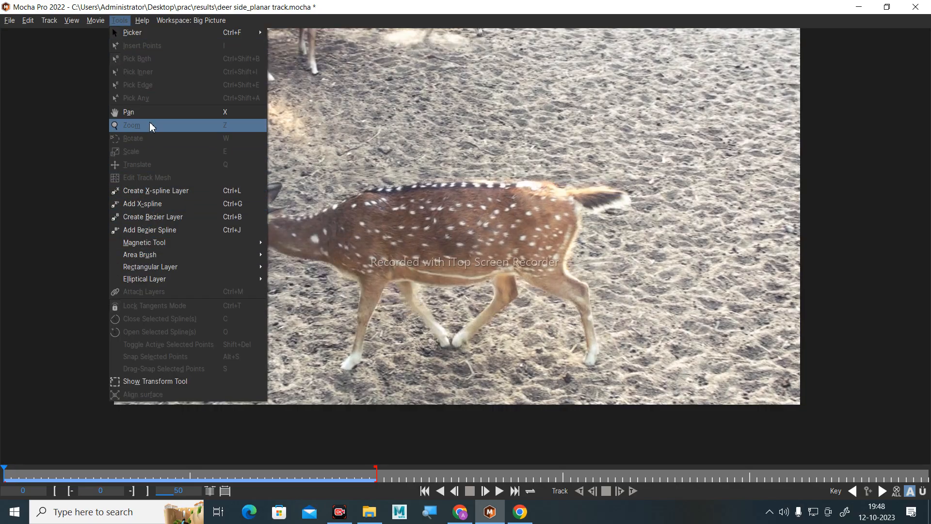
{"action": "mouse_move", "coordinate": [197, 261]}
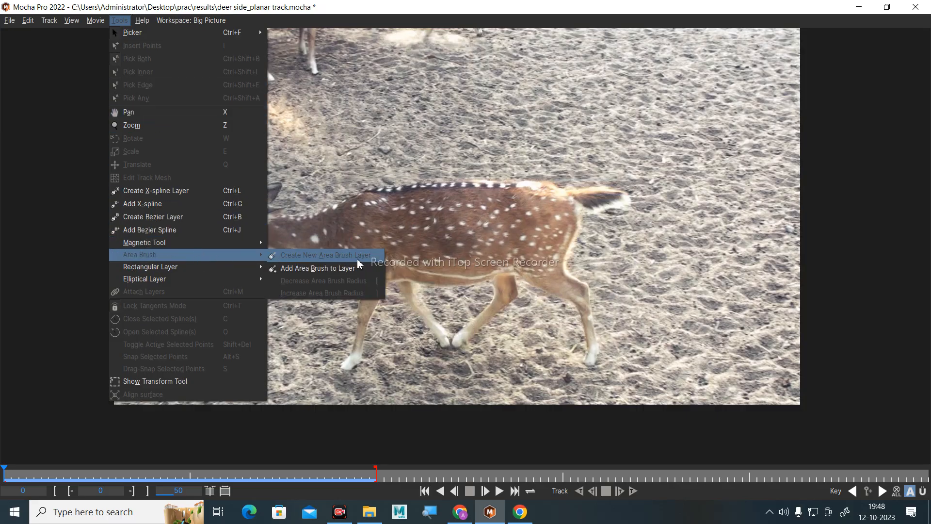
{"action": "left_click", "coordinate": [336, 262]}
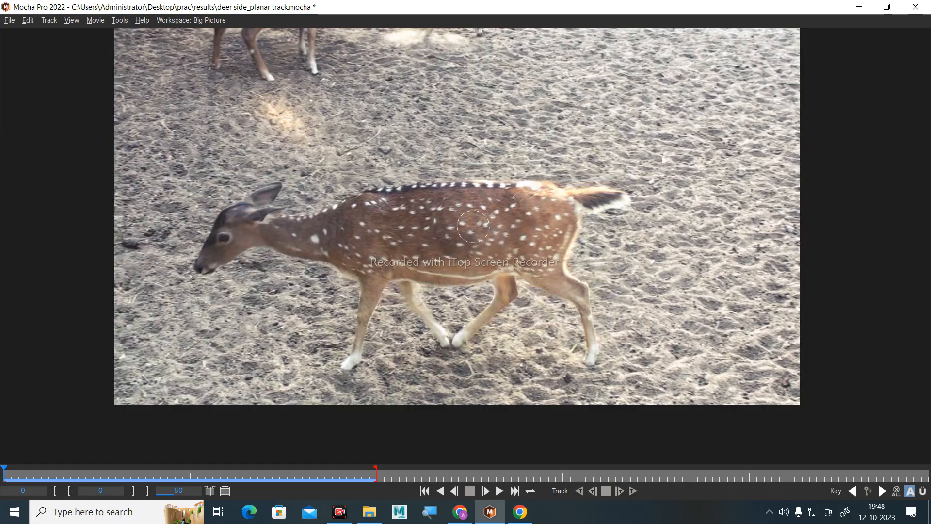
{"action": "mouse_move", "coordinate": [473, 226]}
{"action": "left_mouse_down"}
{"action": "mouse_move", "coordinate": [439, 224]}
{"action": "mouse_move", "coordinate": [481, 218]}
{"action": "mouse_move", "coordinate": [438, 211]}
{"action": "mouse_move", "coordinate": [489, 201]}
{"action": "mouse_move", "coordinate": [462, 201]}
{"action": "mouse_move", "coordinate": [473, 284]}
{"action": "mouse_move", "coordinate": [482, 258]}
{"action": "mouse_move", "coordinate": [450, 253]}
{"action": "mouse_move", "coordinate": [478, 250]}
{"action": "mouse_move", "coordinate": [462, 248]}
{"action": "mouse_move", "coordinate": [371, 256]}
{"action": "mouse_move", "coordinate": [332, 271]}
{"action": "left_mouse_up"}
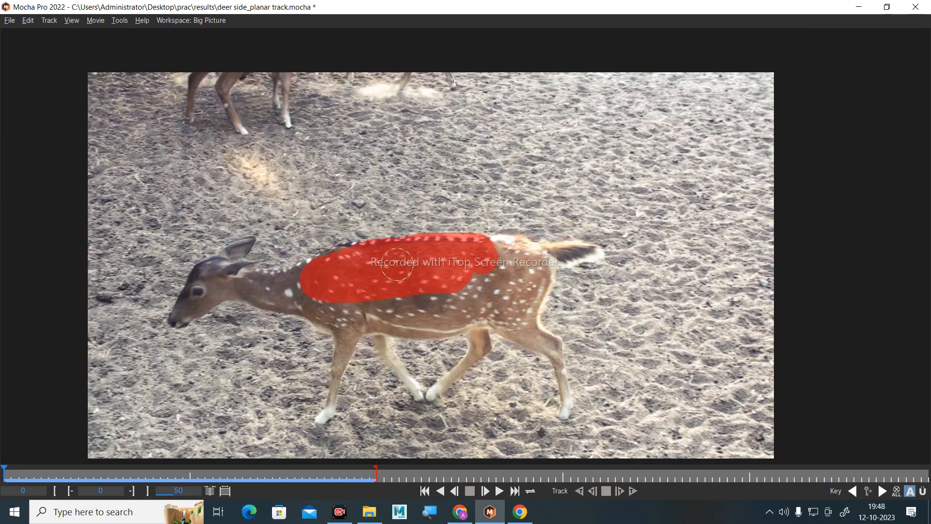
{"action": "mouse_move", "coordinate": [330, 266]}
{"action": "left_mouse_down"}
{"action": "mouse_move", "coordinate": [306, 280]}
{"action": "mouse_move", "coordinate": [336, 308]}
{"action": "mouse_move", "coordinate": [414, 298]}
{"action": "mouse_move", "coordinate": [303, 303]}
{"action": "mouse_move", "coordinate": [307, 293]}
{"action": "mouse_move", "coordinate": [373, 307]}
{"action": "left_mouse_up"}
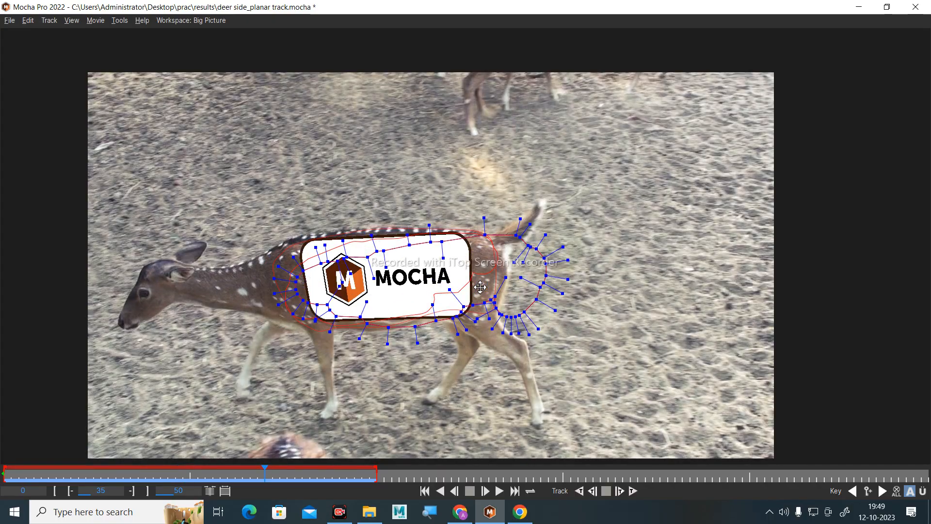
Try the Essentials workspace, return to Classic, and remove all the layers painted on the deer.
{"action": "left_click", "coordinate": [161, 24]}
{"action": "left_click", "coordinate": [217, 33]}
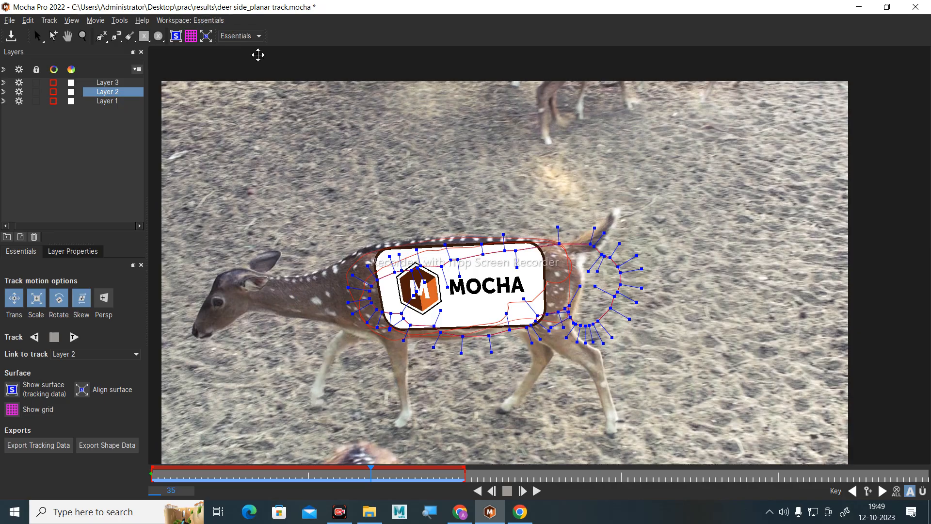
{"action": "left_click", "coordinate": [199, 20]}
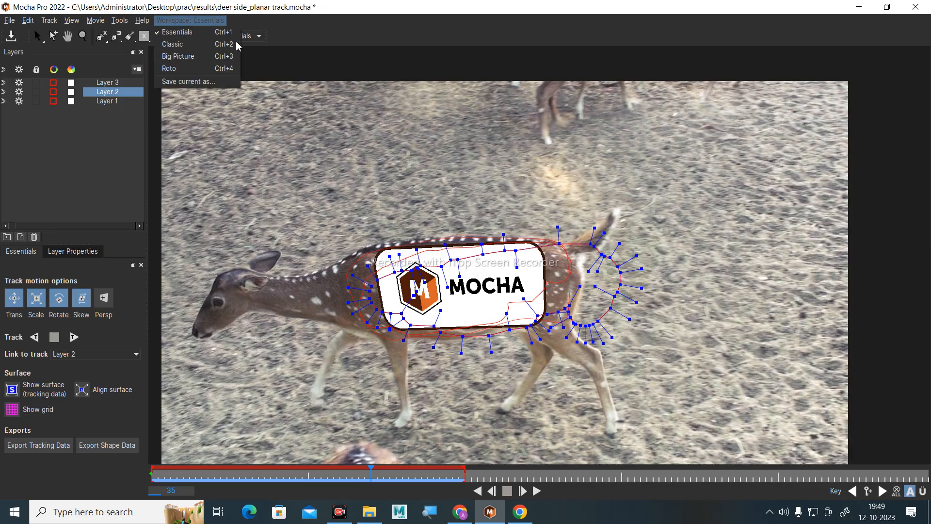
{"action": "left_click", "coordinate": [216, 44]}
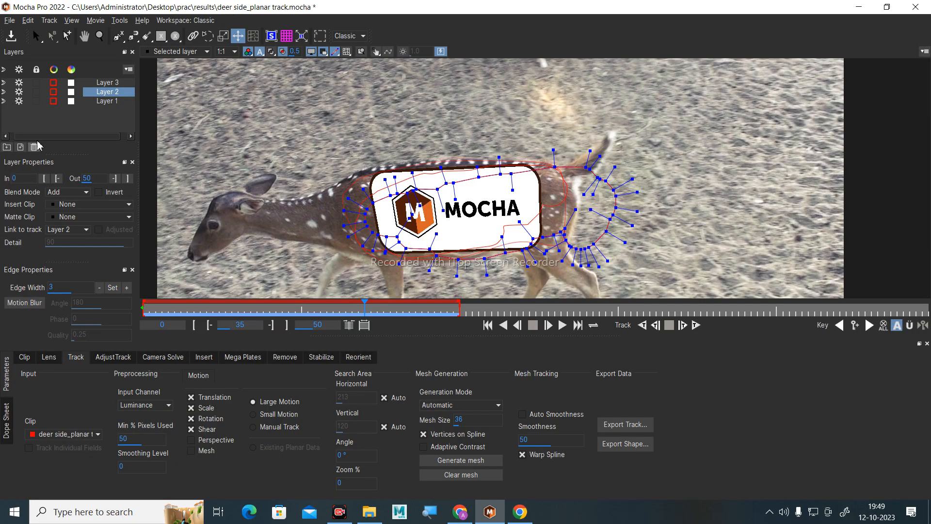
{"action": "key", "text": "ctrl+z"}
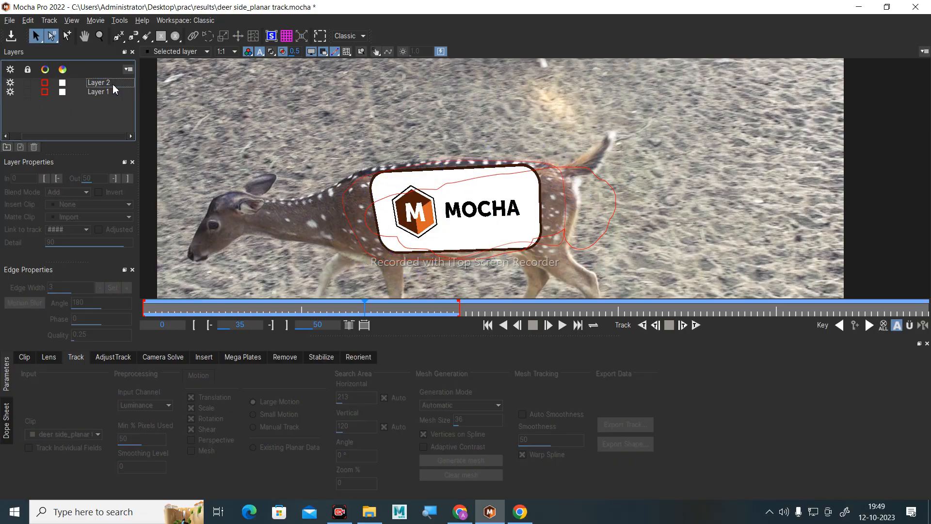
{"action": "key", "text": "ctrl+z"}
{"action": "key", "text": "ctrl+z"}
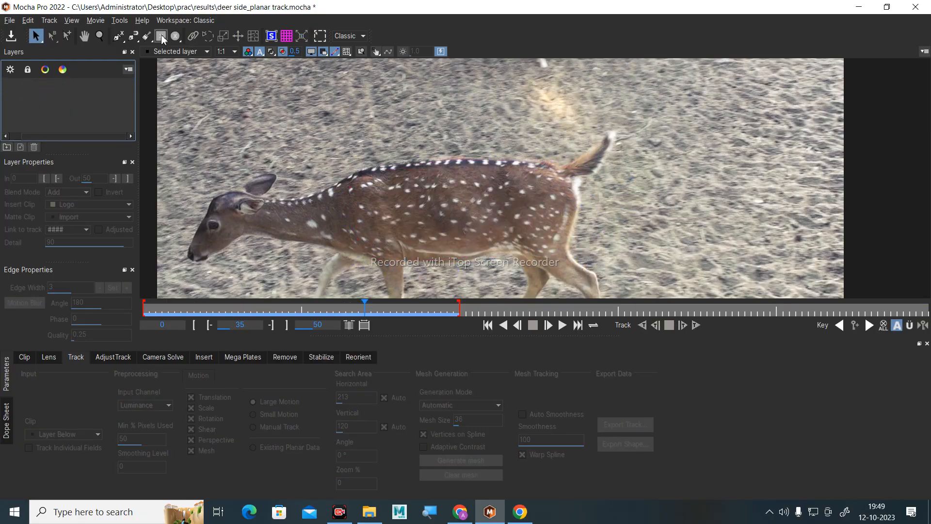
Paint an Area Brush mask along the middle of the deer's body and commit it as a new layer.
{"action": "left_click", "coordinate": [146, 36]}
{"action": "left_click_drag", "start_coordinate": [492, 196], "coordinate": [376, 214]}
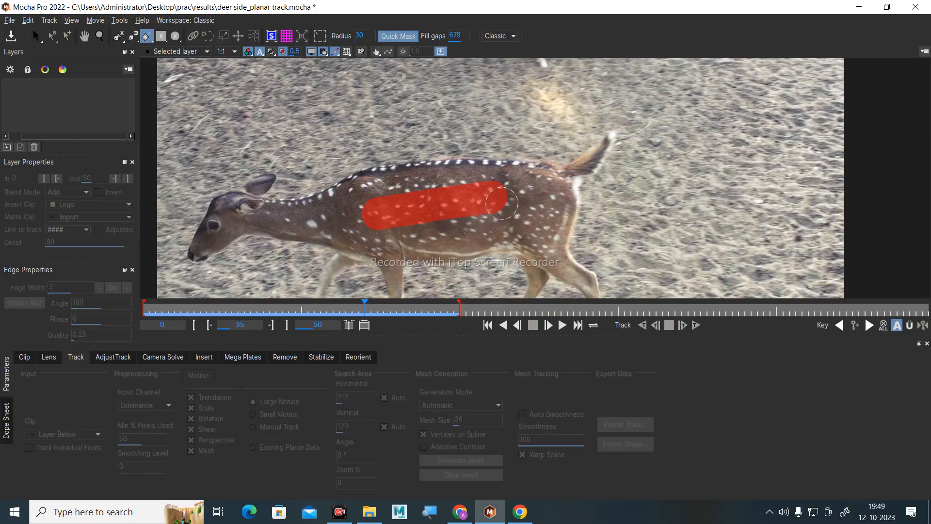
{"action": "mouse_move", "coordinate": [503, 203]}
{"action": "left_mouse_down"}
{"action": "mouse_move", "coordinate": [531, 207]}
{"action": "mouse_move", "coordinate": [415, 222]}
{"action": "mouse_move", "coordinate": [490, 221]}
{"action": "left_mouse_up"}
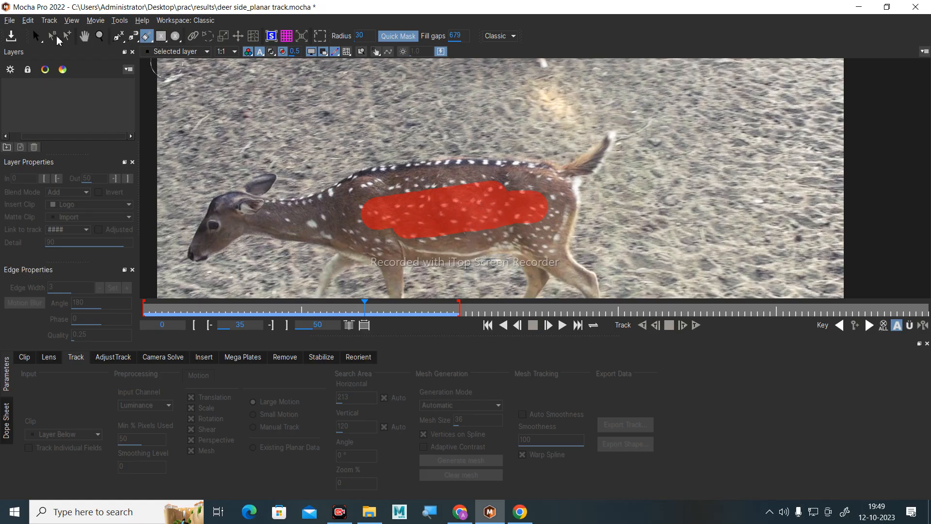
{"action": "left_click", "coordinate": [99, 36]}
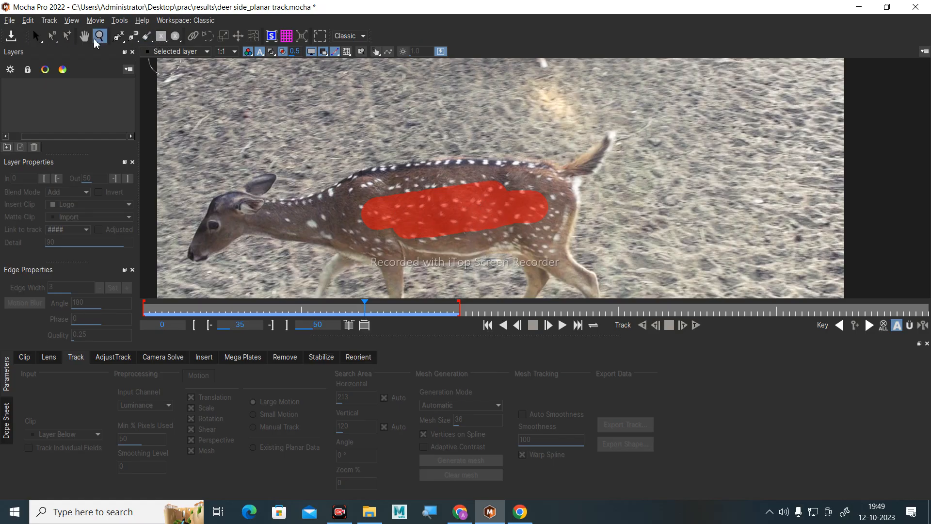
{"action": "left_click", "coordinate": [133, 36]}
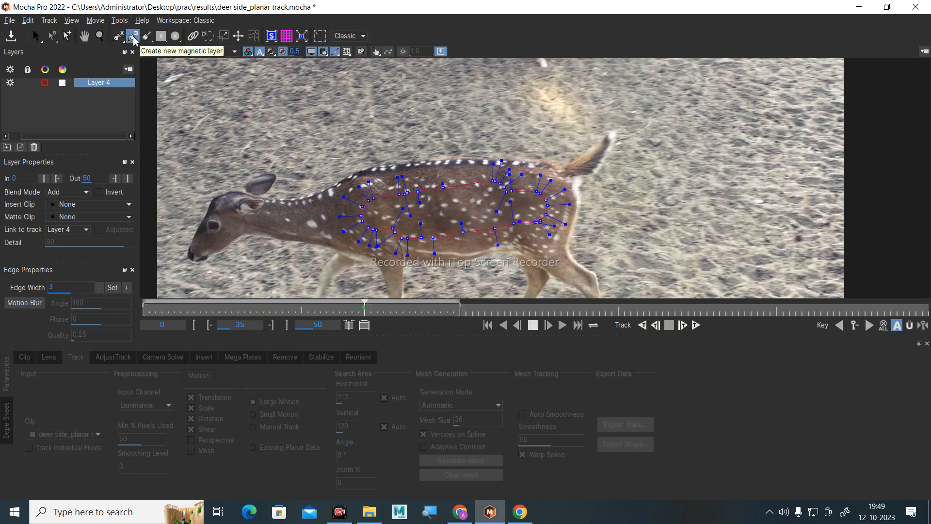
Paint a second Area Brush shape on the front and middle of the deer's body as another layer.
{"action": "left_click", "coordinate": [110, 83]}
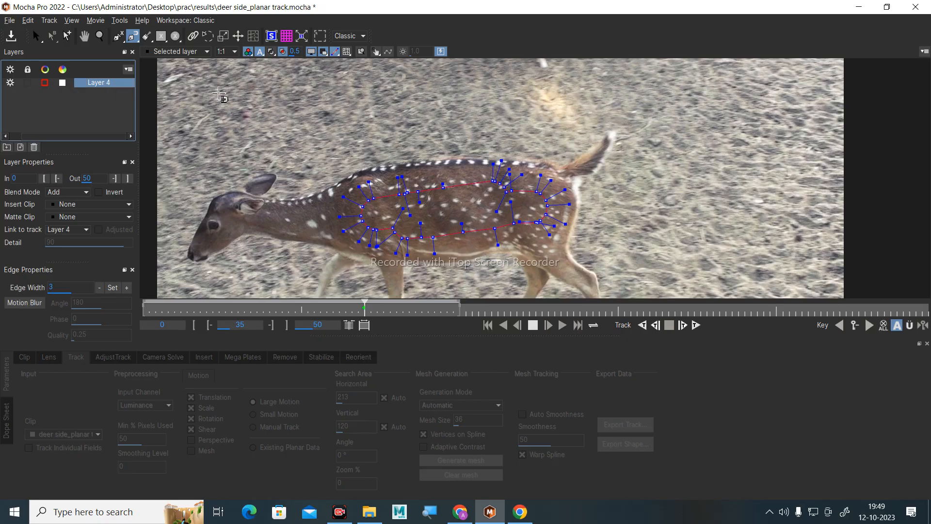
{"action": "left_click", "coordinate": [147, 36]}
{"action": "mouse_move", "coordinate": [423, 177]}
{"action": "left_mouse_down"}
{"action": "mouse_move", "coordinate": [378, 201]}
{"action": "mouse_move", "coordinate": [497, 210]}
{"action": "mouse_move", "coordinate": [393, 221]}
{"action": "left_mouse_up"}
{"action": "left_click", "coordinate": [118, 36]}
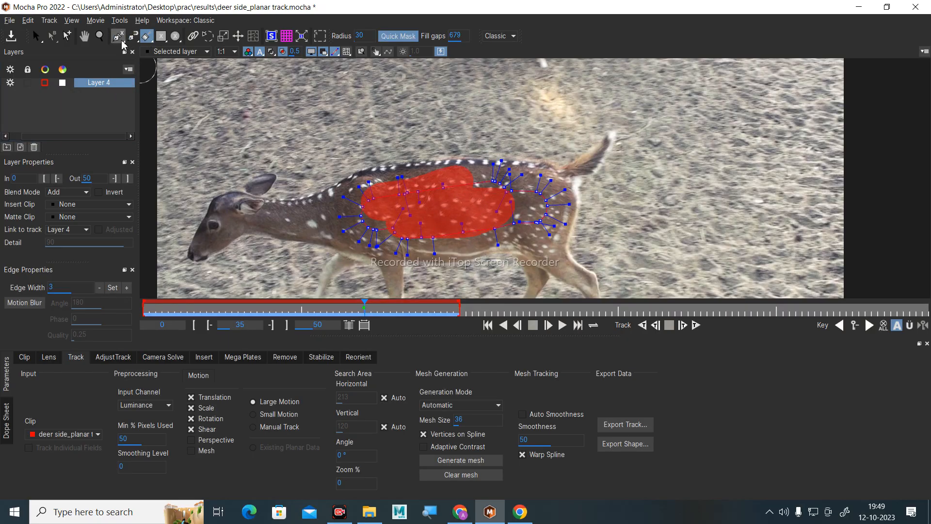
{"action": "left_click", "coordinate": [108, 111]}
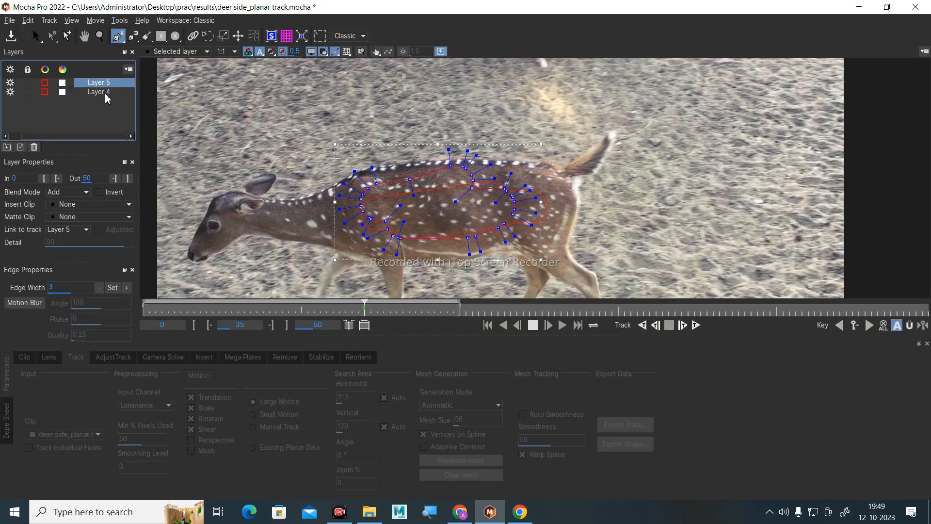
Delete both brush layers and return the playhead to the first frame.
{"action": "left_click", "coordinate": [102, 94]}
{"action": "left_click", "coordinate": [102, 86]}
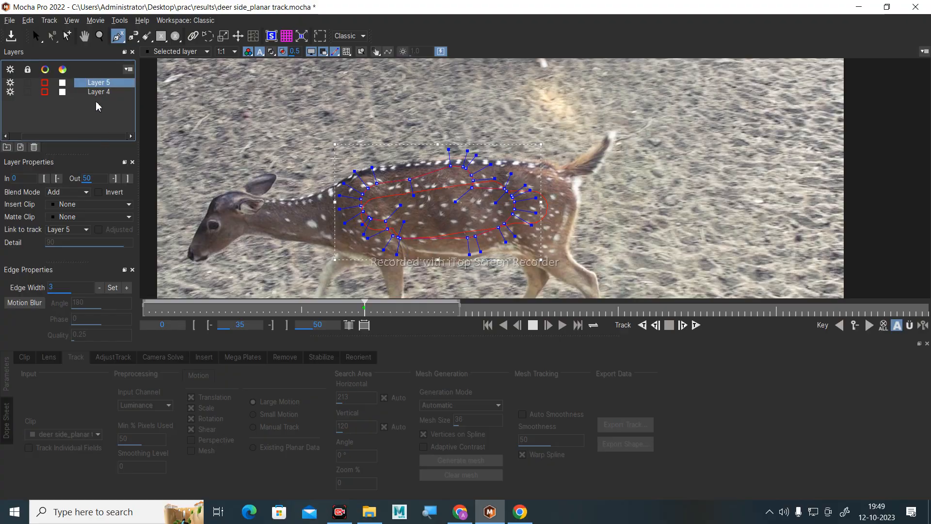
{"action": "left_click", "coordinate": [50, 39]}
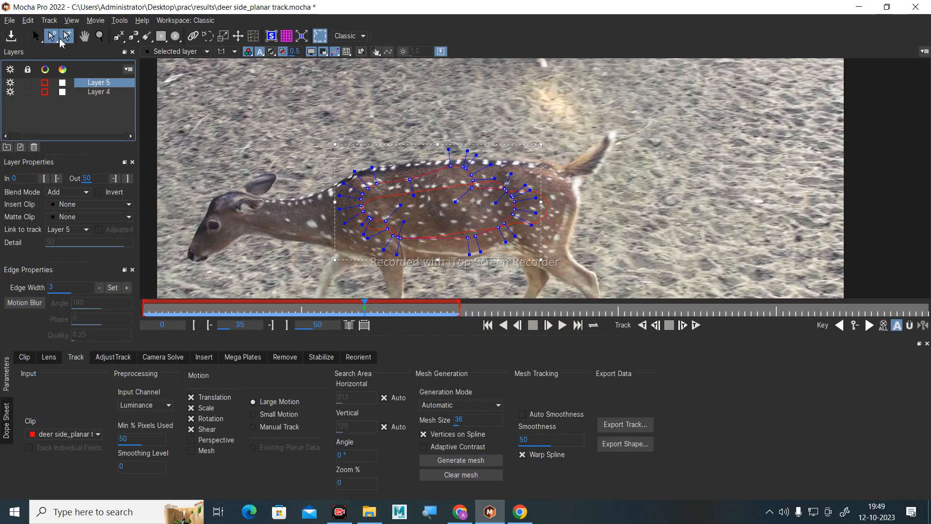
{"action": "key", "text": "Delete"}
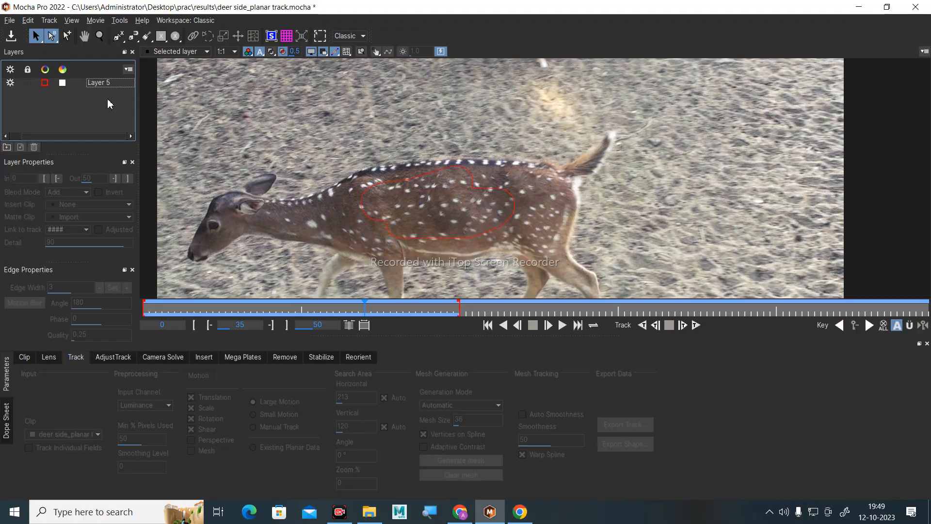
{"action": "left_click", "coordinate": [106, 83]}
{"action": "key", "text": "Delete"}
{"action": "left_click_drag", "start_coordinate": [371, 305], "coordinate": [311, 308]}
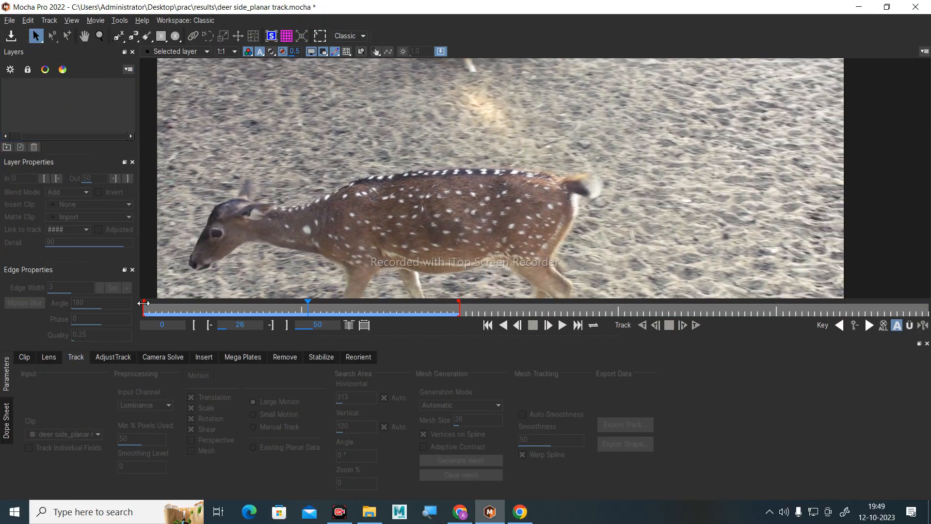
{"action": "left_click", "coordinate": [488, 325]}
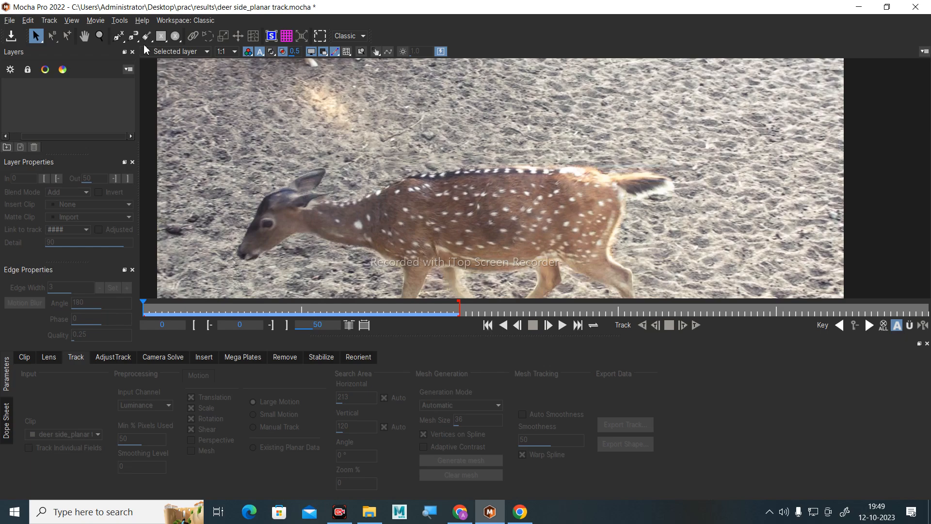
Paint an Area Brush mask with radius 30 over the deer's whole torso up to its outline and commit it as a new layer.
{"action": "left_click", "coordinate": [99, 35]}
{"action": "left_click_drag", "start_coordinate": [458, 211], "coordinate": [542, 148]}
{"action": "key", "text": "x"}
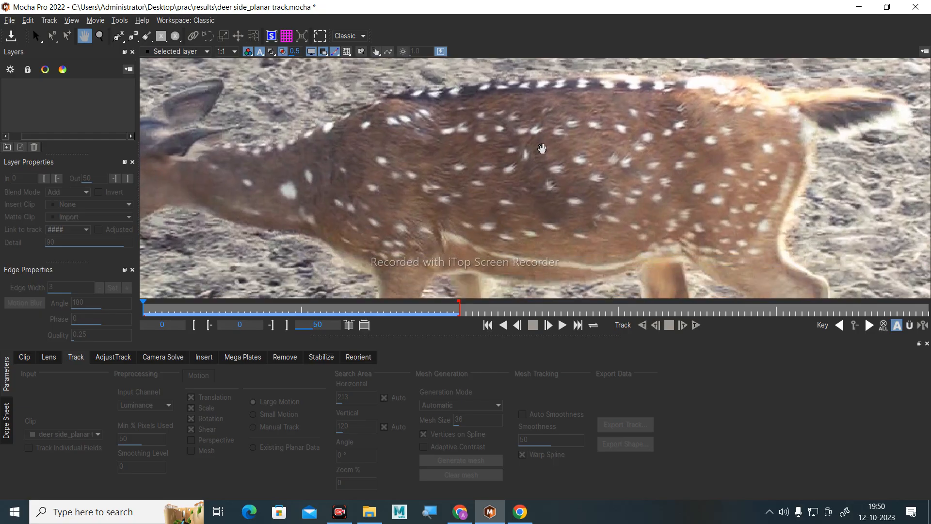
{"action": "key", "text": "z"}
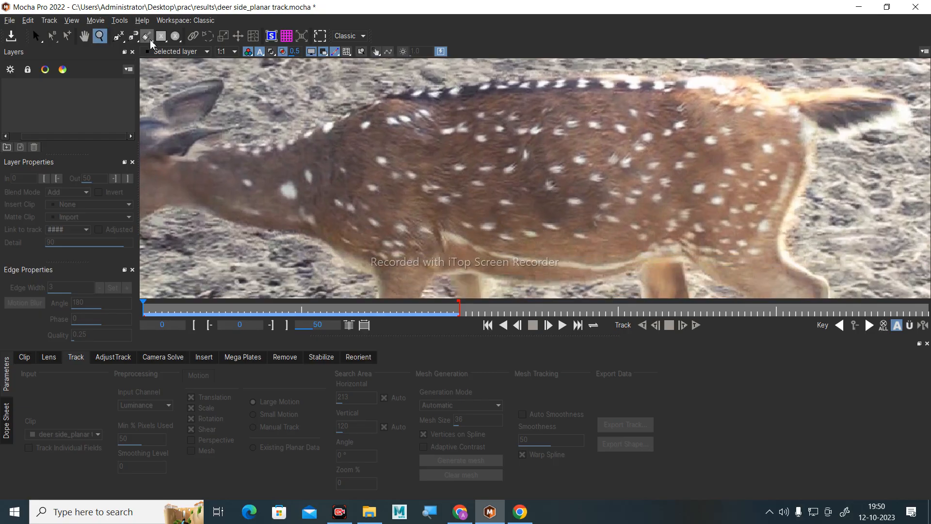
{"action": "left_click", "coordinate": [146, 35]}
{"action": "mouse_move", "coordinate": [505, 146]}
{"action": "left_mouse_down"}
{"action": "mouse_move", "coordinate": [435, 145]}
{"action": "mouse_move", "coordinate": [540, 123]}
{"action": "mouse_move", "coordinate": [491, 118]}
{"action": "mouse_move", "coordinate": [582, 105]}
{"action": "mouse_move", "coordinate": [473, 111]}
{"action": "mouse_move", "coordinate": [388, 132]}
{"action": "mouse_move", "coordinate": [416, 124]}
{"action": "mouse_move", "coordinate": [400, 125]}
{"action": "mouse_move", "coordinate": [327, 157]}
{"action": "mouse_move", "coordinate": [308, 184]}
{"action": "mouse_move", "coordinate": [329, 207]}
{"action": "mouse_move", "coordinate": [407, 247]}
{"action": "mouse_move", "coordinate": [477, 238]}
{"action": "mouse_move", "coordinate": [566, 243]}
{"action": "mouse_move", "coordinate": [505, 248]}
{"action": "mouse_move", "coordinate": [602, 247]}
{"action": "mouse_move", "coordinate": [637, 231]}
{"action": "mouse_move", "coordinate": [726, 222]}
{"action": "mouse_move", "coordinate": [772, 179]}
{"action": "mouse_move", "coordinate": [781, 140]}
{"action": "mouse_move", "coordinate": [728, 109]}
{"action": "mouse_move", "coordinate": [567, 107]}
{"action": "mouse_move", "coordinate": [633, 107]}
{"action": "mouse_move", "coordinate": [674, 137]}
{"action": "mouse_move", "coordinate": [720, 148]}
{"action": "mouse_move", "coordinate": [638, 182]}
{"action": "mouse_move", "coordinate": [636, 159]}
{"action": "mouse_move", "coordinate": [493, 202]}
{"action": "mouse_move", "coordinate": [353, 170]}
{"action": "mouse_move", "coordinate": [519, 150]}
{"action": "mouse_move", "coordinate": [698, 169]}
{"action": "mouse_move", "coordinate": [457, 240]}
{"action": "mouse_move", "coordinate": [479, 223]}
{"action": "mouse_move", "coordinate": [492, 239]}
{"action": "mouse_move", "coordinate": [455, 228]}
{"action": "mouse_move", "coordinate": [402, 251]}
{"action": "mouse_move", "coordinate": [417, 227]}
{"action": "mouse_move", "coordinate": [325, 203]}
{"action": "mouse_move", "coordinate": [312, 183]}
{"action": "mouse_move", "coordinate": [474, 187]}
{"action": "mouse_move", "coordinate": [478, 177]}
{"action": "mouse_move", "coordinate": [655, 141]}
{"action": "mouse_move", "coordinate": [407, 151]}
{"action": "mouse_move", "coordinate": [486, 160]}
{"action": "left_mouse_up"}
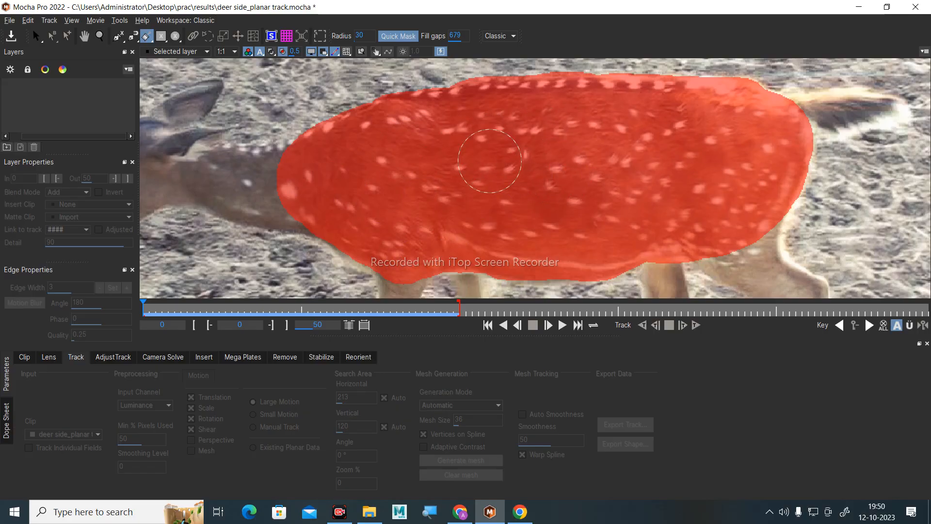
{"action": "left_click", "coordinate": [162, 36]}
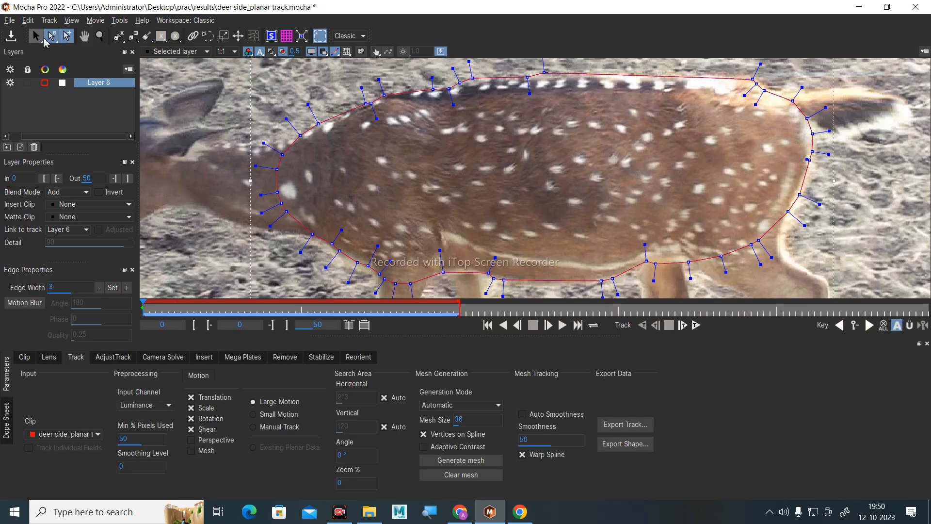
Select the torso layer and enable Perspective and Mesh in its track motion settings.
{"action": "left_click", "coordinate": [36, 36]}
{"action": "left_click", "coordinate": [96, 85]}
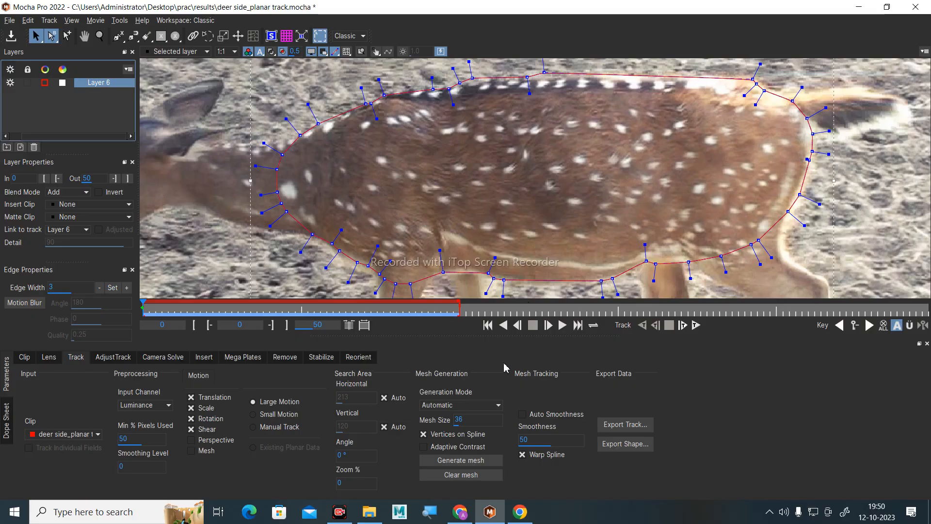
{"action": "left_click", "coordinate": [197, 443]}
{"action": "left_click", "coordinate": [196, 451]}
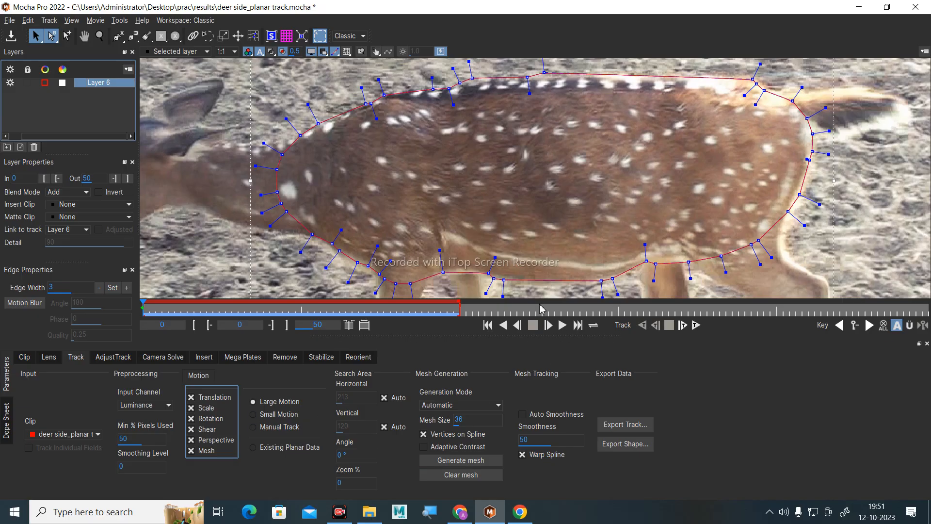
Move a spline point along the deer's upper back slightly inward to fit the torso outline more closely.
{"action": "left_click", "coordinate": [99, 35]}
{"action": "left_click_drag", "start_coordinate": [475, 188], "coordinate": [439, 78]}
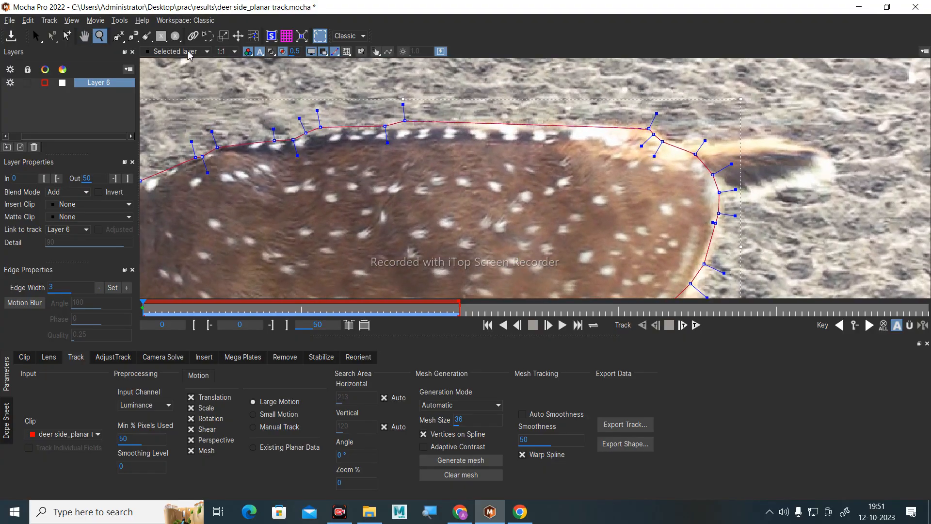
{"action": "left_click", "coordinate": [67, 36]}
{"action": "left_click", "coordinate": [51, 35]}
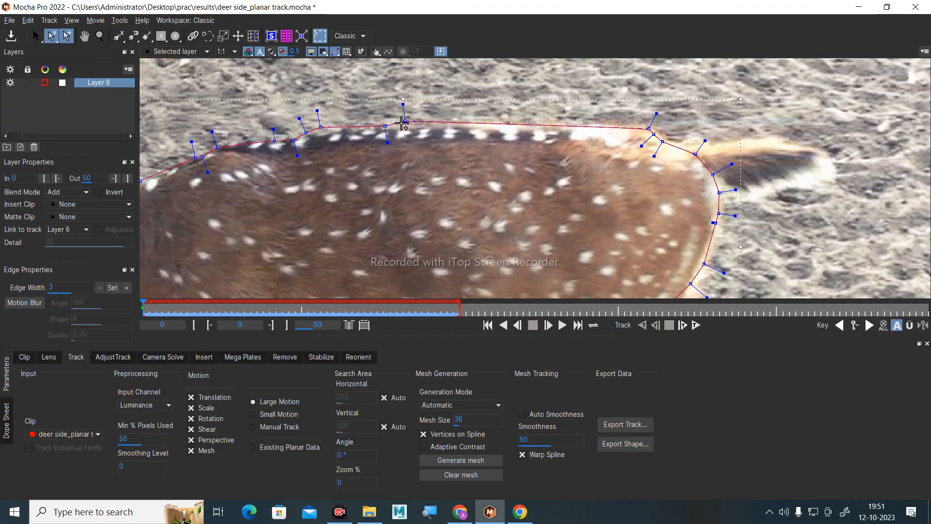
{"action": "left_click", "coordinate": [38, 37]}
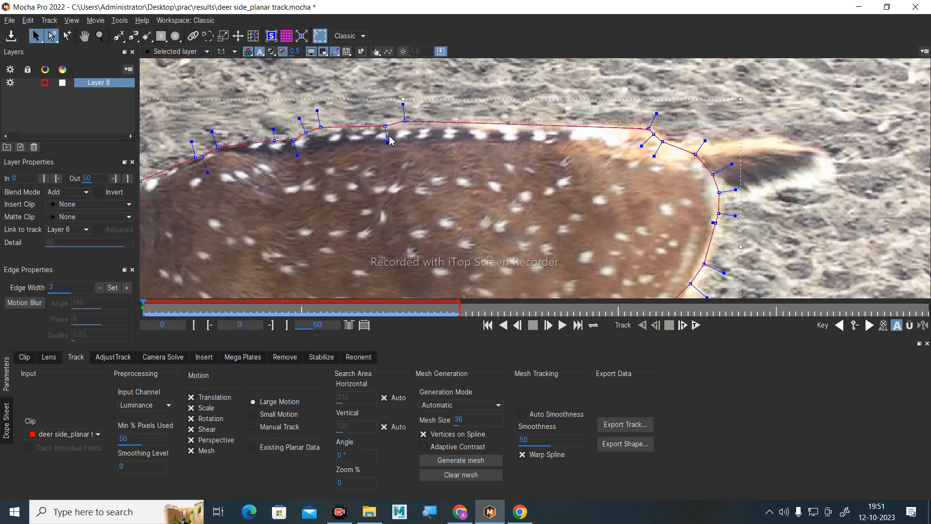
{"action": "left_click_drag", "start_coordinate": [404, 121], "coordinate": [412, 125]}
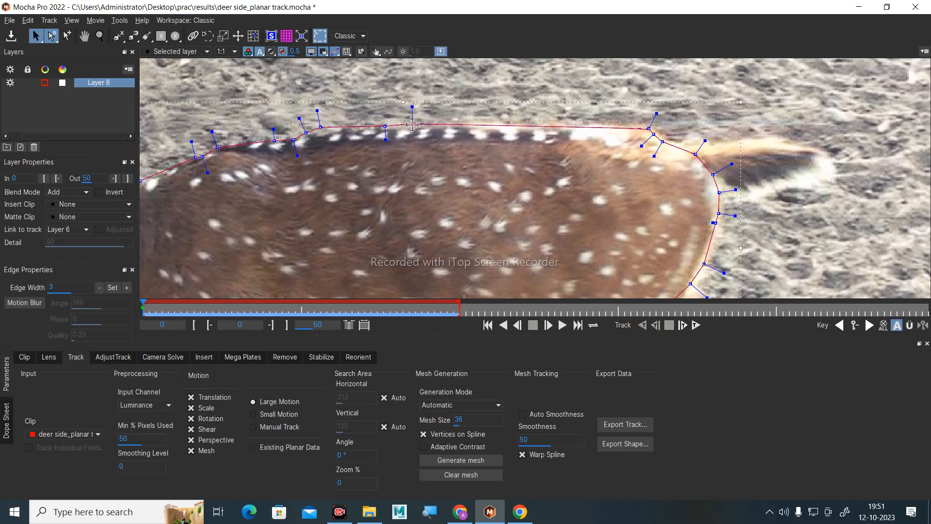
Move the spline point above the rump slightly inward and add three spline points along the straight stretch of the deer's back.
{"action": "left_click_drag", "start_coordinate": [649, 128], "coordinate": [645, 126]}
{"action": "left_click", "coordinate": [66, 36]}
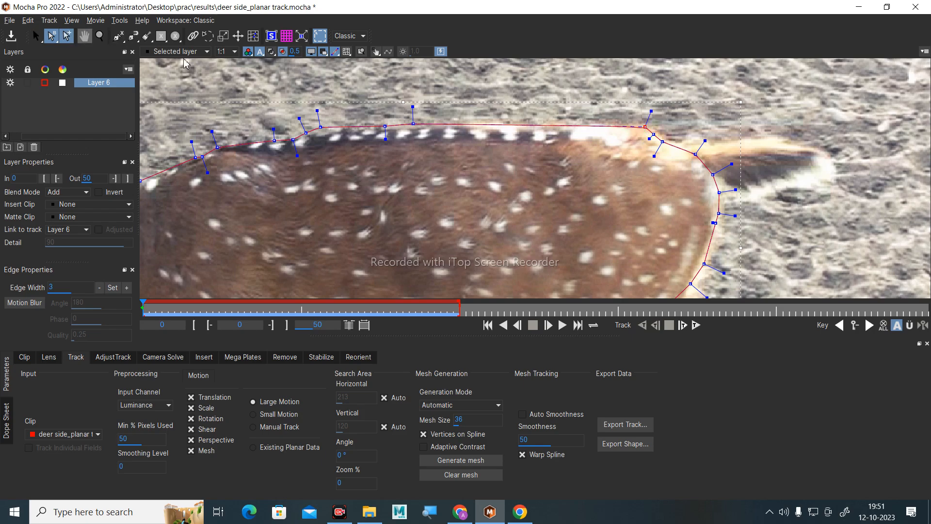
{"action": "left_click", "coordinate": [459, 122]}
{"action": "left_click", "coordinate": [541, 126]}
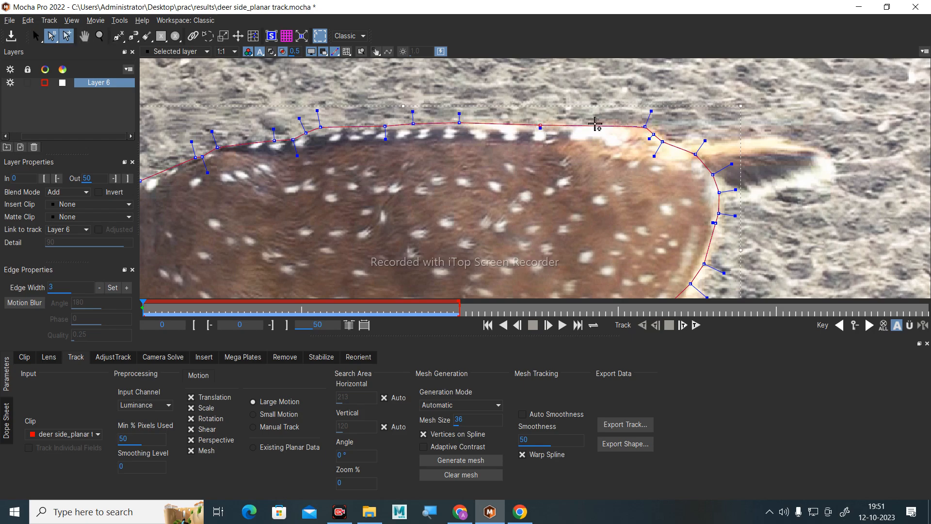
{"action": "left_click", "coordinate": [602, 127]}
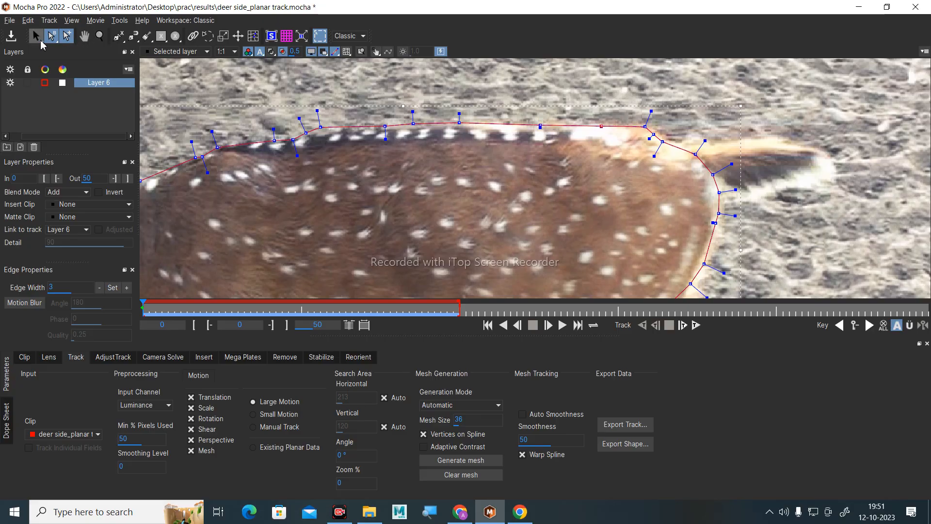
Fine-tune the spline points on the front part of the back and shift the points around the rump outward to the deer's edge.
{"action": "left_click", "coordinate": [39, 40]}
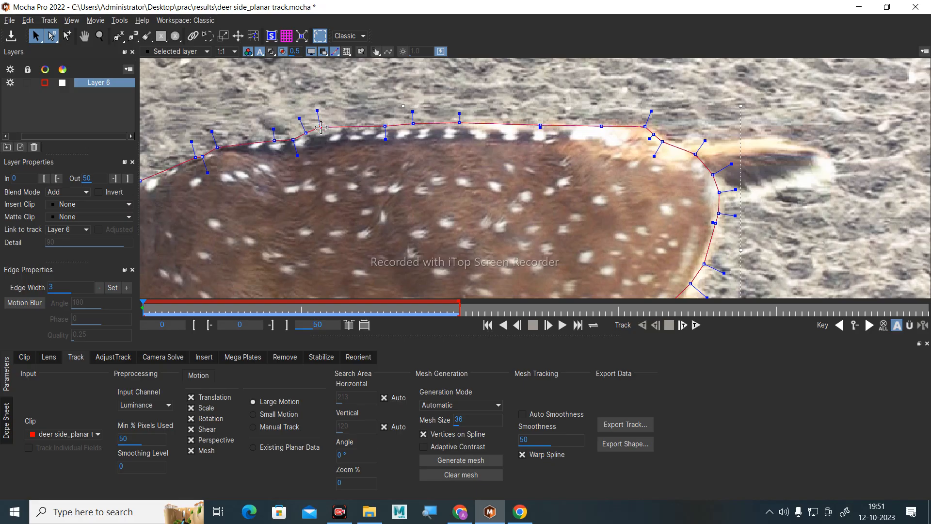
{"action": "left_click_drag", "start_coordinate": [321, 128], "coordinate": [304, 136]}
{"action": "left_click", "coordinate": [297, 142]}
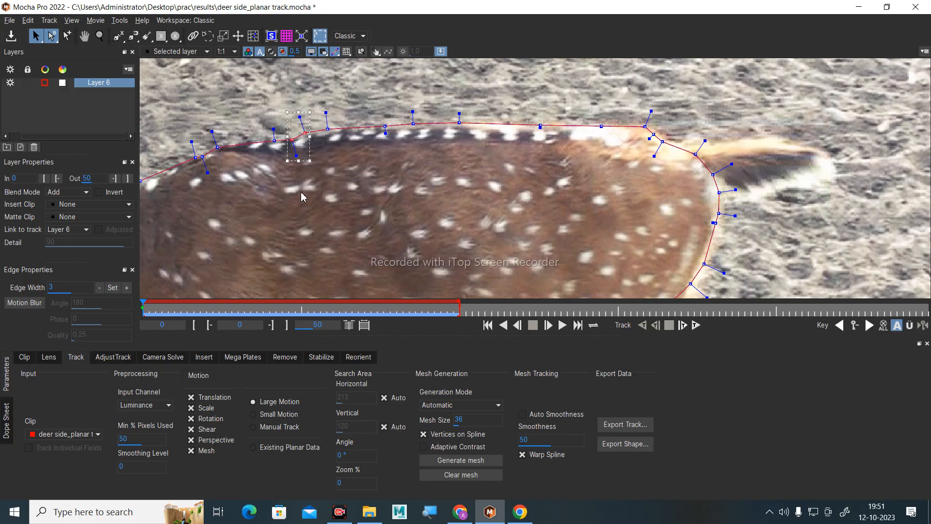
{"action": "key", "text": "ctrl+a"}
{"action": "left_click_drag", "start_coordinate": [676, 249], "coordinate": [724, 149]}
{"action": "left_click_drag", "start_coordinate": [723, 192], "coordinate": [727, 195]}
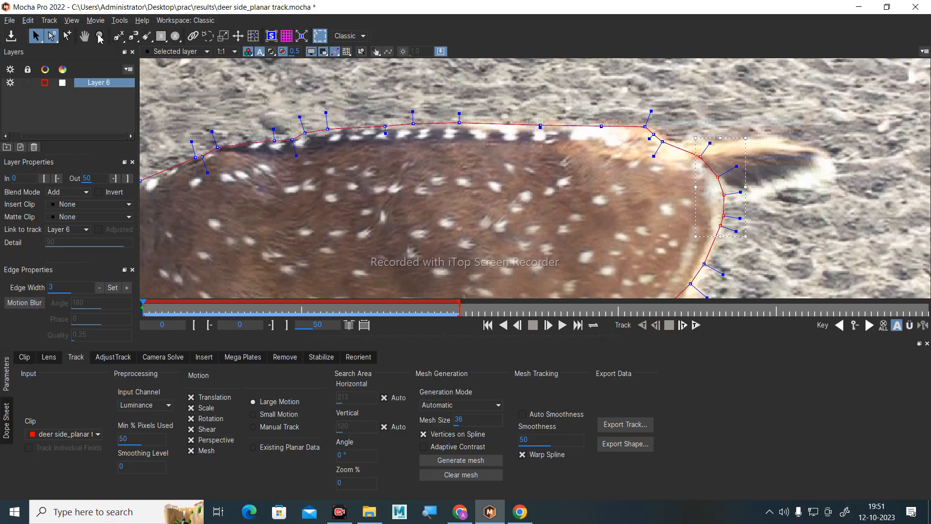
Adjust the spline points down the rear edge of the hindquarters and across the top of the hind legs.
{"action": "left_click", "coordinate": [100, 36]}
{"action": "left_click", "coordinate": [84, 36]}
{"action": "left_click_drag", "start_coordinate": [500, 217], "coordinate": [419, 149]}
{"action": "left_click_drag", "start_coordinate": [474, 142], "coordinate": [425, 142]}
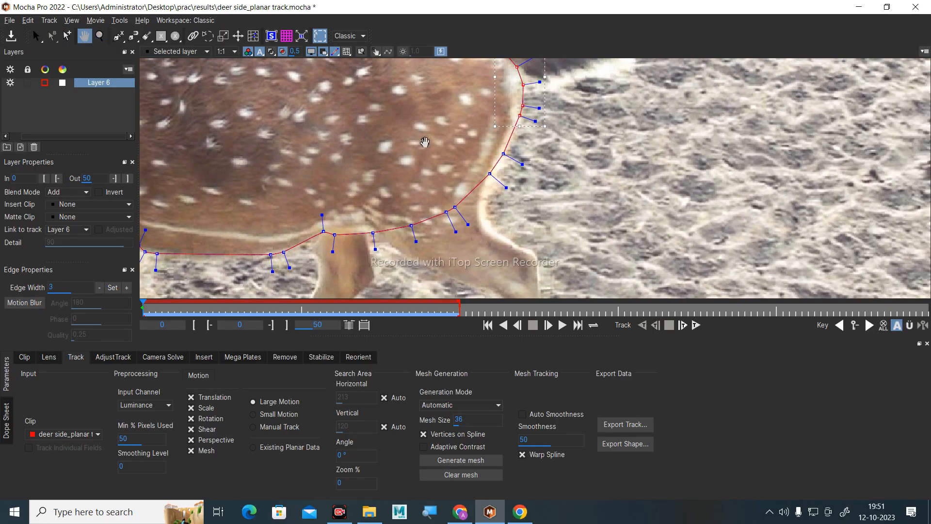
{"action": "left_click", "coordinate": [51, 36]}
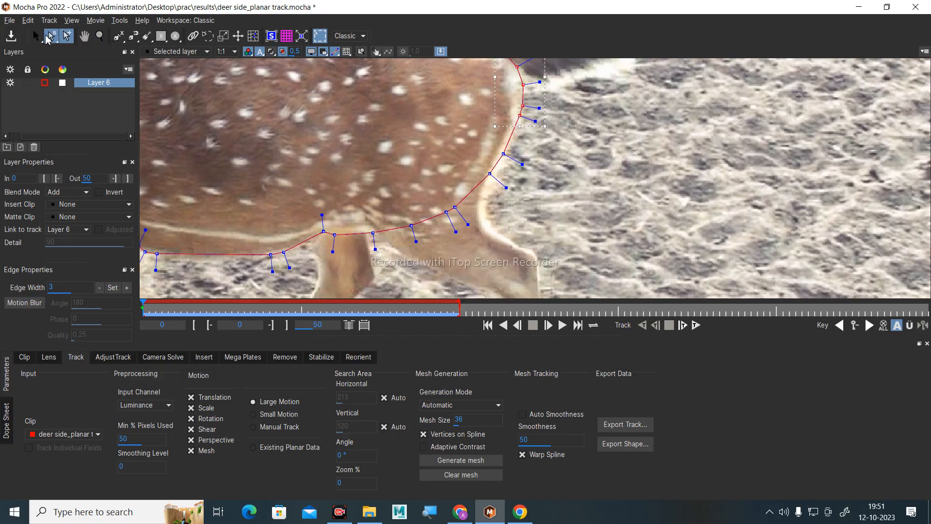
{"action": "left_click_drag", "start_coordinate": [473, 192], "coordinate": [474, 193]}
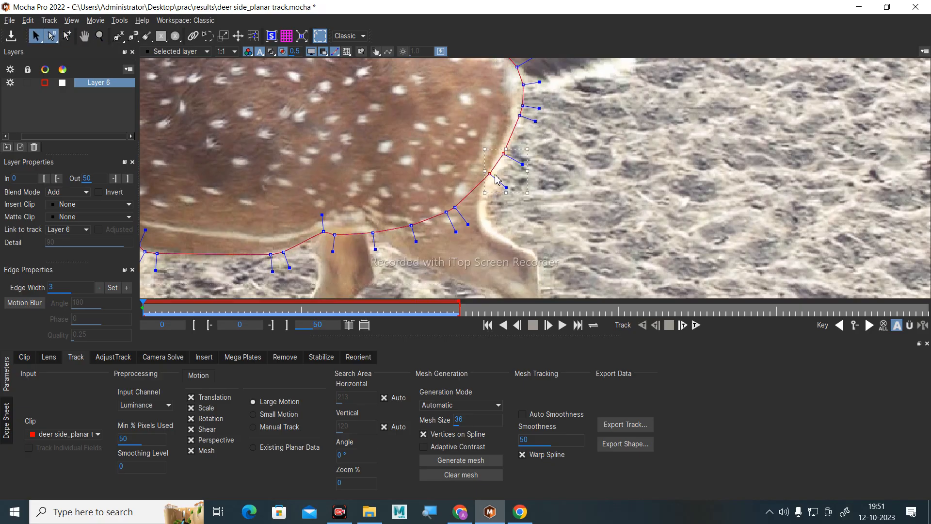
{"action": "left_click", "coordinate": [460, 511]}
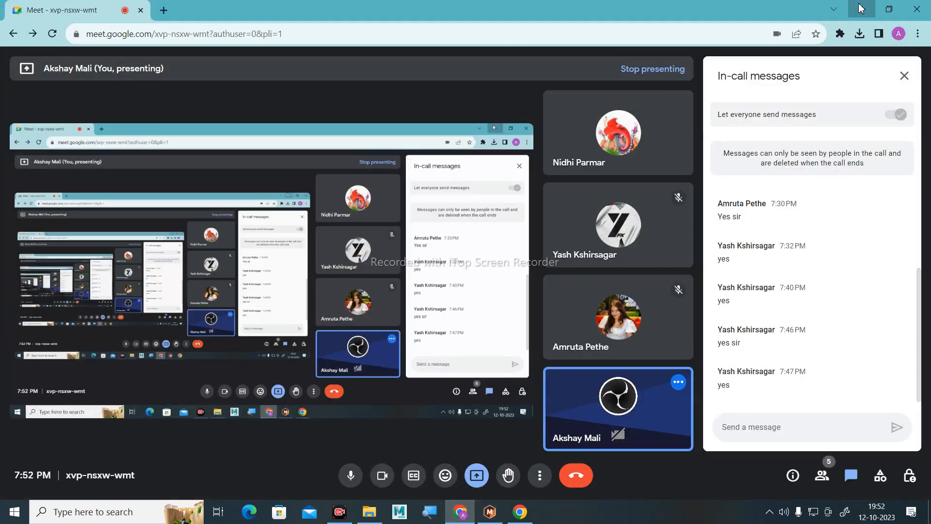
{"action": "key", "text": "alt+Tab"}
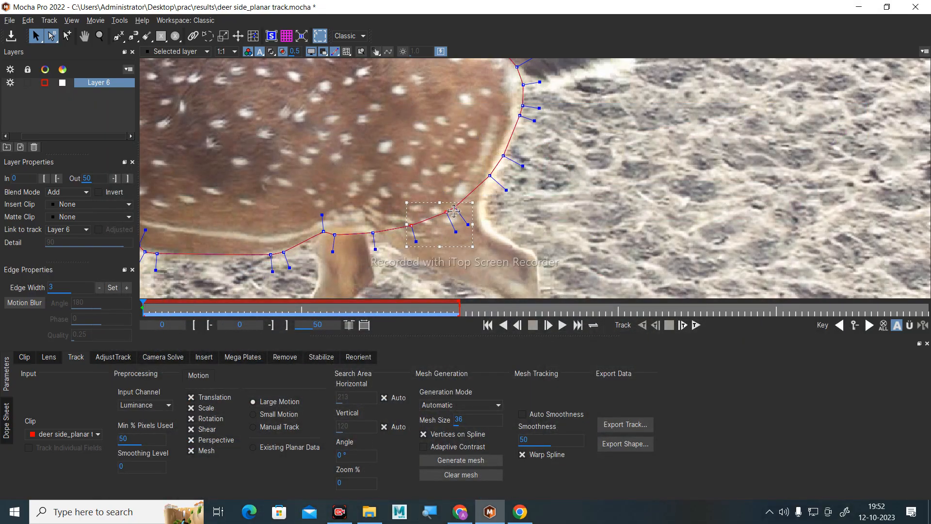
{"action": "mouse_move", "coordinate": [454, 210]}
{"action": "left_mouse_down"}
{"action": "mouse_move", "coordinate": [459, 221]}
{"action": "mouse_move", "coordinate": [452, 213]}
{"action": "left_mouse_up"}
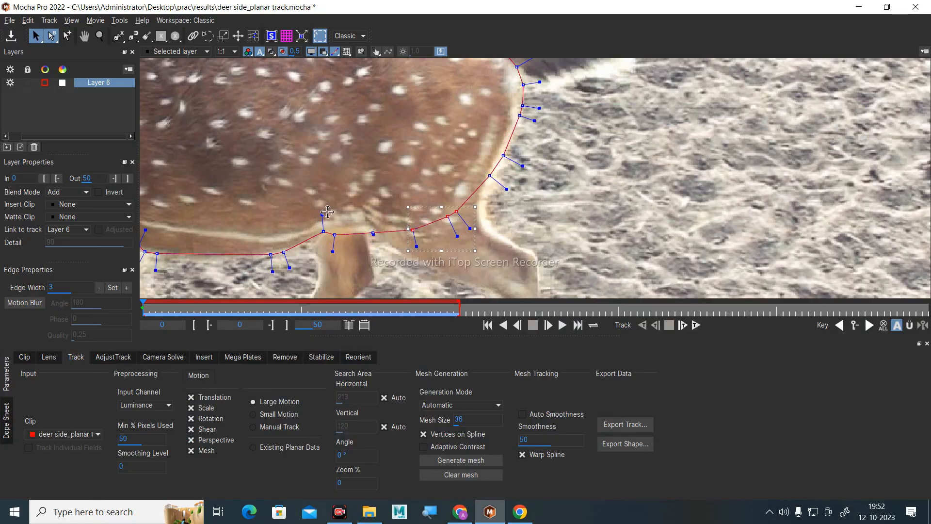
{"action": "left_click", "coordinate": [325, 213]}
Add two spline points along the deer's belly and nudge the belly points slightly upward to follow the torso outline.
{"action": "left_click", "coordinate": [66, 35]}
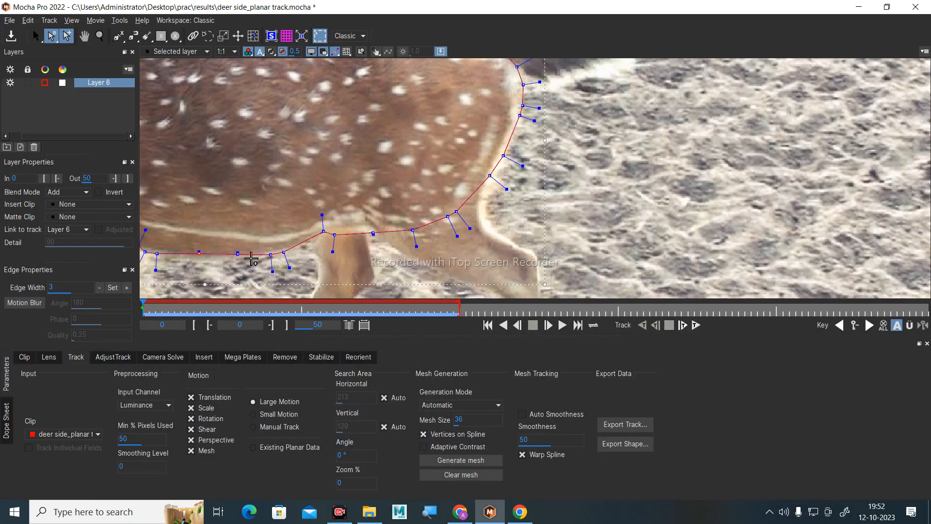
{"action": "key", "text": "x"}
{"action": "left_click_drag", "start_coordinate": [353, 171], "coordinate": [691, 147]}
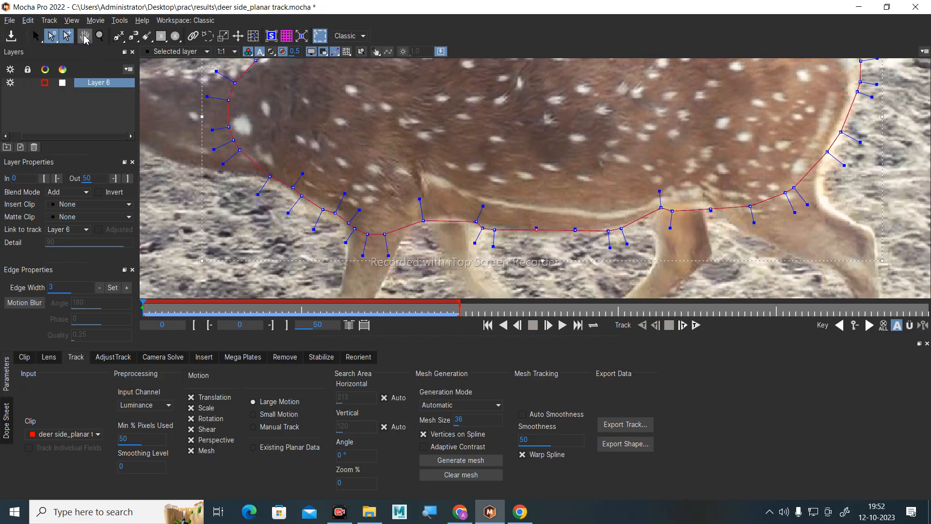
{"action": "left_click", "coordinate": [83, 36]}
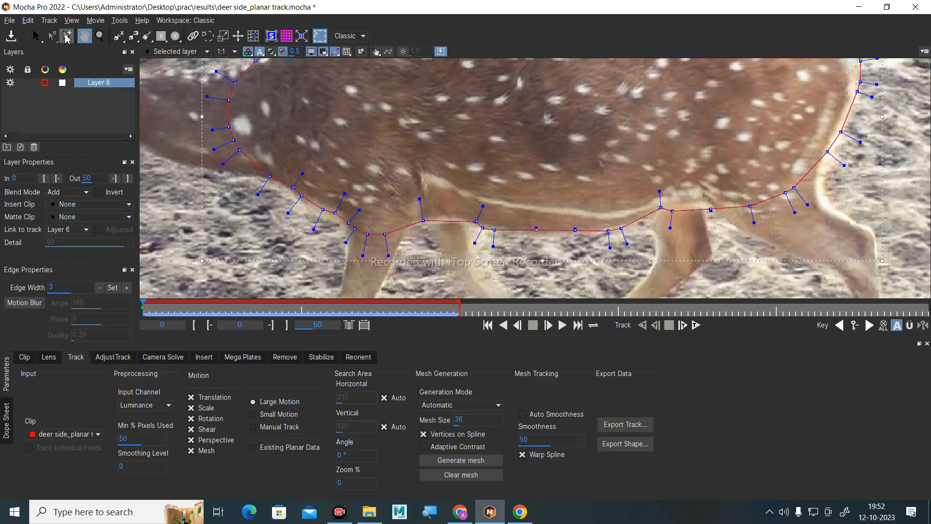
{"action": "left_click", "coordinate": [51, 36]}
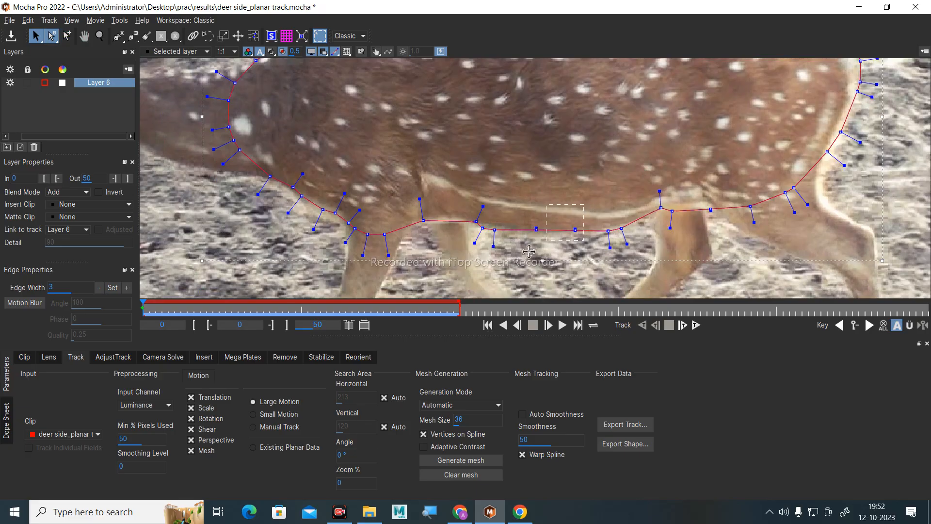
{"action": "left_click_drag", "start_coordinate": [529, 250], "coordinate": [491, 264]}
{"action": "left_click_drag", "start_coordinate": [494, 231], "coordinate": [498, 229]}
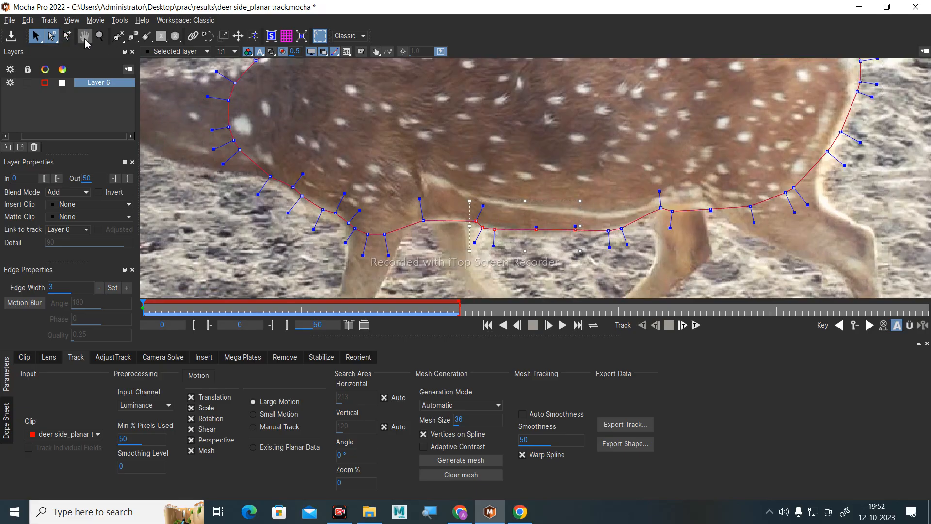
Select every point of the torso spline and shorten all their handles slightly together.
{"action": "left_click", "coordinate": [100, 36]}
{"action": "scroll", "coordinate": [538, 197], "scroll_direction": "down", "scroll_amount": 2}
{"action": "scroll", "coordinate": [539, 196], "scroll_direction": "down", "scroll_amount": 2}
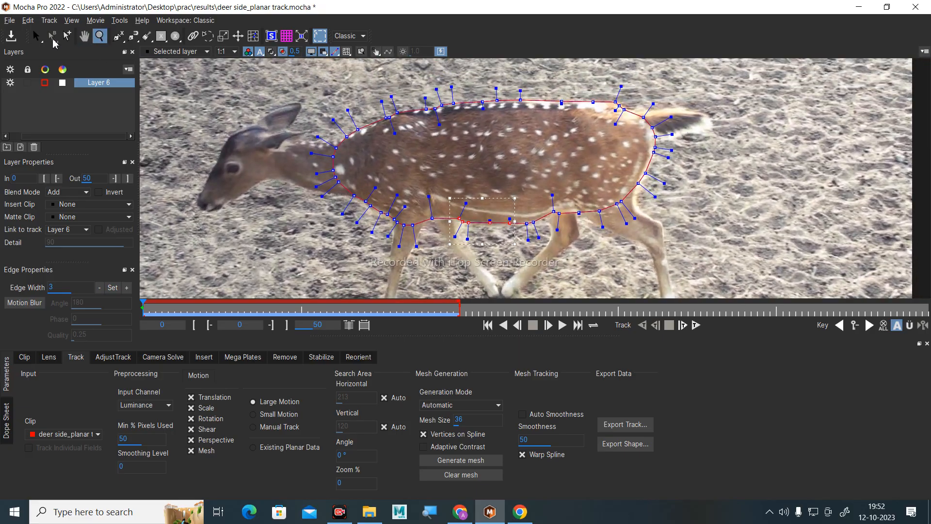
{"action": "left_click", "coordinate": [52, 39]}
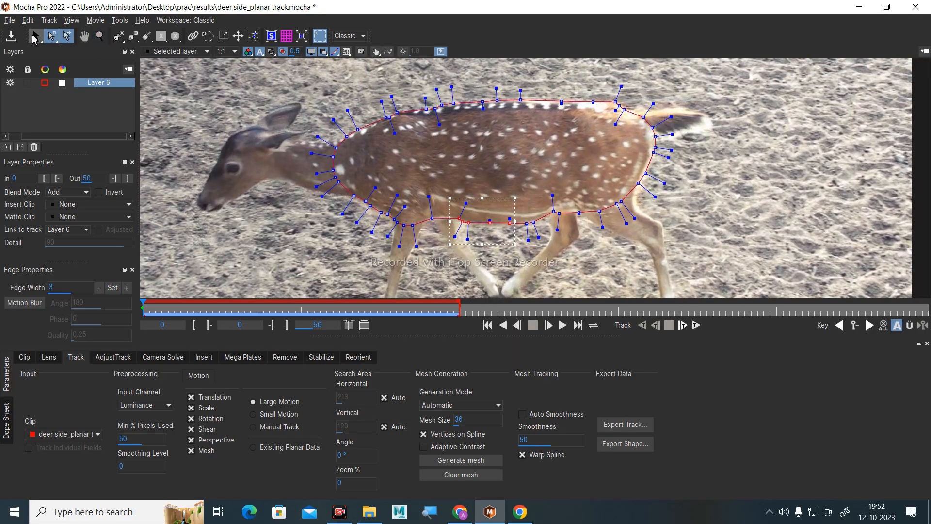
{"action": "key", "text": "ctrl+a"}
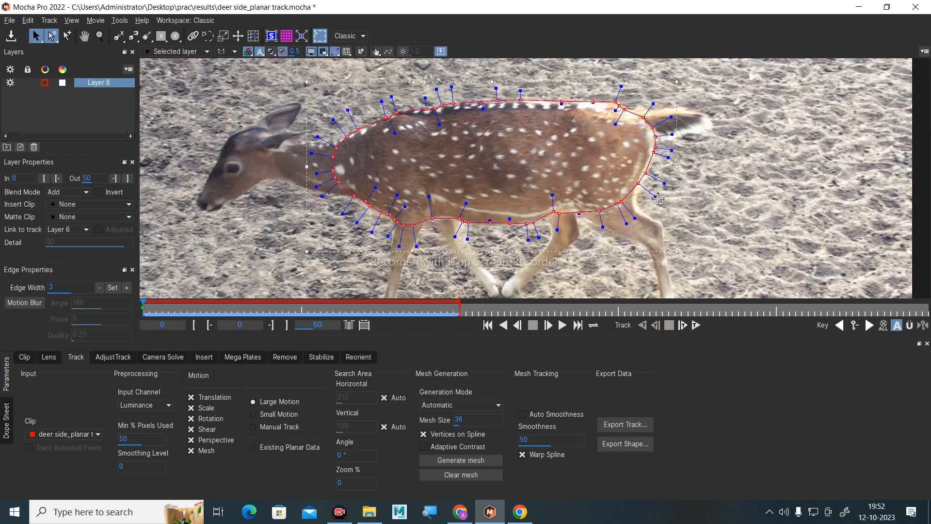
{"action": "left_click_drag", "start_coordinate": [658, 199], "coordinate": [655, 195]}
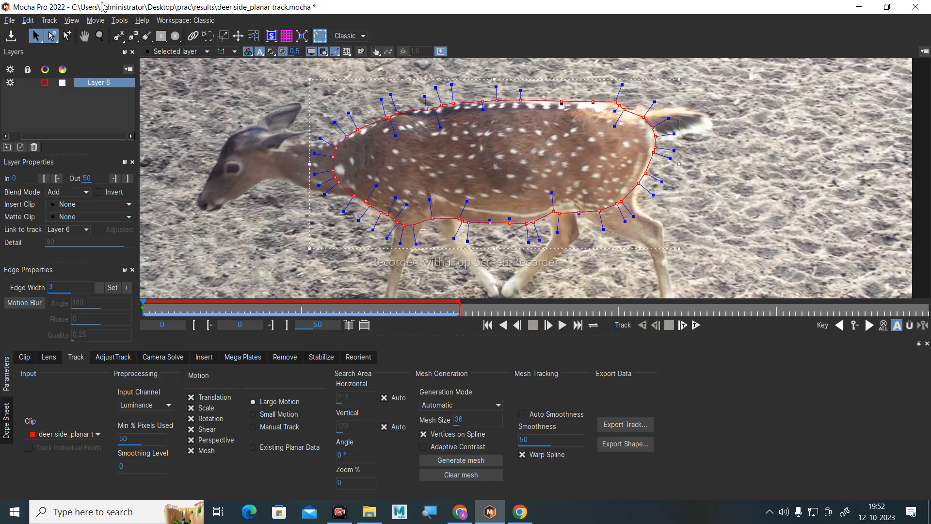
Track the torso layer forwards from the first frame through the end of the clip.
{"action": "key", "text": "space"}
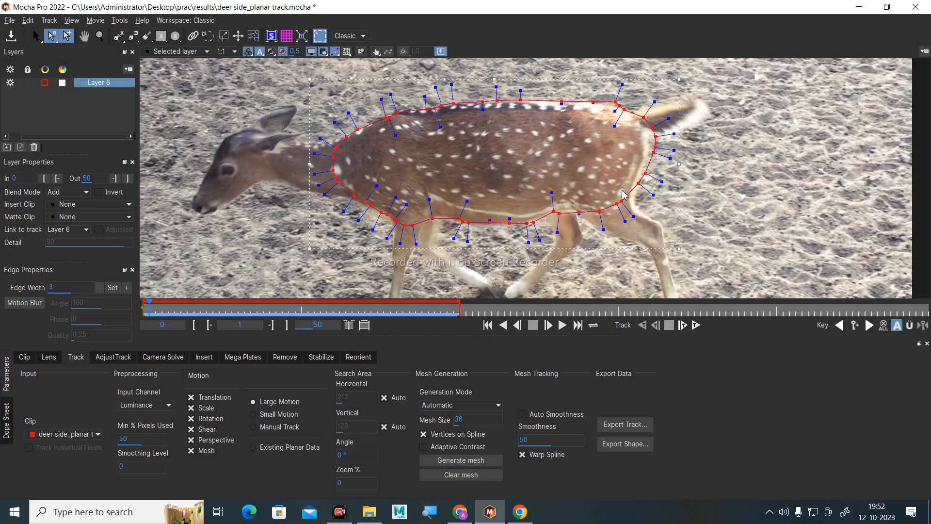
{"action": "left_click", "coordinate": [84, 35]}
{"action": "scroll", "coordinate": [445, 166], "scroll_direction": "up", "scroll_amount": 4}
{"action": "left_click_drag", "start_coordinate": [445, 166], "coordinate": [543, 187]}
{"action": "key", "text": "z"}
{"action": "left_click", "coordinate": [542, 187]}
{"action": "scroll", "coordinate": [464, 190], "scroll_direction": "down", "scroll_amount": 4}
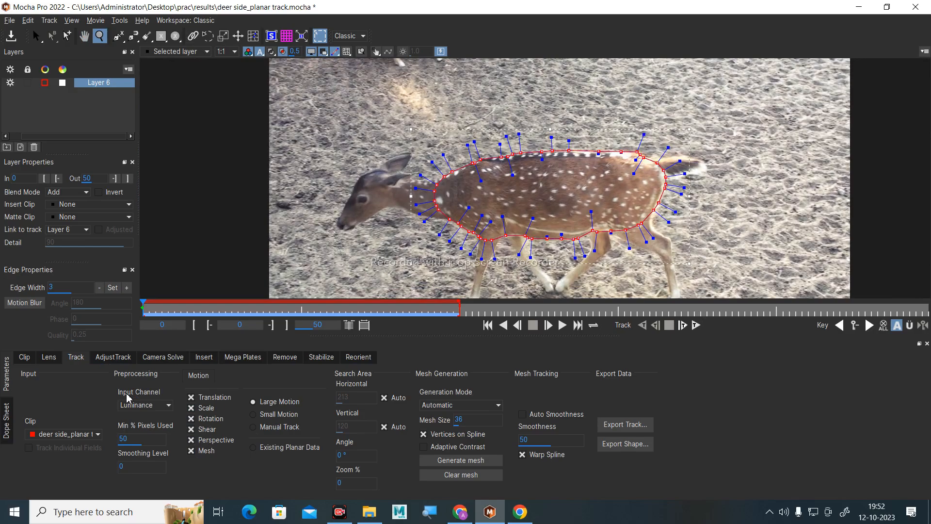
{"action": "left_click", "coordinate": [697, 325]}
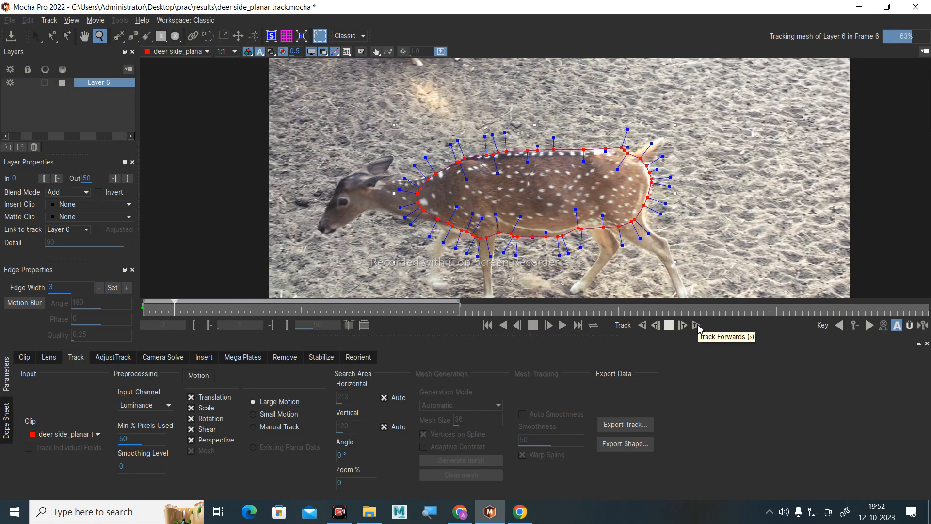
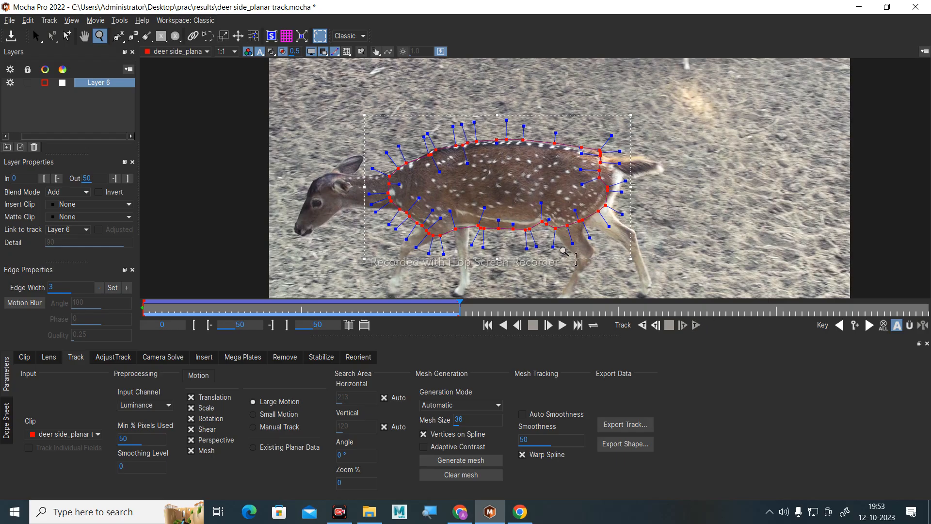
Play the tracked clip from the start, check how the torso spline fits around frame 39, and return to the first frame.
{"action": "left_click", "coordinate": [491, 328]}
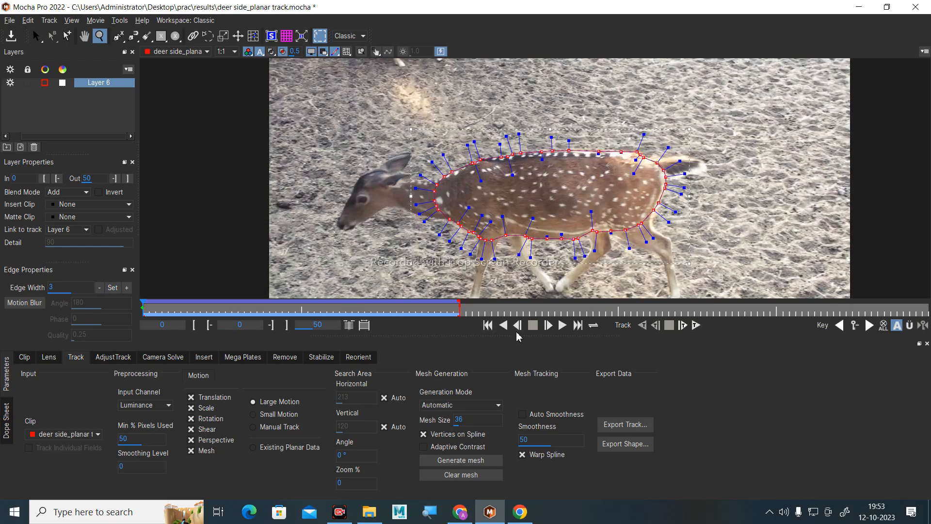
{"action": "left_click", "coordinate": [561, 326]}
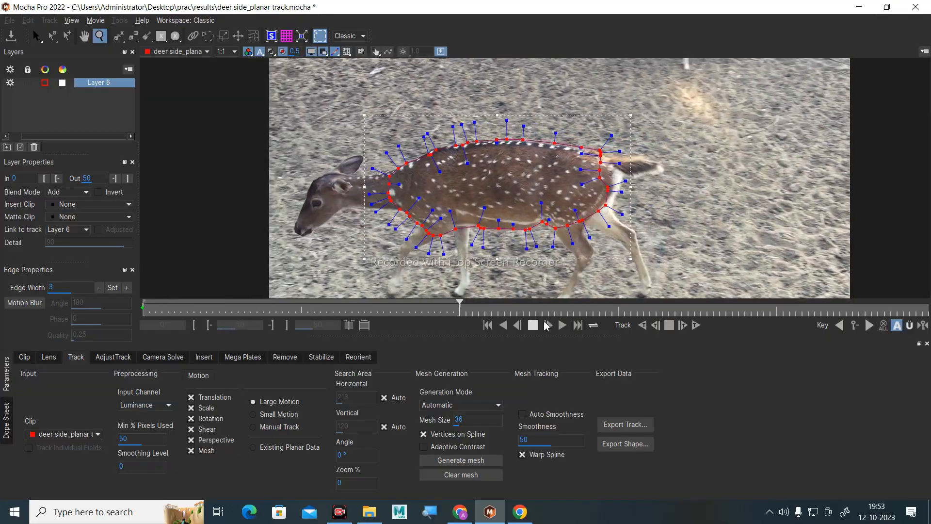
{"action": "left_click", "coordinate": [533, 329]}
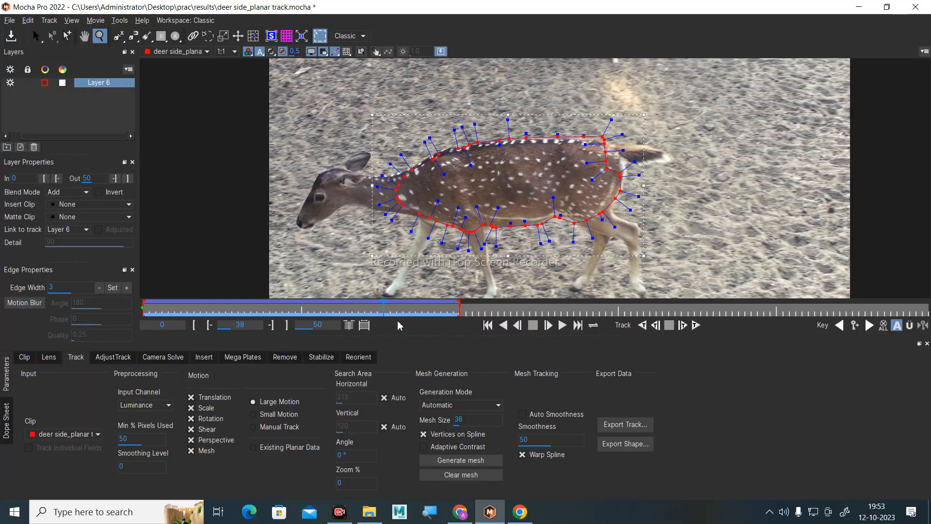
{"action": "left_click", "coordinate": [386, 305]}
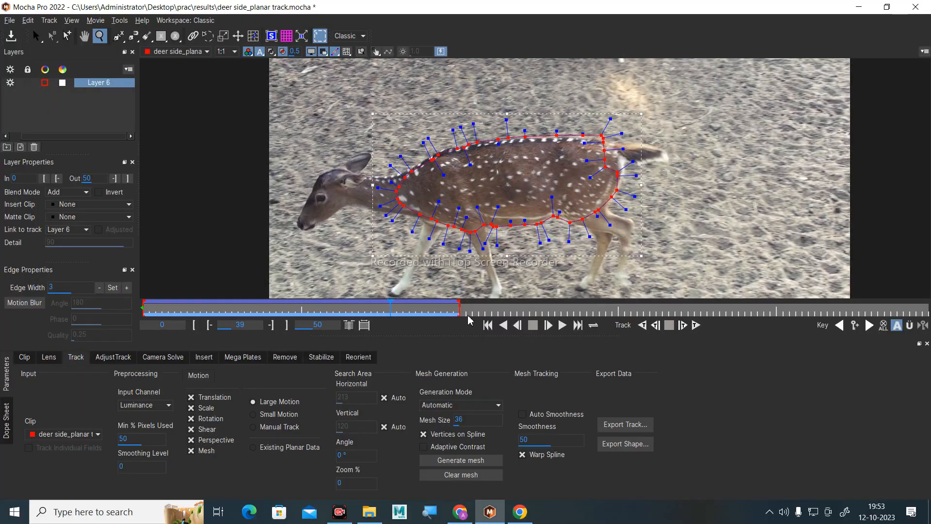
{"action": "left_click", "coordinate": [487, 325]}
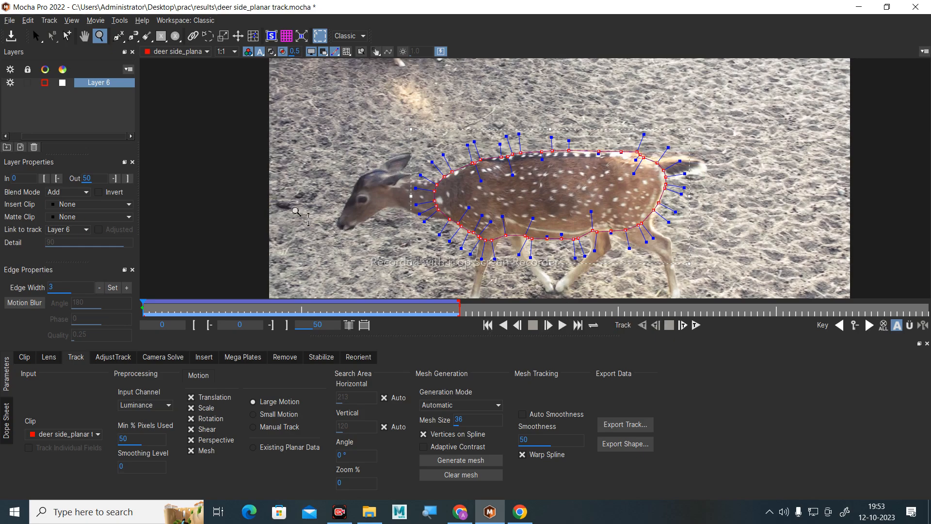
Deselect the torso layer, replay the clip to check its plain outline, and inspect the torso closely on the first frame.
{"action": "left_click", "coordinate": [314, 53]}
{"action": "left_click", "coordinate": [103, 97]}
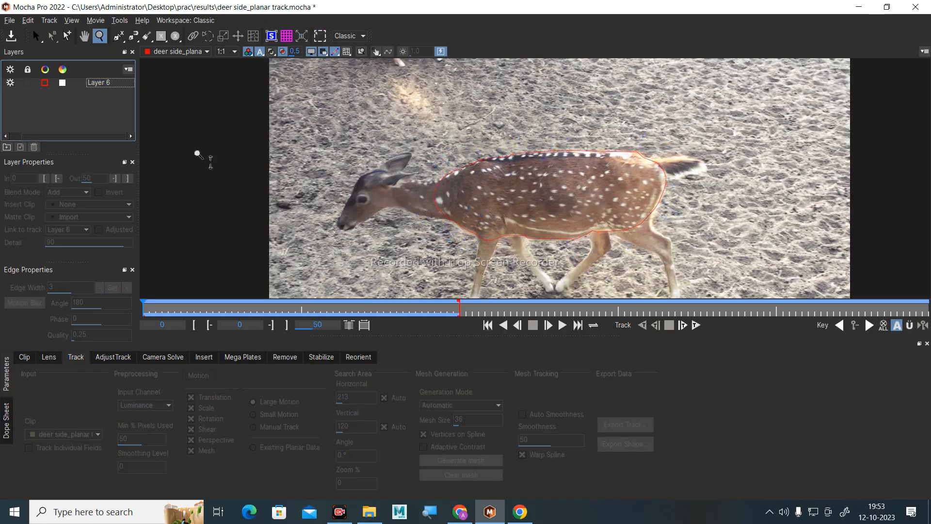
{"action": "left_click", "coordinate": [563, 325]}
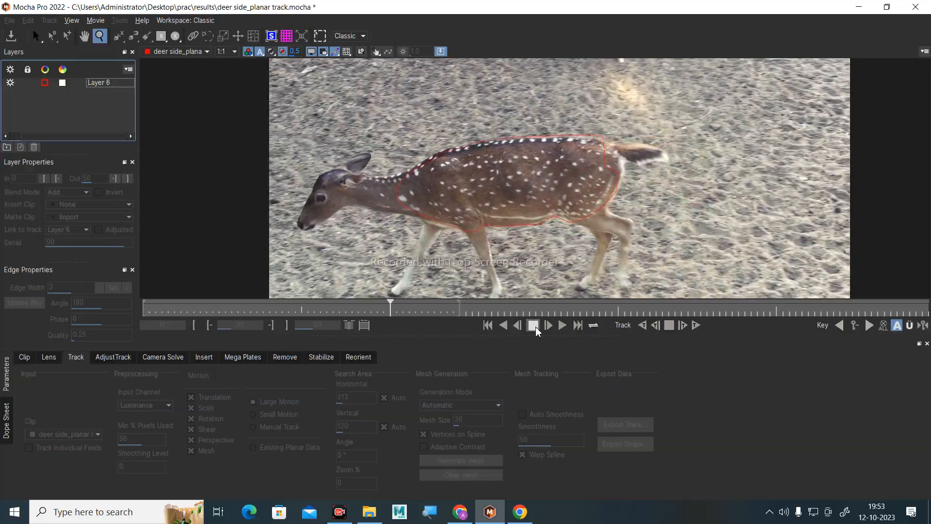
{"action": "left_click_drag", "start_coordinate": [490, 225], "coordinate": [558, 233]}
{"action": "key", "text": "x"}
{"action": "left_click_drag", "start_coordinate": [558, 185], "coordinate": [505, 213]}
{"action": "key", "text": "z"}
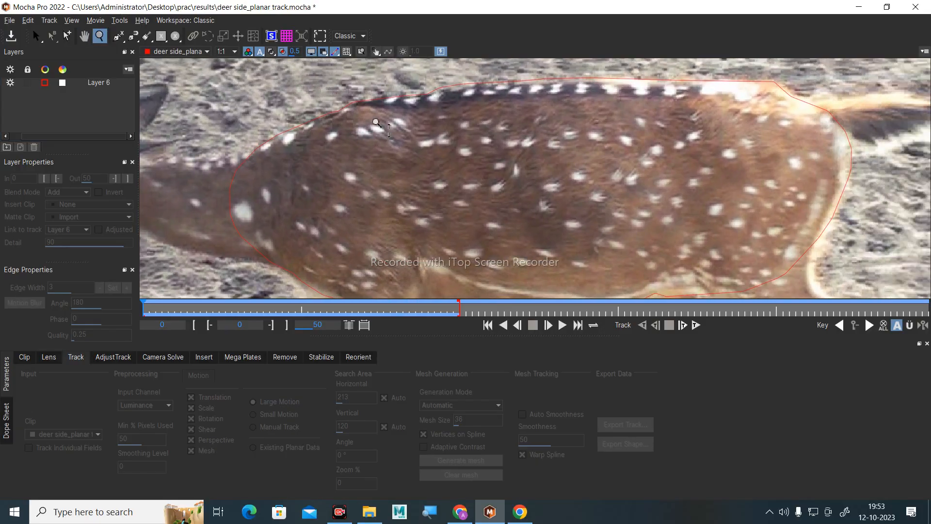
Select the torso layer again and preview its matte as a fill overlay, then turn the fill off.
{"action": "left_click", "coordinate": [272, 52]}
{"action": "left_click", "coordinate": [283, 52]}
{"action": "left_click", "coordinate": [103, 84]}
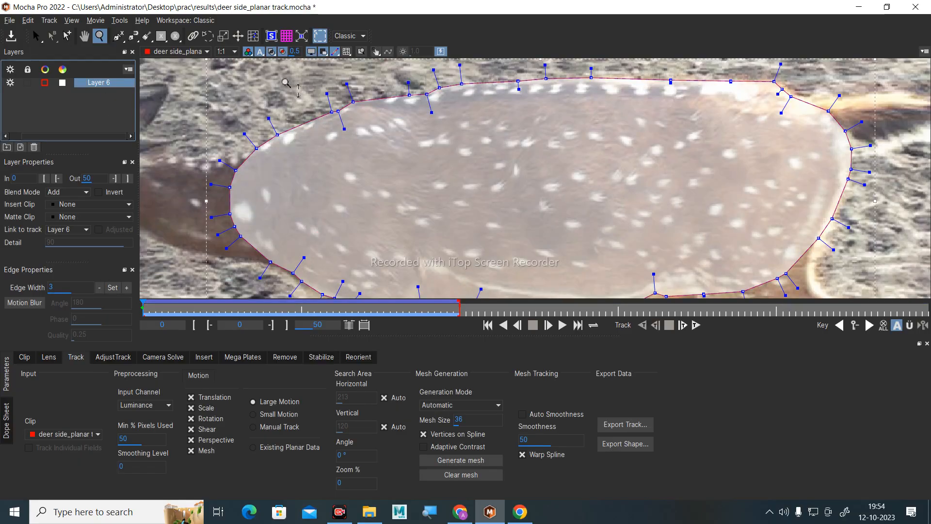
{"action": "left_click", "coordinate": [282, 52]}
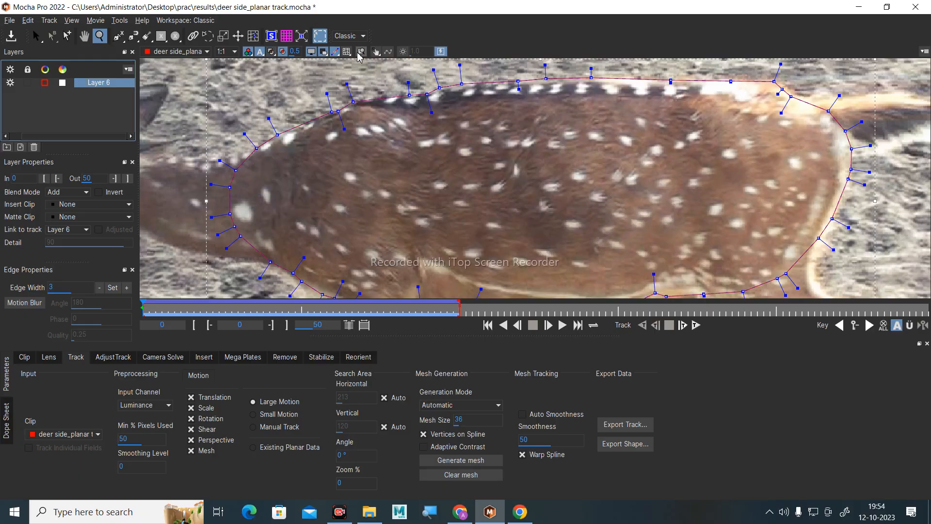
Display the tracking mesh on the torso layer and inspect it along the belly and the hindquarters.
{"action": "left_click", "coordinate": [346, 52]}
{"action": "key", "text": "x"}
{"action": "left_click_drag", "start_coordinate": [699, 201], "coordinate": [560, 128]}
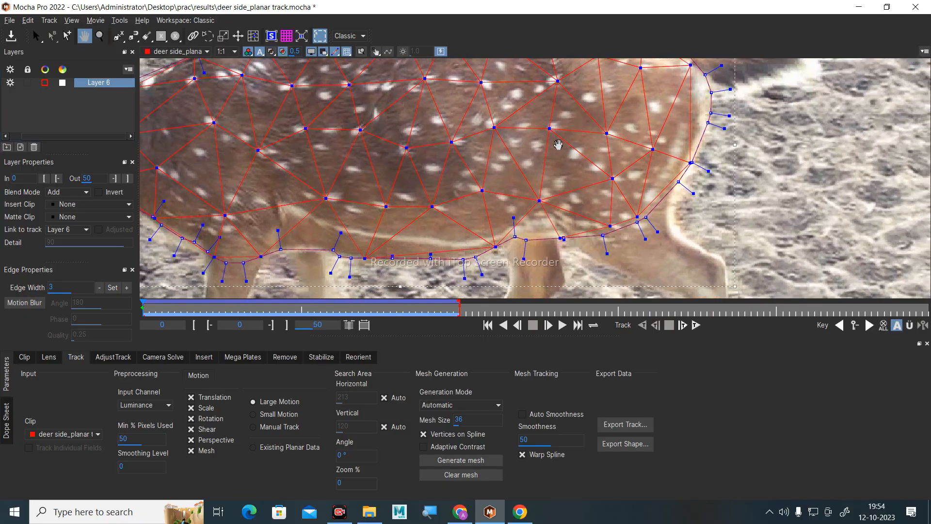
{"action": "key", "text": "x"}
{"action": "left_click_drag", "start_coordinate": [594, 163], "coordinate": [534, 248]}
{"action": "key", "text": "z"}
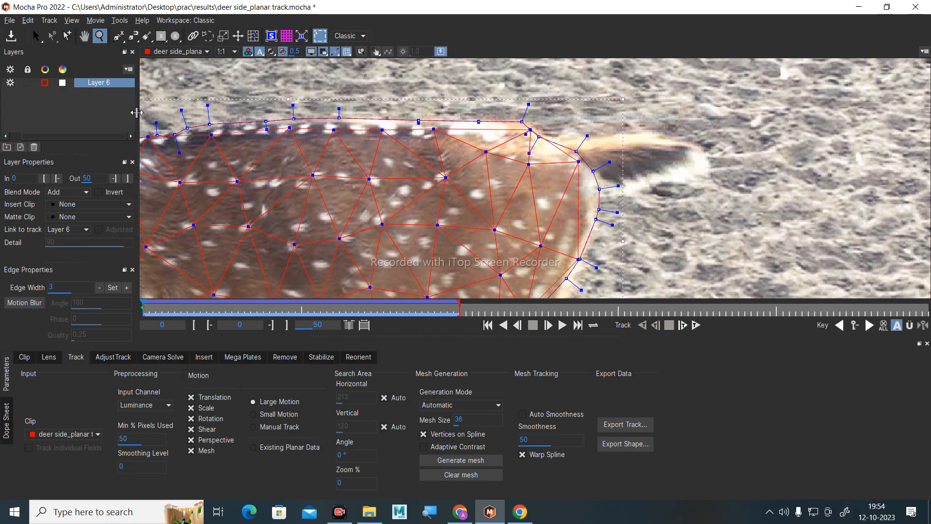
Select the spline points at the upper rump corner beside the tail base and nudge them slightly on the first frame.
{"action": "left_click", "coordinate": [54, 37]}
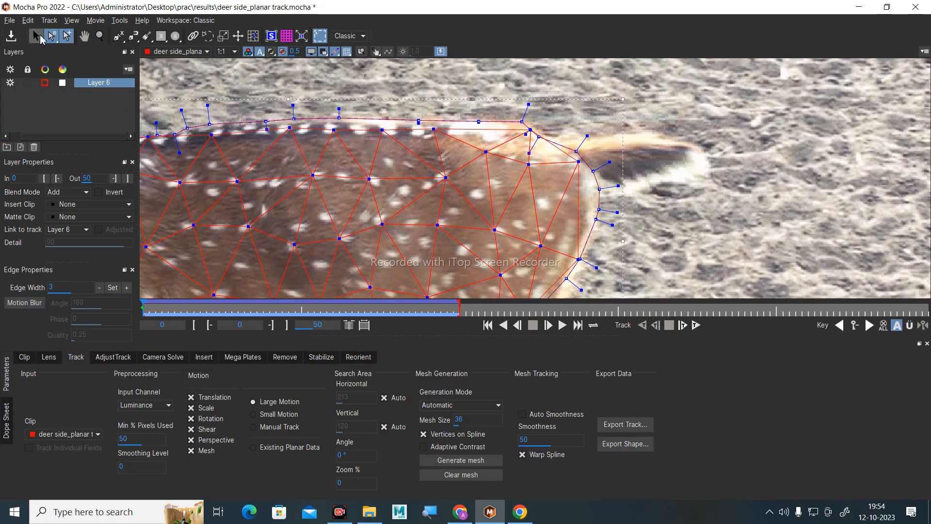
{"action": "left_click", "coordinate": [35, 36]}
{"action": "left_click_drag", "start_coordinate": [487, 110], "coordinate": [534, 127]}
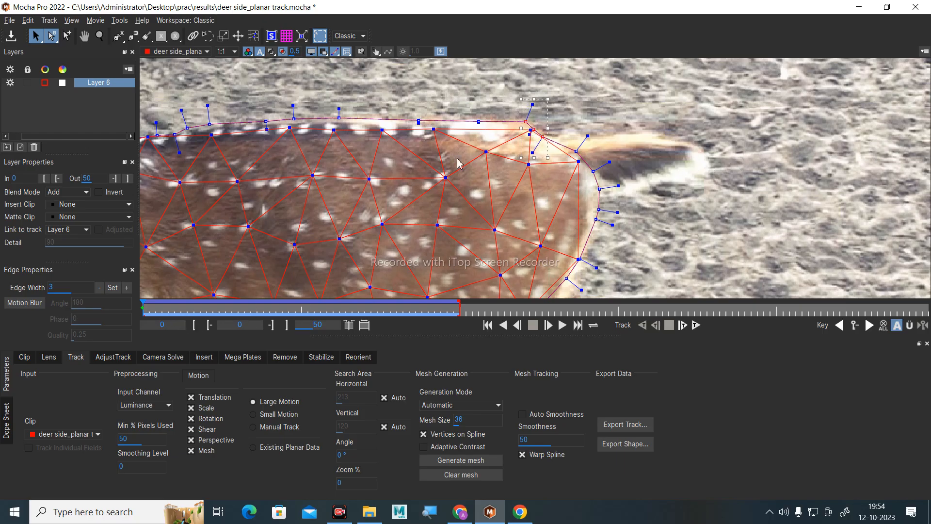
Bring the whole torso into view and advance frame by frame to frame 4, checking how the mesh follows the body.
{"action": "left_click", "coordinate": [84, 35]}
{"action": "left_click_drag", "start_coordinate": [331, 180], "coordinate": [588, 170]}
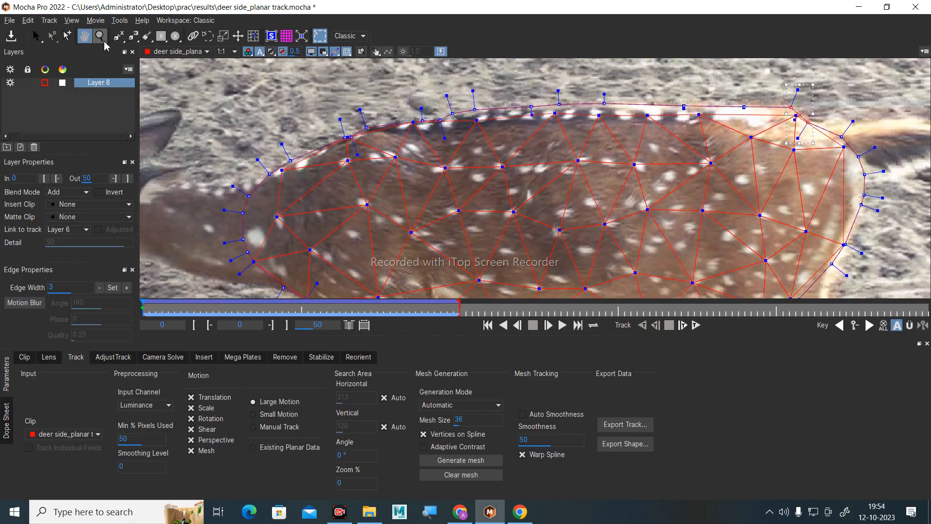
{"action": "scroll", "coordinate": [534, 167], "scroll_direction": "down", "scroll_amount": 4}
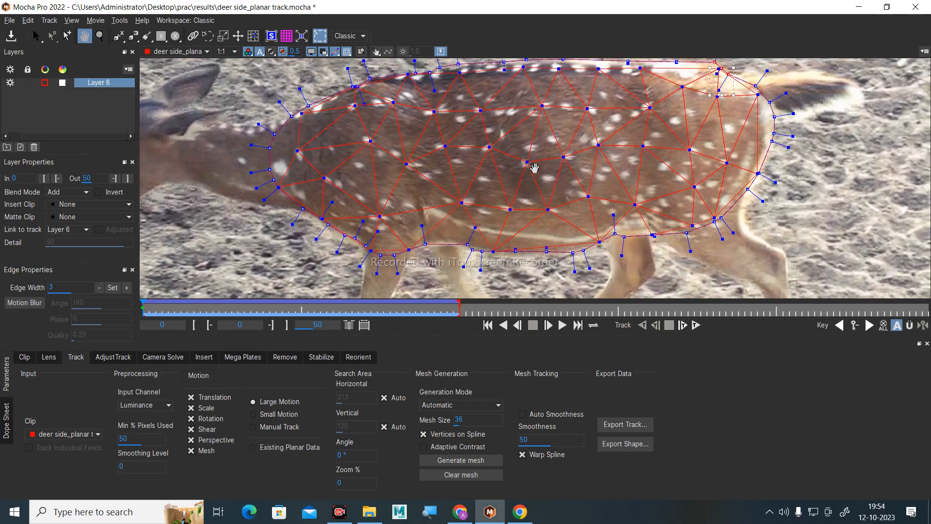
{"action": "key", "text": "z"}
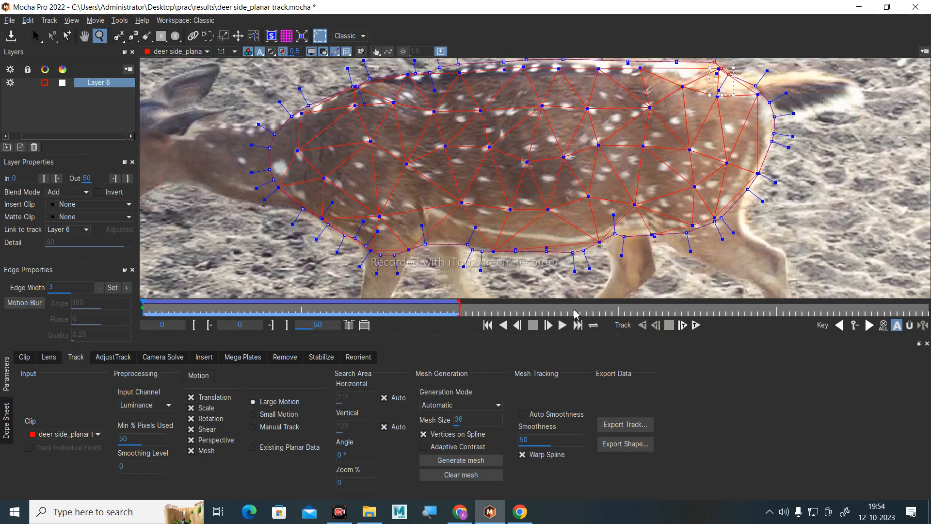
{"action": "left_click", "coordinate": [552, 329]}
{"action": "left_click", "coordinate": [552, 329]}
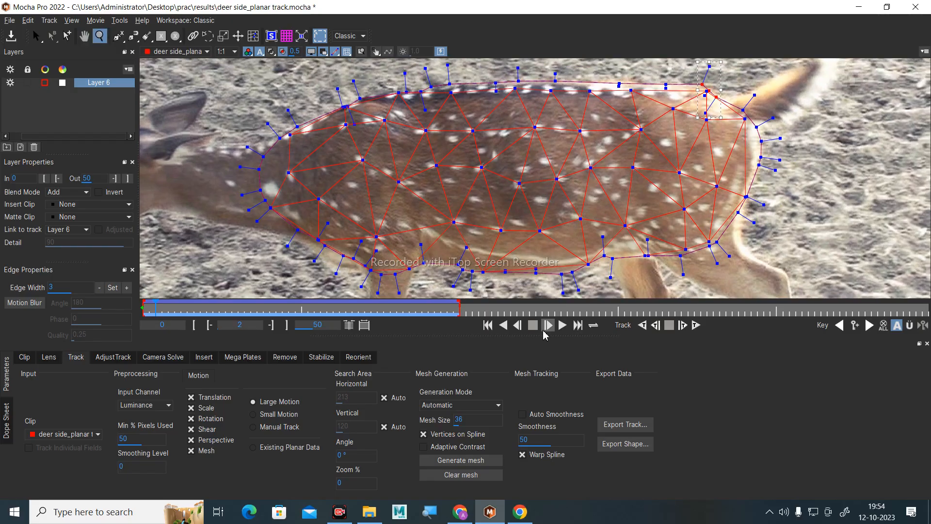
{"action": "left_click", "coordinate": [548, 329]}
{"action": "left_click", "coordinate": [548, 329]}
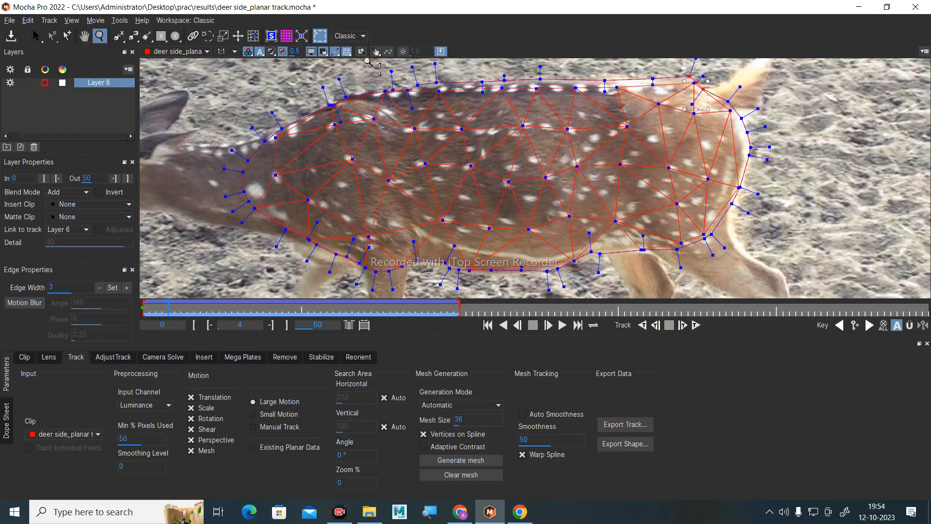
Hide the mesh and advance frame by frame from frame 4 to about frame 22, checking the torso outline's fit.
{"action": "left_click", "coordinate": [347, 51]}
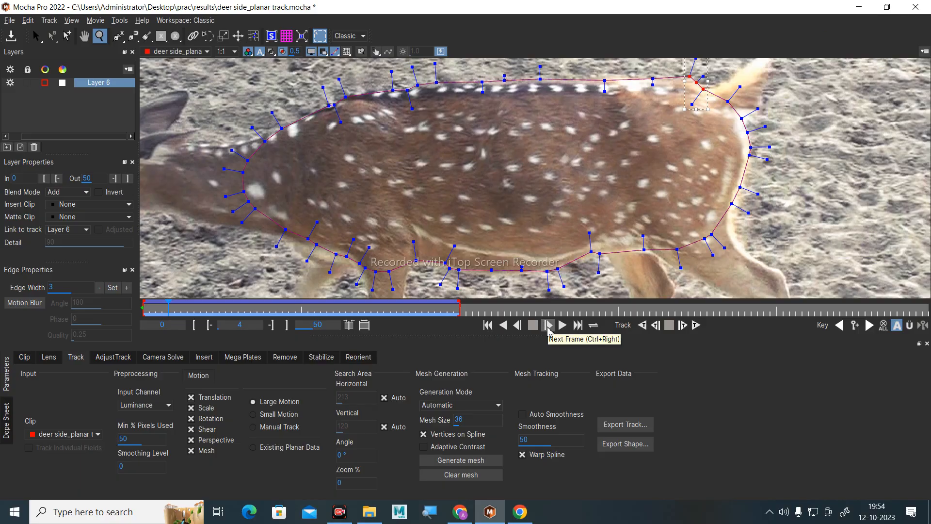
{"action": "left_click", "coordinate": [549, 330]}
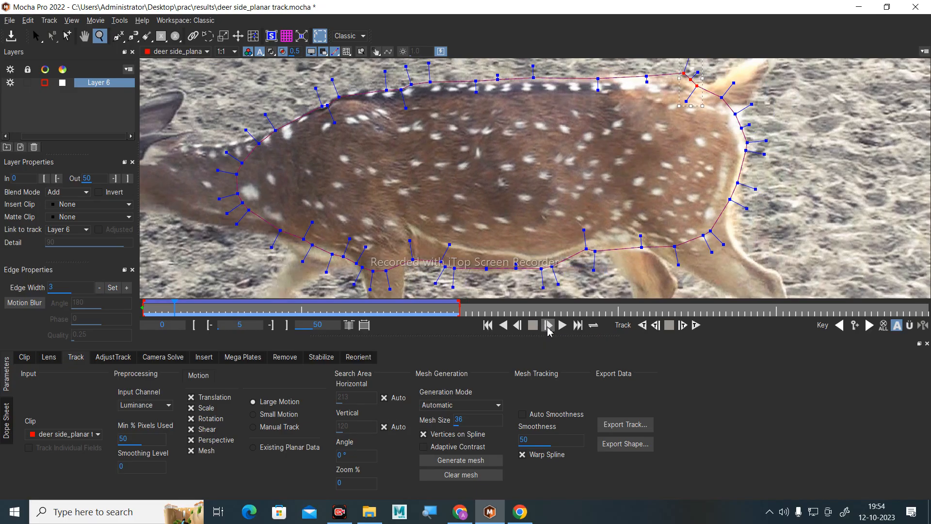
{"action": "left_click", "coordinate": [548, 330]}
{"action": "left_click", "coordinate": [549, 330]}
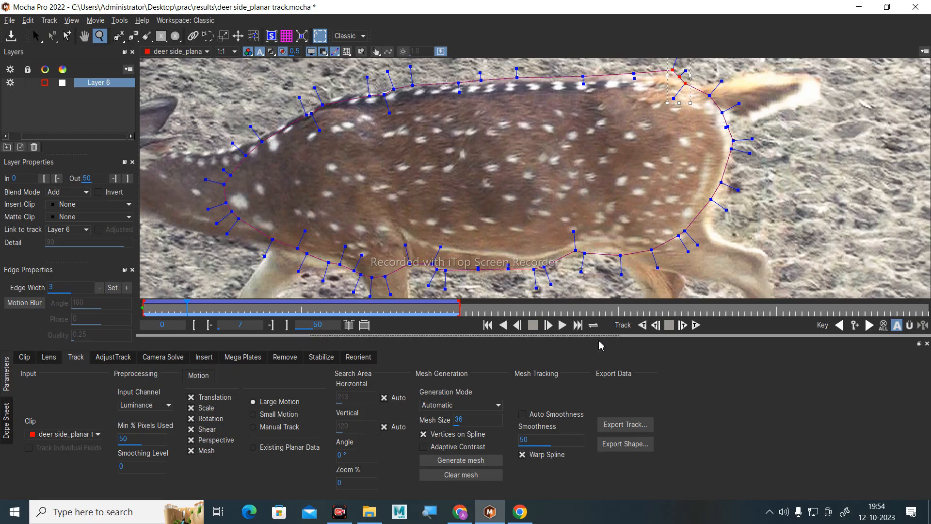
{"action": "left_click", "coordinate": [550, 327]}
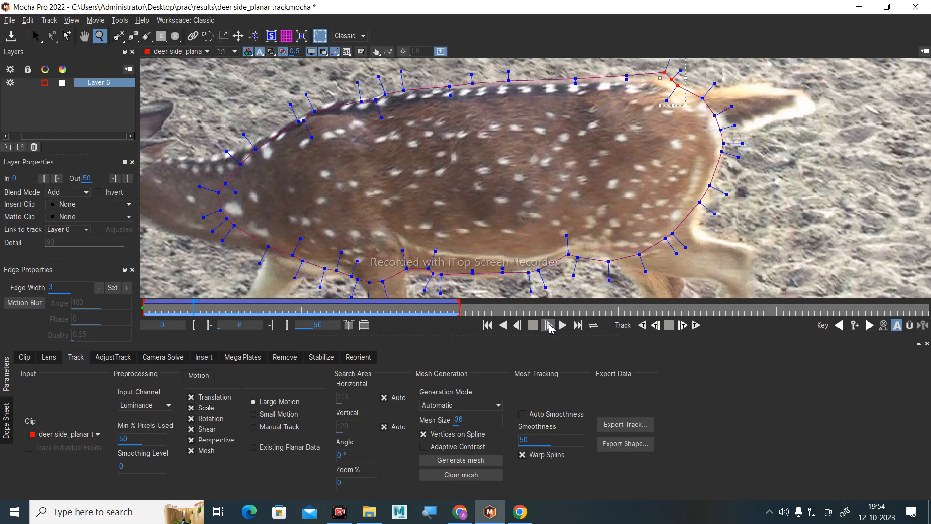
{"action": "left_click", "coordinate": [549, 327]}
{"action": "left_click", "coordinate": [550, 327]}
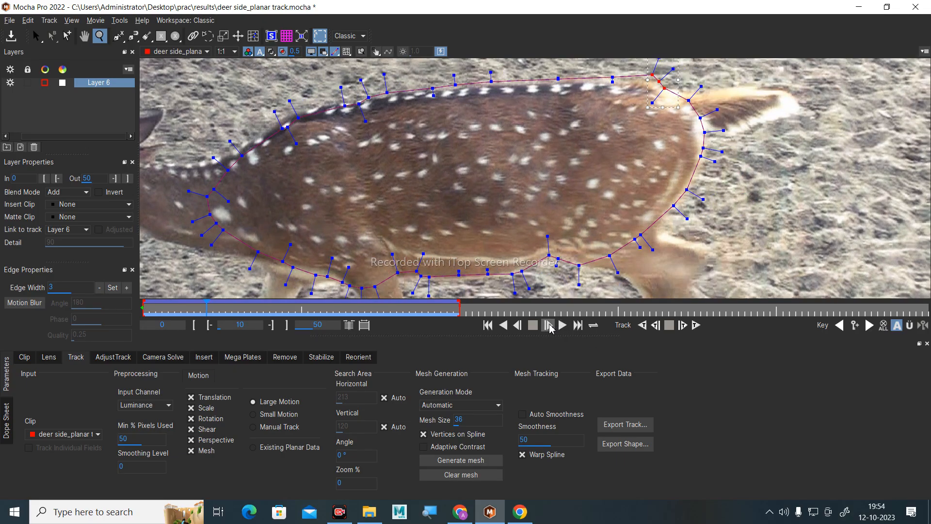
{"action": "left_click", "coordinate": [550, 327]}
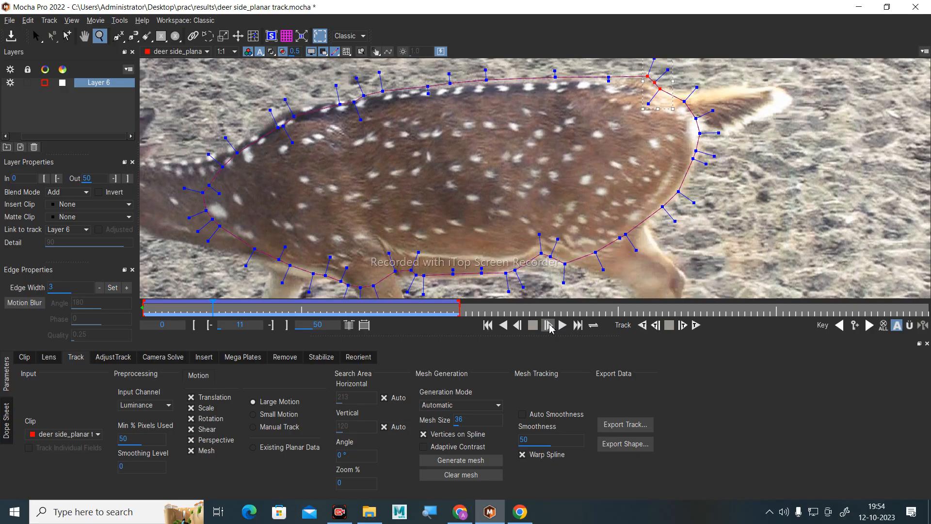
{"action": "left_click", "coordinate": [550, 327]}
{"action": "left_click", "coordinate": [550, 327]}
{"action": "left_click", "coordinate": [549, 327]}
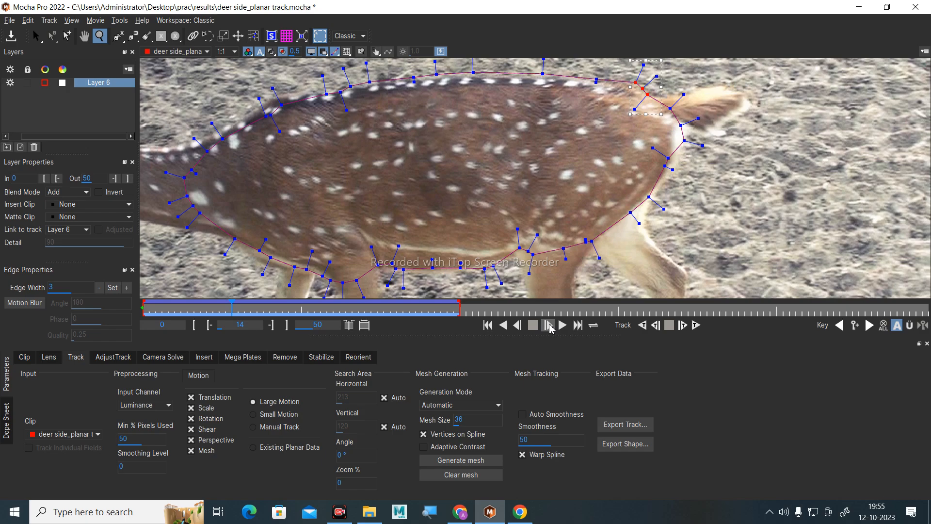
{"action": "left_click", "coordinate": [549, 327]}
{"action": "left_click", "coordinate": [550, 327]}
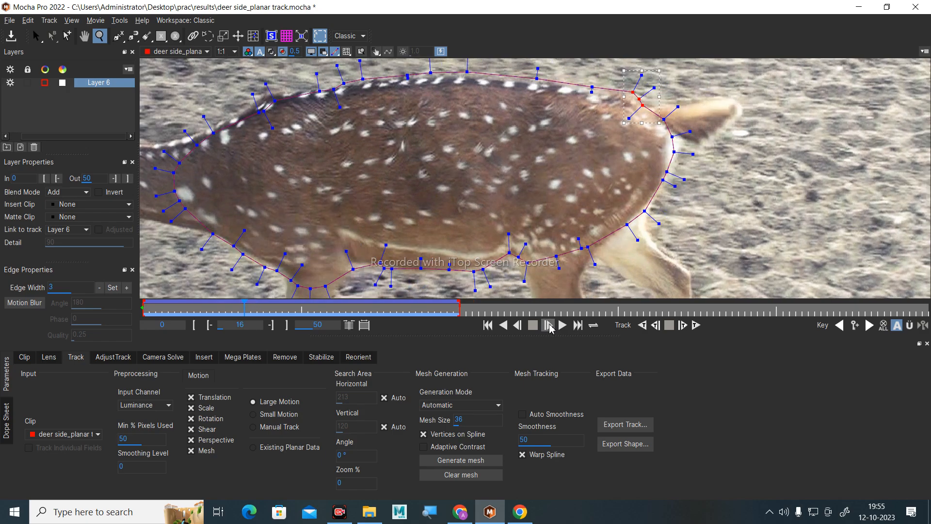
{"action": "left_click", "coordinate": [549, 327]}
{"action": "left_click", "coordinate": [550, 327]}
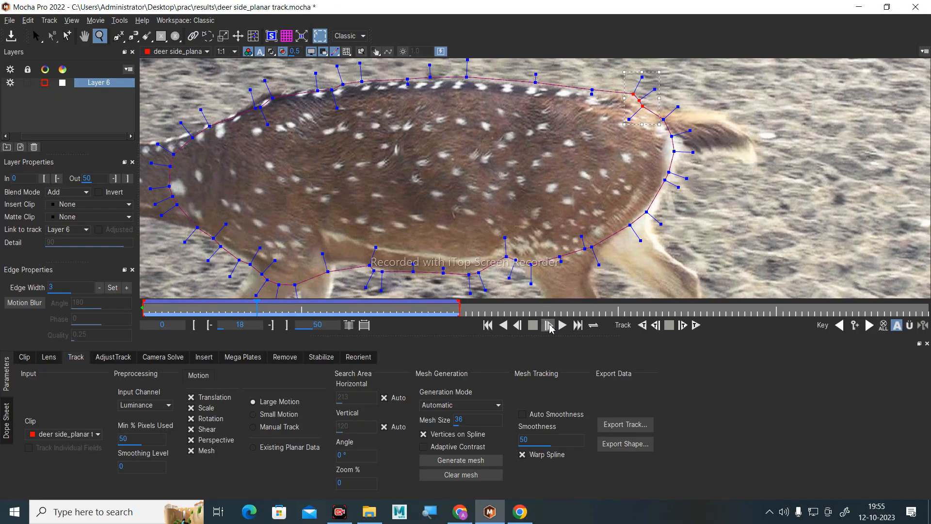
{"action": "left_click", "coordinate": [549, 327]}
{"action": "left_click", "coordinate": [550, 327]}
{"action": "left_click", "coordinate": [550, 327]}
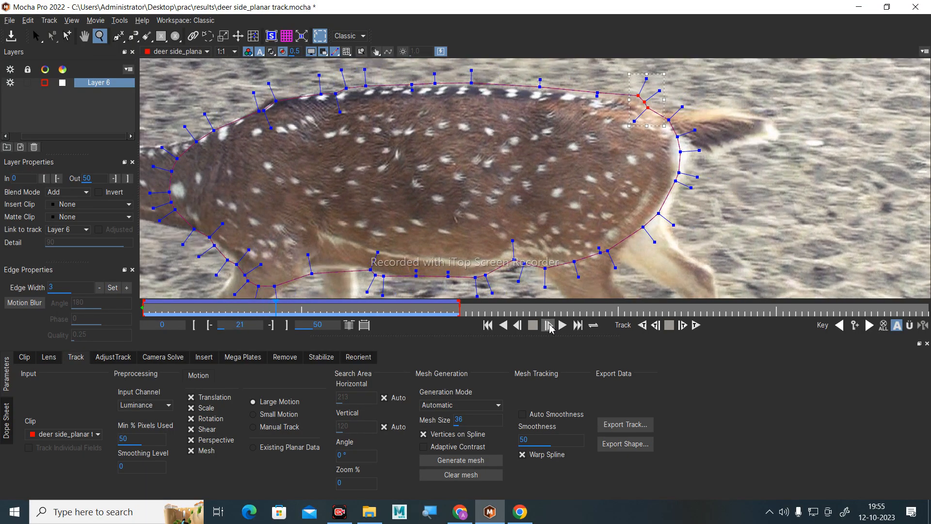
{"action": "left_click", "coordinate": [550, 327]}
Return to the first frame and step through the clip again to frame 19, looking for where the outline drifts.
{"action": "left_click", "coordinate": [488, 325]}
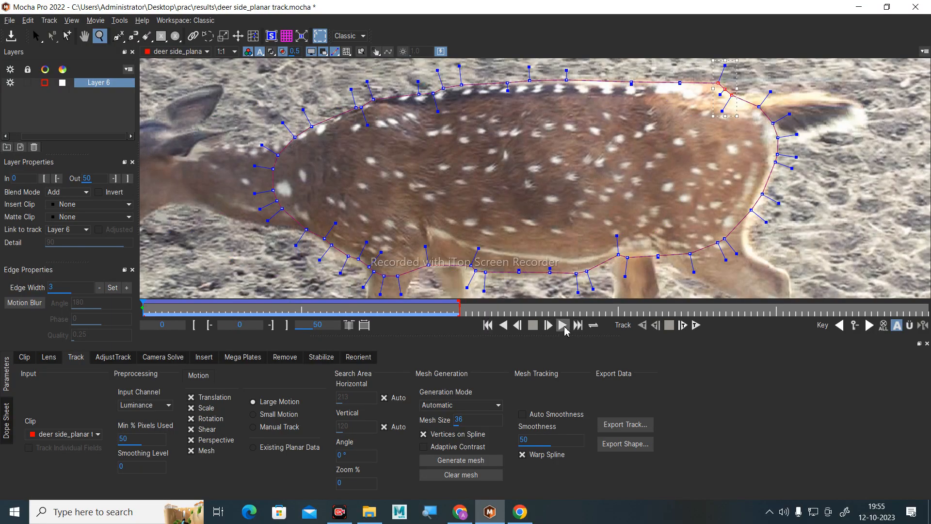
{"action": "left_click", "coordinate": [550, 327]}
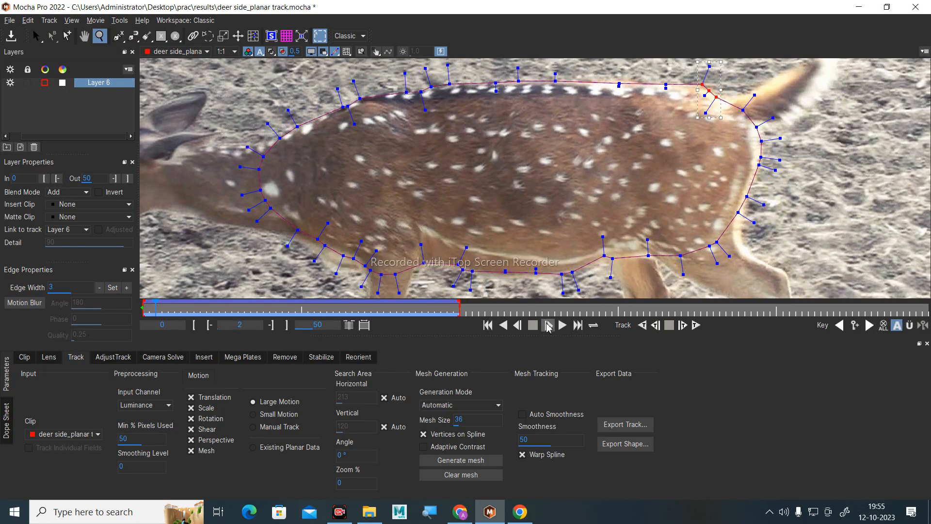
{"action": "left_click", "coordinate": [550, 327]}
{"action": "left_click", "coordinate": [550, 327]}
{"action": "left_click", "coordinate": [549, 327]}
{"action": "left_click", "coordinate": [550, 327]}
{"action": "left_click", "coordinate": [550, 327]}
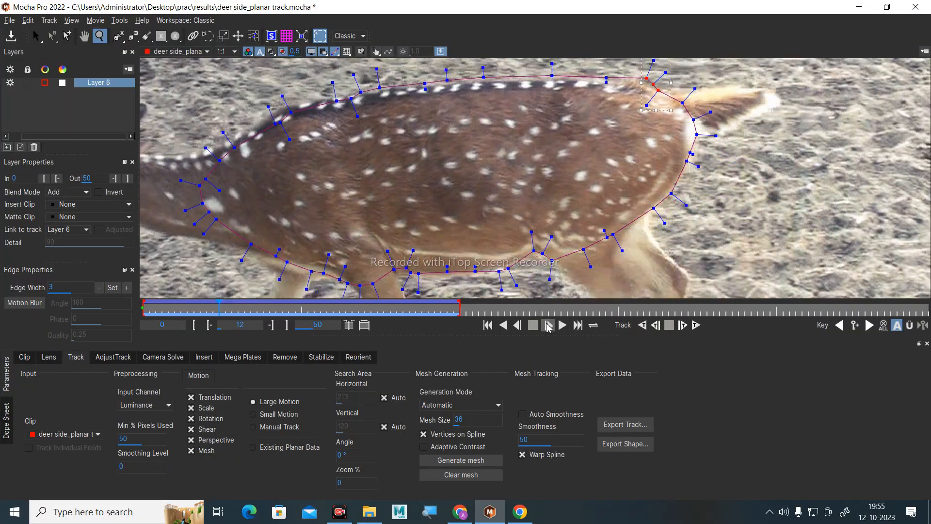
{"action": "left_click", "coordinate": [550, 327]}
{"action": "left_click", "coordinate": [550, 327]}
{"action": "left_click", "coordinate": [549, 327]}
{"action": "left_click", "coordinate": [549, 327]}
{"action": "left_click", "coordinate": [549, 326]}
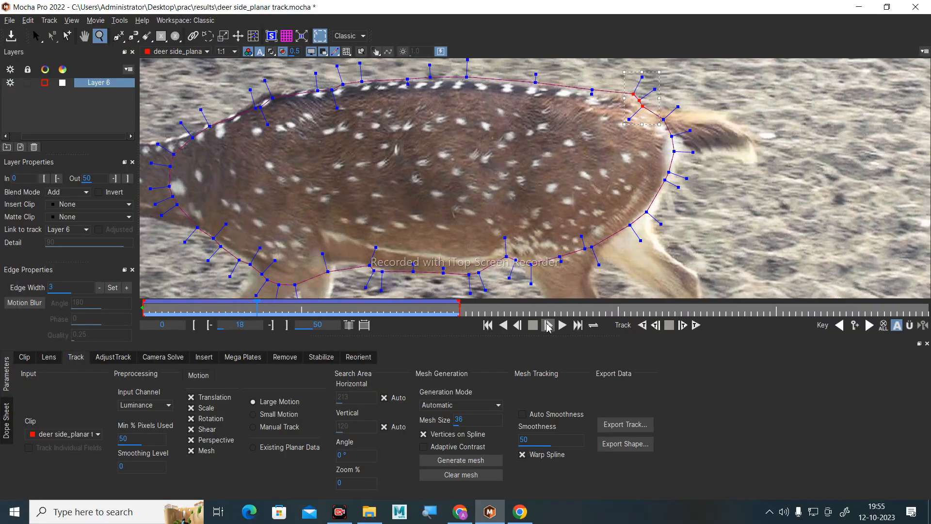
{"action": "left_click", "coordinate": [549, 326]}
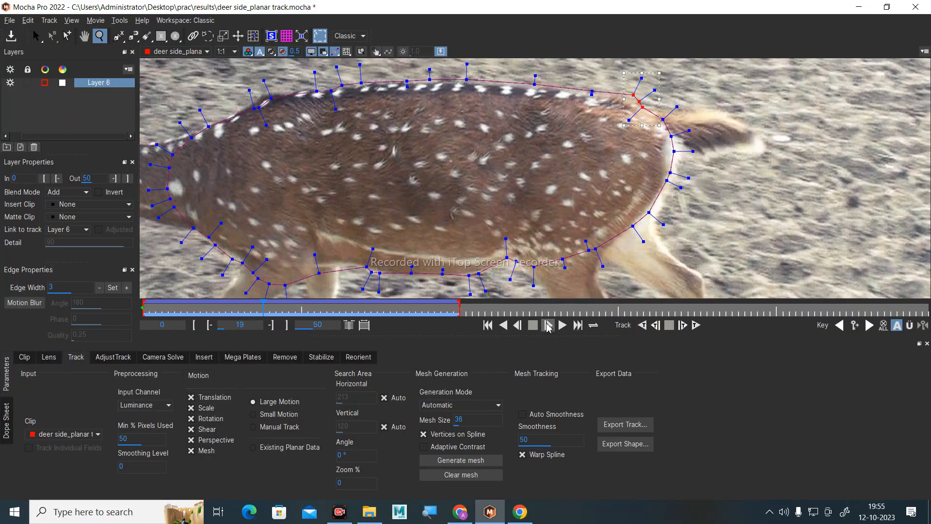
Go back to frame 15 and move the spline points above the shoulder to follow the deer's back.
{"action": "left_click", "coordinate": [518, 326]}
{"action": "left_click", "coordinate": [518, 326]}
{"action": "left_click", "coordinate": [518, 326]}
{"action": "left_click", "coordinate": [518, 326]}
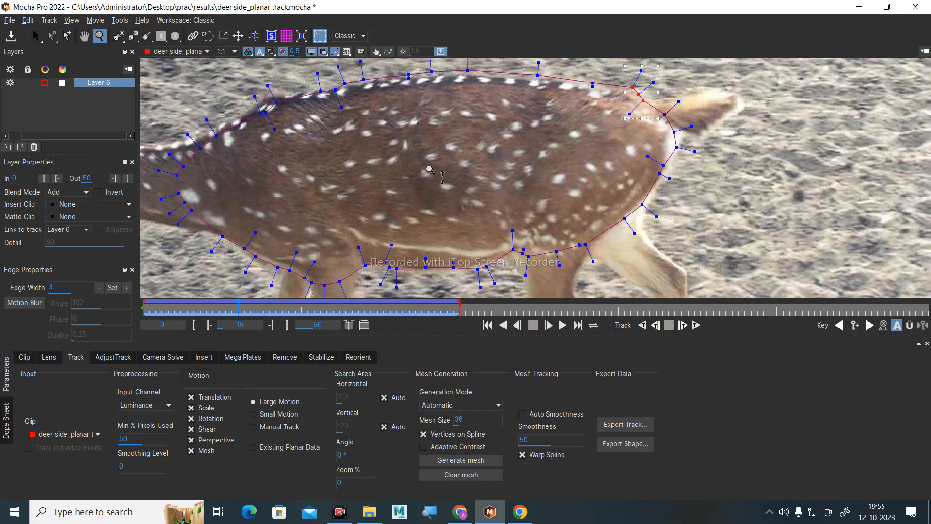
{"action": "scroll", "coordinate": [156, 121], "scroll_direction": "down", "scroll_amount": 2}
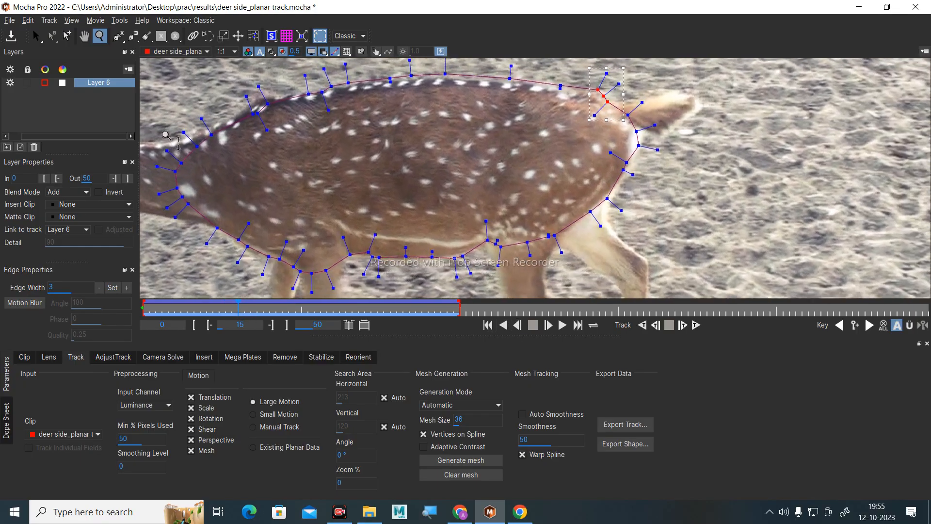
{"action": "left_click", "coordinate": [52, 37]}
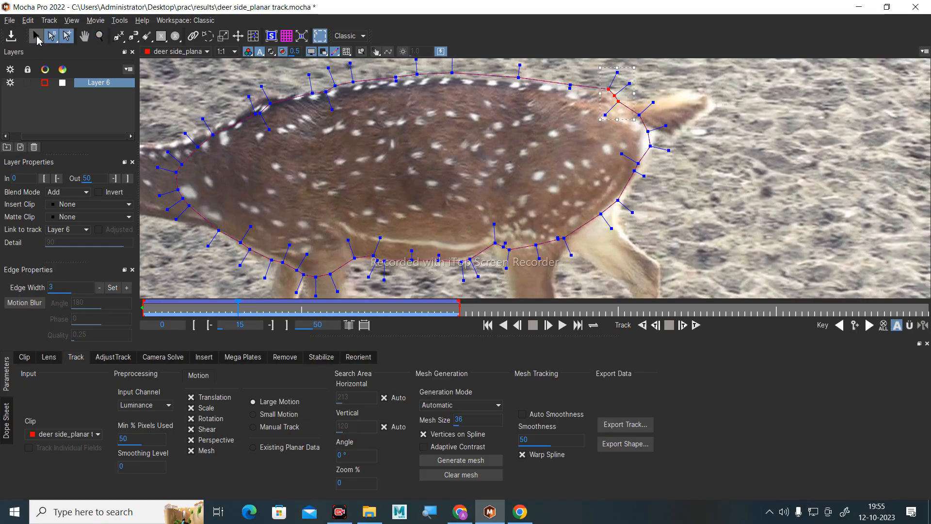
{"action": "left_click_drag", "start_coordinate": [173, 110], "coordinate": [315, 167]}
{"action": "left_click_drag", "start_coordinate": [259, 117], "coordinate": [252, 112]}
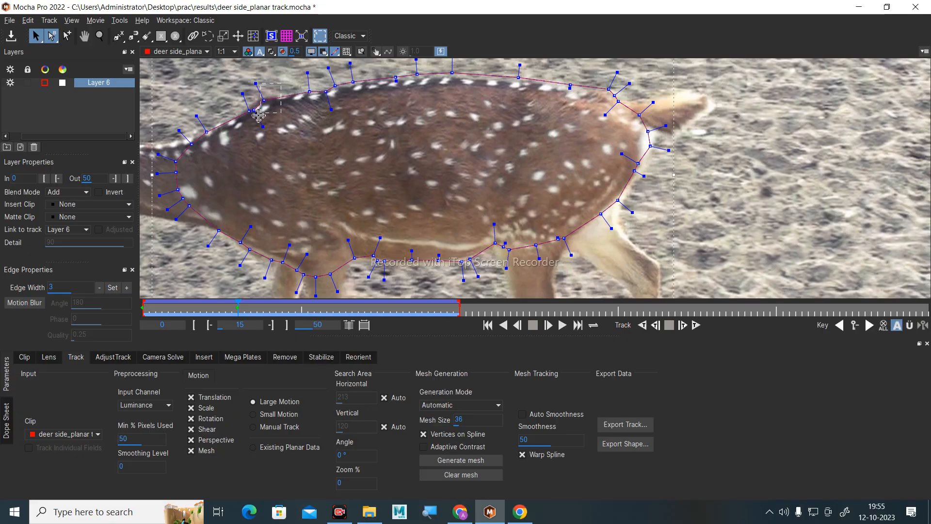
{"action": "left_click", "coordinate": [265, 98]}
{"action": "left_click", "coordinate": [250, 111]}
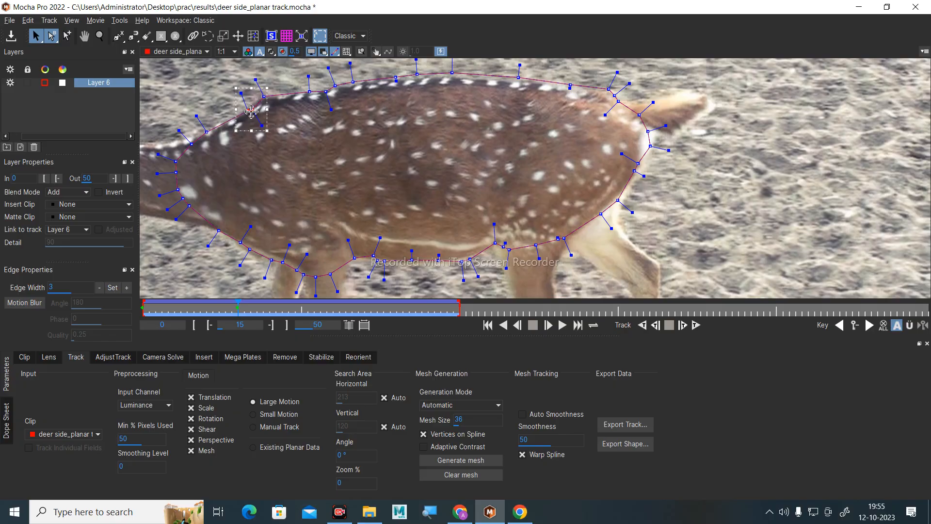
Play the clip from the start to check the corrected shoulder outline, stop it, and return to the first frame.
{"action": "left_click", "coordinate": [487, 325]}
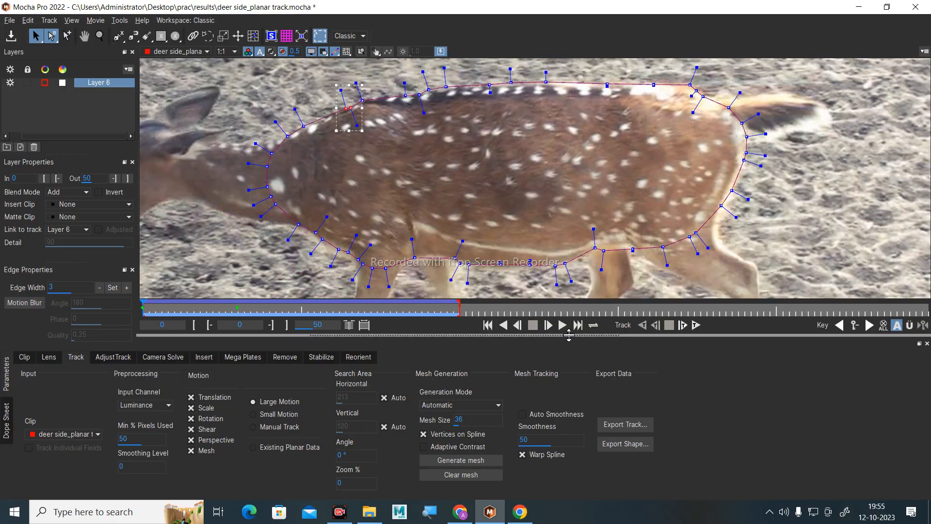
{"action": "left_click", "coordinate": [564, 326]}
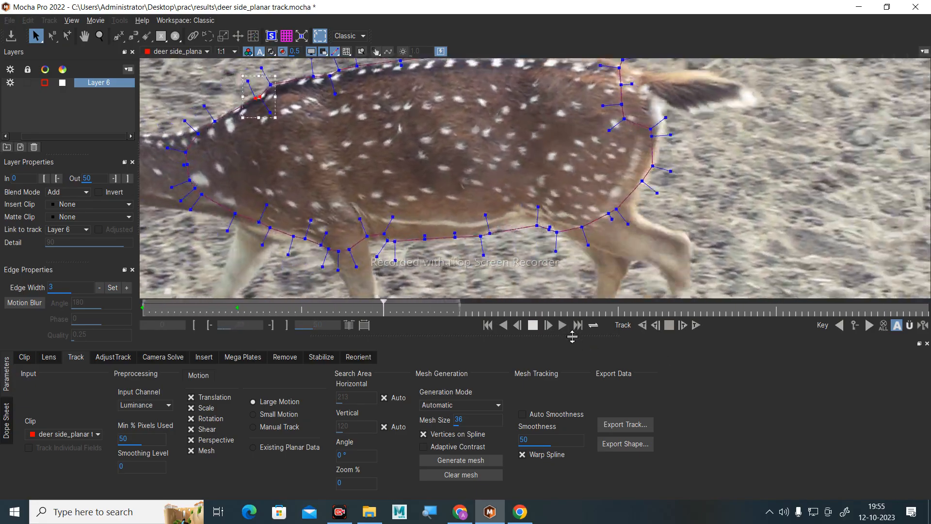
{"action": "left_click", "coordinate": [532, 325]}
{"action": "left_click", "coordinate": [488, 326]}
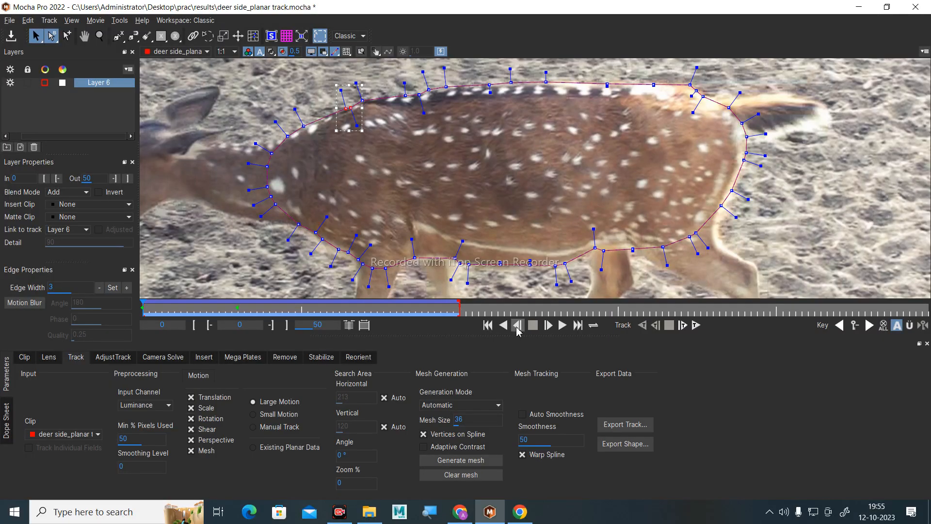
Play the clip to check the torso outline, stop it, and go to frame 34.
{"action": "left_click", "coordinate": [518, 326]}
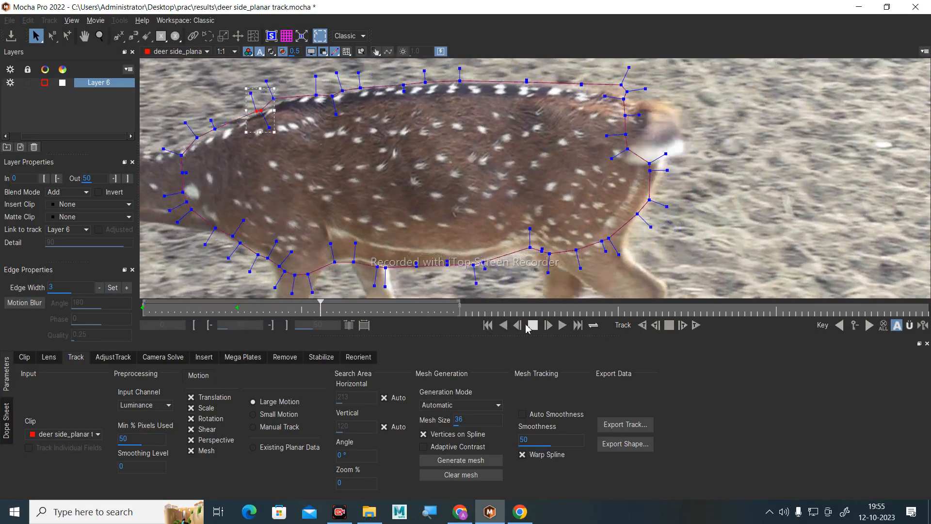
{"action": "left_click", "coordinate": [532, 325]}
{"action": "left_click_drag", "start_coordinate": [378, 306], "coordinate": [360, 320]}
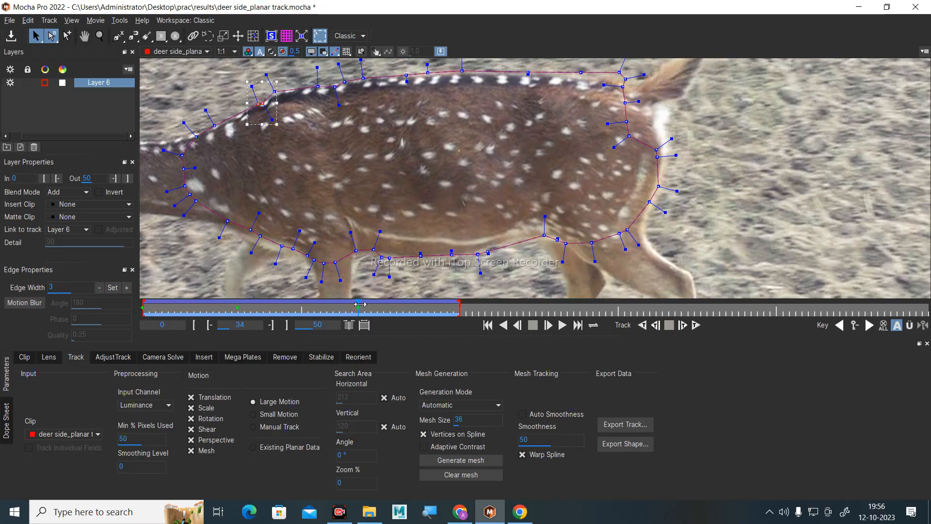
At frame 22, select the spline points over the neck and shoulder and move them down onto the deer's back.
{"action": "left_click_drag", "start_coordinate": [359, 305], "coordinate": [286, 309]}
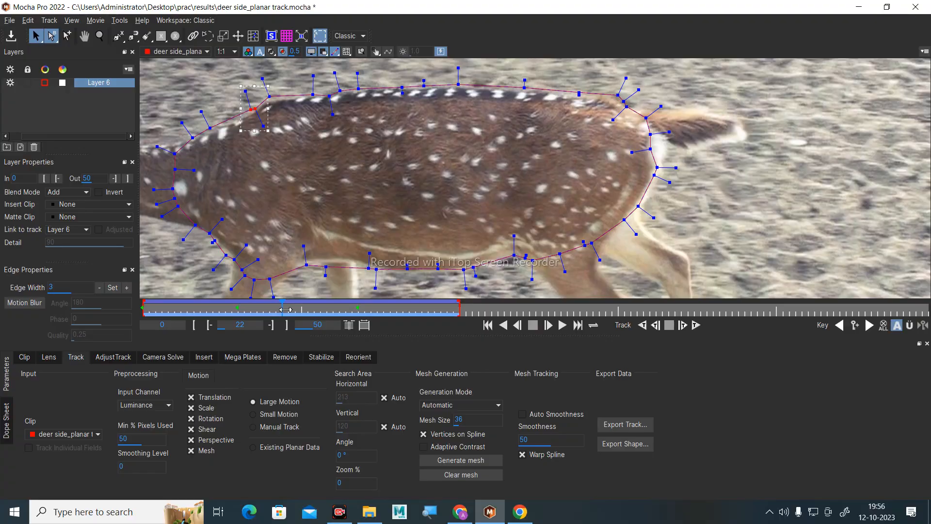
{"action": "left_click_drag", "start_coordinate": [165, 101], "coordinate": [284, 176]}
{"action": "left_click_drag", "start_coordinate": [255, 113], "coordinate": [253, 119]}
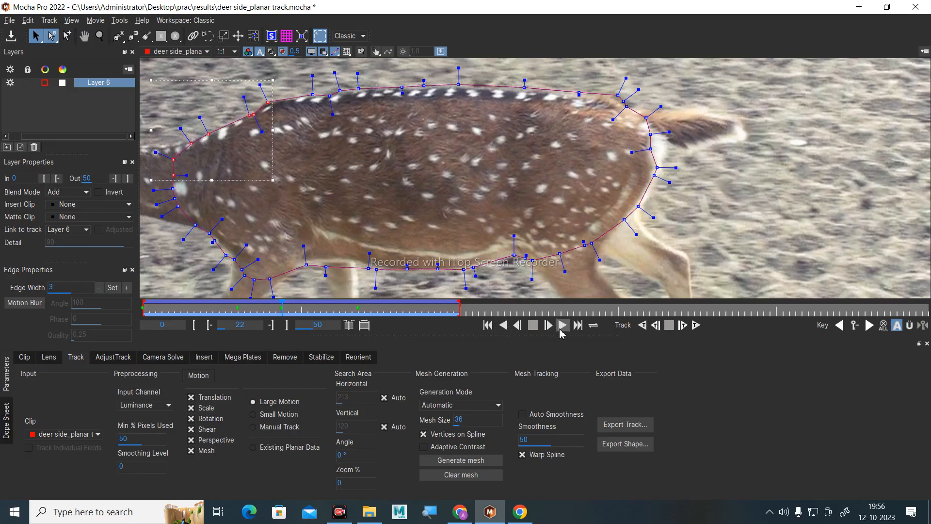
Play the clip from the start to check the neck and shoulder correction, and return to the first frame.
{"action": "left_click", "coordinate": [488, 325]}
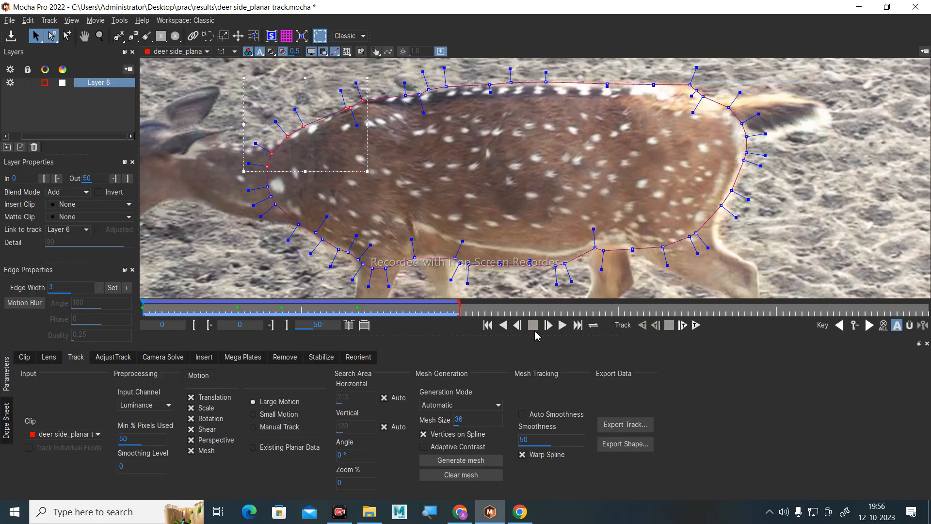
{"action": "left_click", "coordinate": [563, 325]}
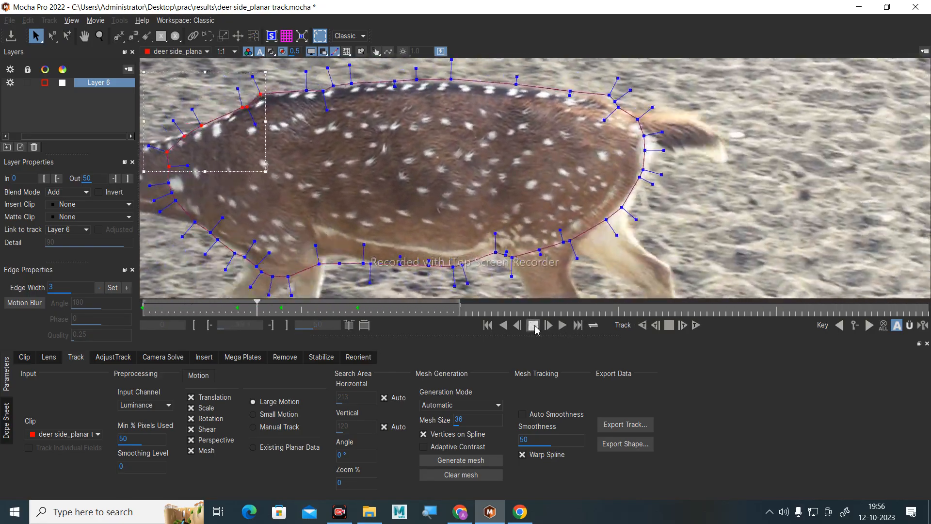
{"action": "left_click", "coordinate": [488, 325]}
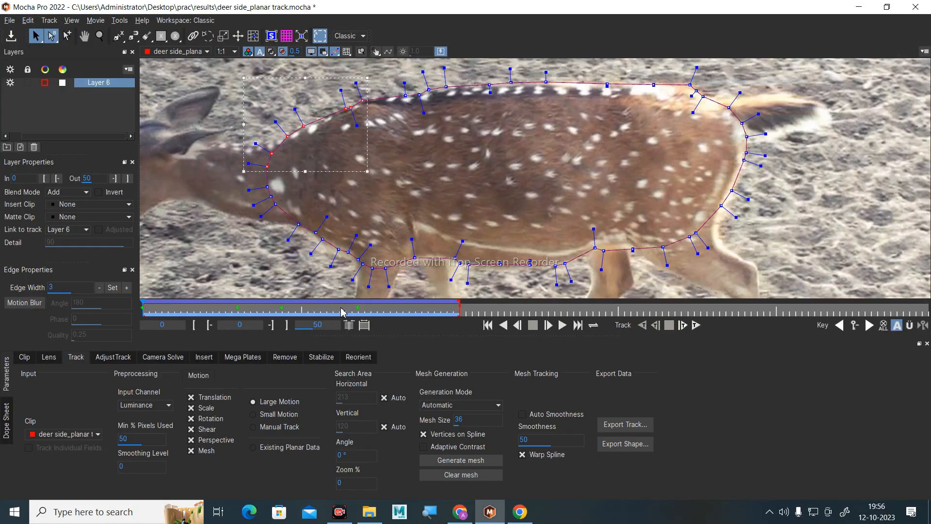
Scrub through the clip to frame 50 and move the neck and shoulder spline points onto the deer's edge.
{"action": "left_click_drag", "start_coordinate": [142, 309], "coordinate": [200, 310]}
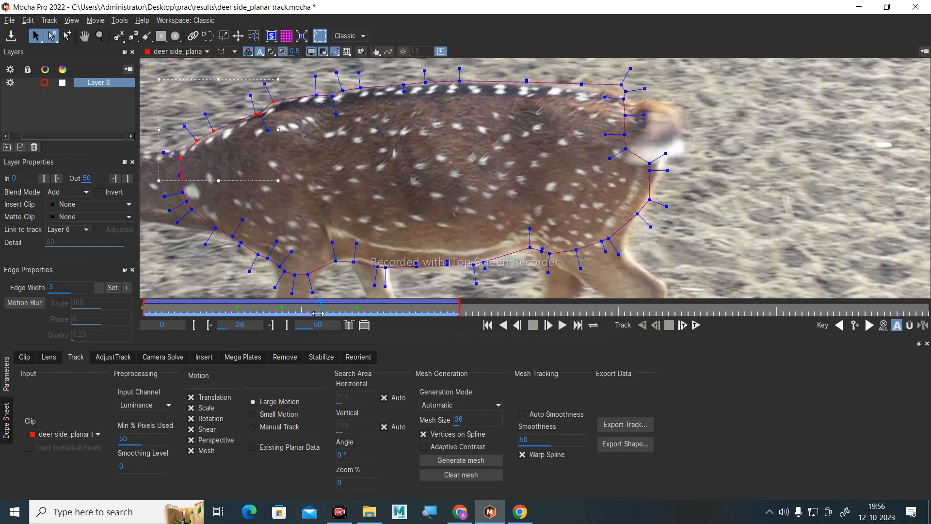
{"action": "left_click_drag", "start_coordinate": [318, 314], "coordinate": [421, 317]}
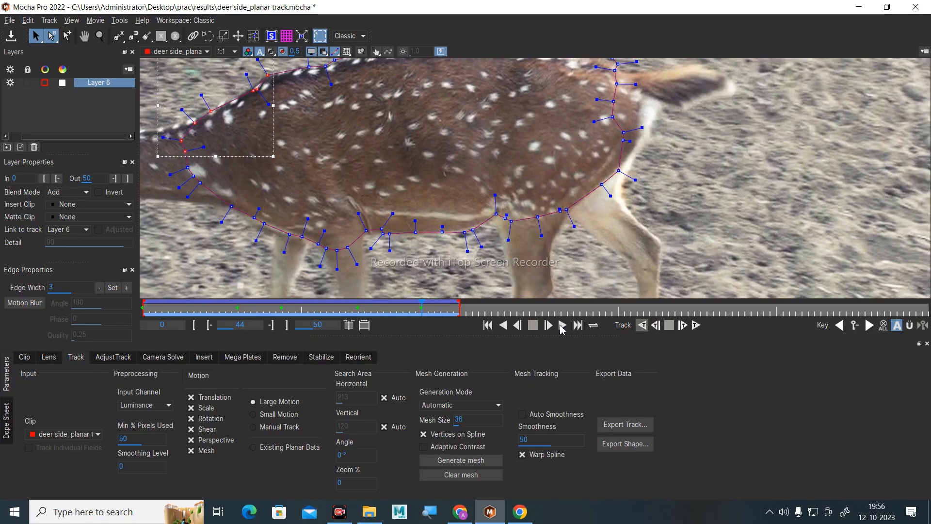
{"action": "left_click_drag", "start_coordinate": [428, 317], "coordinate": [459, 315]}
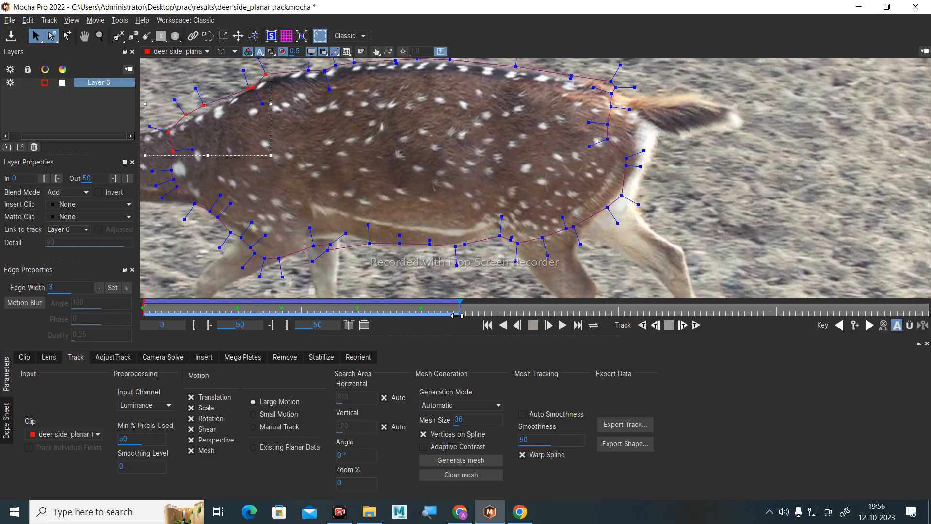
{"action": "left_click_drag", "start_coordinate": [211, 90], "coordinate": [170, 133]}
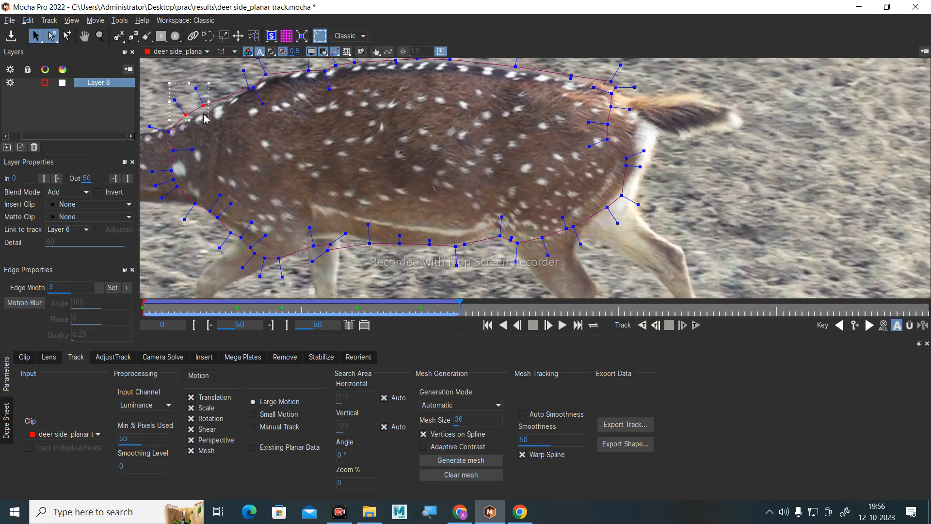
{"action": "left_click_drag", "start_coordinate": [203, 105], "coordinate": [210, 111]}
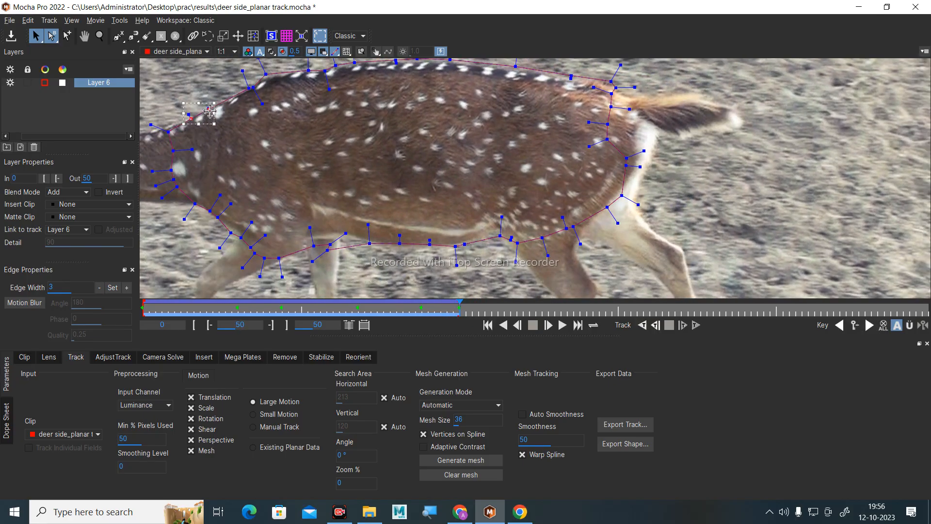
{"action": "left_click", "coordinate": [242, 96]}
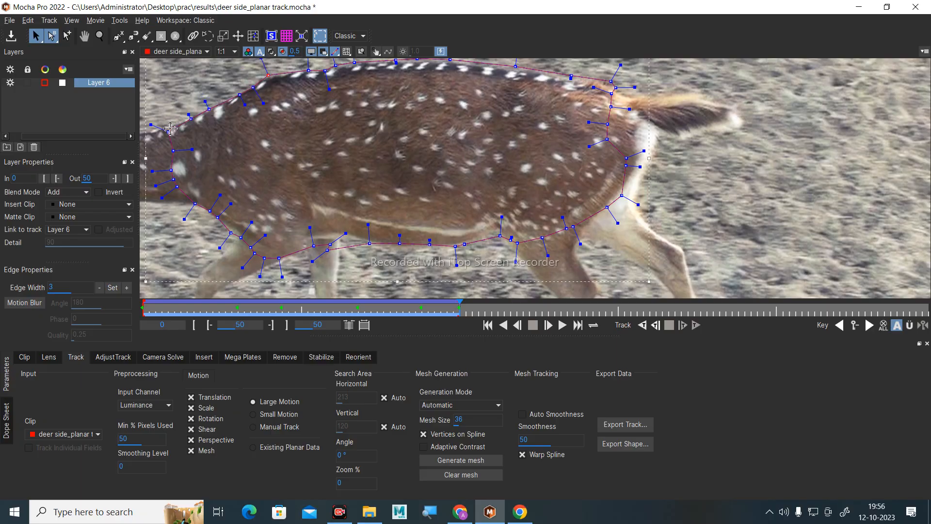
{"action": "left_click_drag", "start_coordinate": [170, 133], "coordinate": [167, 152]}
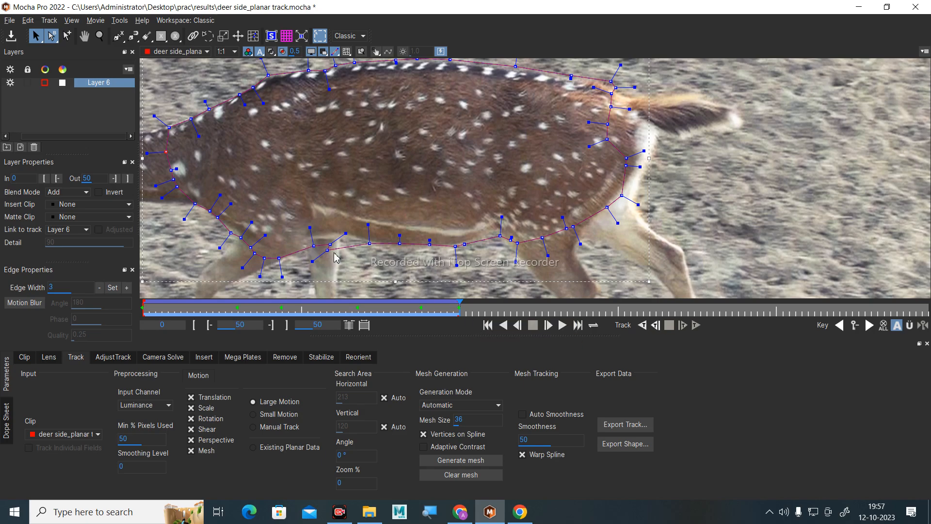
At frame 50, move the spline points behind the front leg and ahead of the hind leg onto the belly line.
{"action": "left_click_drag", "start_coordinate": [348, 243], "coordinate": [344, 237]}
{"action": "left_click", "coordinate": [369, 244]}
{"action": "left_click_drag", "start_coordinate": [501, 237], "coordinate": [495, 226]}
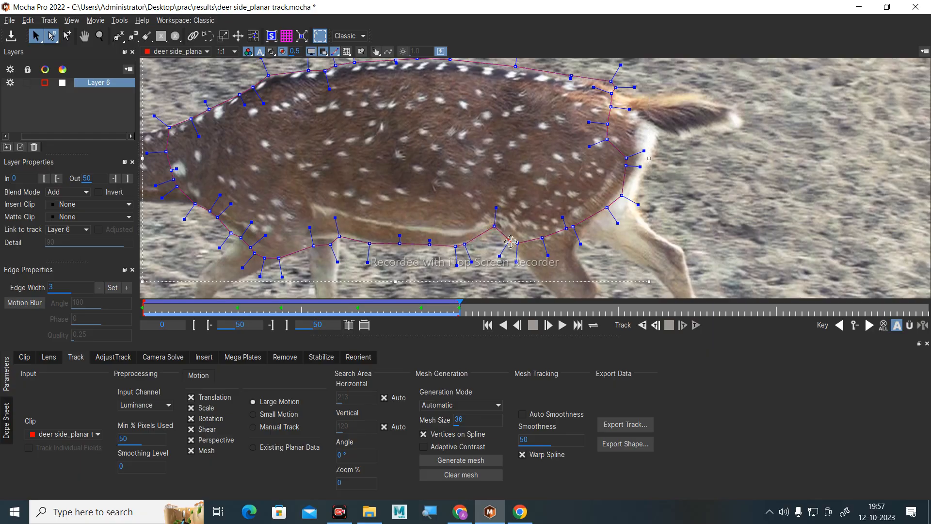
{"action": "mouse_move", "coordinate": [311, 247]}
{"action": "left_mouse_down"}
{"action": "mouse_move", "coordinate": [304, 241]}
{"action": "mouse_move", "coordinate": [325, 237]}
{"action": "left_mouse_up"}
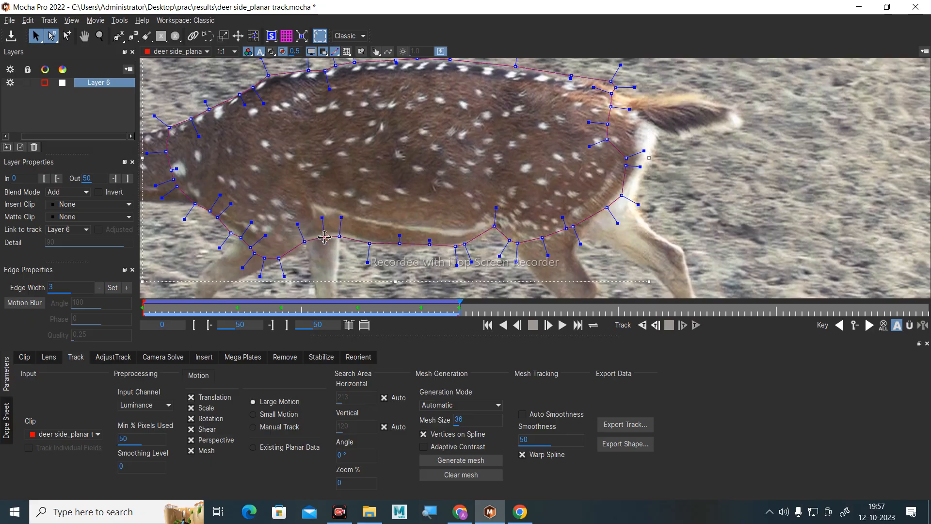
Play the clip from the first frame to check the belly outline, and stop it at frame 42.
{"action": "left_click", "coordinate": [488, 325]}
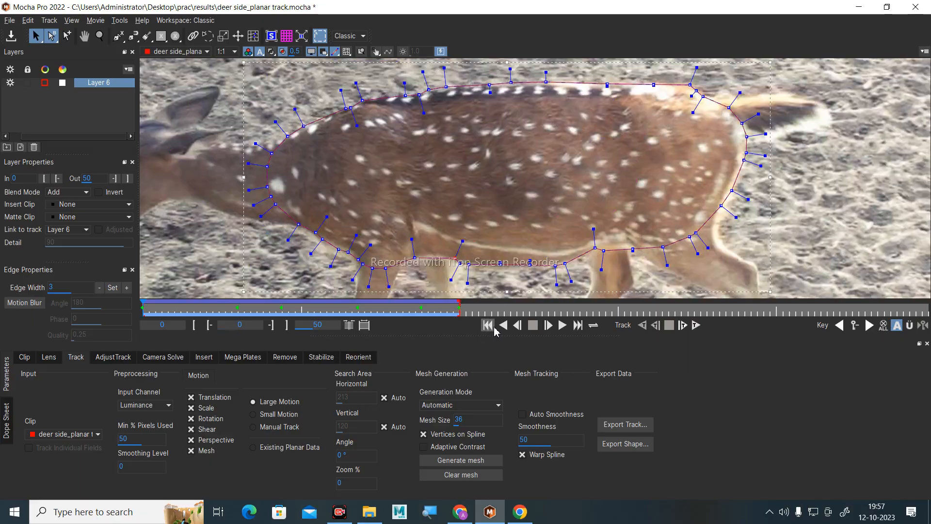
{"action": "left_click", "coordinate": [562, 325]}
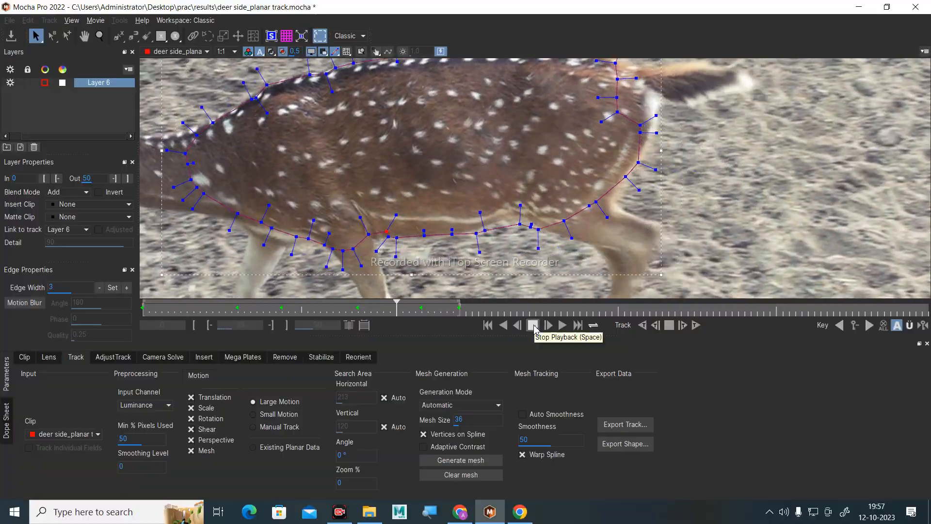
{"action": "left_click", "coordinate": [534, 327]}
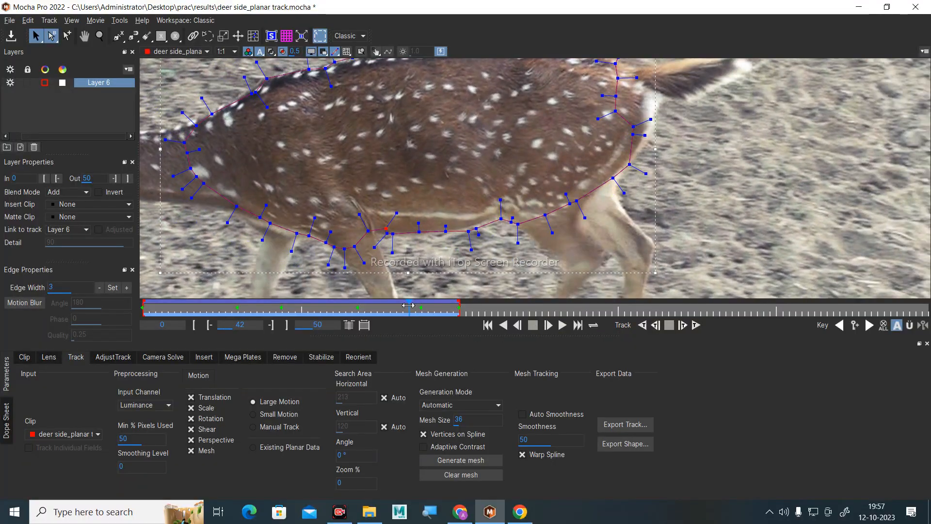
At frames 44, 24 and 18, reposition the belly spline points behind the front leg to follow the belly edge.
{"action": "mouse_move", "coordinate": [409, 305]}
{"action": "left_mouse_down"}
{"action": "mouse_move", "coordinate": [457, 313]}
{"action": "mouse_move", "coordinate": [422, 318]}
{"action": "left_mouse_up"}
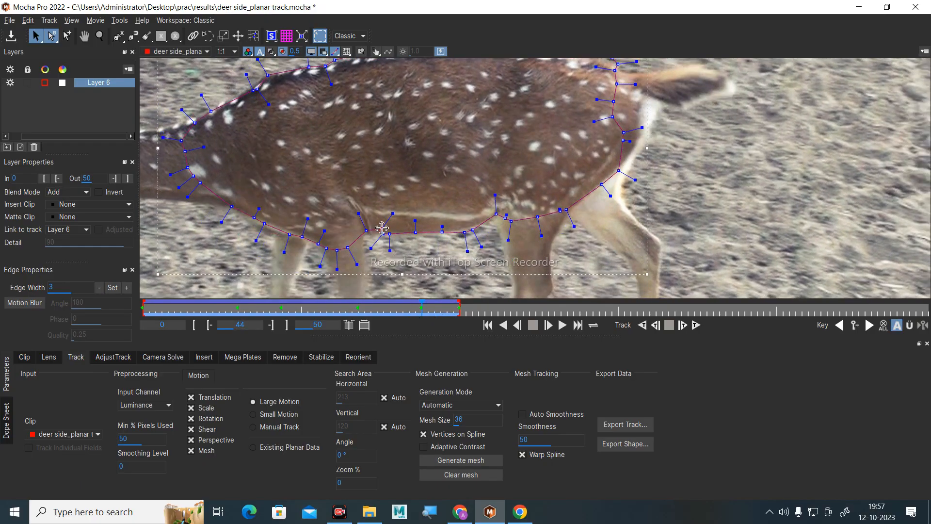
{"action": "left_click_drag", "start_coordinate": [382, 228], "coordinate": [375, 232]}
{"action": "left_click_drag", "start_coordinate": [416, 306], "coordinate": [294, 314]}
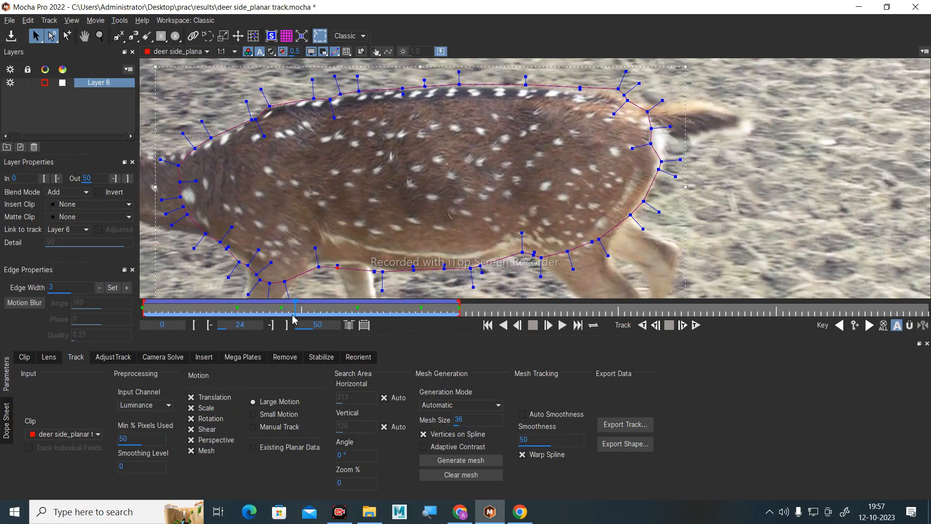
{"action": "left_click_drag", "start_coordinate": [331, 289], "coordinate": [376, 268]}
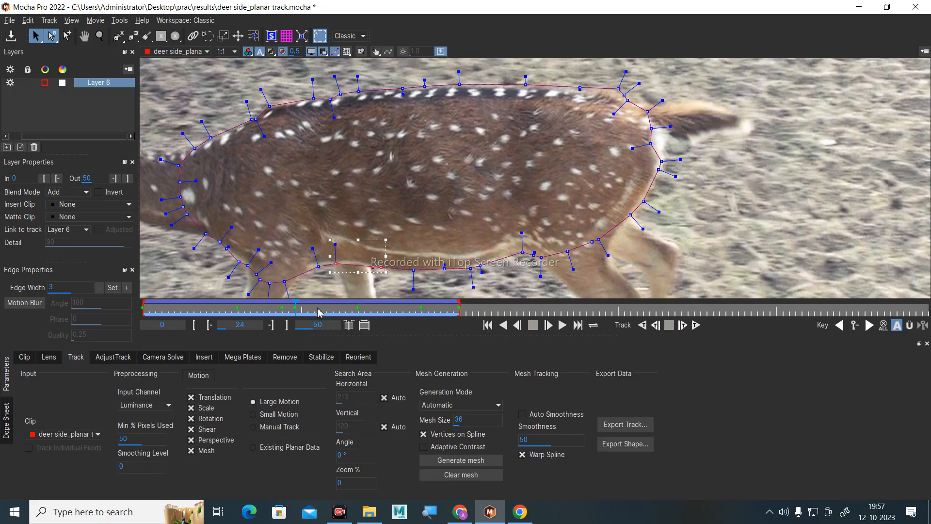
{"action": "left_click_drag", "start_coordinate": [296, 308], "coordinate": [258, 311]}
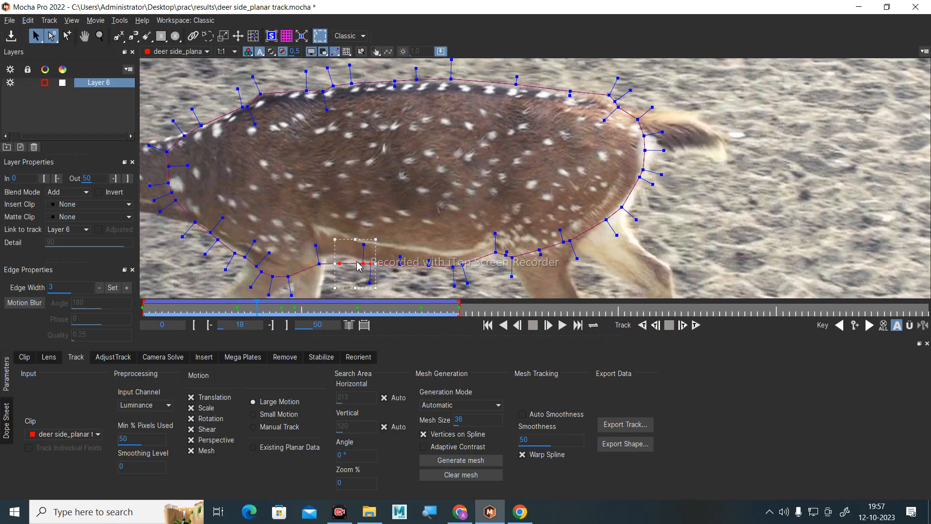
{"action": "left_click_drag", "start_coordinate": [363, 263], "coordinate": [356, 255]}
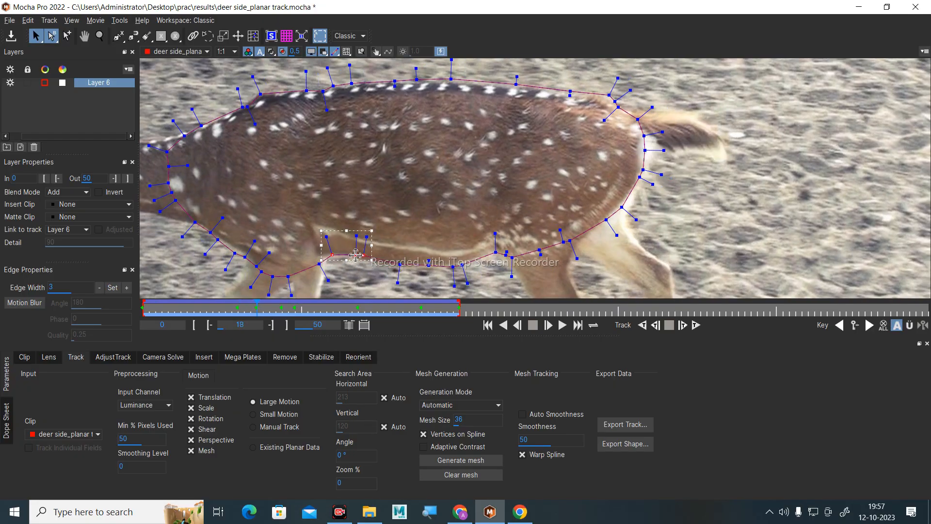
Scrub back to the start, play the clip to check the belly corrections, and return to the first frame.
{"action": "left_click_drag", "start_coordinate": [256, 307], "coordinate": [153, 311]}
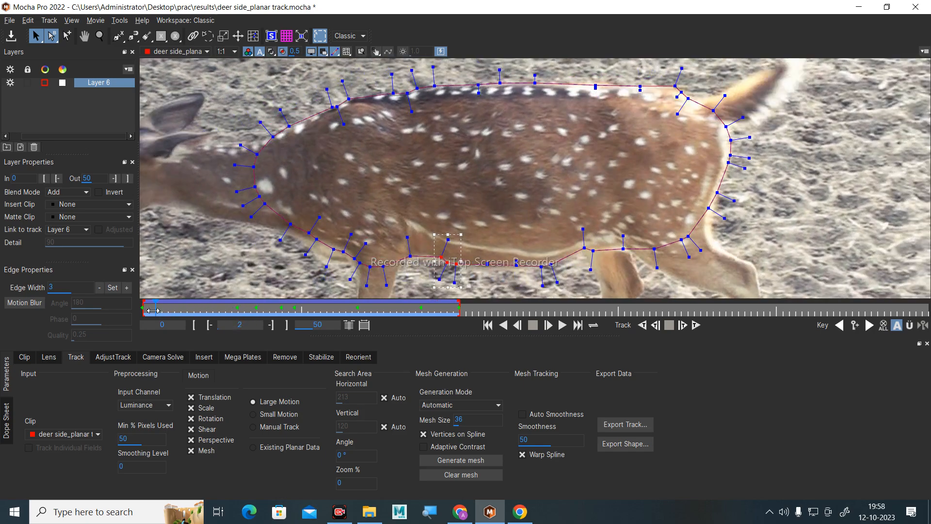
{"action": "left_click", "coordinate": [488, 325]}
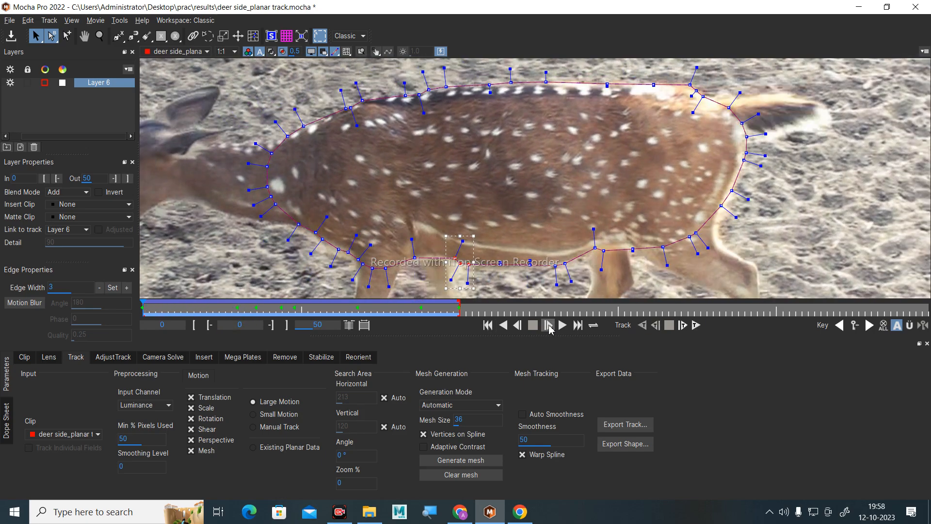
{"action": "left_click", "coordinate": [562, 329]}
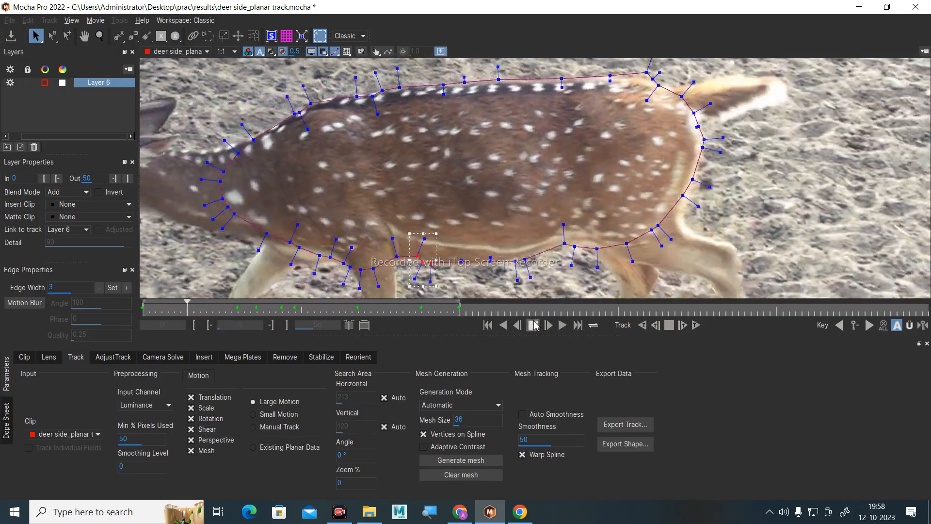
{"action": "left_click", "coordinate": [488, 325]}
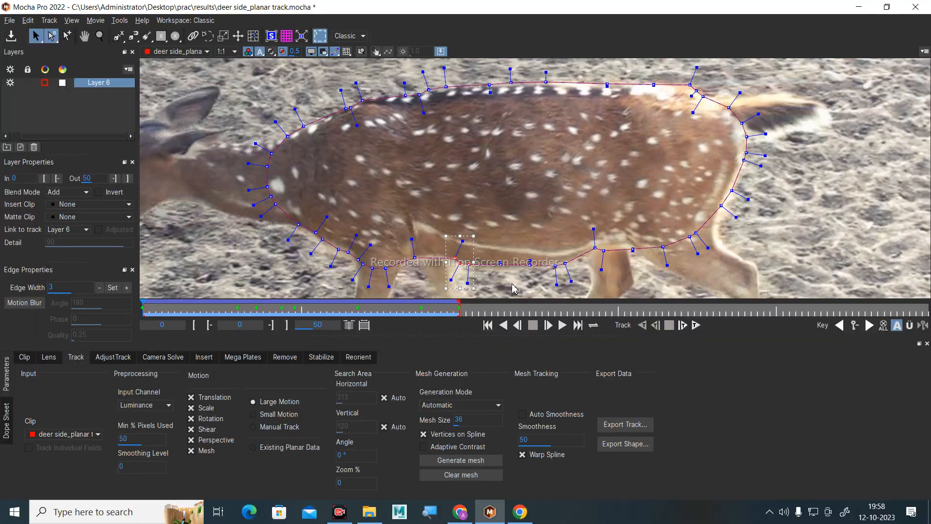
Zoom out to the whole deer, play the clip to review the outline, stop it, and return to the first frame.
{"action": "left_click", "coordinate": [100, 36]}
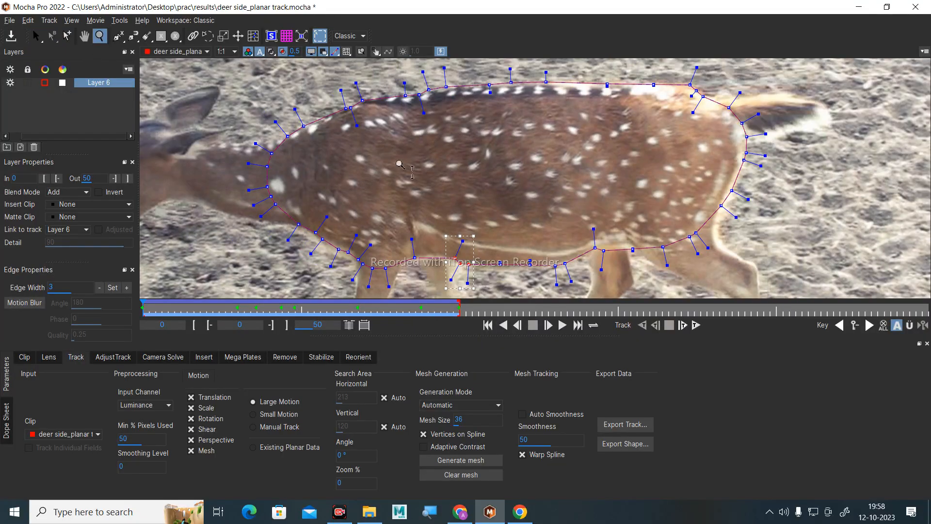
{"action": "left_click_drag", "start_coordinate": [430, 178], "coordinate": [578, 310]}
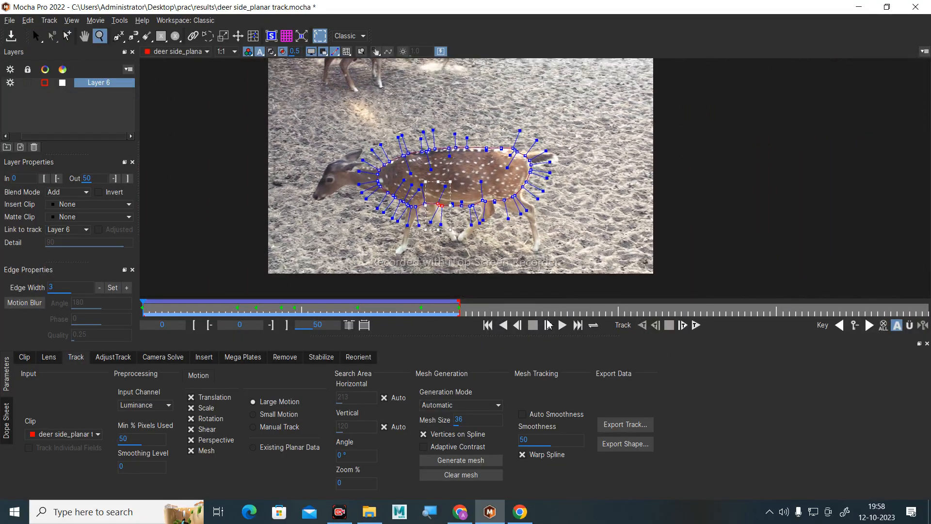
{"action": "left_click", "coordinate": [562, 325]}
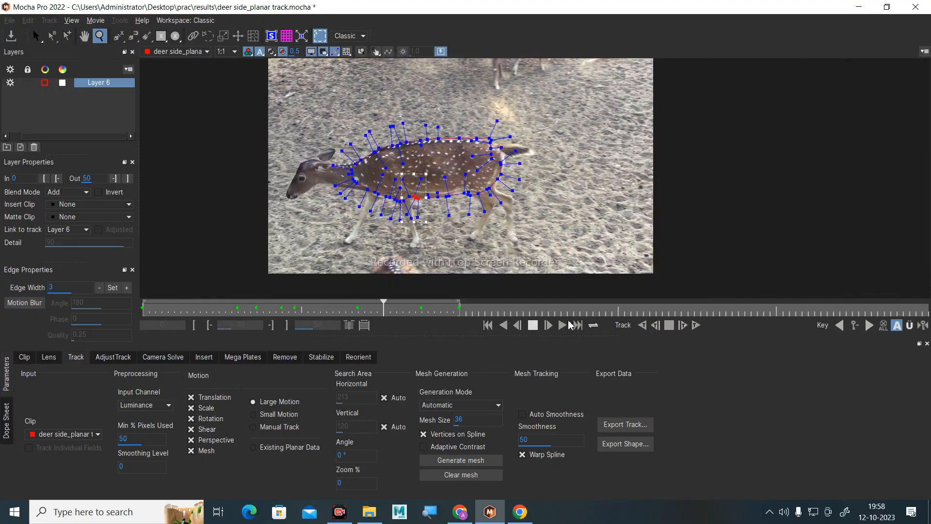
{"action": "left_click", "coordinate": [533, 325]}
{"action": "left_click", "coordinate": [488, 325]}
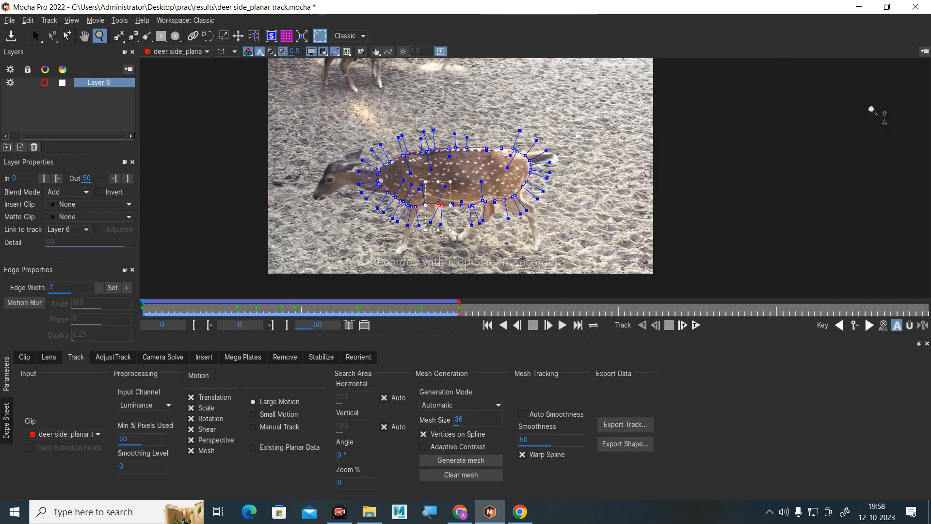
At frame 12, reposition the spline points at the tail base and upper rump to follow the deer's edge.
{"action": "scroll", "coordinate": [531, 156], "scroll_direction": "up", "scroll_amount": 6}
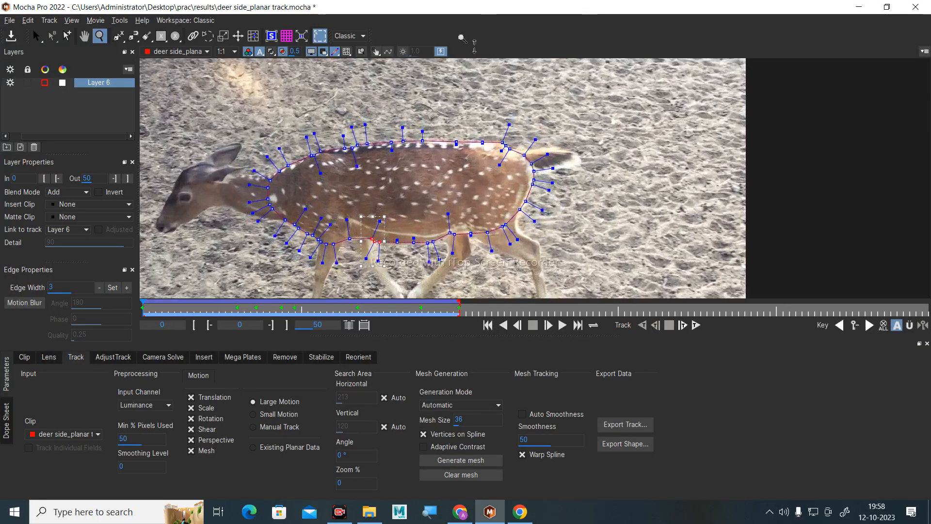
{"action": "scroll", "coordinate": [528, 138], "scroll_direction": "up", "scroll_amount": 4}
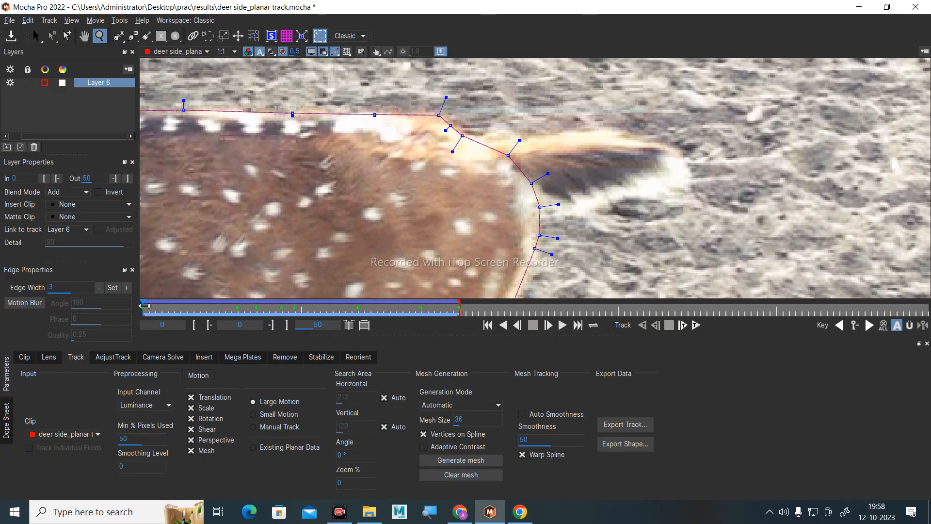
{"action": "left_click_drag", "start_coordinate": [145, 306], "coordinate": [218, 319]}
{"action": "scroll", "coordinate": [303, 77], "scroll_direction": "down", "scroll_amount": 2}
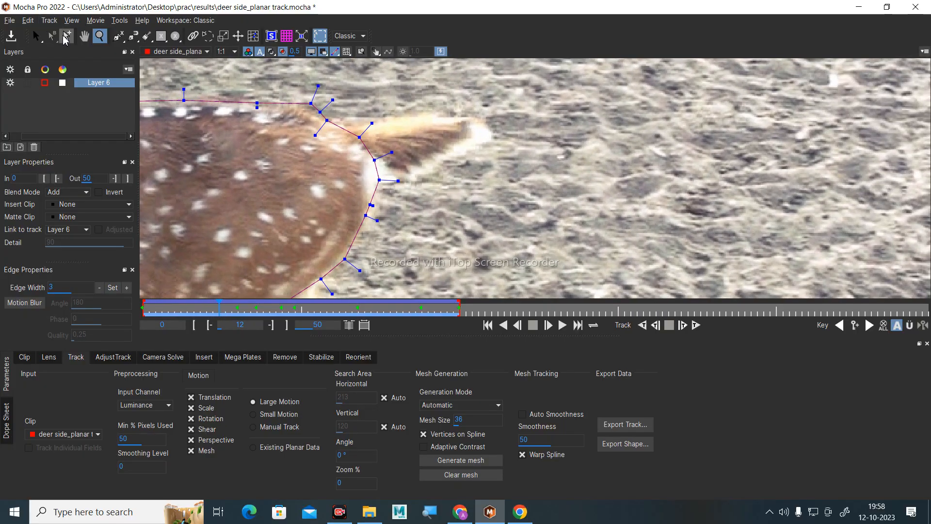
{"action": "left_click", "coordinate": [52, 37]}
{"action": "left_click", "coordinate": [36, 35]}
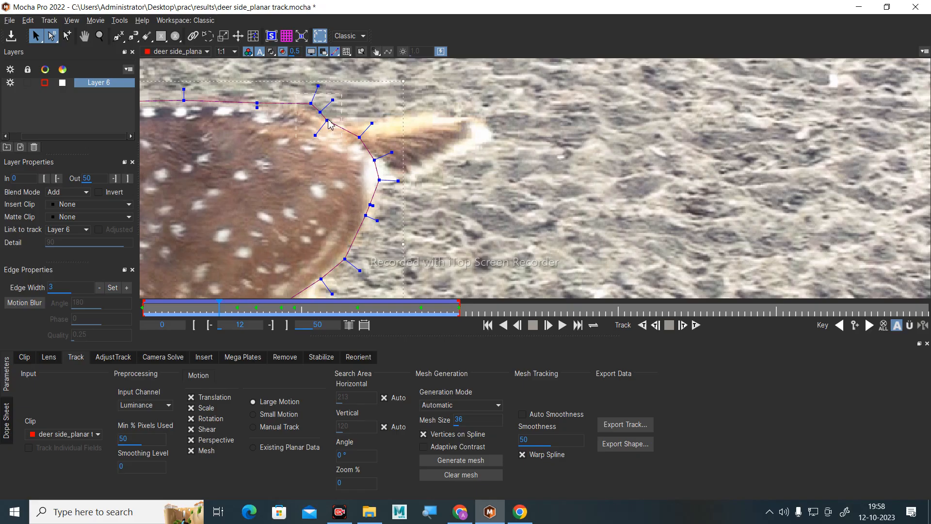
{"action": "mouse_move", "coordinate": [320, 114]}
{"action": "left_mouse_down"}
{"action": "mouse_move", "coordinate": [336, 124]}
{"action": "mouse_move", "coordinate": [330, 139]}
{"action": "mouse_move", "coordinate": [313, 138]}
{"action": "mouse_move", "coordinate": [327, 126]}
{"action": "left_mouse_up"}
{"action": "left_click", "coordinate": [350, 117]}
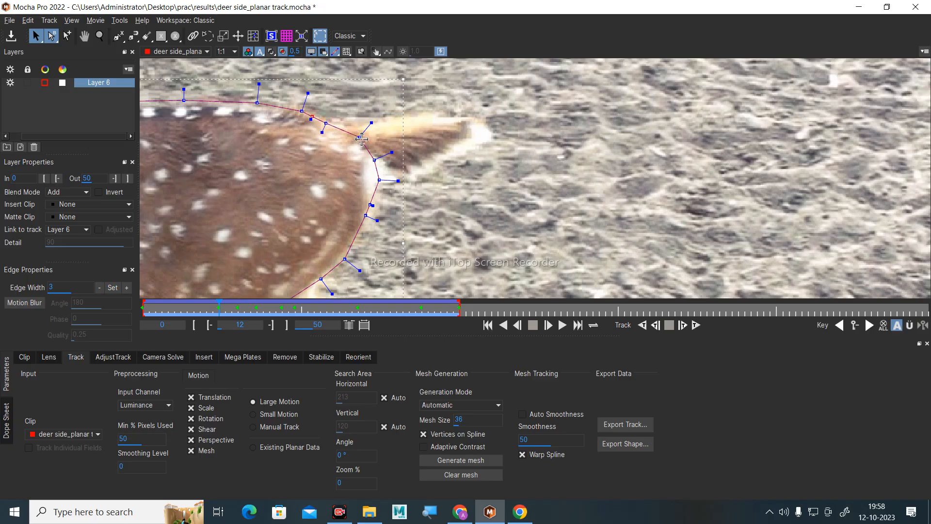
{"action": "left_click_drag", "start_coordinate": [361, 139], "coordinate": [353, 140]}
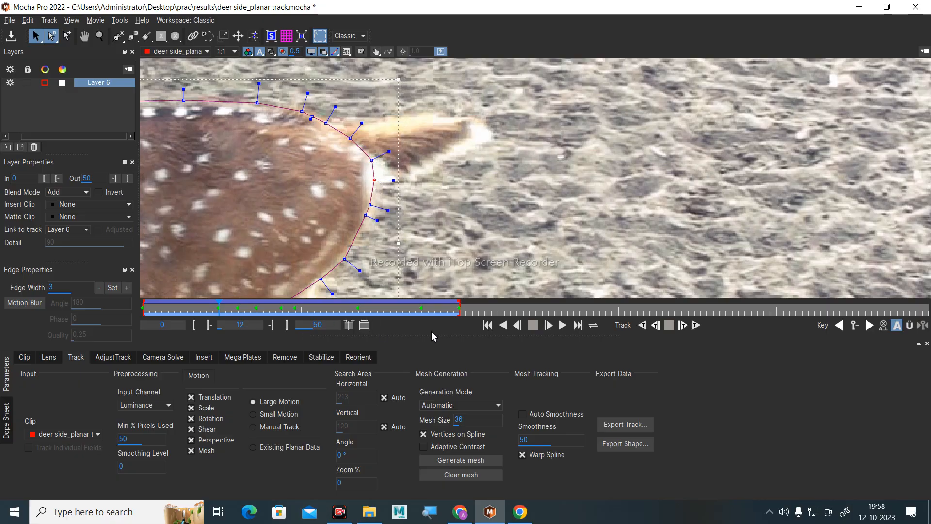
Play the clip from the first frame to check the rump outline, stop it, and return to the first frame.
{"action": "left_click", "coordinate": [488, 325]}
{"action": "left_click", "coordinate": [562, 325]}
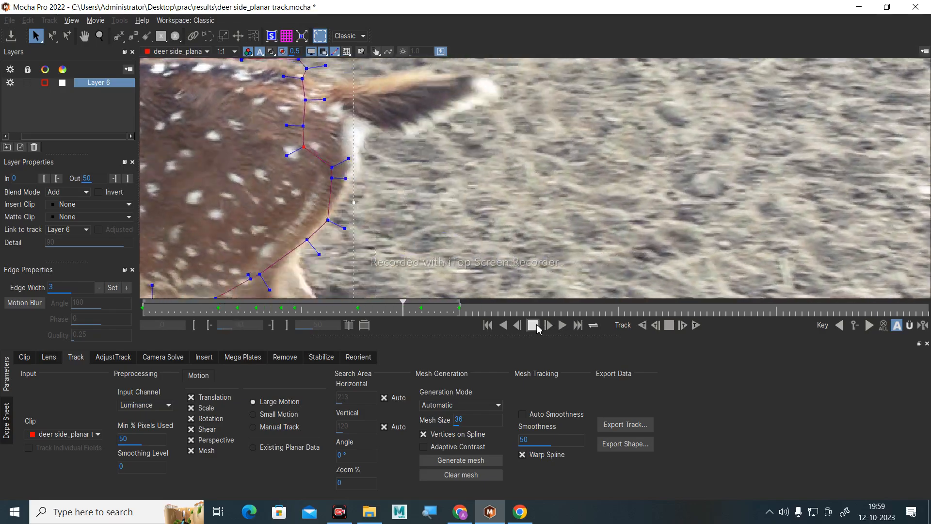
{"action": "left_click", "coordinate": [533, 325]}
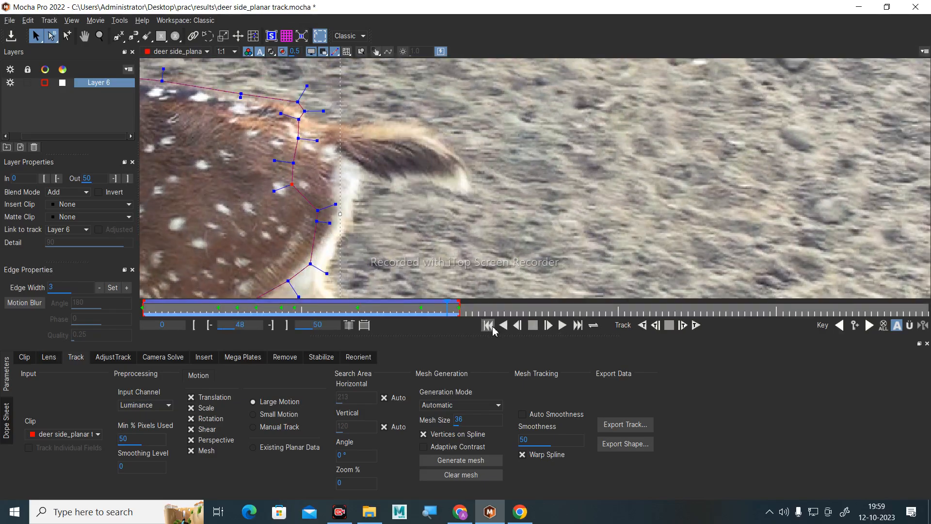
{"action": "left_click", "coordinate": [488, 325]}
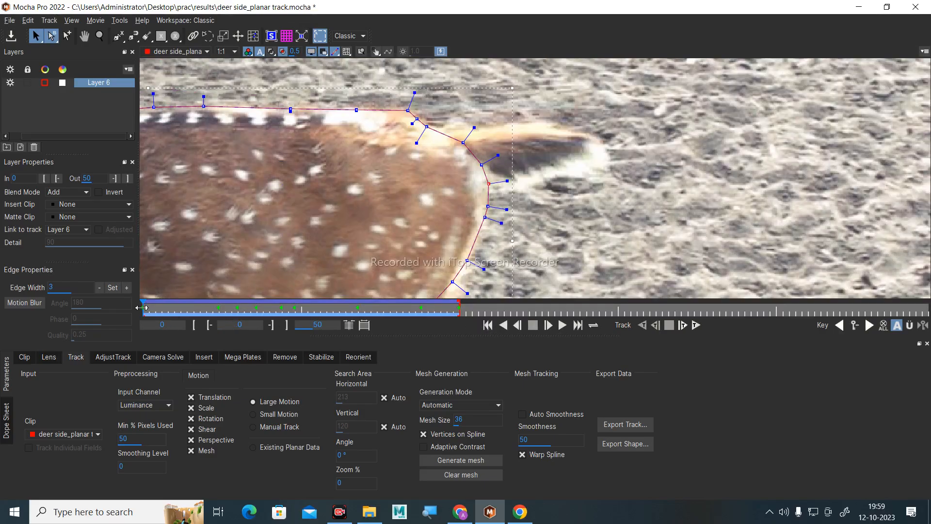
At frame 33, move the rump spline points outward to the white rump edge and fit the tail-base points to the body.
{"action": "left_click_drag", "start_coordinate": [143, 307], "coordinate": [296, 326]}
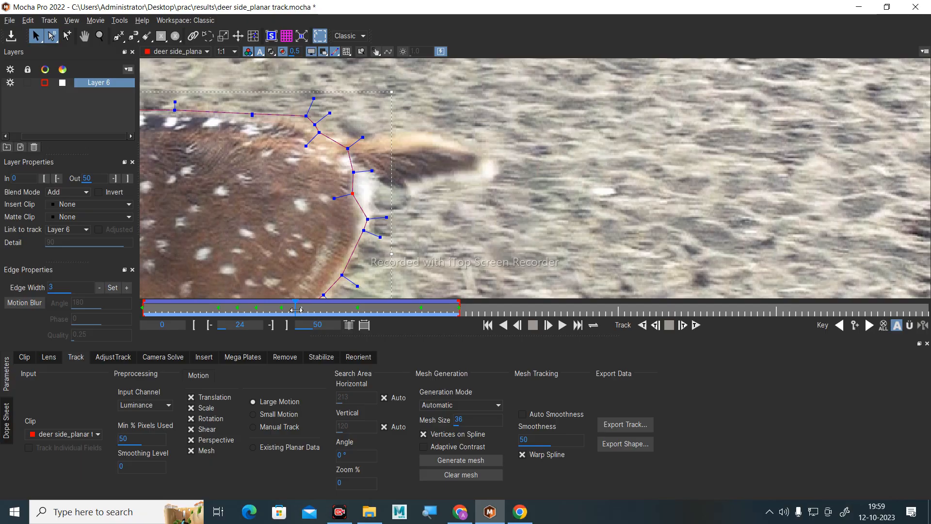
{"action": "left_click_drag", "start_coordinate": [304, 312], "coordinate": [351, 318]}
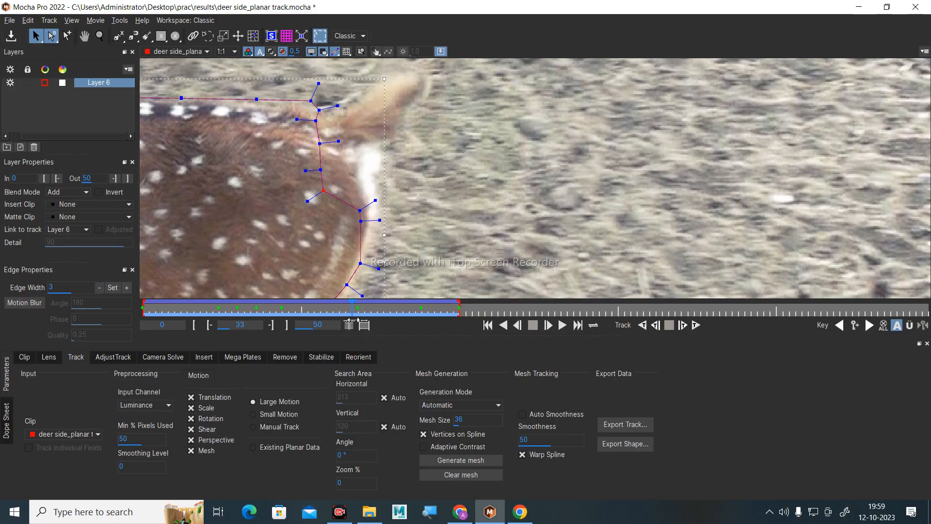
{"action": "left_click_drag", "start_coordinate": [310, 115], "coordinate": [373, 225]}
{"action": "left_click_drag", "start_coordinate": [349, 168], "coordinate": [370, 175]}
{"action": "left_click_drag", "start_coordinate": [347, 141], "coordinate": [364, 150]}
{"action": "key", "text": "Delete"}
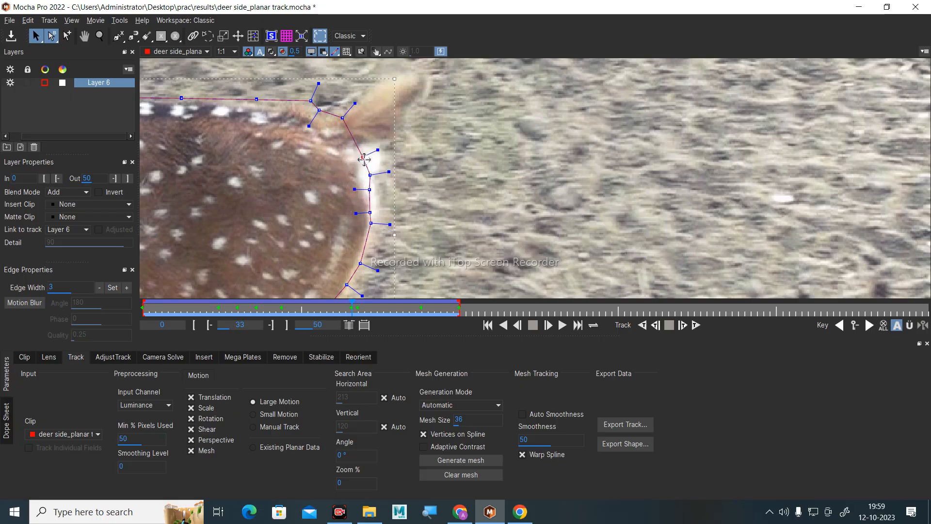
{"action": "left_click_drag", "start_coordinate": [342, 118], "coordinate": [338, 123]}
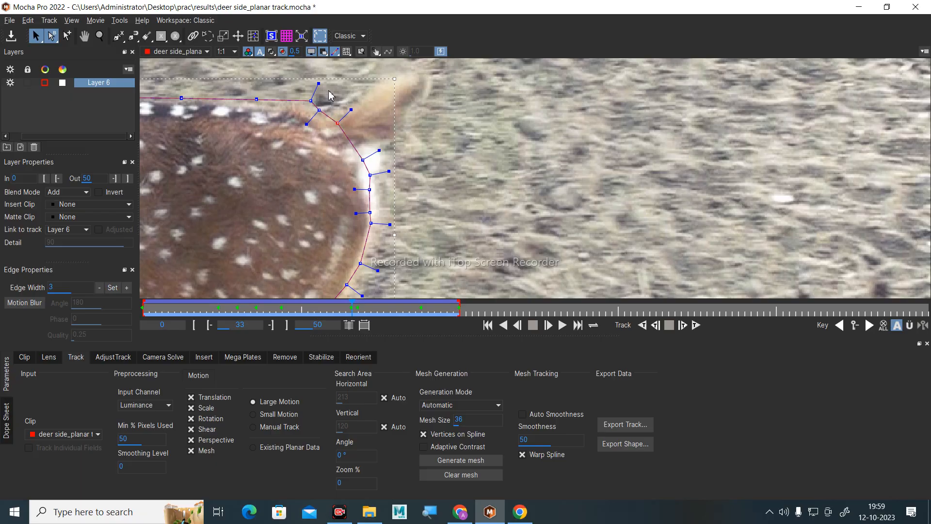
{"action": "left_click_drag", "start_coordinate": [327, 92], "coordinate": [307, 105]}
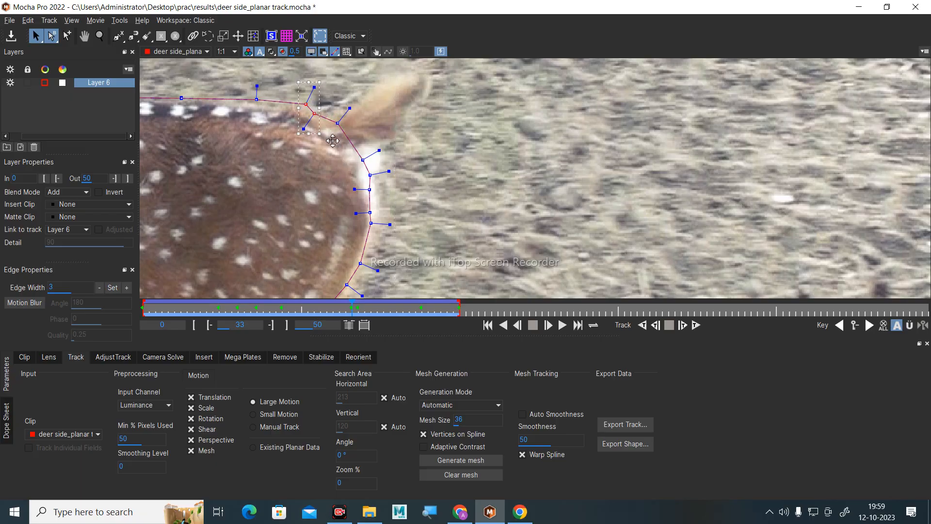
{"action": "mouse_move", "coordinate": [352, 305]}
{"action": "left_mouse_down"}
{"action": "mouse_move", "coordinate": [371, 308]}
{"action": "mouse_move", "coordinate": [352, 310]}
{"action": "left_mouse_up"}
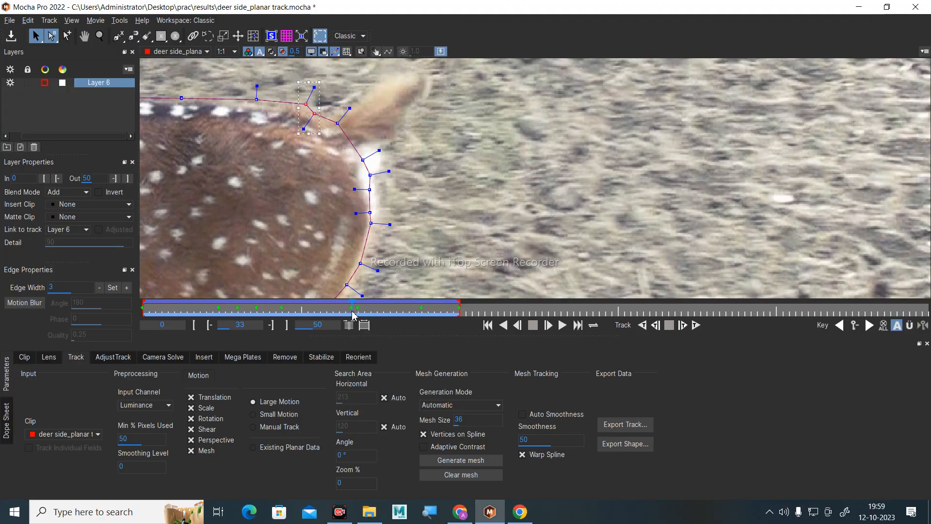
At frame 50, move the rump and tail-base spline points onto the deer's rear edge.
{"action": "left_click_drag", "start_coordinate": [350, 308], "coordinate": [457, 318]}
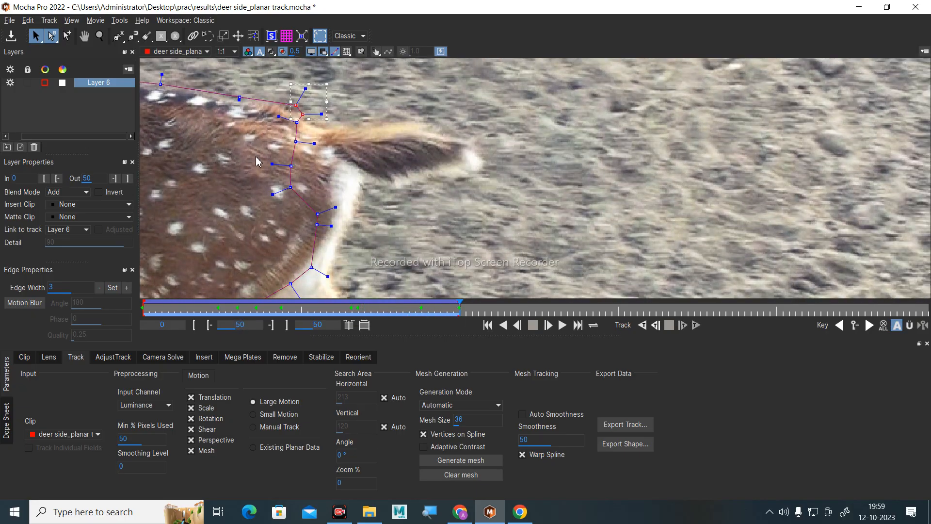
{"action": "left_click_drag", "start_coordinate": [290, 187], "coordinate": [333, 254]}
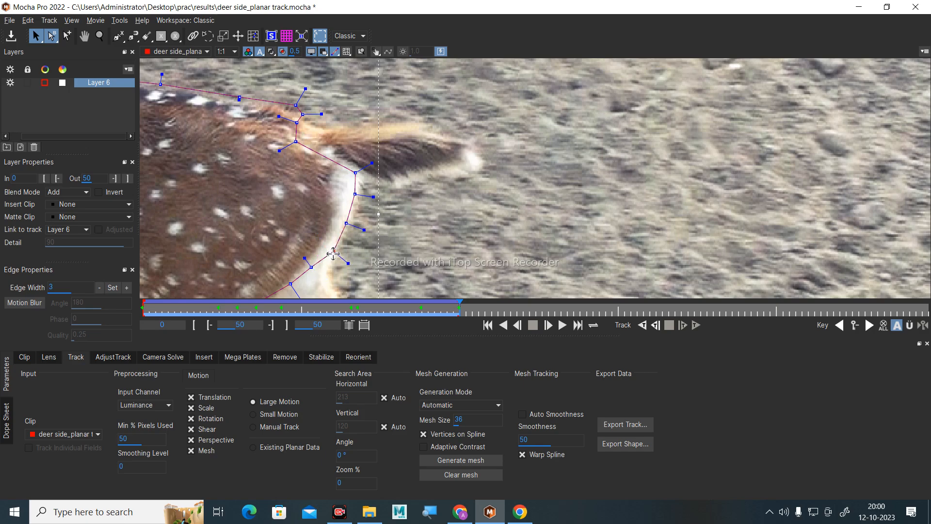
{"action": "left_click_drag", "start_coordinate": [297, 145], "coordinate": [316, 131]}
{"action": "left_click_drag", "start_coordinate": [319, 99], "coordinate": [289, 110]}
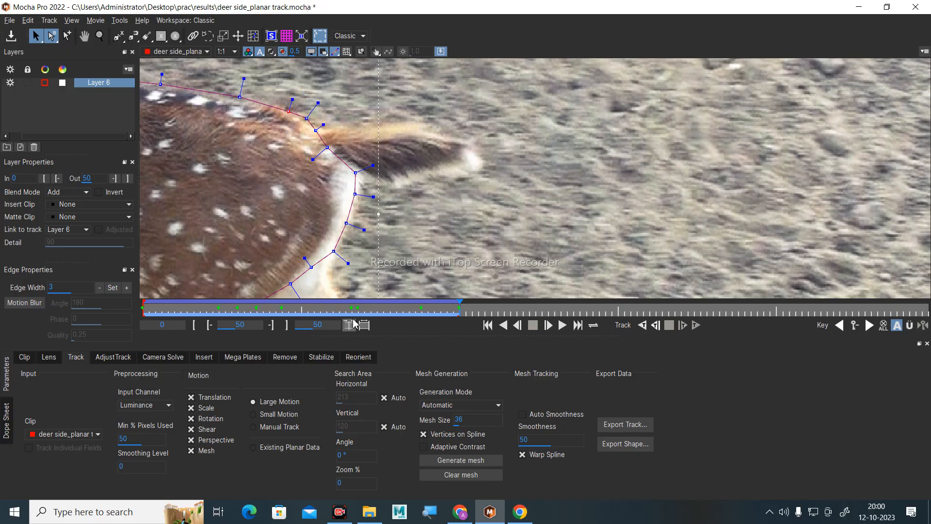
Inspect Layer 6's keyframe at frame 50 in the Dope Sheet, and return to the tracking parameters.
{"action": "left_click", "coordinate": [6, 420]}
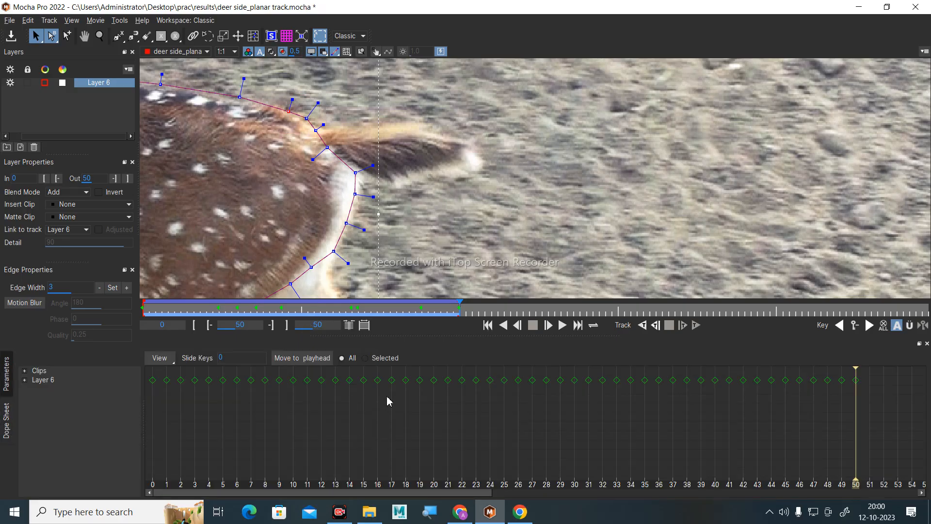
{"action": "left_click", "coordinate": [857, 381]}
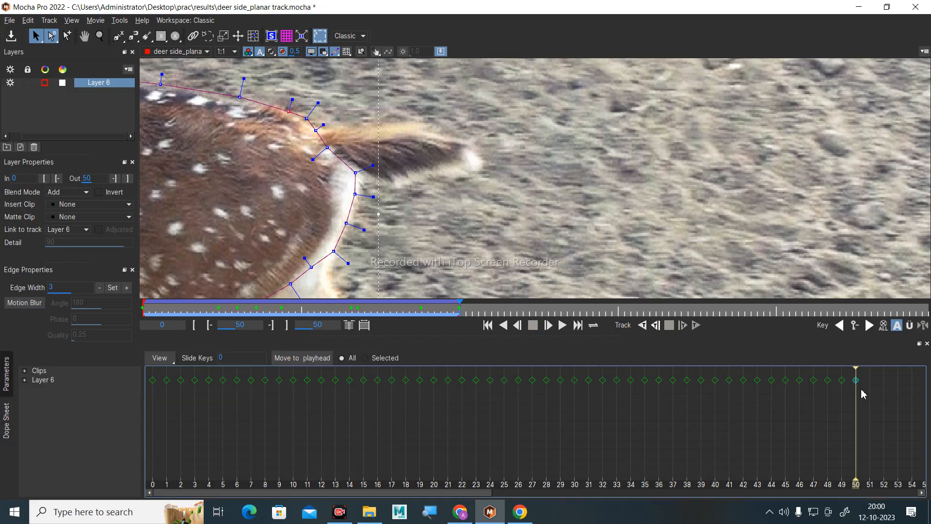
{"action": "left_click", "coordinate": [6, 376]}
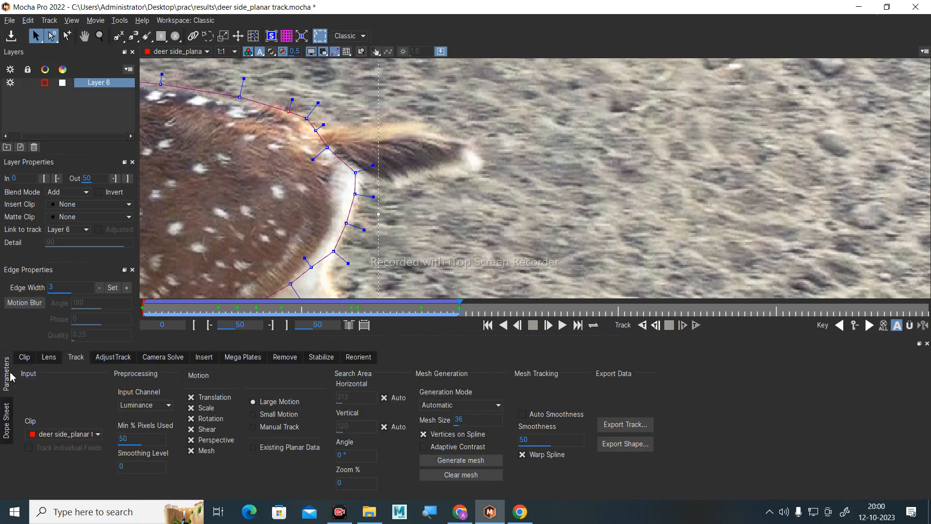
Play the clip from the first frame, stop it, and scrub between frames 50 and 33 to compare the rump outline.
{"action": "left_click", "coordinate": [488, 325]}
{"action": "left_click", "coordinate": [563, 325]}
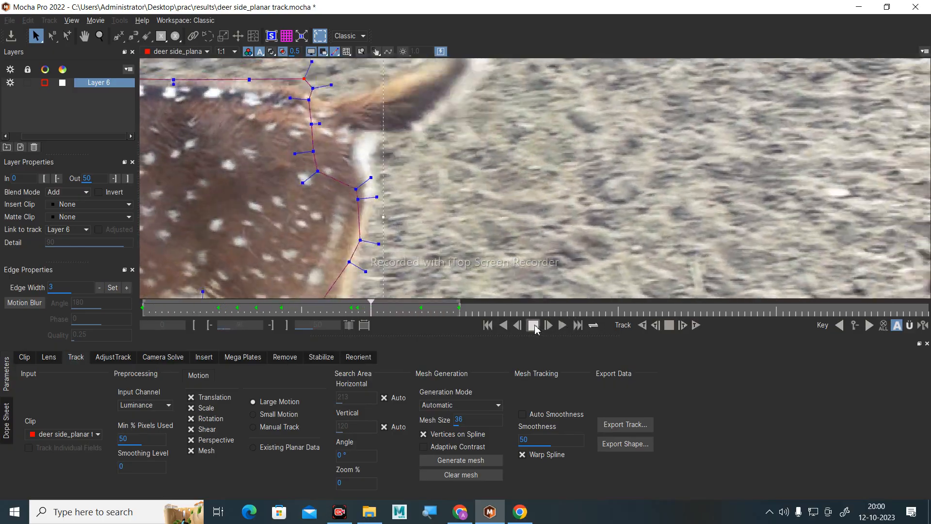
{"action": "left_click", "coordinate": [533, 325]}
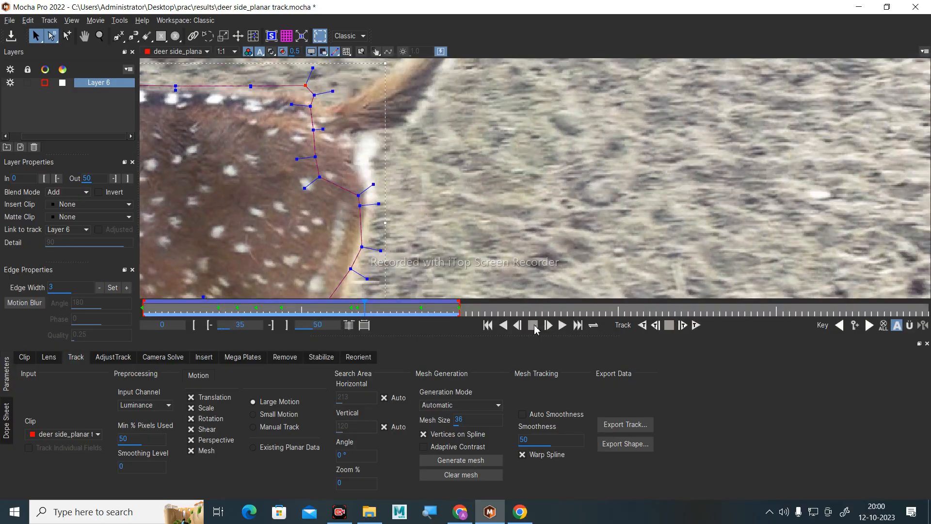
{"action": "mouse_move", "coordinate": [367, 305]}
{"action": "left_mouse_down"}
{"action": "mouse_move", "coordinate": [289, 307]}
{"action": "mouse_move", "coordinate": [367, 309]}
{"action": "left_mouse_up"}
{"action": "left_click_drag", "start_coordinate": [365, 307], "coordinate": [459, 317]}
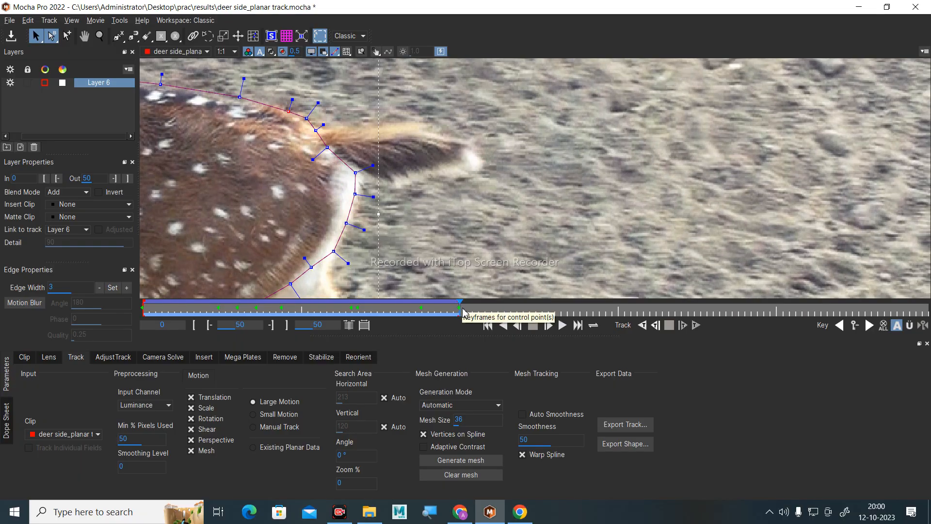
{"action": "left_click_drag", "start_coordinate": [459, 308], "coordinate": [350, 311]}
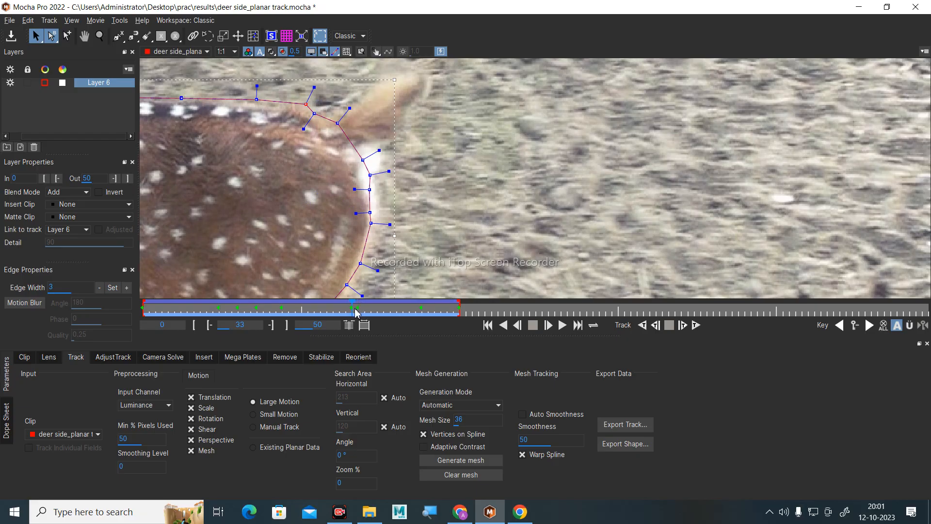
At frames 34 and 36, reposition the drifting rump spline points onto the body edge, also adjusting the tail base at frame 34.
{"action": "left_click_drag", "start_coordinate": [353, 307], "coordinate": [358, 307]}
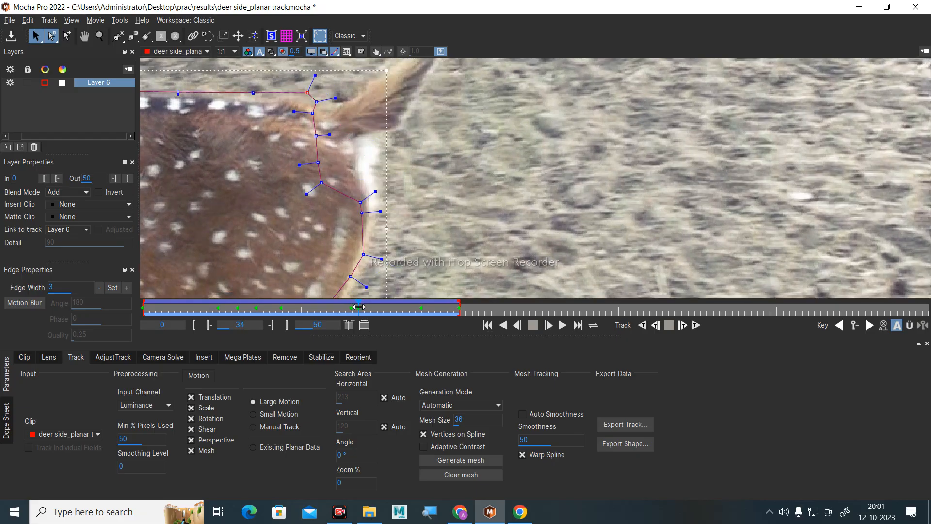
{"action": "left_click_drag", "start_coordinate": [286, 112], "coordinate": [370, 214]}
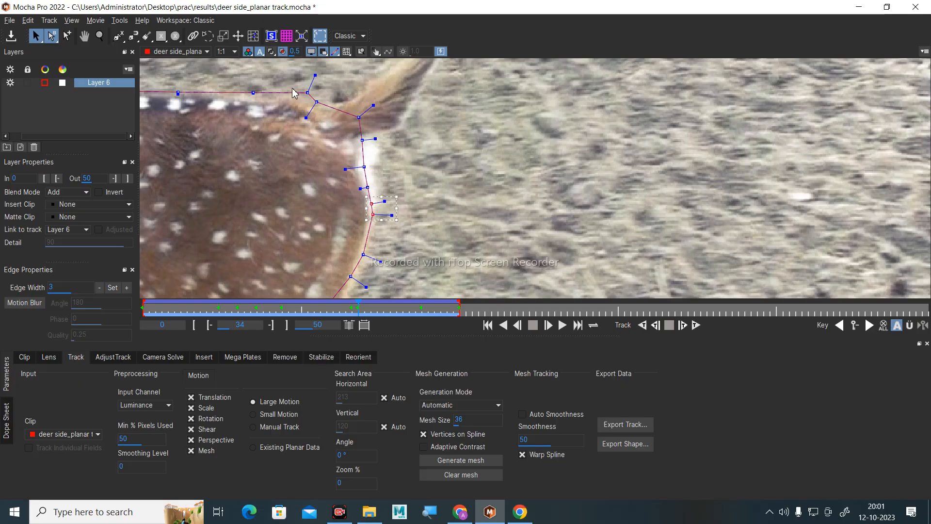
{"action": "left_click_drag", "start_coordinate": [314, 101], "coordinate": [304, 98]}
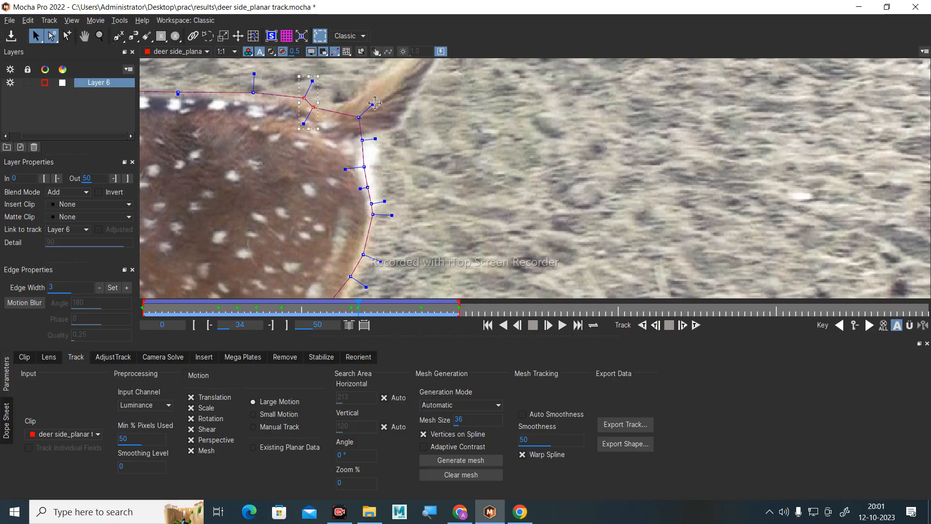
{"action": "left_click_drag", "start_coordinate": [375, 104], "coordinate": [356, 113]}
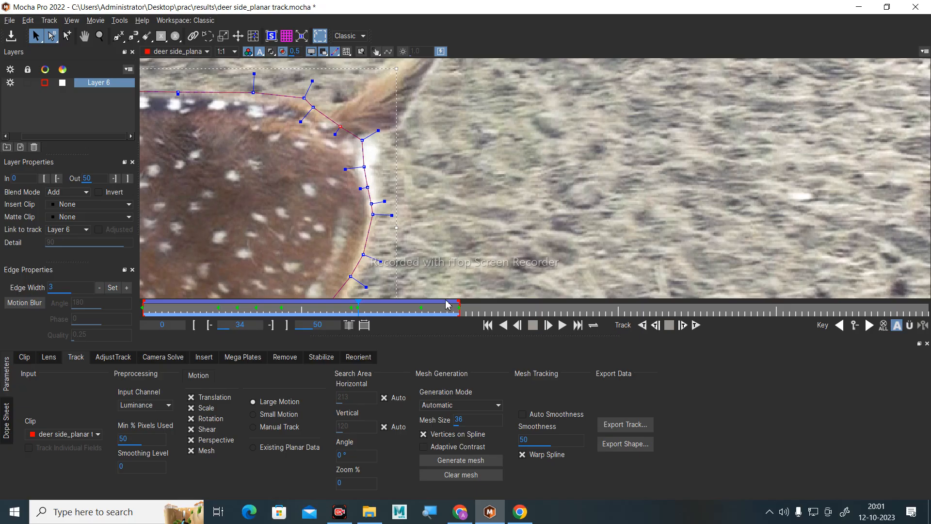
{"action": "left_click_drag", "start_coordinate": [361, 309], "coordinate": [372, 308]}
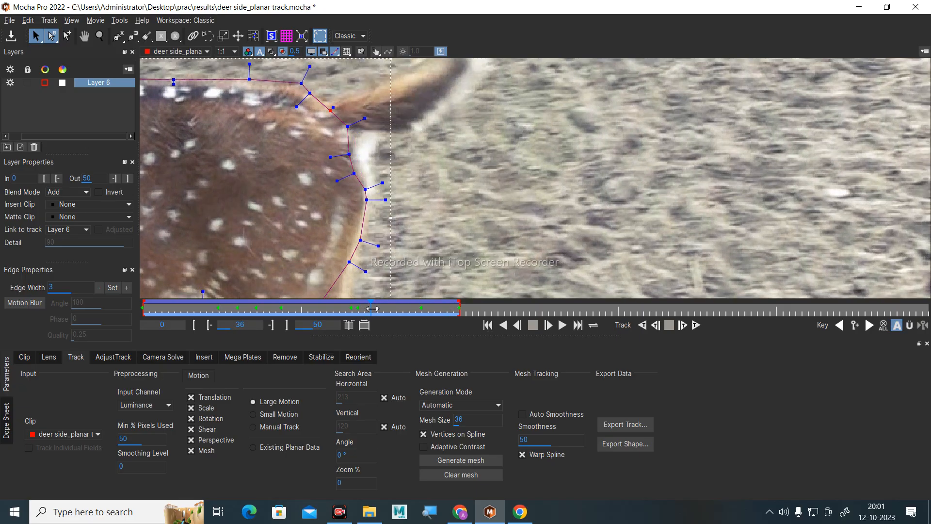
{"action": "left_click_drag", "start_coordinate": [352, 169], "coordinate": [373, 206]}
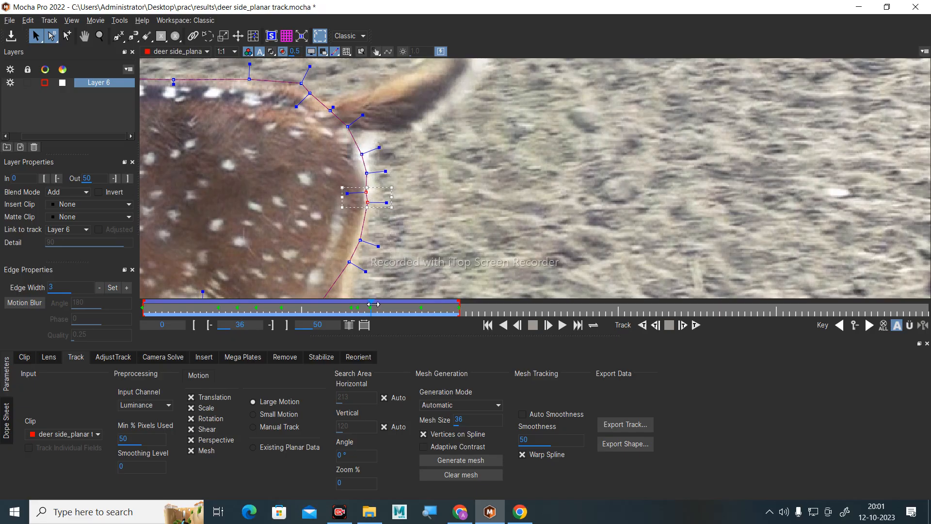
At frame 40, move the rump and tail-base spline points outward to the body edge, and advance to frame 45.
{"action": "left_click_drag", "start_coordinate": [378, 309], "coordinate": [397, 310]}
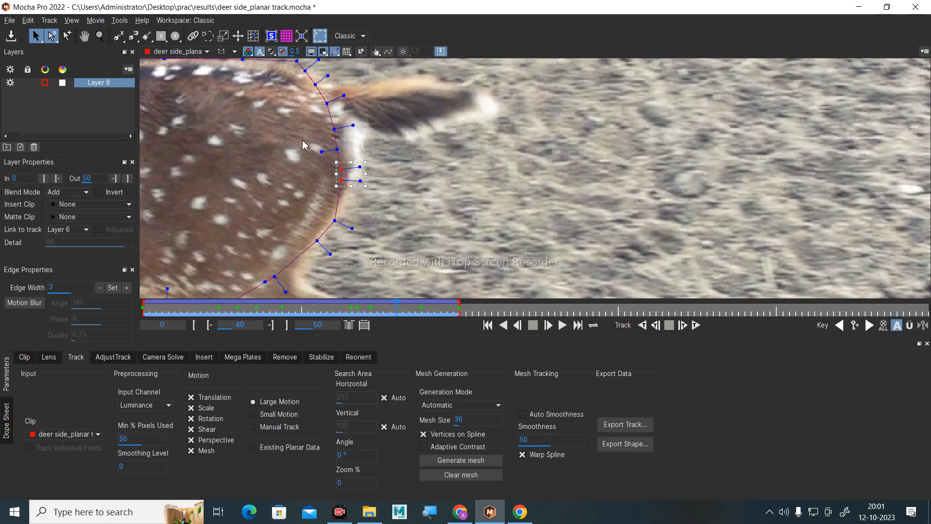
{"action": "left_click_drag", "start_coordinate": [304, 125], "coordinate": [372, 198]}
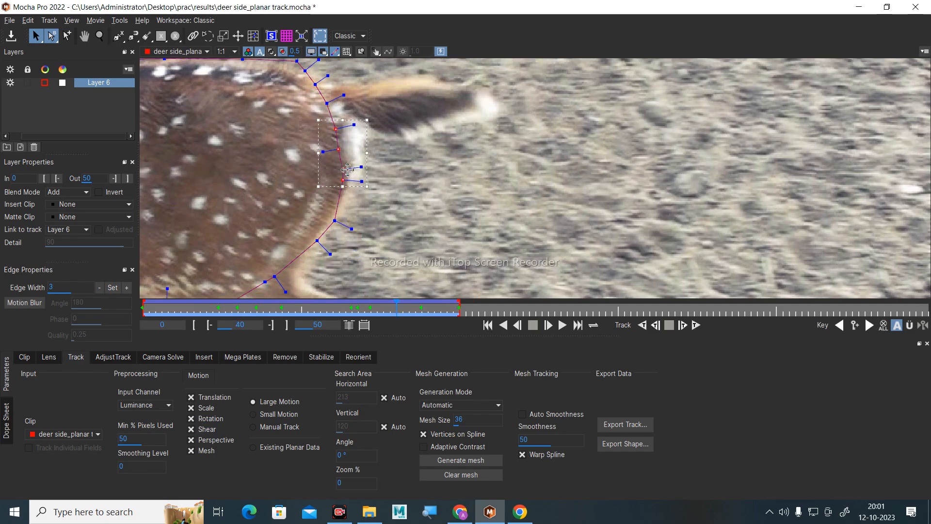
{"action": "left_click_drag", "start_coordinate": [348, 169], "coordinate": [362, 169]}
{"action": "mouse_move", "coordinate": [317, 99]}
{"action": "left_mouse_down"}
{"action": "mouse_move", "coordinate": [346, 119]}
{"action": "mouse_move", "coordinate": [321, 85]}
{"action": "left_mouse_up"}
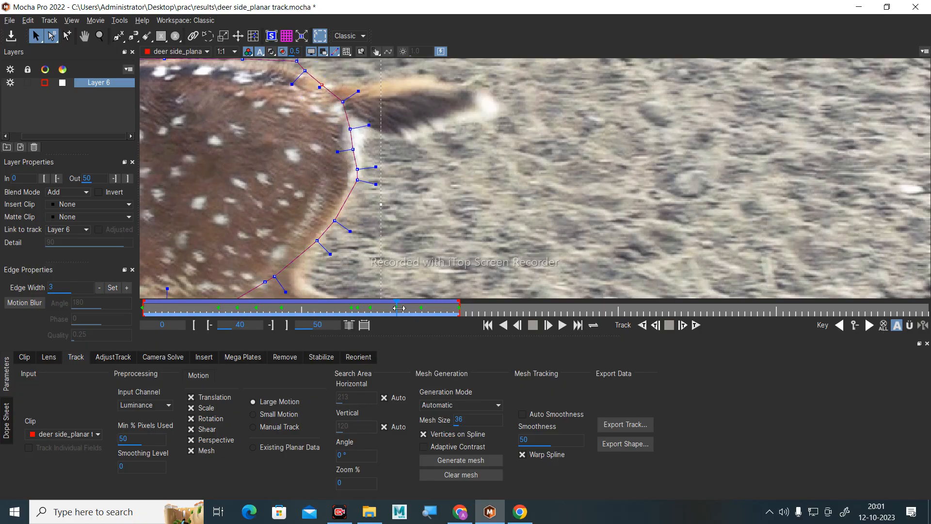
{"action": "left_click_drag", "start_coordinate": [399, 308], "coordinate": [424, 314]}
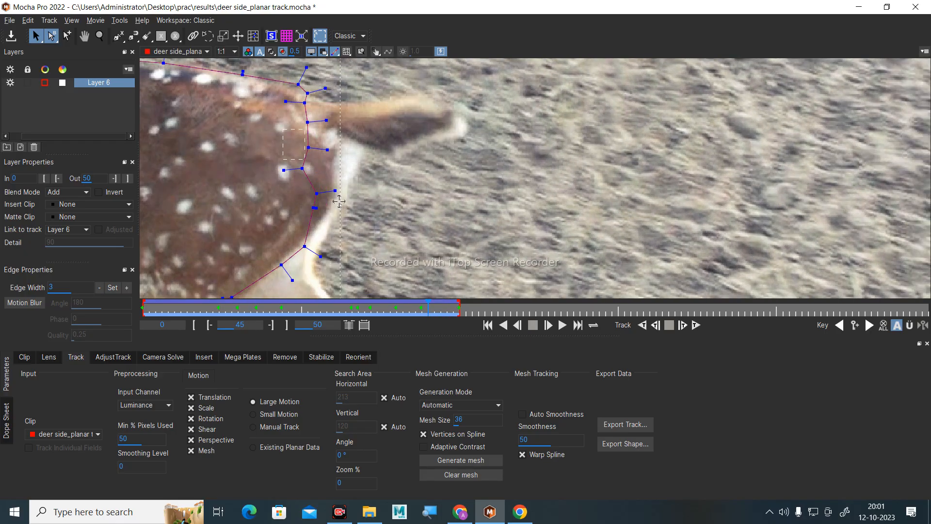
At frame 45, move the rump, lower thigh and tail-base spline points onto the deer's body edge.
{"action": "left_click_drag", "start_coordinate": [316, 194], "coordinate": [350, 171]}
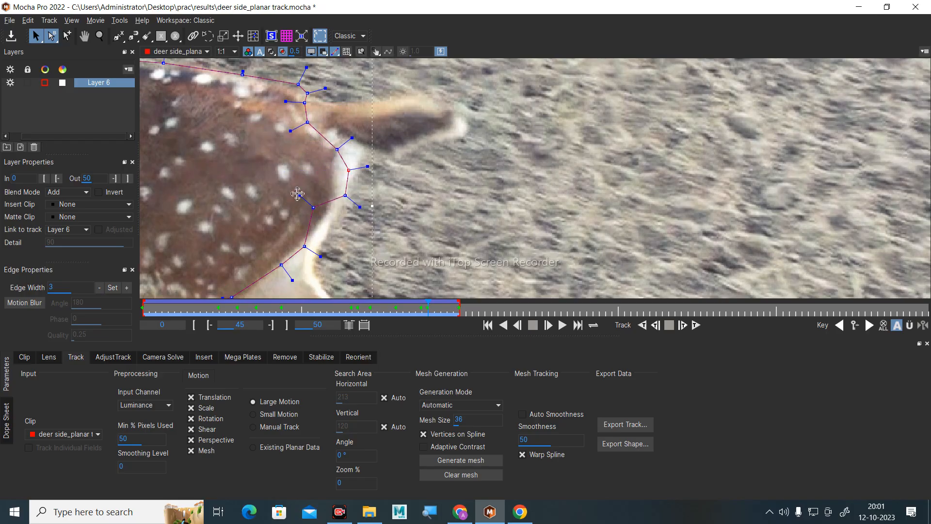
{"action": "left_click_drag", "start_coordinate": [313, 207], "coordinate": [329, 223]}
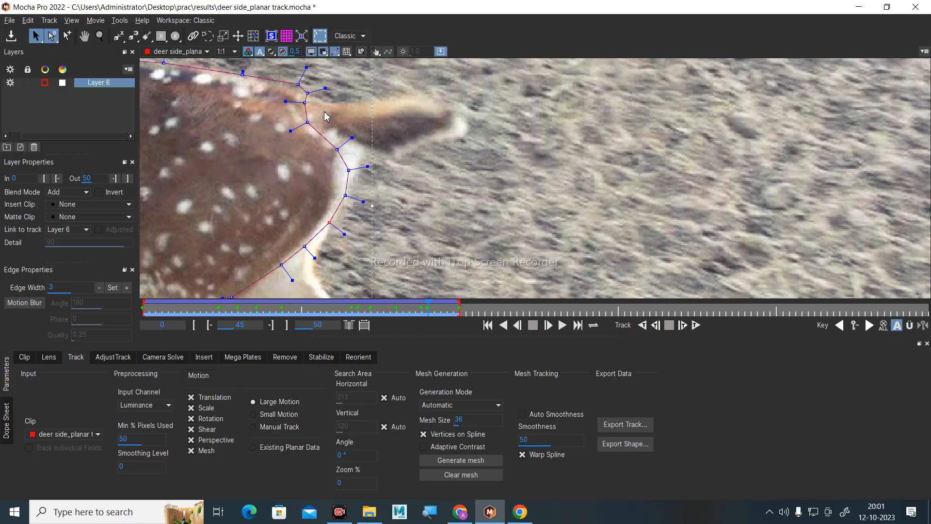
{"action": "left_click_drag", "start_coordinate": [307, 122], "coordinate": [331, 125]}
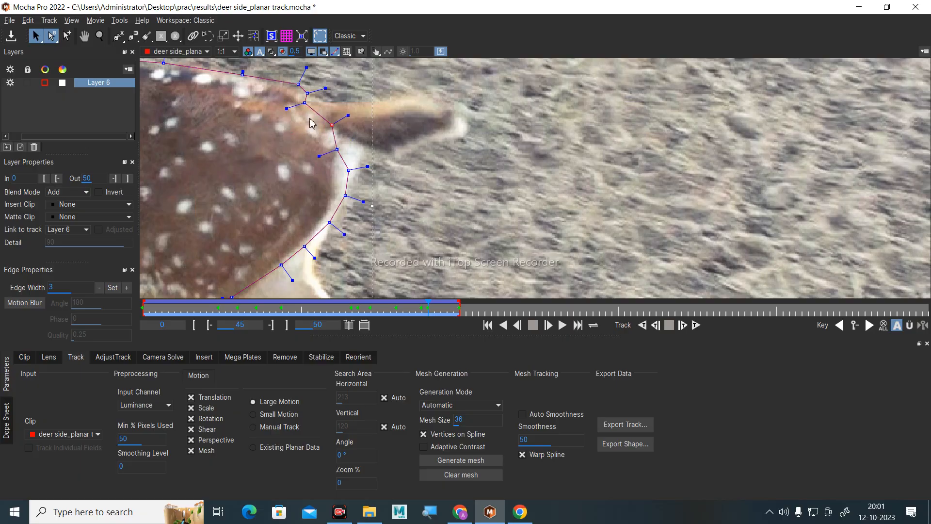
{"action": "left_click_drag", "start_coordinate": [299, 85], "coordinate": [305, 103]}
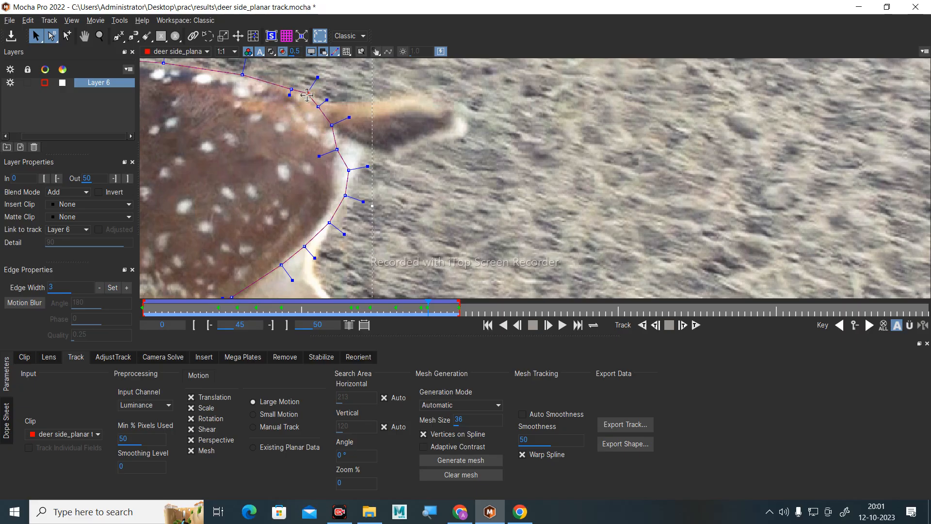
Play the clip from the first frame to review the corrected rump outline, and stop it.
{"action": "left_click", "coordinate": [488, 325]}
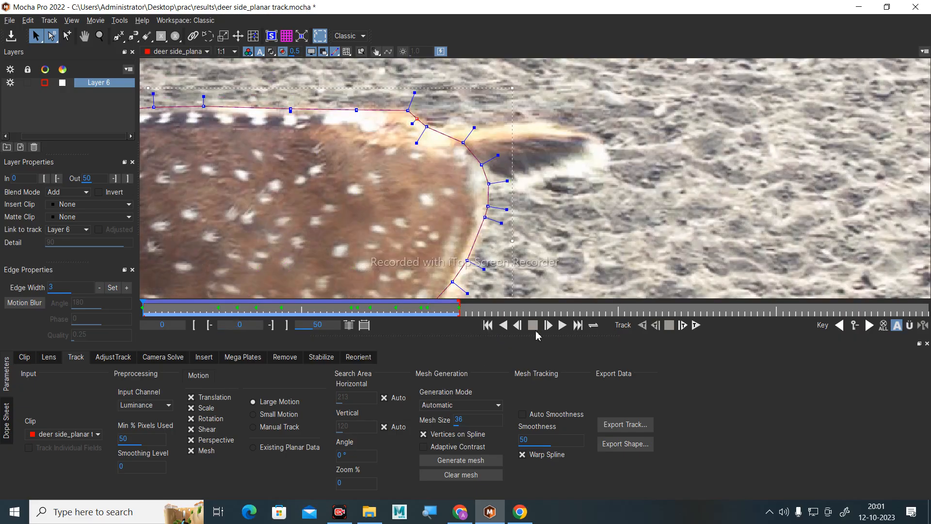
{"action": "left_click", "coordinate": [563, 325]}
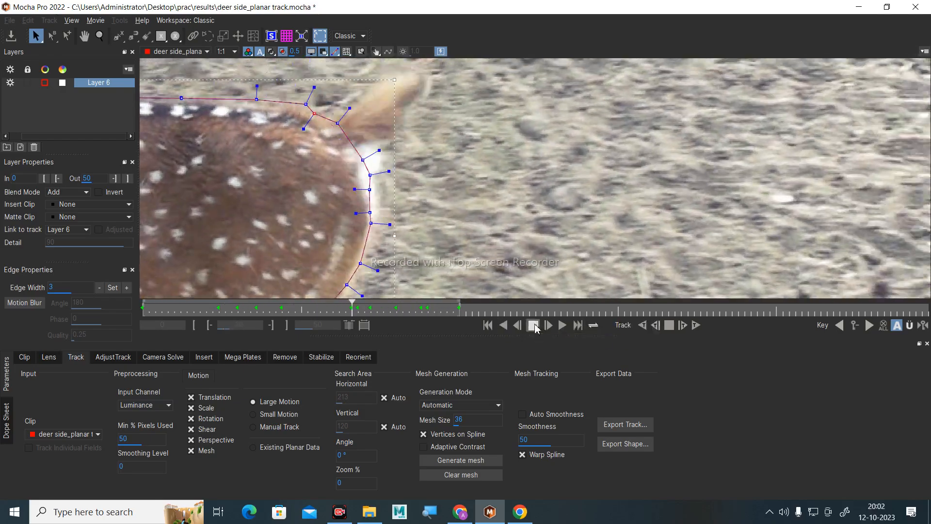
{"action": "left_click", "coordinate": [533, 325]}
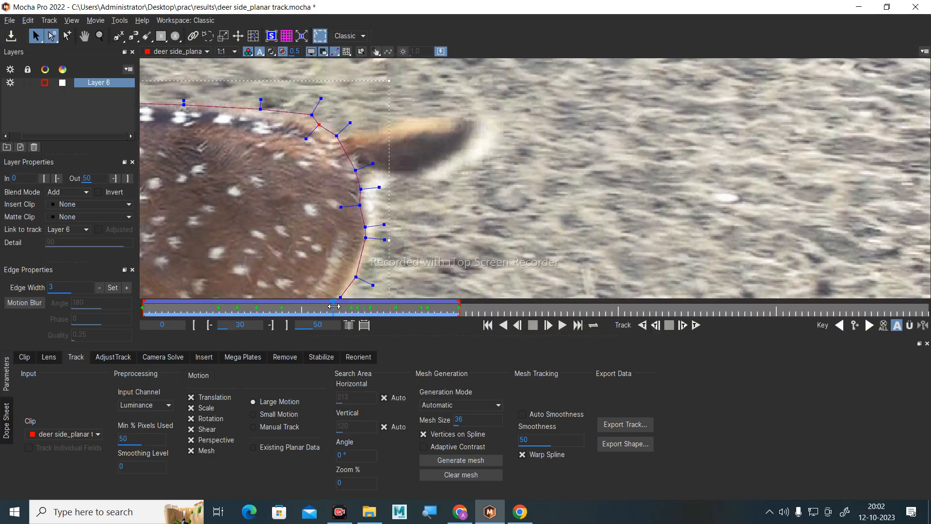
At frame 43, move the rump spline points below the tail outward onto the white body edge.
{"action": "left_click_drag", "start_coordinate": [335, 306], "coordinate": [413, 315]}
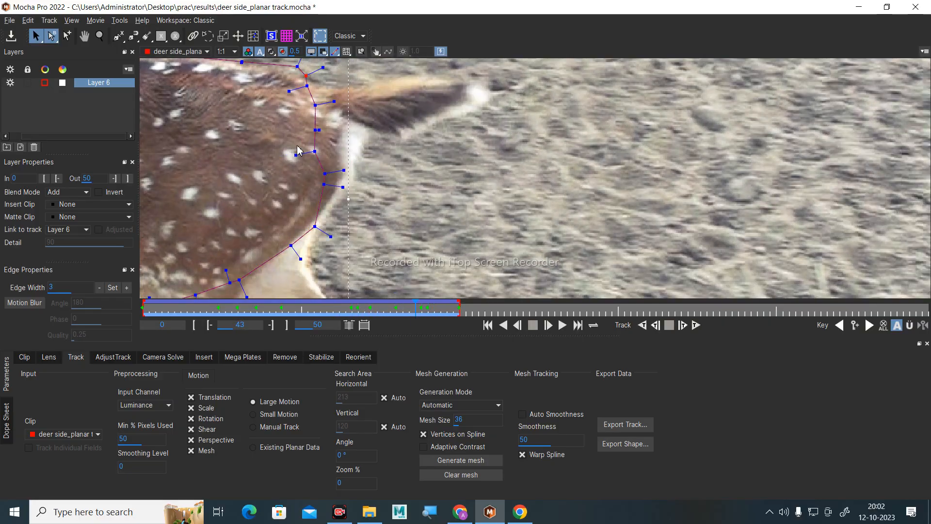
{"action": "left_click_drag", "start_coordinate": [326, 183], "coordinate": [329, 179]}
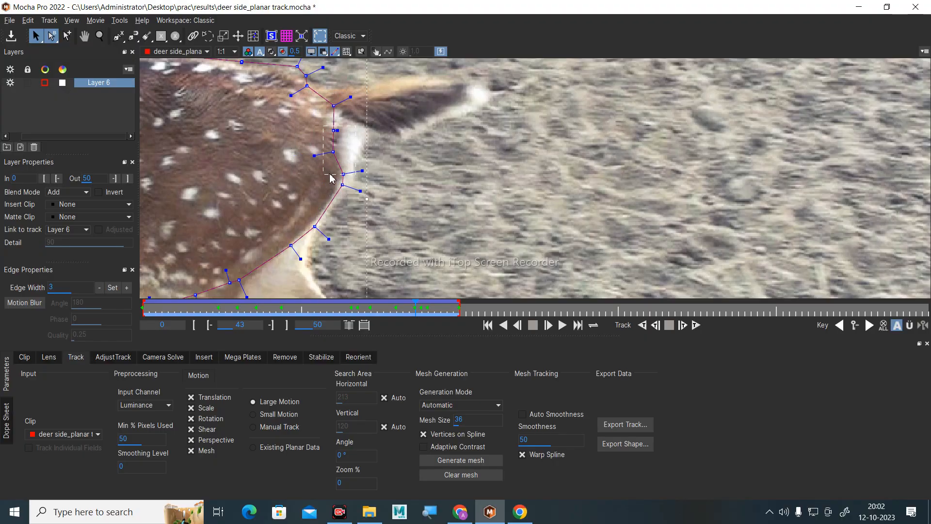
{"action": "left_click_drag", "start_coordinate": [353, 147], "coordinate": [355, 123]}
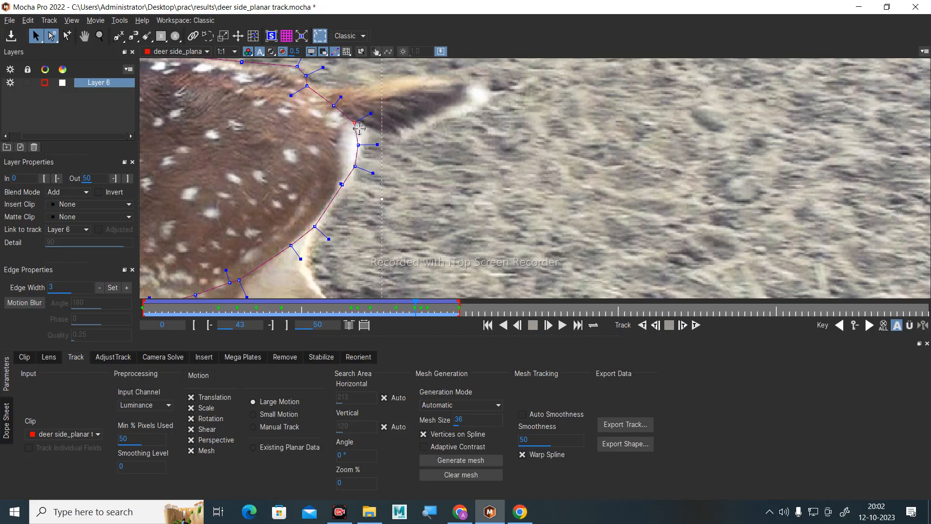
Review the rump outline from frame 43 back to the first frame.
{"action": "key", "text": "z"}
{"action": "key", "text": "z"}
{"action": "key", "text": "z"}
{"action": "key", "text": "z"}
{"action": "key", "text": "z"}
{"action": "key", "text": "z"}
{"action": "key", "text": "z"}
{"action": "key", "text": "z"}
{"action": "key", "text": "z"}
{"action": "key", "text": "z"}
{"action": "key", "text": "z"}
{"action": "key", "text": "z"}
{"action": "key", "text": "z"}
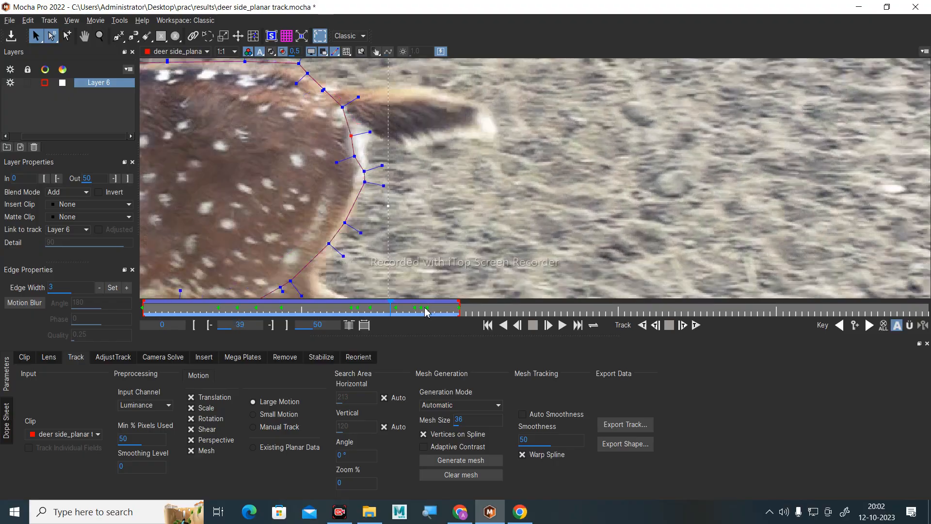
{"action": "key", "text": "z"}
{"action": "key", "text": "z"}
{"action": "key", "text": "z"}
{"action": "key", "text": "z"}
{"action": "key", "text": "z"}
{"action": "key", "text": "z"}
{"action": "key", "text": "z"}
{"action": "key", "text": "z"}
{"action": "key", "text": "z"}
{"action": "key", "text": "z"}
{"action": "key", "text": "z"}
{"action": "key", "text": "z"}
{"action": "key", "text": "z"}
{"action": "key", "text": "z"}
{"action": "key", "text": "z"}
{"action": "key", "text": "z"}
{"action": "key", "text": "z"}
{"action": "key", "text": "z"}
{"action": "key", "text": "z"}
{"action": "key", "text": "z"}
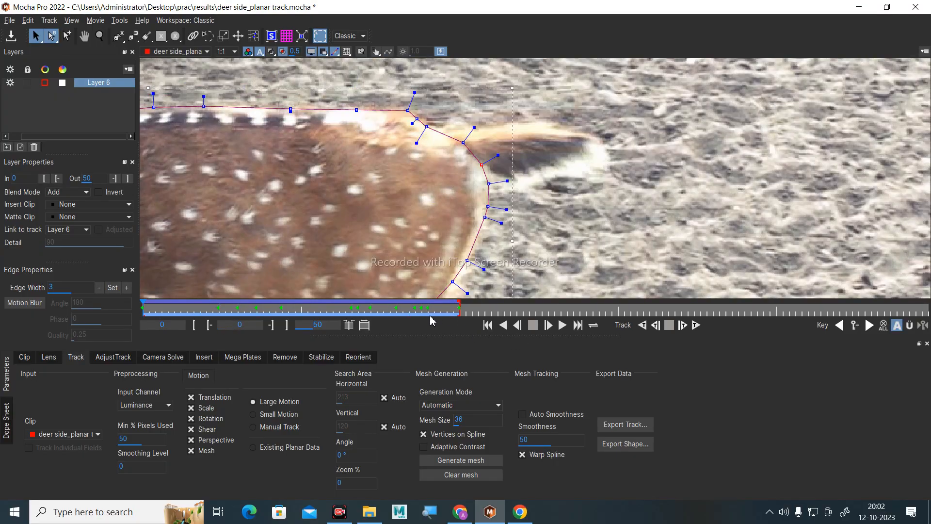
{"action": "key", "text": "z"}
{"action": "left_click_drag", "start_coordinate": [405, 174], "coordinate": [421, 186]}
Turn on the mesh display, deselect Layer 6, and play and scrub the clip from the first frame to frame 37 to check the outline.
{"action": "left_click", "coordinate": [348, 52]}
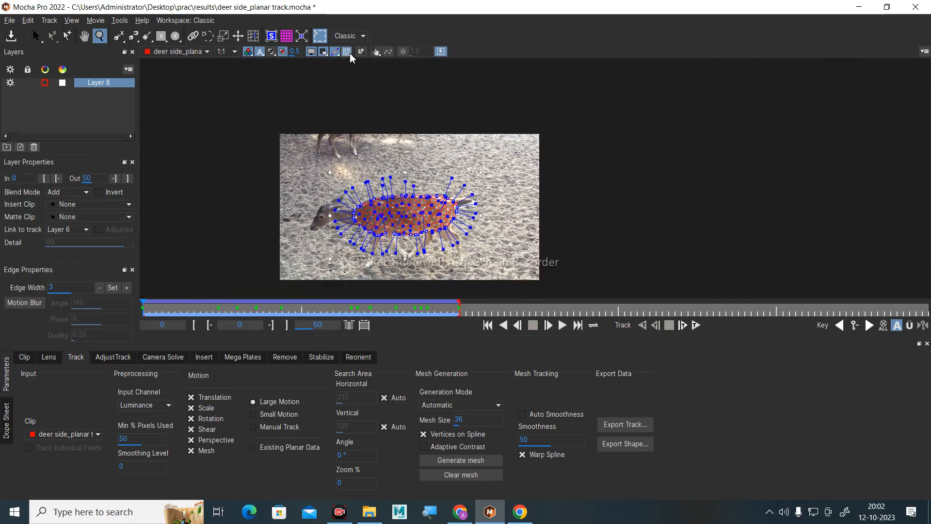
{"action": "left_click", "coordinate": [84, 111]}
{"action": "left_click", "coordinate": [562, 325]}
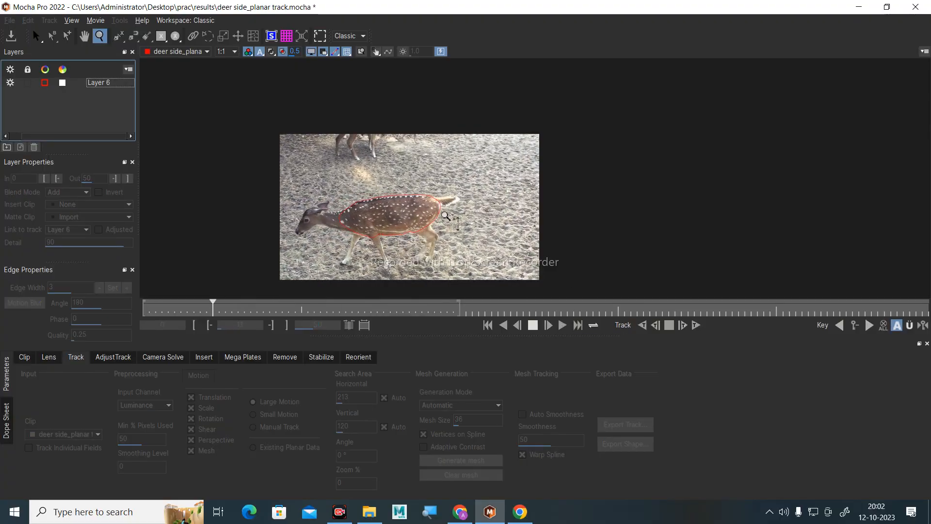
{"action": "key", "text": "space"}
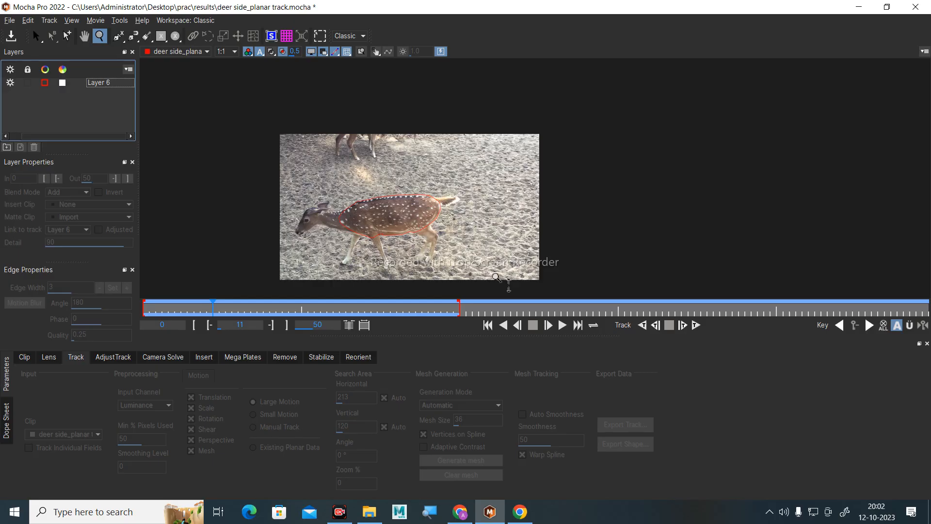
{"action": "left_click", "coordinate": [487, 325]}
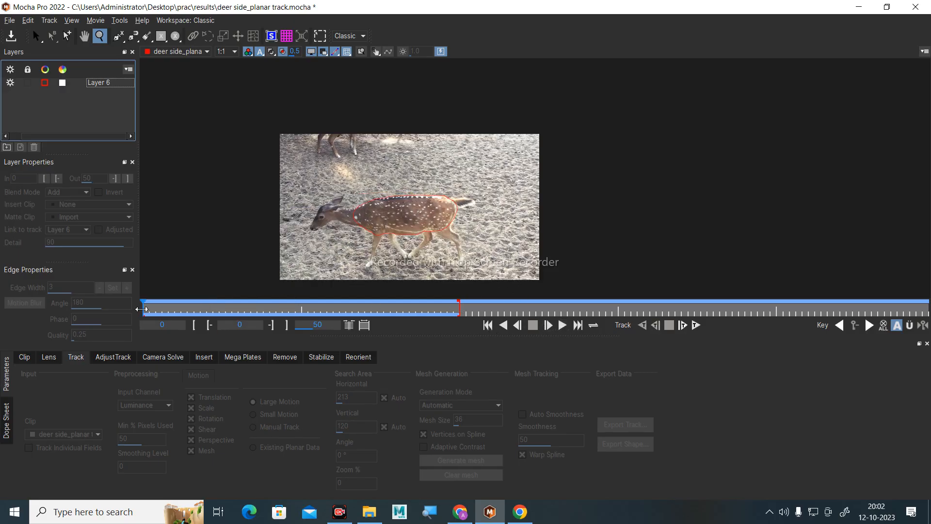
{"action": "left_click_drag", "start_coordinate": [143, 309], "coordinate": [161, 310]}
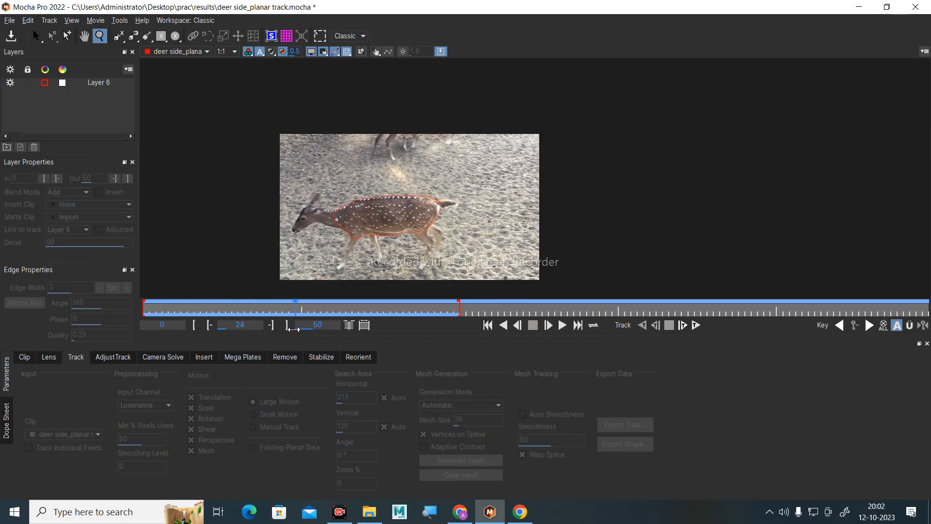
{"action": "left_click_drag", "start_coordinate": [297, 330], "coordinate": [375, 320]}
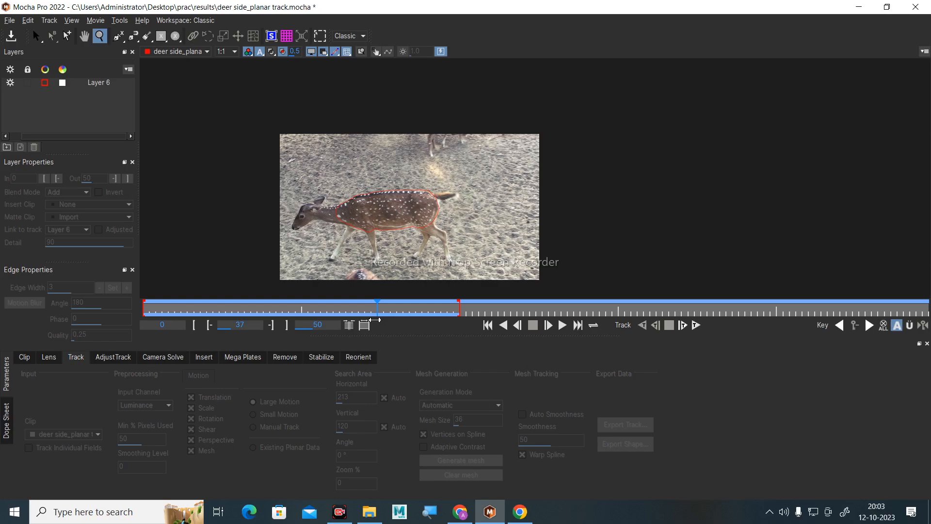
Delete the Dope Sheet keyframes from frame 37 through 50 and track forward again to frame 50.
{"action": "left_click", "coordinate": [9, 421]}
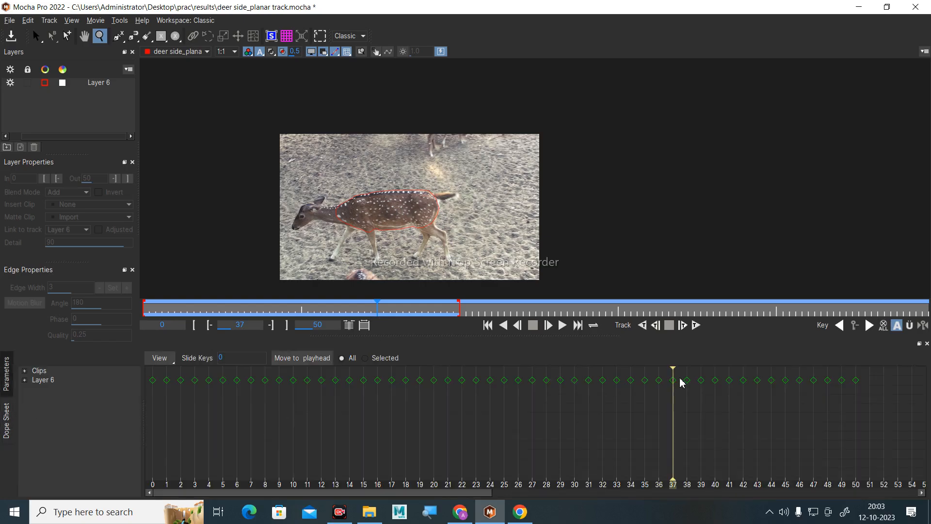
{"action": "left_click_drag", "start_coordinate": [675, 420], "coordinate": [918, 374]}
{"action": "key", "text": "Delete"}
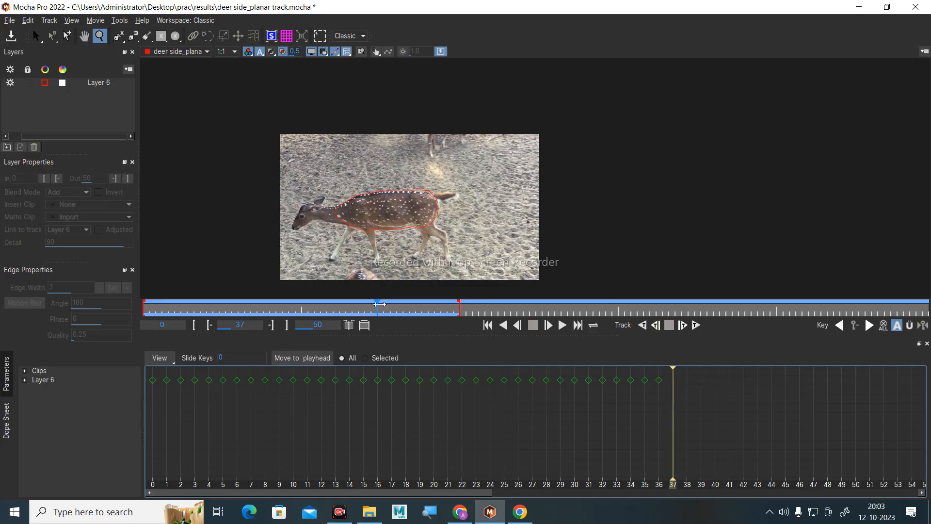
{"action": "left_click", "coordinate": [697, 326]}
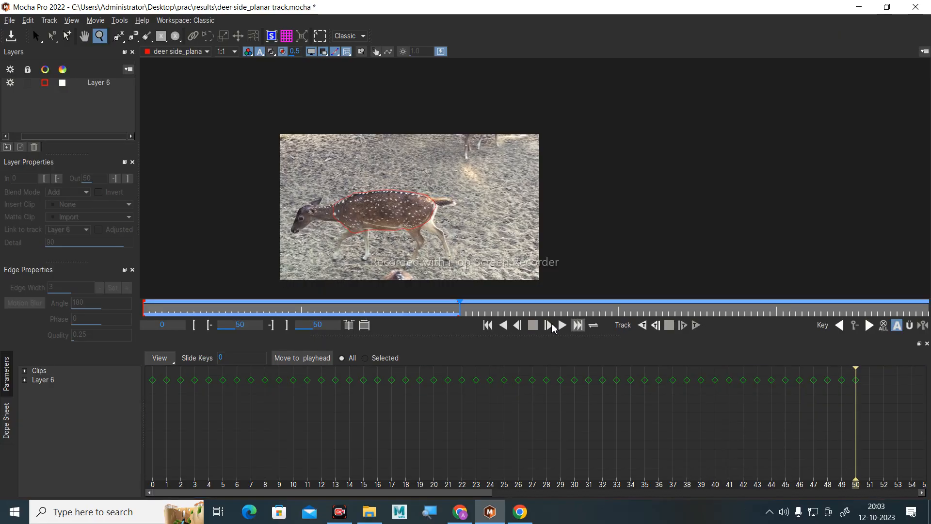
Play the retracked clip from the first frame to review the torso outline, stop it and return to frame 0.
{"action": "left_click", "coordinate": [487, 325]}
{"action": "left_click", "coordinate": [563, 325]}
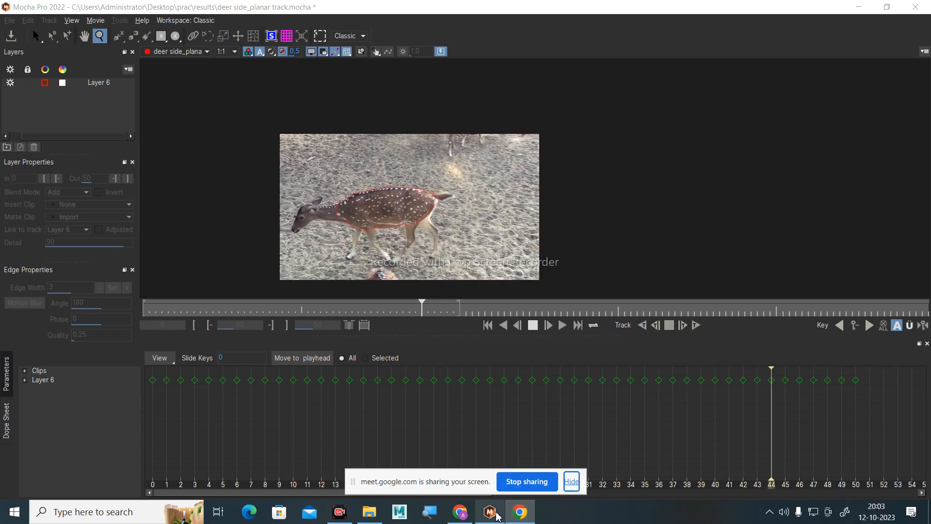
{"action": "left_click", "coordinate": [531, 513]}
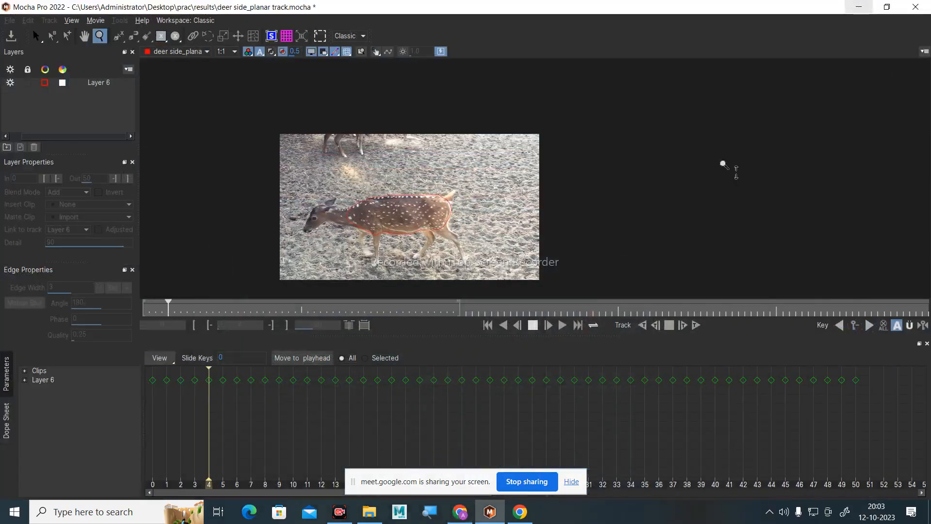
{"action": "left_click", "coordinate": [862, 9]}
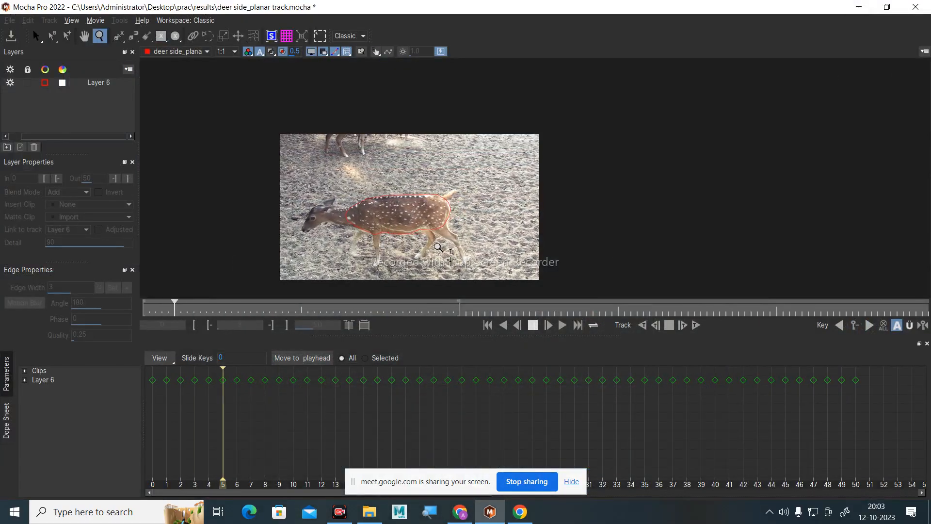
{"action": "left_click", "coordinate": [533, 325]}
{"action": "left_click", "coordinate": [488, 325]}
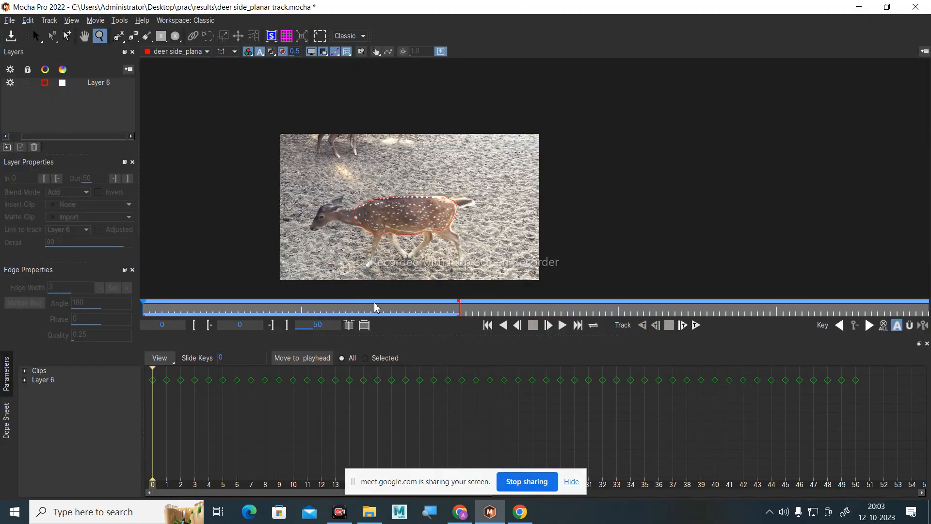
Try a rectangular X-spline layer around the deer with a reshaped corner and an extra point on its upper edge, and undo it.
{"action": "left_click_drag", "start_coordinate": [545, 262], "coordinate": [601, 149]}
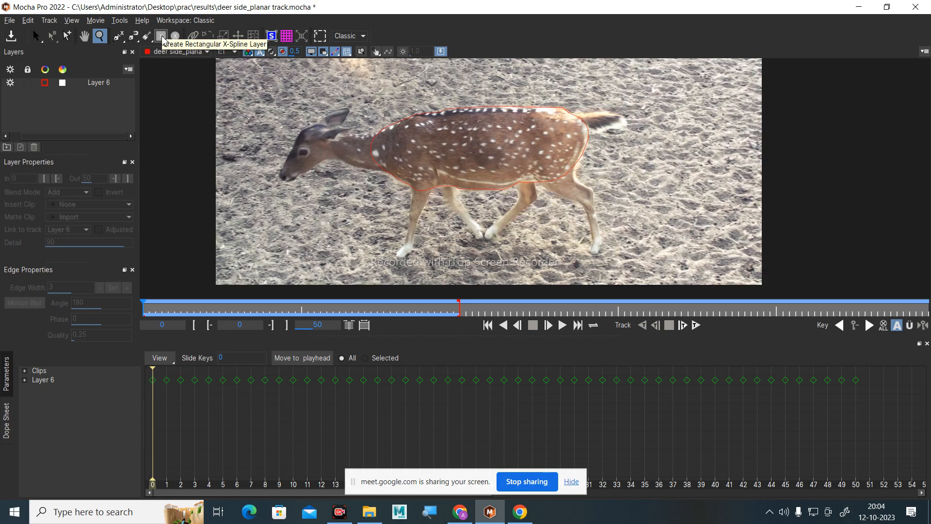
{"action": "left_click", "coordinate": [163, 39]}
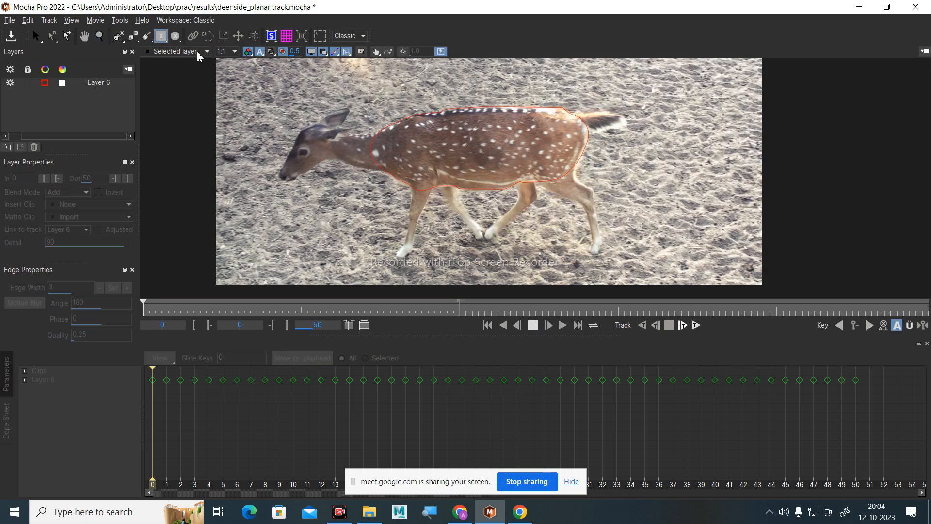
{"action": "mouse_move", "coordinate": [335, 101]}
{"action": "left_mouse_down"}
{"action": "mouse_move", "coordinate": [428, 171]}
{"action": "mouse_move", "coordinate": [558, 241]}
{"action": "mouse_move", "coordinate": [600, 232]}
{"action": "left_mouse_up"}
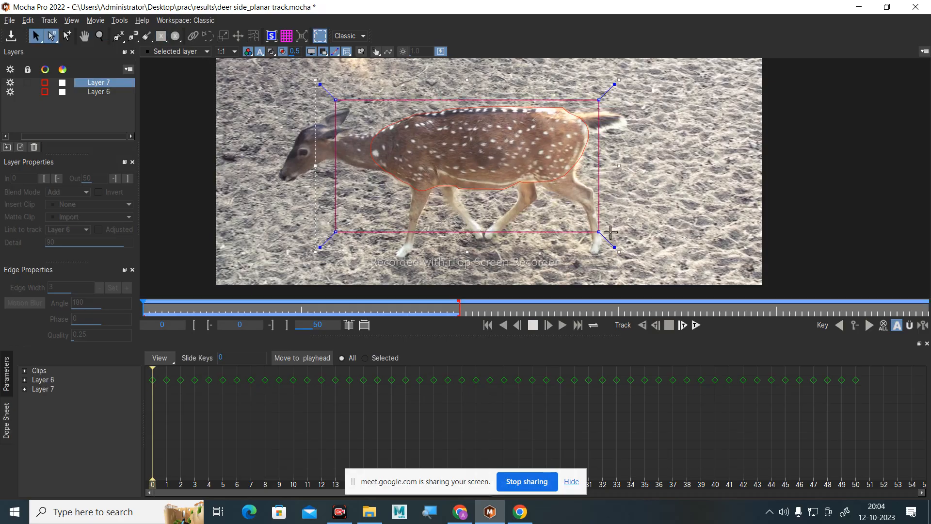
{"action": "left_click_drag", "start_coordinate": [600, 101], "coordinate": [578, 107]}
{"action": "left_click", "coordinate": [67, 35]}
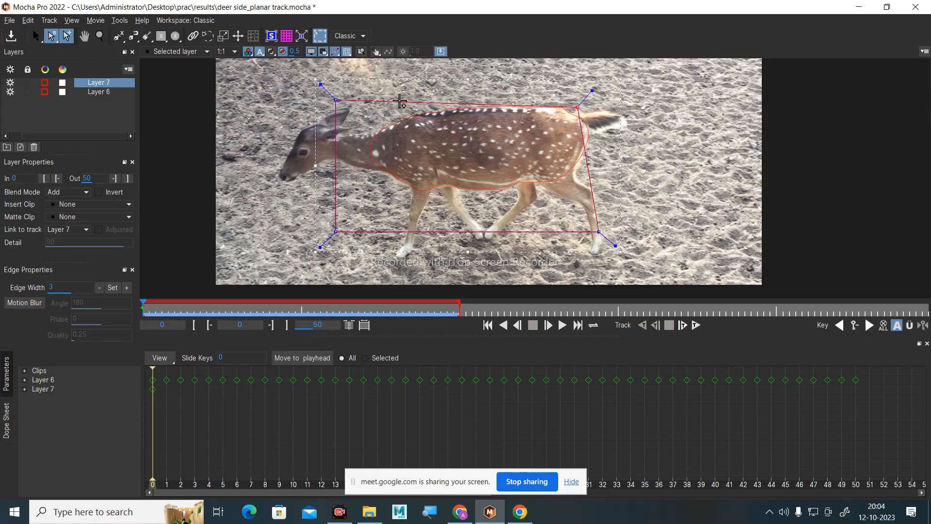
{"action": "left_click", "coordinate": [426, 100]}
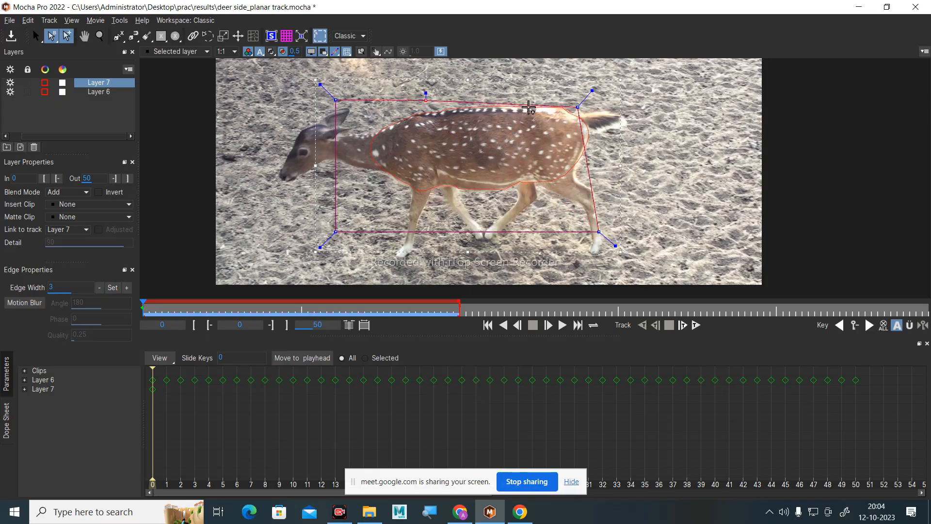
{"action": "key", "text": "ctrl+z"}
{"action": "key", "text": "ctrl+z"}
{"action": "key", "text": "ctrl+z"}
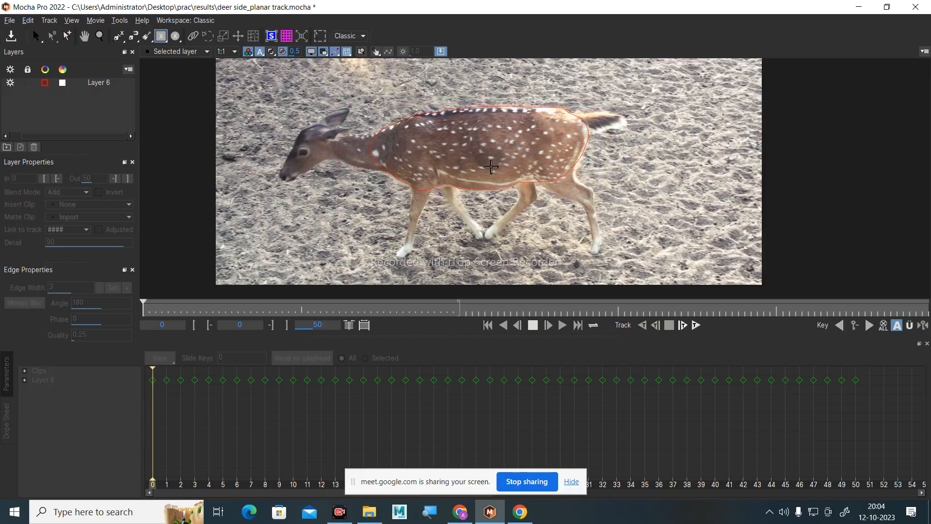
Try an elliptical X-spline layer around the deer's body and legs, and undo it.
{"action": "left_click", "coordinate": [175, 36]}
{"action": "left_click_drag", "start_coordinate": [350, 115], "coordinate": [616, 253]}
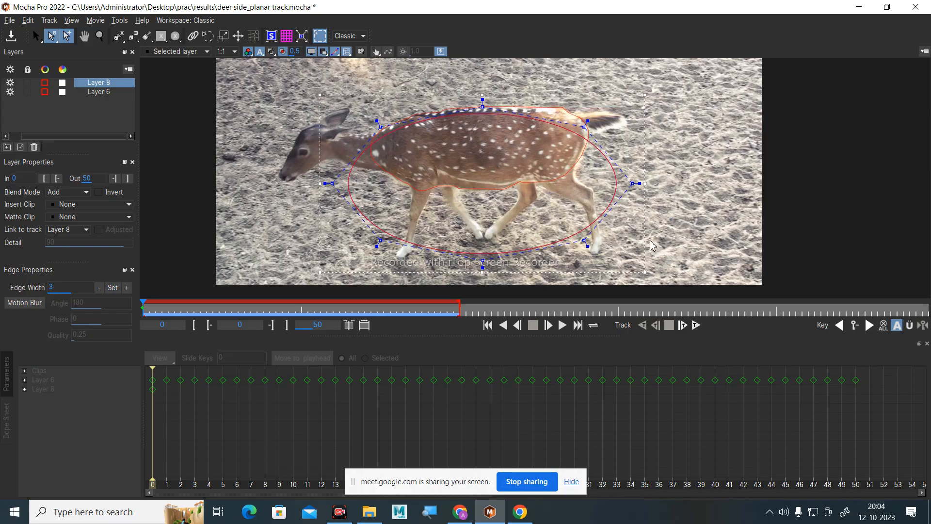
{"action": "key", "text": "ctrl+z"}
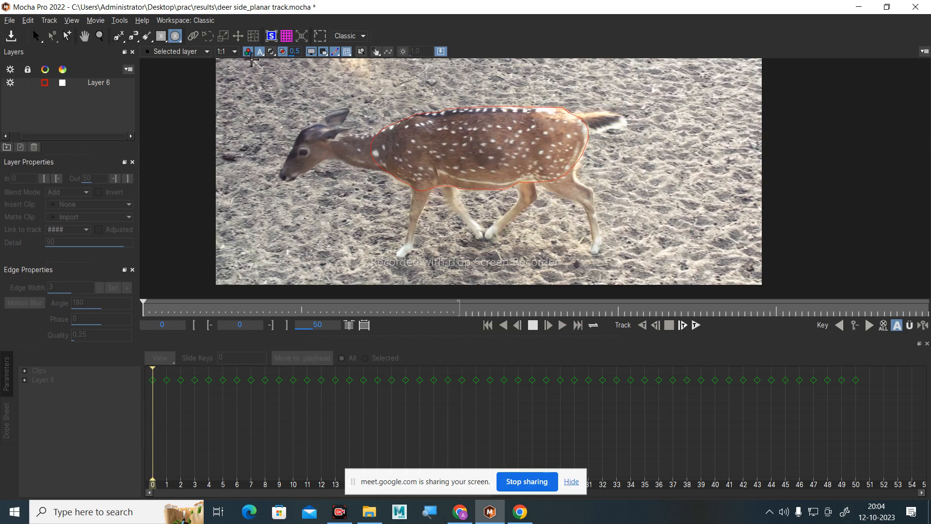
Select Layer 6 and toggle its spline overlay off and on to compare the spline with the tracking mesh.
{"action": "left_click", "coordinate": [88, 83]}
{"action": "left_click", "coordinate": [324, 52]}
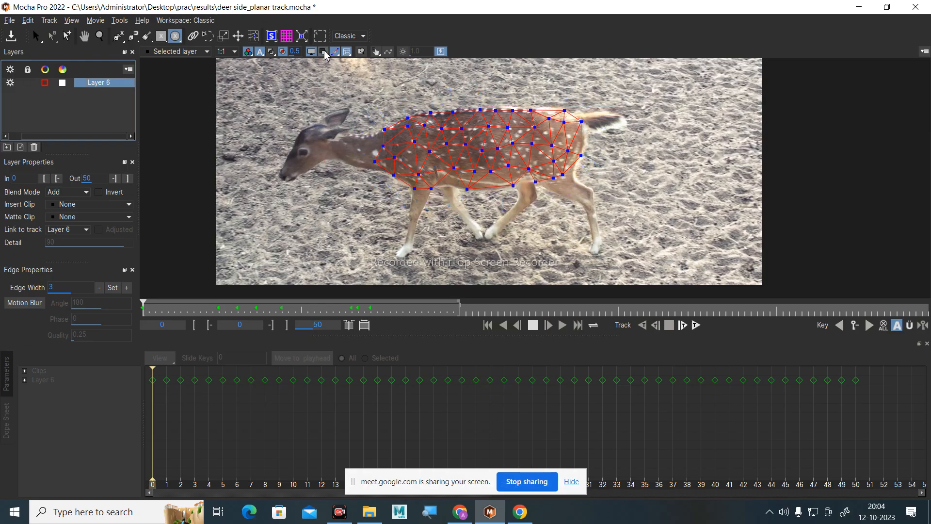
{"action": "left_click", "coordinate": [323, 51]}
{"action": "left_click", "coordinate": [324, 52]}
{"action": "left_click", "coordinate": [324, 52]}
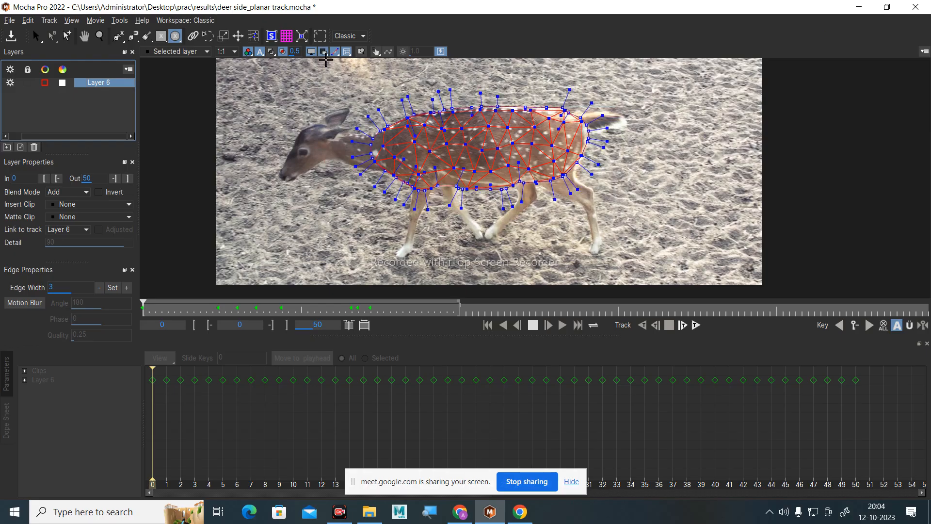
Hide and restore Layer 6's spline overlay, and deselect and reselect the layer to compare its outline displays.
{"action": "left_click", "coordinate": [323, 52]}
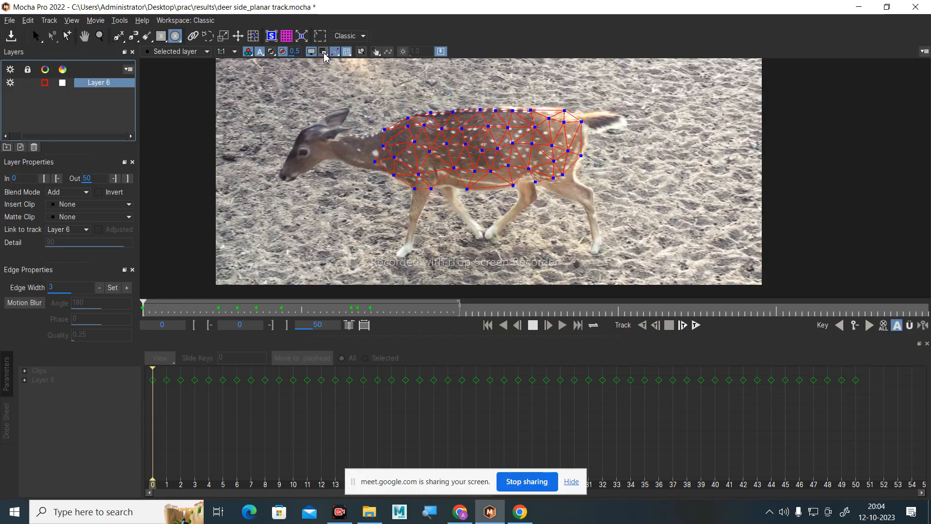
{"action": "left_click", "coordinate": [324, 52]}
{"action": "left_click", "coordinate": [114, 108]}
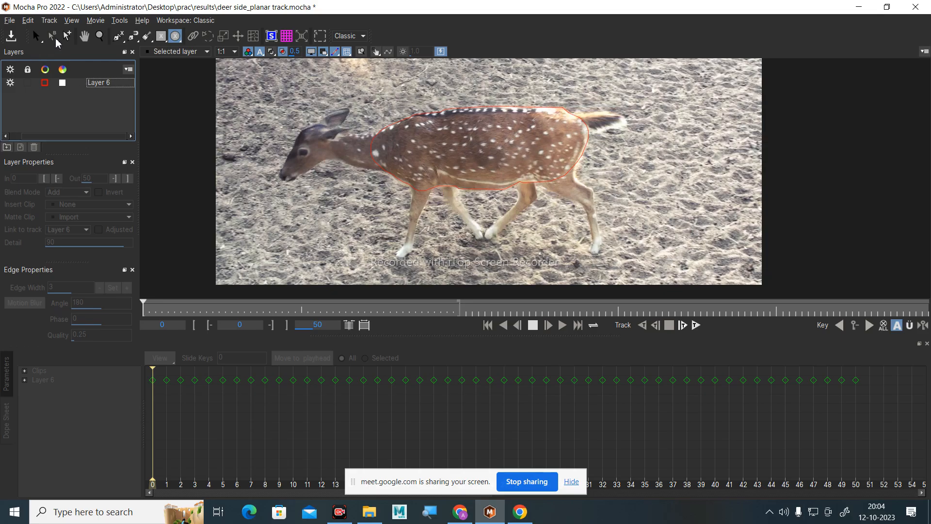
{"action": "left_click", "coordinate": [86, 83]}
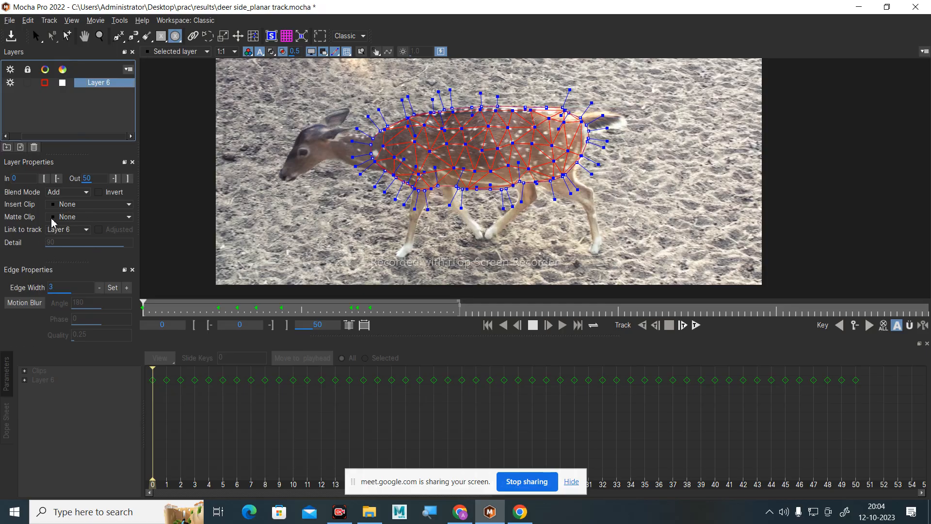
Examine the Blend Mode options of Layer 6, leaving the mode set to Add.
{"action": "left_click", "coordinate": [74, 192]}
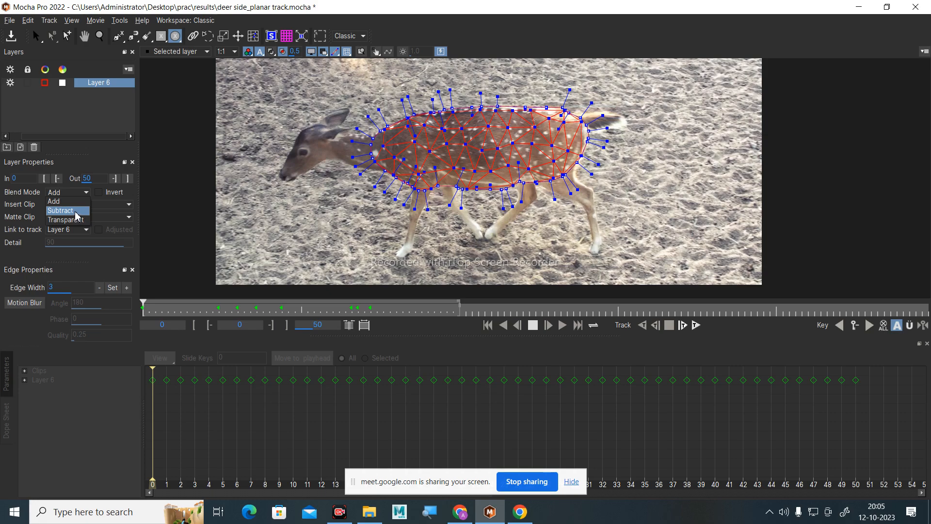
{"action": "left_click", "coordinate": [81, 125]}
{"action": "left_click", "coordinate": [108, 86]}
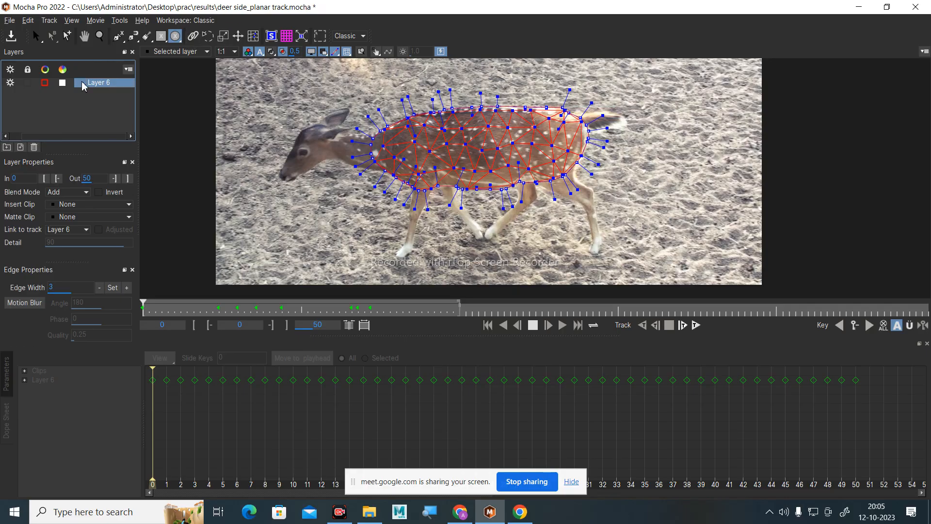
{"action": "left_click", "coordinate": [113, 85]}
{"action": "left_click", "coordinate": [115, 86]}
Draw a closed nine-point X-spline layer from above the deer's back down over its mid-torso.
{"action": "left_click", "coordinate": [122, 37]}
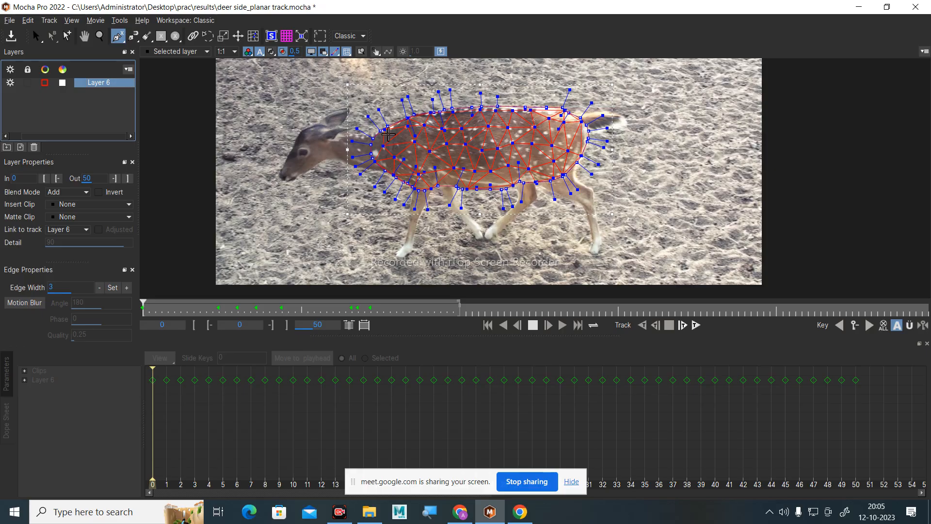
{"action": "left_click", "coordinate": [384, 95]}
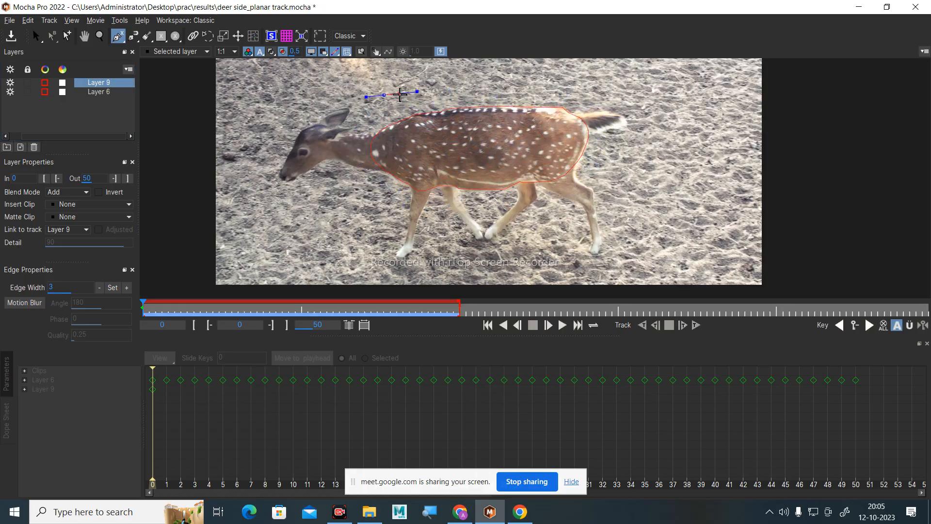
{"action": "left_click", "coordinate": [424, 90]}
{"action": "left_click", "coordinate": [523, 85]}
{"action": "left_click", "coordinate": [548, 117]}
{"action": "left_click", "coordinate": [520, 152]}
{"action": "left_click", "coordinate": [465, 165]}
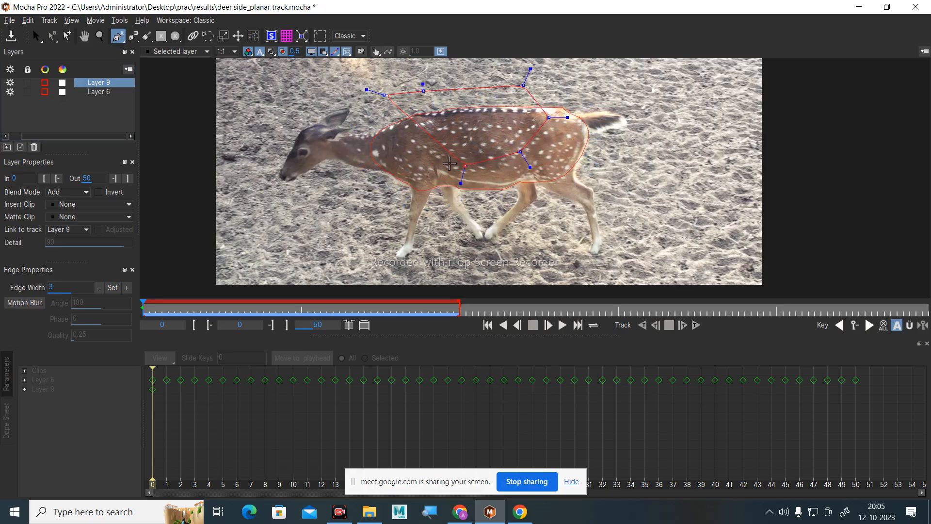
{"action": "left_click", "coordinate": [425, 158]}
{"action": "left_click", "coordinate": [406, 145]}
{"action": "left_click", "coordinate": [391, 114]}
{"action": "right_click", "coordinate": [386, 120]}
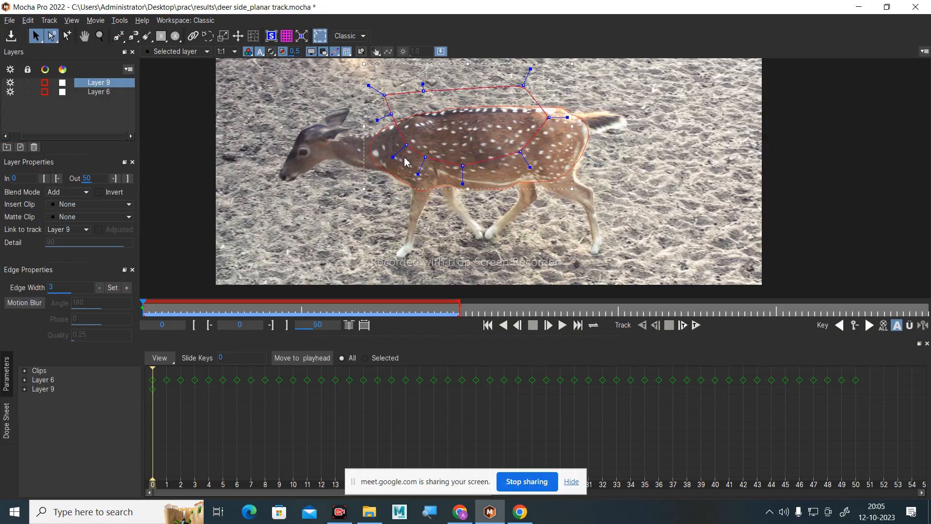
Show the matte overlay, set Layer 9's blend mode to Subtract and select Layer 6 to view its matte.
{"action": "left_click", "coordinate": [271, 52]}
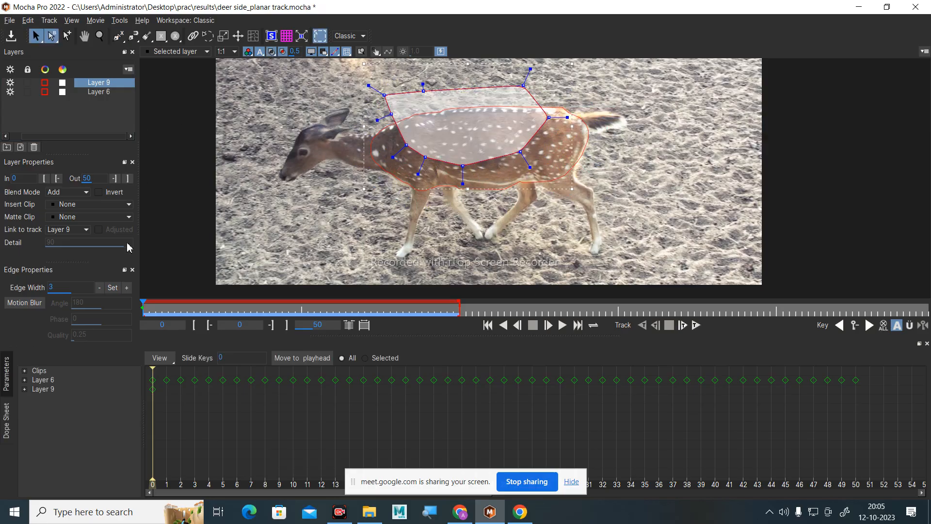
{"action": "left_click", "coordinate": [76, 193]}
{"action": "left_click", "coordinate": [75, 213]}
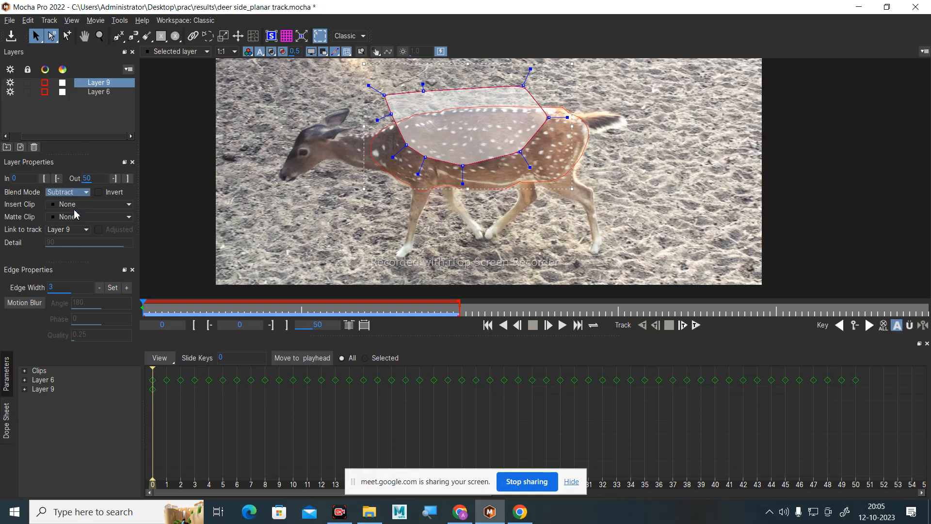
{"action": "left_click", "coordinate": [99, 92]}
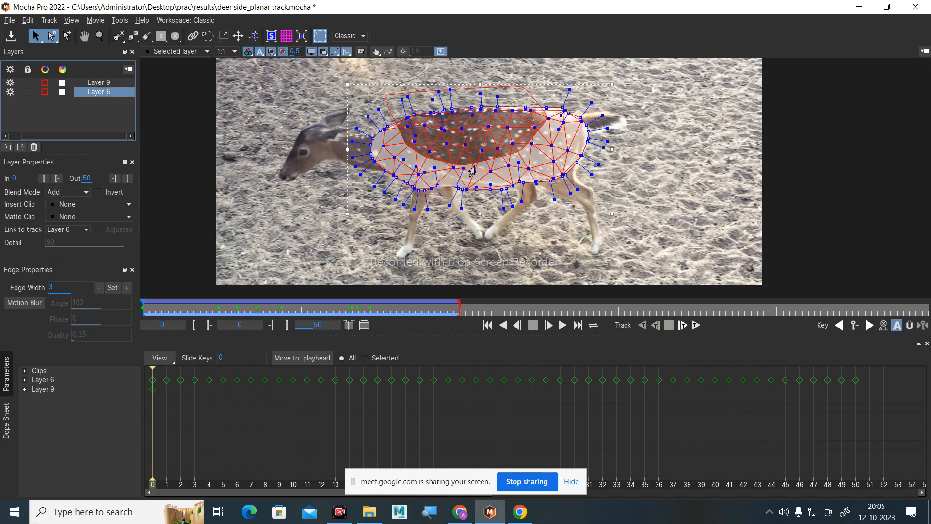
Try the Transparent and Subtract blend modes on Layer 6 and set it back to Add.
{"action": "left_click", "coordinate": [55, 192]}
{"action": "left_click", "coordinate": [63, 224]}
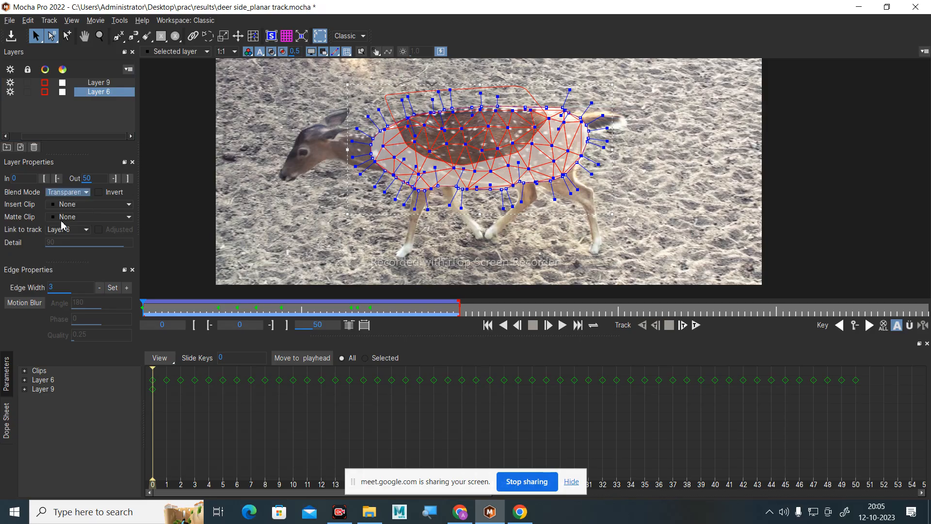
{"action": "left_click", "coordinate": [73, 194]}
{"action": "left_click", "coordinate": [72, 213]}
{"action": "left_click", "coordinate": [68, 192]}
{"action": "left_click", "coordinate": [72, 204]}
Try the Transparent blend mode on Layer 9 and compare the mattes of both layers separately and together.
{"action": "left_click", "coordinate": [117, 87]}
{"action": "left_click", "coordinate": [73, 194]}
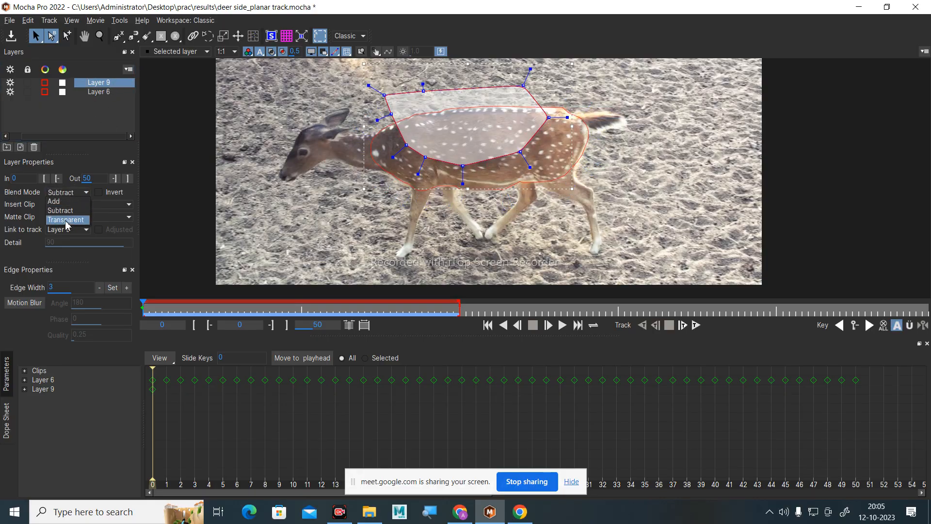
{"action": "left_click", "coordinate": [85, 216]}
{"action": "left_click", "coordinate": [111, 93]}
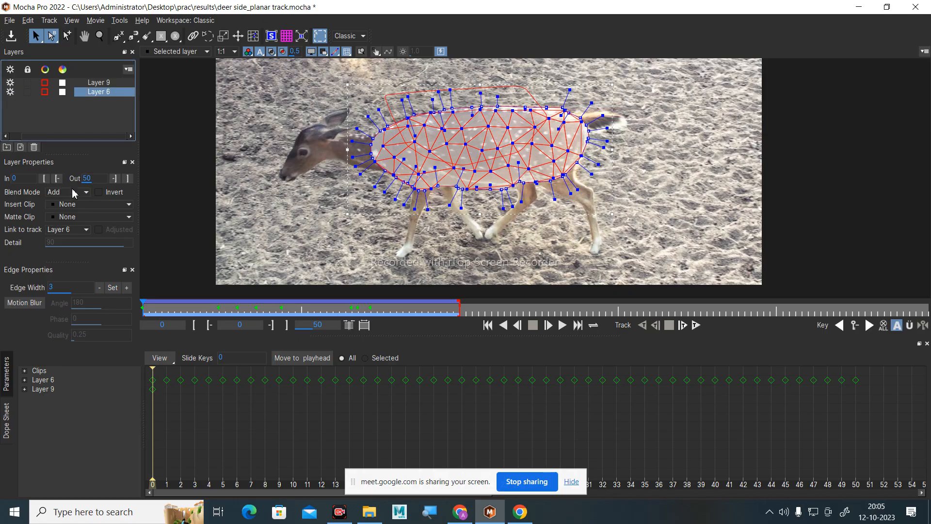
{"action": "left_click", "coordinate": [110, 85]}
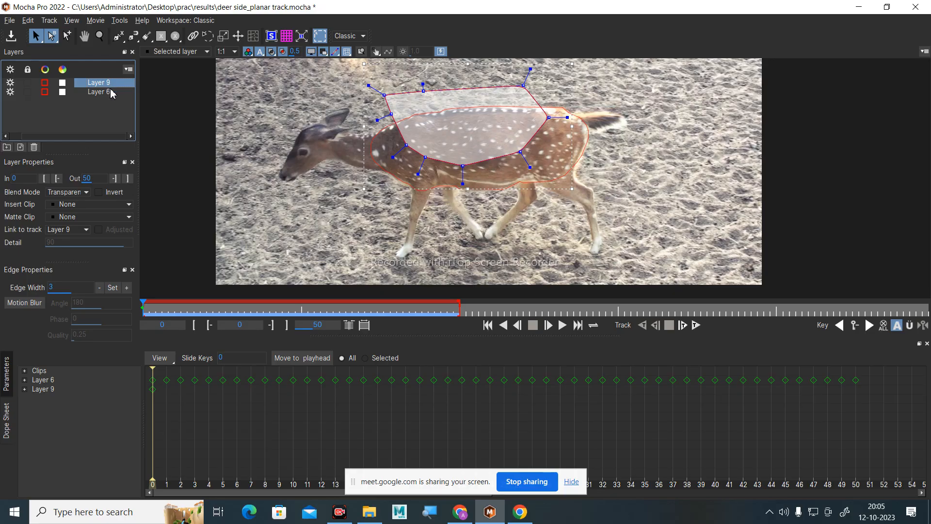
{"action": "left_click", "coordinate": [111, 92]}
{"action": "left_click", "coordinate": [112, 88]}
{"action": "left_click", "coordinate": [114, 92], "text": "shift"}
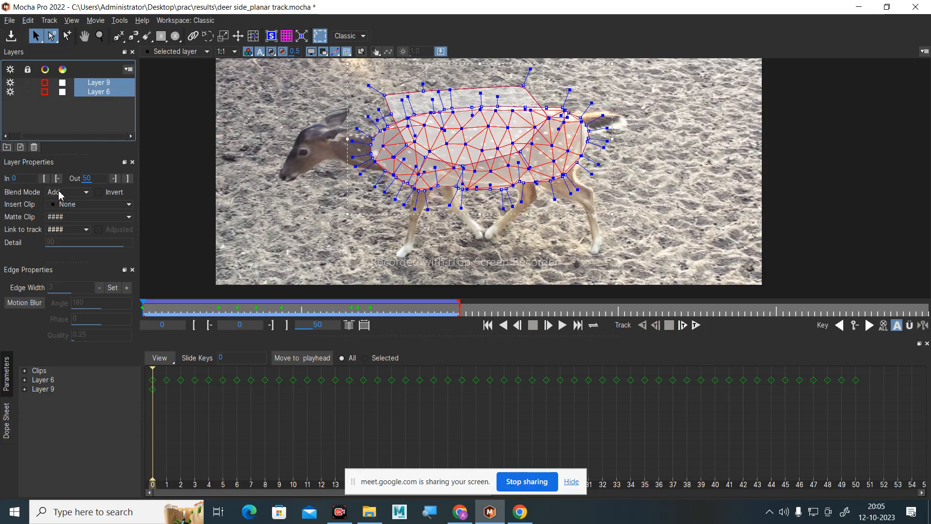
{"action": "left_click", "coordinate": [111, 93], "text": "ctrl"}
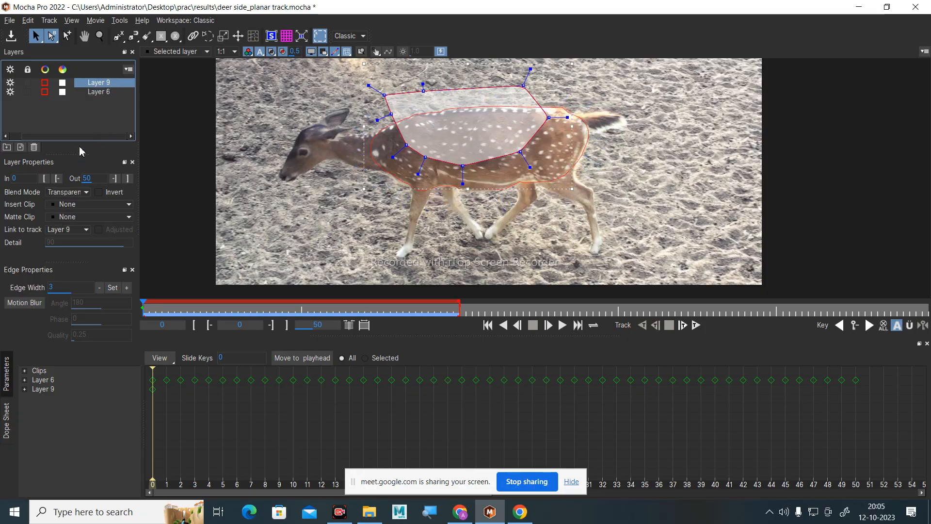
Set Layer 9's blend mode back to Subtract and select Layer 6 to view the cut matte.
{"action": "left_click", "coordinate": [76, 193]}
{"action": "left_click", "coordinate": [71, 215]}
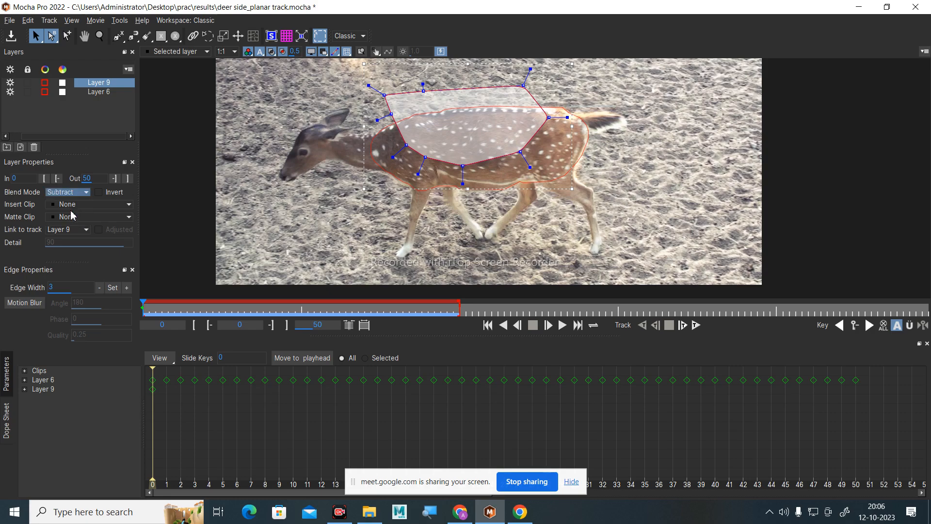
{"action": "left_click", "coordinate": [111, 93]}
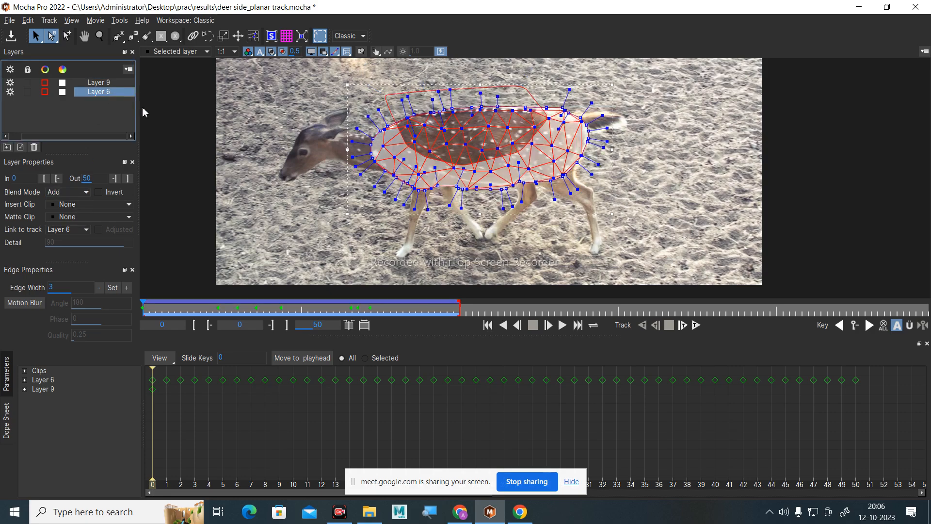
Compare the matte overlays with Layer 9, Layer 6, both layers and no layer selected.
{"action": "left_click", "coordinate": [103, 86]}
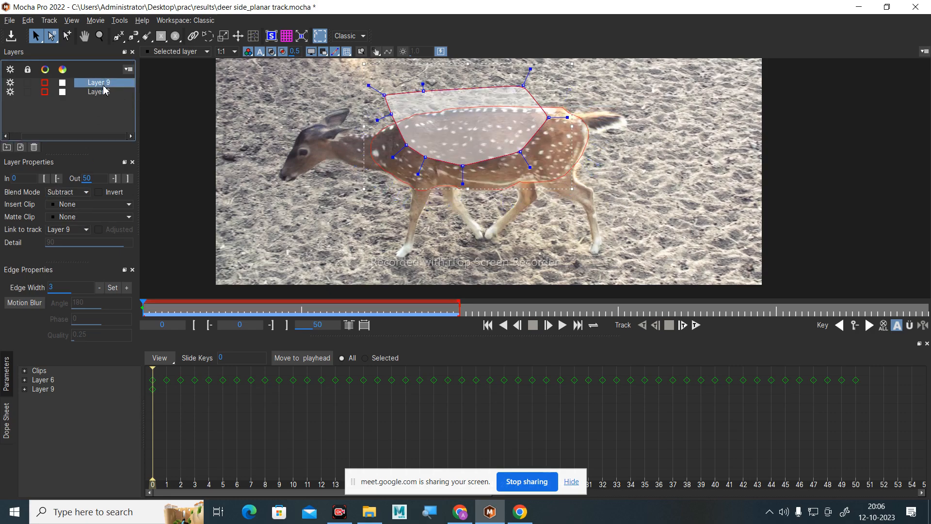
{"action": "left_click", "coordinate": [106, 93], "text": "shift"}
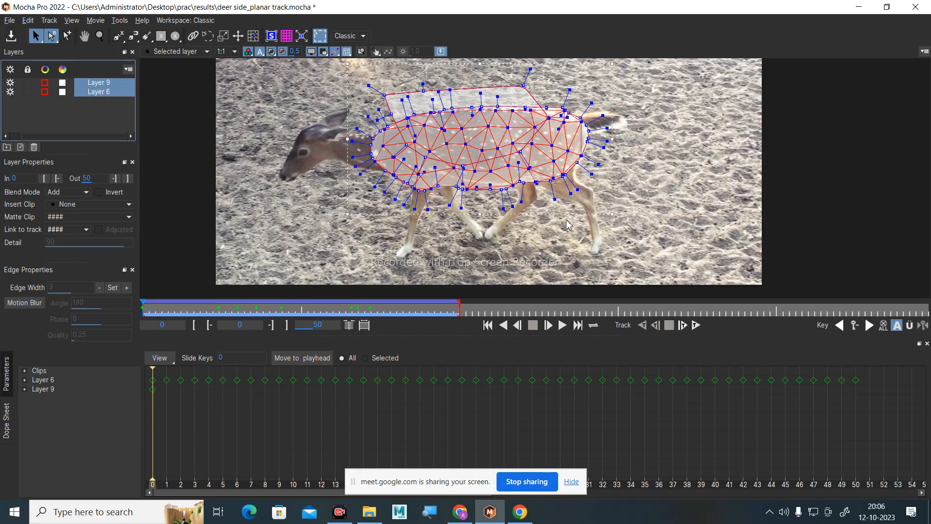
{"action": "left_click", "coordinate": [112, 102]}
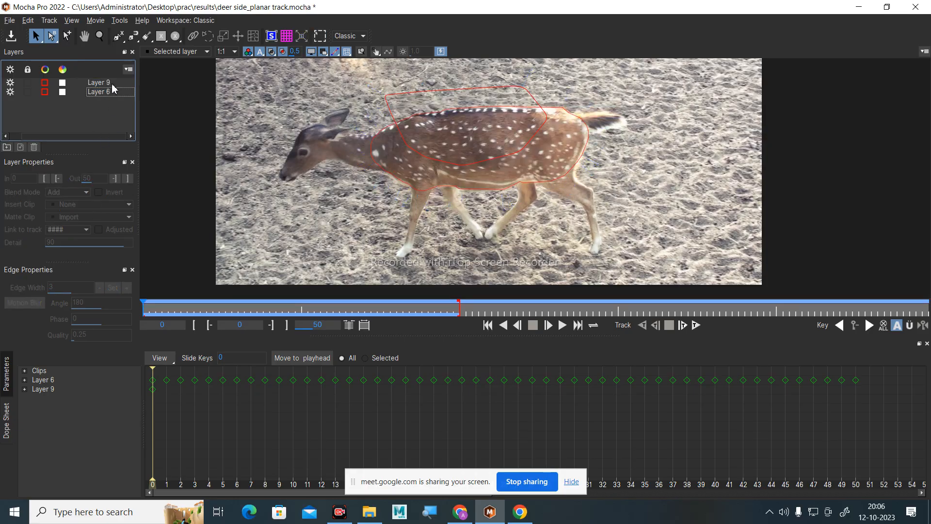
{"action": "left_click", "coordinate": [112, 87]}
{"action": "left_click", "coordinate": [112, 94]}
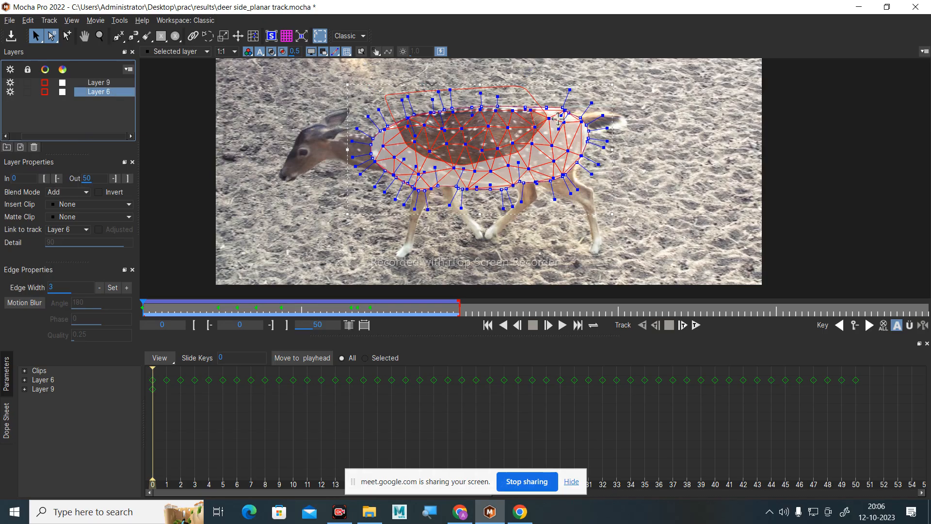
{"action": "left_click", "coordinate": [104, 83]}
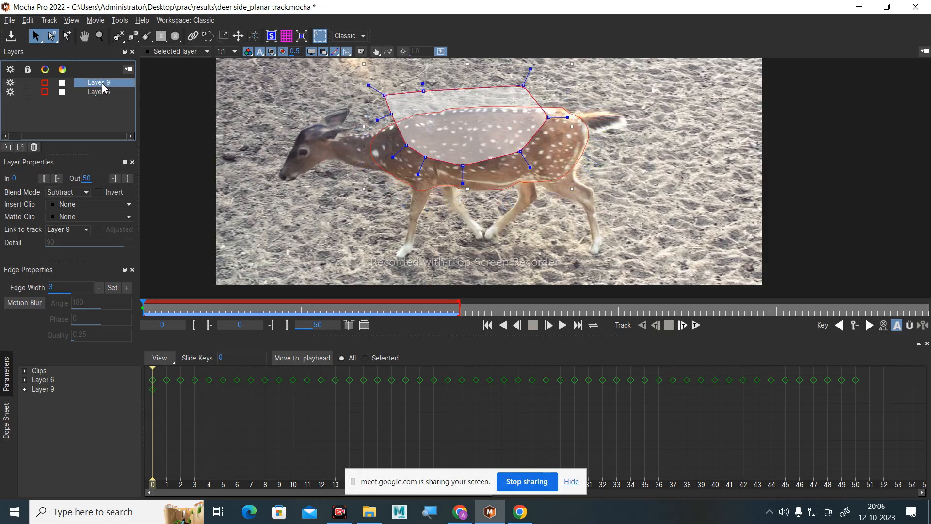
{"action": "left_click", "coordinate": [491, 124]}
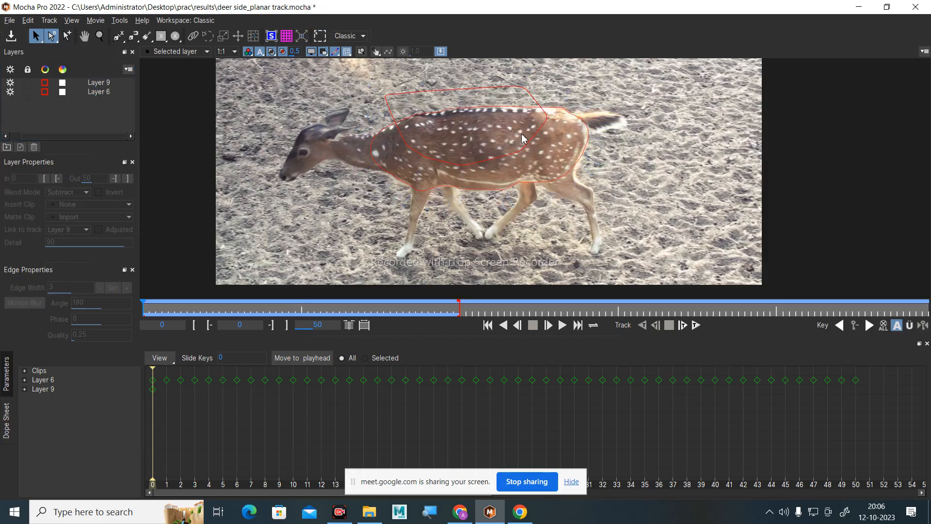
Move the Layer 9 shape horizontally from the deer's back to over its rump and tail.
{"action": "left_click", "coordinate": [482, 146]}
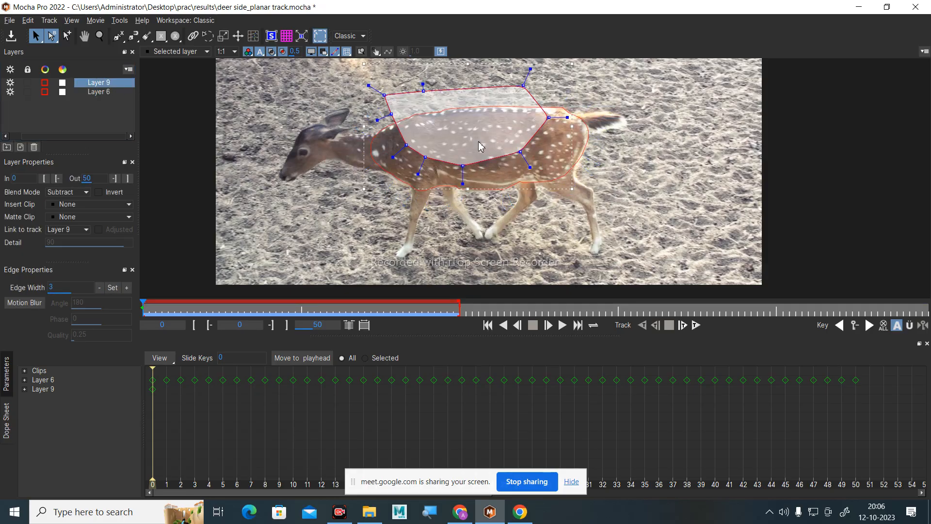
{"action": "left_click", "coordinate": [238, 36]}
{"action": "left_click_drag", "start_coordinate": [453, 92], "coordinate": [607, 90]}
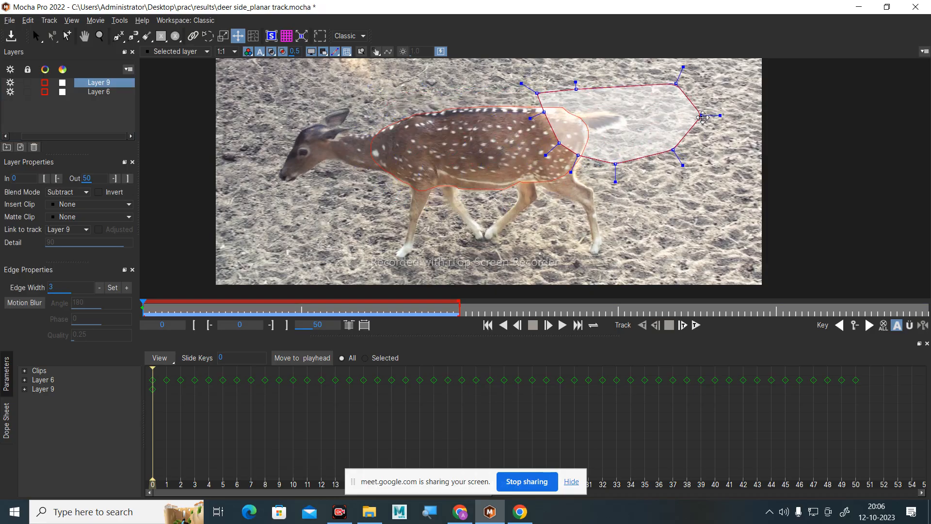
Reshape the Layer 9 spline by moving its points in to fit more tightly around the deer's rump and tail.
{"action": "left_click", "coordinate": [57, 38]}
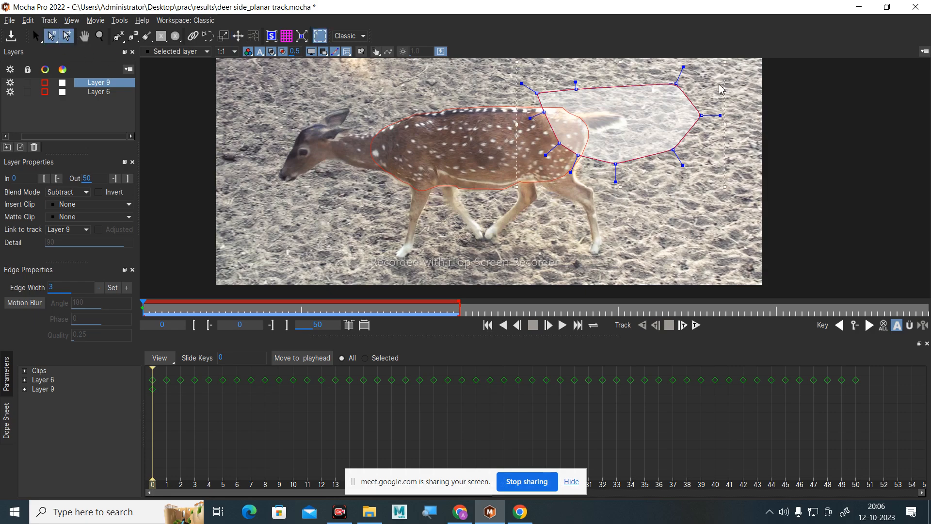
{"action": "left_click_drag", "start_coordinate": [673, 120], "coordinate": [614, 207]}
{"action": "left_click_drag", "start_coordinate": [701, 119], "coordinate": [581, 147]}
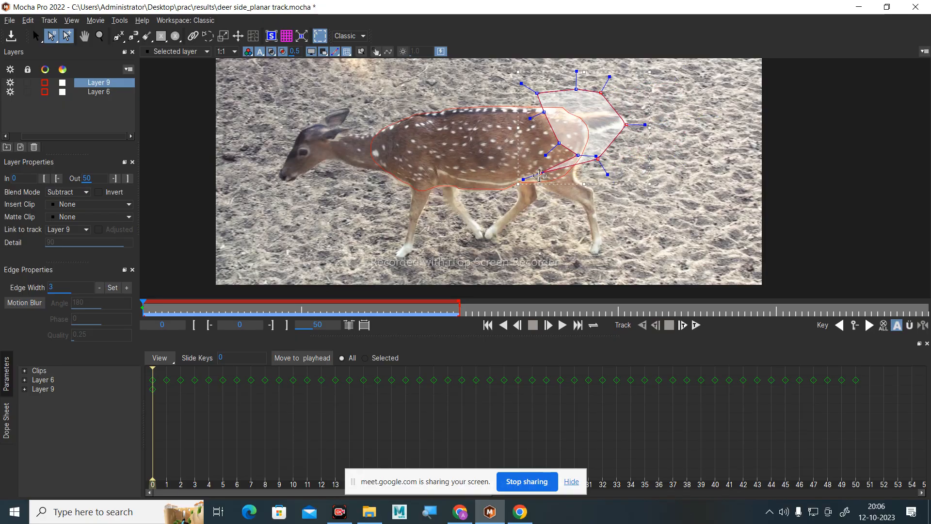
{"action": "left_click_drag", "start_coordinate": [539, 175], "coordinate": [617, 154]}
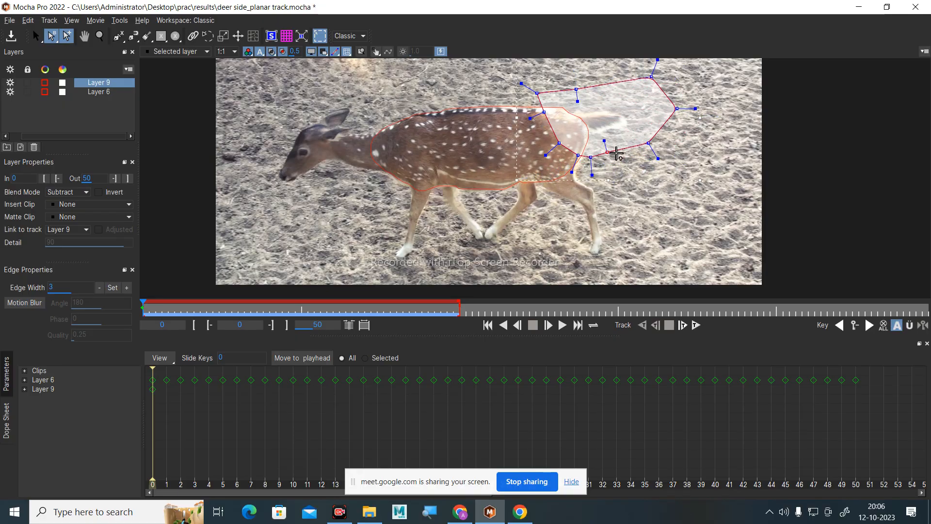
{"action": "left_click", "coordinate": [672, 114]}
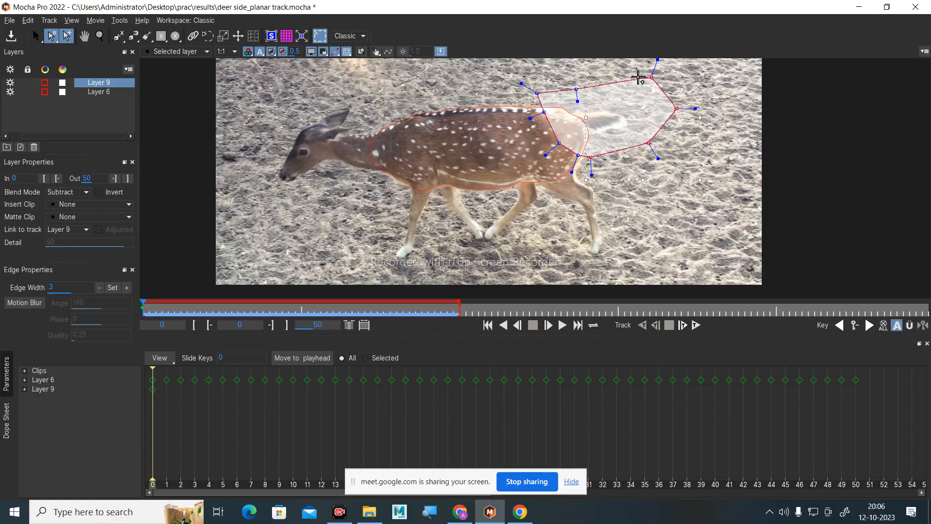
{"action": "left_click_drag", "start_coordinate": [649, 144], "coordinate": [613, 155]}
{"action": "left_click_drag", "start_coordinate": [524, 72], "coordinate": [631, 121]}
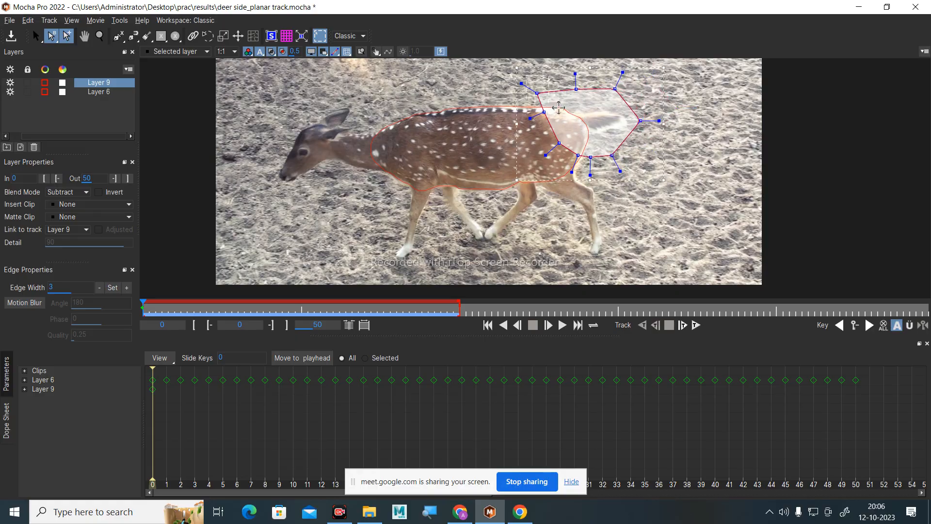
{"action": "left_click_drag", "start_coordinate": [575, 91], "coordinate": [590, 97]}
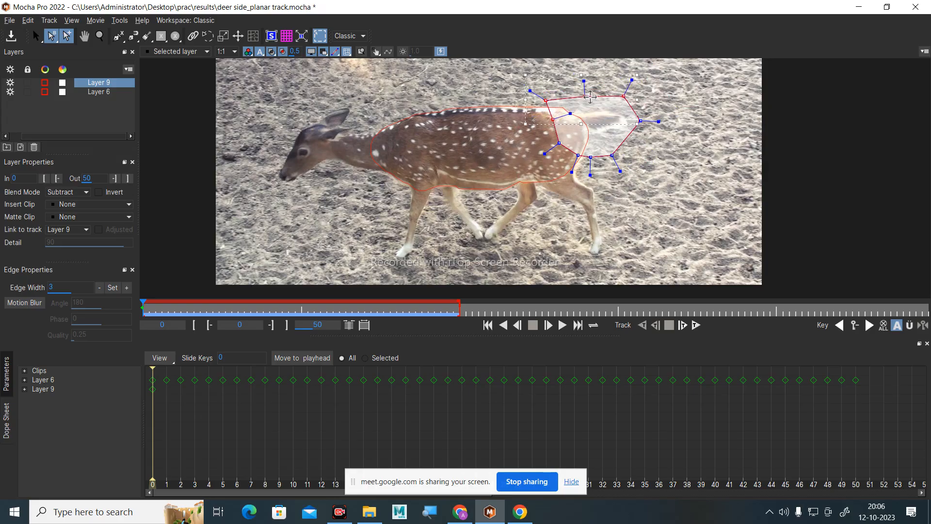
Select Layer 6 and track forward to about frame 45, stop the tracking and return to frame 0.
{"action": "left_click", "coordinate": [107, 119]}
{"action": "left_click", "coordinate": [107, 93]}
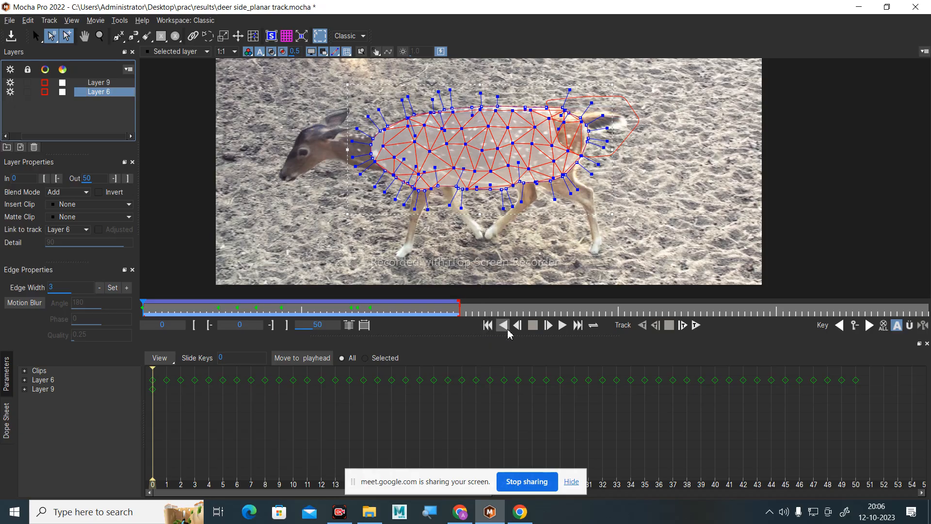
{"action": "left_click", "coordinate": [697, 326]}
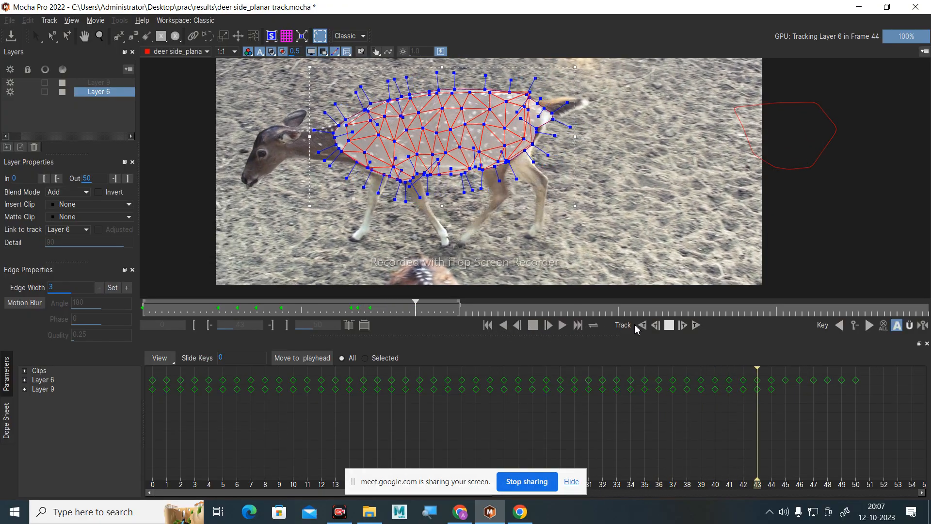
{"action": "left_click", "coordinate": [669, 325]}
{"action": "left_click", "coordinate": [488, 325]}
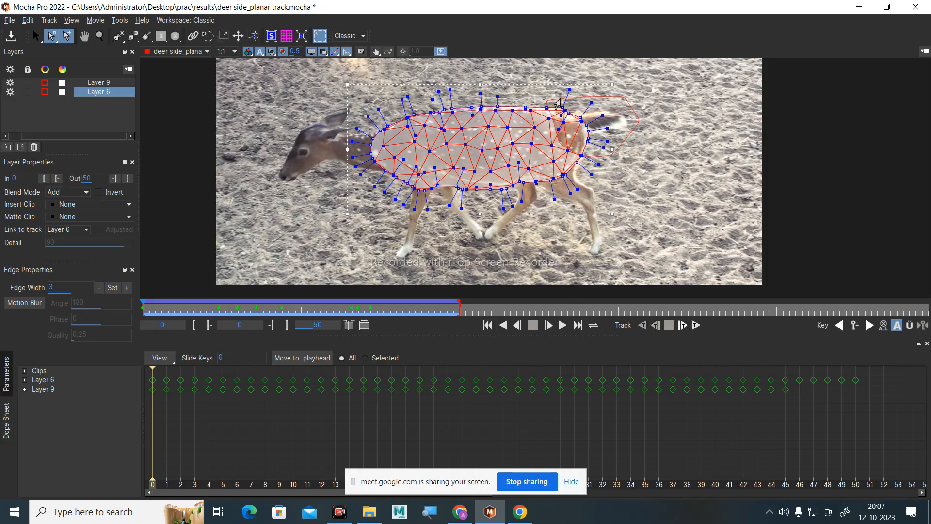
Select the Layer 9 shape over the tail and track it forward from frame 0, stopping at frame 12.
{"action": "left_click", "coordinate": [626, 114]}
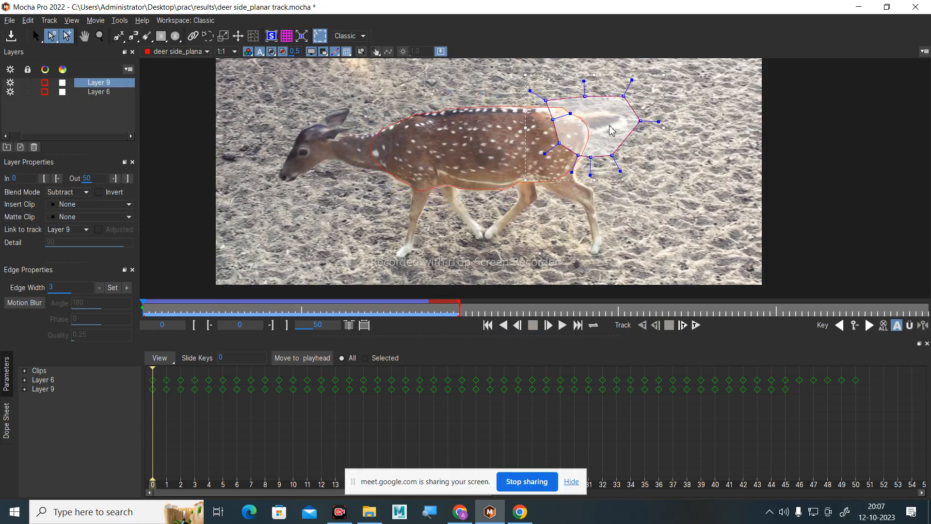
{"action": "left_click", "coordinate": [696, 325]}
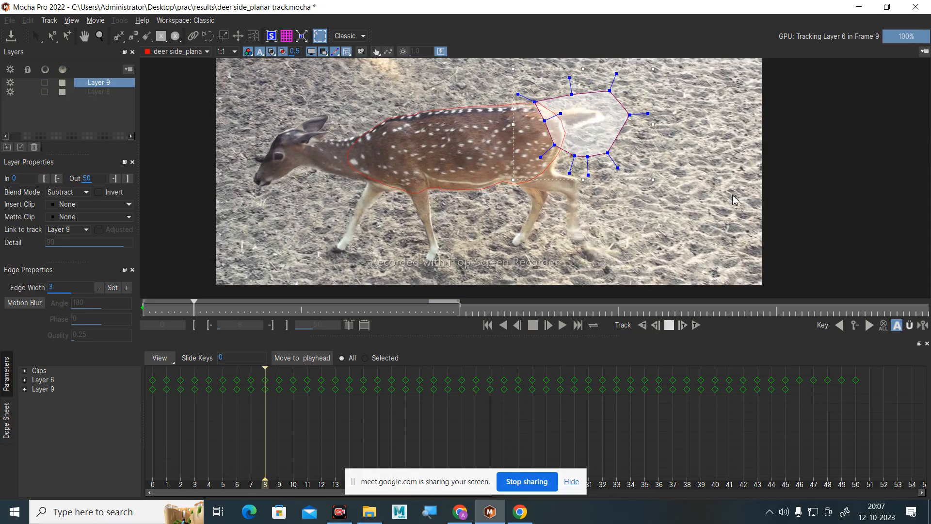
{"action": "left_click", "coordinate": [670, 325]}
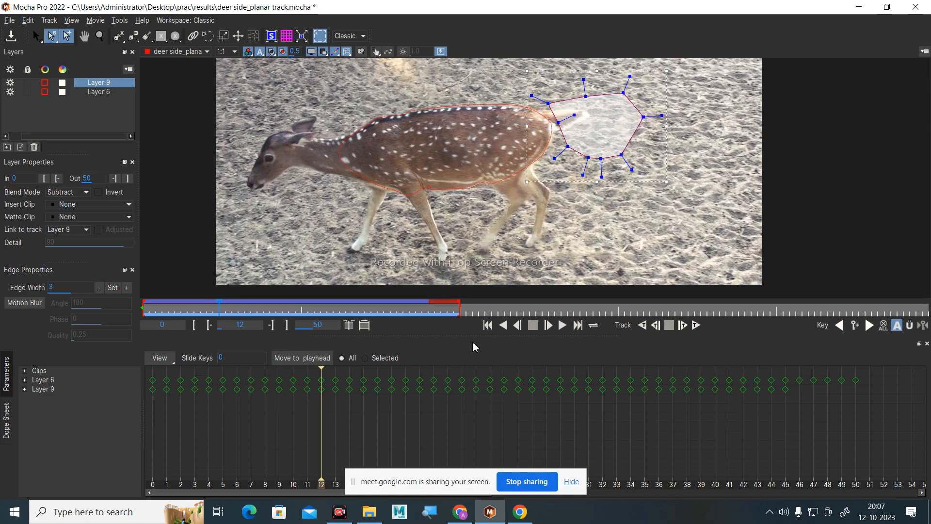
Reshape Layer 9's spline at frame 0 so it fits closely around the deer's tail and rump.
{"action": "left_click", "coordinate": [487, 329]}
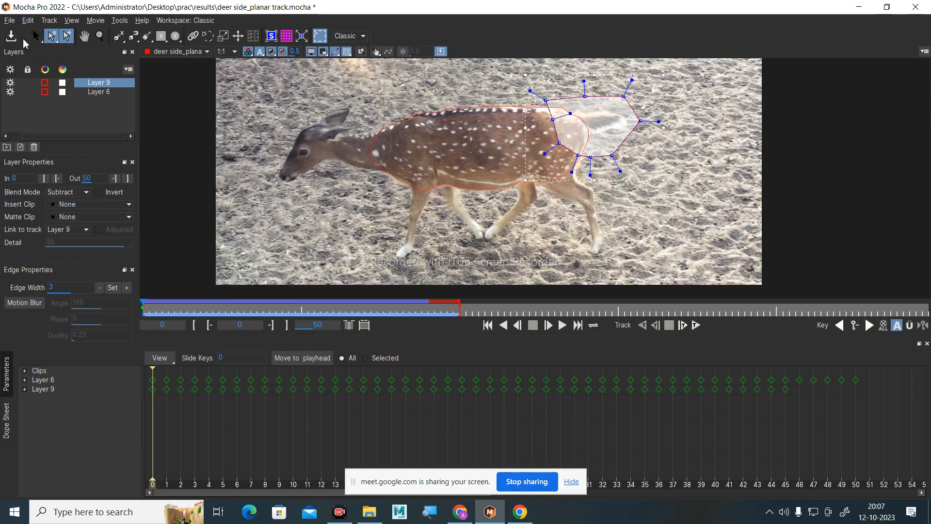
{"action": "left_click", "coordinate": [34, 39]}
{"action": "left_click_drag", "start_coordinate": [547, 100], "coordinate": [630, 124]}
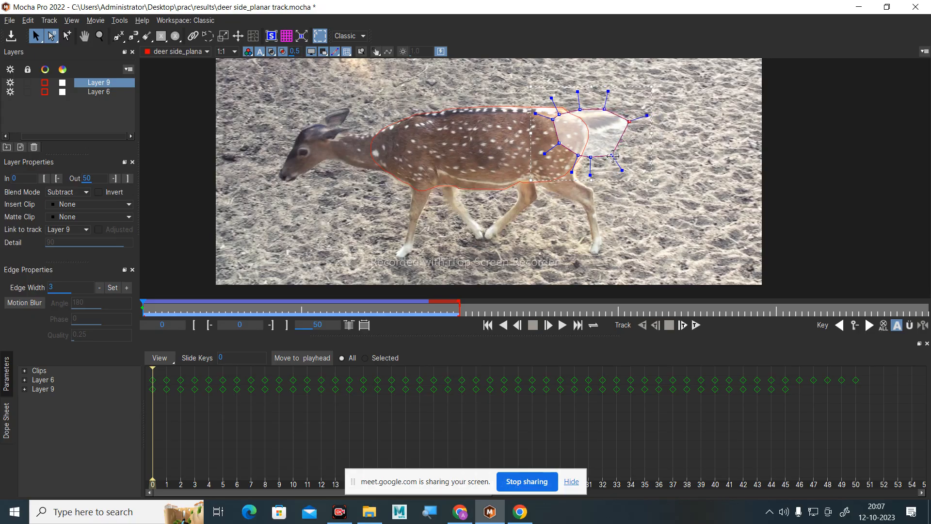
{"action": "left_click_drag", "start_coordinate": [612, 155], "coordinate": [632, 117]}
{"action": "left_click_drag", "start_coordinate": [582, 154], "coordinate": [584, 152]}
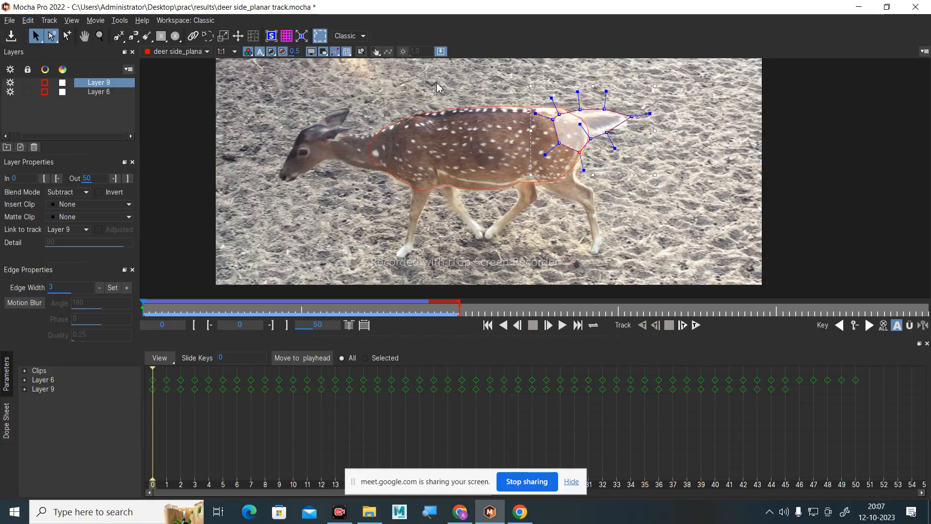
Show Layer 9's planar surface, move it onto the deer's tail and fit its four corners inside the tail spline.
{"action": "left_click", "coordinate": [274, 38]}
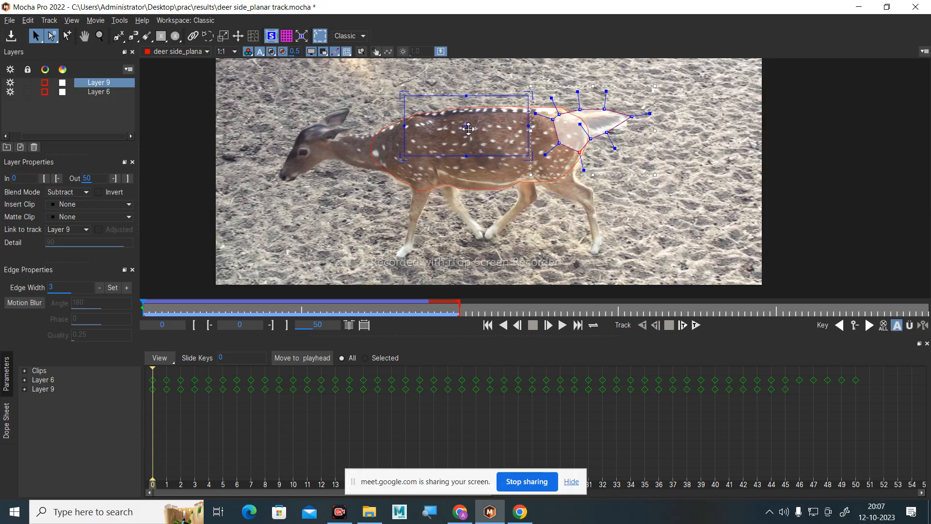
{"action": "left_click_drag", "start_coordinate": [468, 128], "coordinate": [590, 128]}
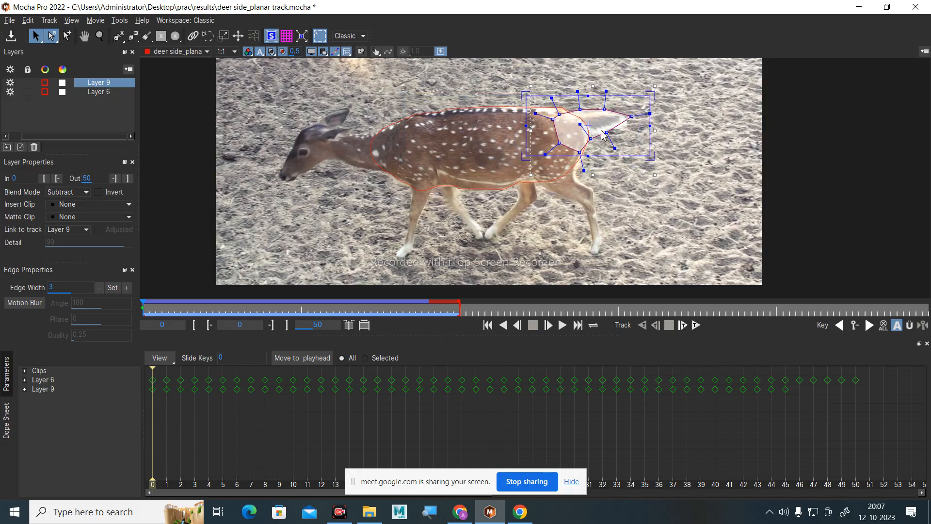
{"action": "left_click_drag", "start_coordinate": [656, 161], "coordinate": [621, 130]}
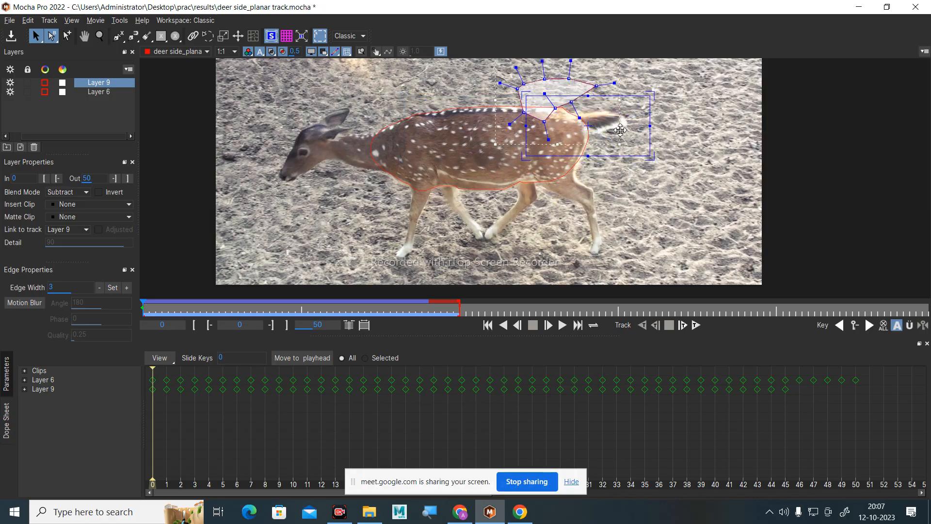
{"action": "key", "text": "ctrl+z"}
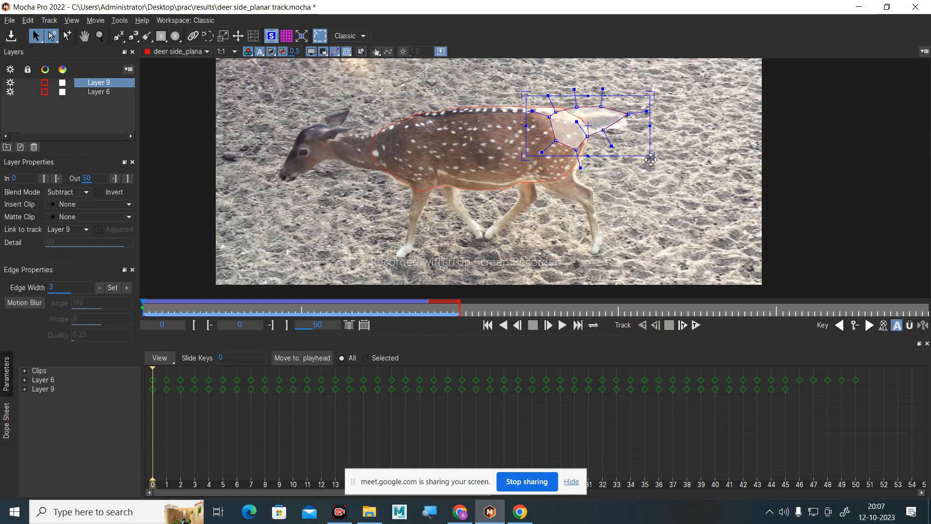
{"action": "left_click", "coordinate": [651, 160]}
{"action": "left_click_drag", "start_coordinate": [652, 155], "coordinate": [603, 115]}
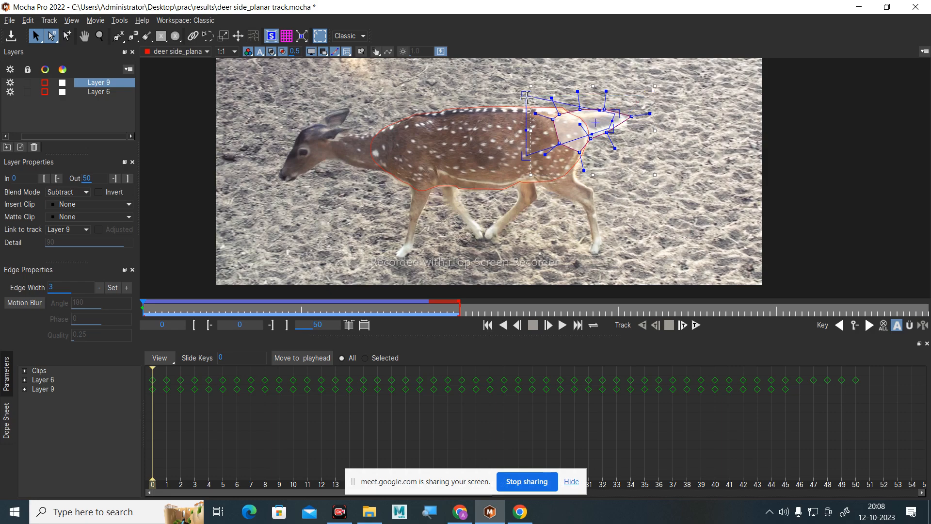
{"action": "left_click_drag", "start_coordinate": [527, 97], "coordinate": [560, 115]}
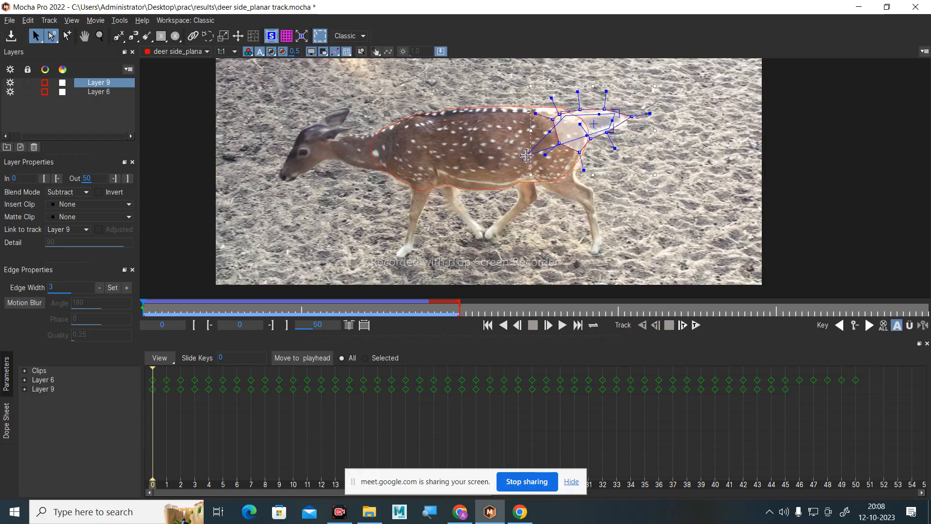
{"action": "left_click_drag", "start_coordinate": [527, 155], "coordinate": [569, 141]}
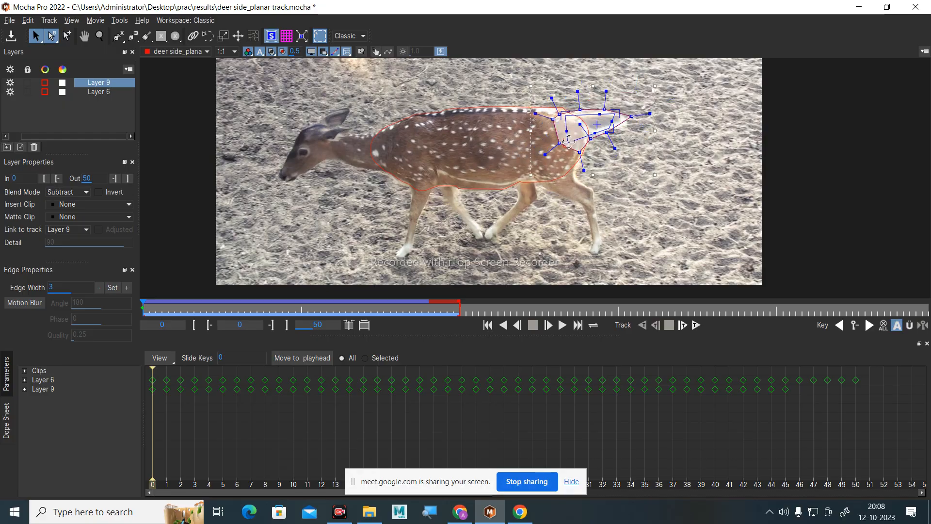
{"action": "left_click", "coordinate": [67, 97]}
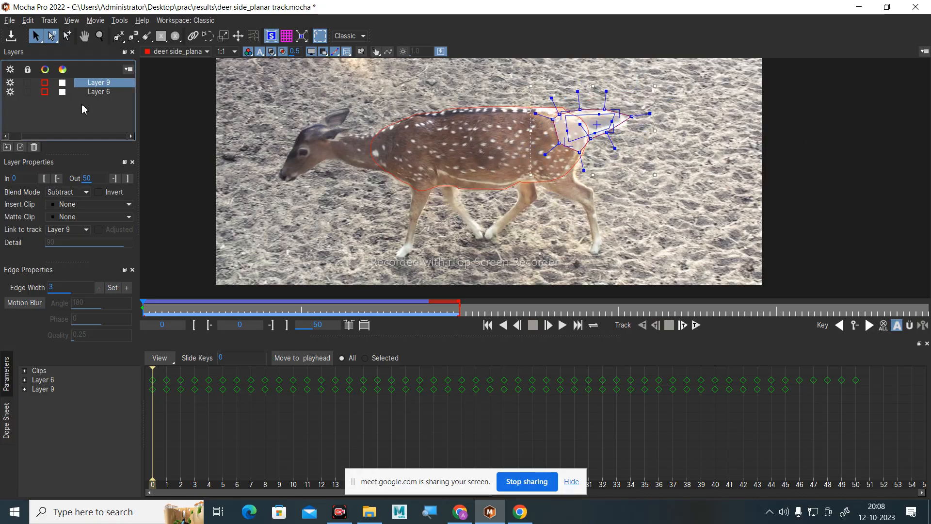
Track Layer 9 and Layer 6 forward, each from frame 0 to frame 50.
{"action": "left_click", "coordinate": [694, 326]}
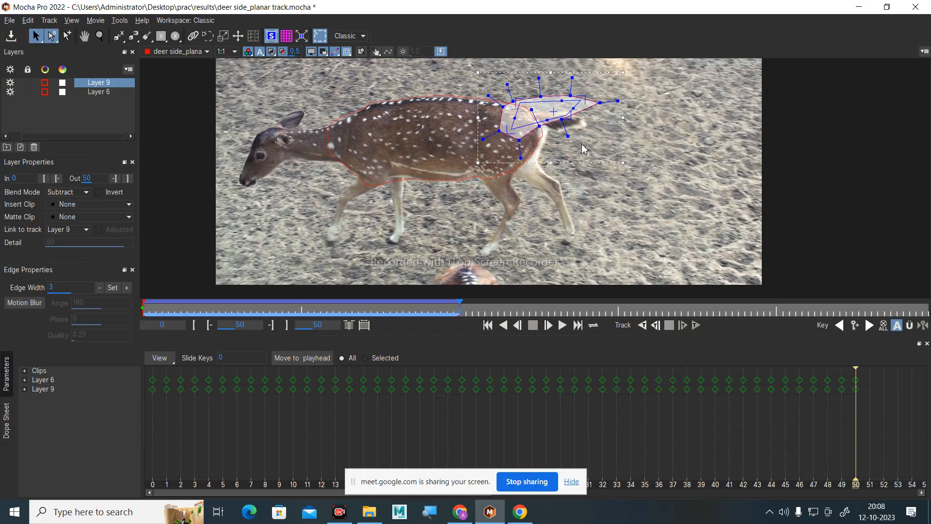
{"action": "left_click", "coordinate": [488, 325]}
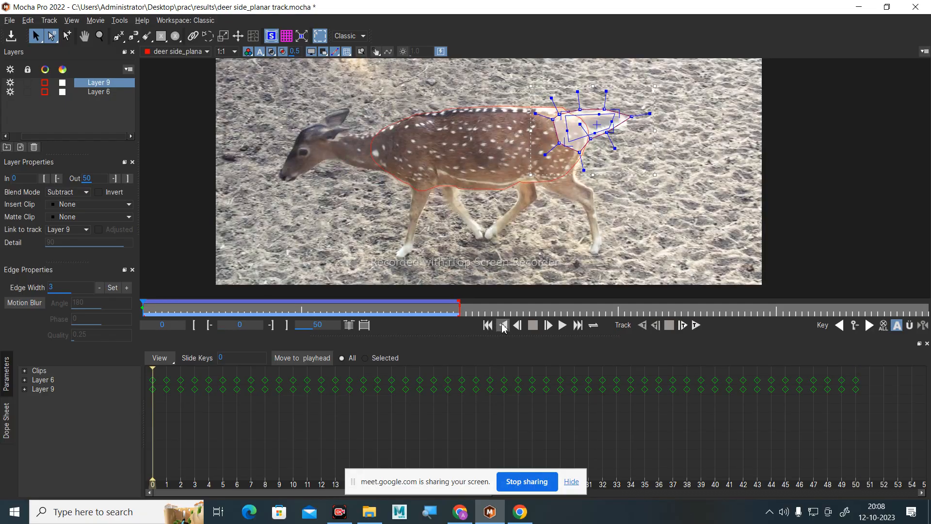
{"action": "left_click", "coordinate": [99, 92]}
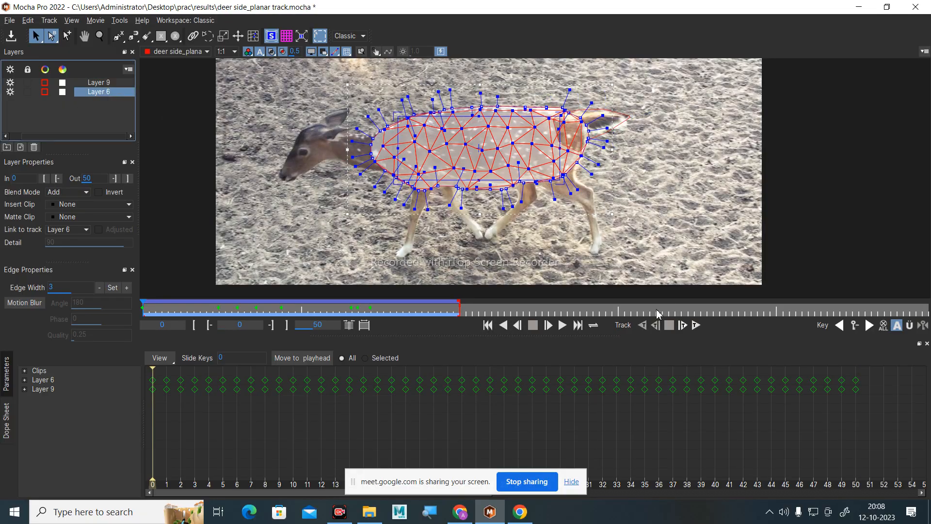
{"action": "left_click", "coordinate": [697, 325]}
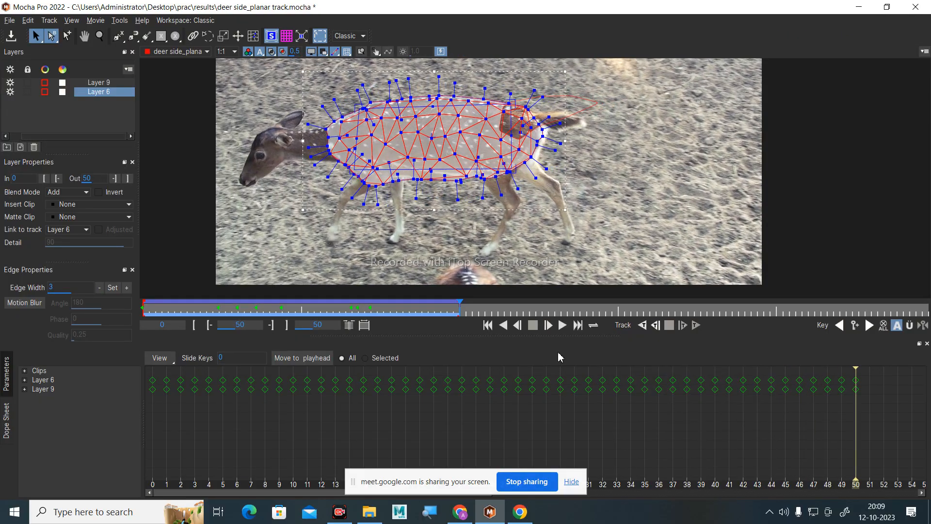
Scrub through the tracked frames to check Layer 6's mesh on the deer's body, ending at frame 0.
{"action": "left_click_drag", "start_coordinate": [456, 308], "coordinate": [314, 302]}
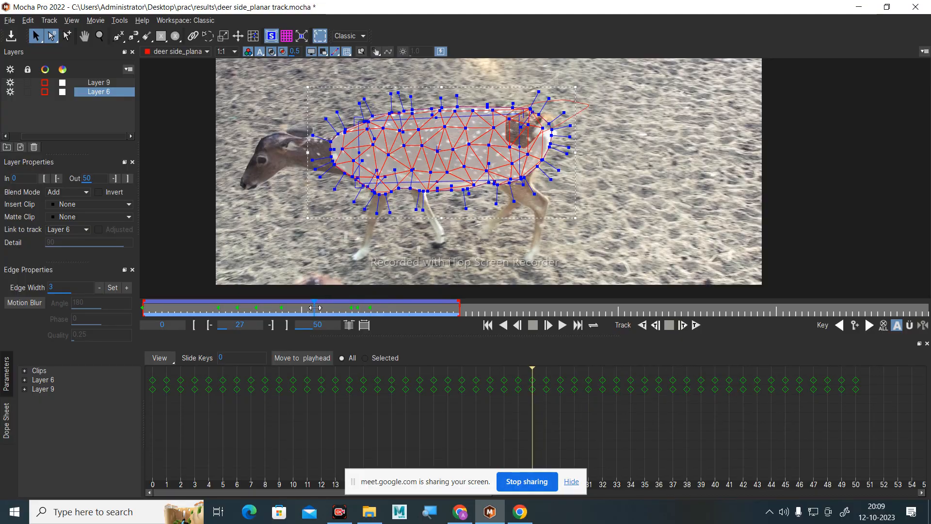
{"action": "left_click_drag", "start_coordinate": [315, 307], "coordinate": [328, 308]}
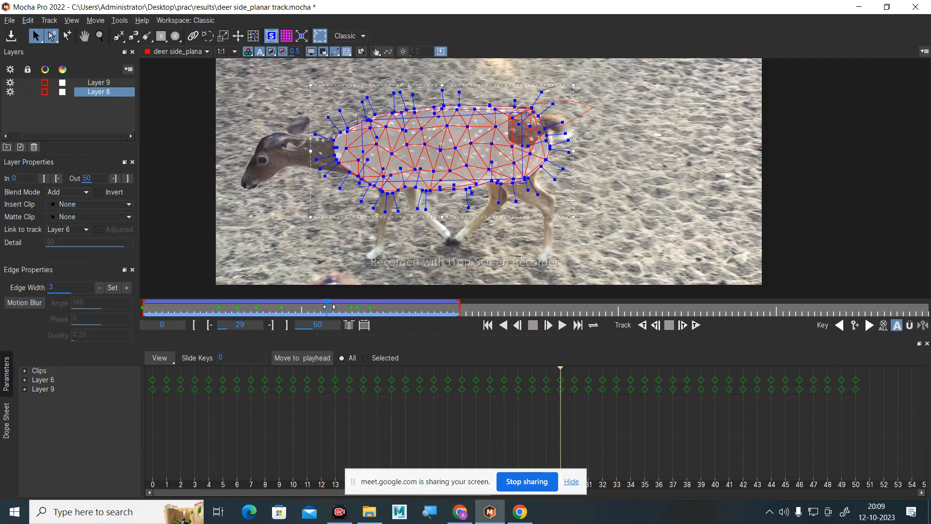
{"action": "left_click_drag", "start_coordinate": [338, 309], "coordinate": [143, 310]}
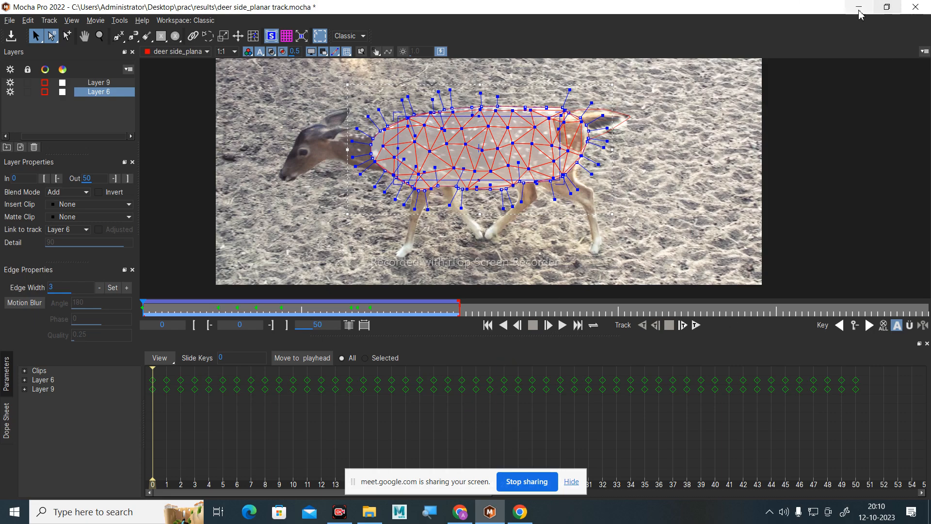
Switch to Google Meet to read the in-call messages, and return to a maximized Mocha Pro window.
{"action": "left_click_drag", "start_coordinate": [844, 7], "coordinate": [499, 18]}
{"action": "left_click", "coordinate": [460, 511]}
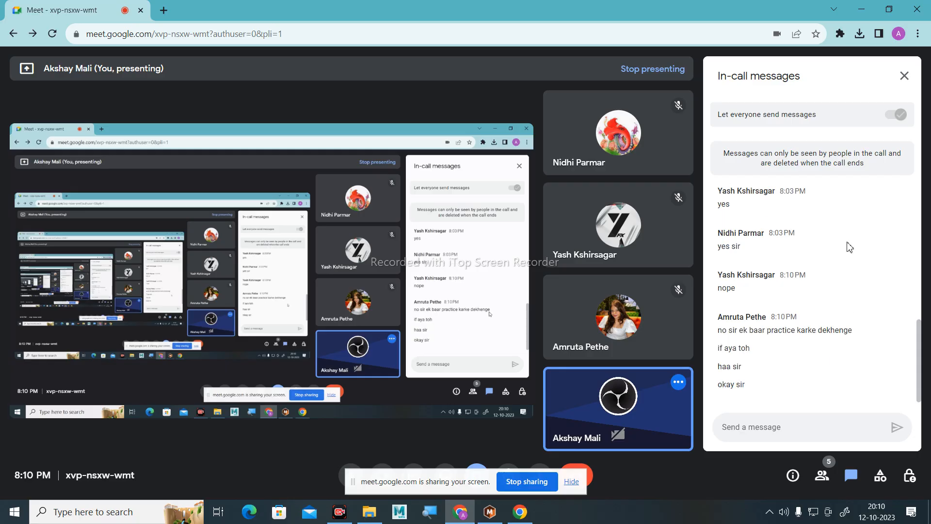
{"action": "left_click", "coordinate": [872, 9]}
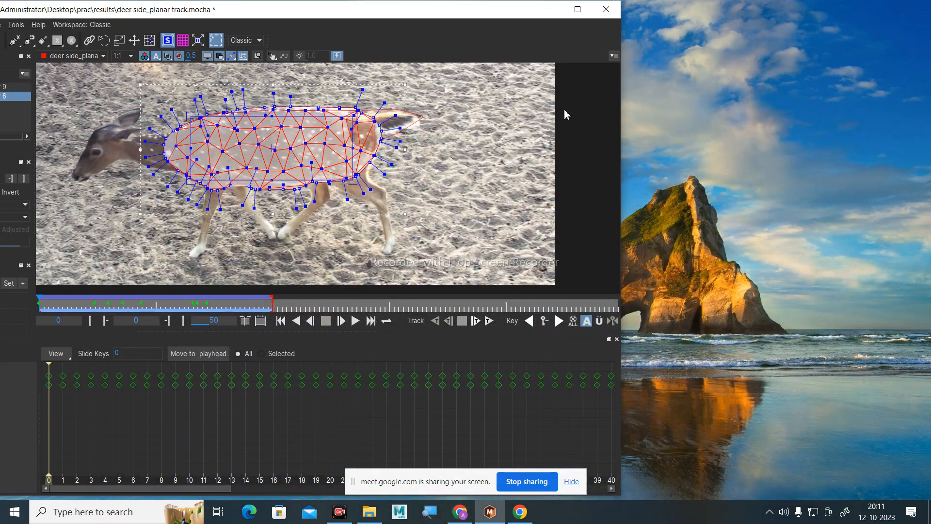
{"action": "left_click", "coordinate": [580, 9]}
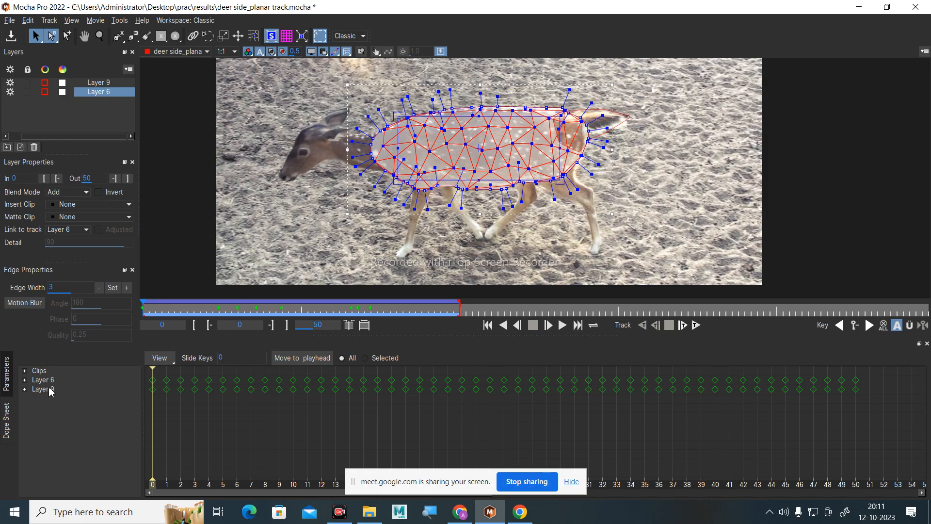
Delete both Layer 9 and Layer 6 from the project.
{"action": "left_click", "coordinate": [96, 118]}
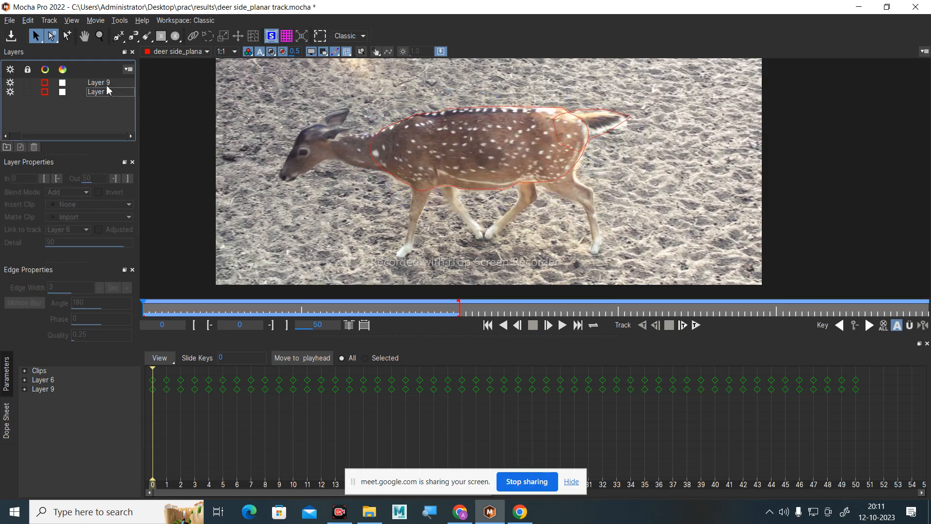
{"action": "left_click", "coordinate": [109, 92]}
{"action": "key", "text": "ctrl+a"}
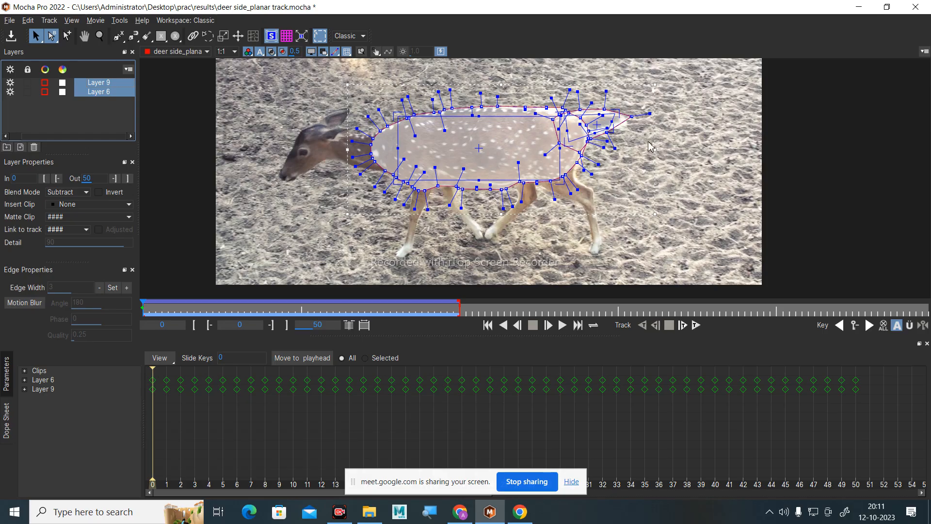
{"action": "key", "text": "Delete"}
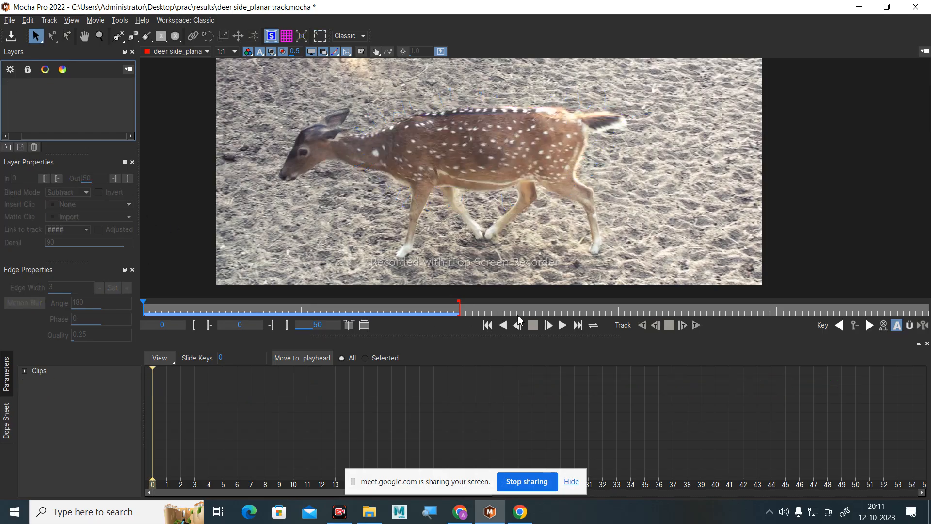
Examine the clip's general parameters and the available clip colorspace options, keeping the default matte_paint (sRGB).
{"action": "left_click", "coordinate": [9, 373]}
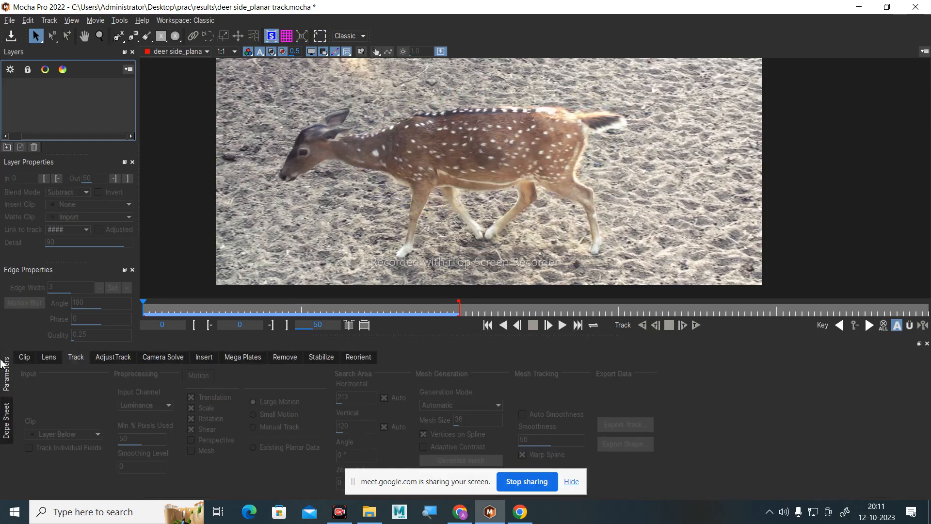
{"action": "left_click", "coordinate": [23, 358]}
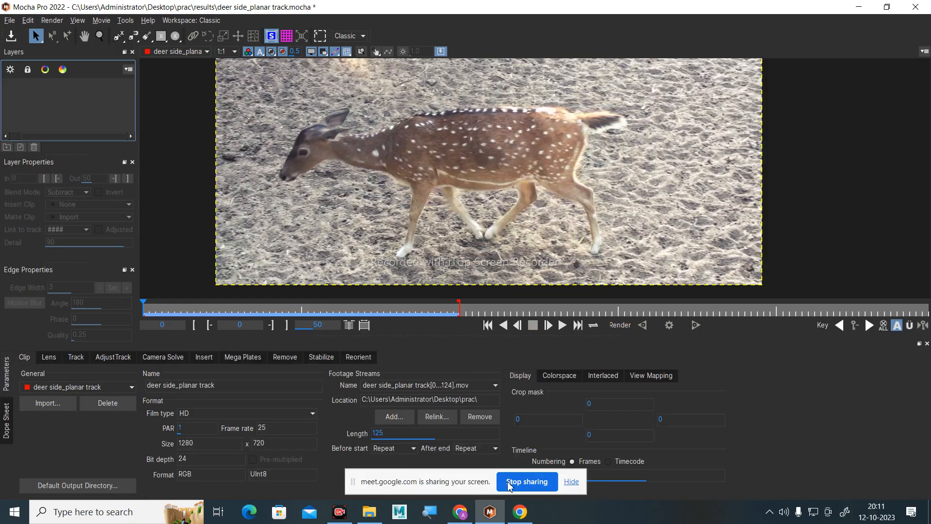
{"action": "left_click", "coordinate": [572, 482]}
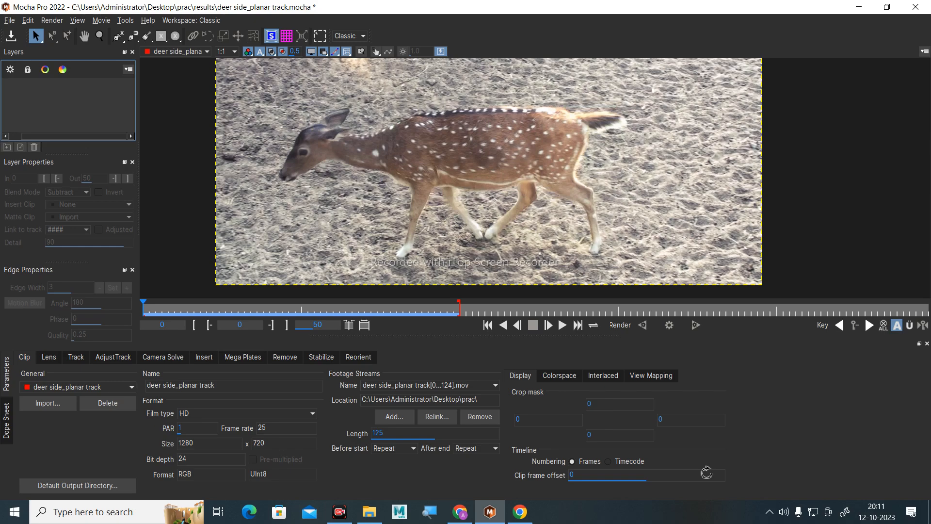
{"action": "left_click", "coordinate": [567, 377]}
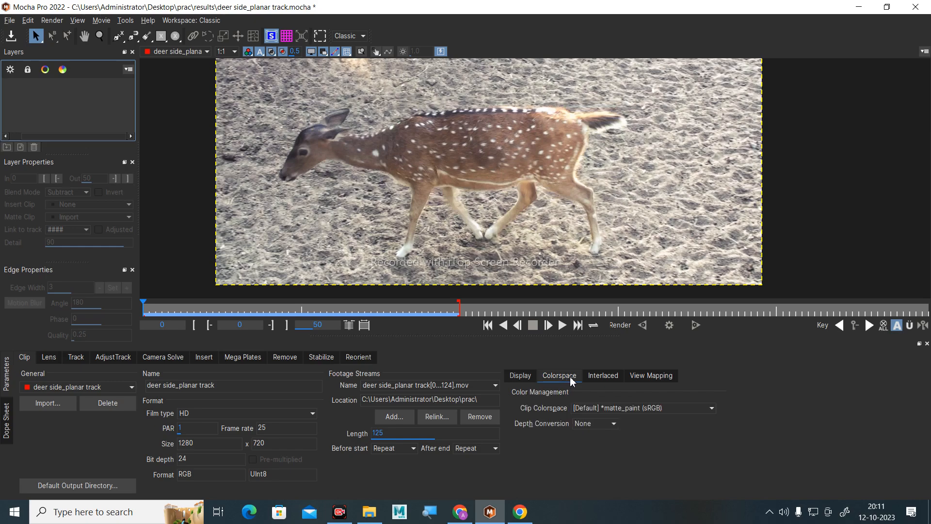
{"action": "left_click", "coordinate": [672, 409]}
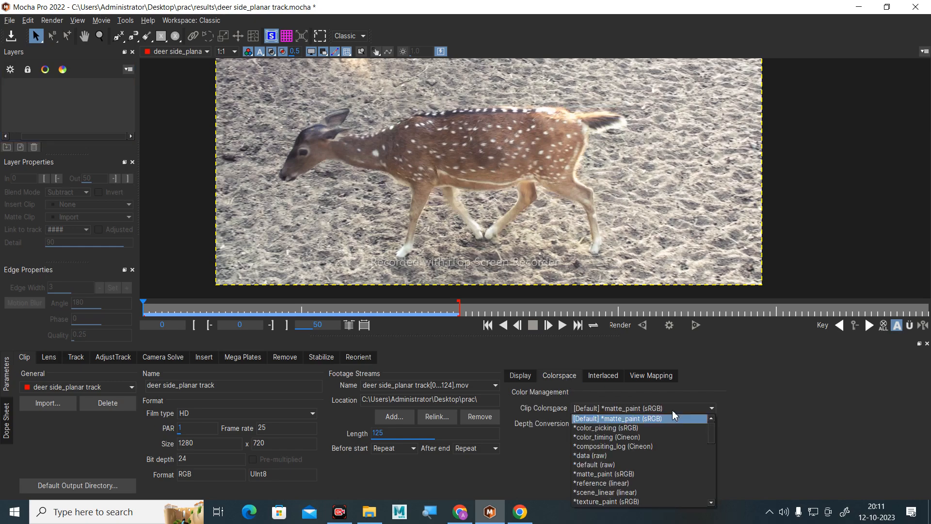
{"action": "left_click", "coordinate": [667, 413]}
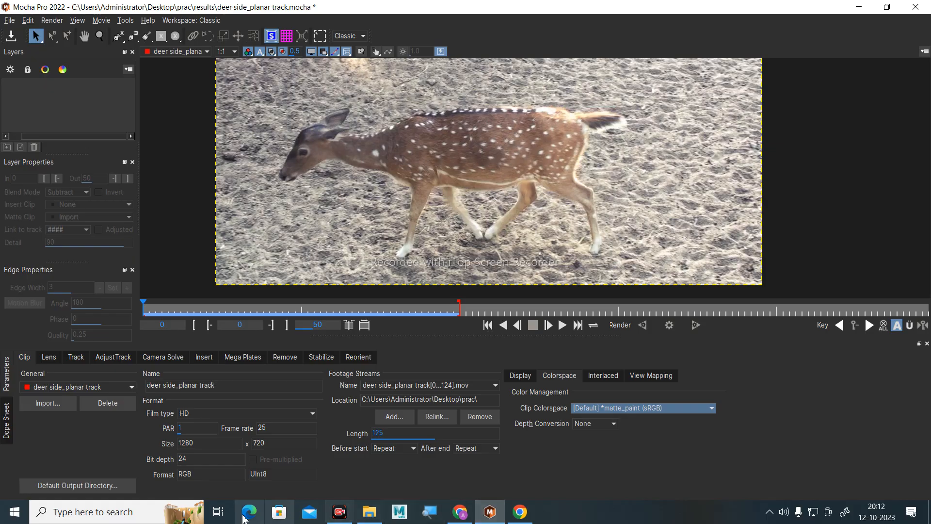
Enlarge the parameters area, review the Lens module's Distortion Map and Input settings, and set the distortion option to Distort.
{"action": "left_click", "coordinate": [49, 358]}
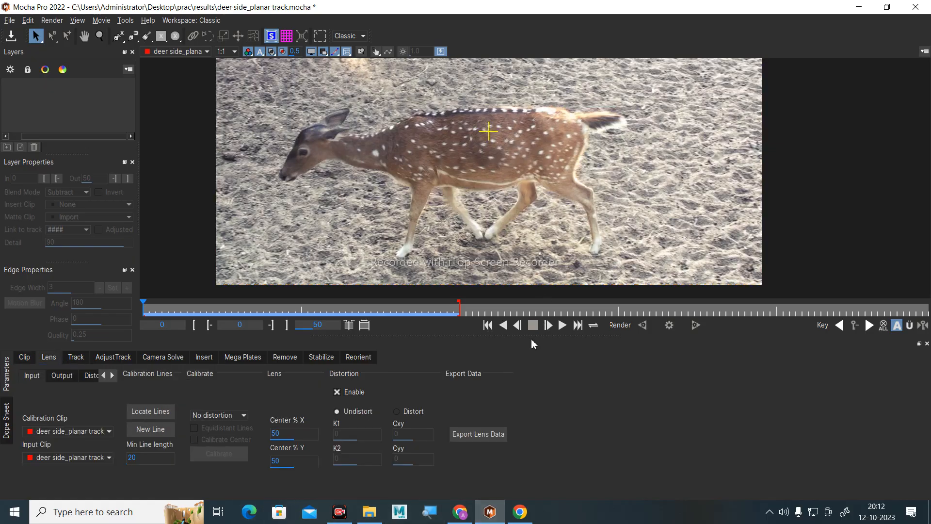
{"action": "left_click_drag", "start_coordinate": [536, 335], "coordinate": [539, 268]}
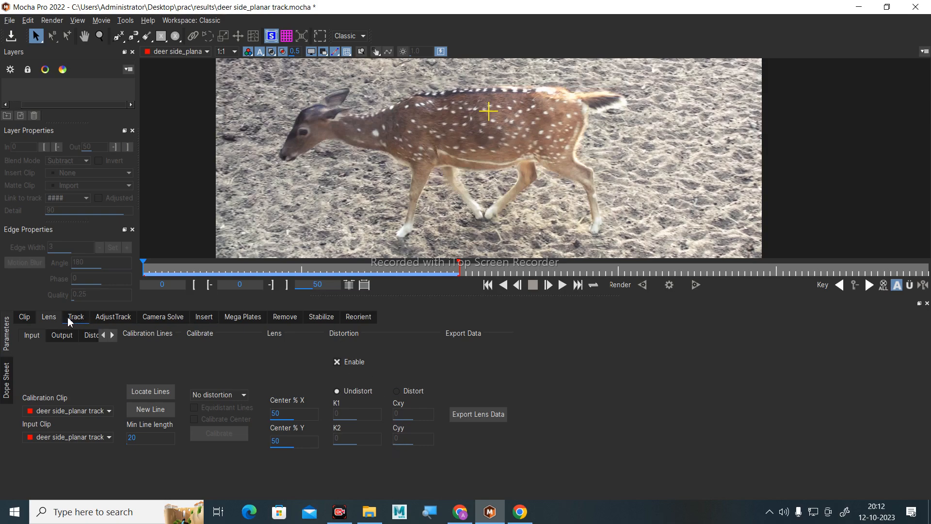
{"action": "left_click", "coordinate": [92, 336]}
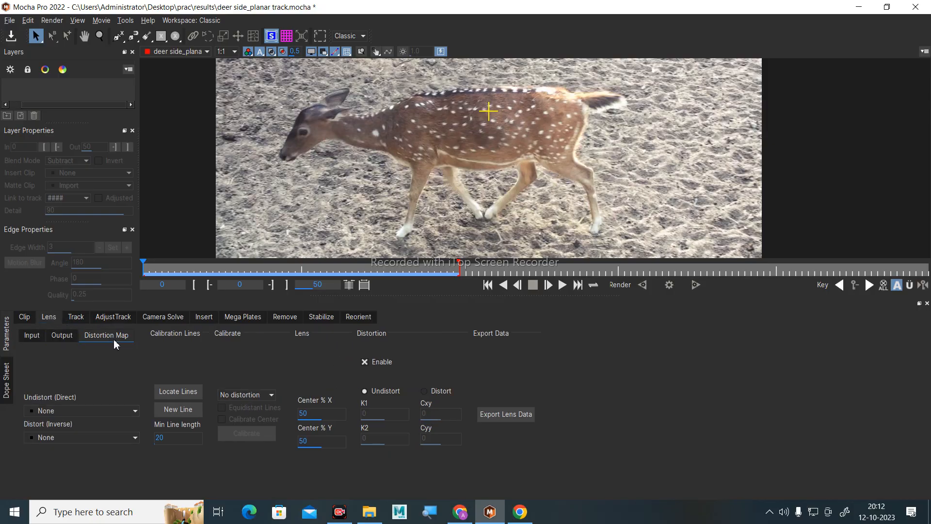
{"action": "left_click", "coordinate": [30, 336]}
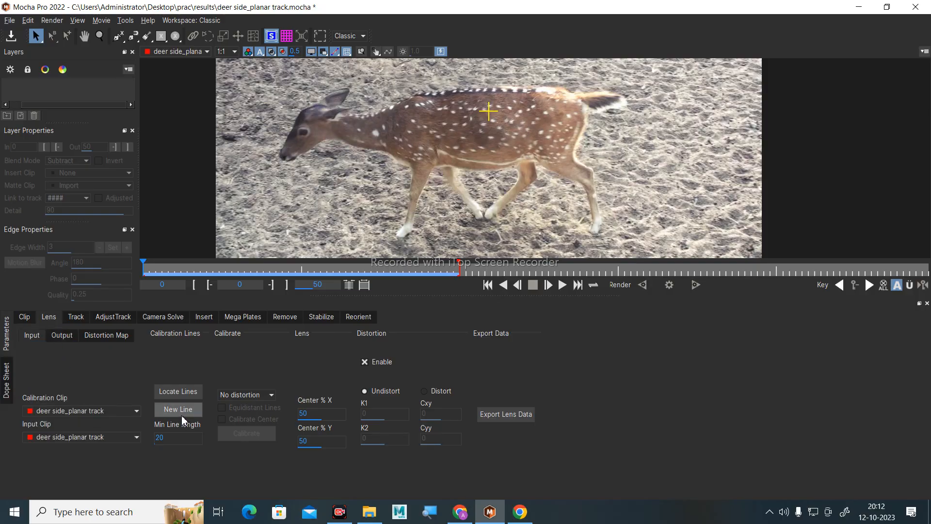
{"action": "left_click", "coordinate": [435, 399]}
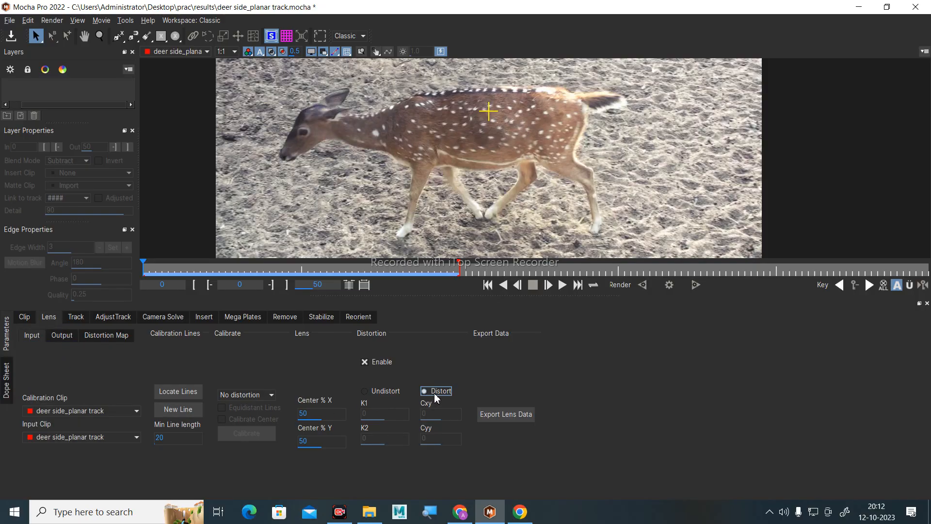
Set the lens distortion option to Undistort and check the available calibration distortion models, keeping No distortion.
{"action": "left_click", "coordinate": [365, 392]}
{"action": "left_click", "coordinate": [268, 396]}
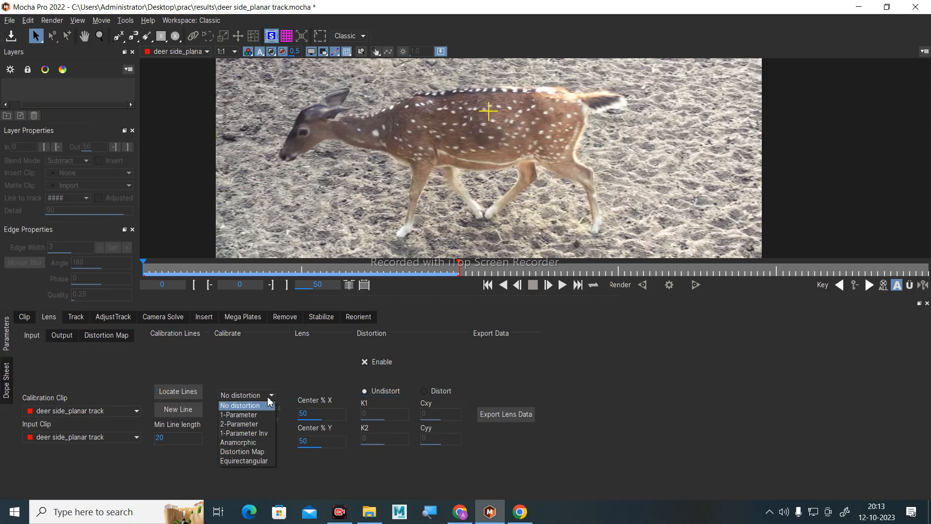
{"action": "left_click", "coordinate": [268, 401]}
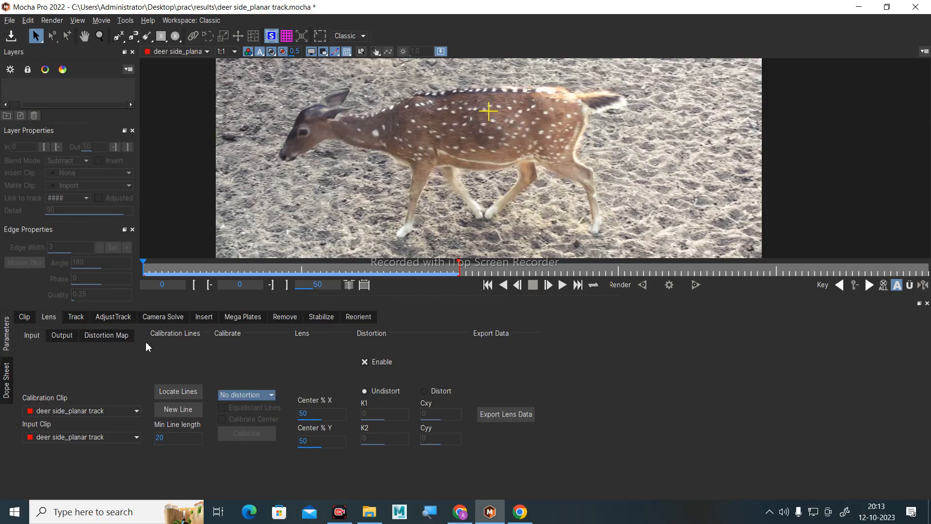
Review the Lens module's Distortion Map, Output and Input settings.
{"action": "left_click", "coordinate": [118, 341]}
{"action": "left_click", "coordinate": [60, 339]}
{"action": "left_click", "coordinate": [33, 338]}
{"action": "left_click", "coordinate": [107, 337]}
{"action": "left_click", "coordinate": [65, 339]}
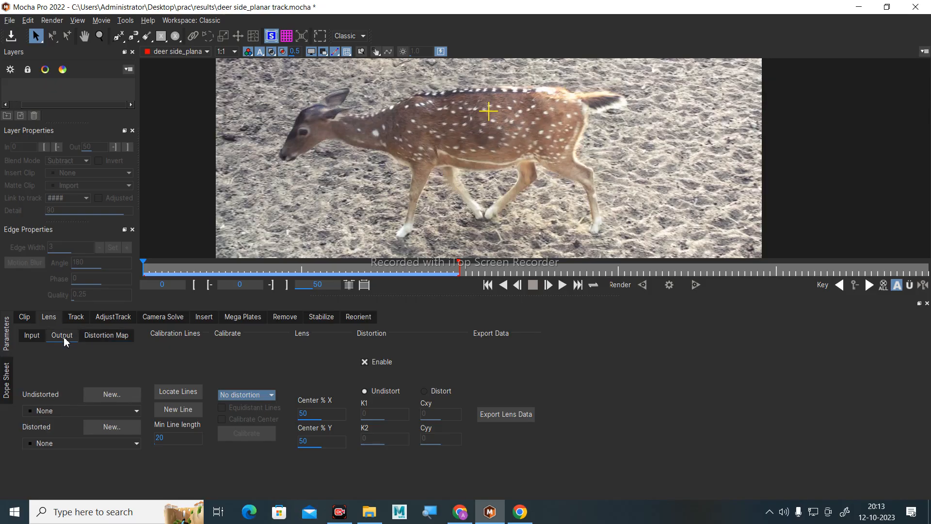
{"action": "left_click", "coordinate": [32, 336]}
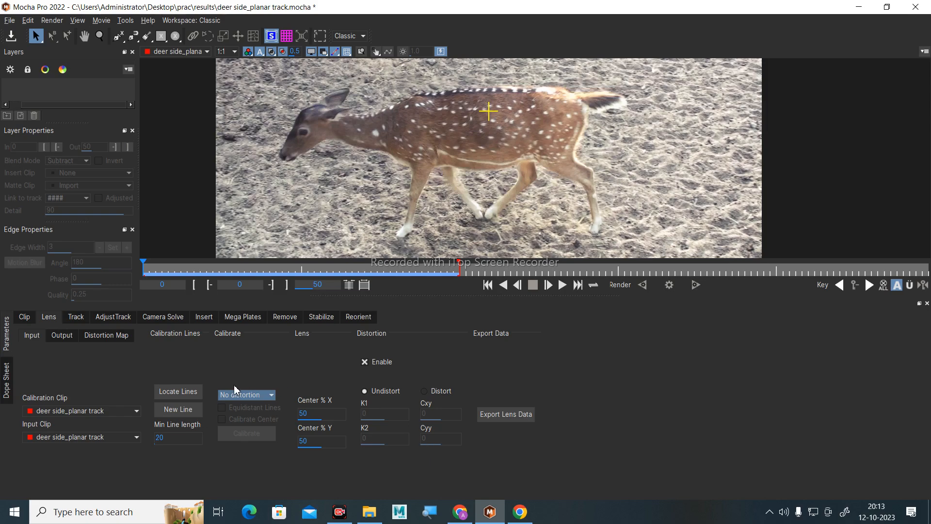
Set the lens calibration model to 1-Parameter and point out the minimum line length value.
{"action": "left_click", "coordinate": [272, 397]}
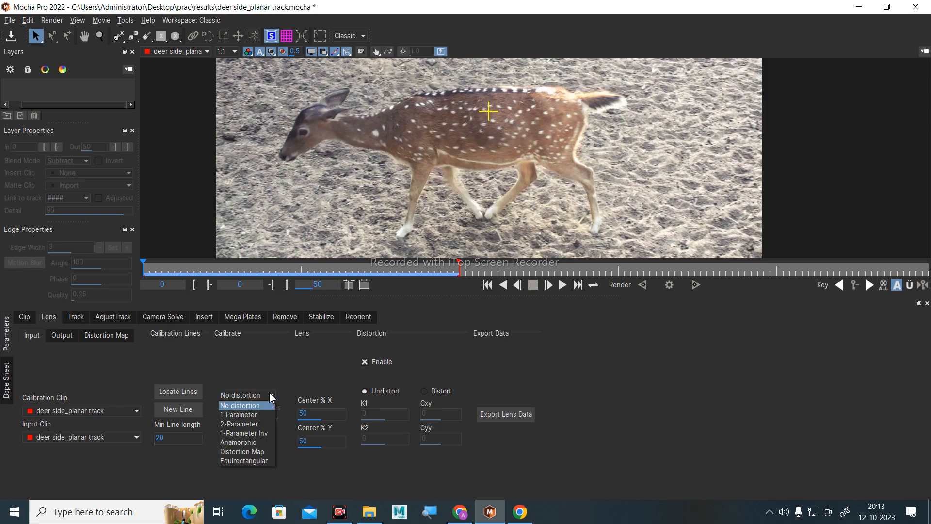
{"action": "left_click", "coordinate": [271, 397]}
{"action": "left_click", "coordinate": [271, 396]}
{"action": "left_click", "coordinate": [253, 415]}
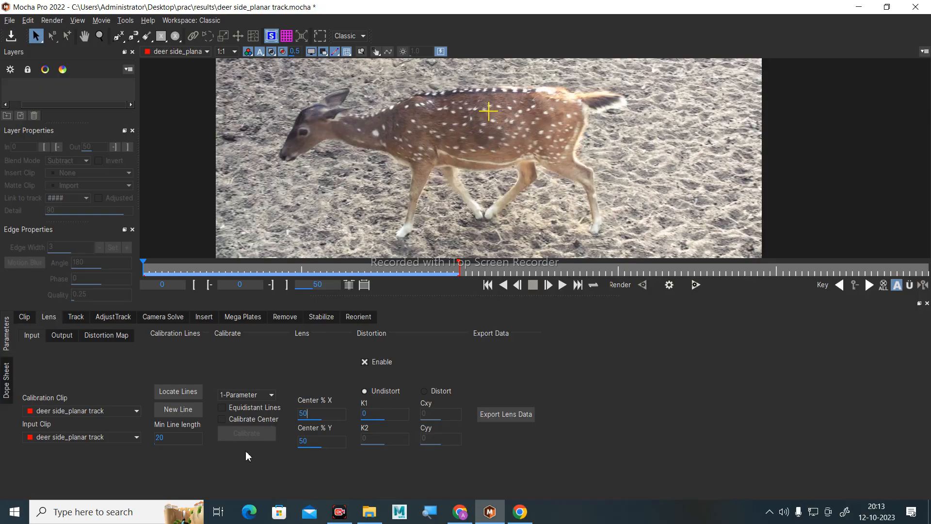
{"action": "left_click", "coordinate": [264, 396]}
{"action": "left_click", "coordinate": [265, 396]}
{"action": "double_click", "coordinate": [161, 438]}
Review the Track, AdjustTrack and Camera Solve module parameters.
{"action": "left_click", "coordinate": [76, 317]}
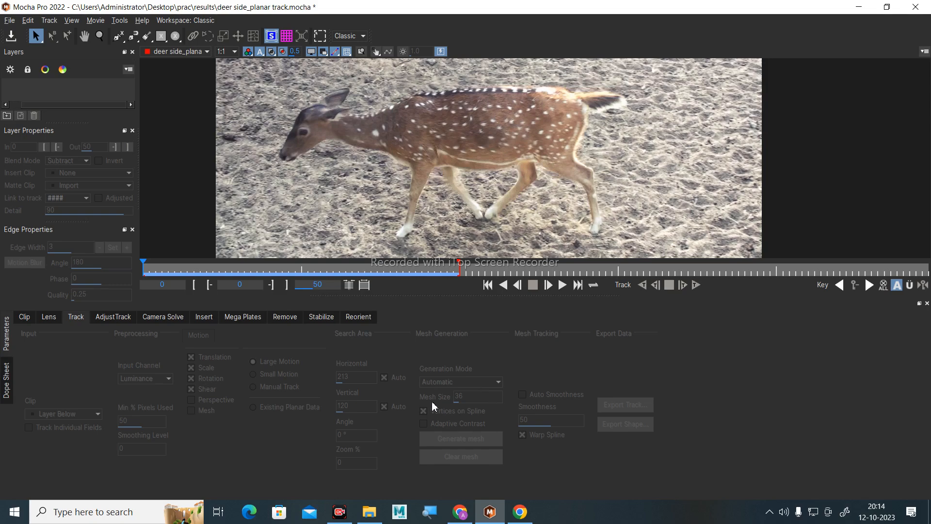
{"action": "left_click", "coordinate": [114, 318]}
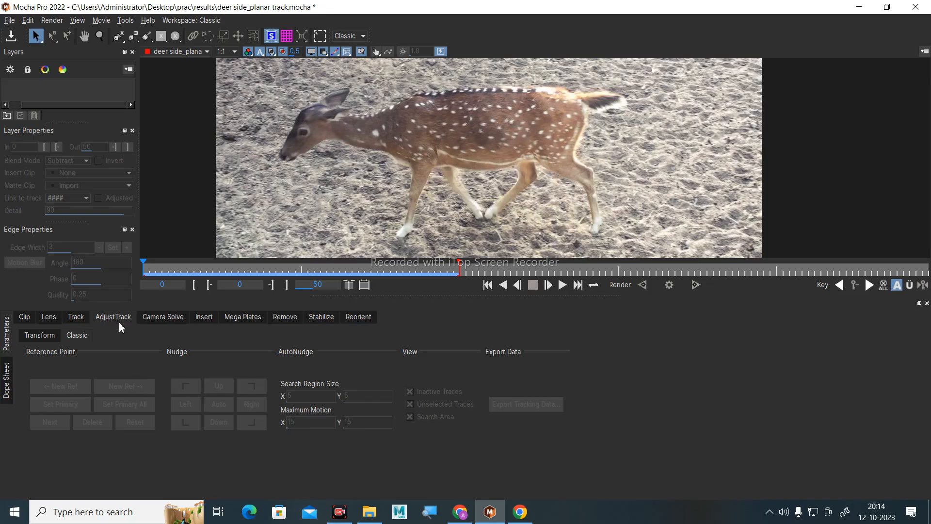
{"action": "left_click", "coordinate": [165, 317]}
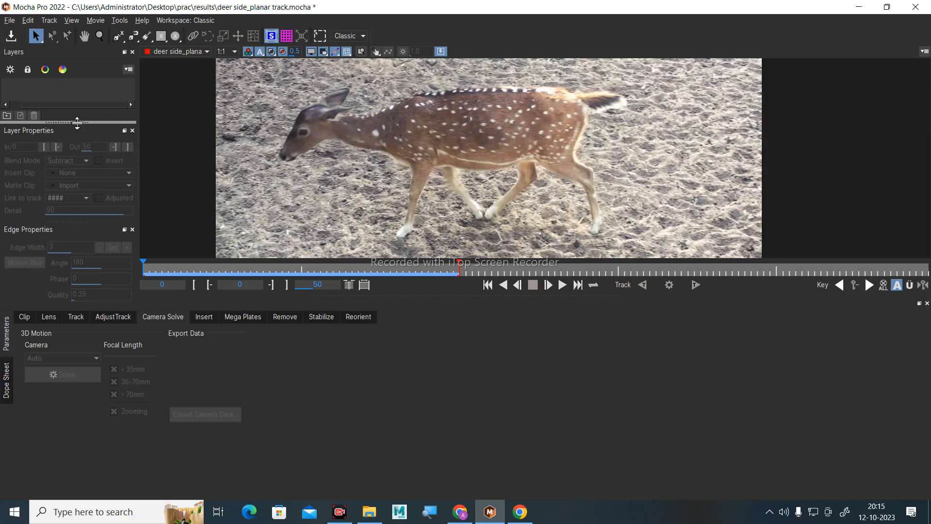
Draw a rectangular X-spline layer around the deer's body and turn off the planar surface and matte overlays.
{"action": "left_click", "coordinate": [161, 36]}
{"action": "mouse_move", "coordinate": [348, 93]}
{"action": "left_mouse_down"}
{"action": "mouse_move", "coordinate": [534, 208]}
{"action": "mouse_move", "coordinate": [592, 208]}
{"action": "left_mouse_up"}
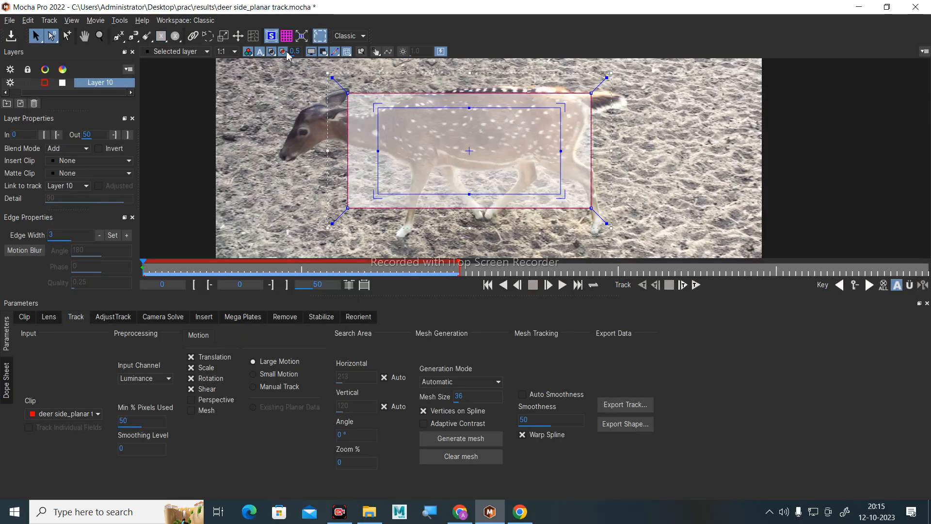
{"action": "left_click", "coordinate": [271, 36]}
{"action": "left_click", "coordinate": [272, 51]}
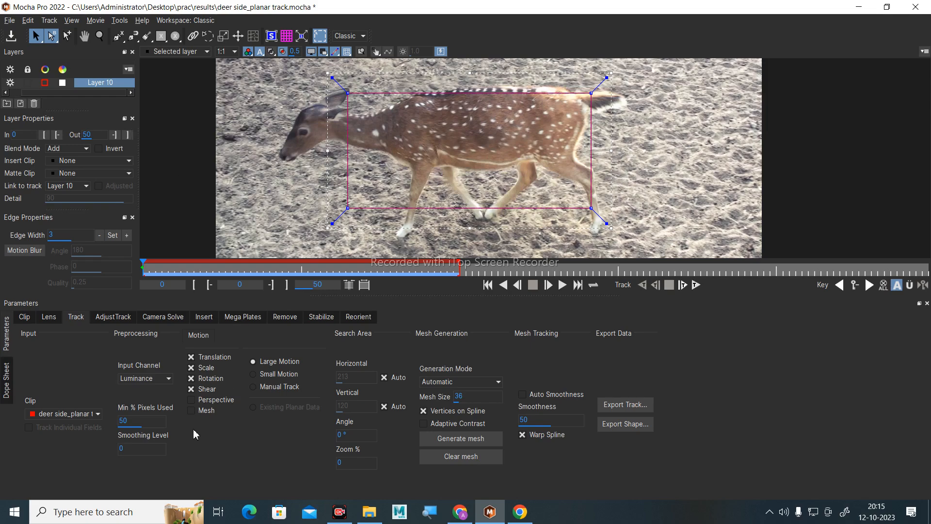
Examine the Camera Solve module and its available camera types for the new layer.
{"action": "left_click", "coordinate": [161, 319]}
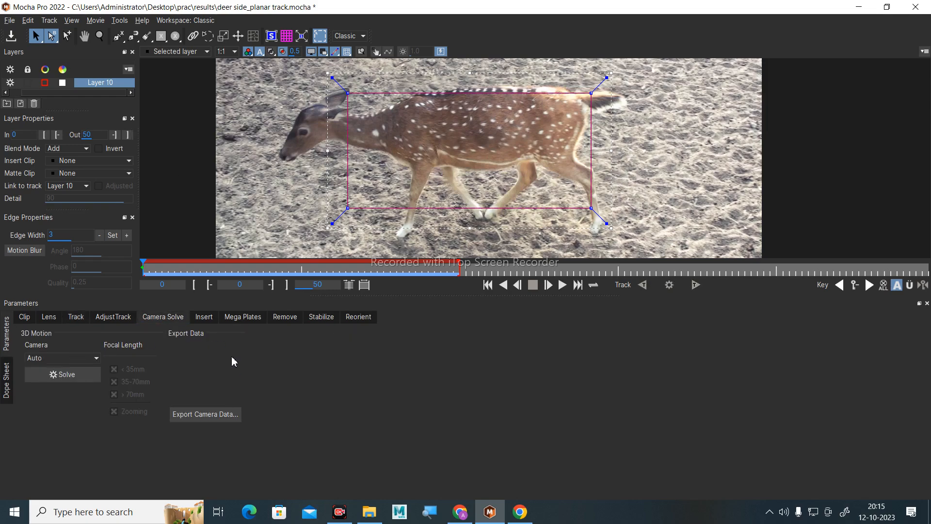
{"action": "left_click", "coordinate": [97, 359]}
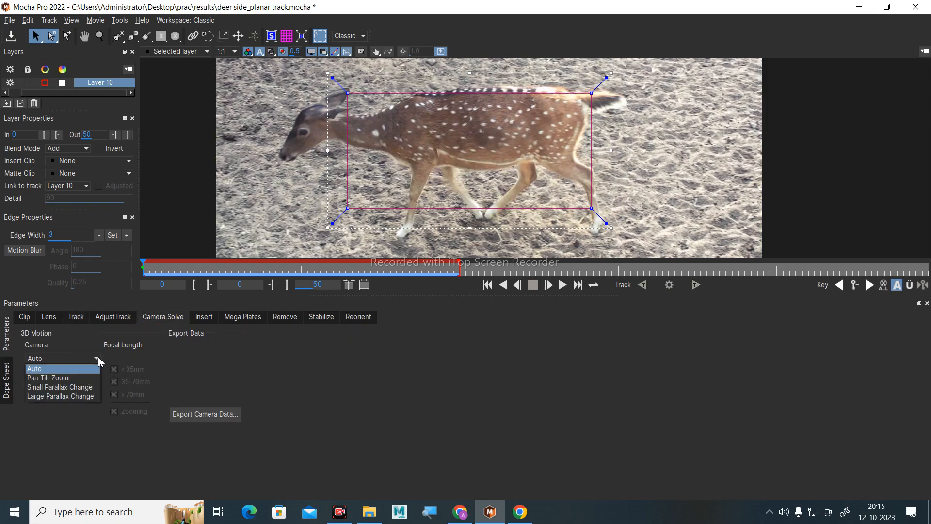
{"action": "left_click", "coordinate": [97, 360]}
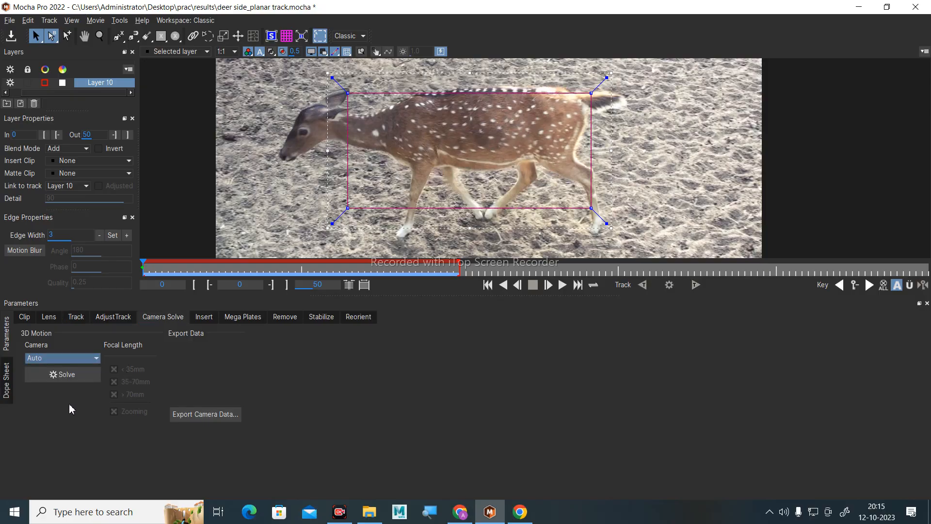
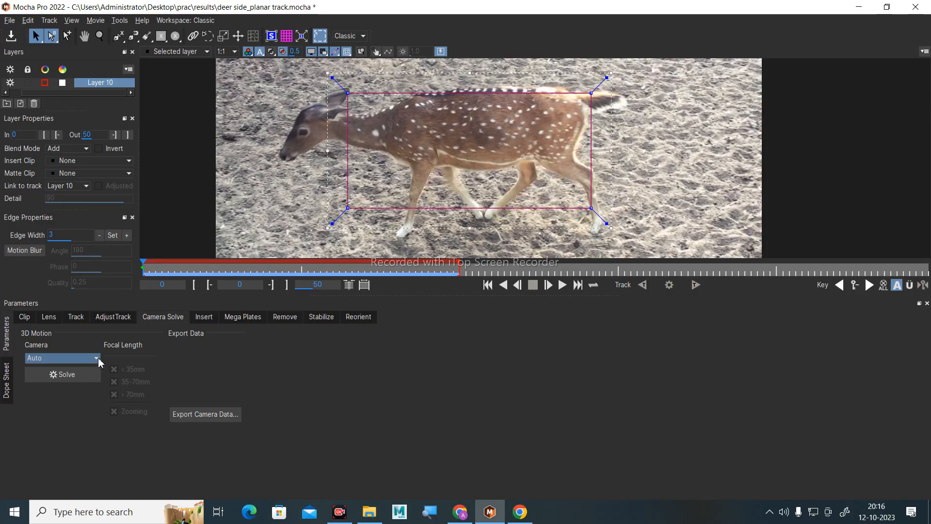
Try the Pan Tilt Zoom camera type for the camera solve, and restore it to Auto.
{"action": "left_click", "coordinate": [63, 358]}
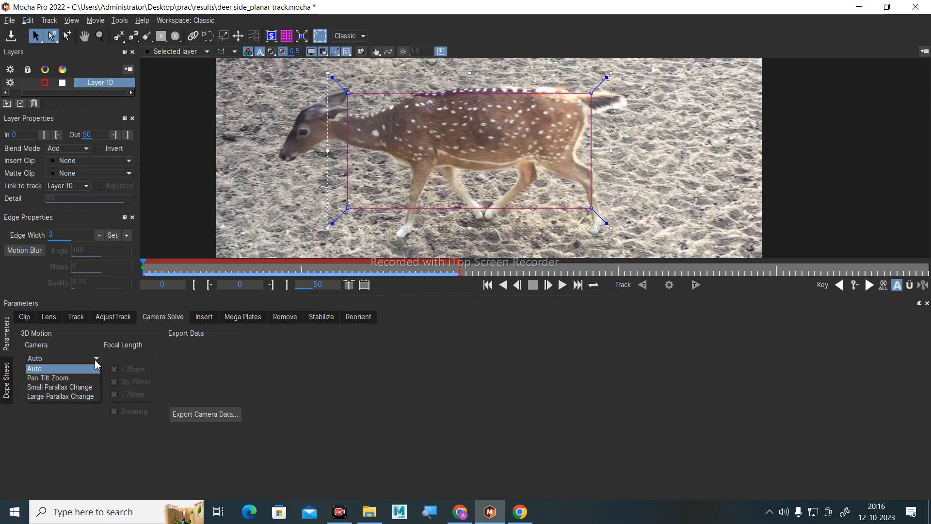
{"action": "left_click", "coordinate": [72, 382]}
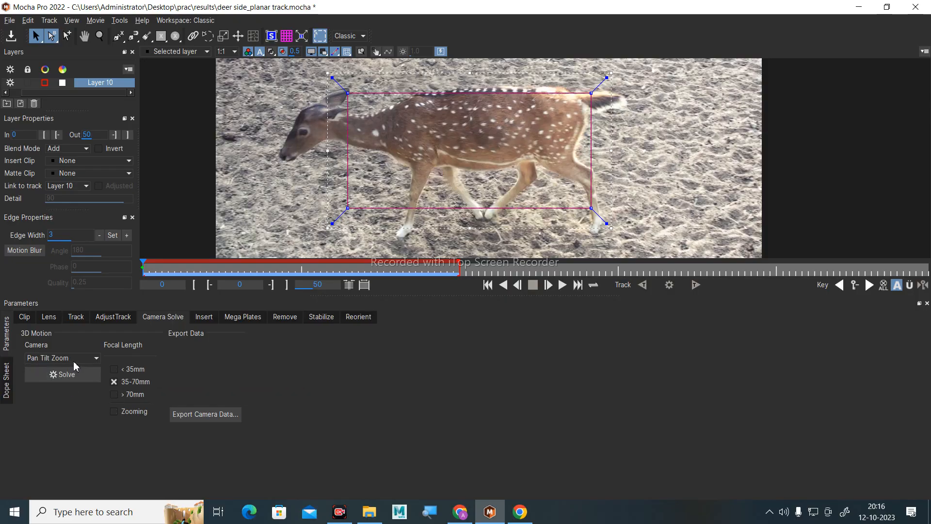
{"action": "left_click", "coordinate": [75, 360]}
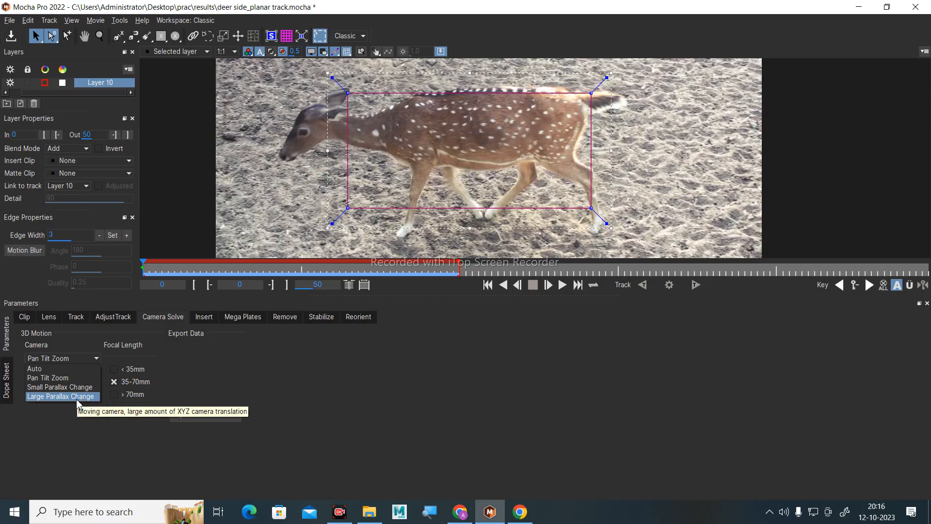
{"action": "left_click", "coordinate": [59, 369]}
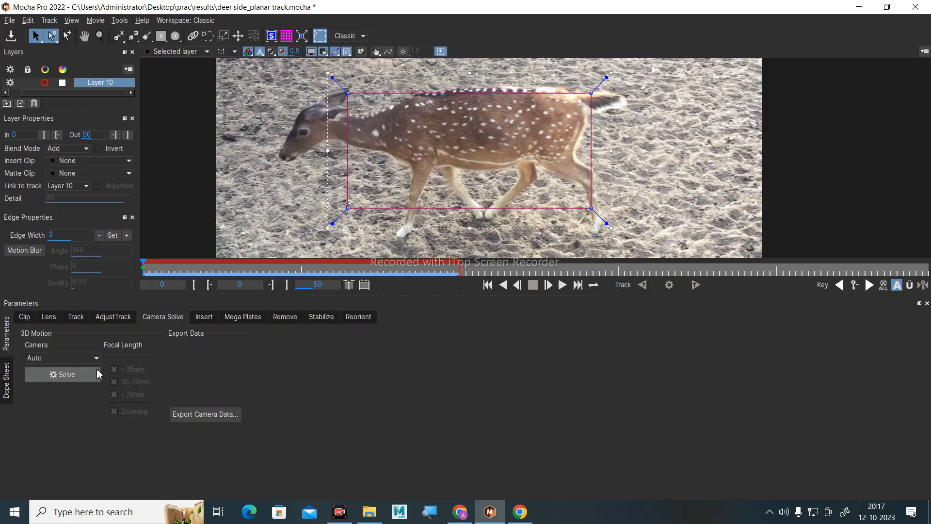
Try the Pan Tilt Zoom camera type with the < 35mm focal length option, and return the camera to Auto.
{"action": "left_click", "coordinate": [58, 359]}
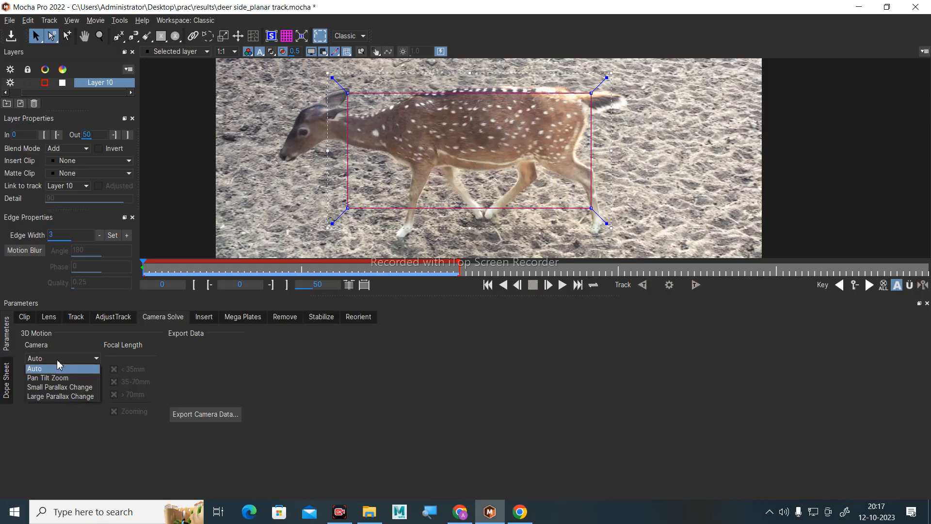
{"action": "left_click", "coordinate": [57, 359]}
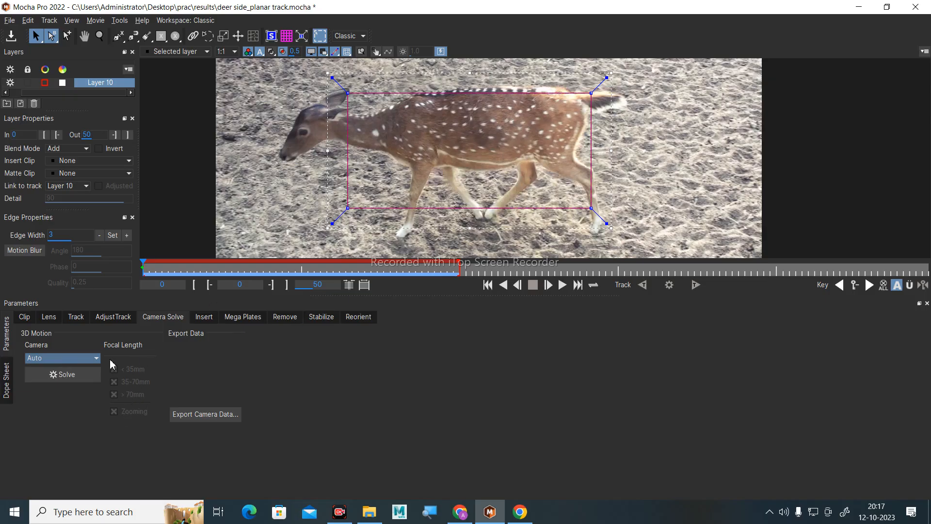
{"action": "left_click", "coordinate": [66, 359]}
{"action": "left_click", "coordinate": [67, 378]}
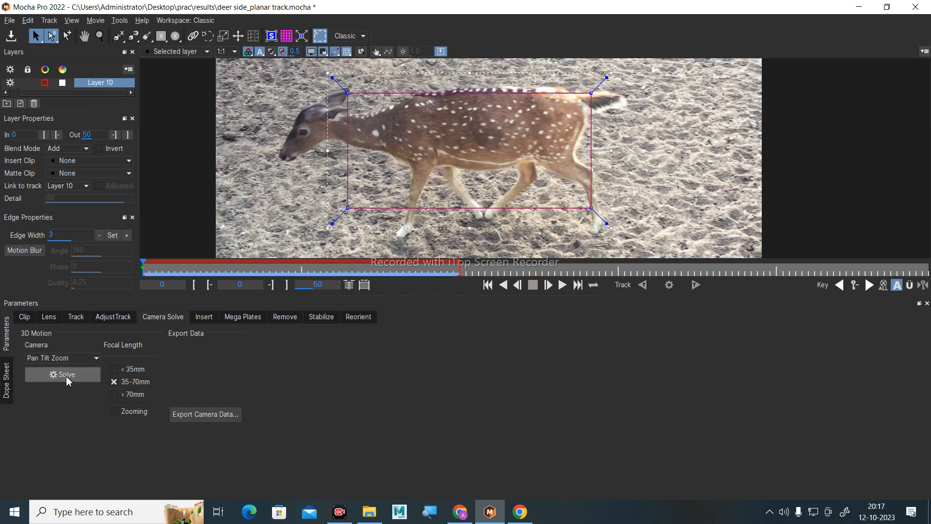
{"action": "left_click", "coordinate": [114, 381]}
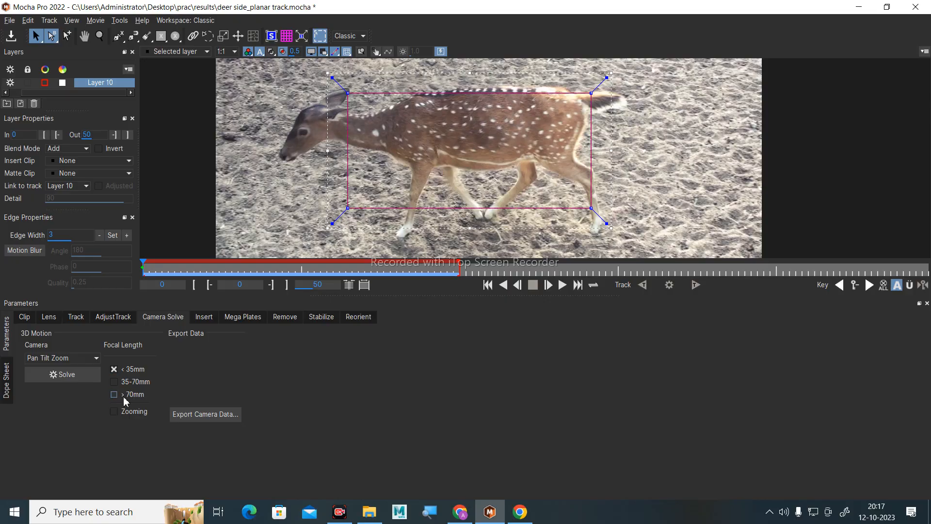
{"action": "left_click", "coordinate": [82, 360]}
{"action": "left_click", "coordinate": [73, 368]}
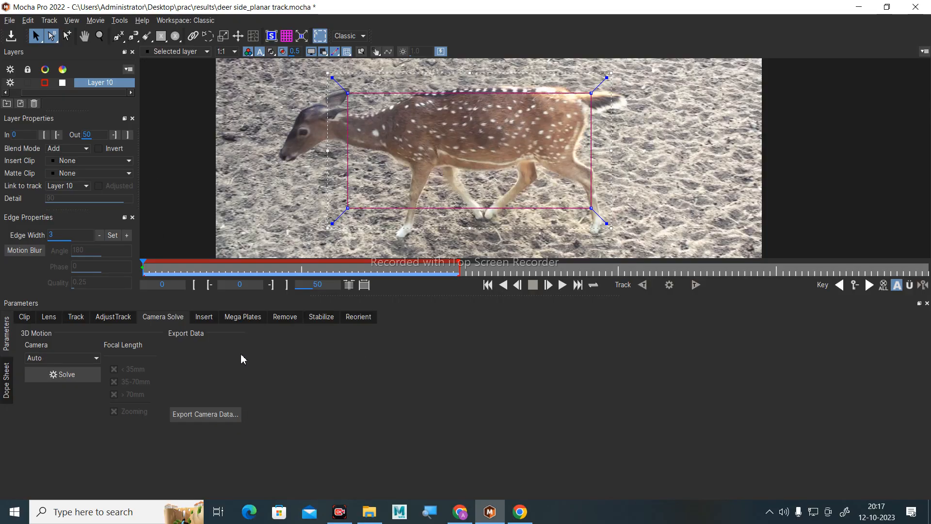
Compare the Track and Camera Solve parameters for the layer, and view the Stabilize module's settings.
{"action": "left_click", "coordinate": [76, 317]}
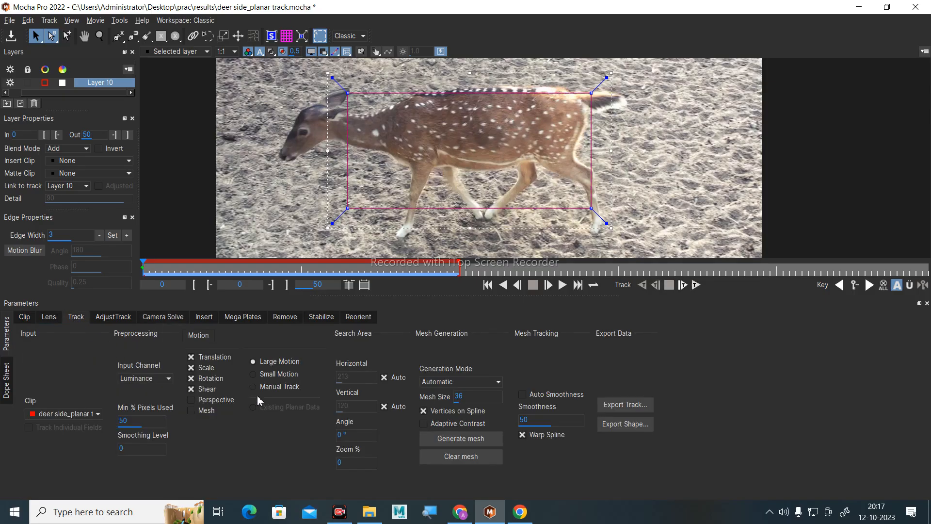
{"action": "left_click", "coordinate": [160, 317]}
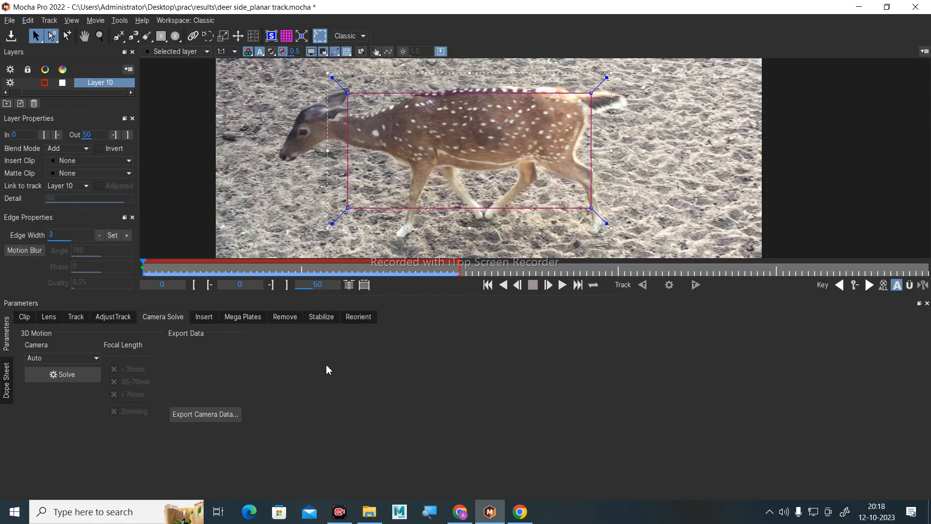
{"action": "left_click", "coordinate": [320, 317]}
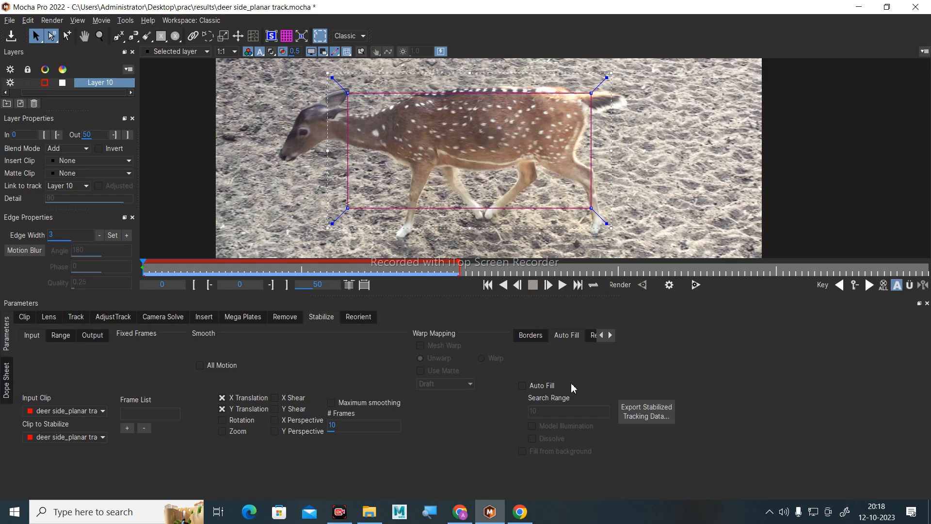
Switch to Google Meet to read the in-call messages, and return to Mocha Pro.
{"action": "left_click", "coordinate": [460, 512]}
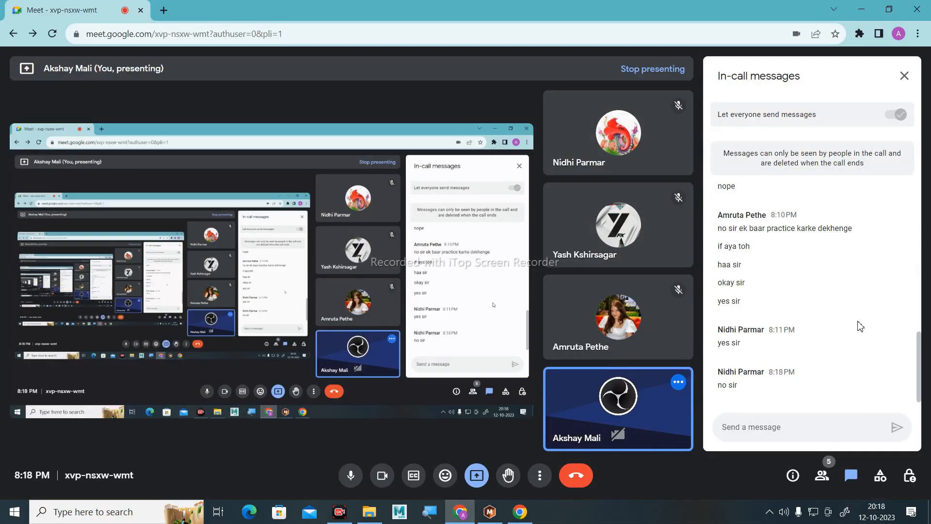
{"action": "left_click", "coordinate": [862, 10]}
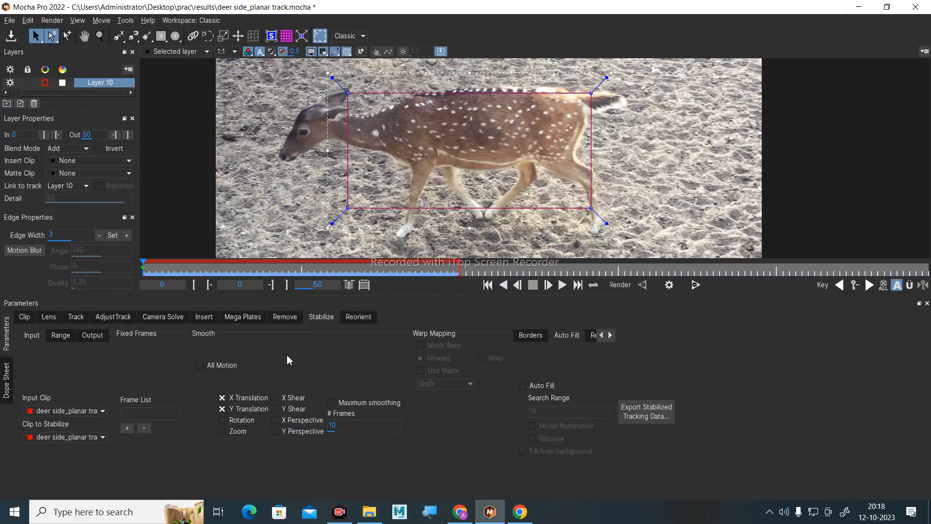
Review the Mega Plates, Remove and Stabilize module parameters.
{"action": "left_click", "coordinate": [243, 316]}
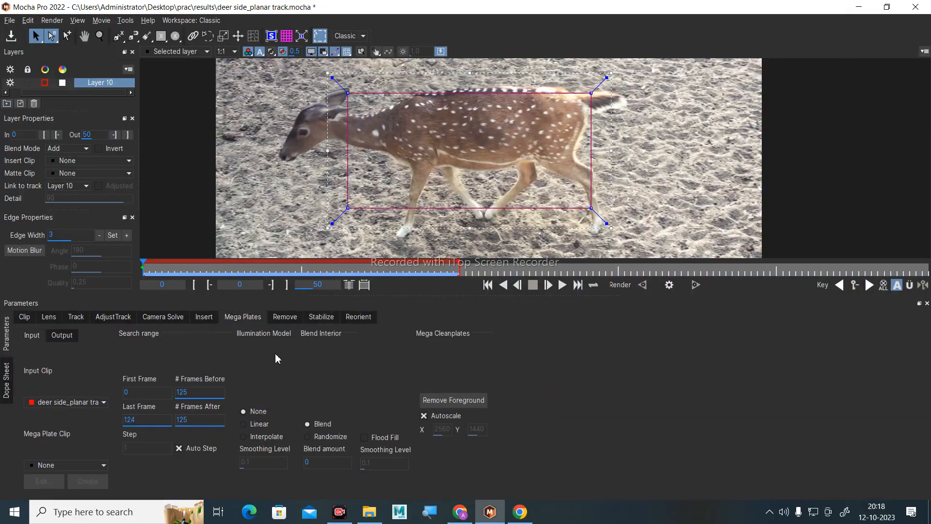
{"action": "left_click", "coordinate": [285, 317]}
{"action": "left_click", "coordinate": [251, 318]}
{"action": "left_click", "coordinate": [322, 317]}
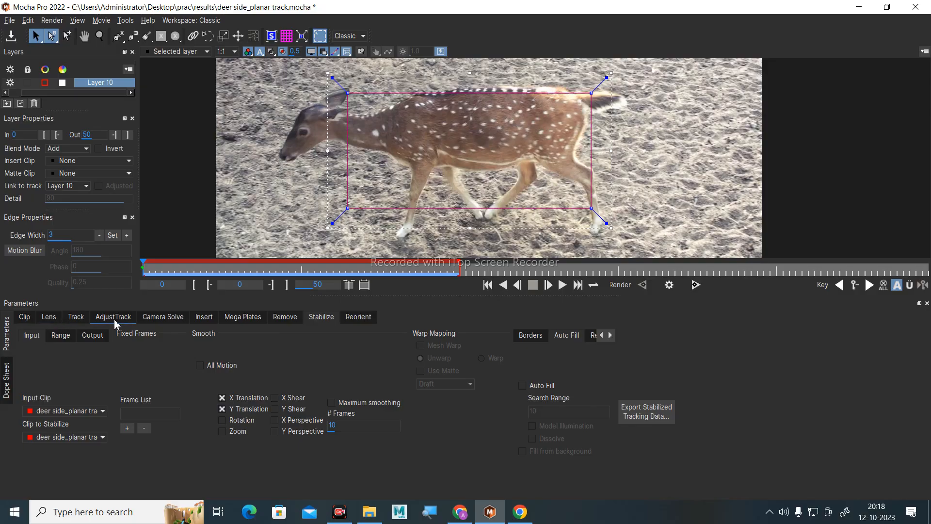
Revisit the Lens, Mega Plates and Stabilize parameters, and view the Reorient module.
{"action": "left_click", "coordinate": [49, 316]}
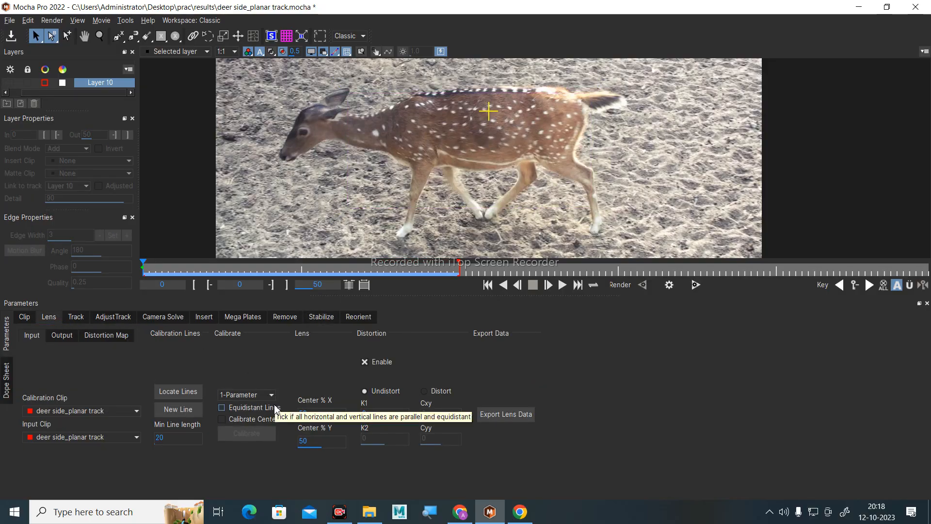
{"action": "left_click", "coordinate": [248, 316]}
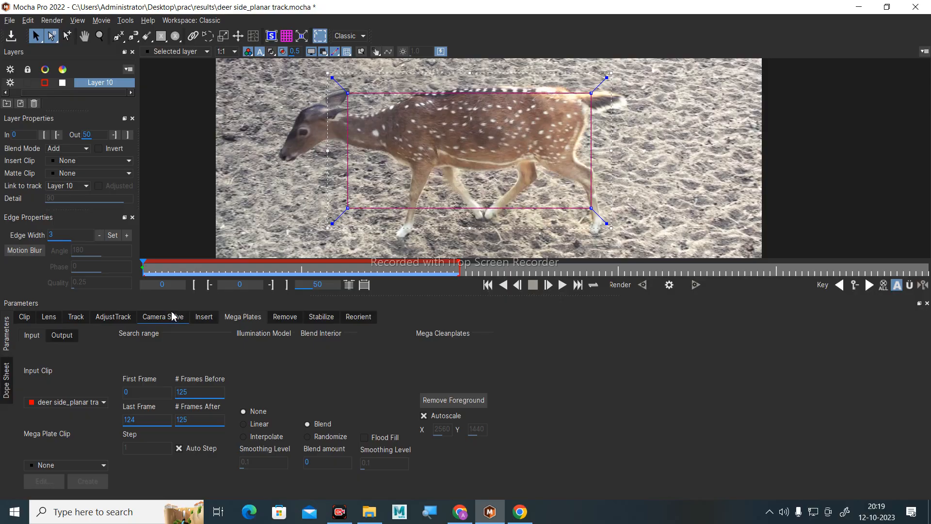
{"action": "left_click", "coordinate": [320, 317]}
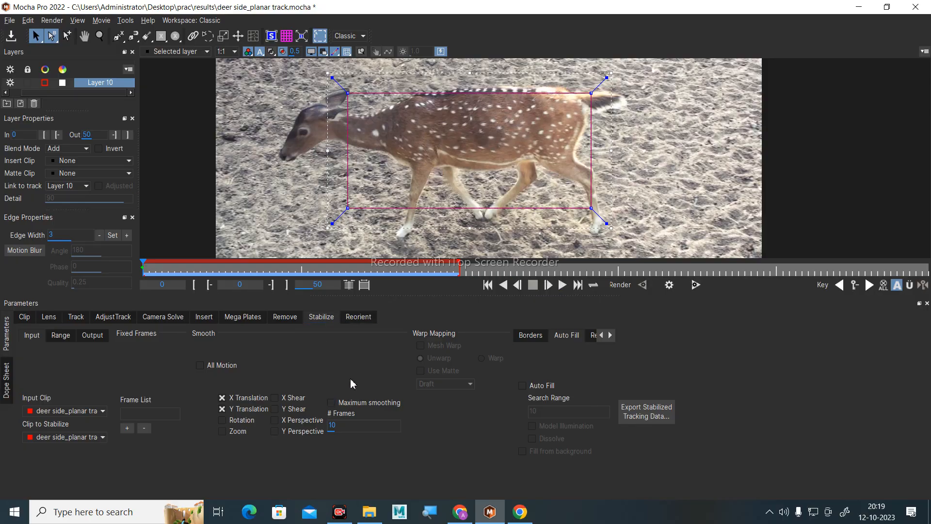
{"action": "left_click", "coordinate": [359, 319]}
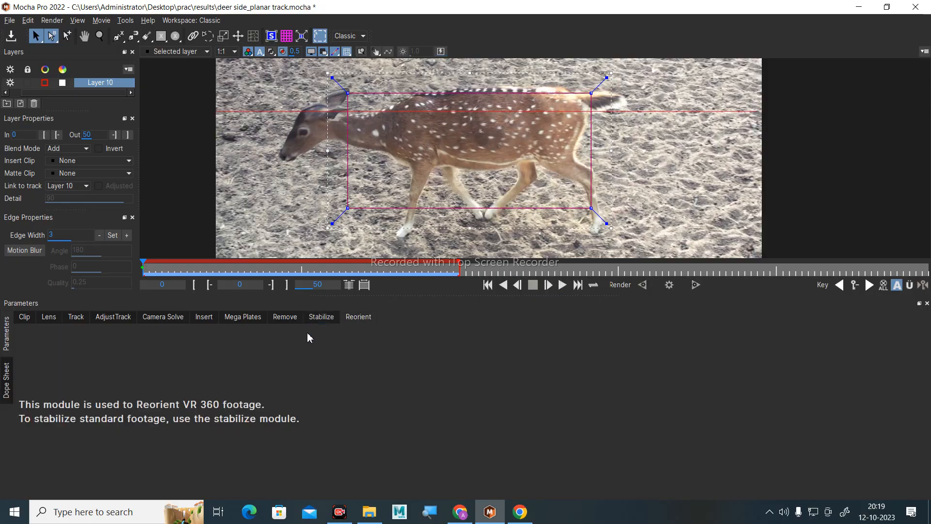
Pull the four corners of Layer 10's spline inward to fit the deer's torso, with the Stabilize module shown.
{"action": "left_click", "coordinate": [323, 318]}
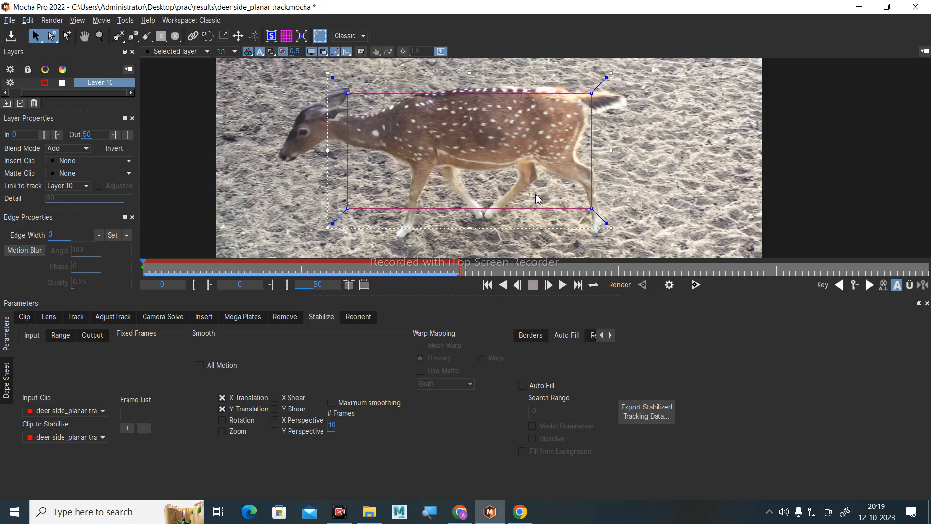
{"action": "left_click_drag", "start_coordinate": [591, 208], "coordinate": [566, 159]}
{"action": "left_click_drag", "start_coordinate": [349, 208], "coordinate": [390, 149]}
{"action": "left_click_drag", "start_coordinate": [349, 95], "coordinate": [393, 112]}
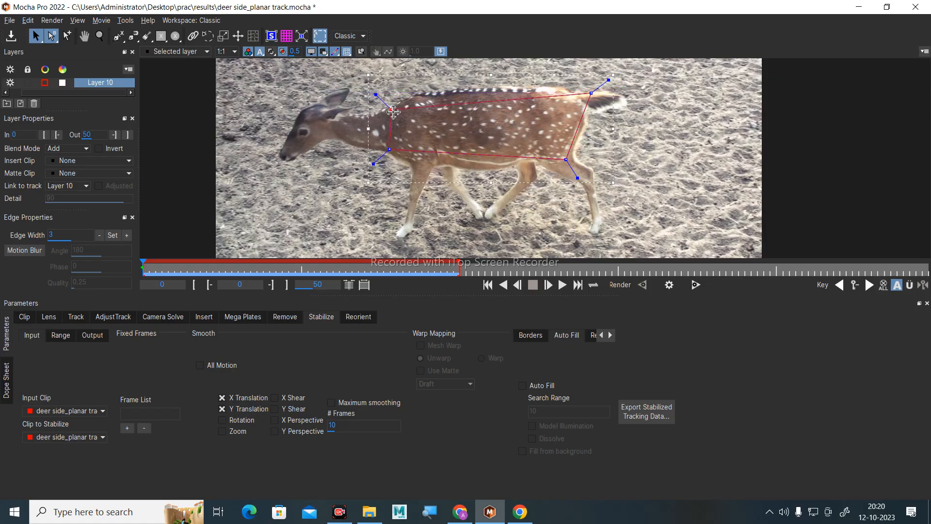
{"action": "left_click_drag", "start_coordinate": [592, 93], "coordinate": [585, 97]}
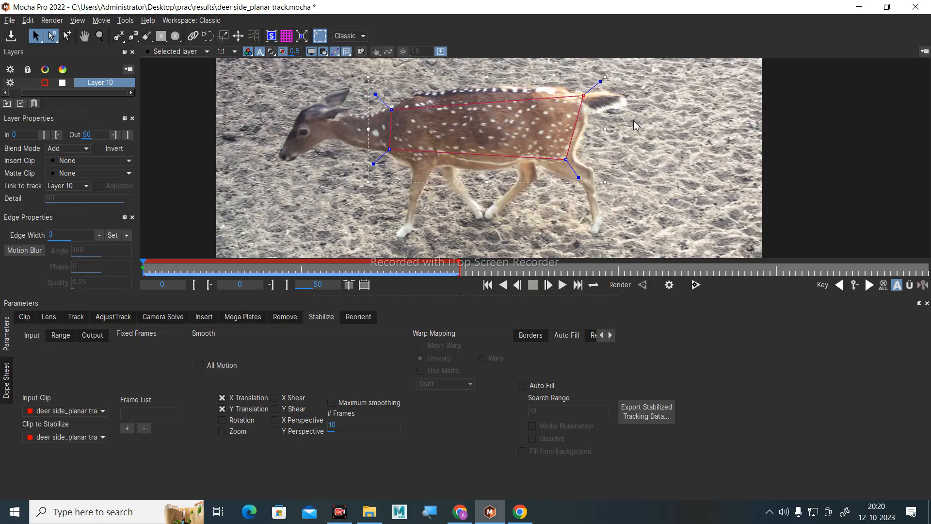
{"action": "left_click_drag", "start_coordinate": [585, 95], "coordinate": [576, 96]}
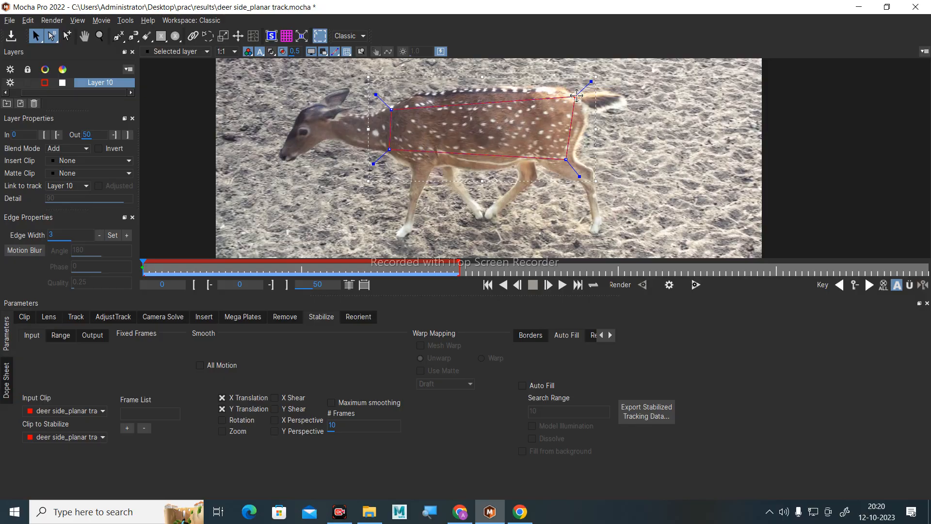
Revisit the Reorient module, try to start a new project and cancel at the save prompt, and view the Clip parameters.
{"action": "left_click", "coordinate": [361, 321]}
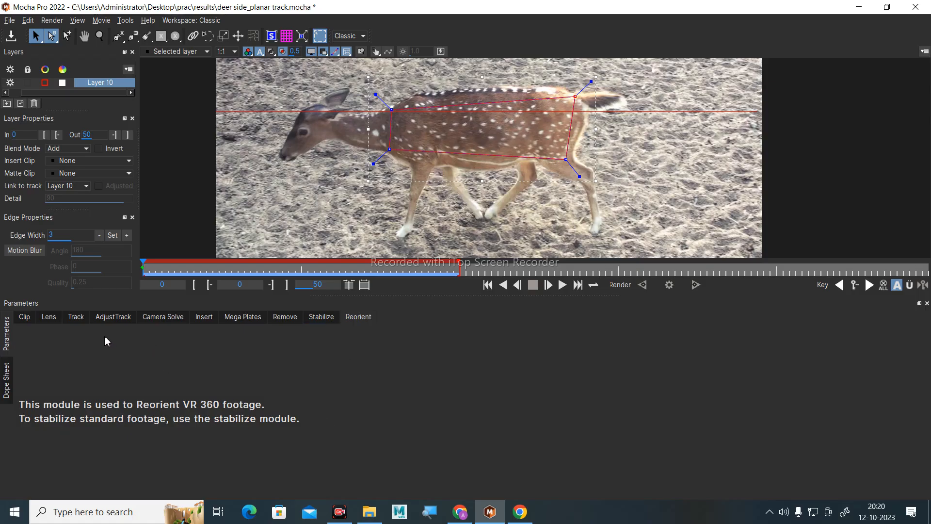
{"action": "left_click", "coordinate": [9, 20]}
{"action": "left_click", "coordinate": [56, 34]}
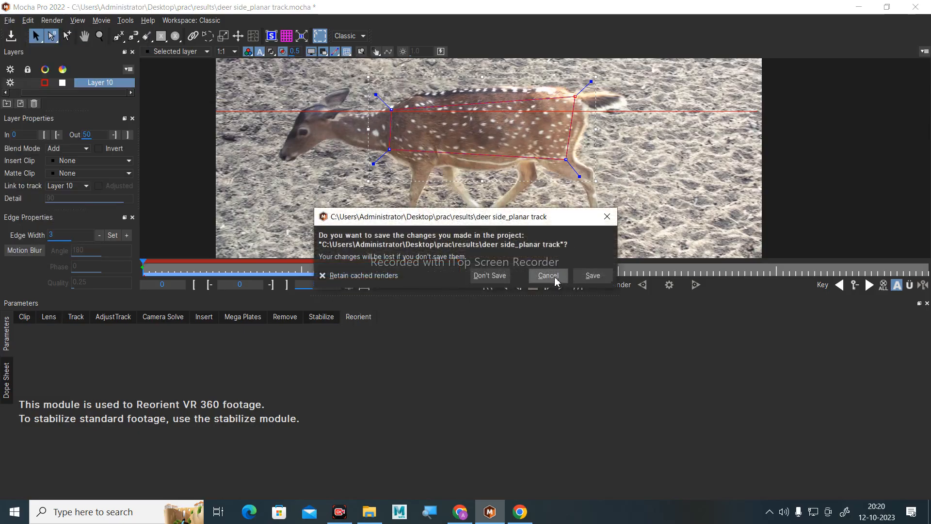
{"action": "left_click", "coordinate": [606, 216]}
{"action": "left_click", "coordinate": [34, 322]}
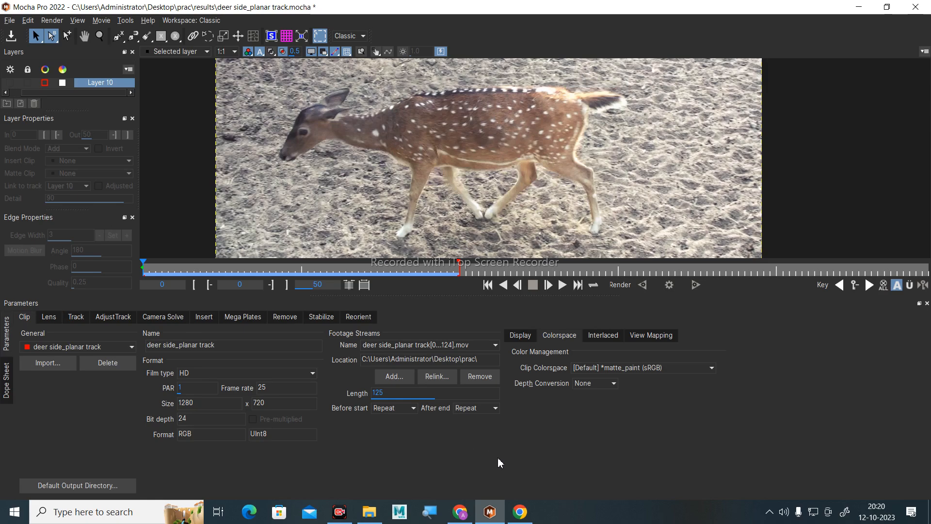
Launch a second instance of Boris FX Mocha Pro 2022 through the Windows search and refresh the desktop.
{"action": "left_click", "coordinate": [490, 512]}
{"action": "left_click", "coordinate": [491, 518]}
{"action": "left_click", "coordinate": [490, 514]}
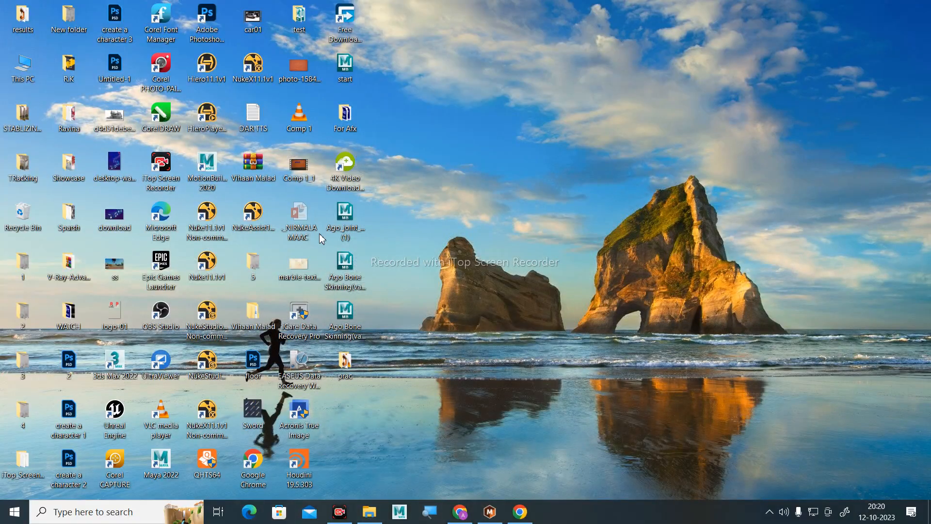
{"action": "key", "text": "super"}
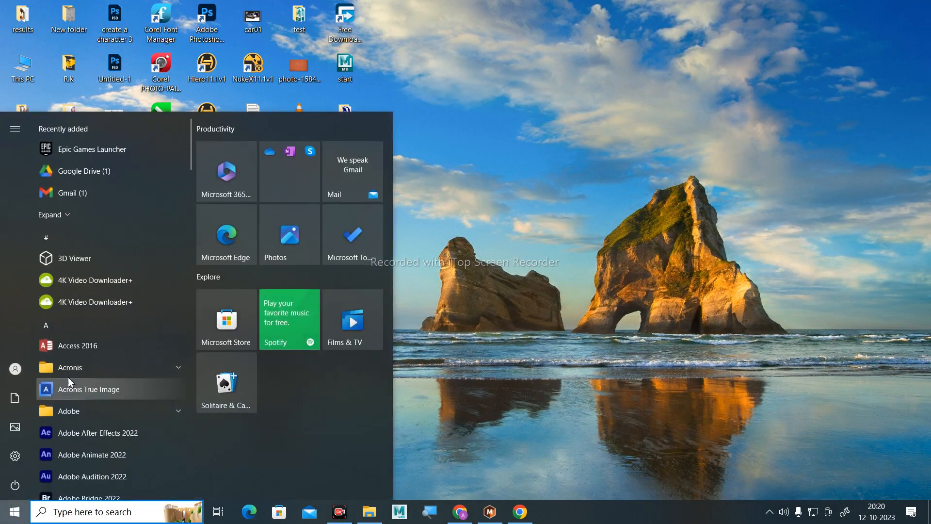
{"action": "type", "text": "M"}
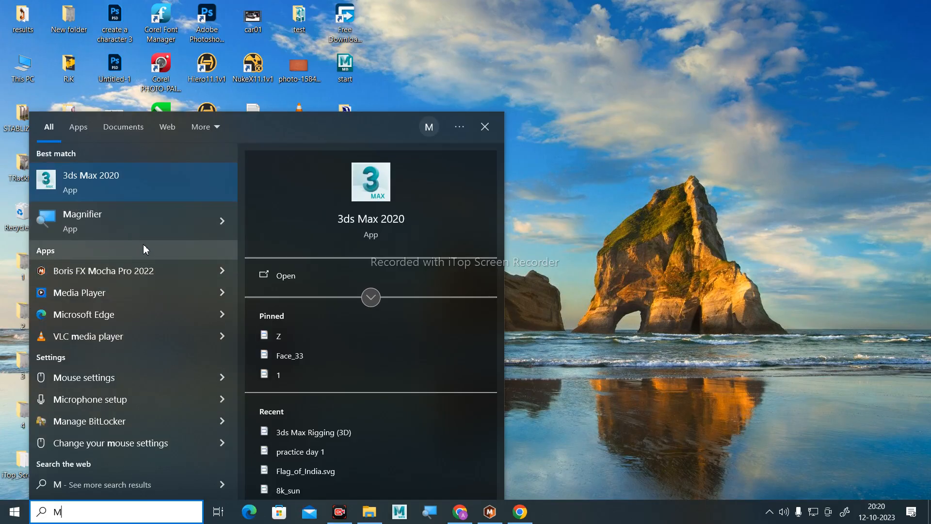
{"action": "left_click", "coordinate": [135, 269]}
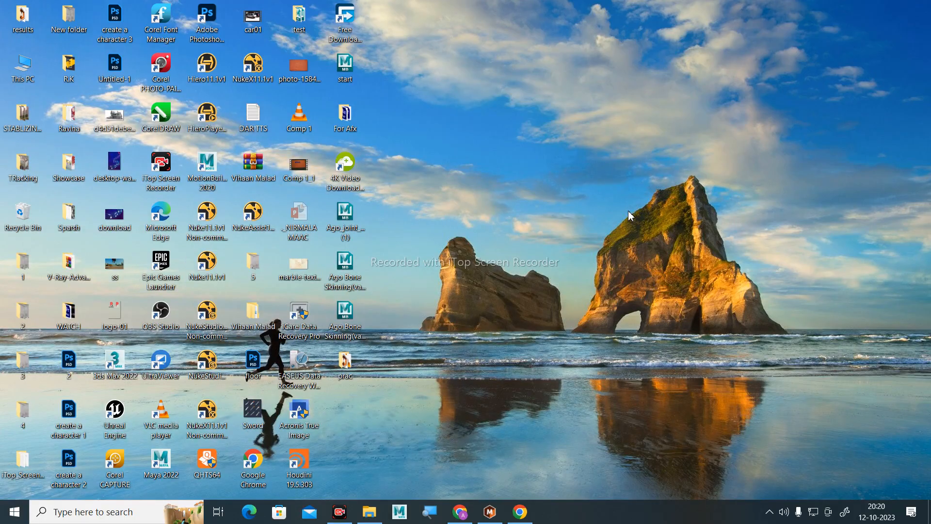
{"action": "right_click", "coordinate": [569, 154]}
{"action": "left_click", "coordinate": [604, 192]}
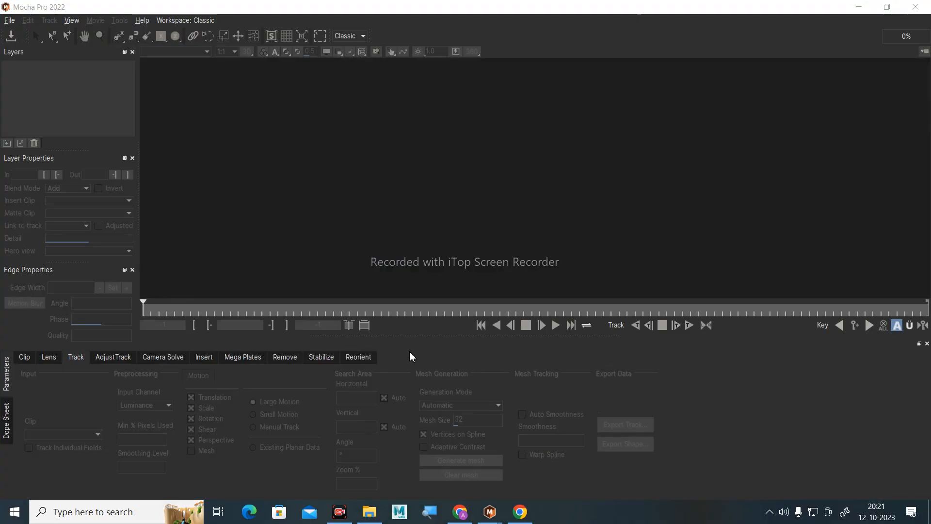
View the New Project dialog's clip import options in the empty instance and cancel it.
{"action": "left_click", "coordinate": [9, 20]}
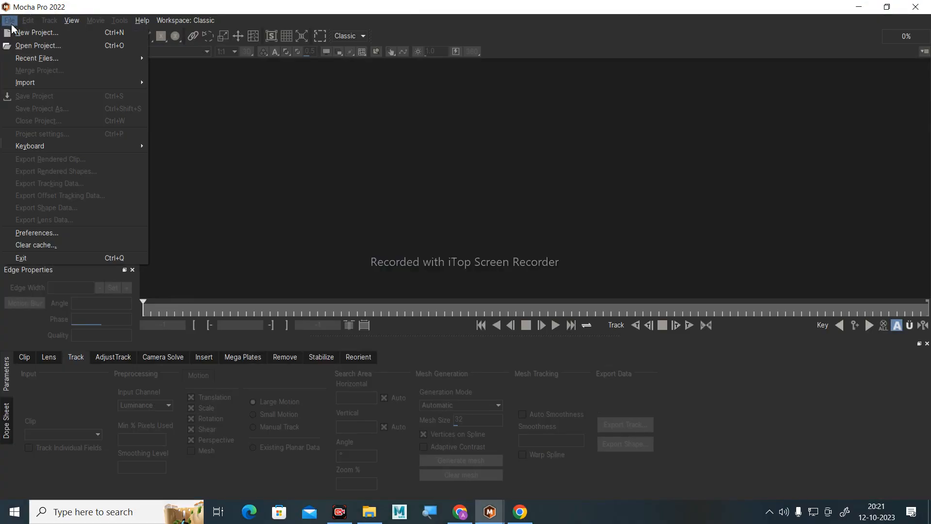
{"action": "left_click", "coordinate": [99, 36]}
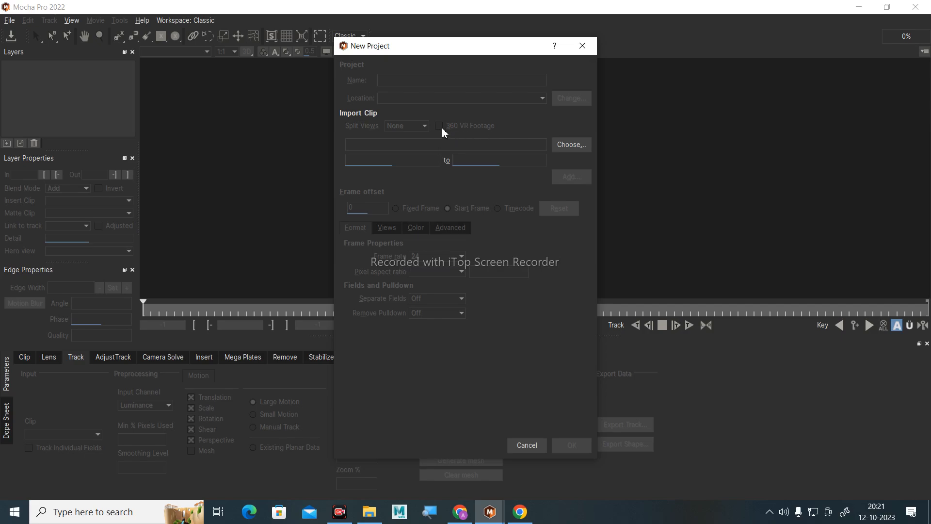
{"action": "left_click", "coordinate": [542, 446]}
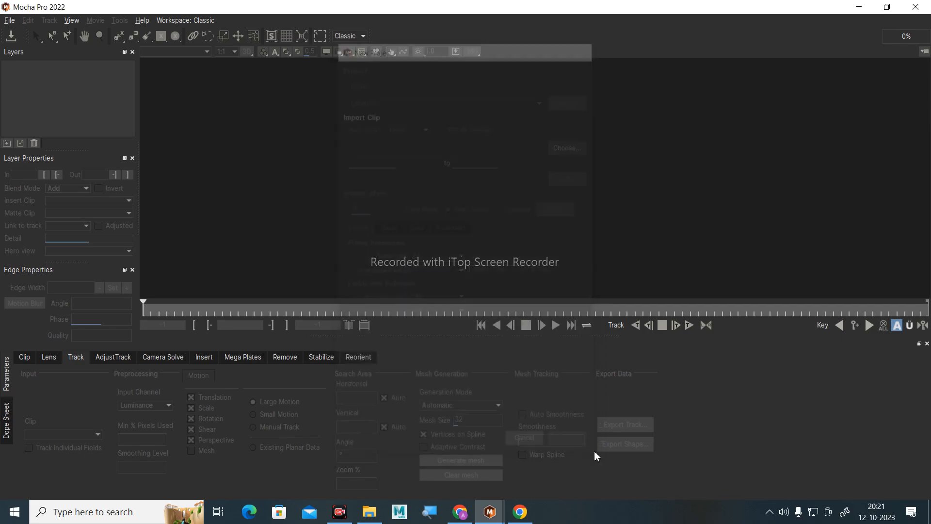
Return to the window with the deer side_planar track project and compare its Reorient and Stabilize modules.
{"action": "left_click", "coordinate": [859, 7]}
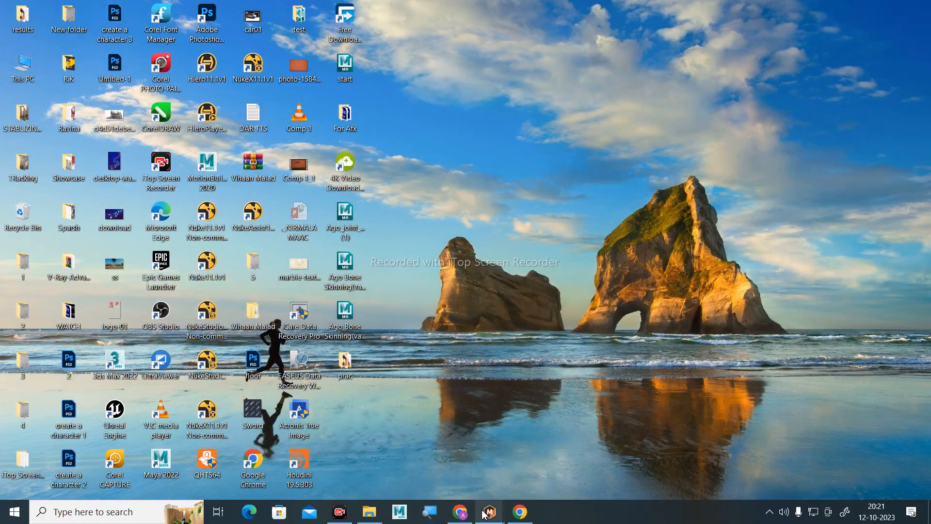
{"action": "mouse_move", "coordinate": [487, 514]}
{"action": "left_click", "coordinate": [557, 461]}
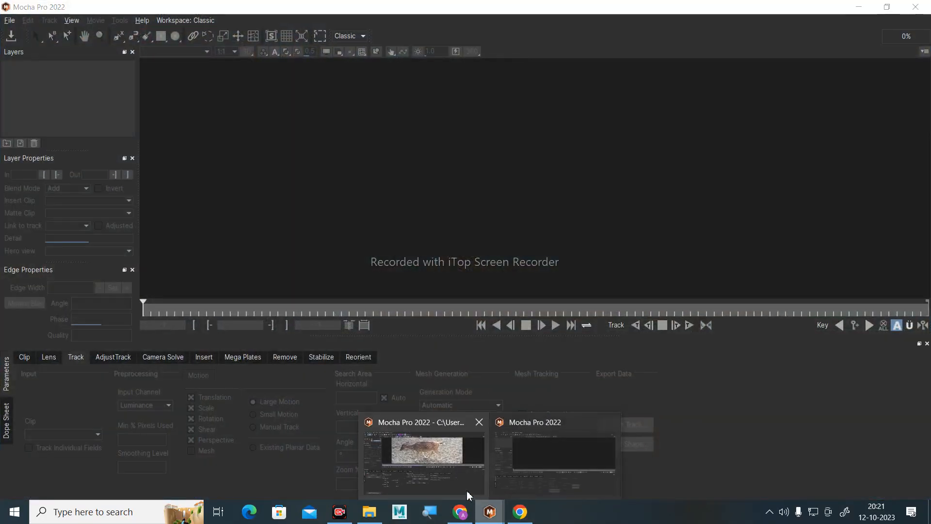
{"action": "left_click", "coordinate": [467, 492]}
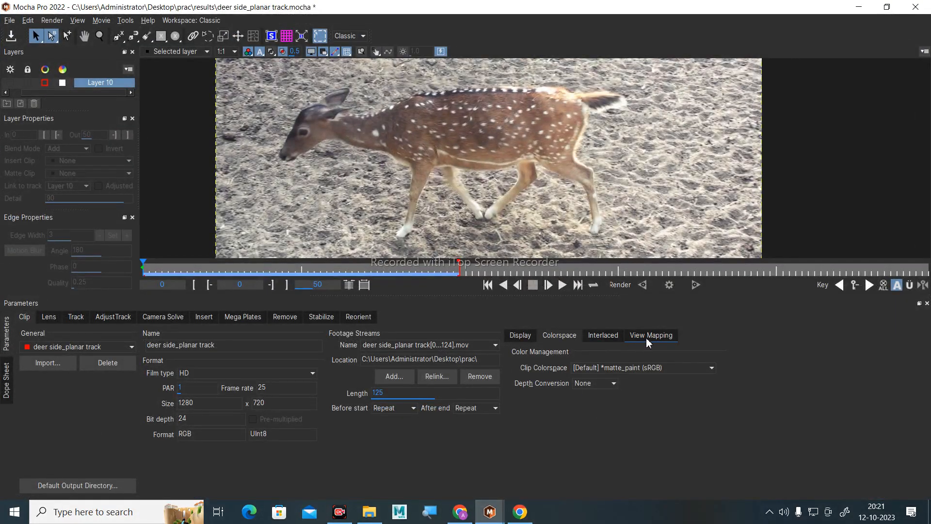
{"action": "left_click", "coordinate": [361, 317]}
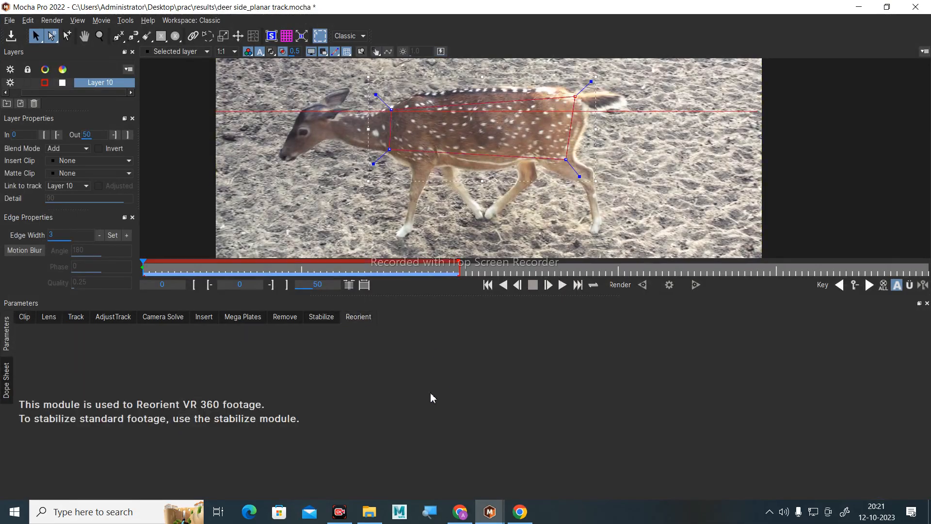
{"action": "left_click", "coordinate": [333, 317]}
{"action": "left_click", "coordinate": [355, 317]}
{"action": "left_click", "coordinate": [321, 317]}
Display the Dope Sheet and shorten the timeline's range to an Out frame of 37.
{"action": "left_click", "coordinate": [5, 388]}
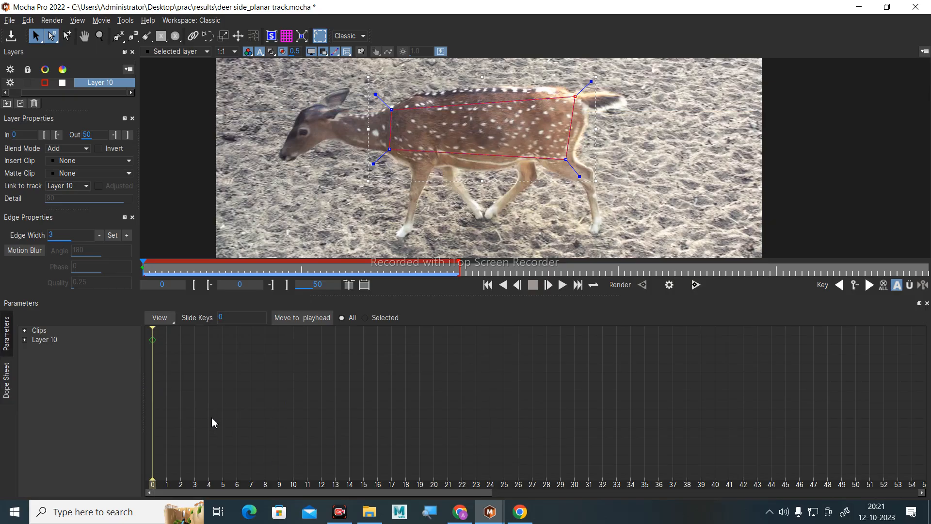
{"action": "left_click_drag", "start_coordinate": [166, 418], "coordinate": [205, 408]}
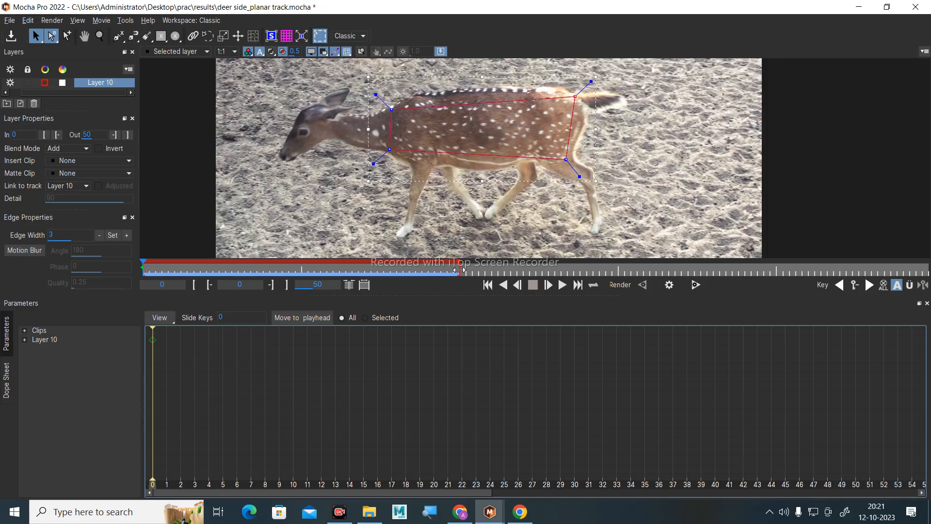
{"action": "left_click_drag", "start_coordinate": [453, 268], "coordinate": [373, 321]}
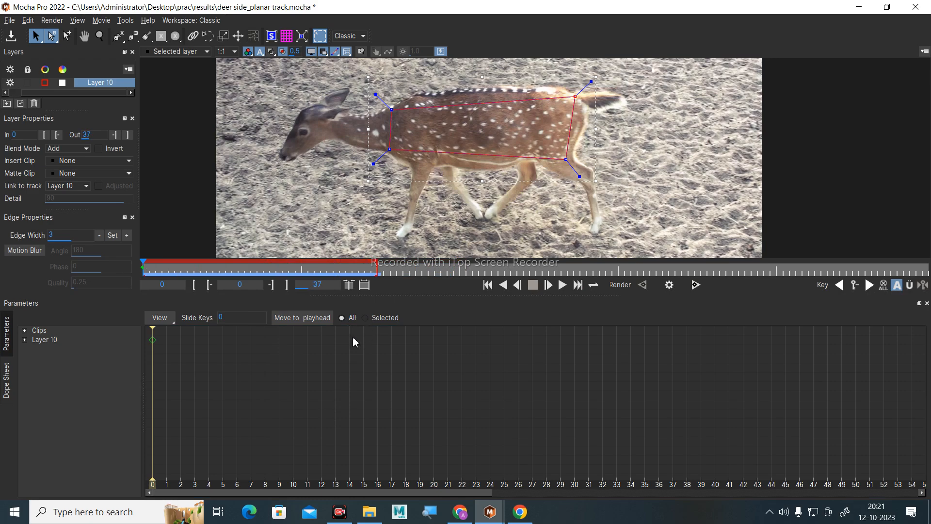
Switch to Google Meet to check the in-call messages, and return to the deer project in Mocha Pro.
{"action": "left_click", "coordinate": [916, 7]}
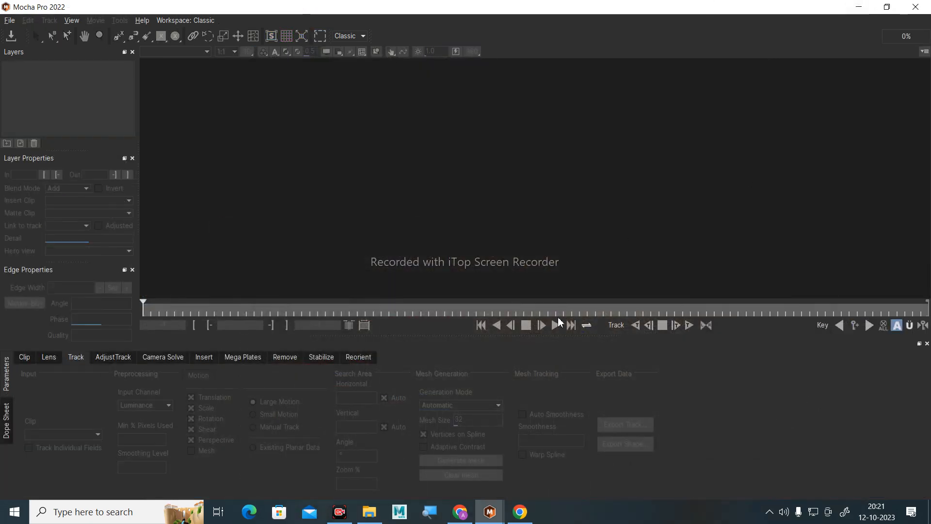
{"action": "left_click", "coordinate": [859, 7]}
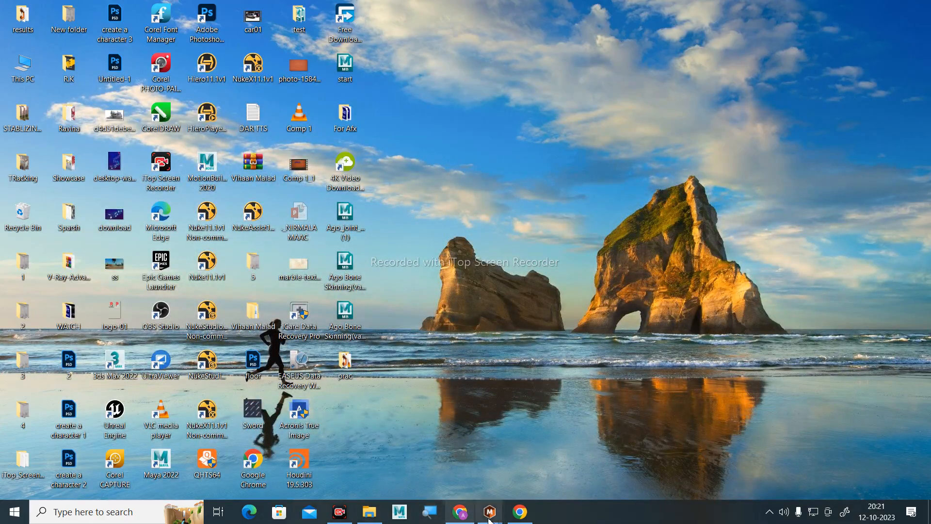
{"action": "left_click", "coordinate": [459, 511]}
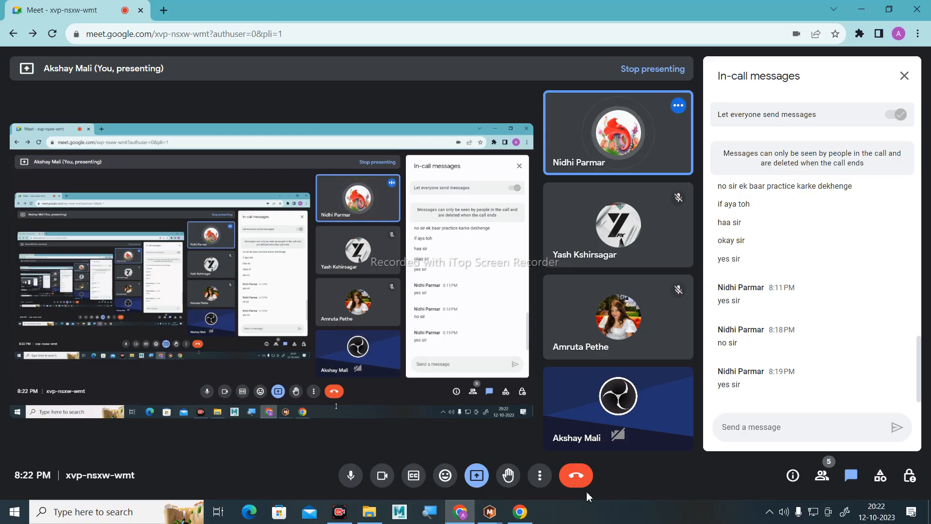
{"action": "left_click", "coordinate": [862, 9]}
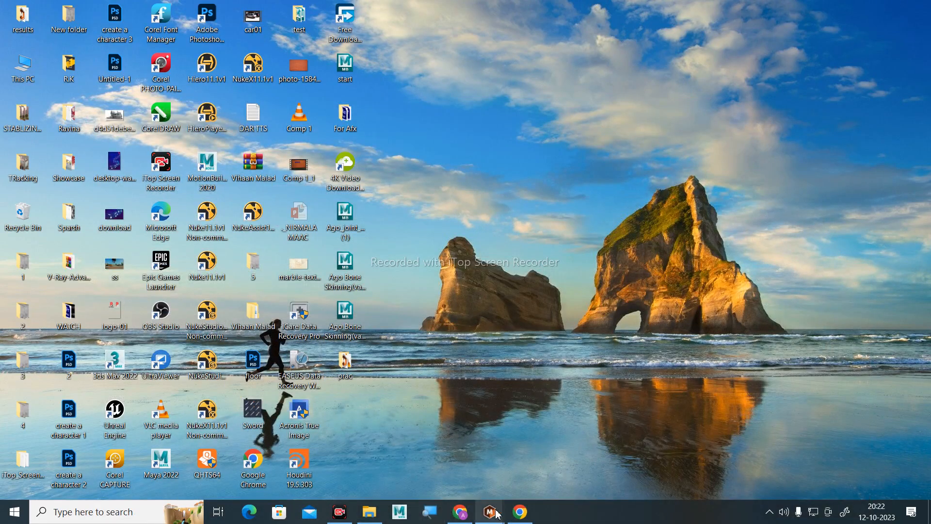
{"action": "mouse_move", "coordinate": [490, 512]}
{"action": "left_click", "coordinate": [443, 467]}
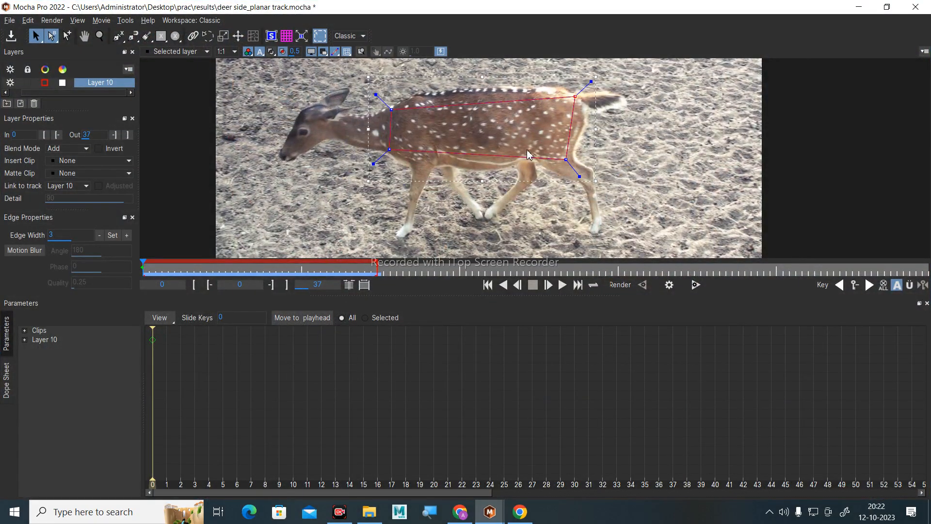
Delete Layer 10 and enlarge the viewer by lowering the divider above the Dope Sheet.
{"action": "left_click", "coordinate": [121, 87]}
{"action": "key", "text": "Delete"}
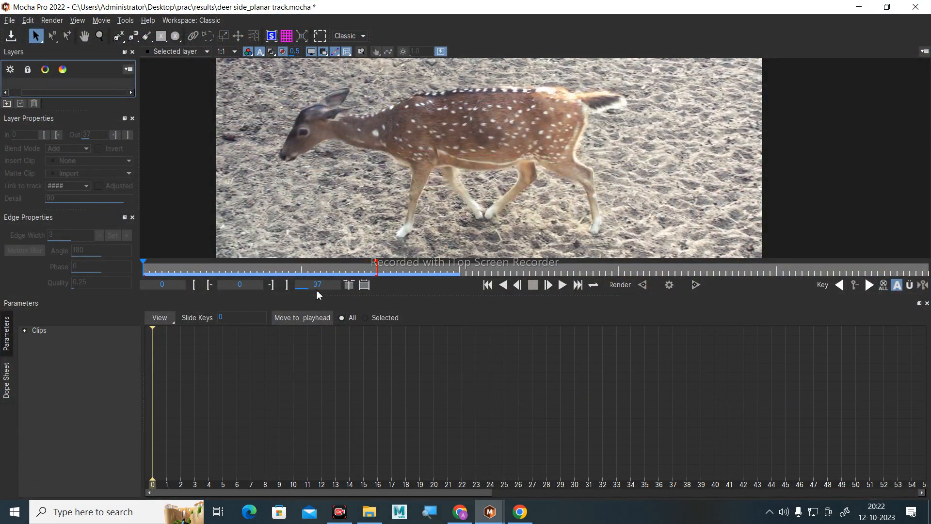
{"action": "left_click_drag", "start_coordinate": [319, 294], "coordinate": [321, 489]}
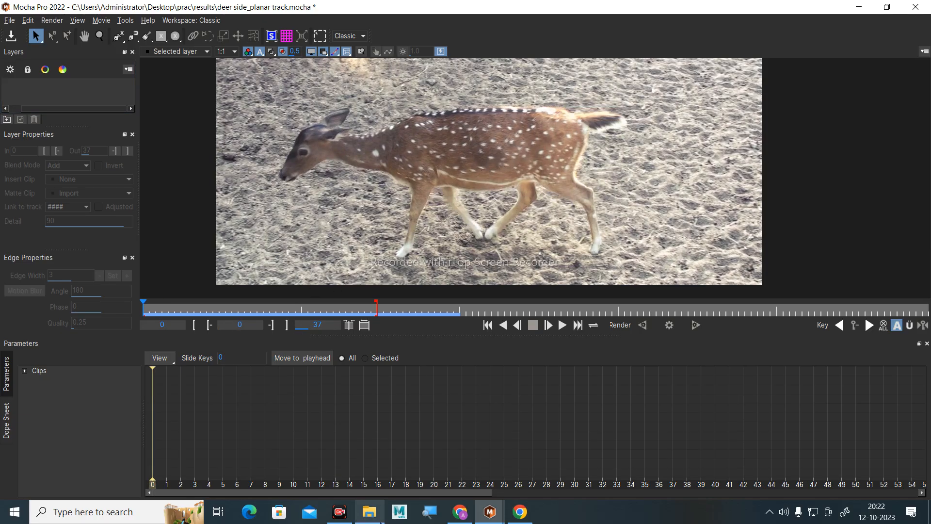
Browse the Downloads folder in File Explorer for footage, and close it to return to Mocha Pro.
{"action": "left_click", "coordinate": [370, 512]}
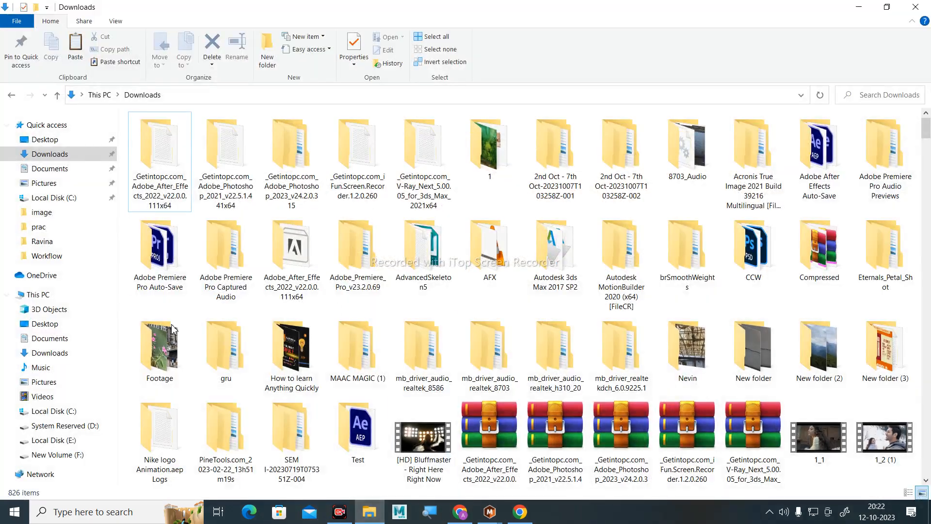
{"action": "scroll", "coordinate": [228, 349], "scroll_direction": "down", "scroll_amount": 3}
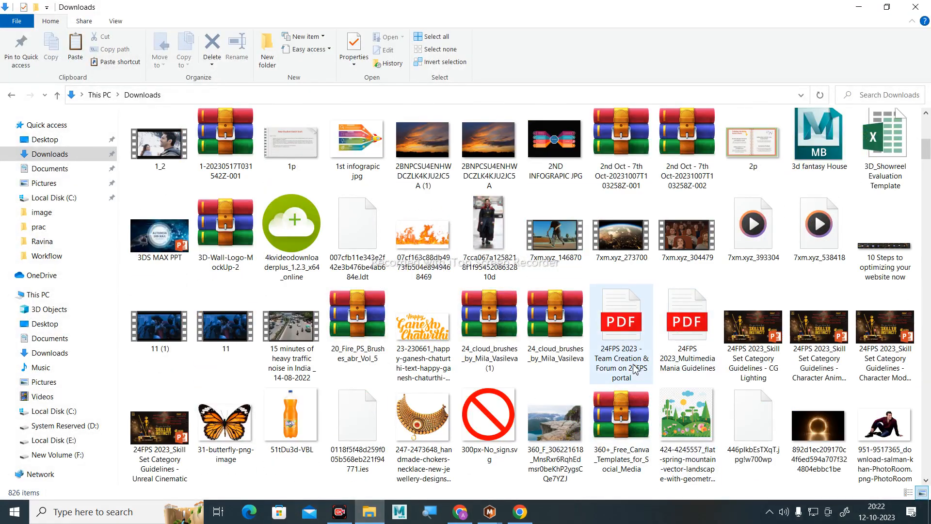
{"action": "scroll", "coordinate": [635, 369], "scroll_direction": "up", "scroll_amount": 3}
{"action": "left_click", "coordinate": [916, 7]}
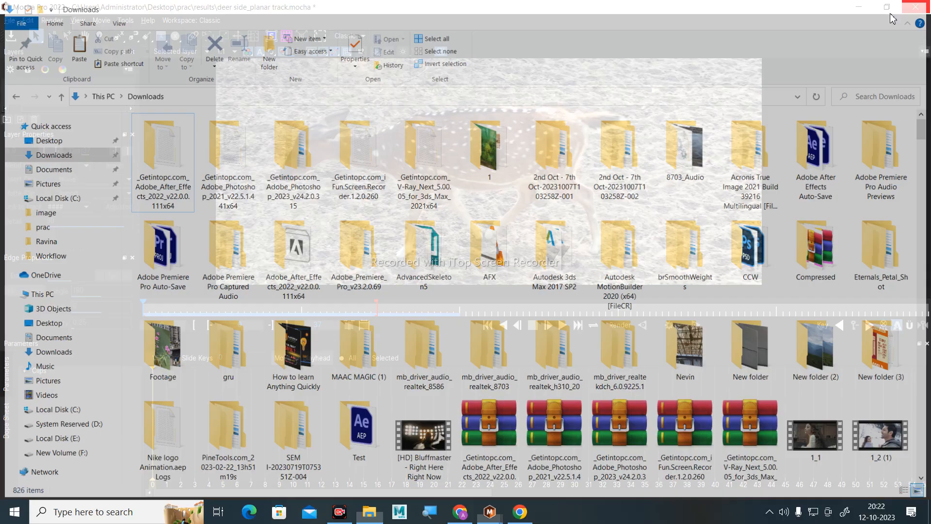
Start a new project, discarding the unsaved changes to the deer project.
{"action": "left_click", "coordinate": [9, 19]}
{"action": "left_click", "coordinate": [63, 36]}
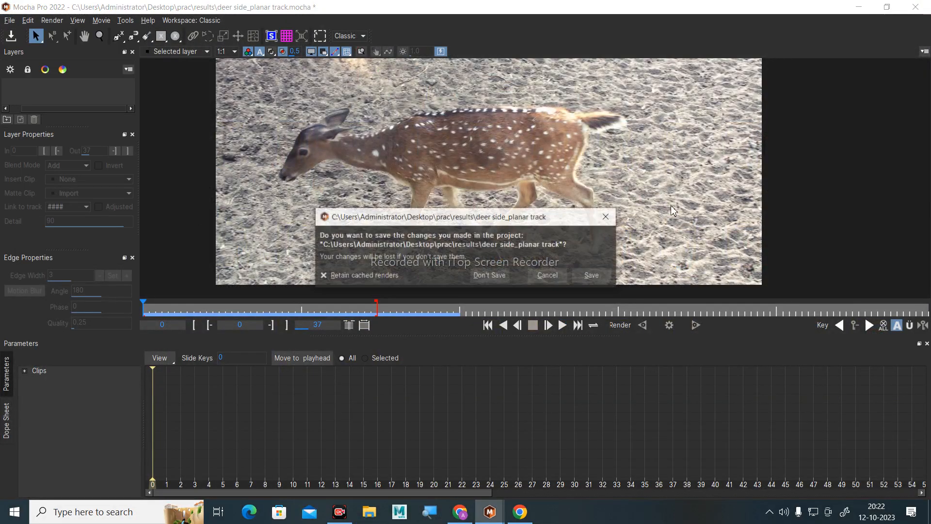
{"action": "left_click", "coordinate": [490, 276]}
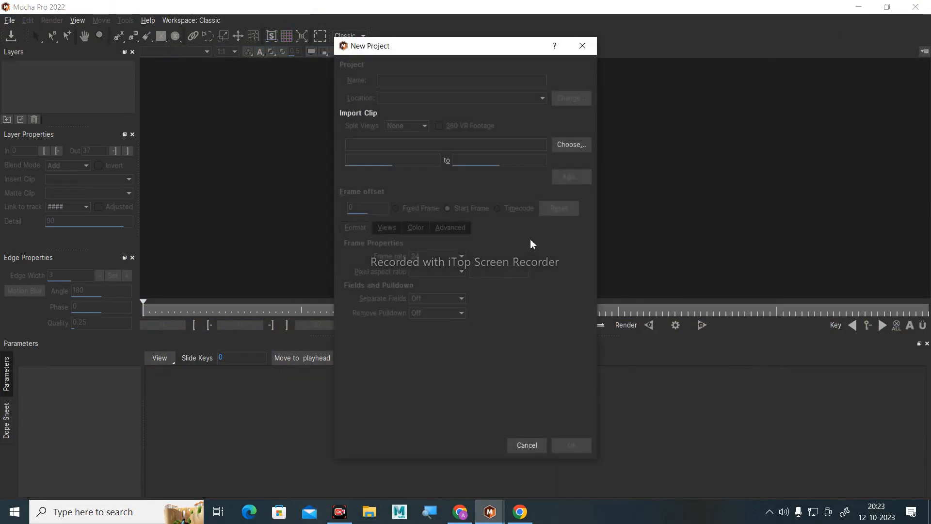
Import the track footage image sequence from the desktop's TRacking folder and create the project with its default settings.
{"action": "left_click", "coordinate": [572, 144]}
{"action": "left_click", "coordinate": [383, 158]}
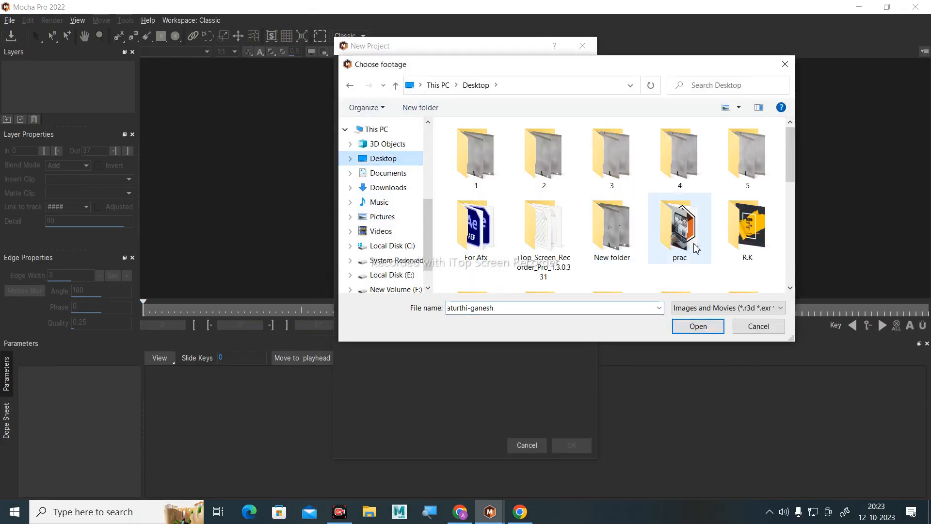
{"action": "scroll", "coordinate": [696, 248], "scroll_direction": "down", "scroll_amount": 3}
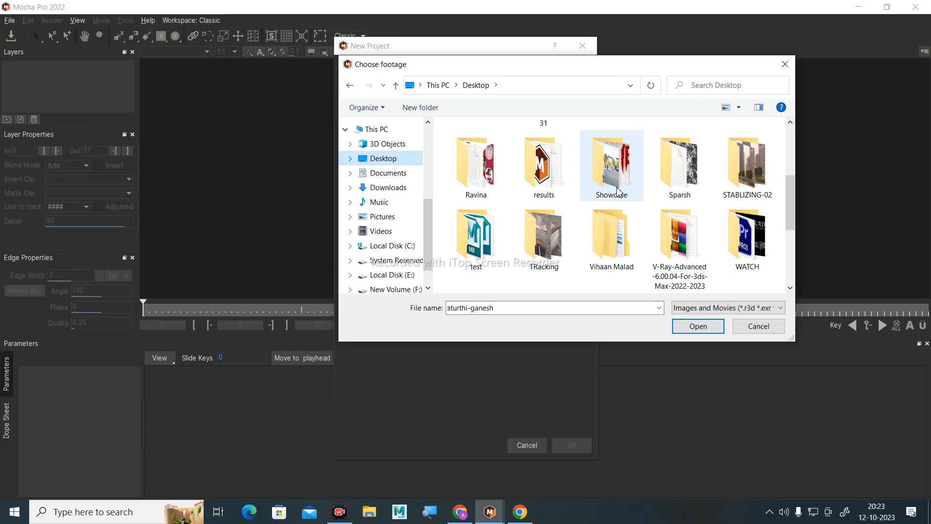
{"action": "double_click", "coordinate": [573, 254]}
{"action": "scroll", "coordinate": [576, 192], "scroll_direction": "down", "scroll_amount": 2}
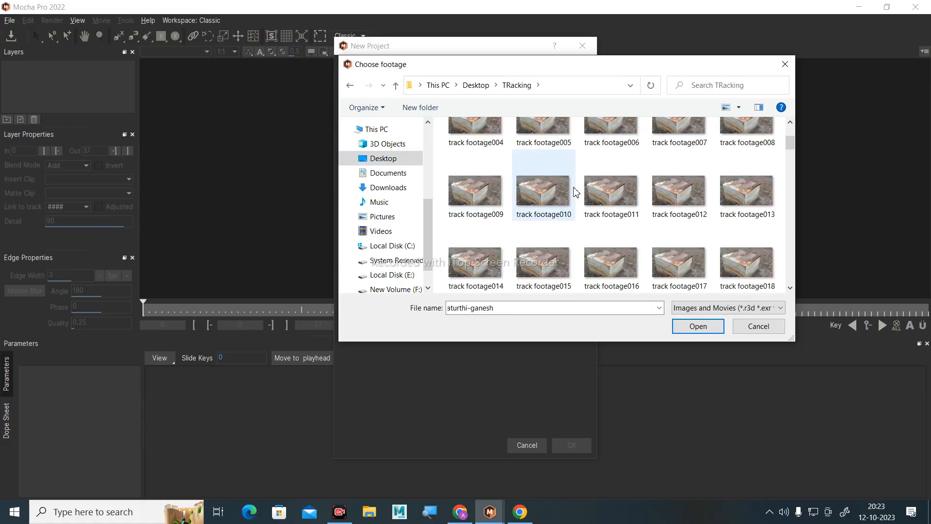
{"action": "scroll", "coordinate": [576, 192], "scroll_direction": "up", "scroll_amount": 2}
{"action": "left_click", "coordinate": [543, 155]}
{"action": "left_click", "coordinate": [695, 327]}
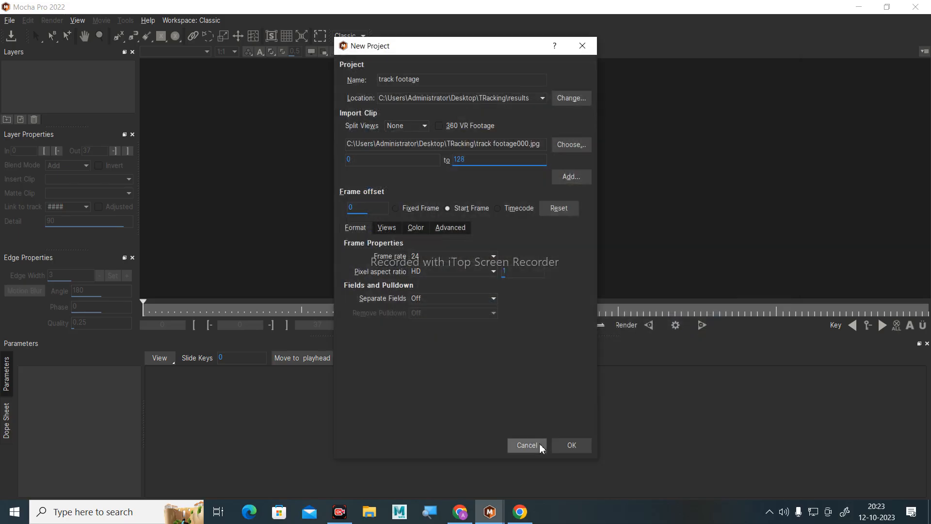
{"action": "left_click", "coordinate": [586, 446]}
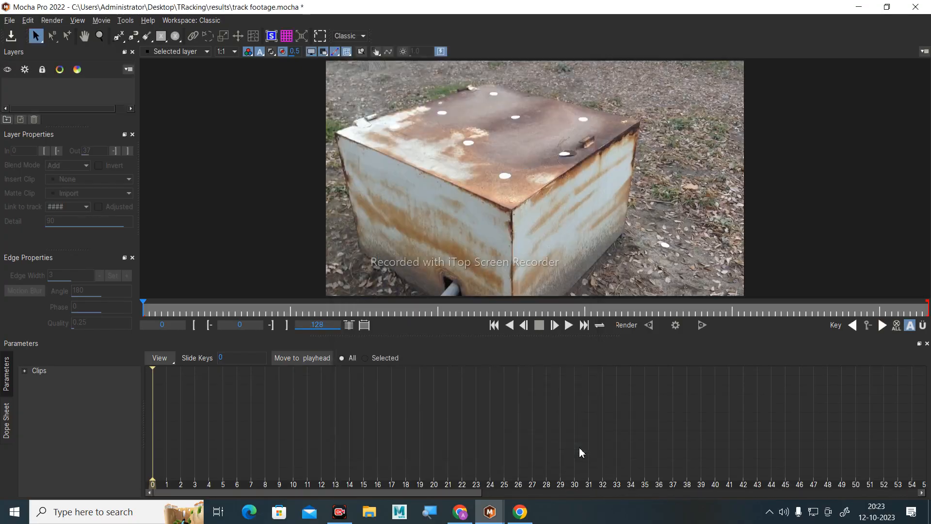
Play through the box footage, set the timeline's Out frame to 50, and return to the first frame.
{"action": "left_click", "coordinate": [569, 326]}
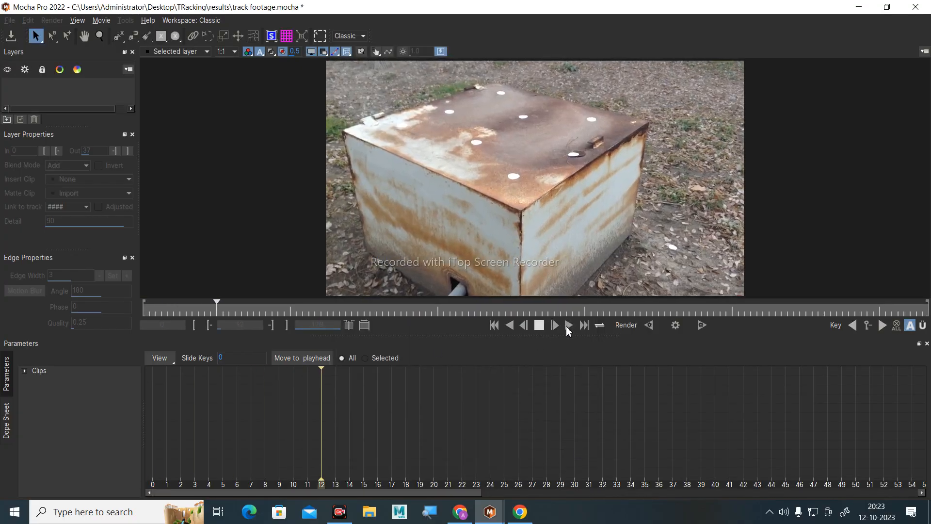
{"action": "left_click", "coordinate": [540, 325]}
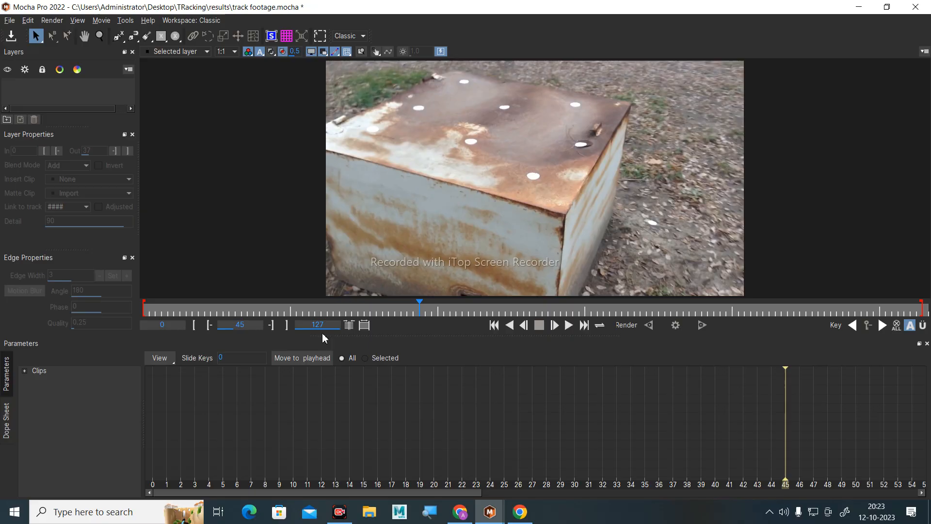
{"action": "scroll", "coordinate": [324, 325], "scroll_direction": "down", "scroll_amount": 1}
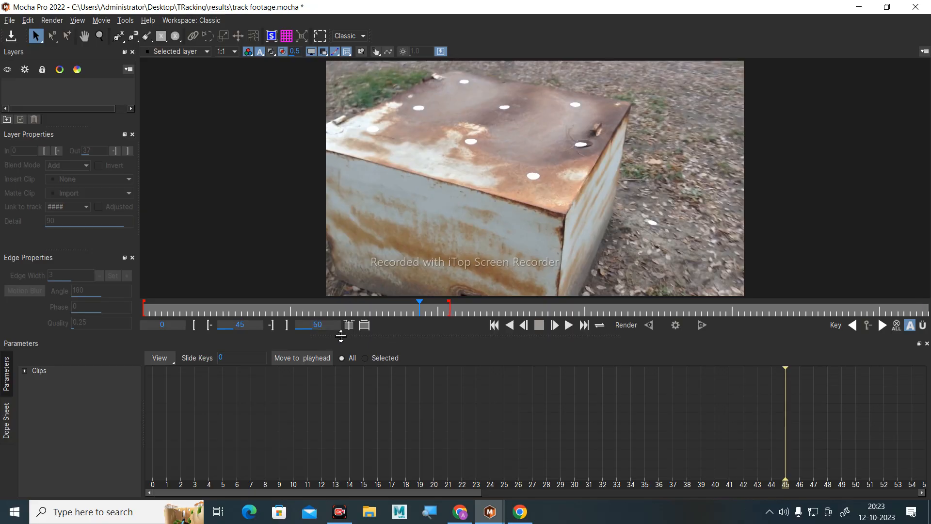
{"action": "left_click", "coordinate": [495, 325]}
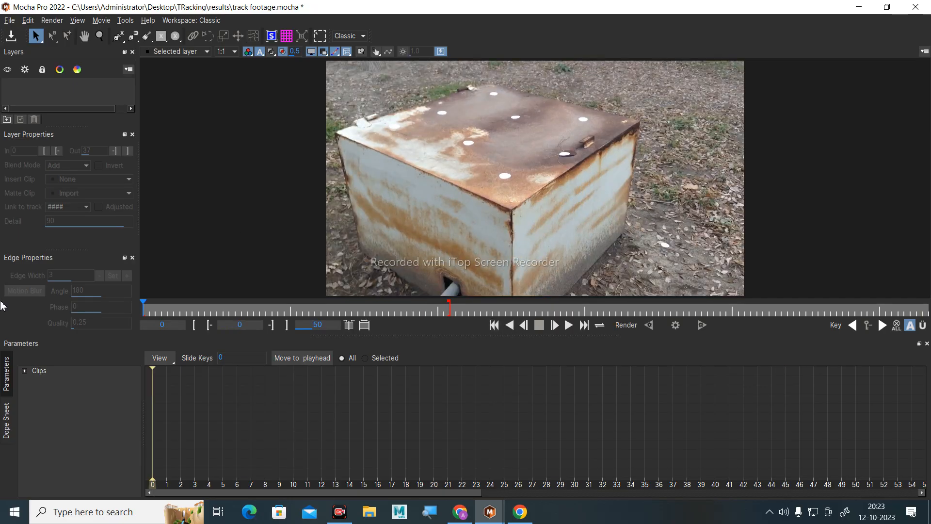
Draw a rectangular X-Spline layer over the box and fit its points to the four corners of the box's top.
{"action": "left_click", "coordinate": [6, 373]}
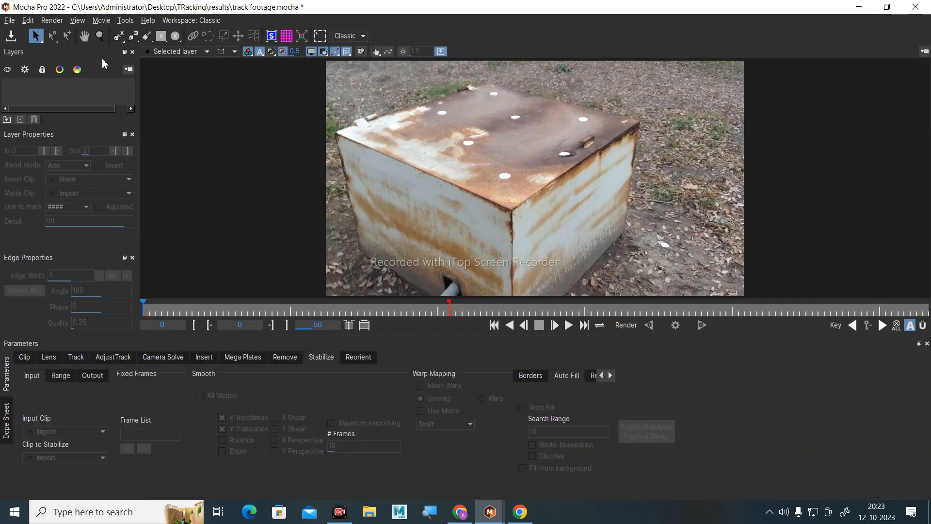
{"action": "left_click", "coordinate": [162, 36]}
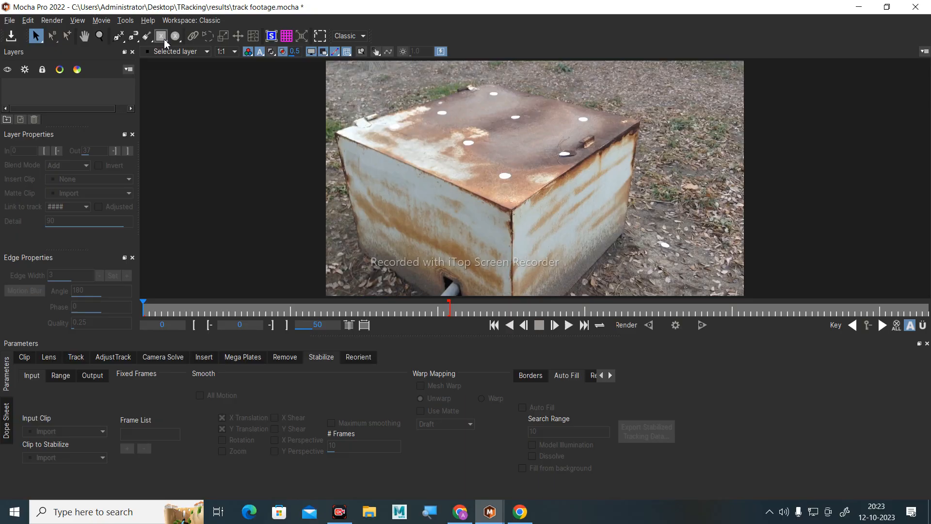
{"action": "left_click_drag", "start_coordinate": [348, 89], "coordinate": [608, 212]}
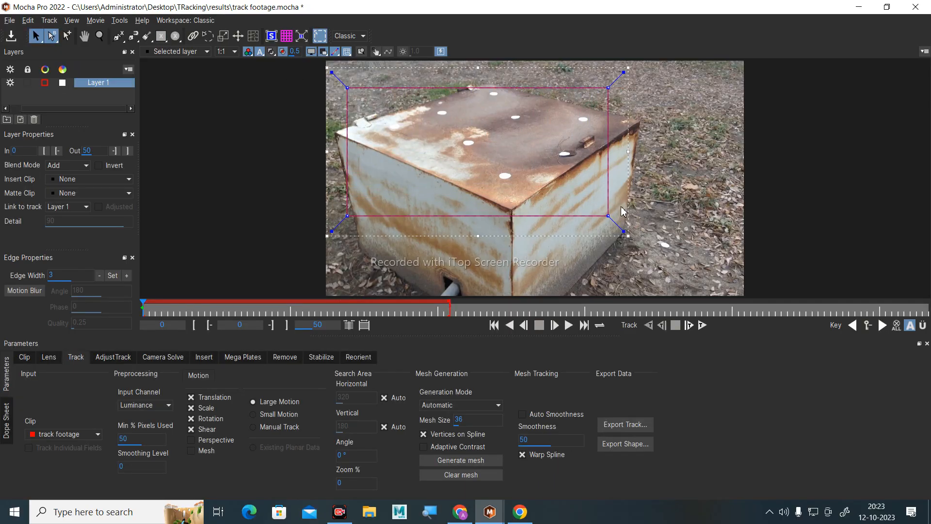
{"action": "left_click_drag", "start_coordinate": [351, 214], "coordinate": [339, 135]}
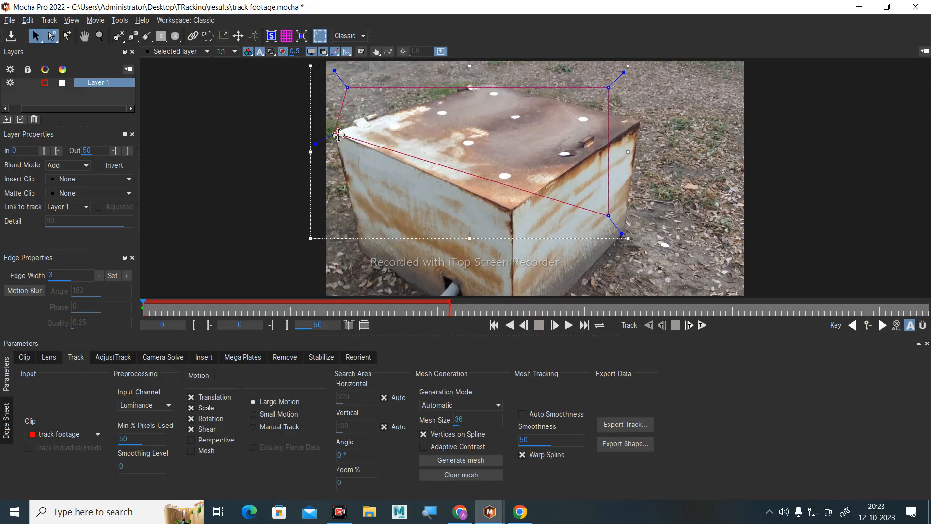
{"action": "left_click_drag", "start_coordinate": [349, 86], "coordinate": [483, 85]}
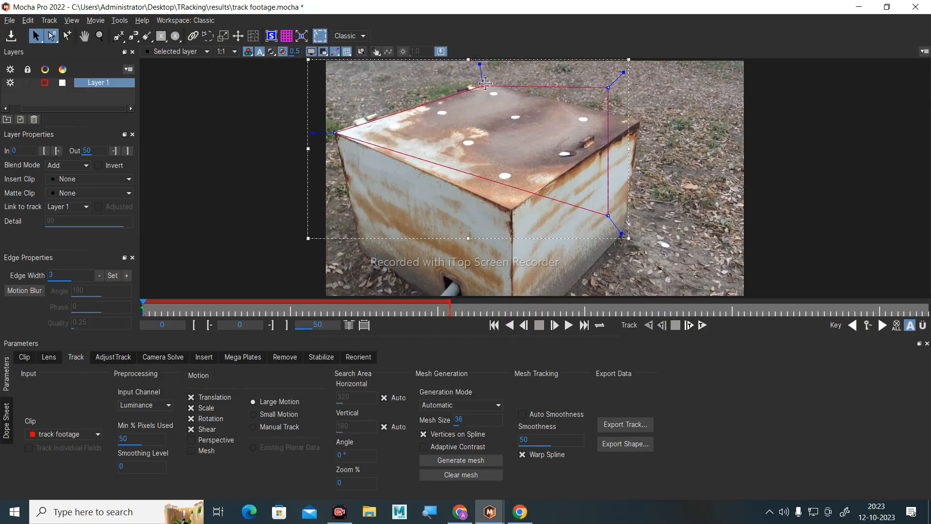
{"action": "left_click_drag", "start_coordinate": [607, 88], "coordinate": [642, 121]}
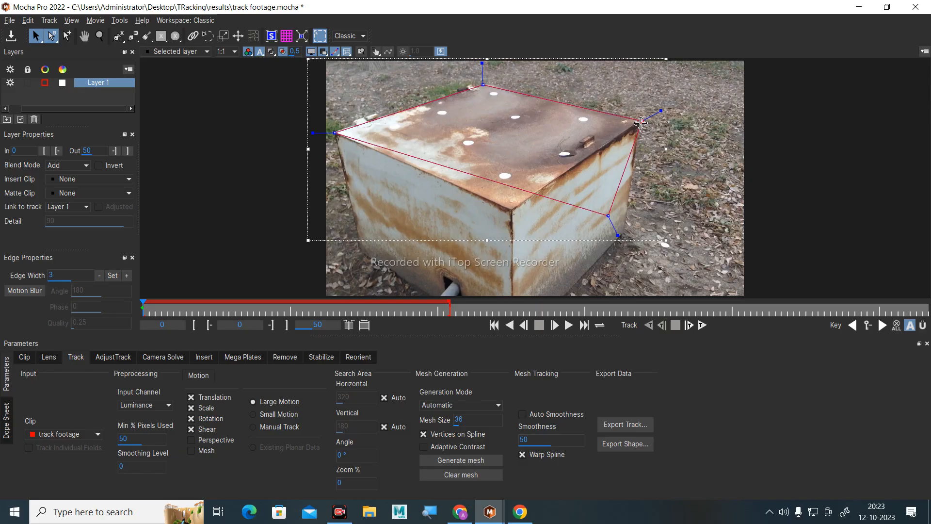
{"action": "left_click_drag", "start_coordinate": [607, 216], "coordinate": [512, 211]}
At frame 2, realign the spline's points with the box top and round its corners.
{"action": "key", "text": "t"}
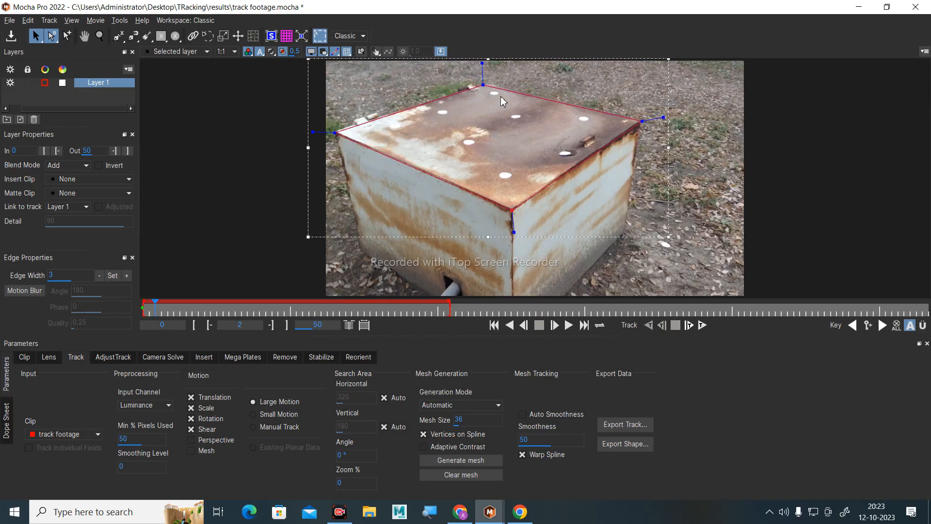
{"action": "left_click_drag", "start_coordinate": [484, 86], "coordinate": [489, 84]}
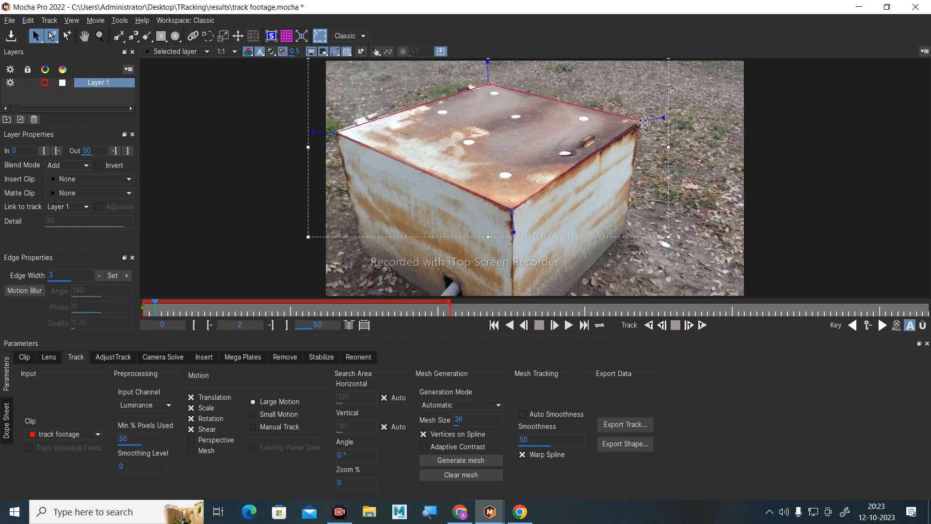
{"action": "left_click_drag", "start_coordinate": [335, 132], "coordinate": [334, 130]}
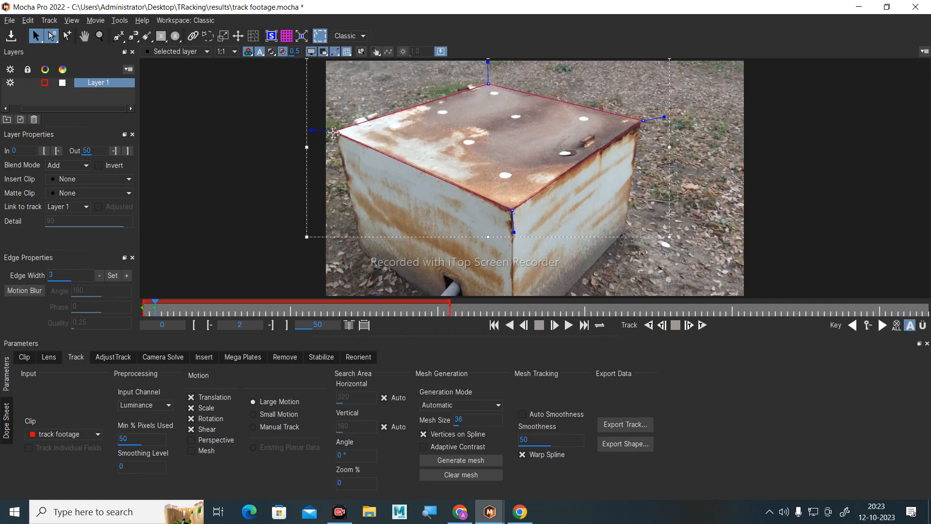
{"action": "left_click_drag", "start_coordinate": [511, 212], "coordinate": [509, 212]}
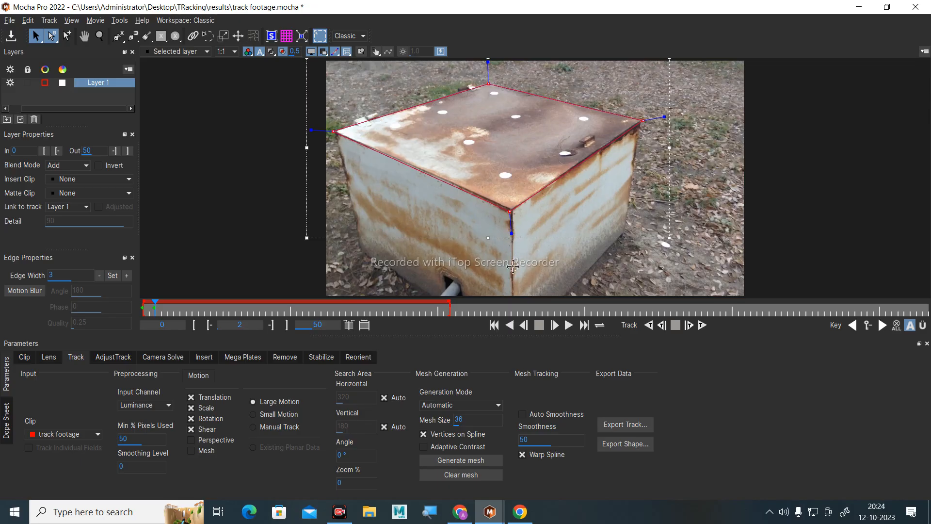
{"action": "mouse_move", "coordinate": [661, 121]}
{"action": "left_mouse_down"}
{"action": "mouse_move", "coordinate": [641, 125]}
{"action": "mouse_move", "coordinate": [660, 128]}
{"action": "left_mouse_up"}
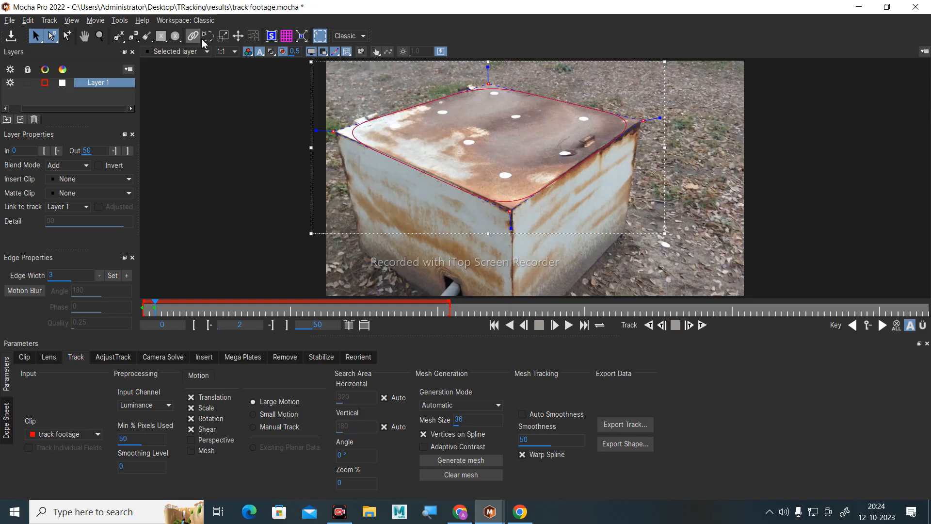
Scale up the rounded spline so it surrounds the whole top of the box.
{"action": "left_click", "coordinate": [226, 38]}
{"action": "left_click_drag", "start_coordinate": [574, 153], "coordinate": [645, 142]}
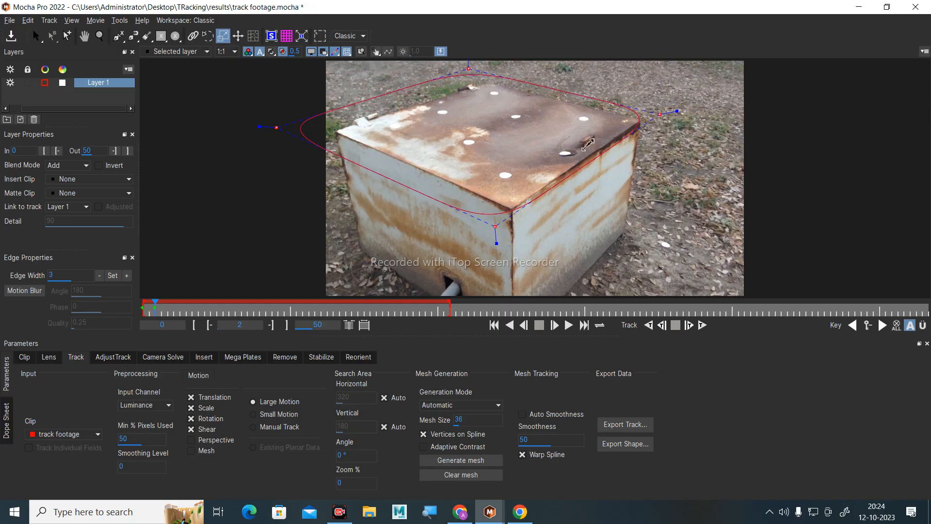
{"action": "left_click_drag", "start_coordinate": [586, 145], "coordinate": [464, 139]}
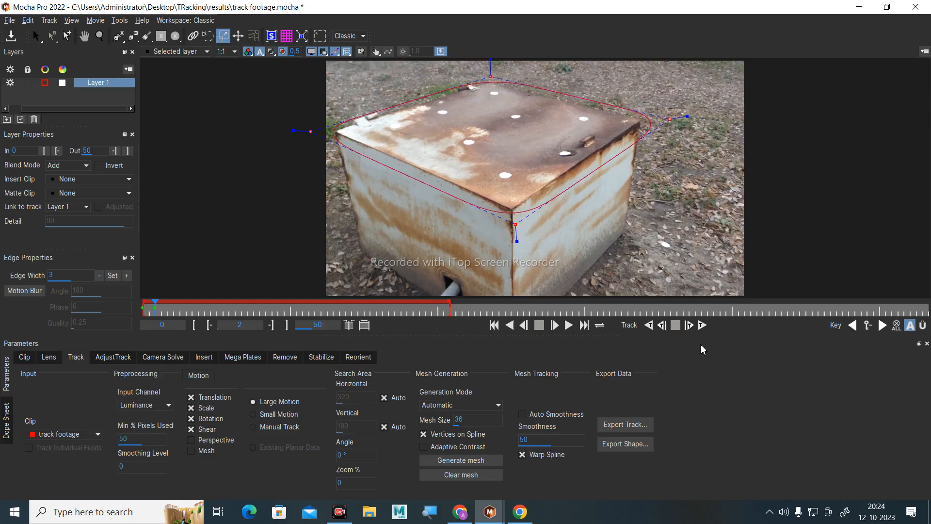
Enable Perspective motion for Layer 1 and track it forward from frame 2 to frame 50.
{"action": "left_click", "coordinate": [99, 93]}
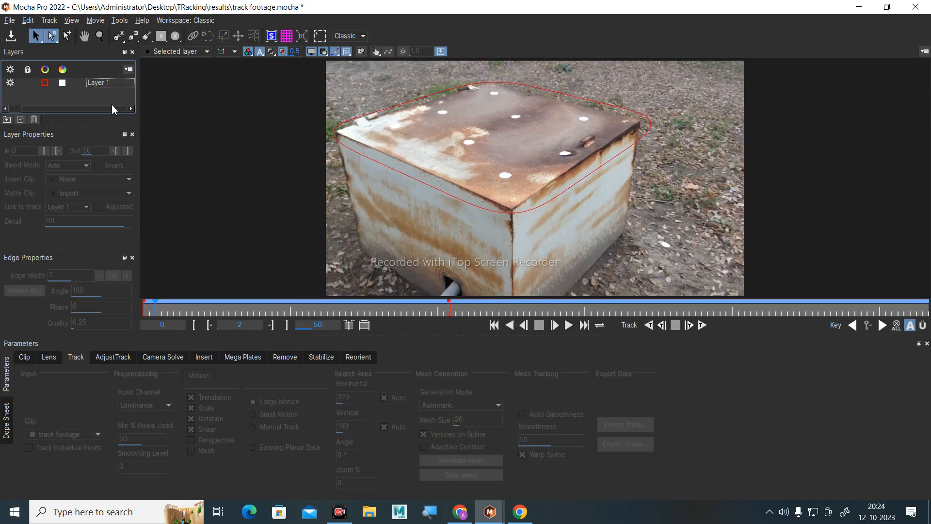
{"action": "left_click", "coordinate": [107, 85]}
{"action": "left_click", "coordinate": [192, 441]}
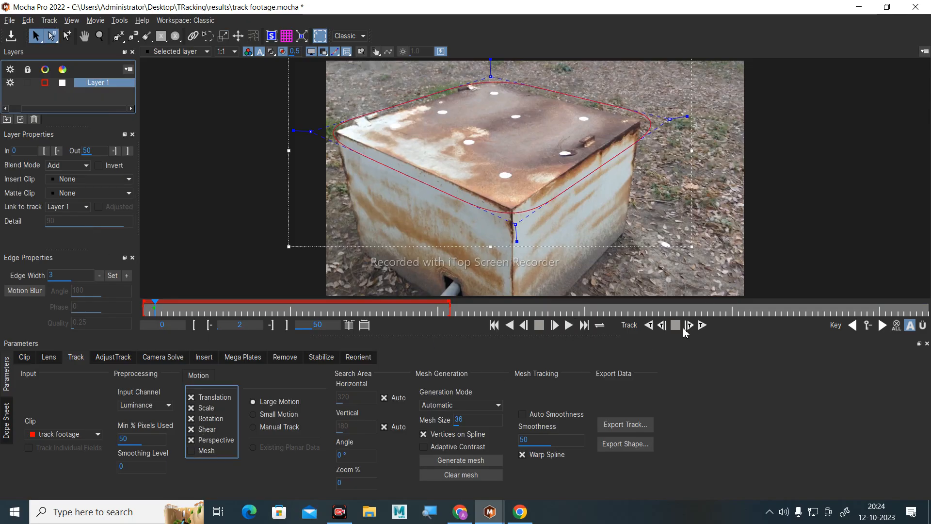
{"action": "left_click", "coordinate": [703, 325]}
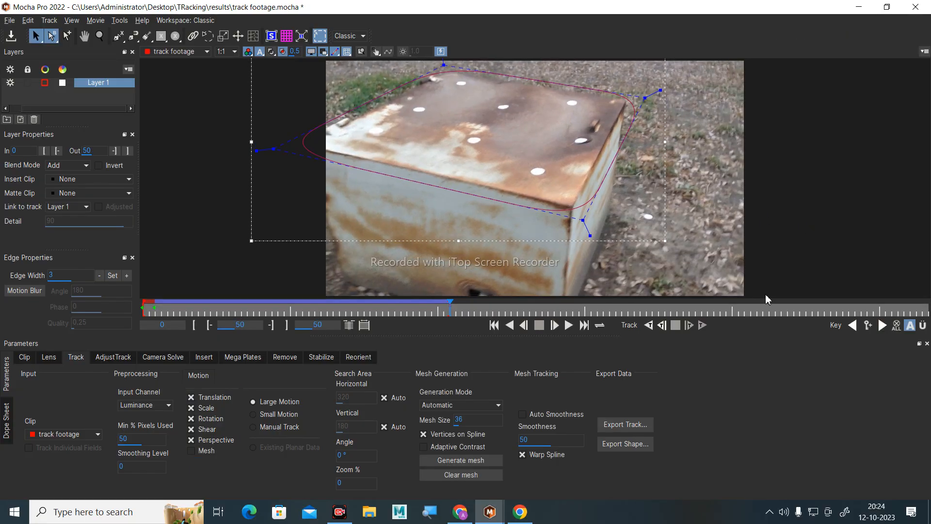
Check the spline on frames 0 to 2 and track Layer 1 backward from frame 2 to the first frame.
{"action": "left_click", "coordinate": [496, 325]}
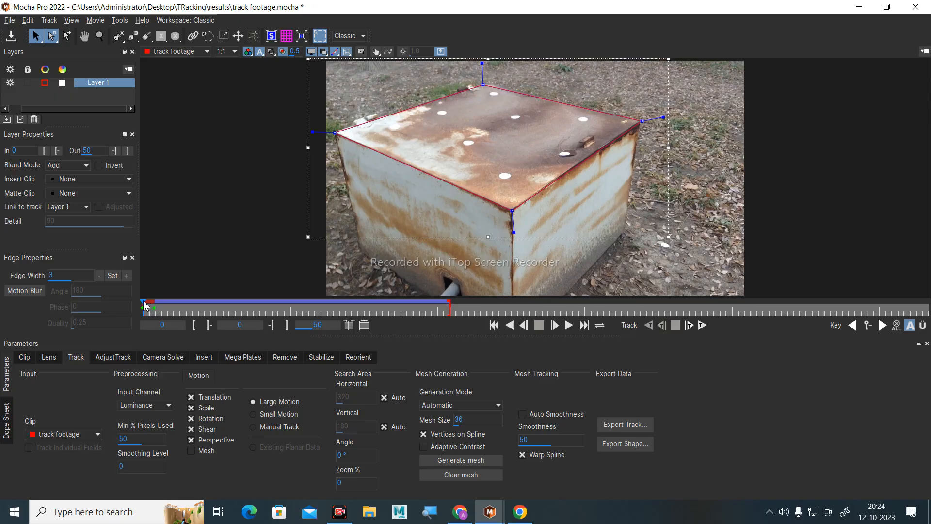
{"action": "left_click", "coordinate": [148, 314]}
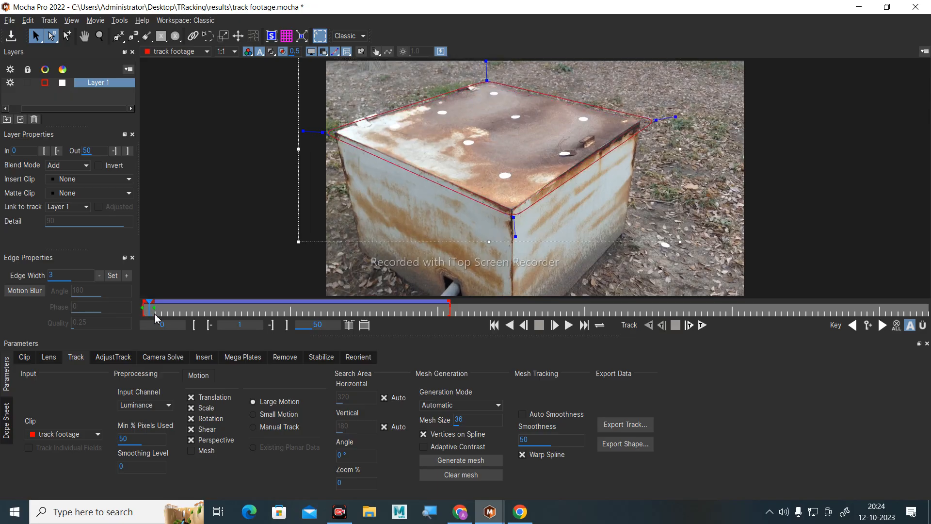
{"action": "left_click_drag", "start_coordinate": [152, 304], "coordinate": [159, 305]}
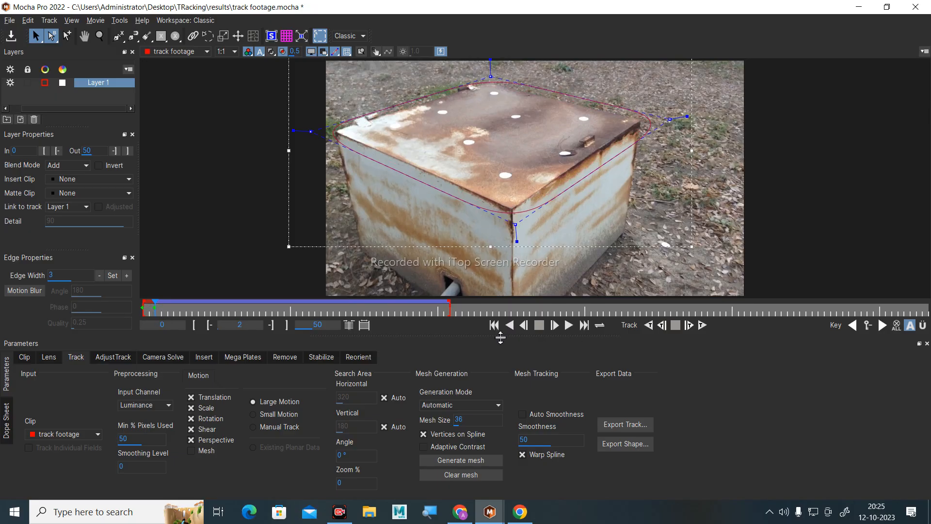
{"action": "left_click", "coordinate": [649, 326]}
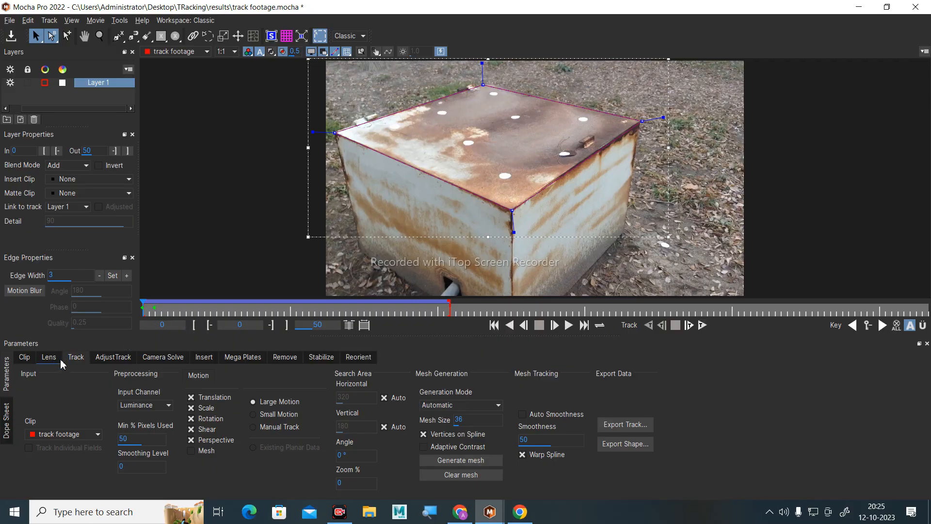
Delete Layer 1's keys on frames 0 to 7 in the Dope Sheet and scrub forward to frame 8.
{"action": "left_click", "coordinate": [3, 432]}
{"action": "left_click_drag", "start_coordinate": [156, 407], "coordinate": [248, 371]}
{"action": "key", "text": "Delete"}
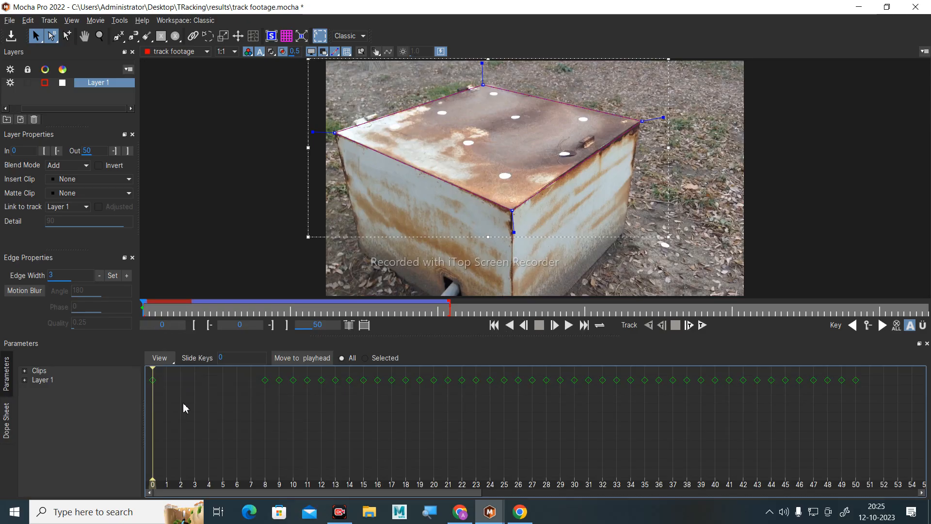
{"action": "left_click_drag", "start_coordinate": [160, 386], "coordinate": [140, 401]}
{"action": "left_click_drag", "start_coordinate": [189, 374], "coordinate": [250, 374]}
{"action": "left_click_drag", "start_coordinate": [147, 311], "coordinate": [192, 314]}
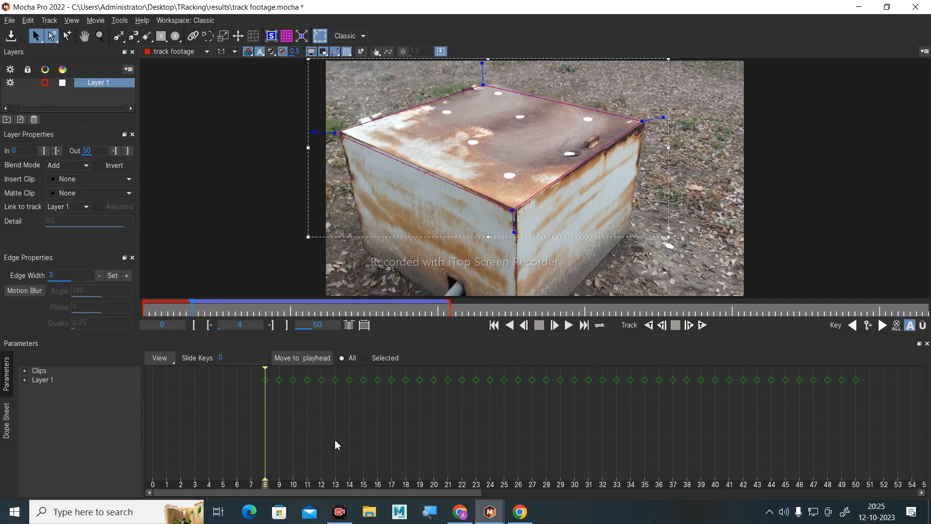
Undo the key deletions and the backward track, and scrub from the first frame to frame 7.
{"action": "key", "text": "Home"}
{"action": "key", "text": "Right"}
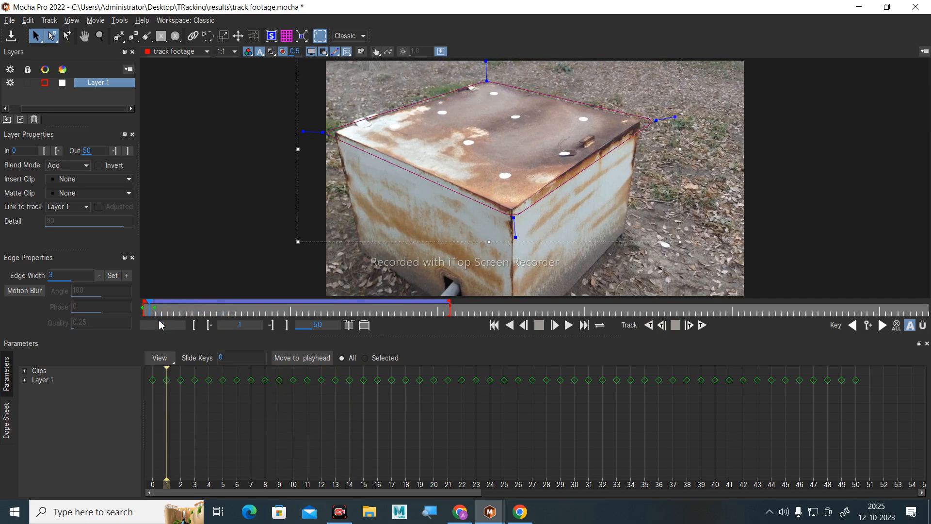
{"action": "left_click_drag", "start_coordinate": [151, 311], "coordinate": [186, 311]}
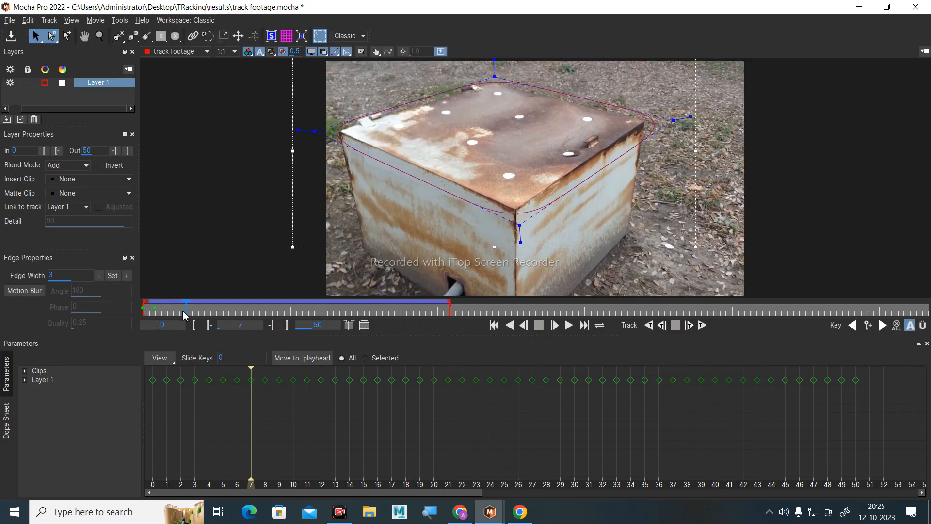
Delete Layer 1's keys on frames 0 to 7 in the Dope Sheet and track backward from frame 8 to the first frame.
{"action": "left_click_drag", "start_coordinate": [156, 430], "coordinate": [265, 363]}
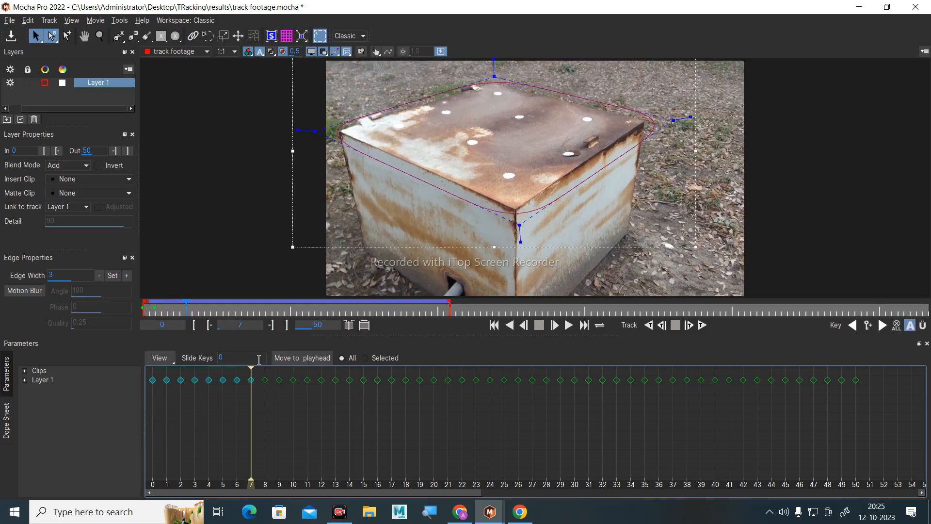
{"action": "key", "text": "Delete"}
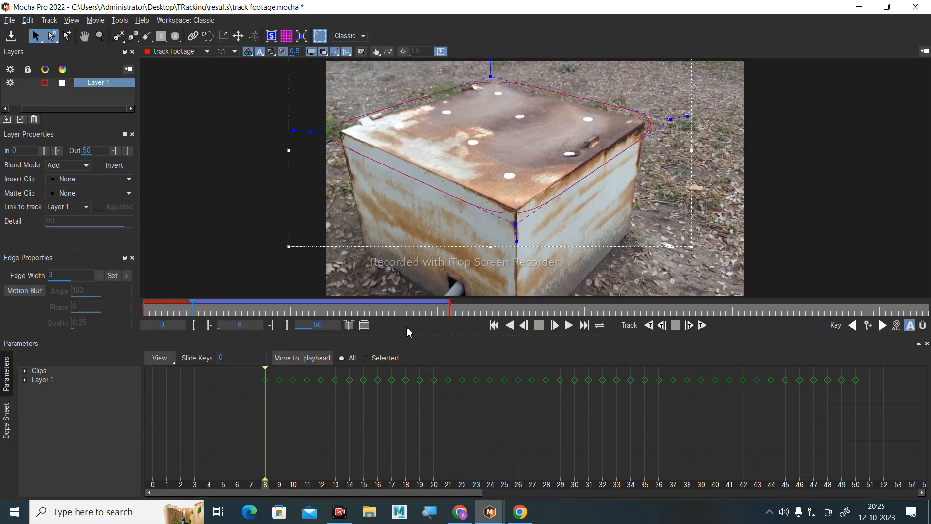
{"action": "left_click", "coordinate": [662, 326]}
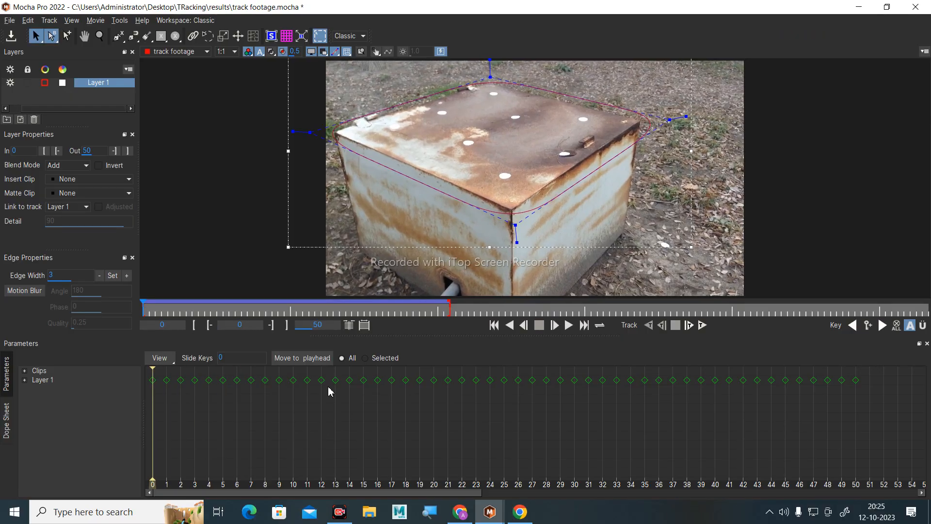
Play Layer 1's track forward with the planar grid displayed and stop at frame 16.
{"action": "left_click", "coordinate": [569, 326]}
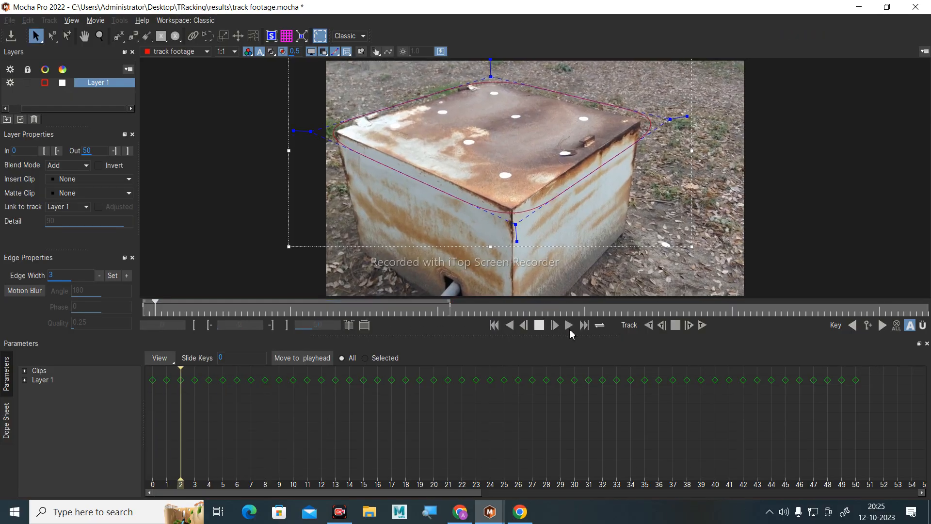
{"action": "left_click", "coordinate": [287, 36]}
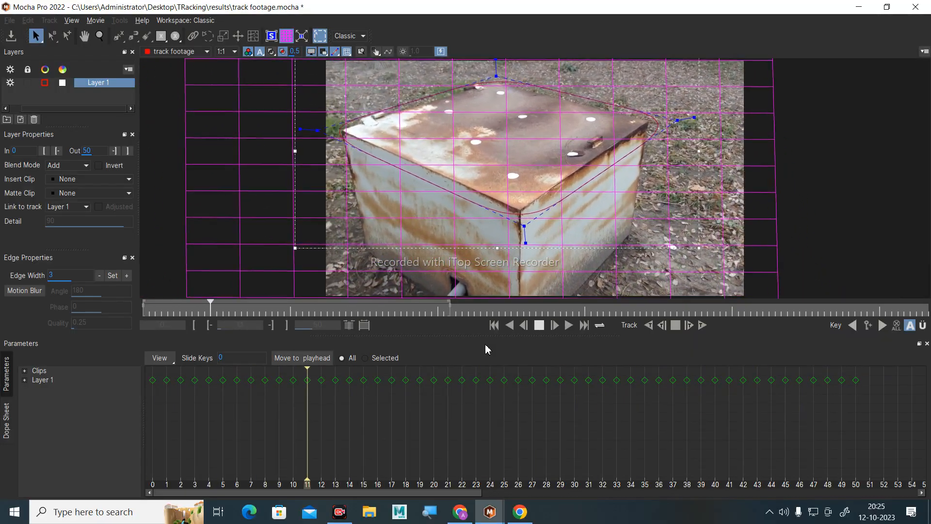
{"action": "left_click", "coordinate": [545, 329]}
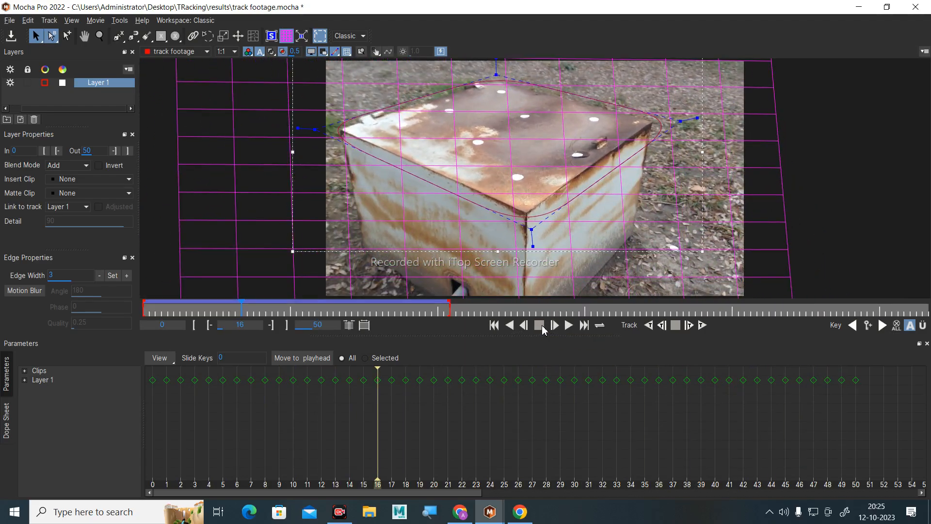
Display Layer 1's planar surface, return to the first frame and hide the planar grid.
{"action": "left_click", "coordinate": [273, 39]}
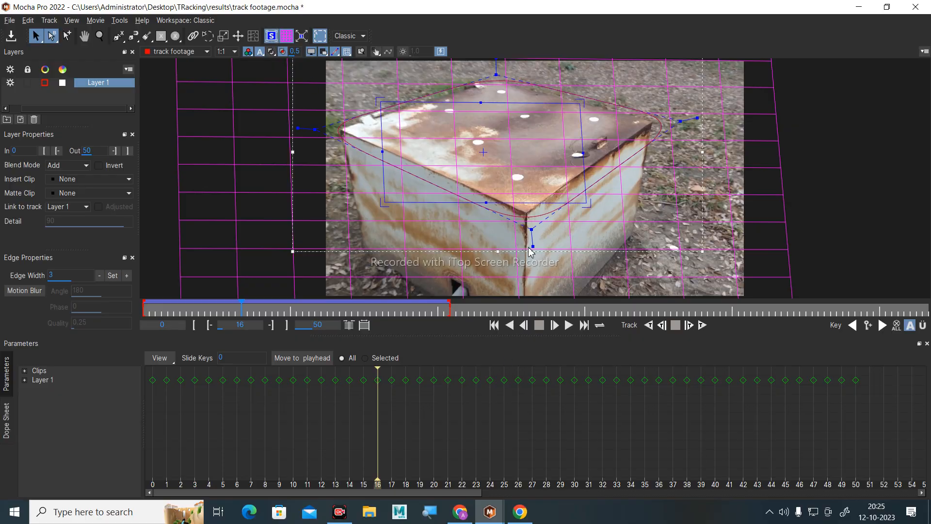
{"action": "left_click_drag", "start_coordinate": [529, 248], "coordinate": [534, 247]}
{"action": "left_click", "coordinate": [495, 325]}
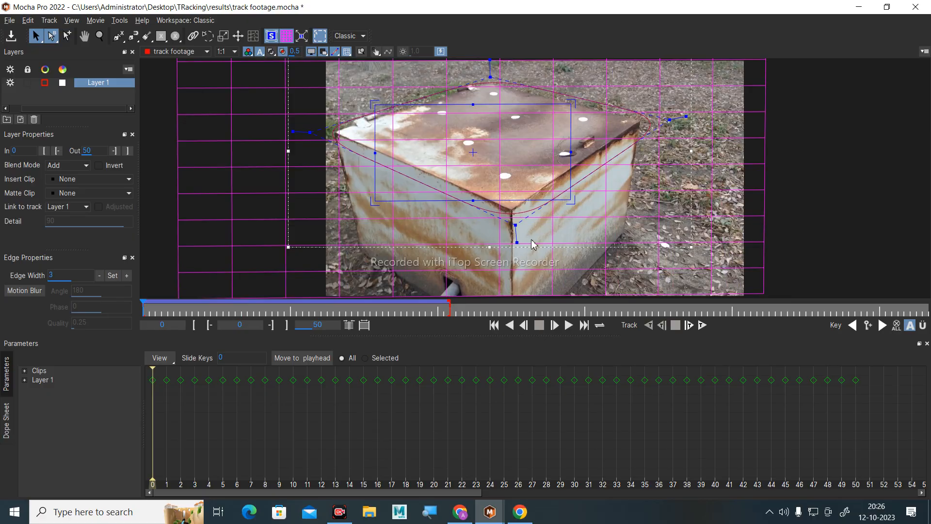
{"action": "left_click", "coordinate": [287, 36]}
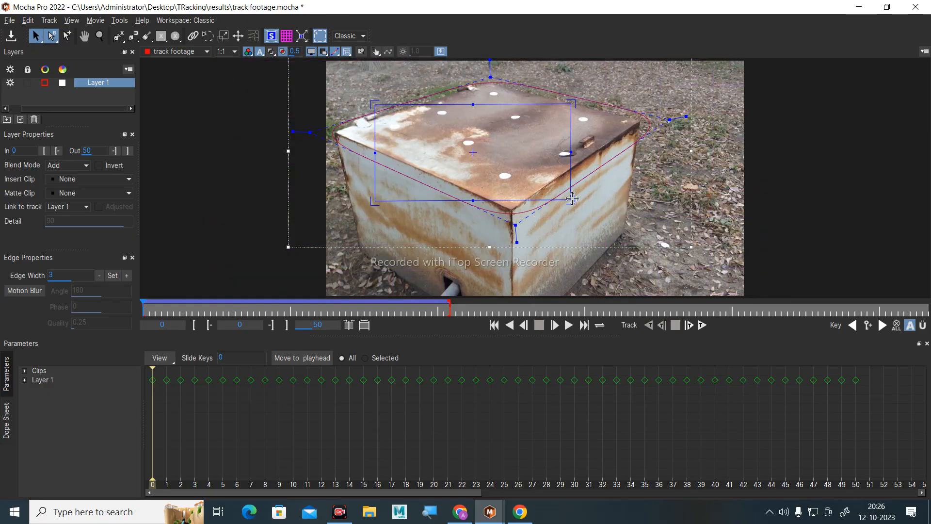
Fit the four corners of the planar surface to the corners of the box's top on frame 0.
{"action": "left_click_drag", "start_coordinate": [571, 200], "coordinate": [639, 121]}
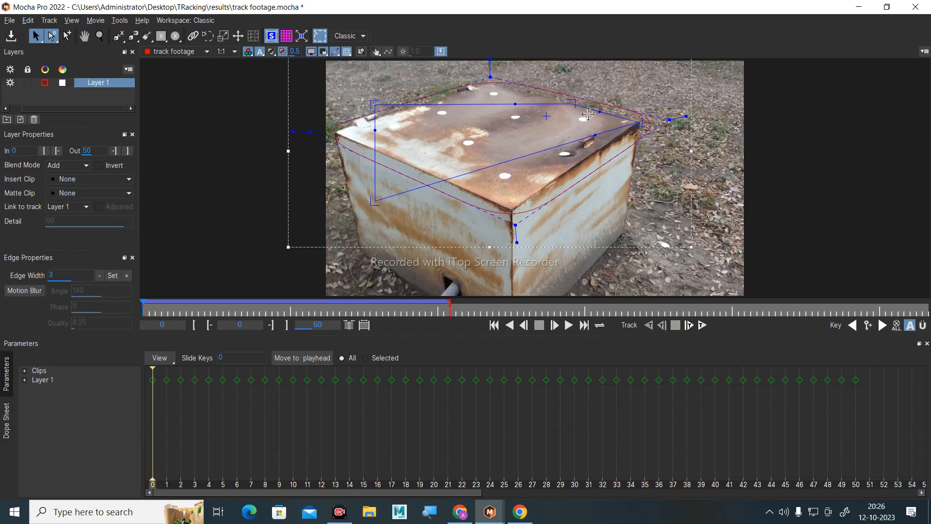
{"action": "left_click_drag", "start_coordinate": [575, 104], "coordinate": [493, 89]}
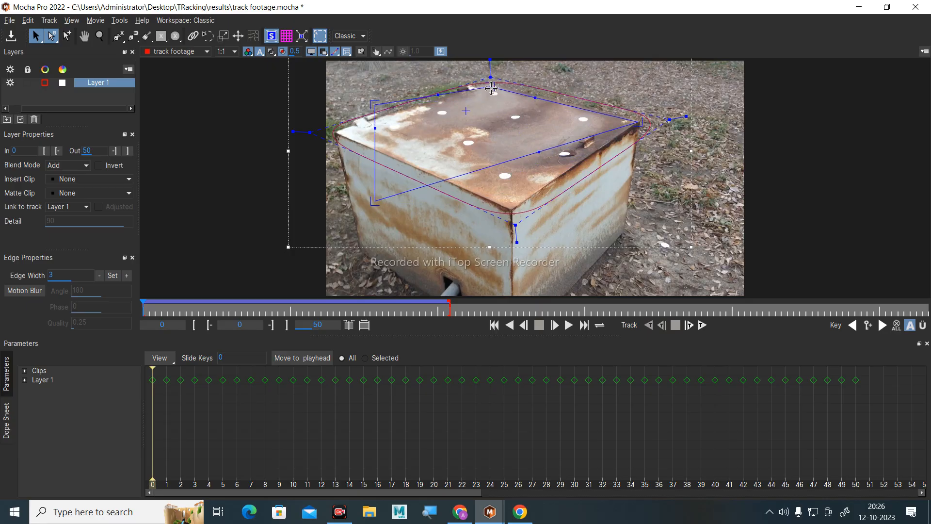
{"action": "left_click_drag", "start_coordinate": [375, 104], "coordinate": [338, 131]}
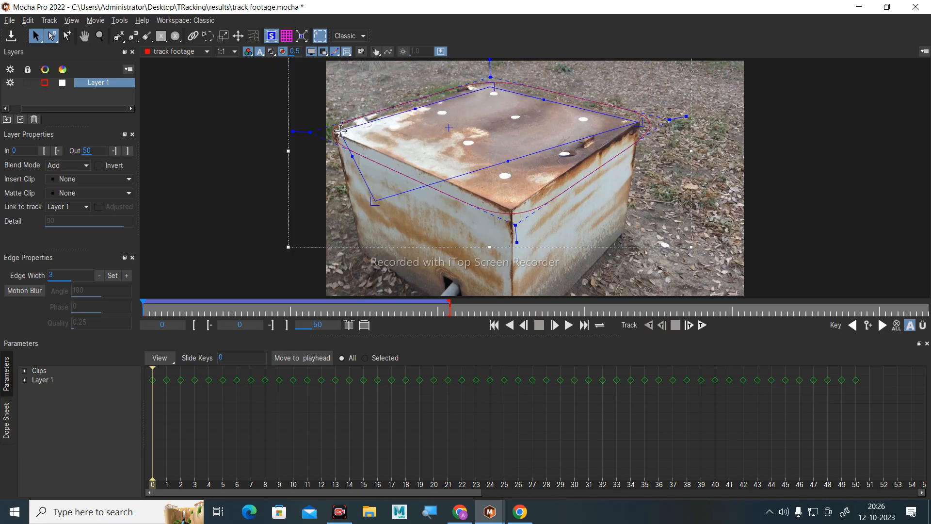
{"action": "left_click_drag", "start_coordinate": [377, 201], "coordinate": [509, 209]}
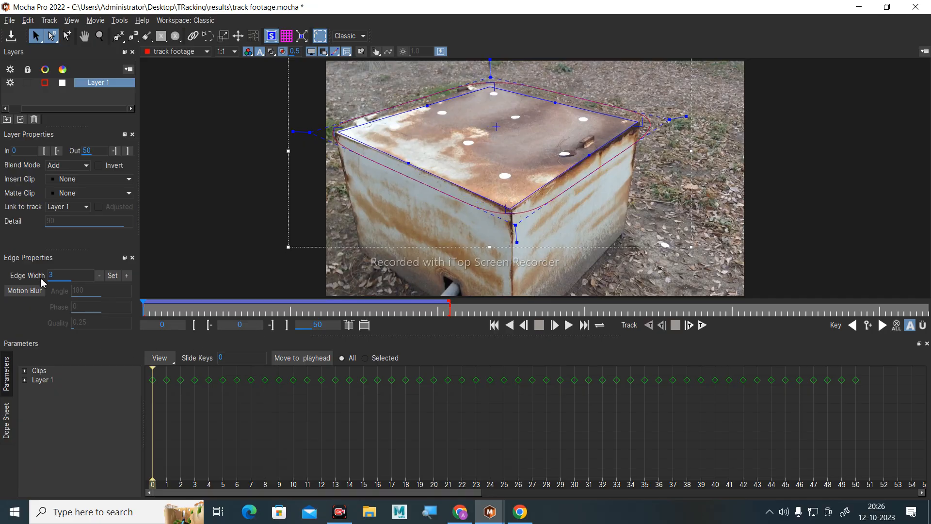
Create classic AdjustTrack reference points for Layer 1 and refine those at the box top's left and back corners.
{"action": "left_click", "coordinate": [7, 385]}
{"action": "left_click", "coordinate": [113, 357]}
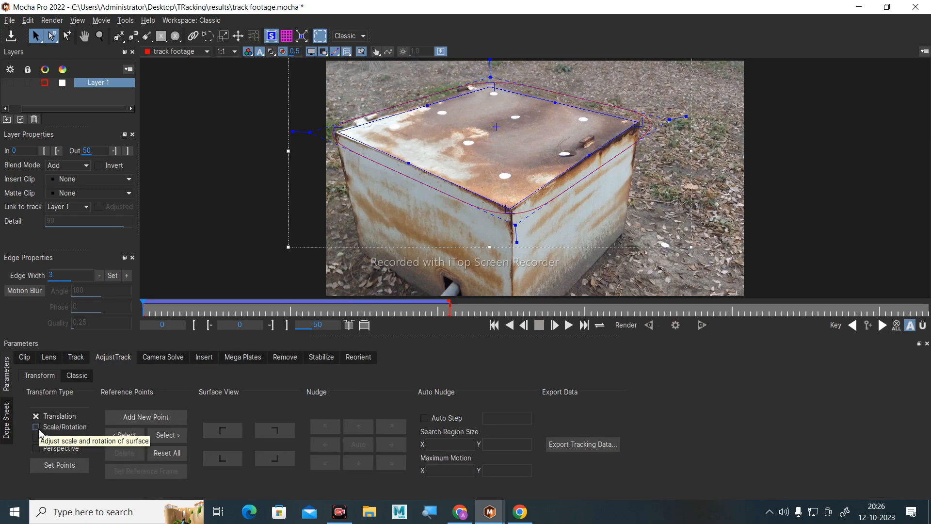
{"action": "left_click", "coordinate": [79, 376]}
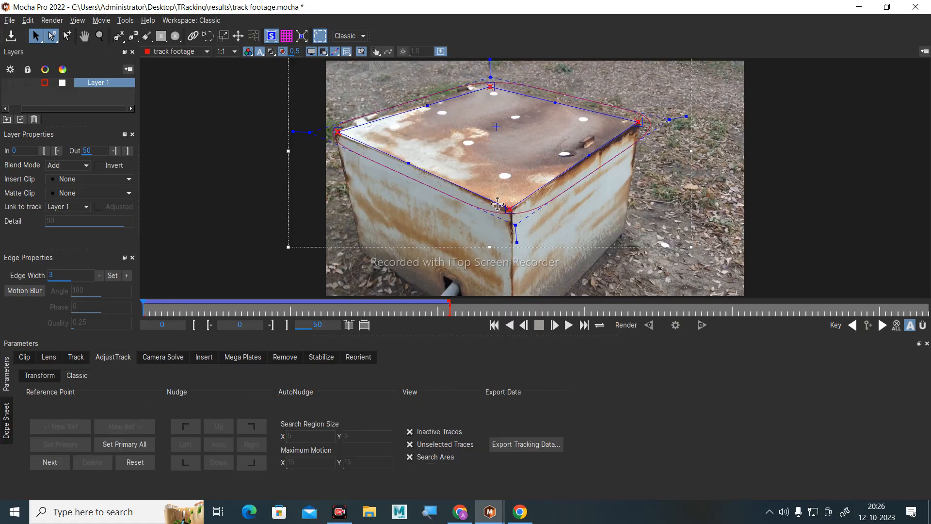
{"action": "left_click", "coordinate": [190, 431]}
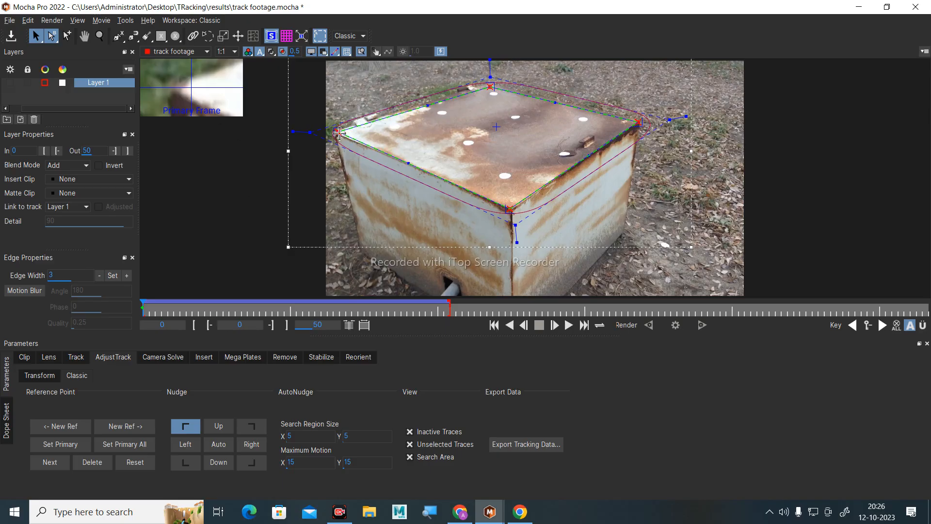
{"action": "left_click_drag", "start_coordinate": [339, 134], "coordinate": [337, 132]}
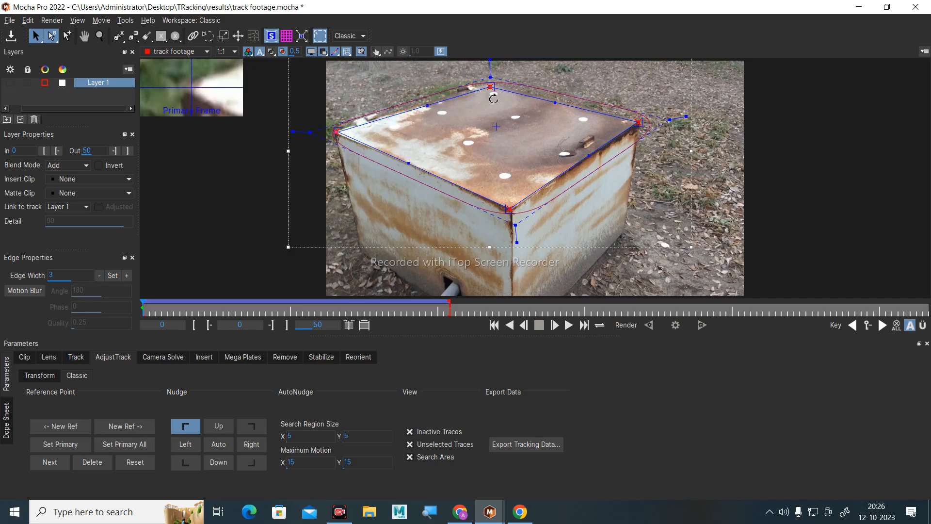
{"action": "left_click", "coordinate": [251, 426]}
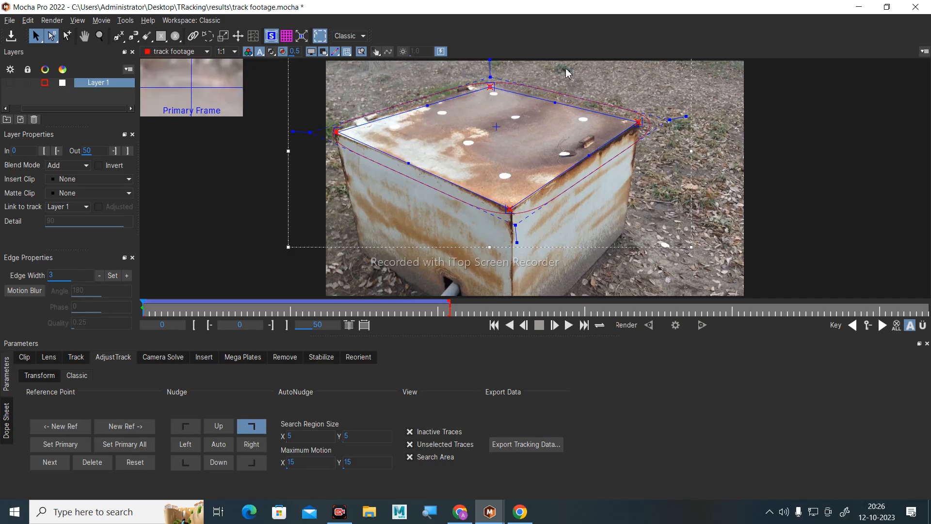
{"action": "mouse_move", "coordinate": [491, 86]}
{"action": "left_mouse_down"}
{"action": "mouse_move", "coordinate": [491, 76]}
{"action": "mouse_move", "coordinate": [488, 99]}
{"action": "mouse_move", "coordinate": [490, 83]}
{"action": "left_mouse_up"}
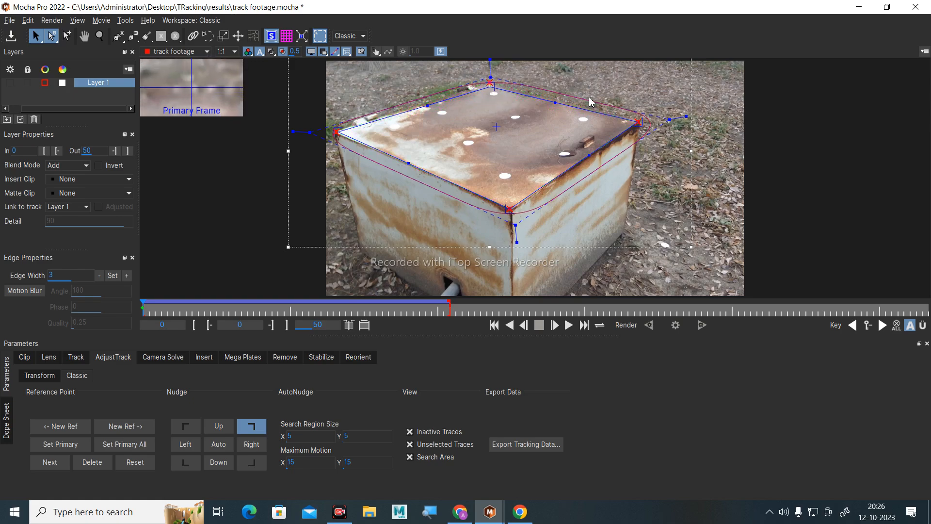
Refine the AdjustTrack reference points at the front and right corners of the box's top.
{"action": "left_click", "coordinate": [99, 36]}
{"action": "left_click", "coordinate": [481, 83]}
{"action": "left_click", "coordinate": [482, 83]}
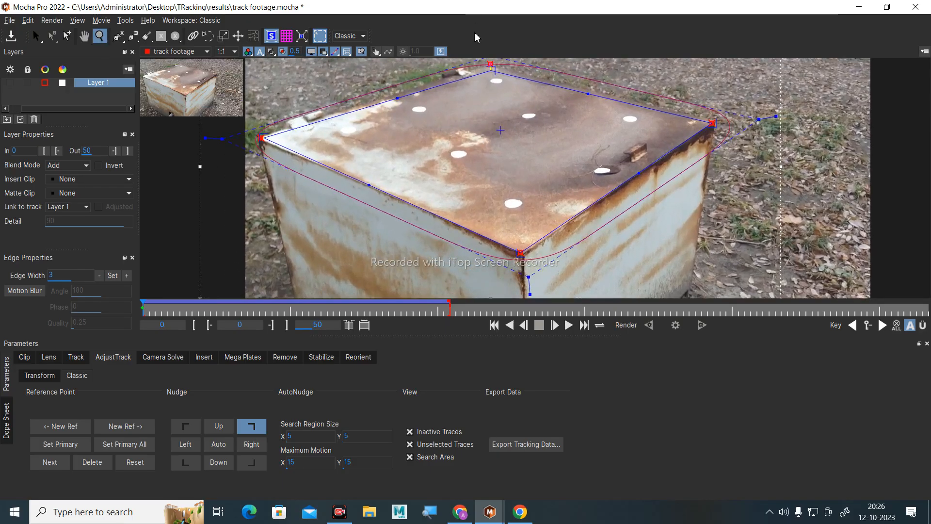
{"action": "left_click_drag", "start_coordinate": [587, 146], "coordinate": [572, 191]}
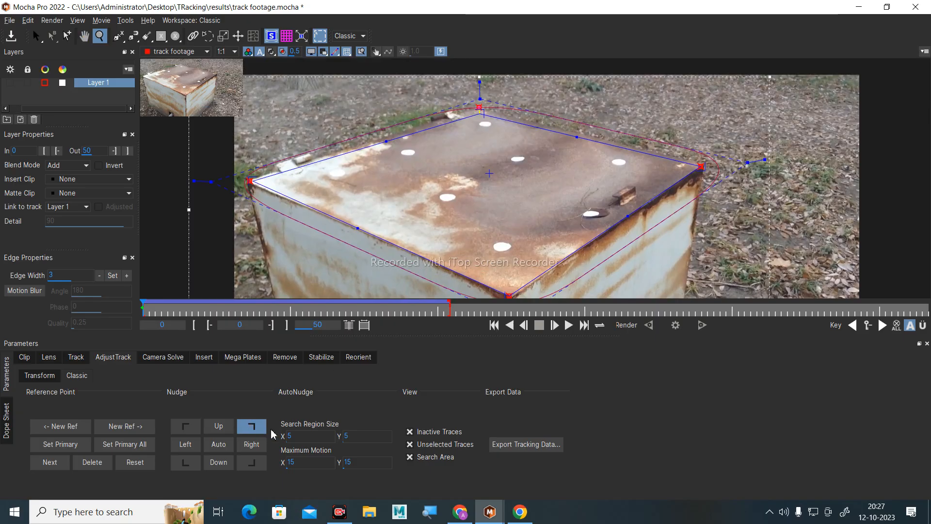
{"action": "left_click", "coordinate": [258, 468]}
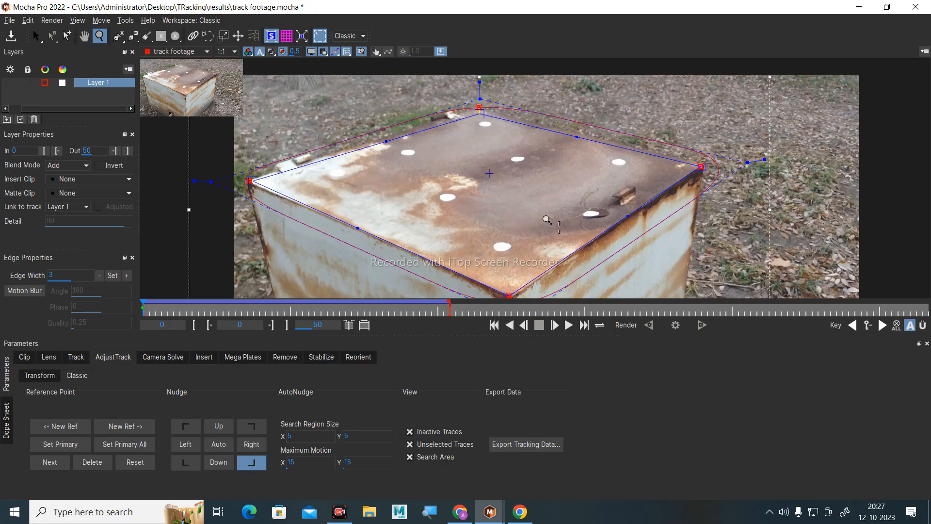
{"action": "left_click", "coordinate": [38, 37]}
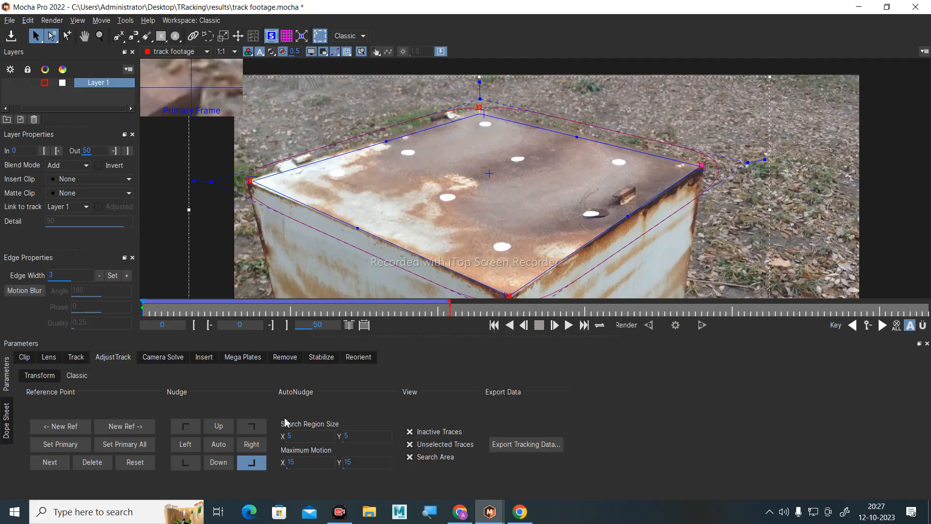
{"action": "left_click", "coordinate": [186, 465]}
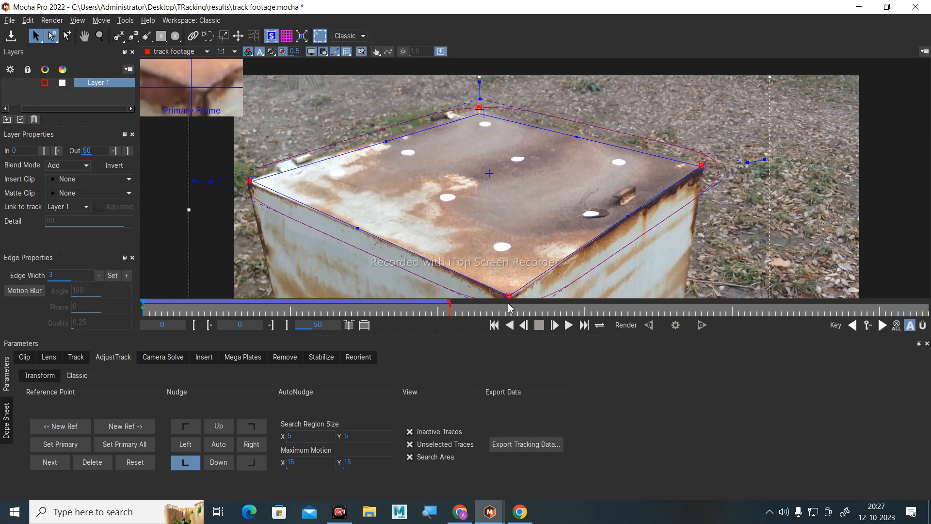
{"action": "left_click_drag", "start_coordinate": [512, 295], "coordinate": [514, 296]}
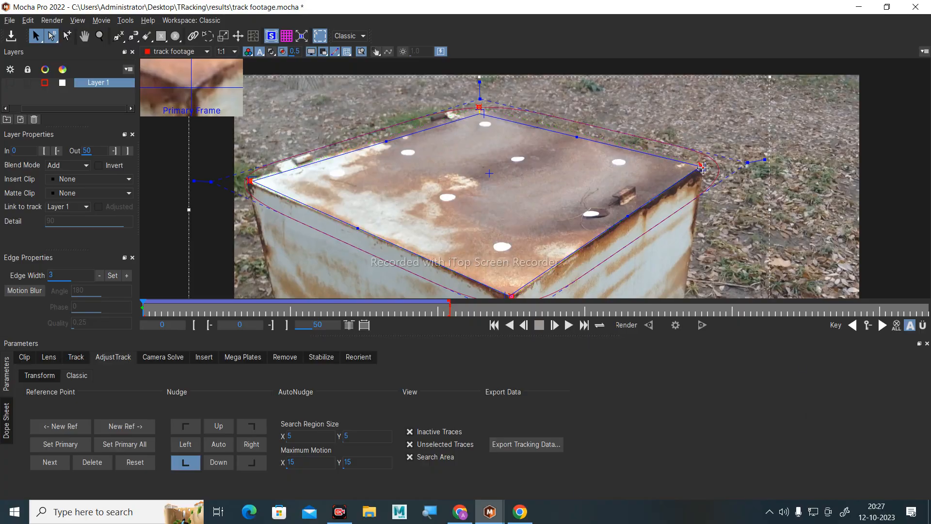
{"action": "left_click_drag", "start_coordinate": [702, 166], "coordinate": [703, 165]}
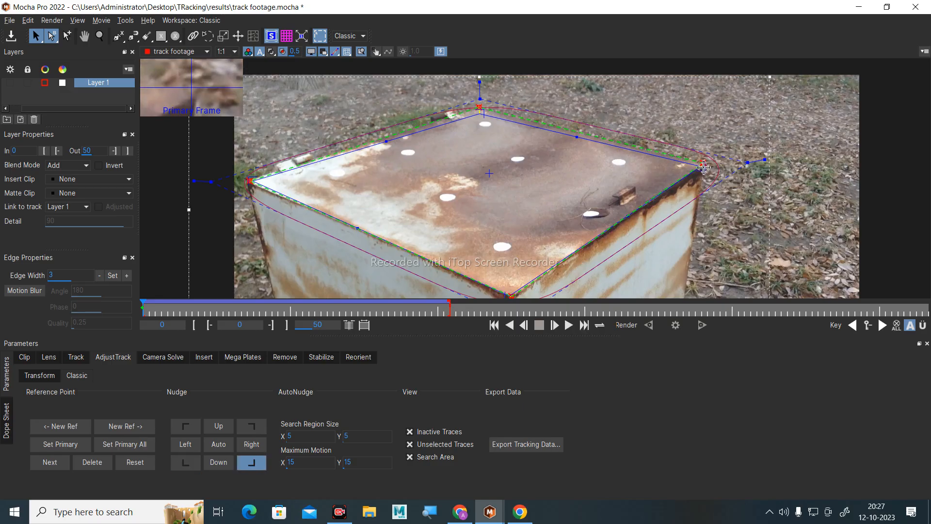
Return to the Track settings and move the planar surface's right and back corners onto the box top's corners.
{"action": "left_click", "coordinate": [76, 358]}
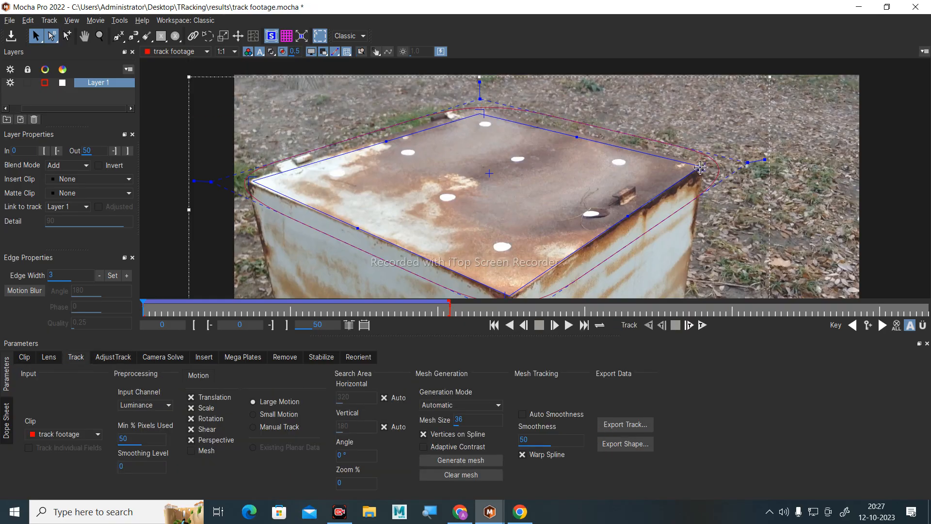
{"action": "left_click_drag", "start_coordinate": [700, 168], "coordinate": [703, 166]}
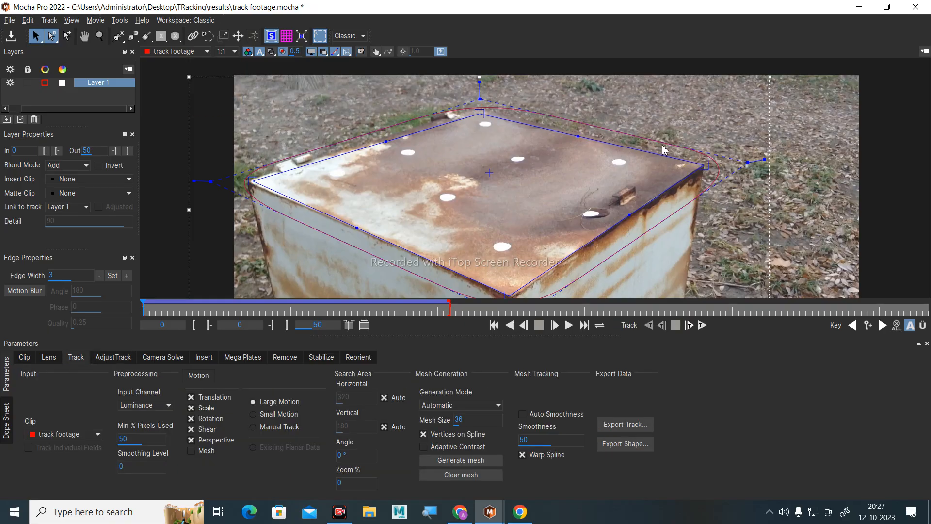
{"action": "left_click_drag", "start_coordinate": [483, 114], "coordinate": [482, 111]}
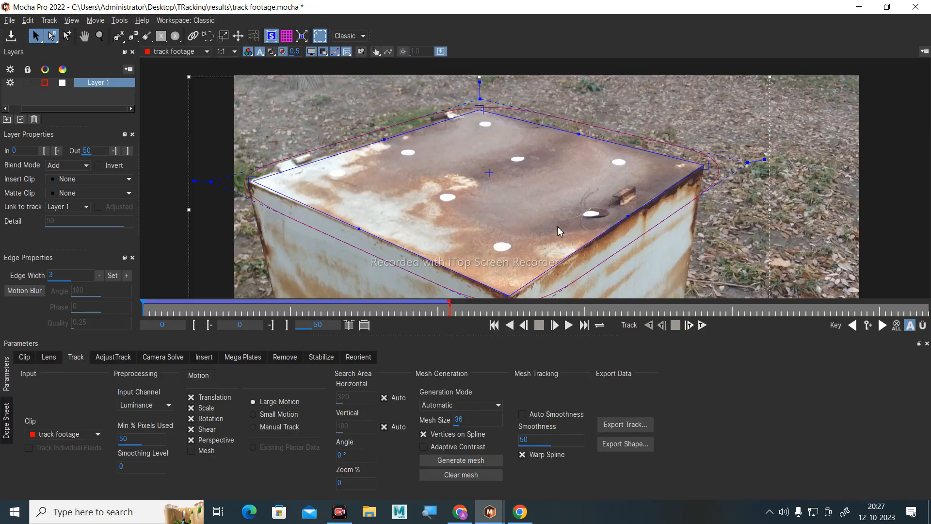
Play the clip to check the planar surface, and deselect and reselect Layer 1.
{"action": "left_click", "coordinate": [568, 327]}
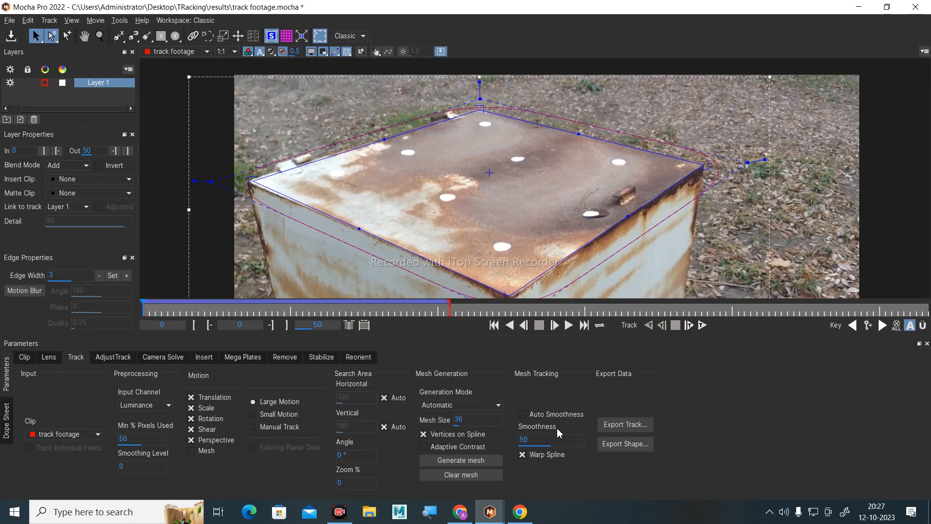
{"action": "left_click", "coordinate": [440, 149]}
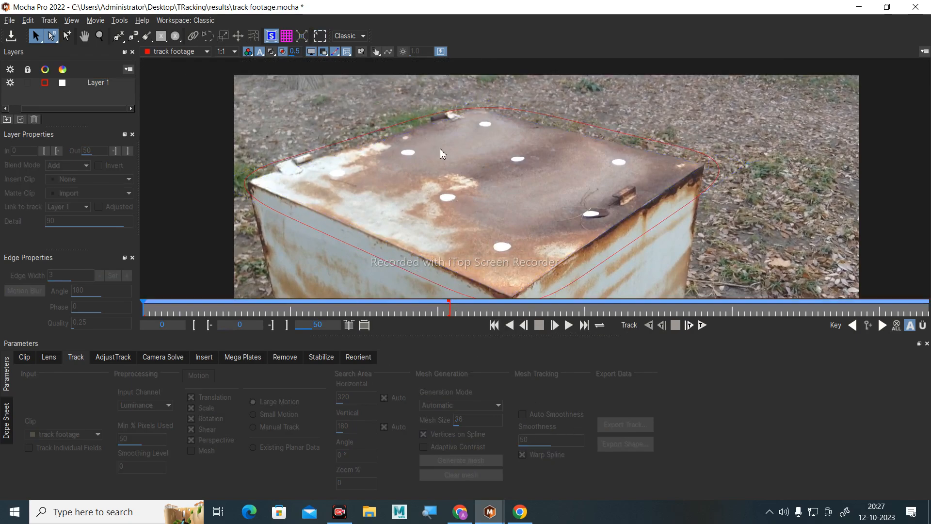
{"action": "left_click", "coordinate": [471, 154]}
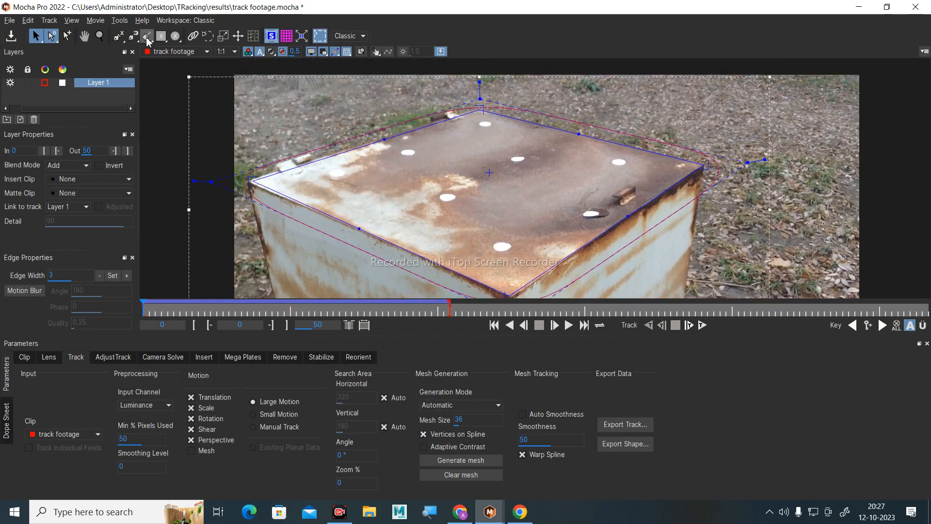
Select Layer 1 and set its insert clip to Grid8x8 to preview the box top's planar surface.
{"action": "key", "text": "x"}
{"action": "scroll", "coordinate": [474, 191], "scroll_direction": "down", "scroll_amount": 3}
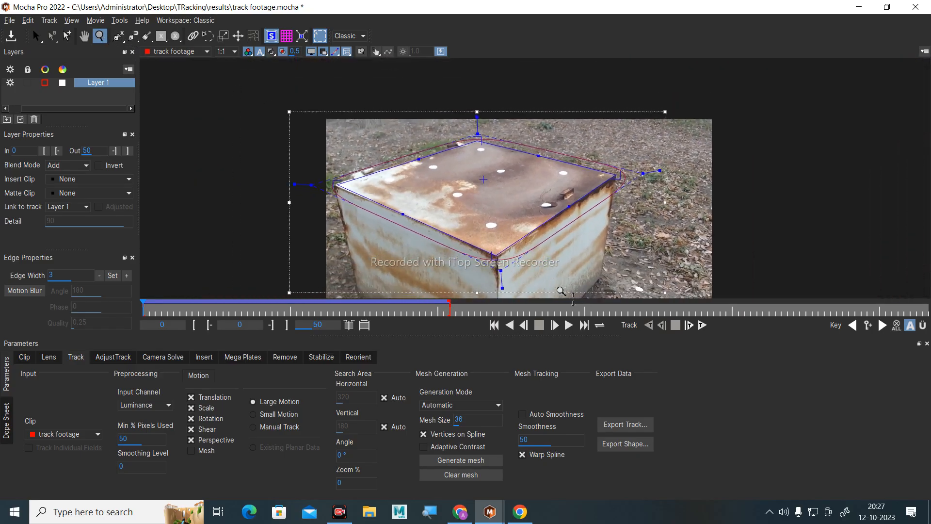
{"action": "left_click_drag", "start_coordinate": [568, 217], "coordinate": [557, 166]}
{"action": "key", "text": "z"}
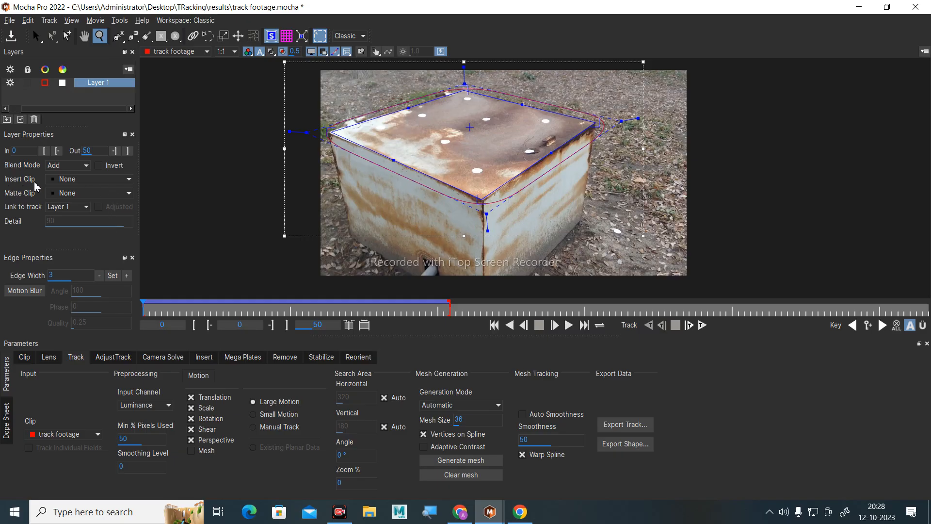
{"action": "left_click", "coordinate": [107, 85], "text": "ctrl"}
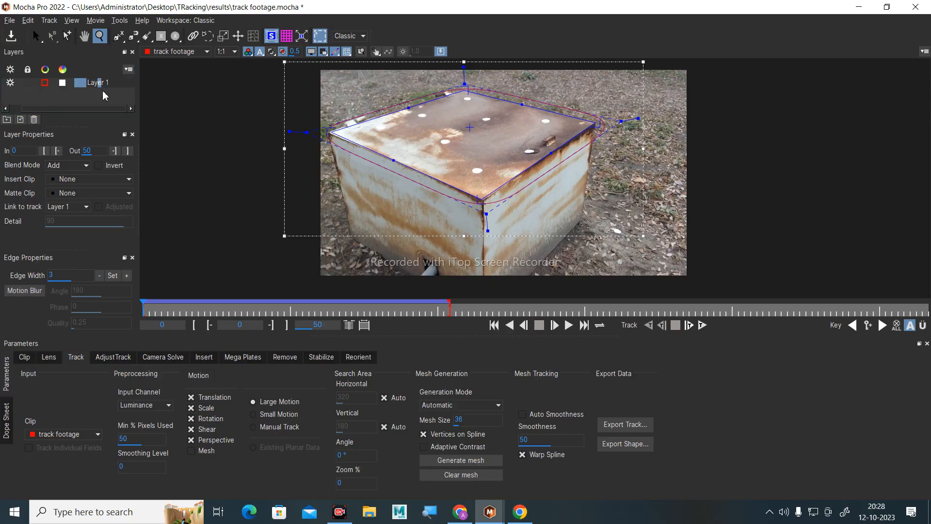
{"action": "left_click", "coordinate": [104, 86]}
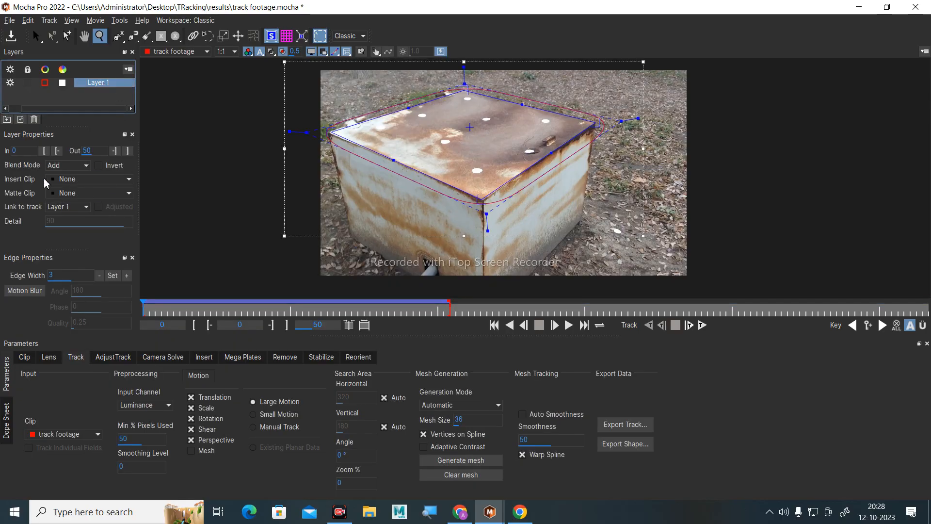
{"action": "left_click", "coordinate": [88, 184]}
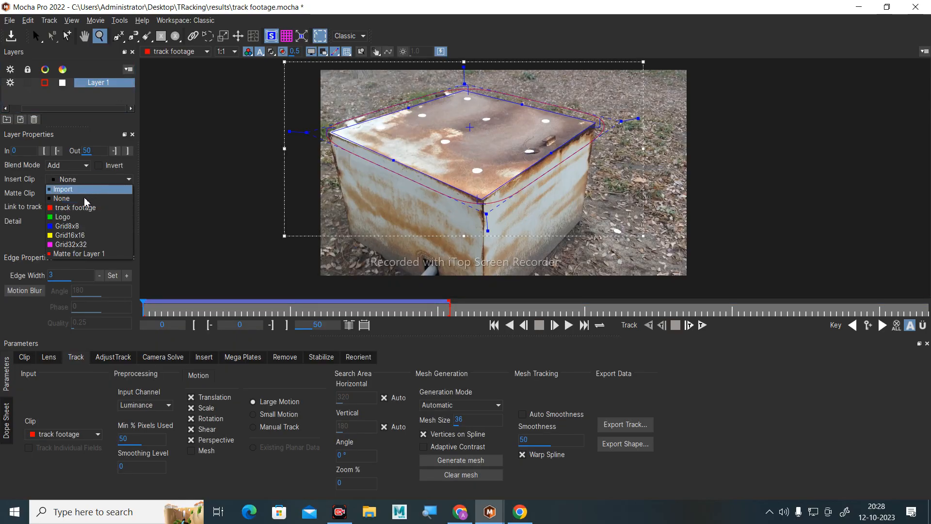
{"action": "left_click", "coordinate": [68, 226]}
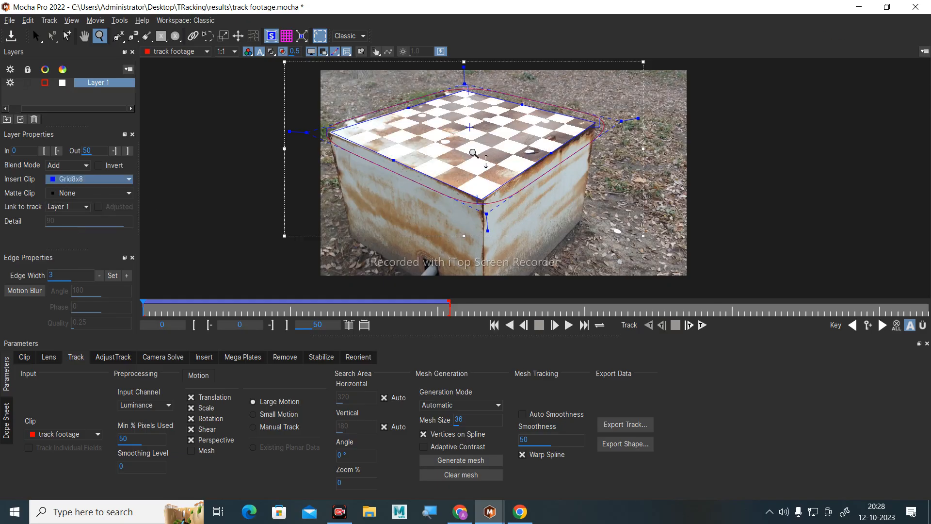
Preview Layer 1 with the Grid16x16 insert clip and with the Grid32x32 insert clip.
{"action": "left_click", "coordinate": [88, 185]}
{"action": "left_click", "coordinate": [67, 238]}
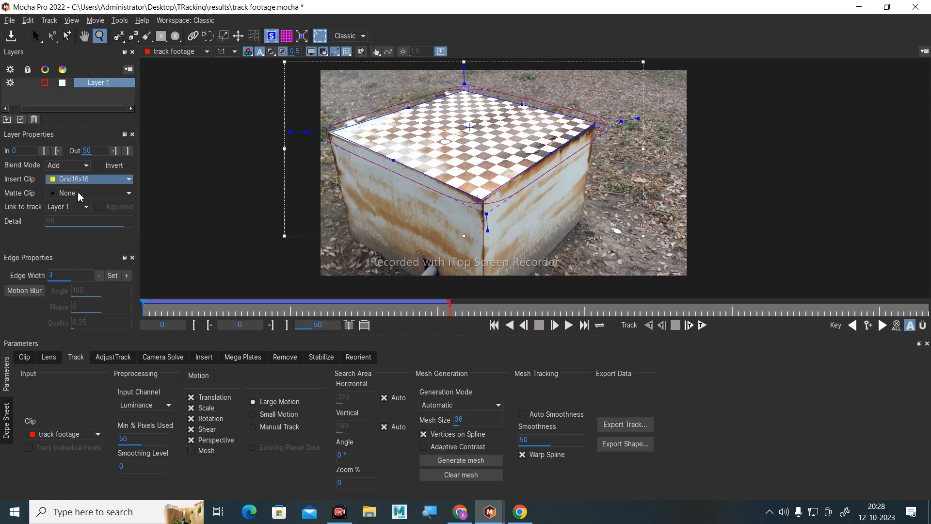
{"action": "left_click", "coordinate": [88, 182]}
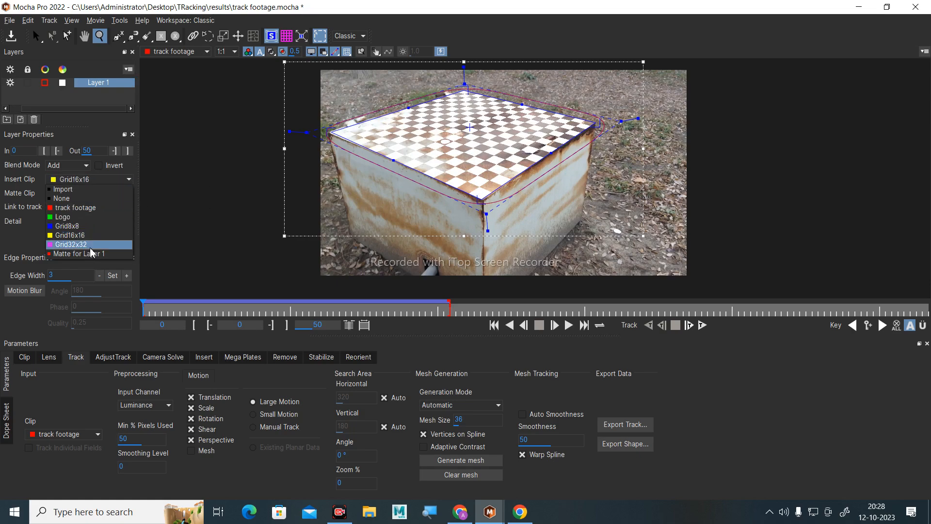
{"action": "left_click", "coordinate": [84, 245]}
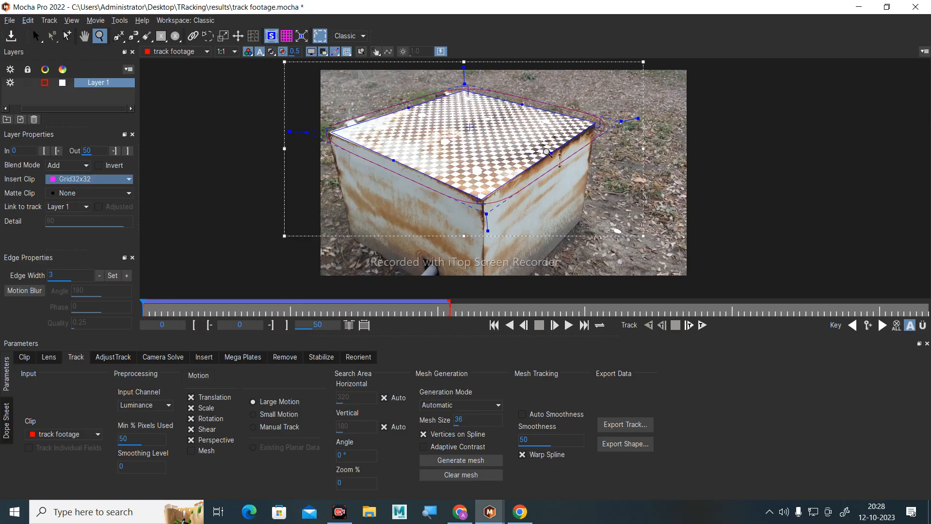
Try Matte for Layer 1 as the layer's insert clip, and set the insert clip back to None.
{"action": "left_click", "coordinate": [109, 182]}
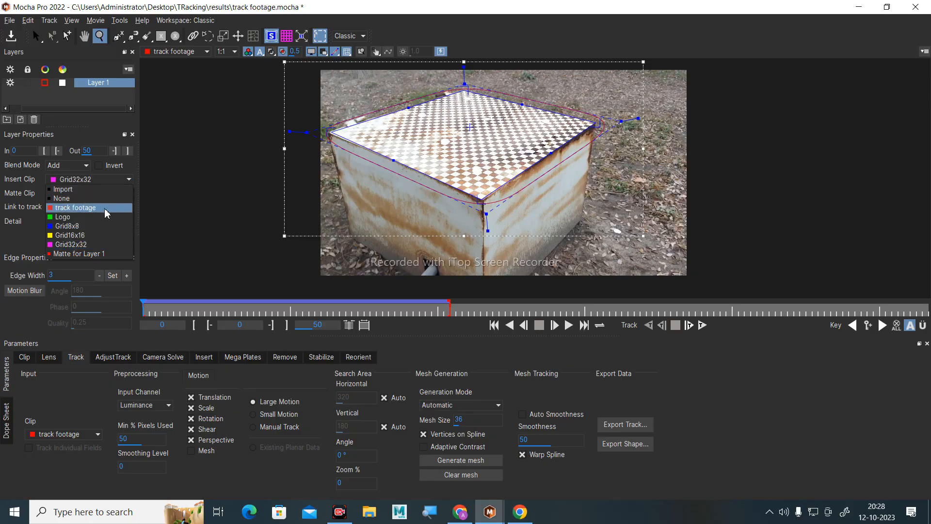
{"action": "left_click", "coordinate": [109, 254]}
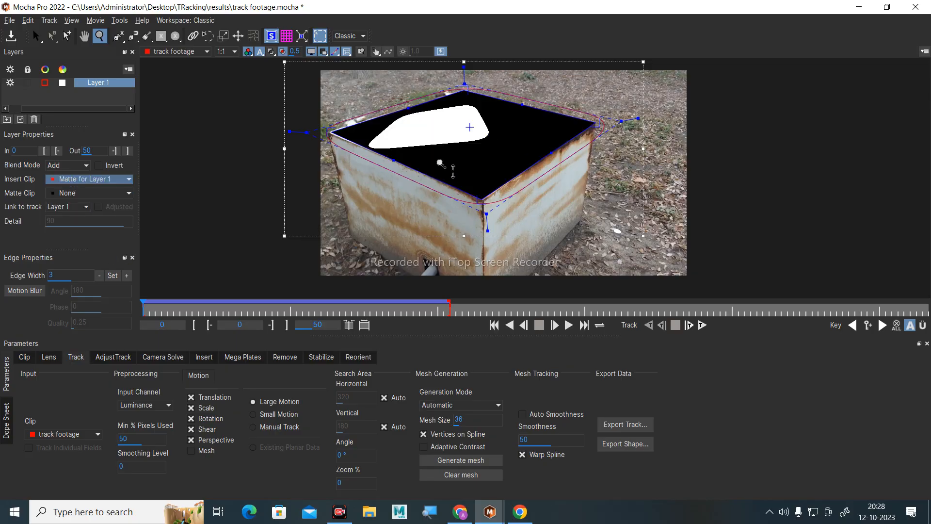
{"action": "left_click", "coordinate": [106, 181]}
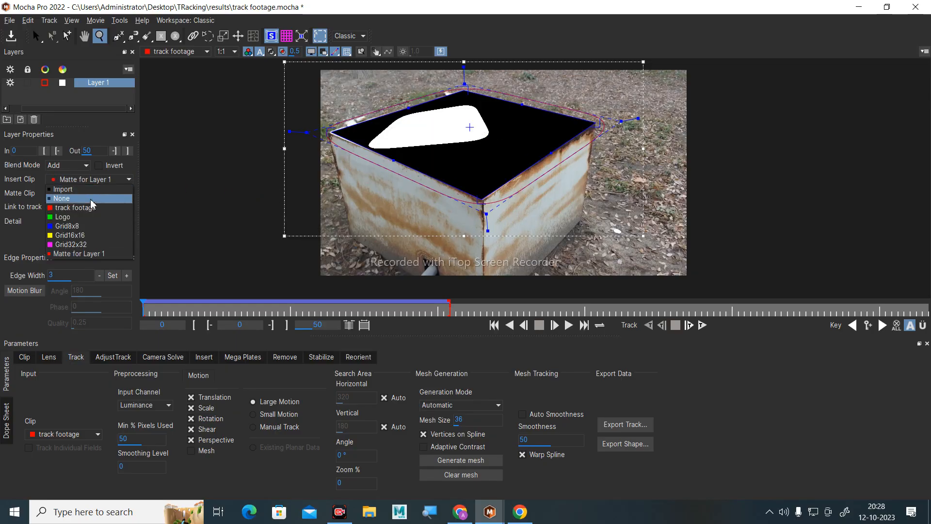
{"action": "left_click", "coordinate": [90, 198]}
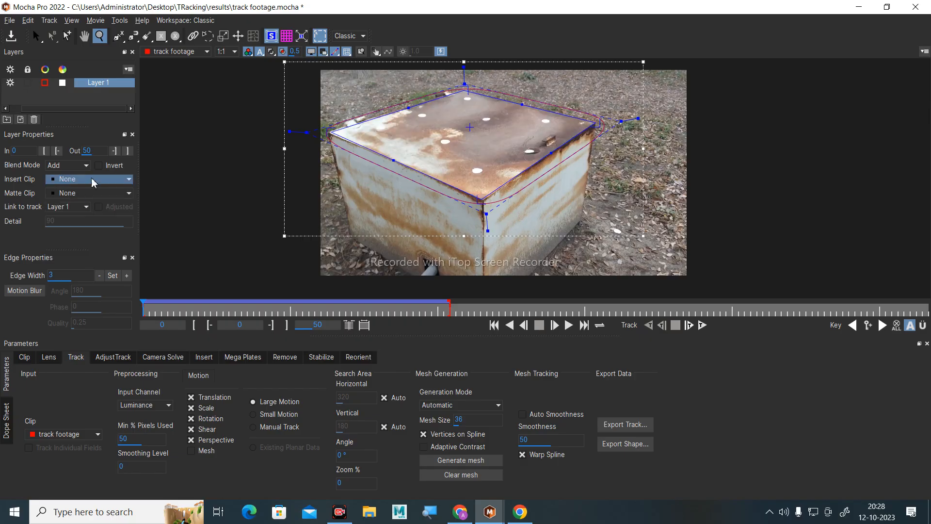
{"action": "left_click", "coordinate": [93, 182]}
{"action": "left_click", "coordinate": [87, 191]}
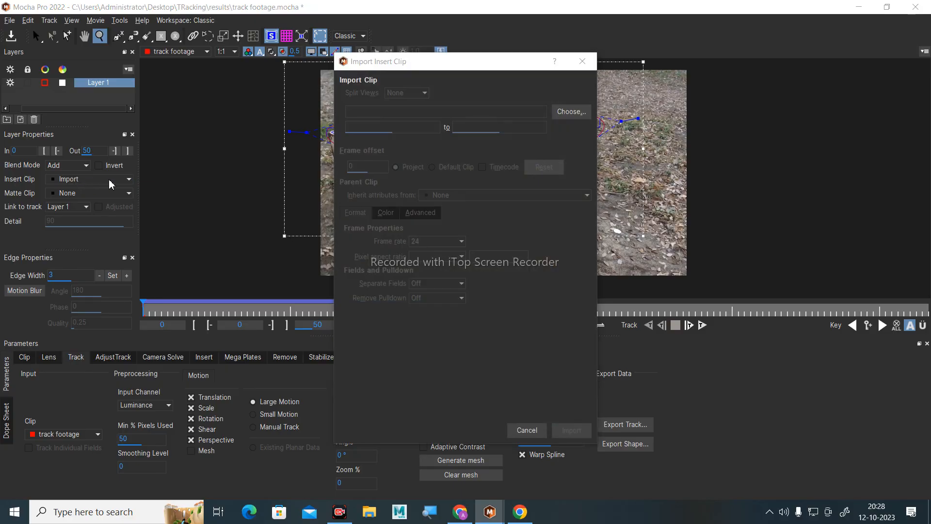
{"action": "left_click", "coordinate": [586, 65]}
Start importing an insert clip for Layer 1 and choose bg01 from the image footage folder.
{"action": "left_click", "coordinate": [78, 179]}
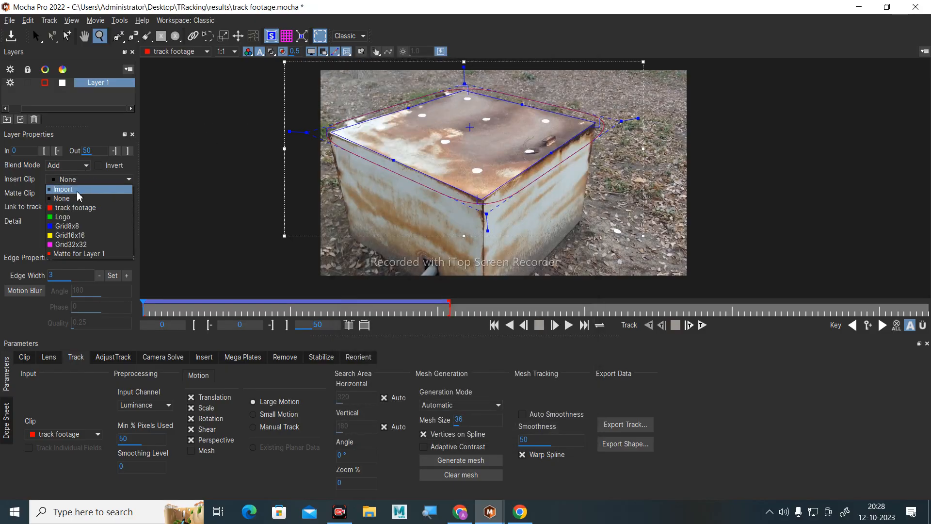
{"action": "left_click", "coordinate": [70, 190]}
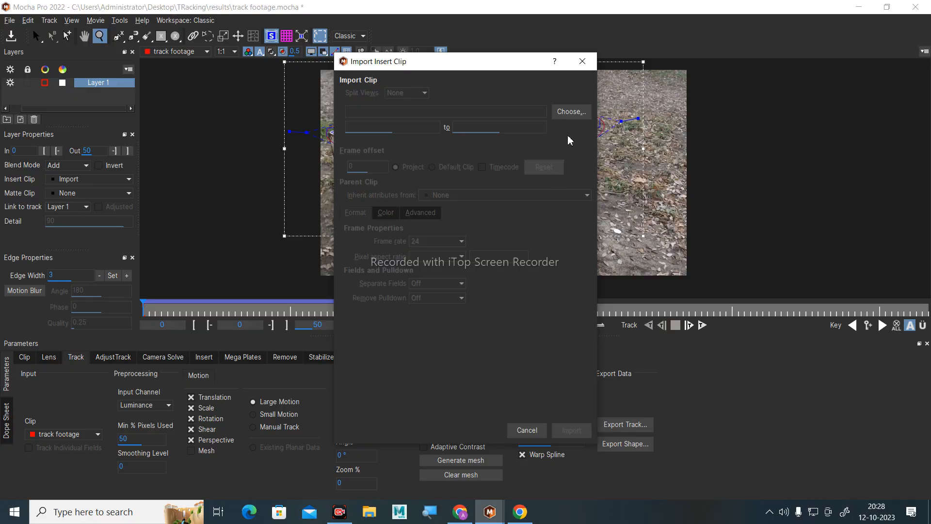
{"action": "left_click", "coordinate": [571, 111]}
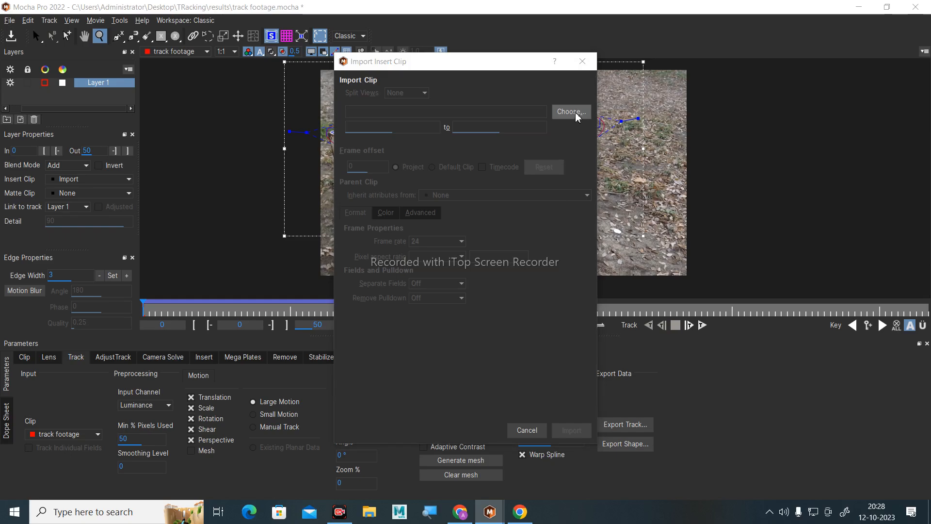
{"action": "double_click", "coordinate": [482, 192]}
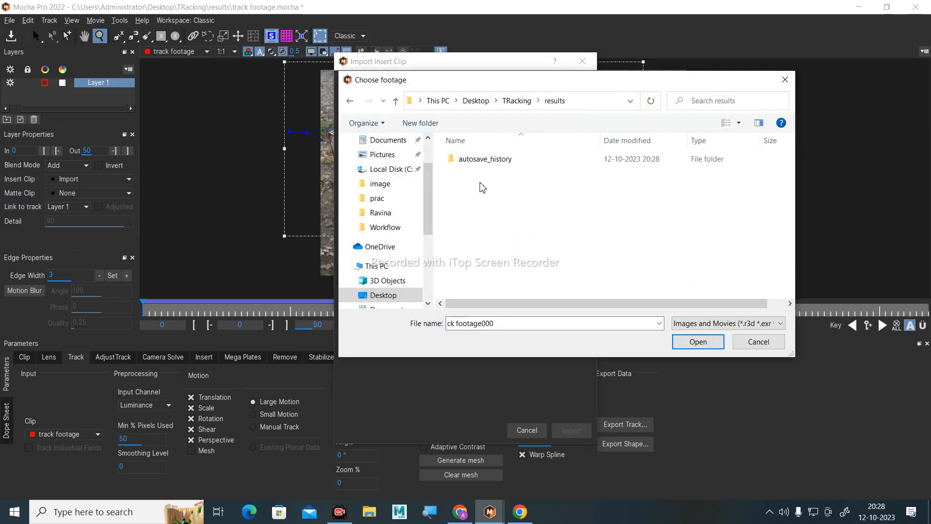
{"action": "left_click", "coordinate": [394, 157]}
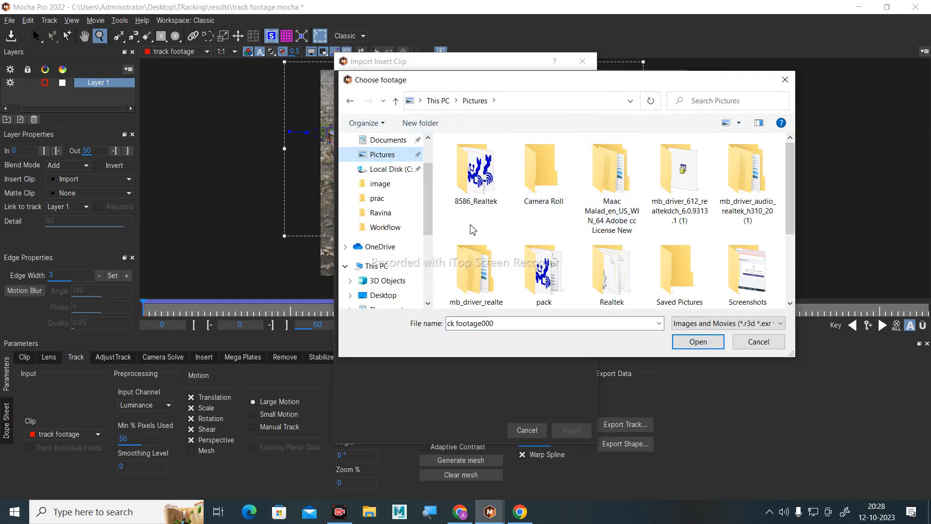
{"action": "left_click", "coordinate": [379, 184]}
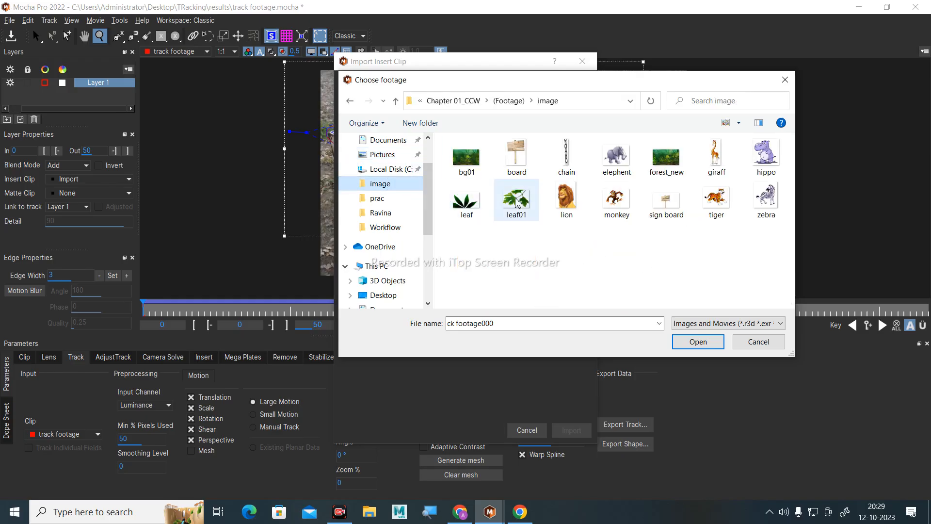
{"action": "left_click", "coordinate": [467, 156]}
{"action": "left_click", "coordinate": [699, 343]}
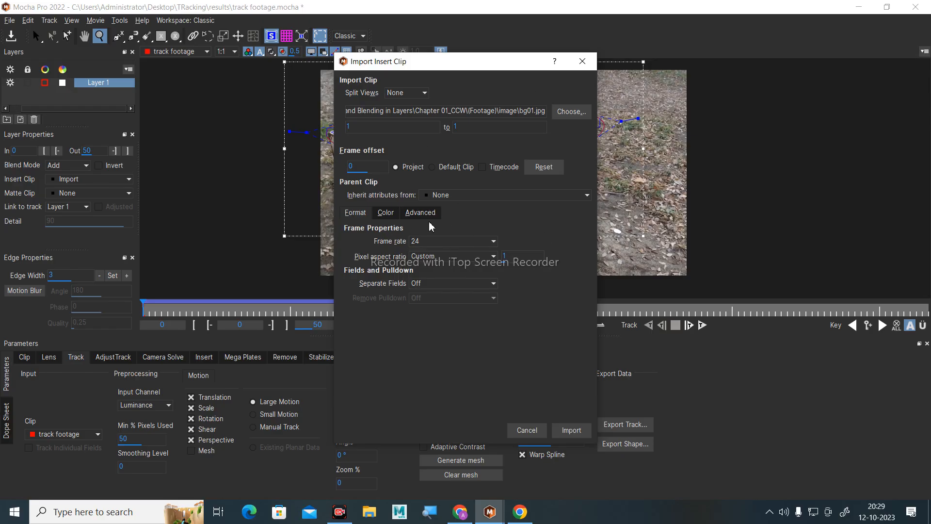
Check the clip's color and format settings, keep Depth Conversion and Split Views at None, and import bg01.jpg as Layer 1's insert.
{"action": "left_click", "coordinate": [386, 213]}
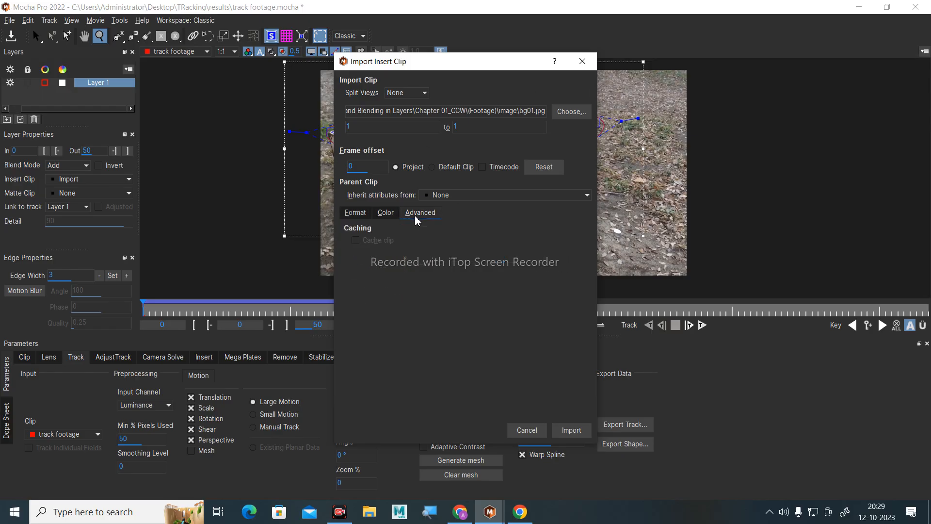
{"action": "left_click", "coordinate": [430, 261]}
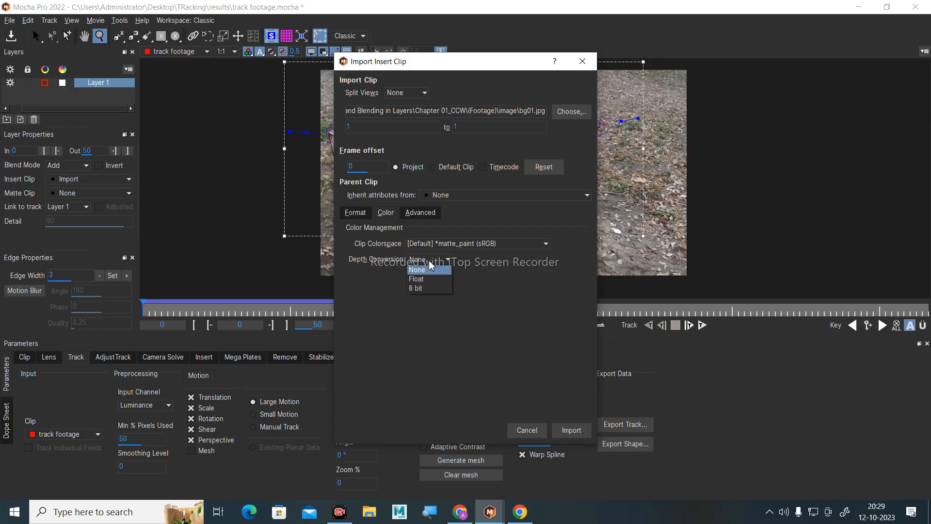
{"action": "left_click", "coordinate": [433, 261]}
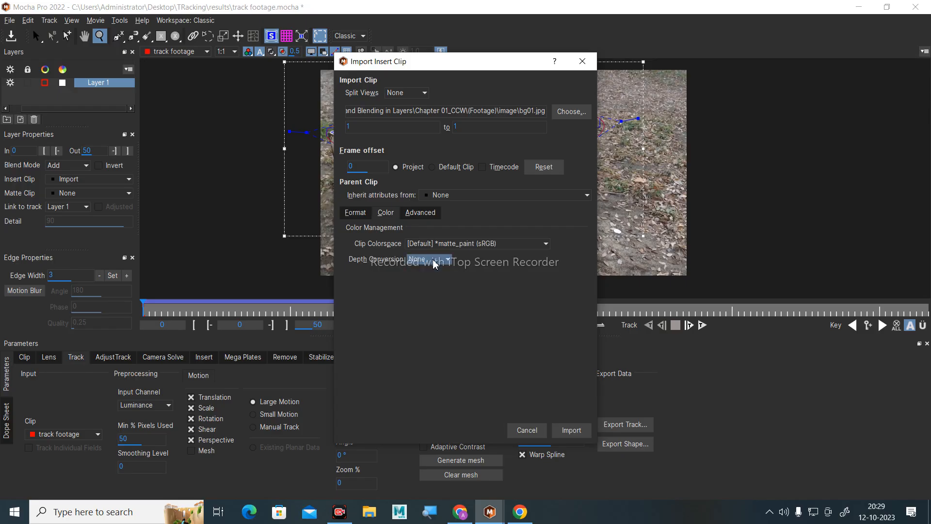
{"action": "left_click", "coordinate": [427, 260]}
{"action": "left_click", "coordinate": [418, 263]}
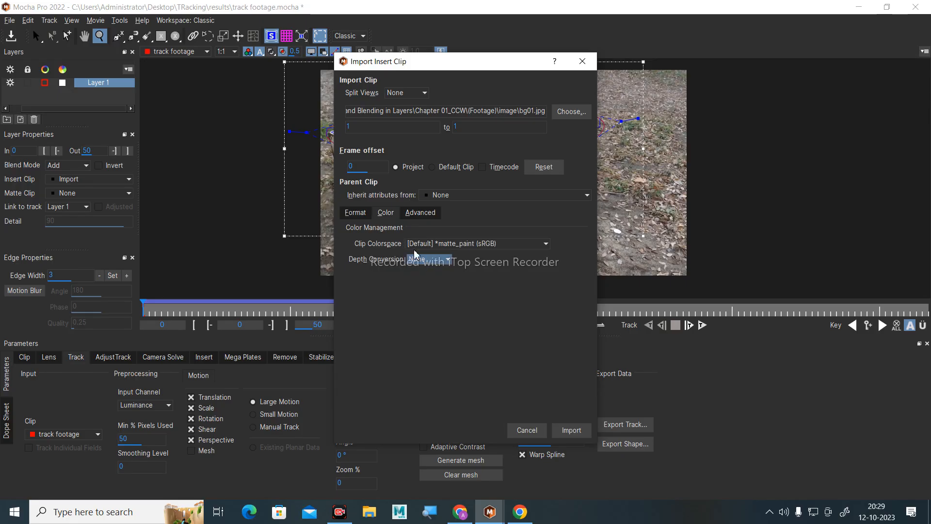
{"action": "left_click", "coordinate": [366, 217]}
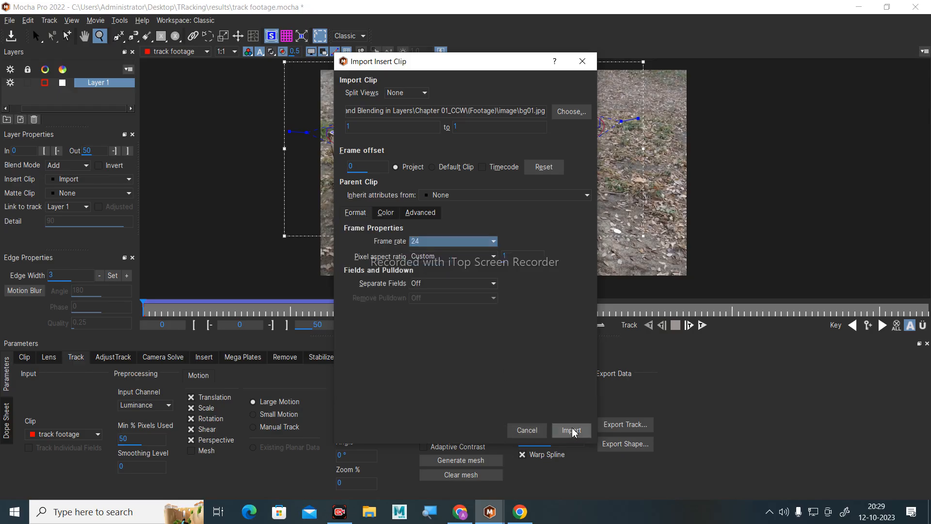
{"action": "left_click", "coordinate": [398, 93]}
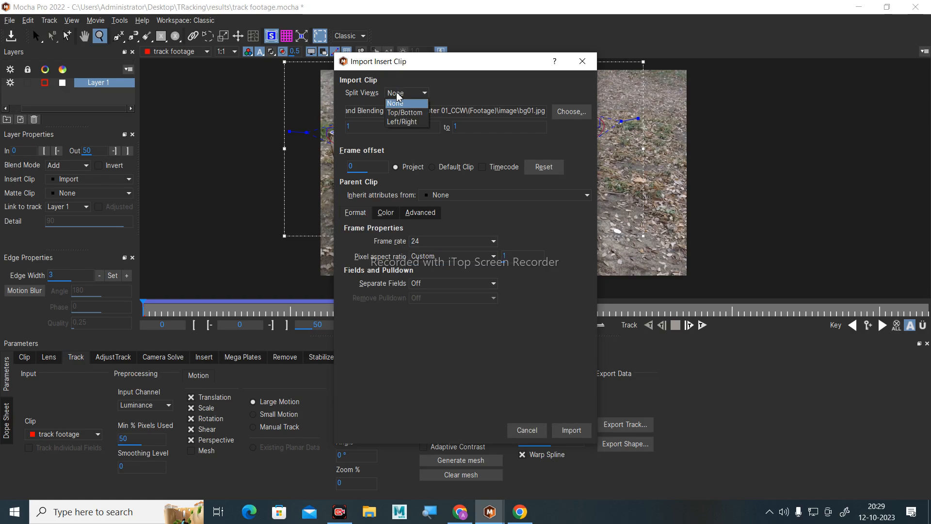
{"action": "left_click", "coordinate": [398, 102]}
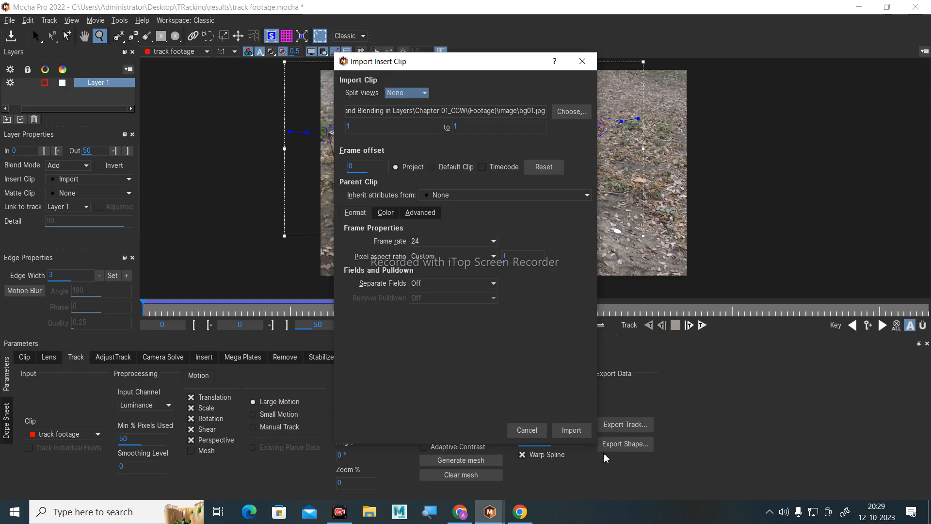
{"action": "left_click", "coordinate": [581, 436]}
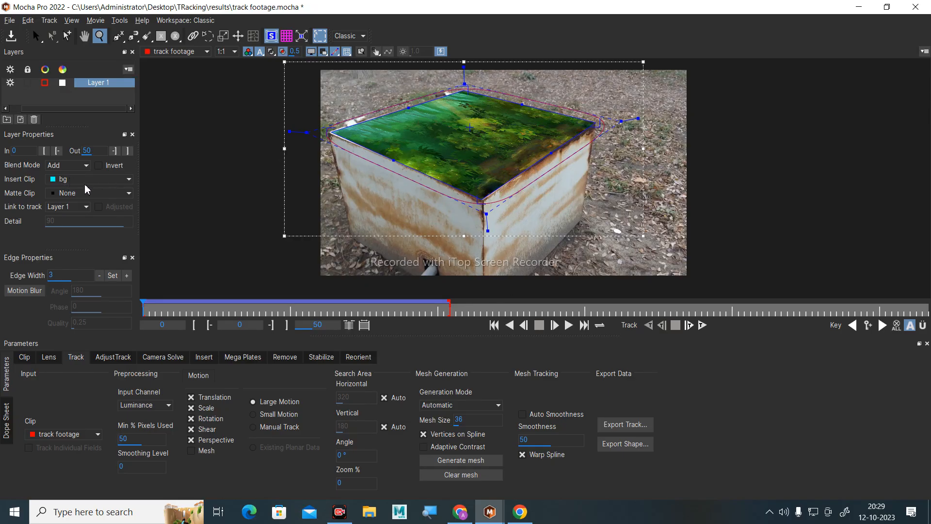
Check the in-call messages in Google Meet and return to Mocha Pro.
{"action": "left_click", "coordinate": [460, 512]}
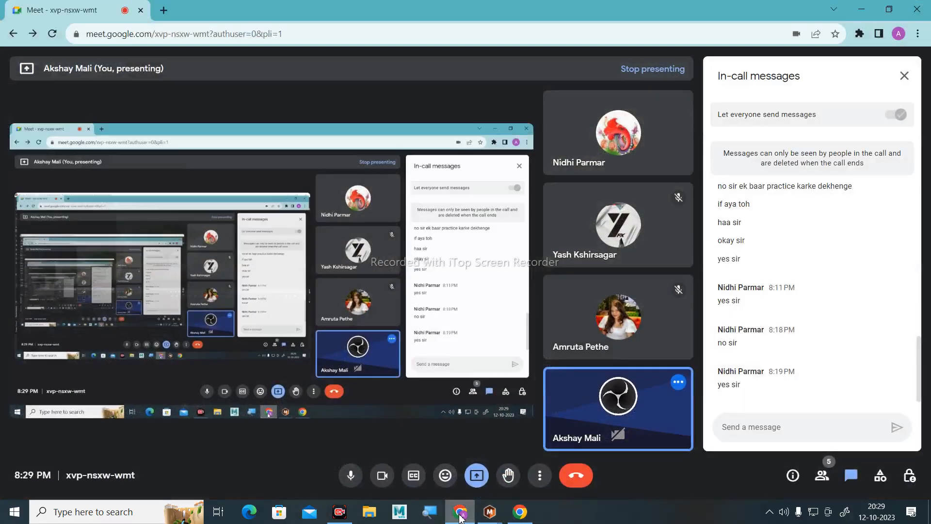
{"action": "left_click", "coordinate": [861, 9]}
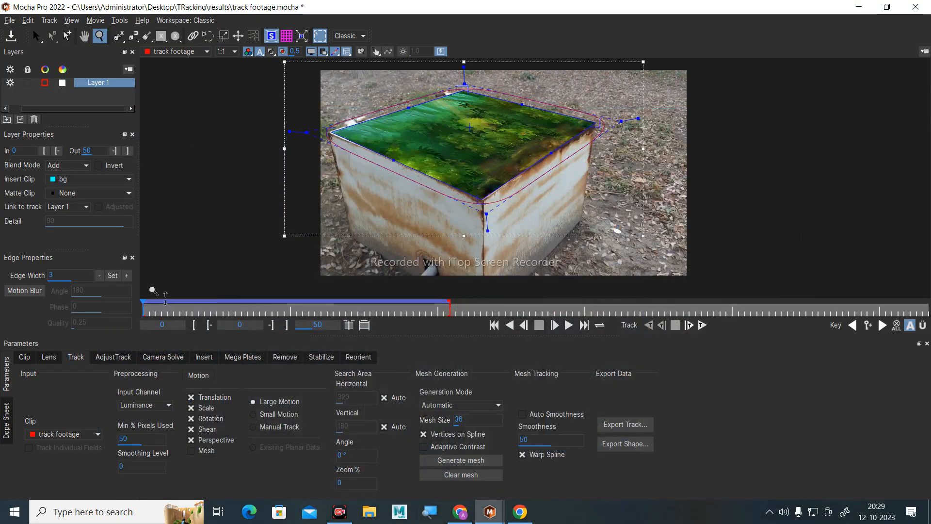
Set the input clip in Layer 1's Track settings to bg.
{"action": "left_click", "coordinate": [95, 436]}
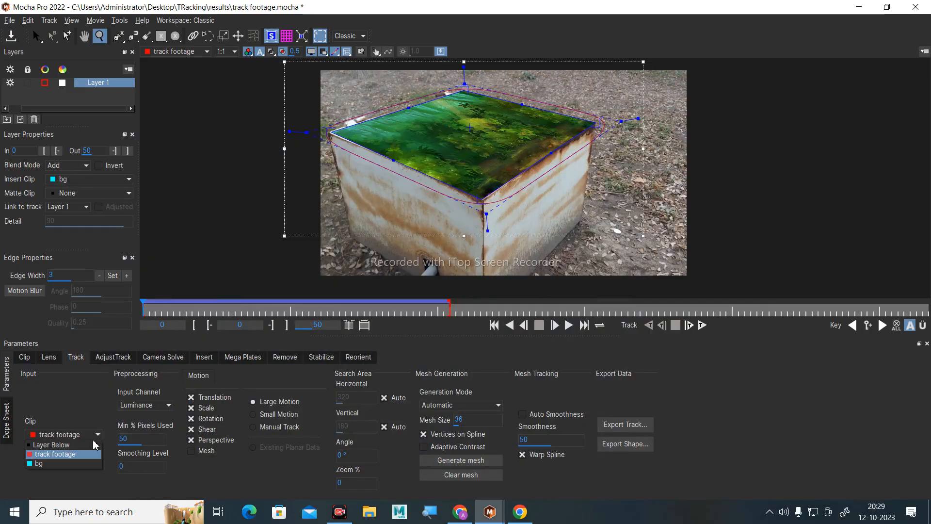
{"action": "left_click", "coordinate": [56, 463]}
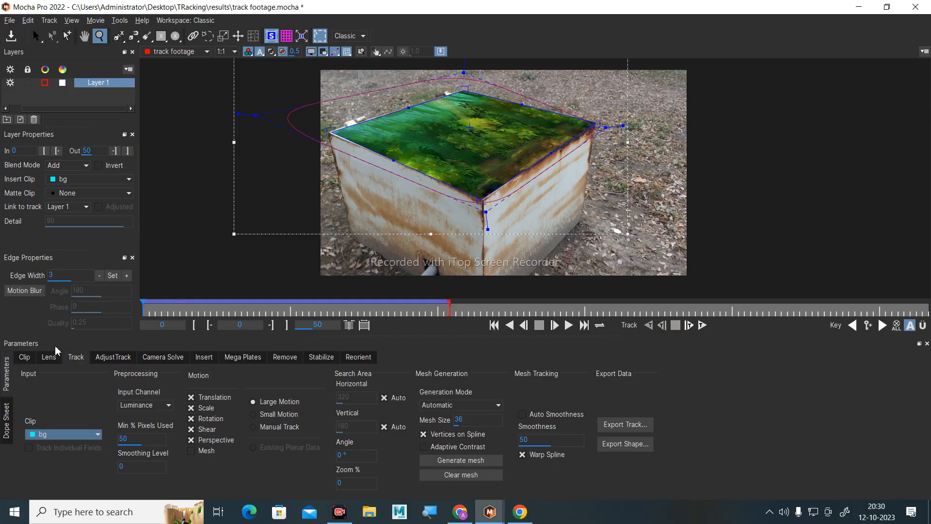
{"action": "left_click", "coordinate": [91, 440]}
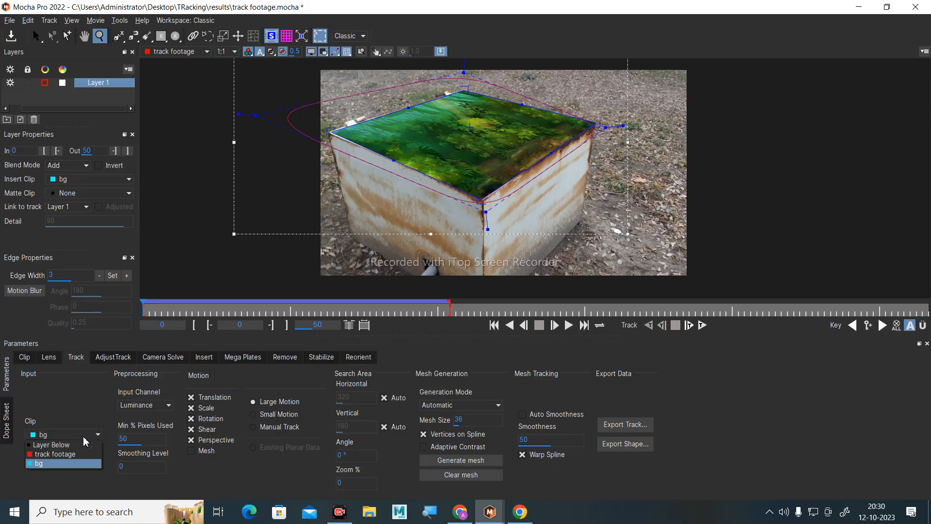
{"action": "left_click", "coordinate": [48, 462]}
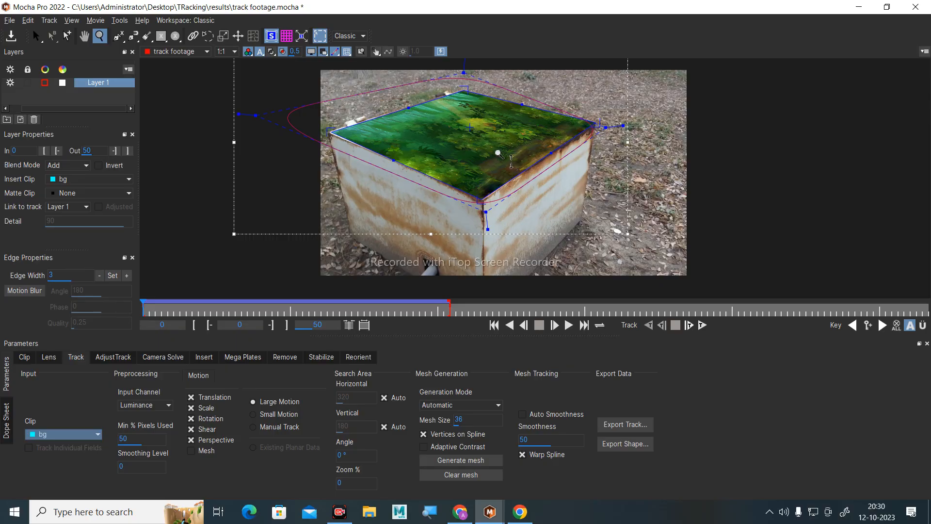
{"action": "left_click", "coordinate": [243, 39]}
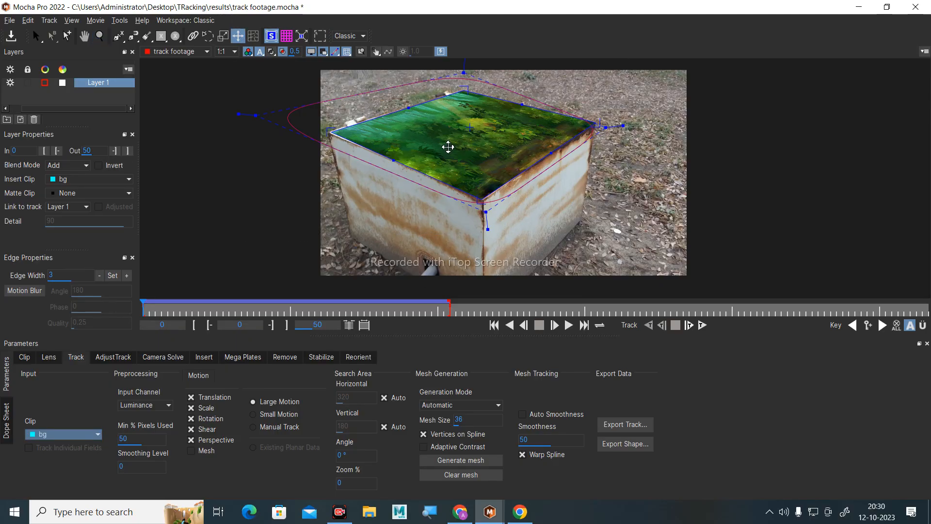
{"action": "left_click_drag", "start_coordinate": [447, 146], "coordinate": [451, 148]}
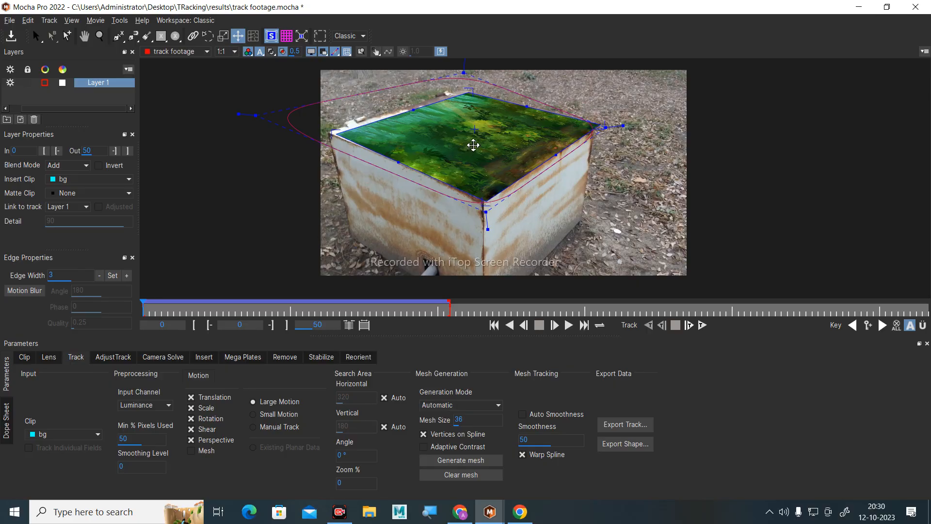
{"action": "key", "text": "ctrl+z"}
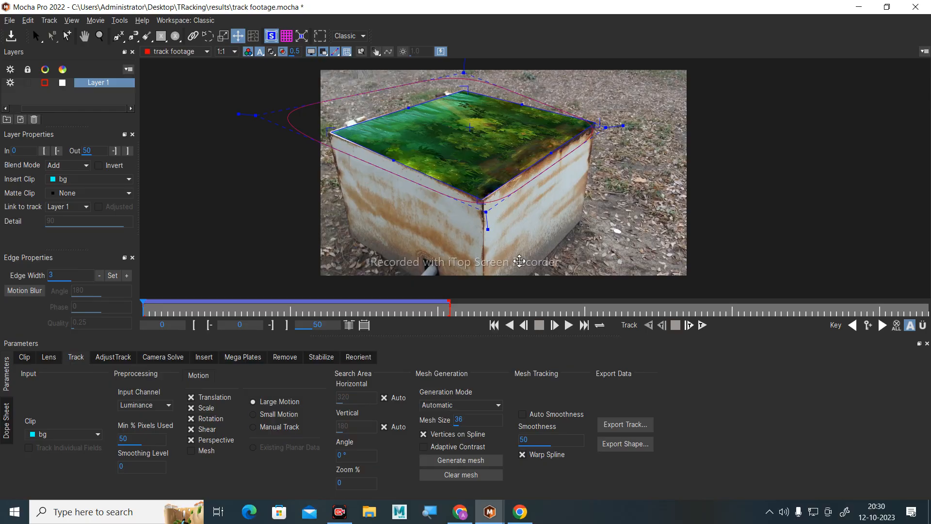
Set the input clip in Layer 1's Track settings to Layer Below and select all of the layer's spline points.
{"action": "left_click", "coordinate": [54, 434]}
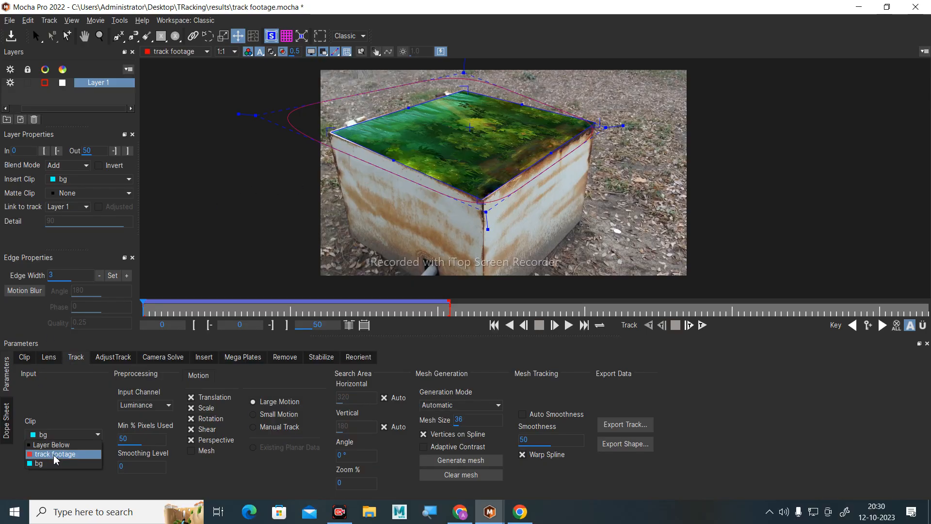
{"action": "left_click", "coordinate": [54, 446]}
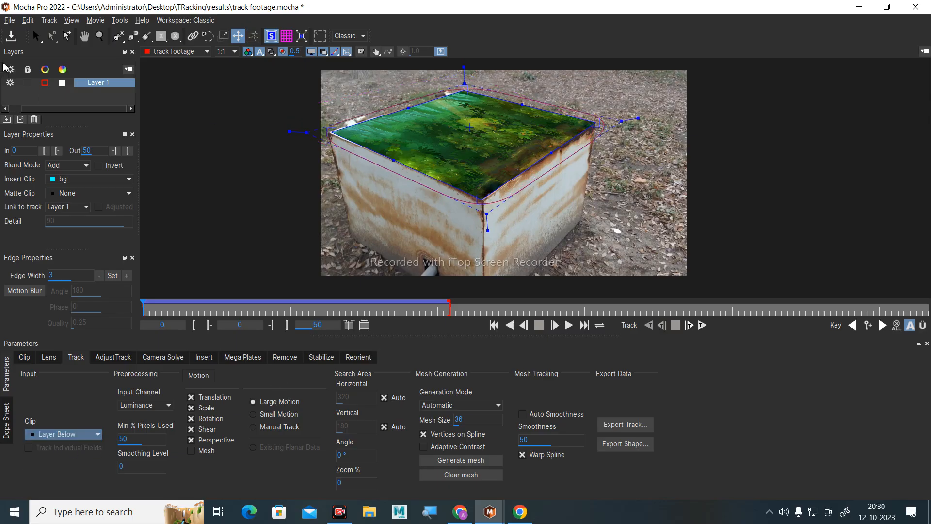
{"action": "key", "text": "ctrl+a"}
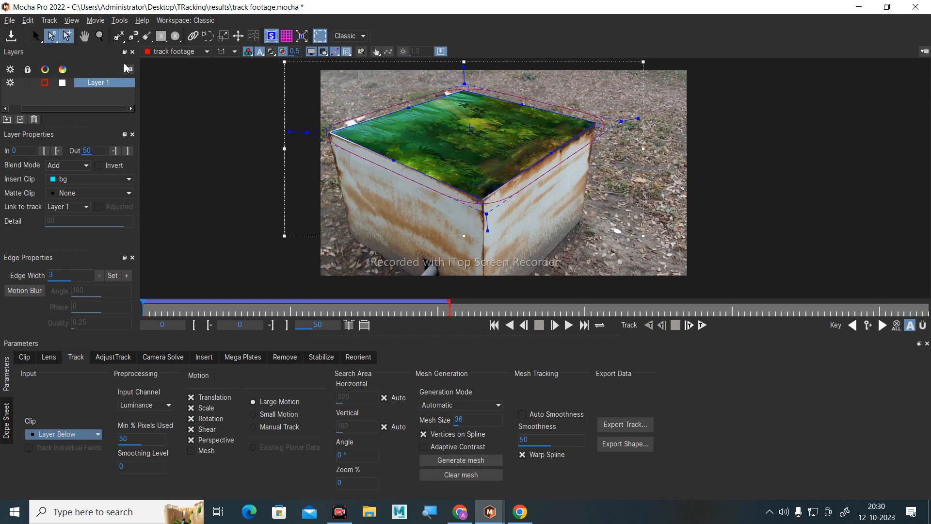
Pull the planar surface's corners inward so the bg insert covers a smaller area of the box top, and play the clip forward.
{"action": "left_click", "coordinate": [34, 36]}
{"action": "left_click_drag", "start_coordinate": [480, 200], "coordinate": [494, 169]}
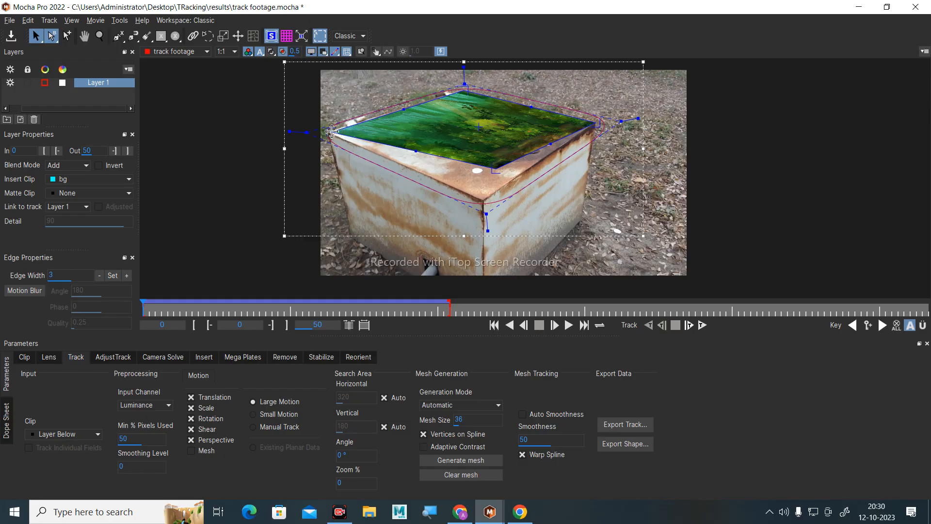
{"action": "left_click_drag", "start_coordinate": [340, 133], "coordinate": [384, 113]}
{"action": "left_click_drag", "start_coordinate": [503, 173], "coordinate": [517, 185]}
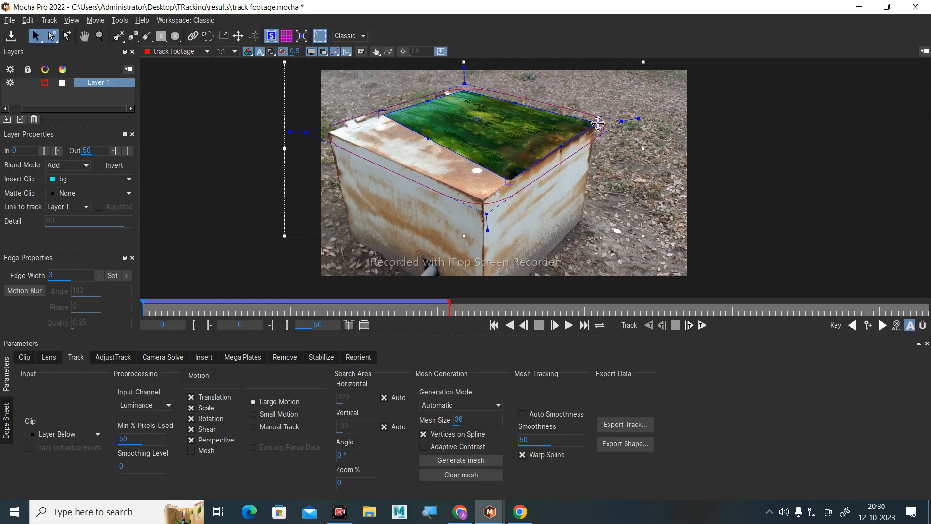
{"action": "left_click_drag", "start_coordinate": [596, 124], "coordinate": [587, 129]}
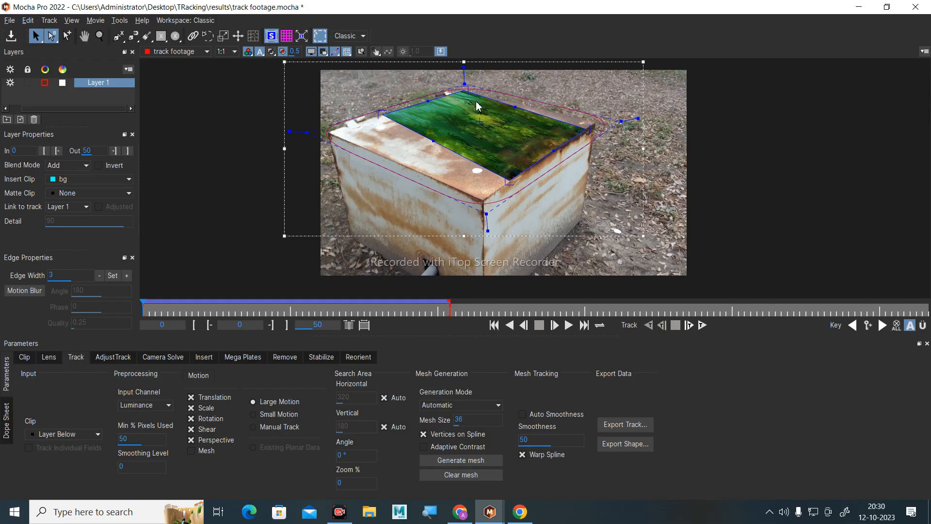
{"action": "left_click_drag", "start_coordinate": [382, 114], "coordinate": [362, 118]}
{"action": "left_click_drag", "start_coordinate": [468, 97], "coordinate": [441, 99]}
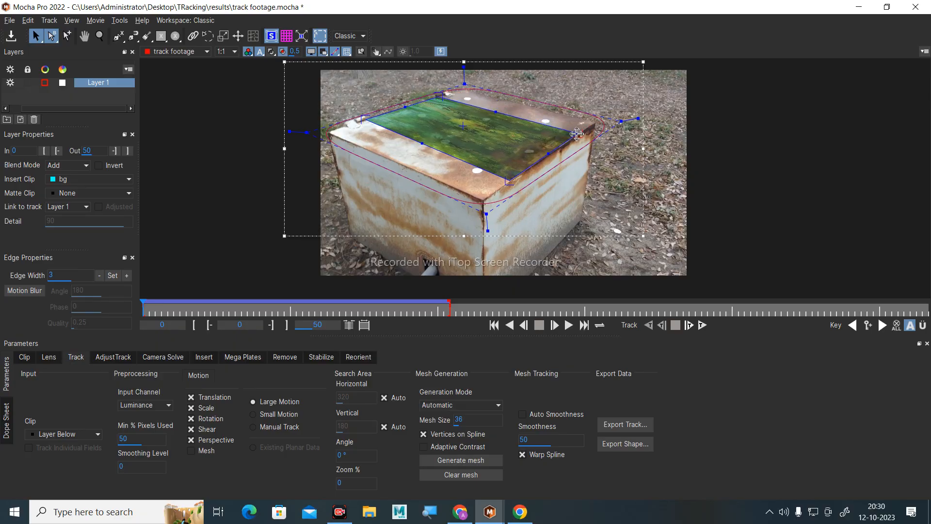
{"action": "left_click_drag", "start_coordinate": [513, 177], "coordinate": [503, 176]}
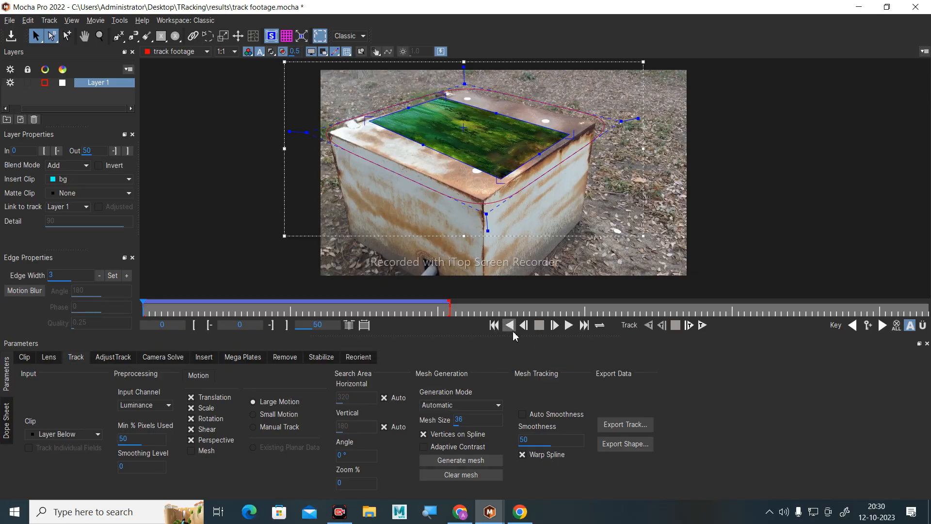
{"action": "left_click", "coordinate": [569, 325]}
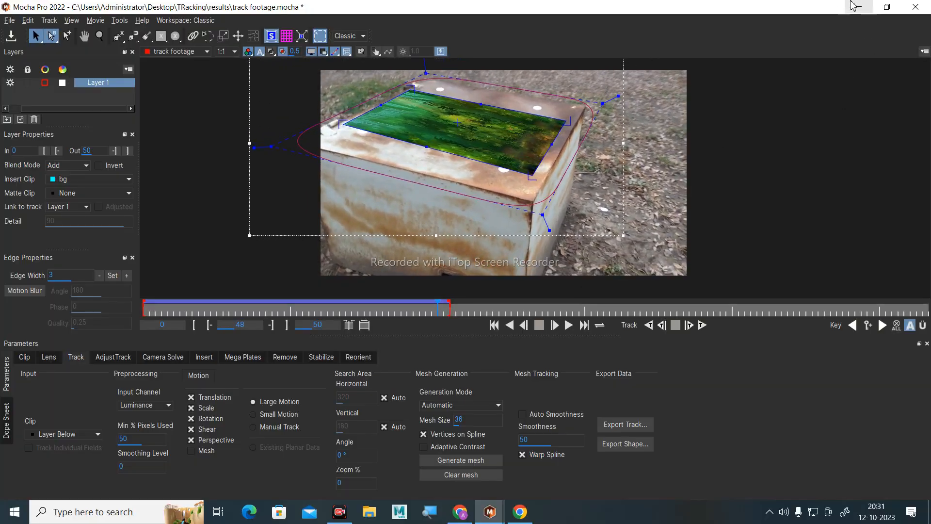
Minimize Mocha Pro and check the in-call messages in Google Meet.
{"action": "left_click", "coordinate": [859, 7]}
{"action": "left_click", "coordinate": [460, 512]}
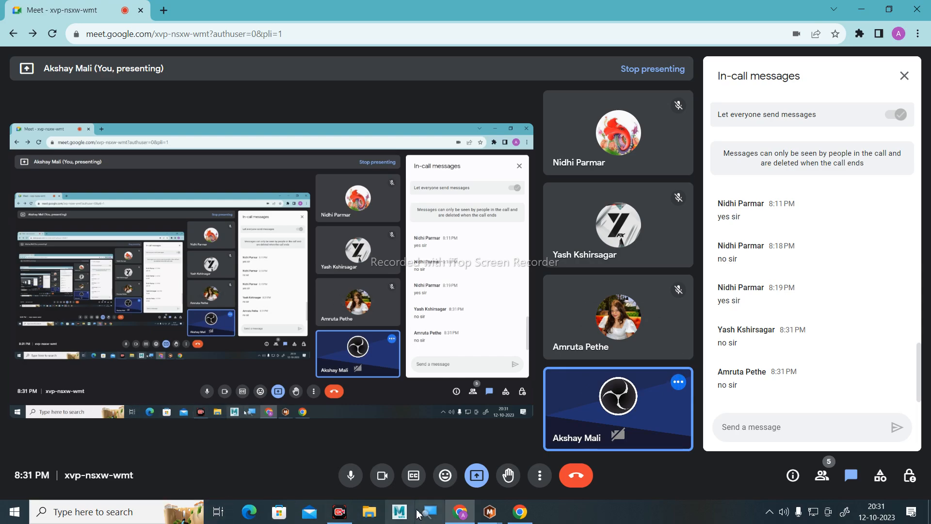
{"action": "mouse_move", "coordinate": [356, 510]}
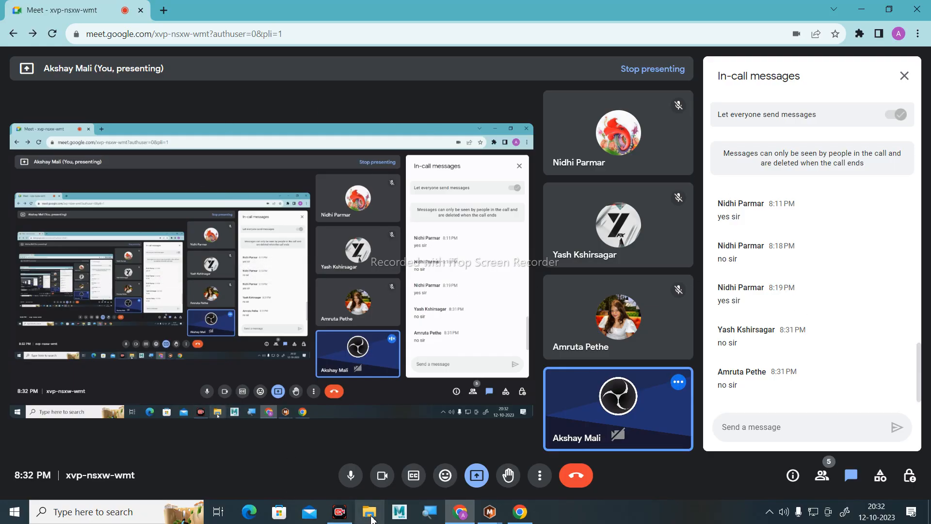
Open the \\dataserver network location in File Explorer and go to 2019 CCW > Course Content > ADVFX > Sem IV > 3. Mocha.
{"action": "key", "text": "super+r"}
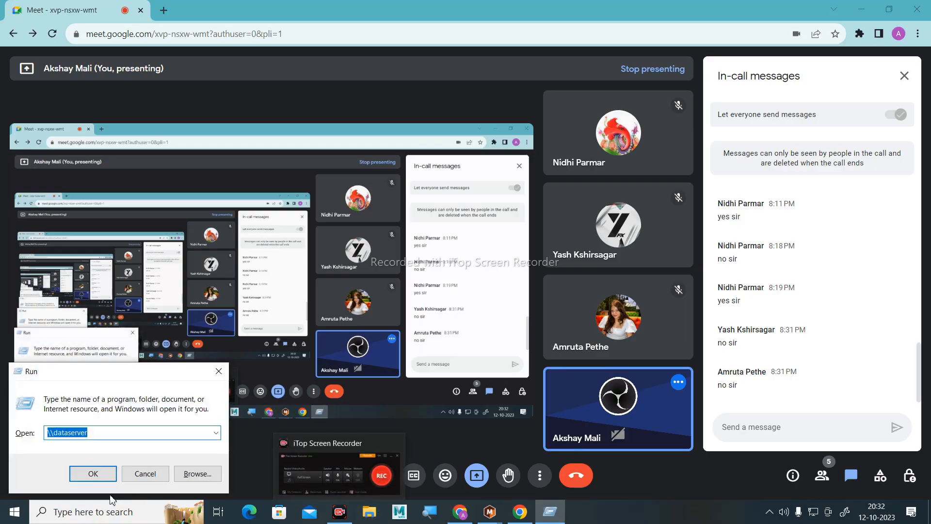
{"action": "left_click", "coordinate": [89, 472]}
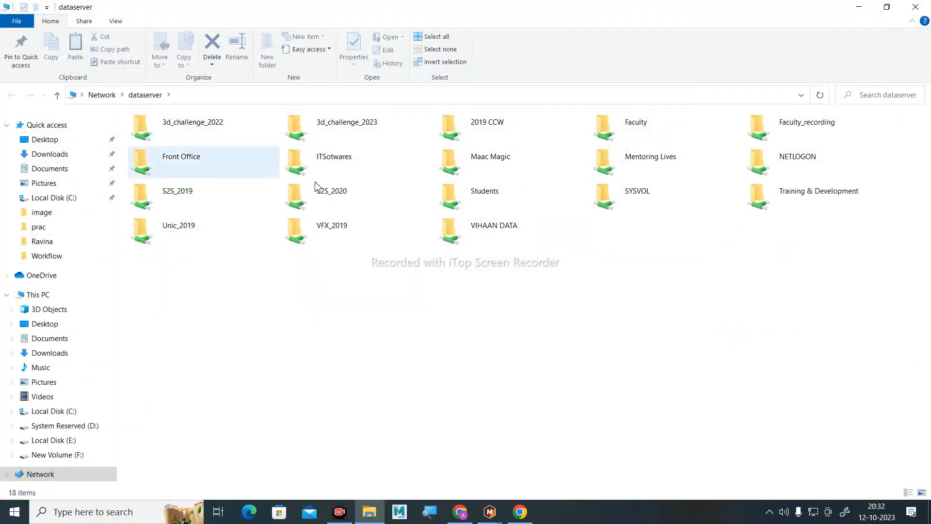
{"action": "double_click", "coordinate": [508, 141]}
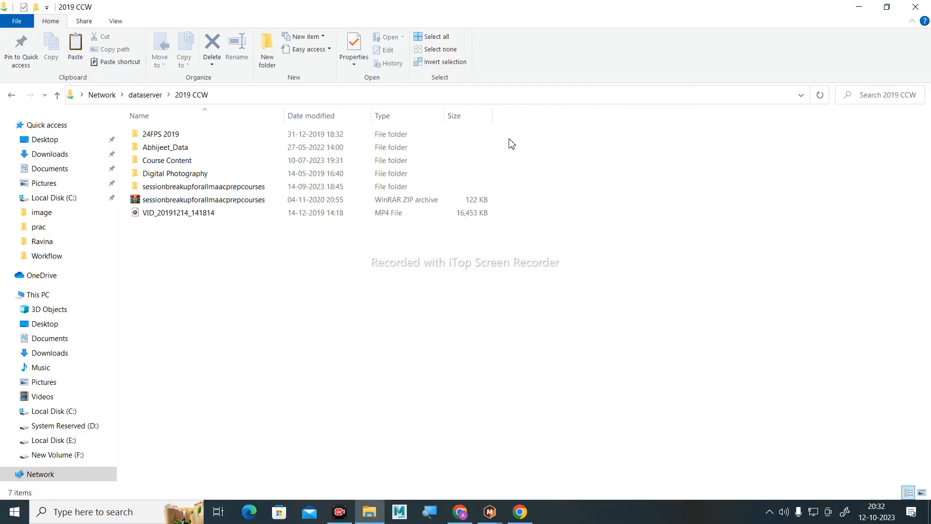
{"action": "double_click", "coordinate": [191, 163]}
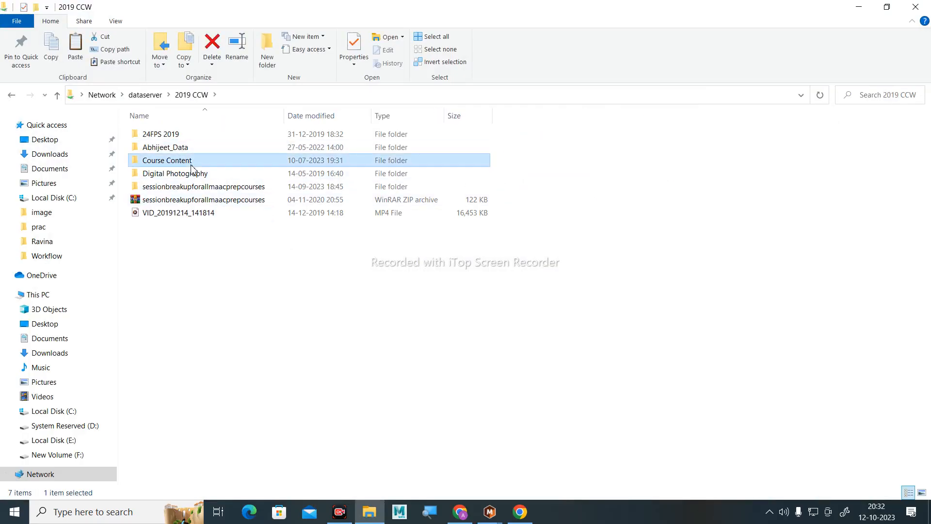
{"action": "double_click", "coordinate": [174, 186]}
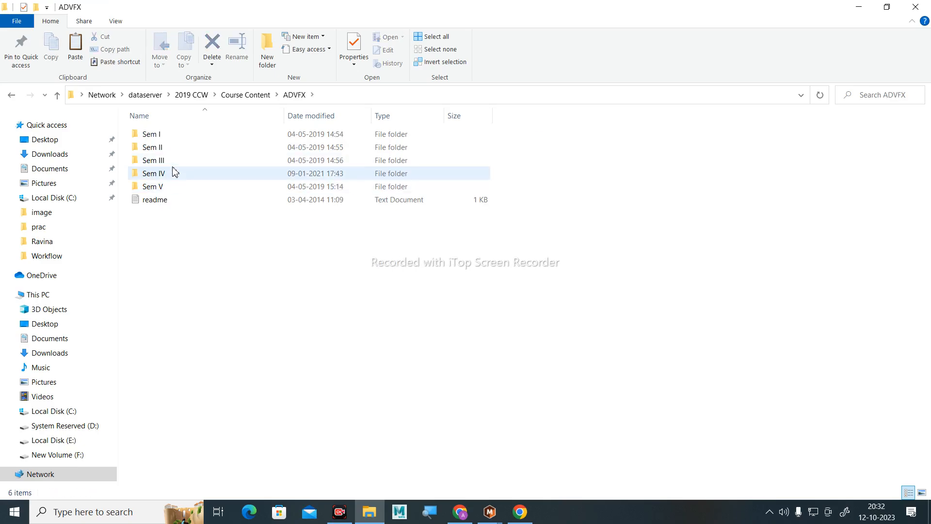
{"action": "double_click", "coordinate": [175, 175]}
{"action": "double_click", "coordinate": [173, 161]}
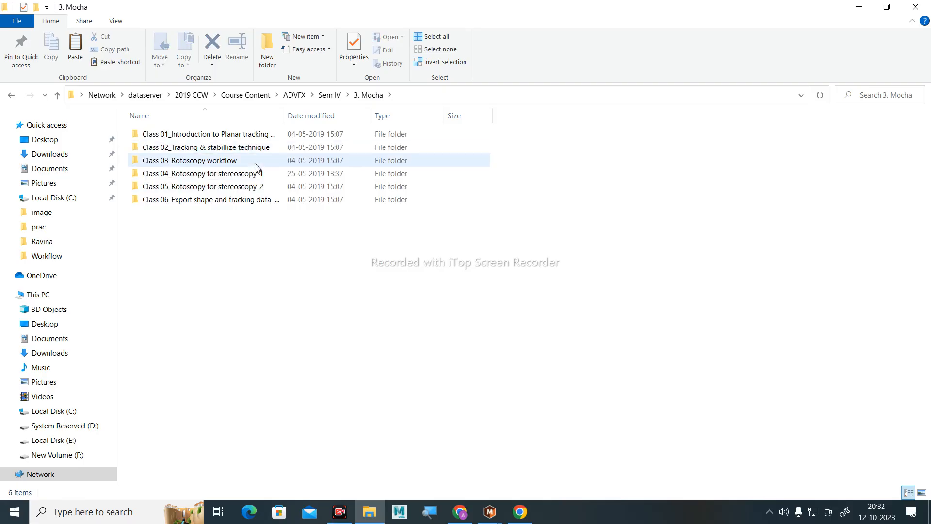
Examine the Class 03_Rotoscopy workflow folder and the footage in Class 02_Tracking & stabillize technique, returning to the 3. Mocha folder.
{"action": "double_click", "coordinate": [217, 165]}
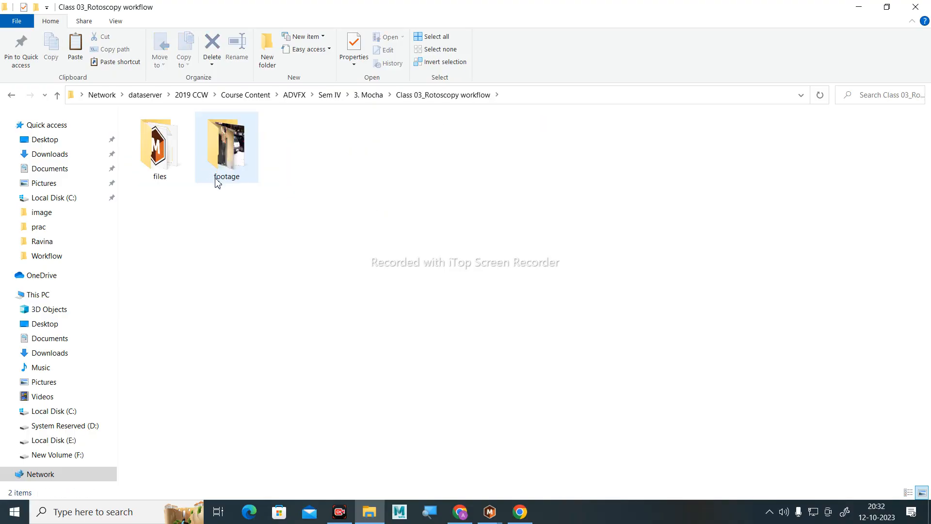
{"action": "left_click", "coordinate": [370, 95]}
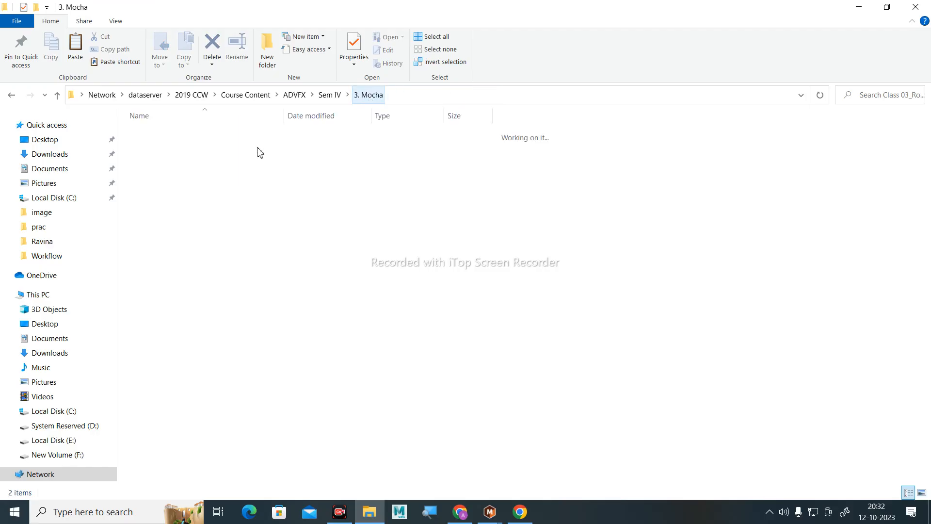
{"action": "double_click", "coordinate": [230, 149]}
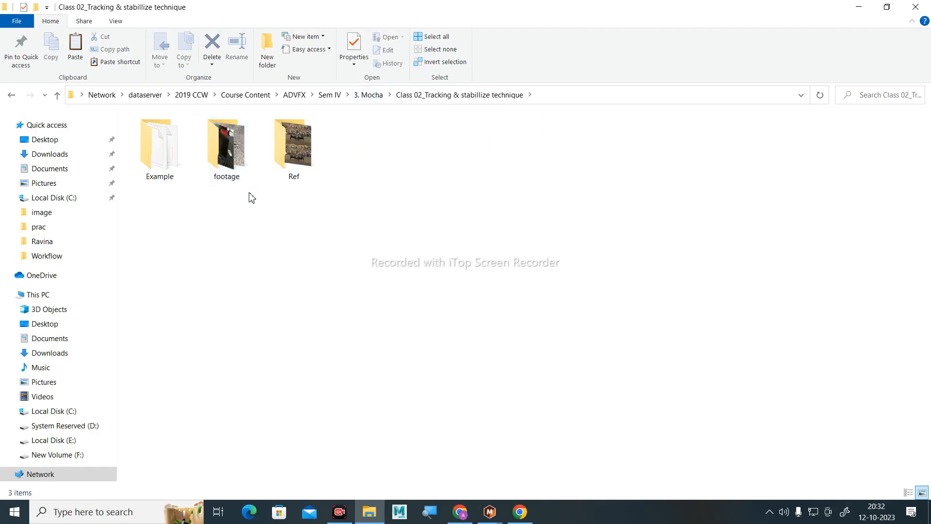
{"action": "double_click", "coordinate": [242, 173]}
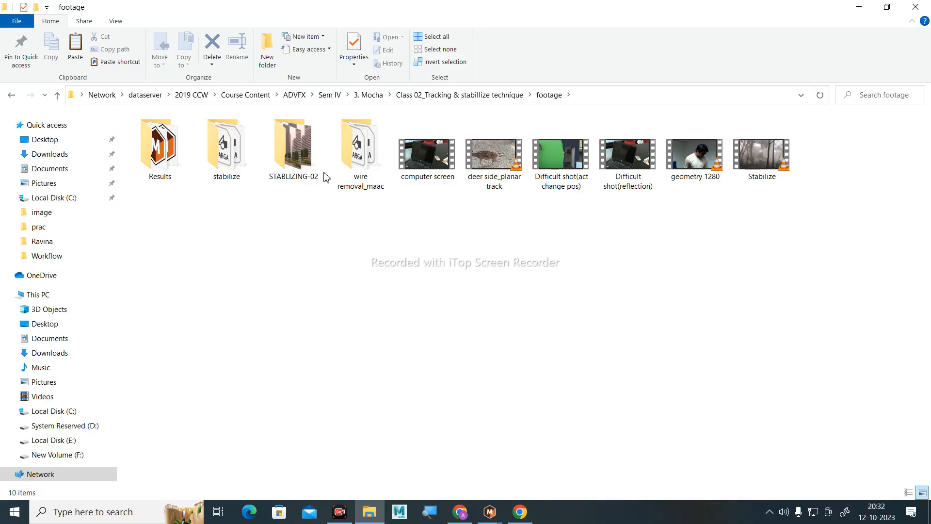
{"action": "left_click", "coordinate": [439, 96]}
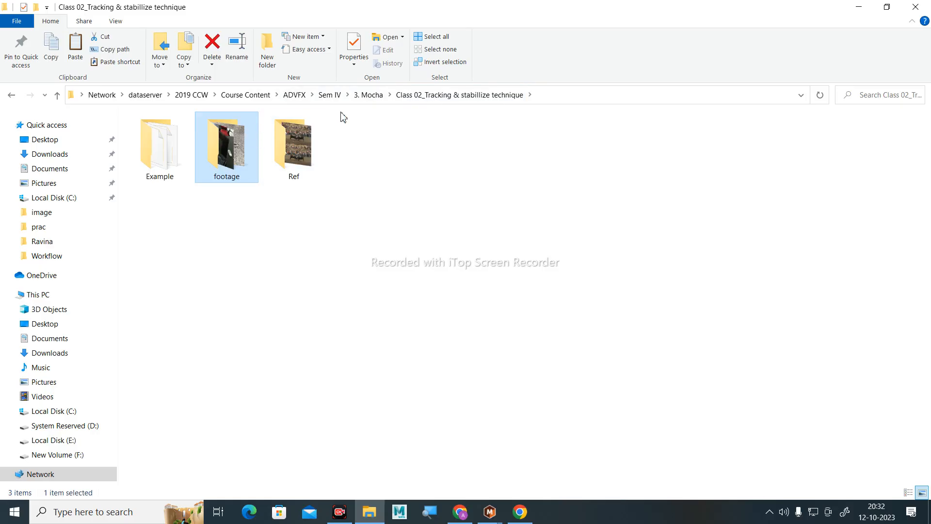
{"action": "left_click", "coordinate": [371, 96]}
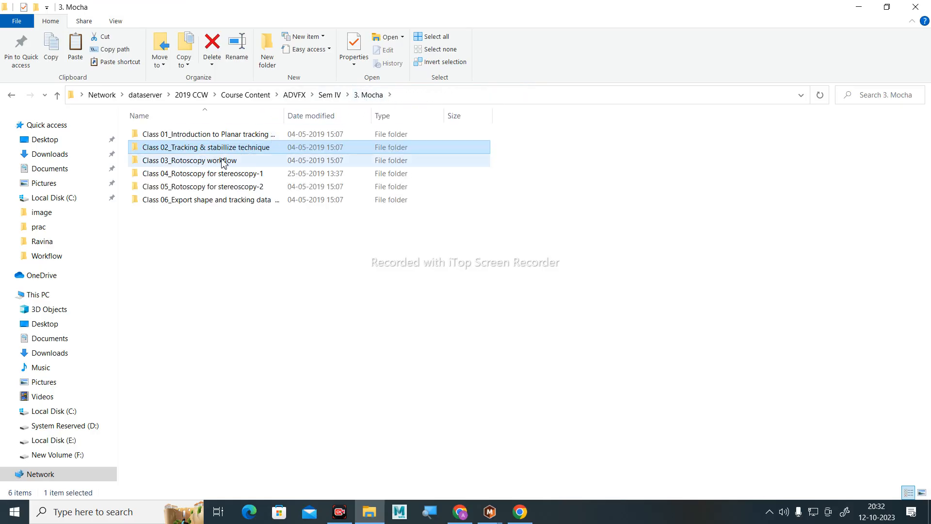
Examine the Class 01 planar tracking introduction folder and the footage in Class 04_Rotoscopy for stereoscopy-1, returning to the 3. Mocha folder.
{"action": "double_click", "coordinate": [237, 135]}
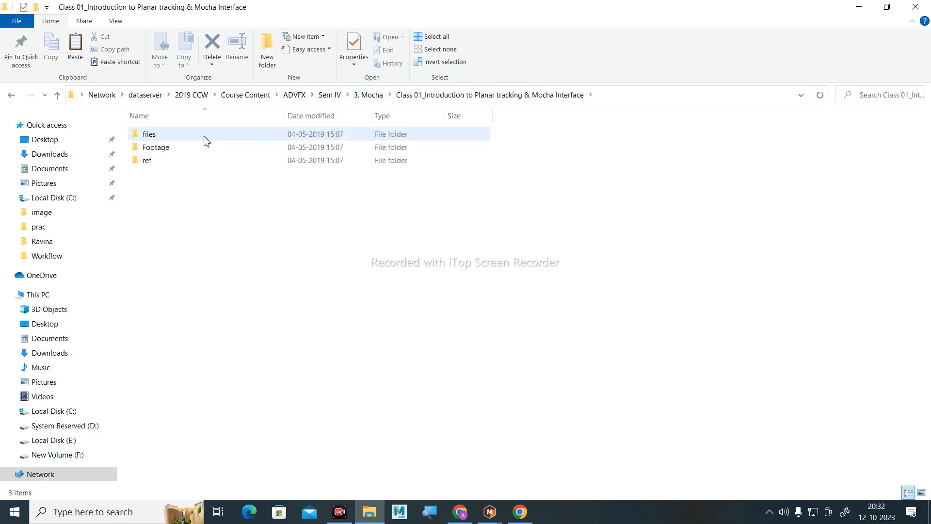
{"action": "left_click", "coordinate": [368, 96]}
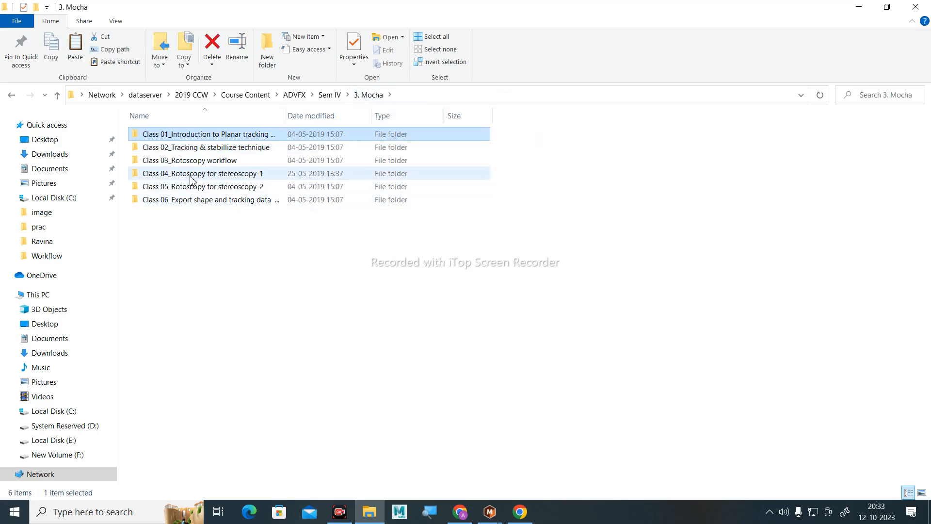
{"action": "double_click", "coordinate": [216, 174]}
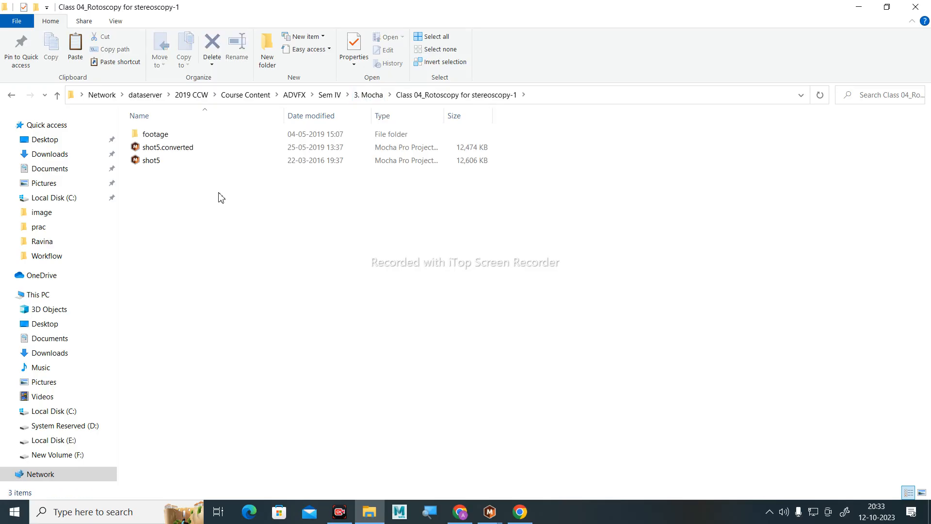
{"action": "double_click", "coordinate": [179, 139]}
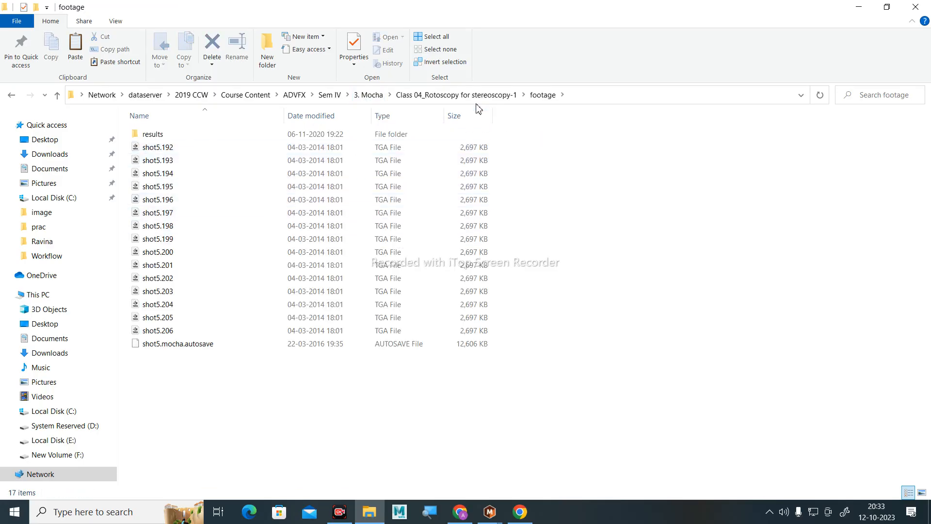
{"action": "left_click", "coordinate": [461, 96]}
{"action": "left_click", "coordinate": [369, 96]}
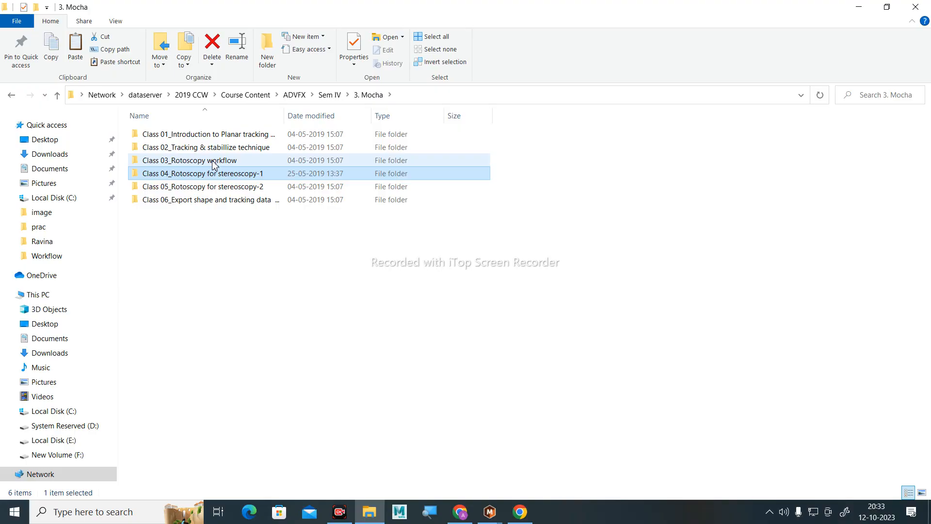
Recheck the Class 03_Rotoscopy workflow folder and open the Ref folder in Class 02_Tracking & stabillize technique.
{"action": "double_click", "coordinate": [215, 162]}
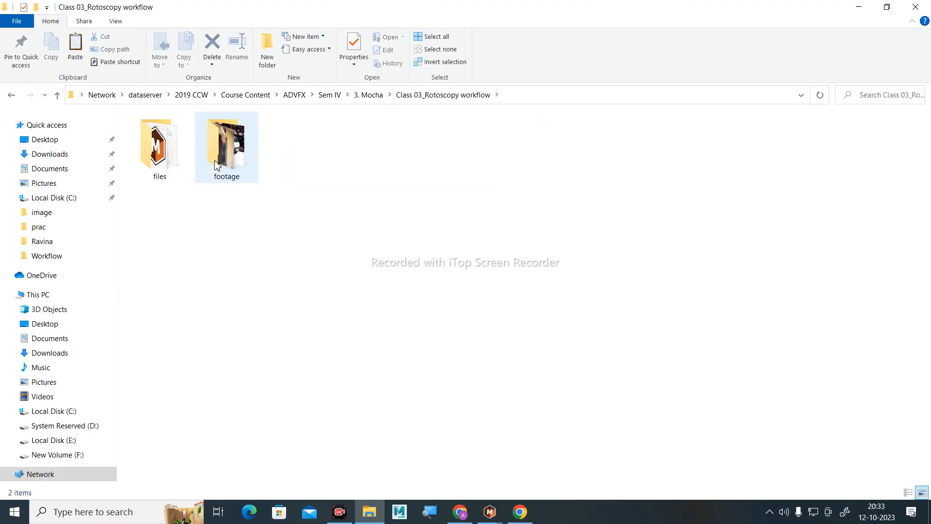
{"action": "left_click", "coordinate": [374, 96]}
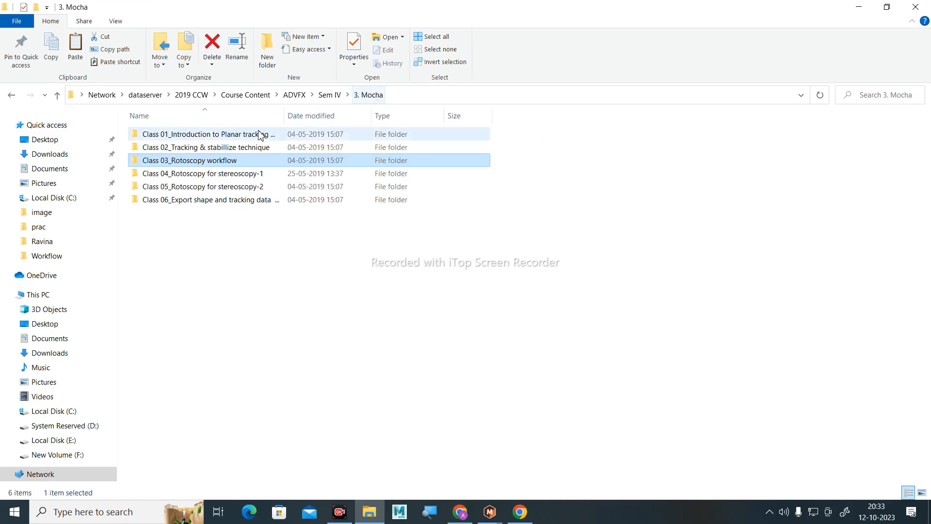
{"action": "left_click", "coordinate": [239, 149]}
{"action": "double_click", "coordinate": [239, 150]}
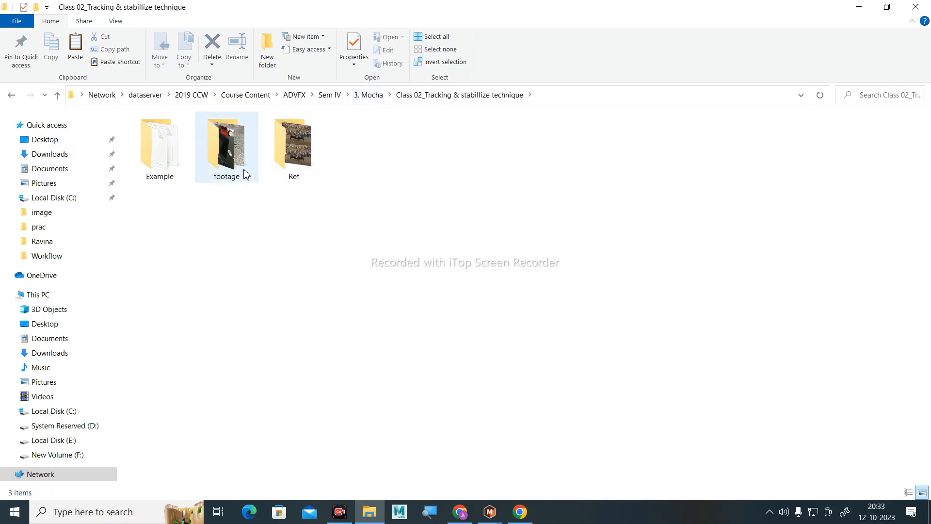
{"action": "double_click", "coordinate": [298, 165]}
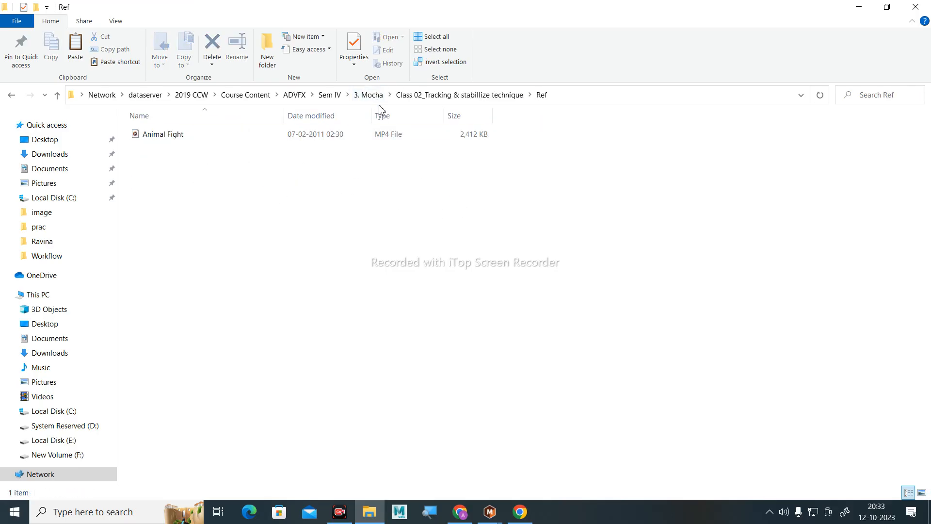
Open the footage folder of Class 02_Tracking & stabillize technique and view the geometry 1280 clip full screen, paused.
{"action": "left_click", "coordinate": [405, 96]}
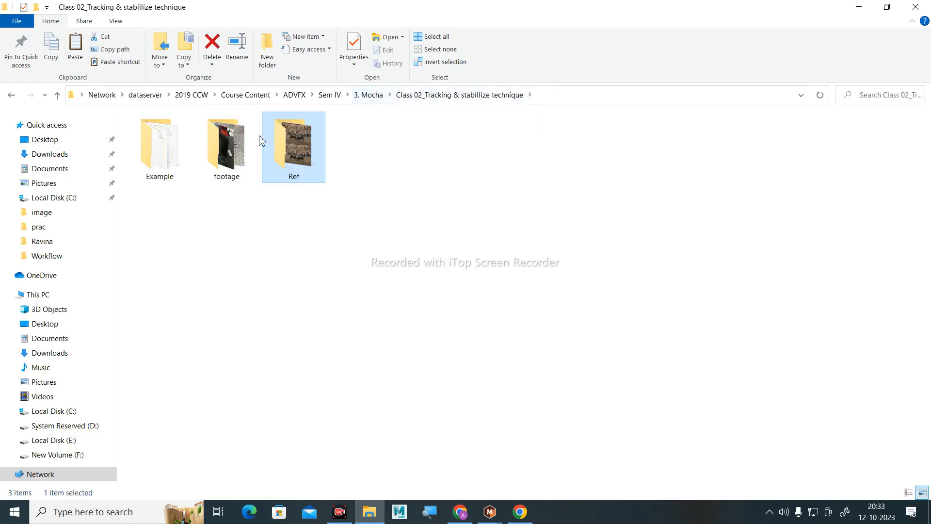
{"action": "double_click", "coordinate": [236, 147]}
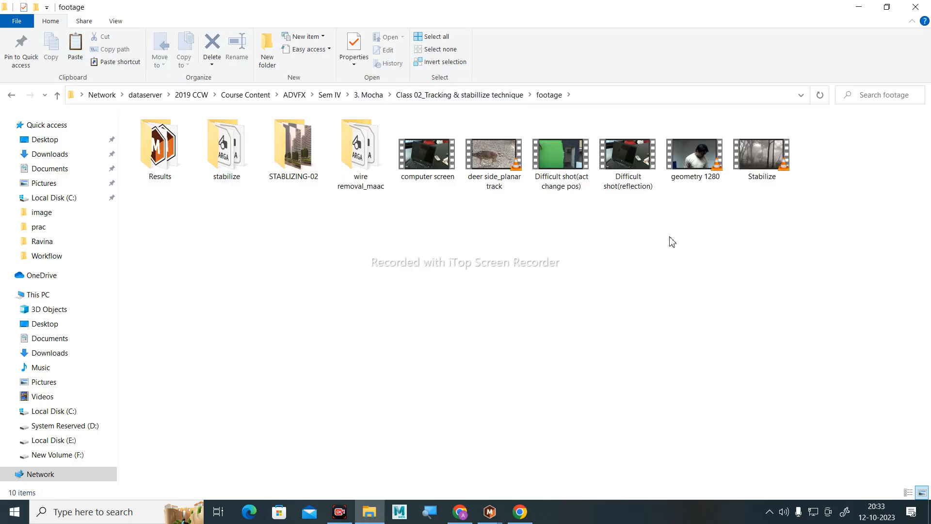
{"action": "double_click", "coordinate": [695, 156]}
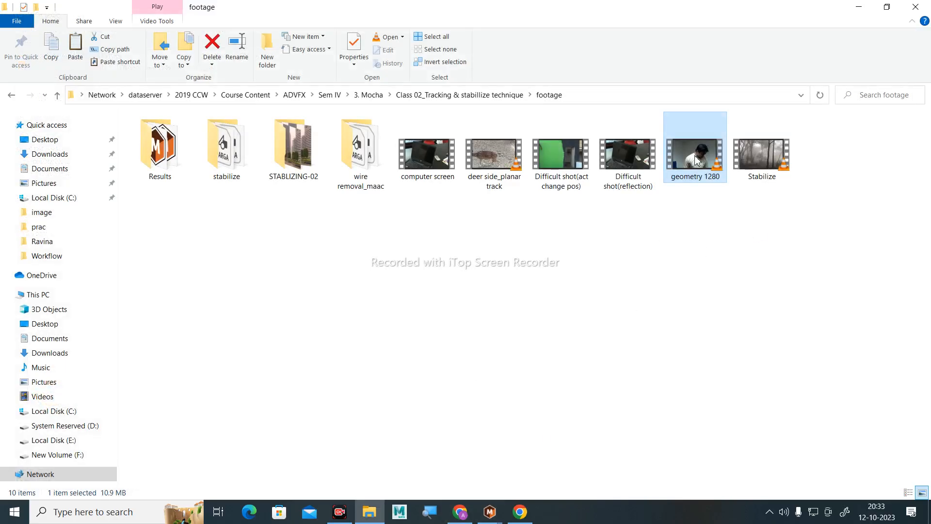
{"action": "double_click", "coordinate": [697, 160]}
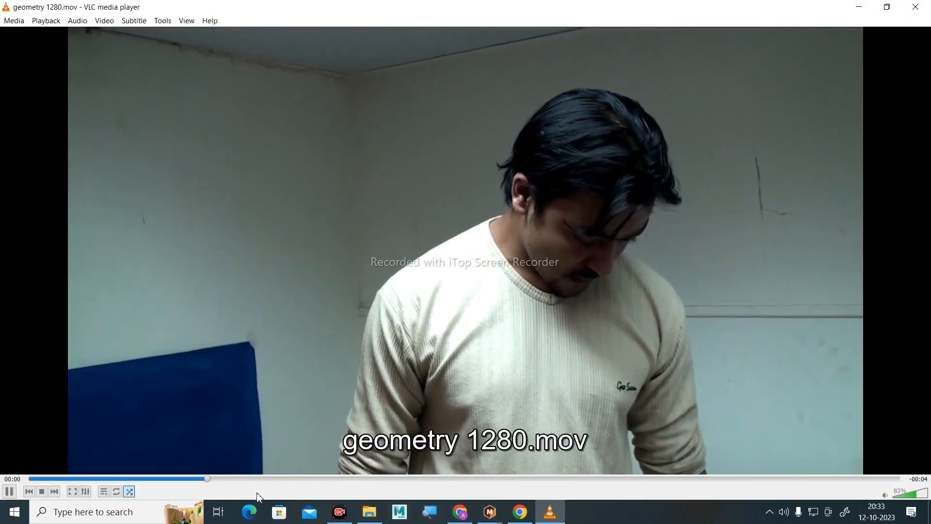
{"action": "key", "text": "space"}
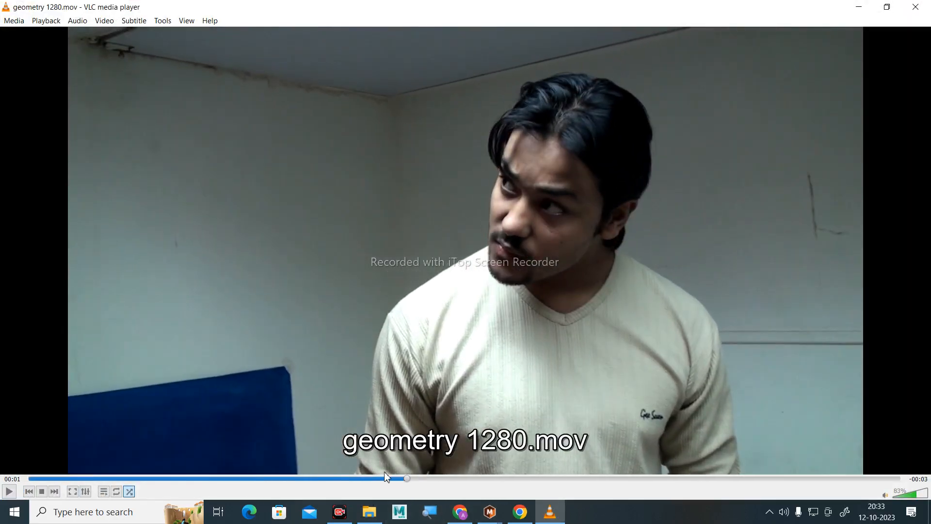
{"action": "double_click", "coordinate": [583, 345]}
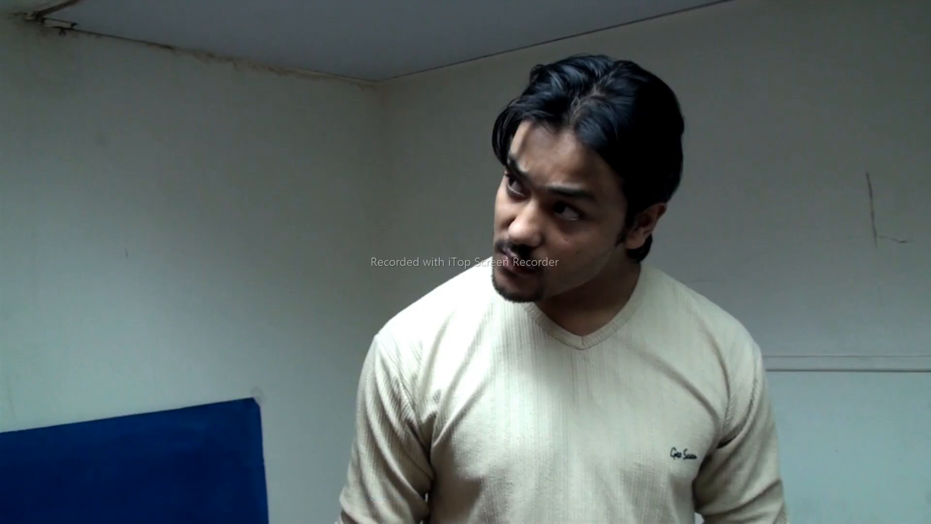
{"action": "mouse_move", "coordinate": [680, 248]}
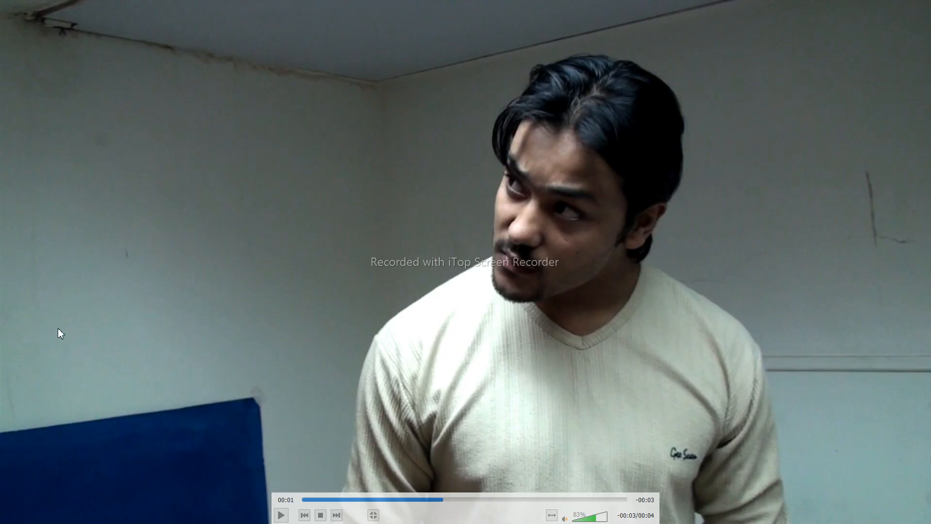
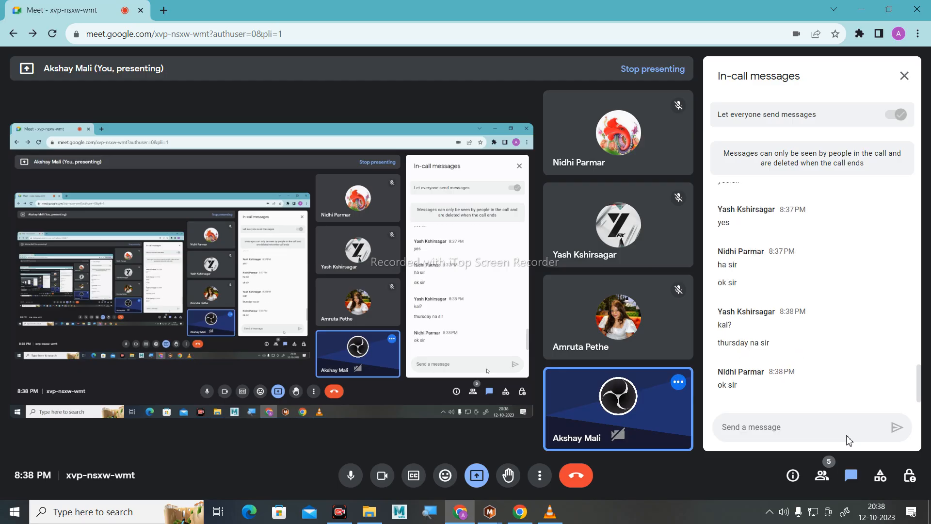
Check 14 and 17 October 2023 in the system calendar, then close it.
{"action": "left_click", "coordinate": [876, 517]}
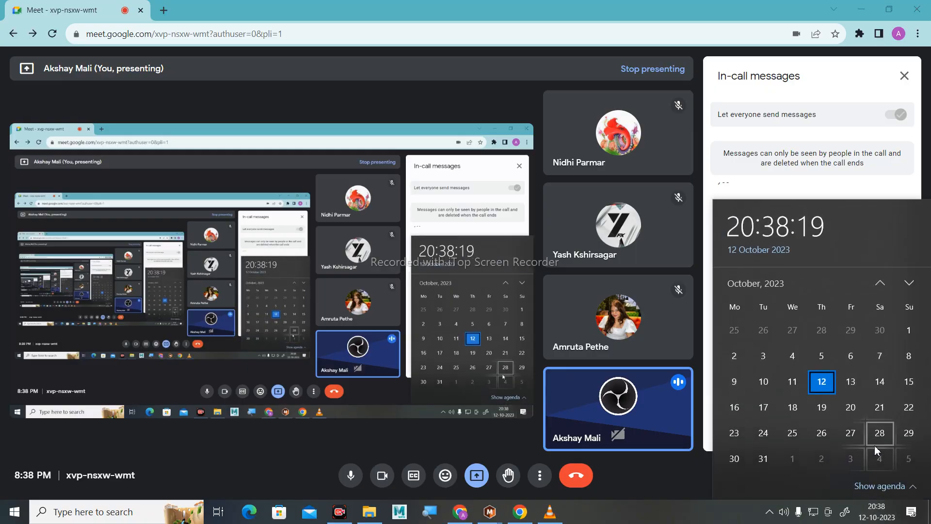
{"action": "left_click", "coordinate": [881, 385]}
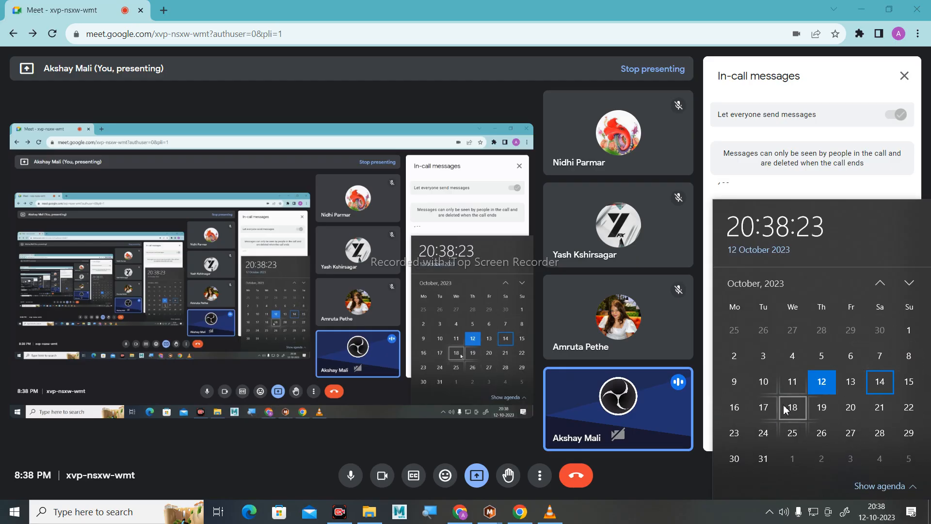
{"action": "left_click", "coordinate": [764, 407]}
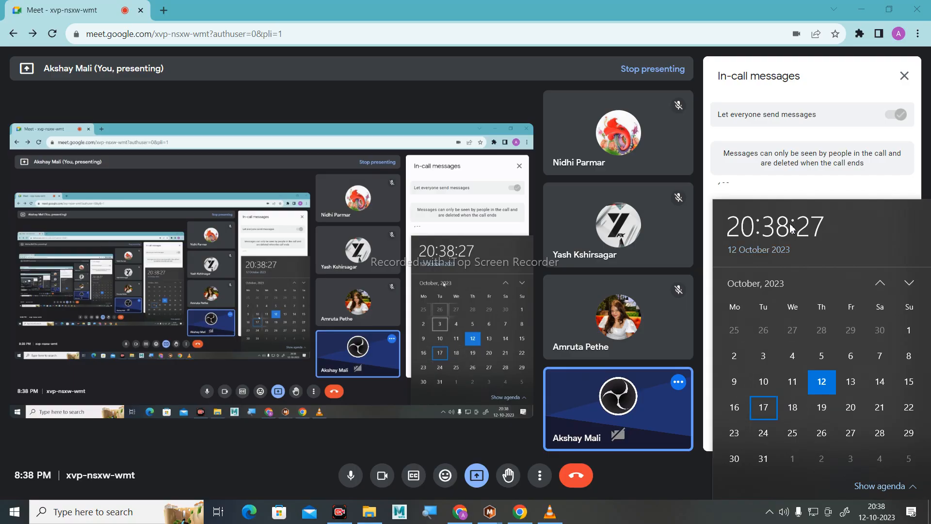
{"action": "key", "text": "Escape"}
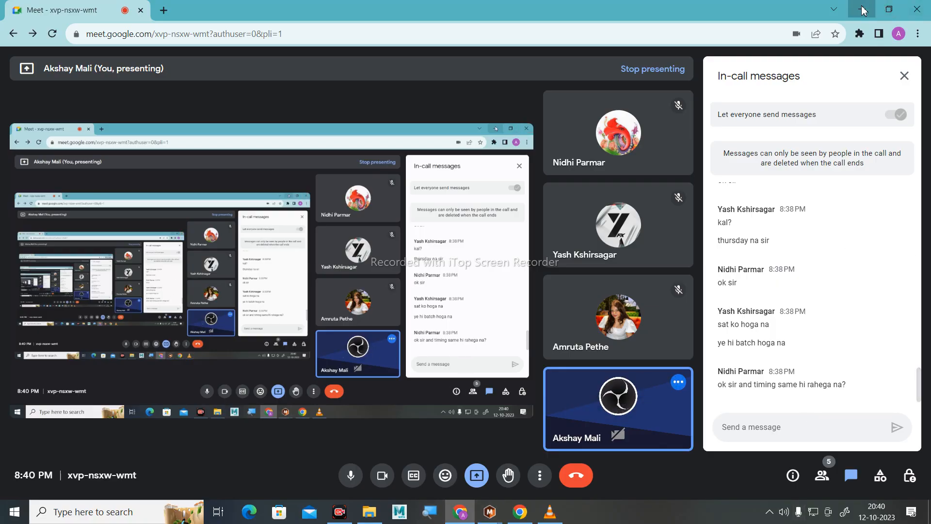
Minimize the open windows to show the desktop and launch Adobe After Effects 2022.
{"action": "key", "text": "alt+Tab"}
{"action": "left_click", "coordinate": [864, 27]}
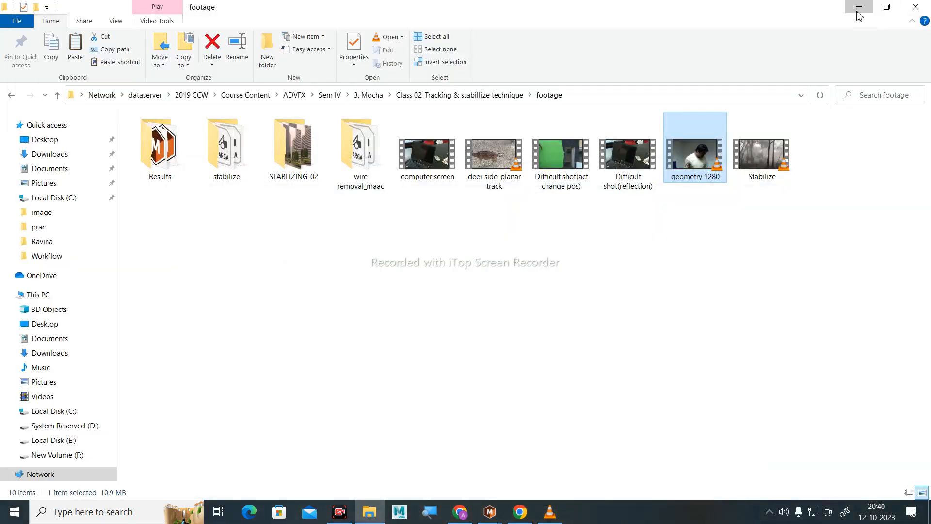
{"action": "left_click", "coordinate": [858, 6]}
{"action": "right_click", "coordinate": [570, 124]}
{"action": "left_click", "coordinate": [600, 161]}
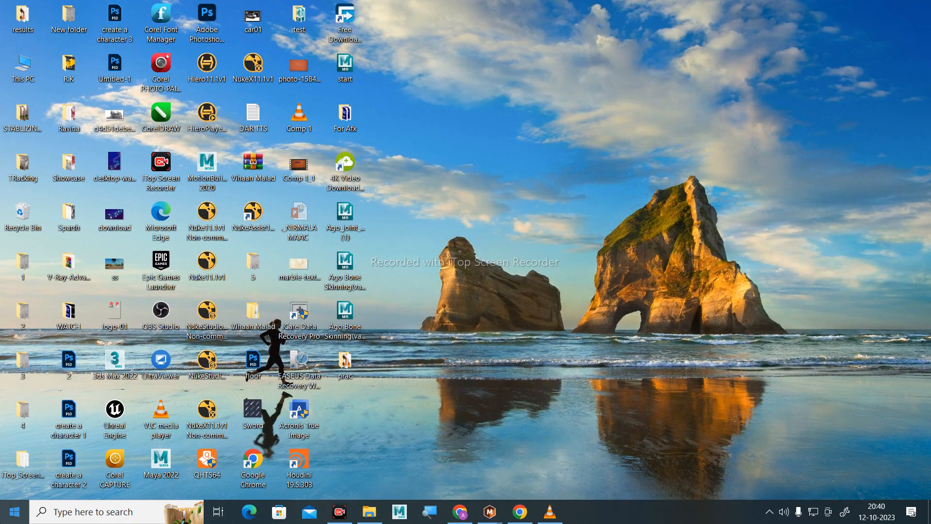
{"action": "left_click", "coordinate": [4, 504]}
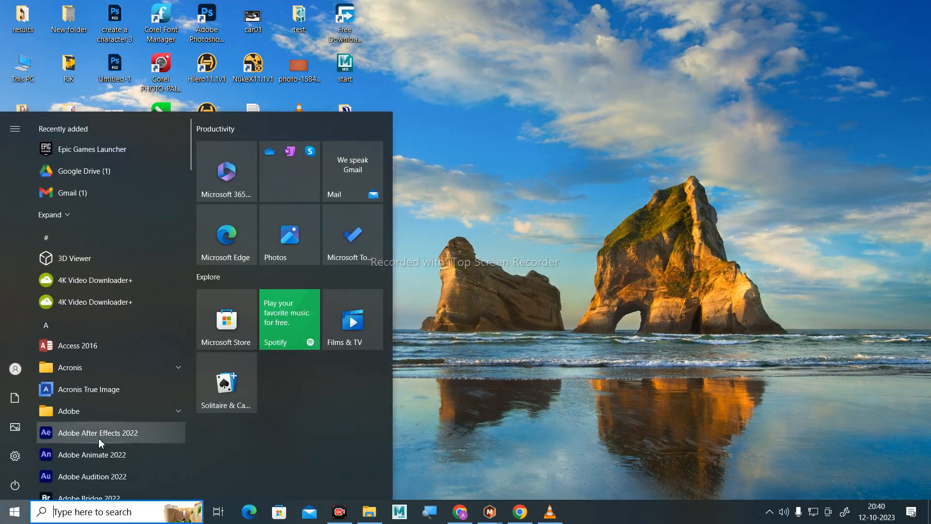
{"action": "left_click", "coordinate": [119, 435]}
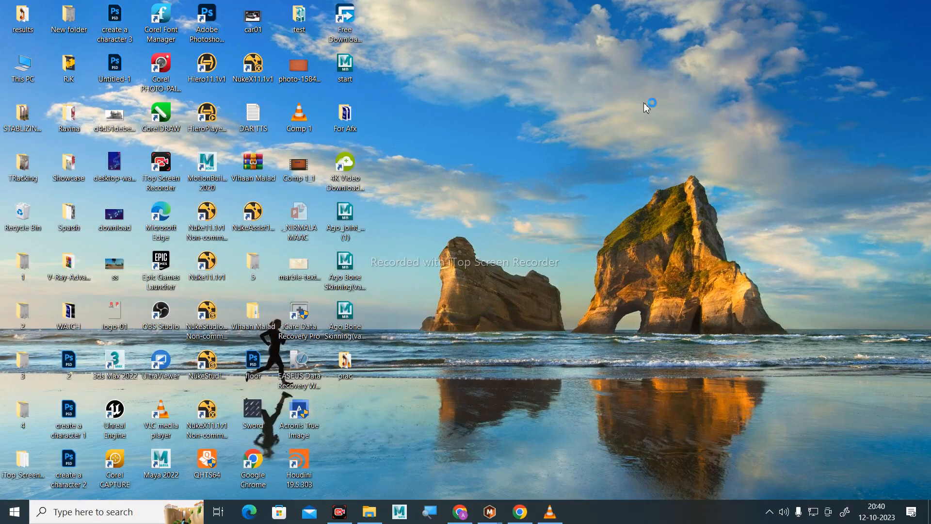
{"action": "right_click", "coordinate": [645, 102]}
{"action": "left_click", "coordinate": [682, 137]}
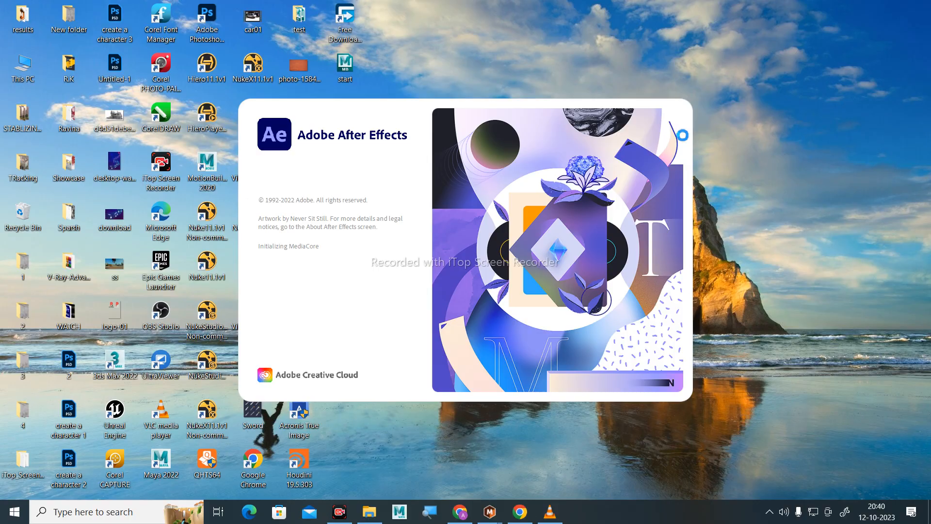
{"action": "right_click", "coordinate": [758, 125]}
{"action": "left_click", "coordinate": [825, 161]}
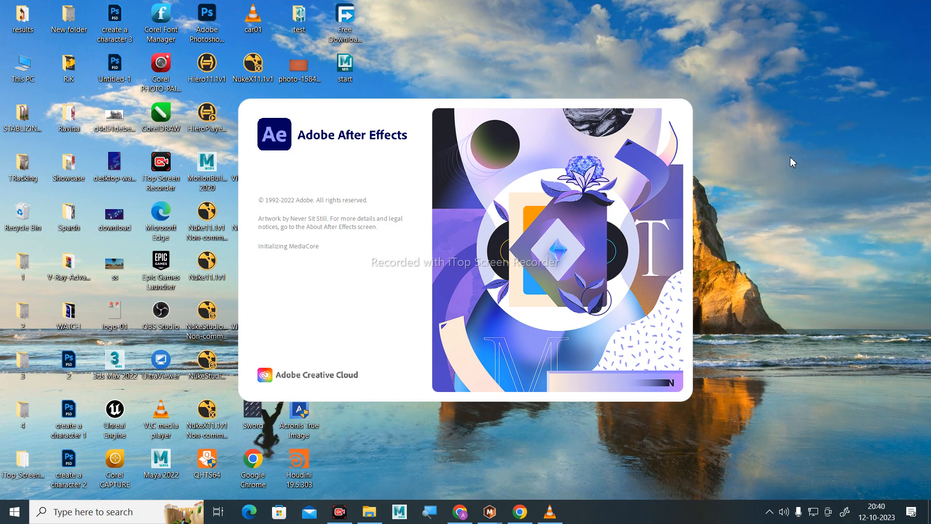
{"action": "right_click", "coordinate": [791, 158]}
{"action": "left_click", "coordinate": [824, 190]}
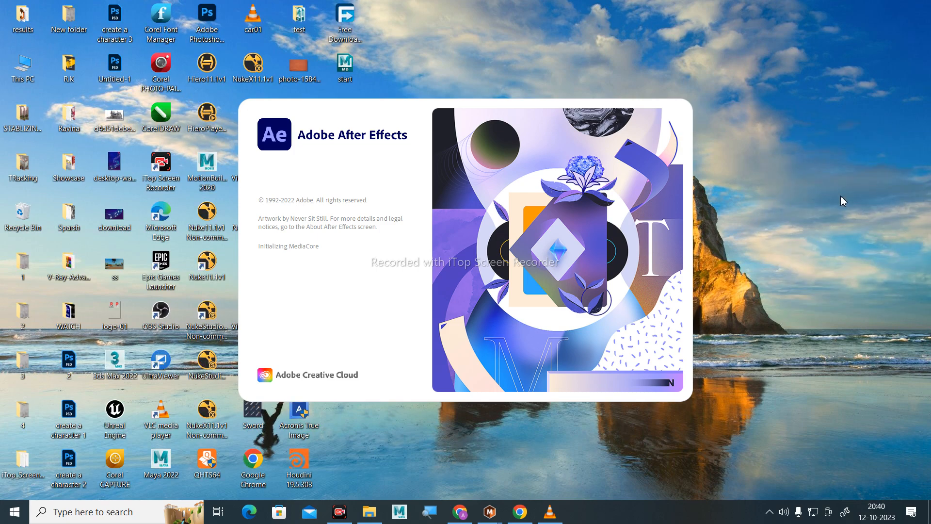
{"action": "right_click", "coordinate": [762, 132]}
{"action": "left_click", "coordinate": [783, 168]}
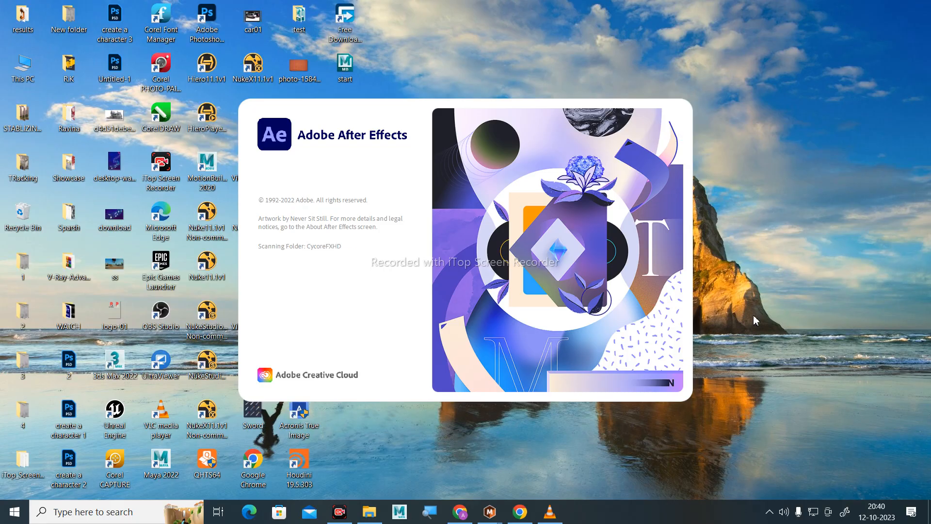
Switch to VLC media player and close the geometry 1280.mov video.
{"action": "left_click", "coordinate": [550, 512]}
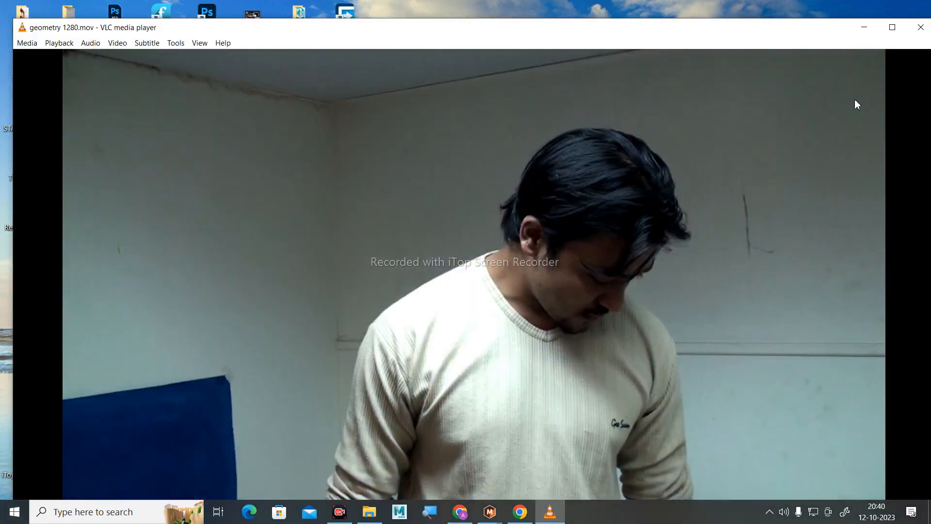
{"action": "left_click", "coordinate": [920, 27]}
{"action": "right_click", "coordinate": [738, 81]}
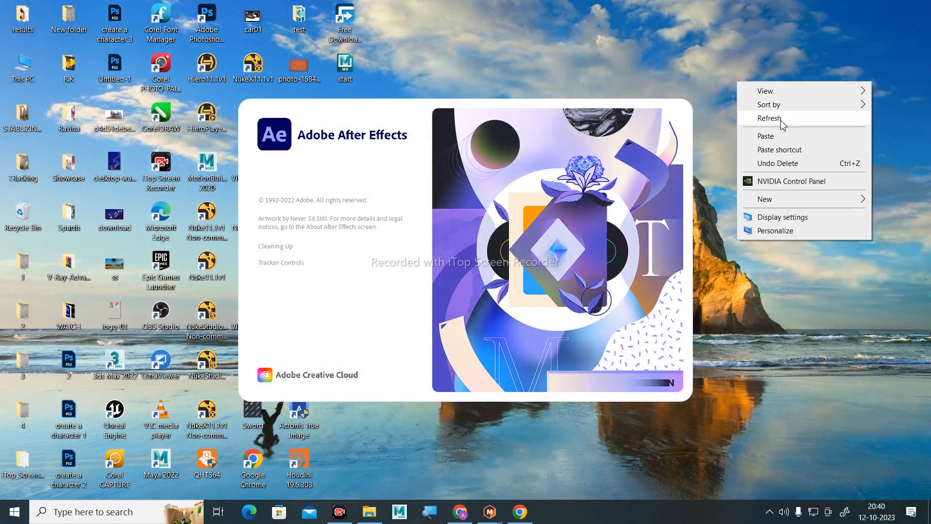
{"action": "left_click", "coordinate": [783, 124]}
{"action": "right_click", "coordinate": [767, 112]}
{"action": "left_click", "coordinate": [808, 148]}
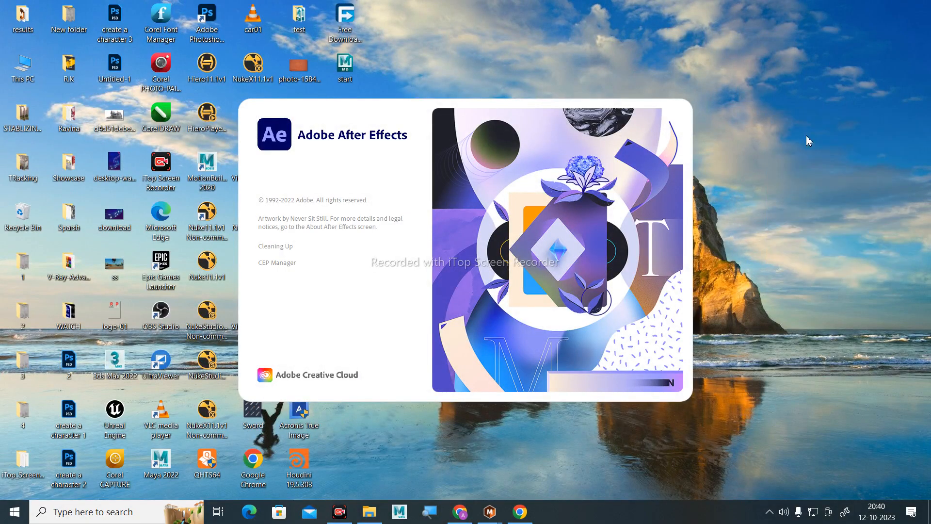
{"action": "right_click", "coordinate": [741, 132]}
{"action": "left_click", "coordinate": [777, 172]}
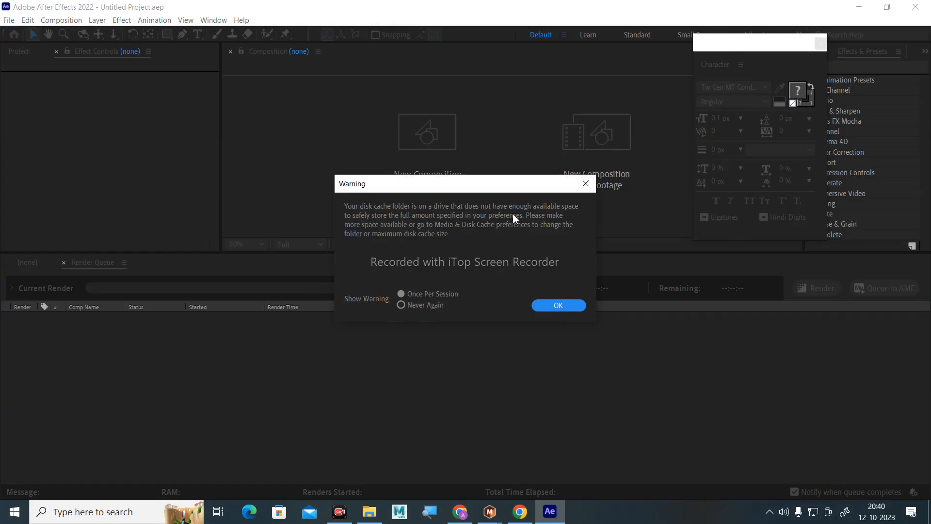
Dismiss the disk cache warning in After Effects and switch to the Small Screen workspace.
{"action": "left_click", "coordinate": [586, 184]}
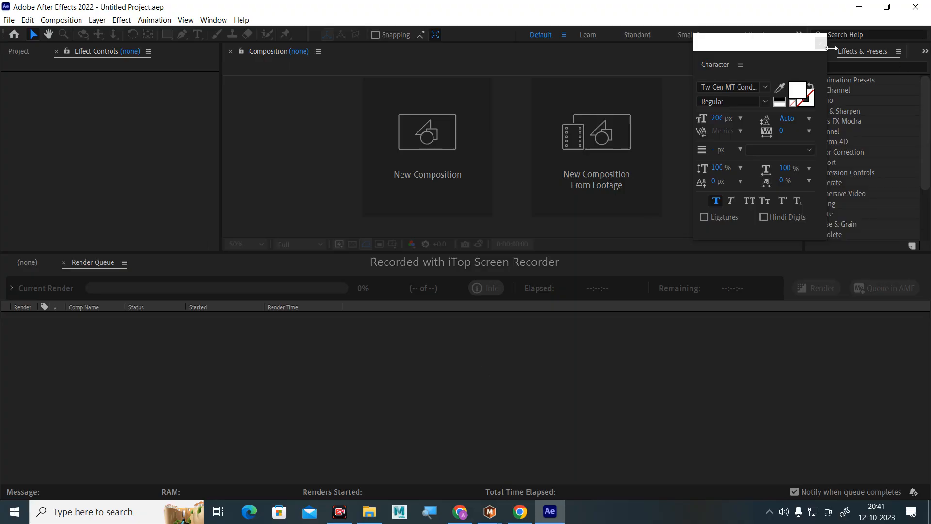
{"action": "left_click", "coordinate": [820, 44]}
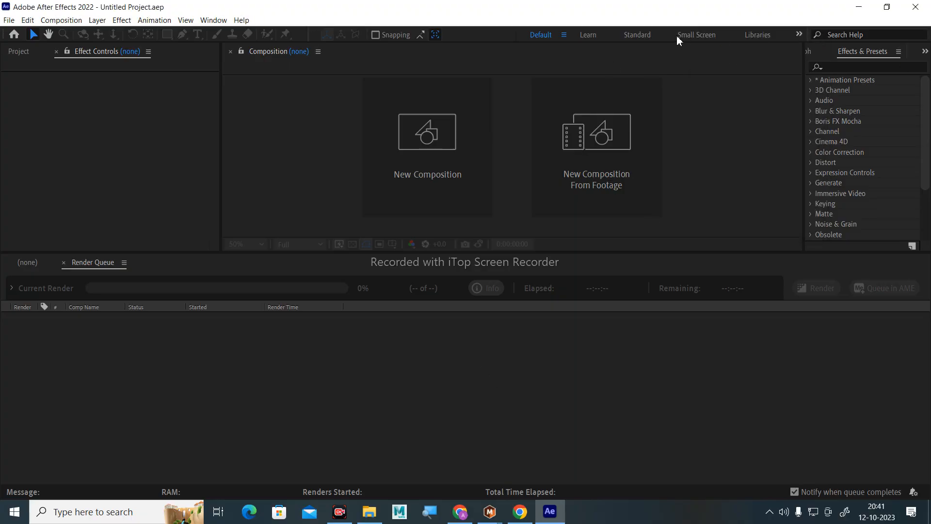
{"action": "left_click", "coordinate": [563, 35]}
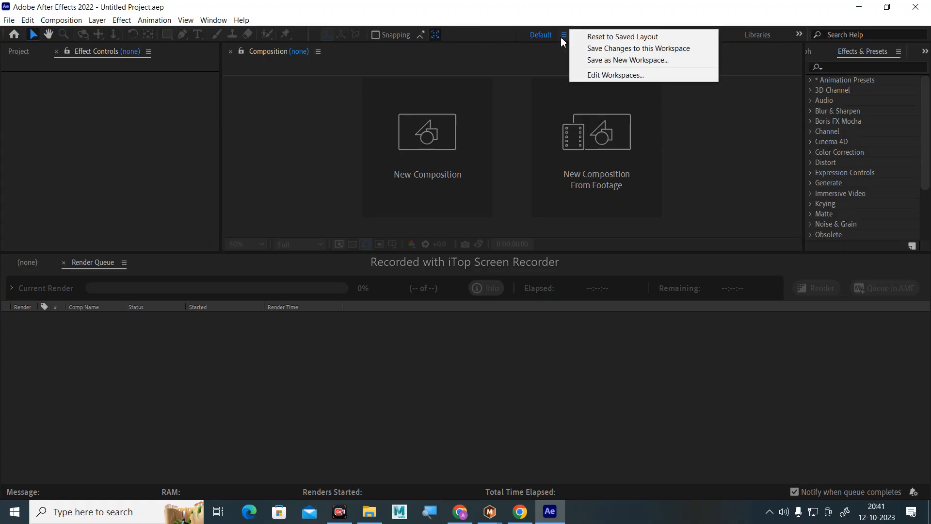
{"action": "left_click", "coordinate": [645, 38]}
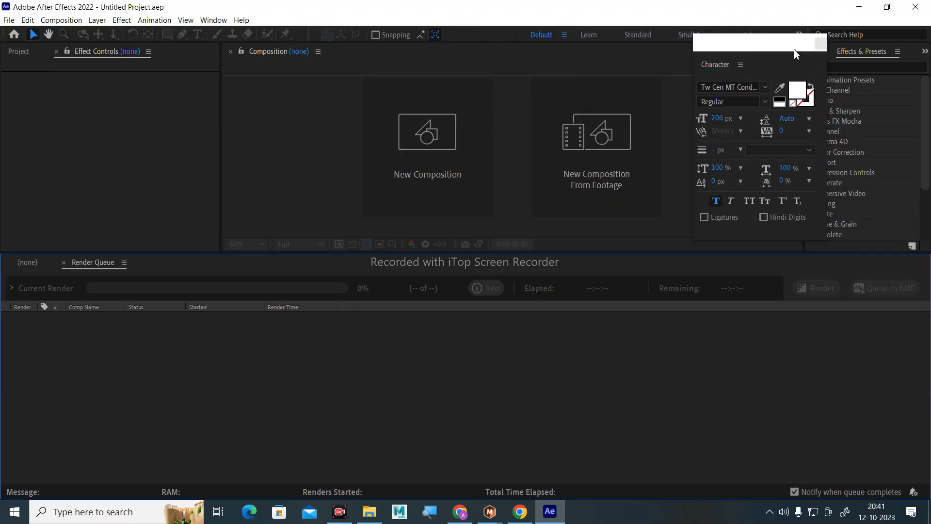
{"action": "left_click", "coordinate": [859, 51]}
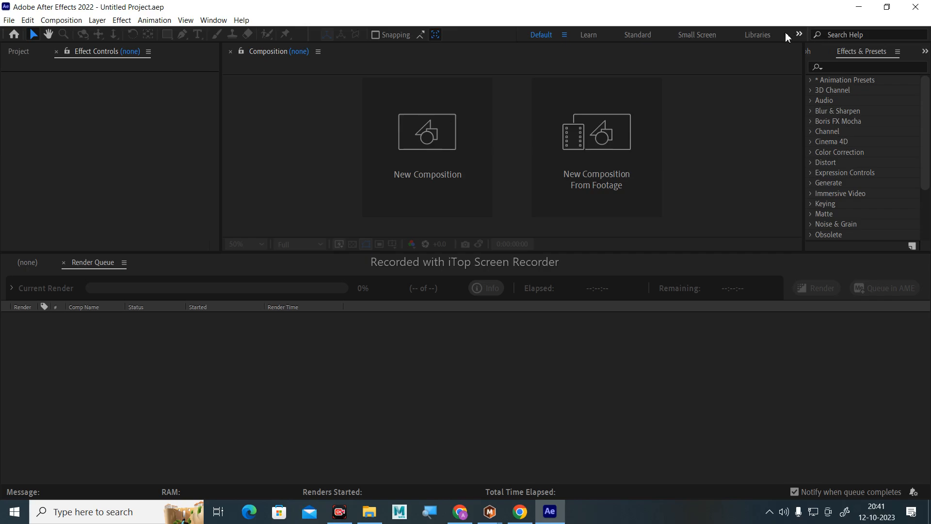
{"action": "left_click", "coordinate": [696, 35]}
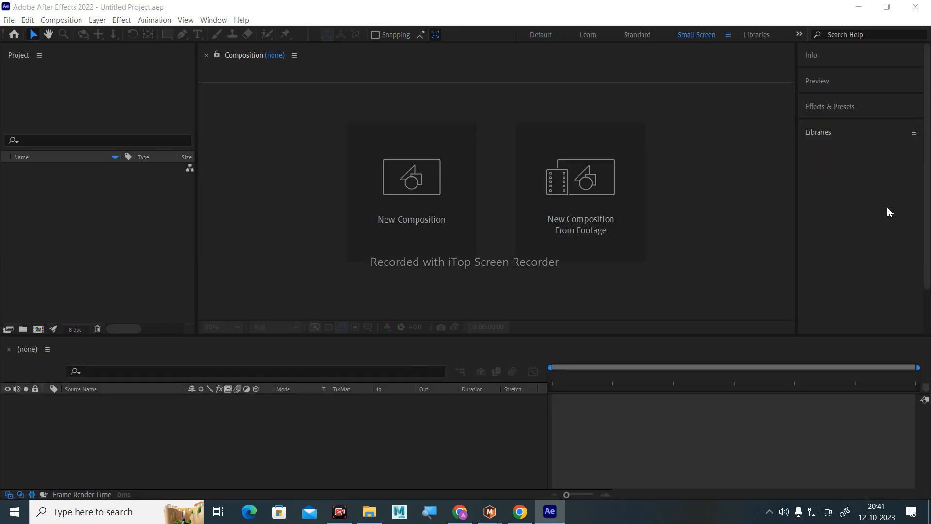
Import the computer screen clip from the Class 02 footage folder, create a composition from it, and re-enable the viewer refresh.
{"action": "left_click", "coordinate": [369, 513]}
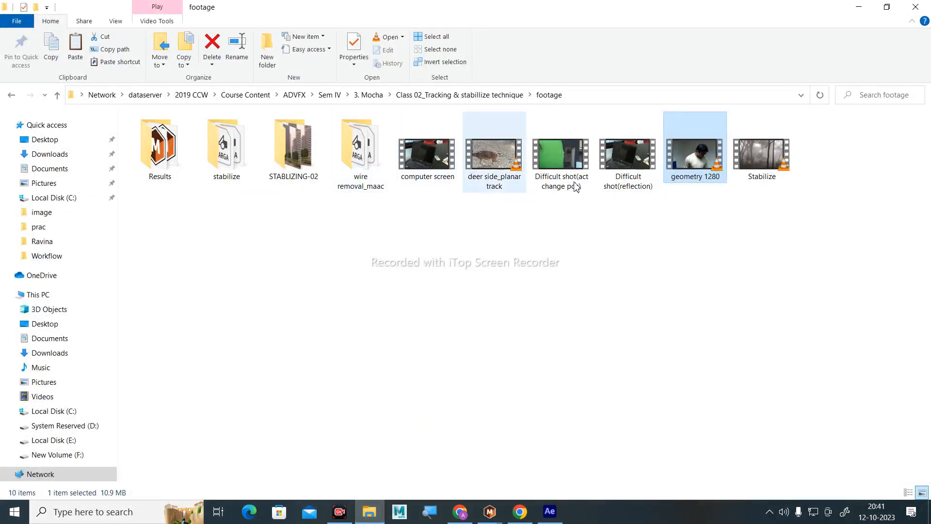
{"action": "left_click_drag", "start_coordinate": [427, 155], "coordinate": [62, 214]}
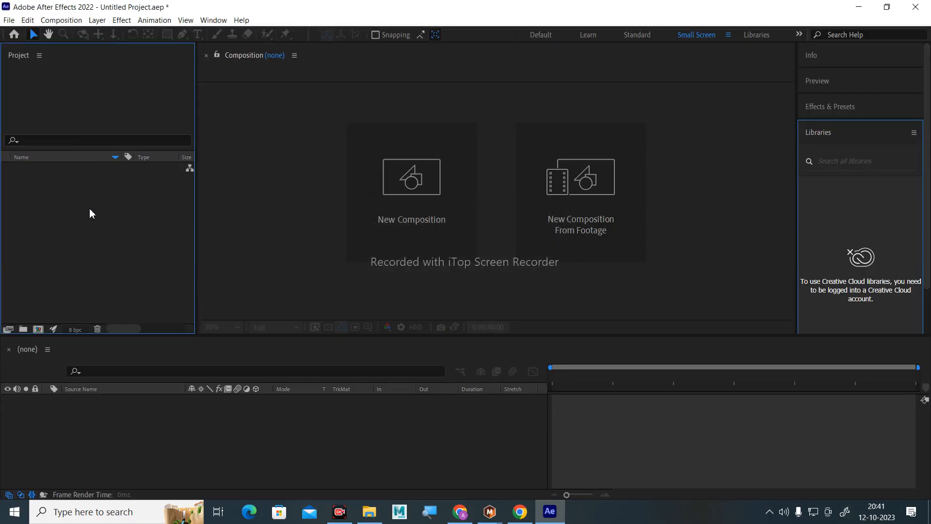
{"action": "left_click_drag", "start_coordinate": [62, 173], "coordinate": [38, 329]}
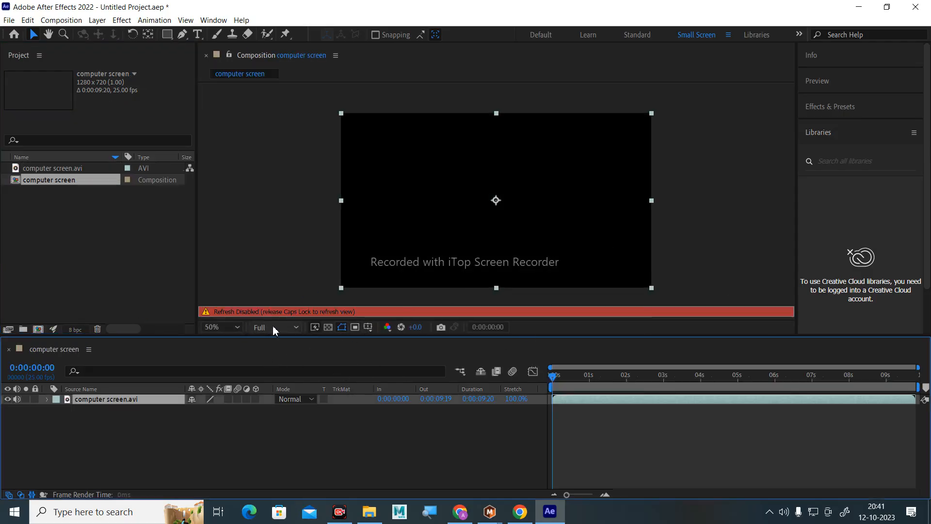
{"action": "key", "text": "Caps_Lock"}
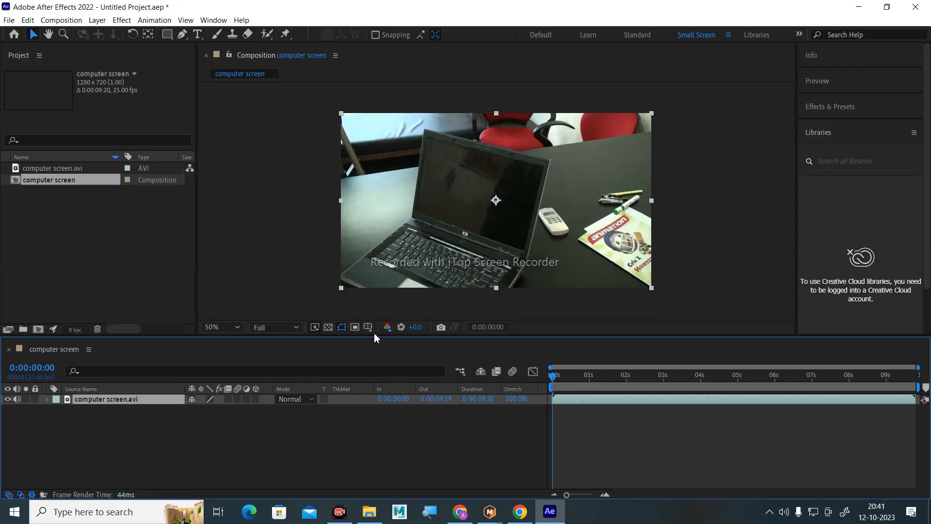
{"action": "left_click_drag", "start_coordinate": [562, 387], "coordinate": [215, 420]}
Search the Effects & Presets for mocha.
{"action": "left_click", "coordinate": [856, 34]}
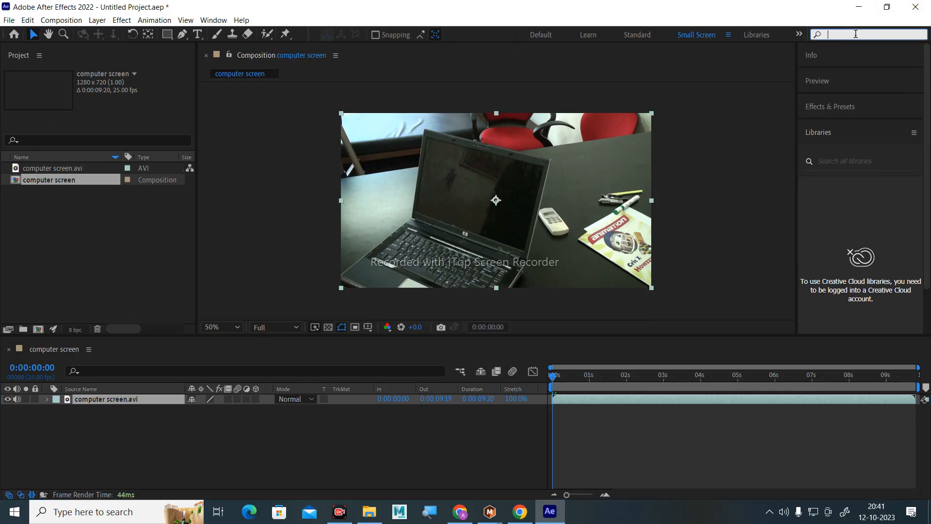
{"action": "left_click", "coordinate": [853, 107]}
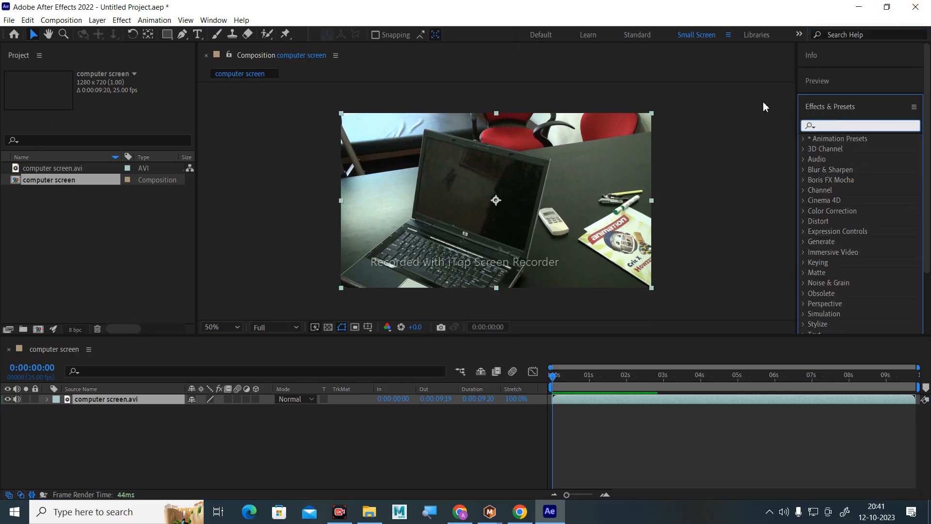
{"action": "type", "text": "mocha"}
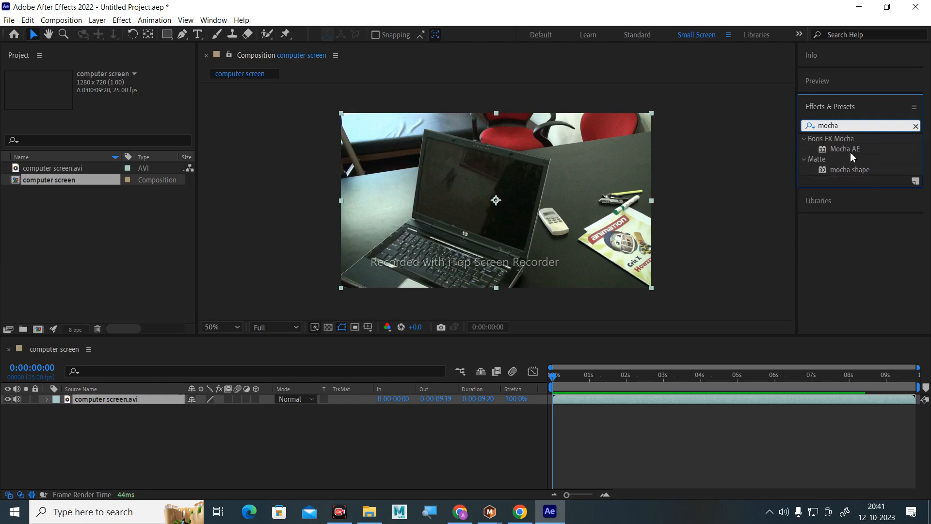
{"action": "left_click", "coordinate": [122, 19]}
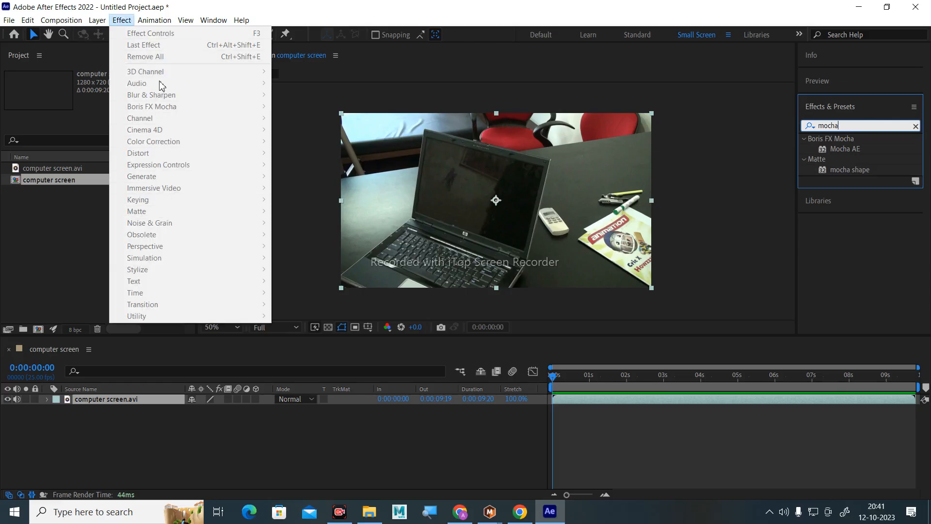
{"action": "left_click", "coordinate": [92, 243]}
{"action": "left_click", "coordinate": [84, 180]}
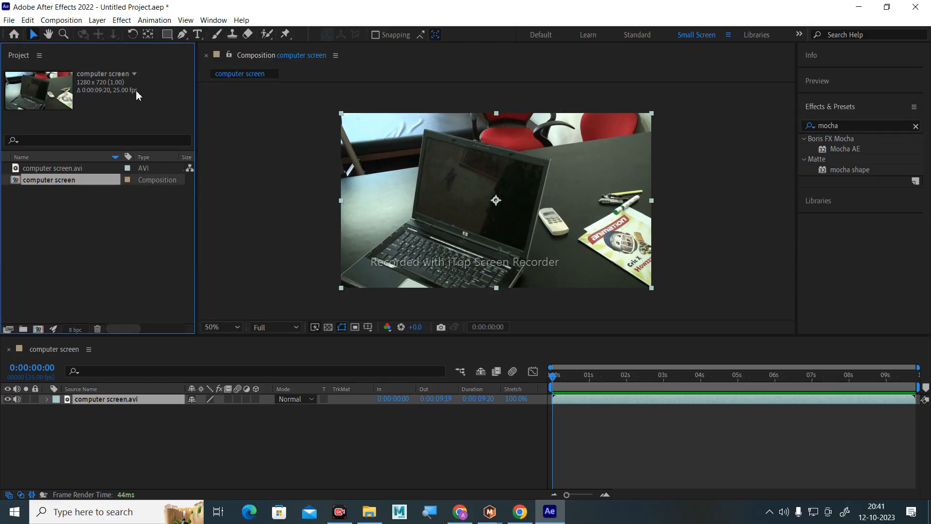
{"action": "left_click", "coordinate": [154, 20]}
{"action": "left_click", "coordinate": [64, 215]}
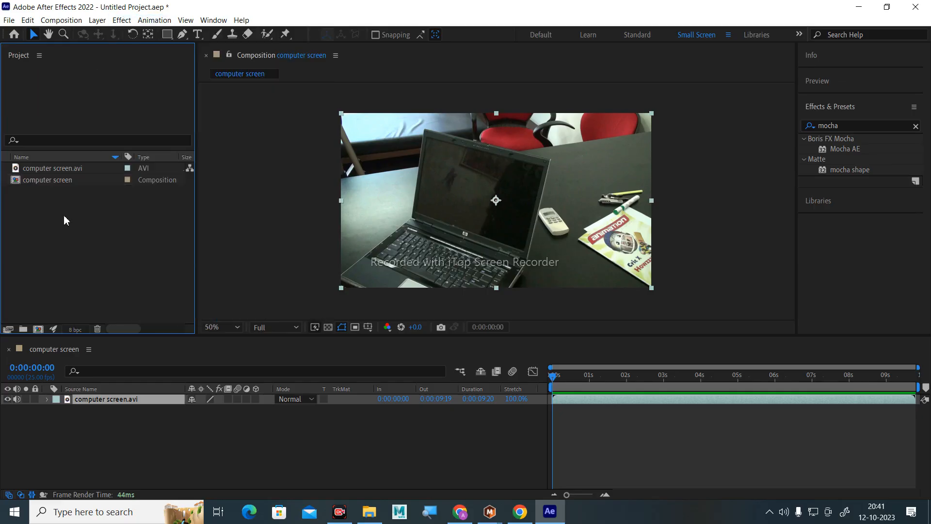
{"action": "left_click", "coordinate": [138, 426]}
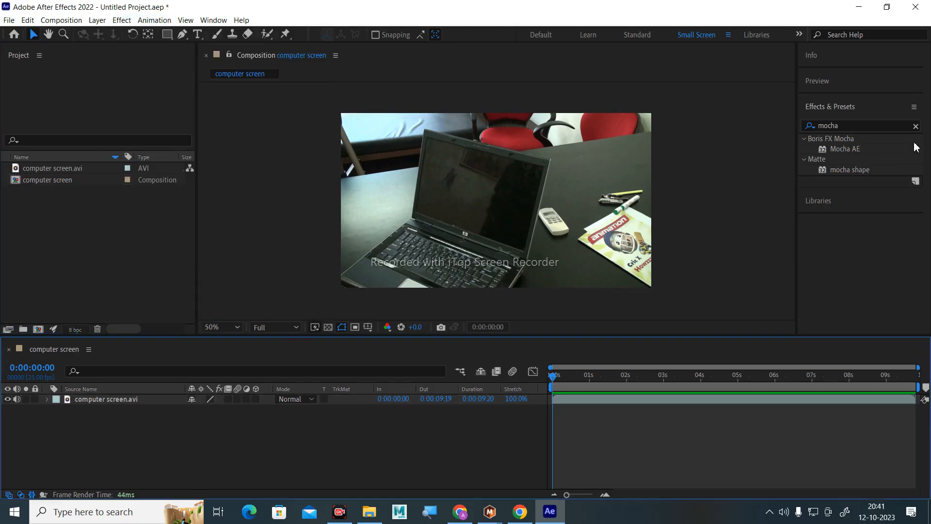
Clear the effects search and apply the Boris FX Mocha AE effect to the computer screen.avi layer.
{"action": "left_click", "coordinate": [916, 126]}
{"action": "left_click", "coordinate": [146, 399]}
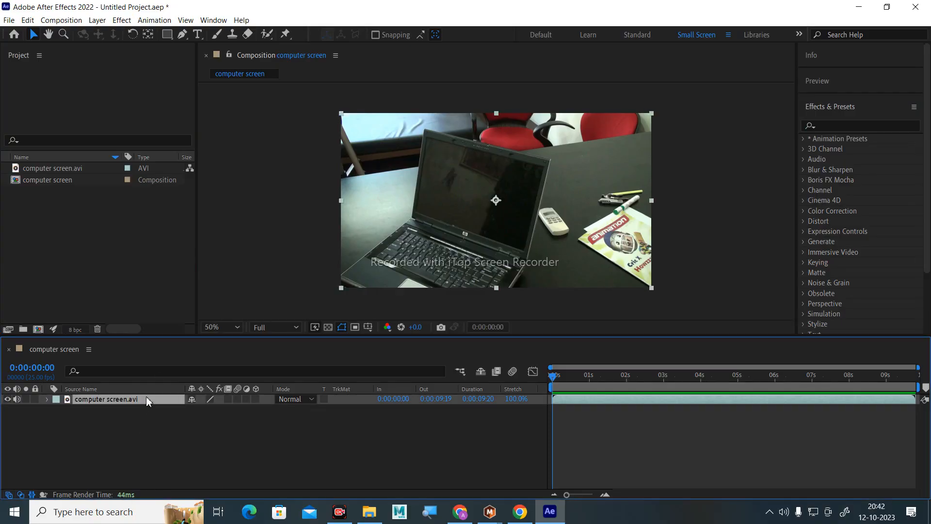
{"action": "left_click", "coordinate": [130, 22]}
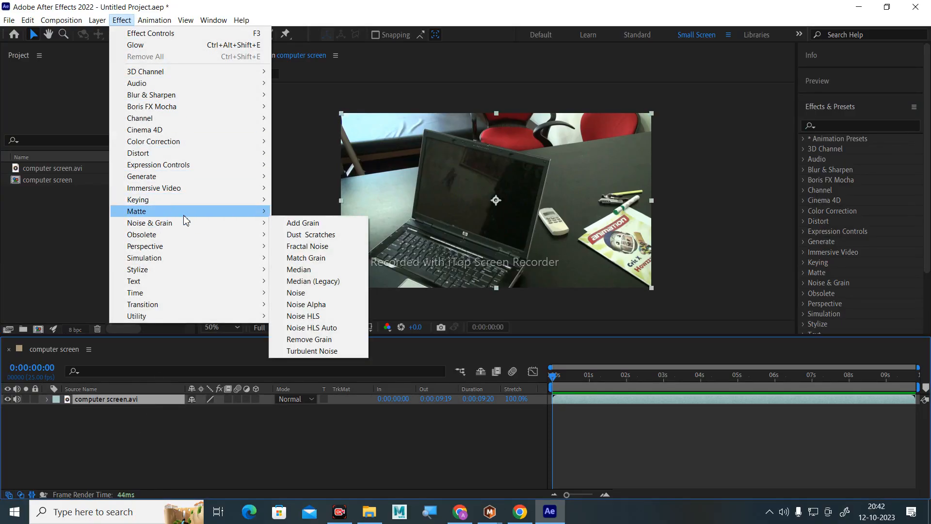
{"action": "mouse_move", "coordinate": [185, 217]}
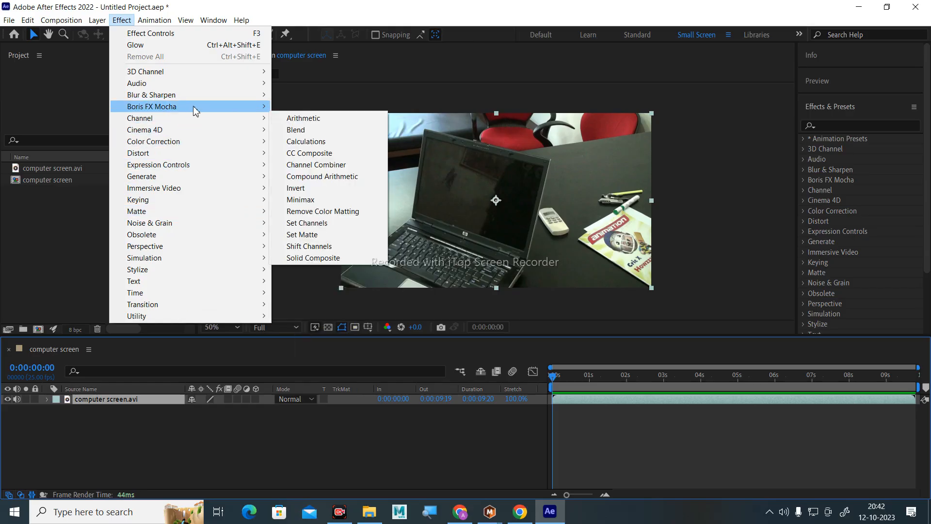
{"action": "mouse_move", "coordinate": [195, 111]}
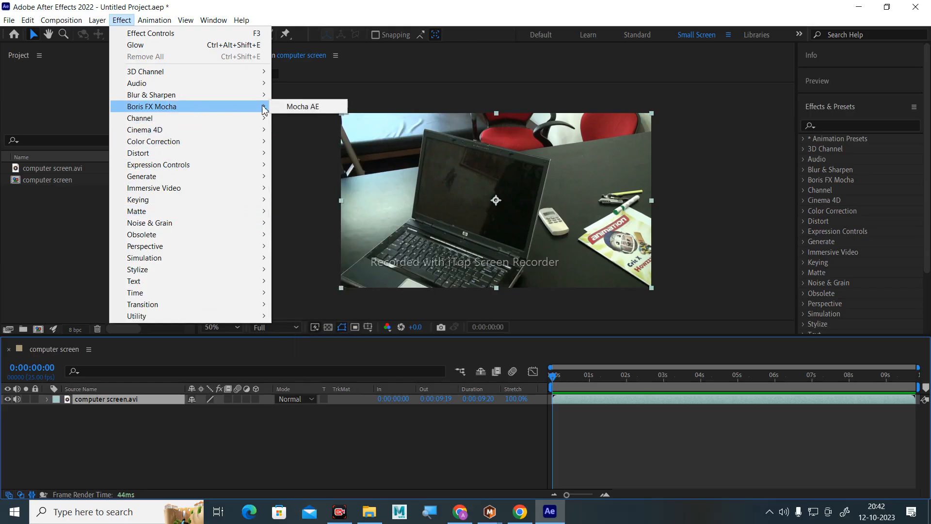
{"action": "left_click", "coordinate": [307, 107]}
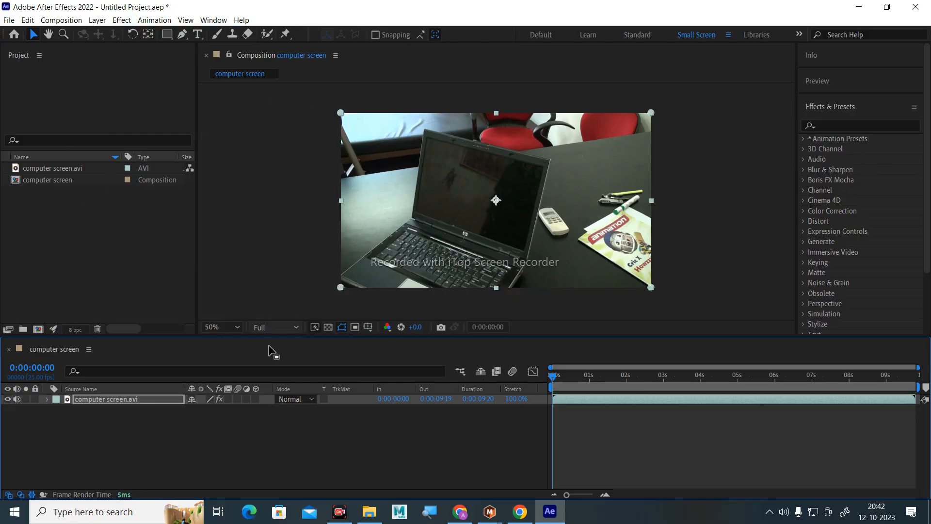
Expand the computer screen.avi layer's effects in the timeline and select Mocha AE.
{"action": "left_click", "coordinate": [115, 433]}
{"action": "left_click", "coordinate": [128, 403]}
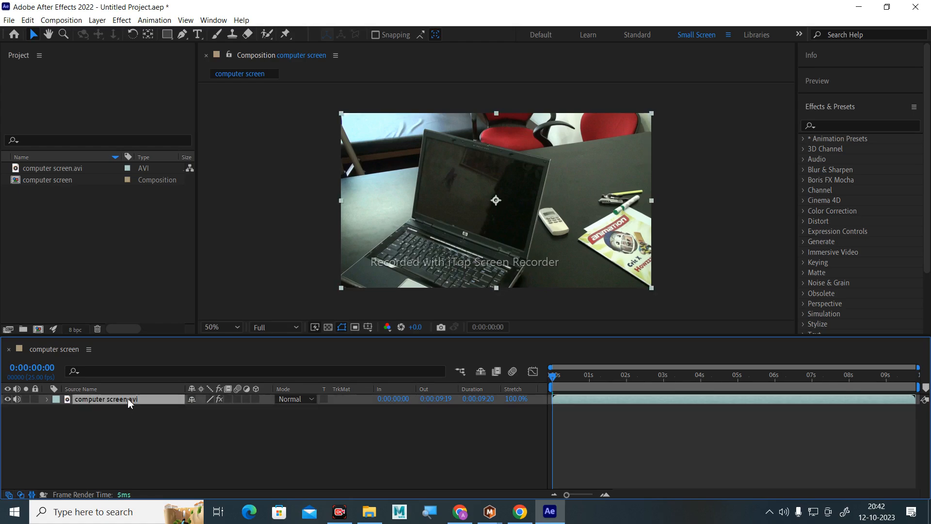
{"action": "left_click", "coordinate": [48, 400]}
{"action": "left_click", "coordinate": [58, 411]}
{"action": "left_click", "coordinate": [109, 420]}
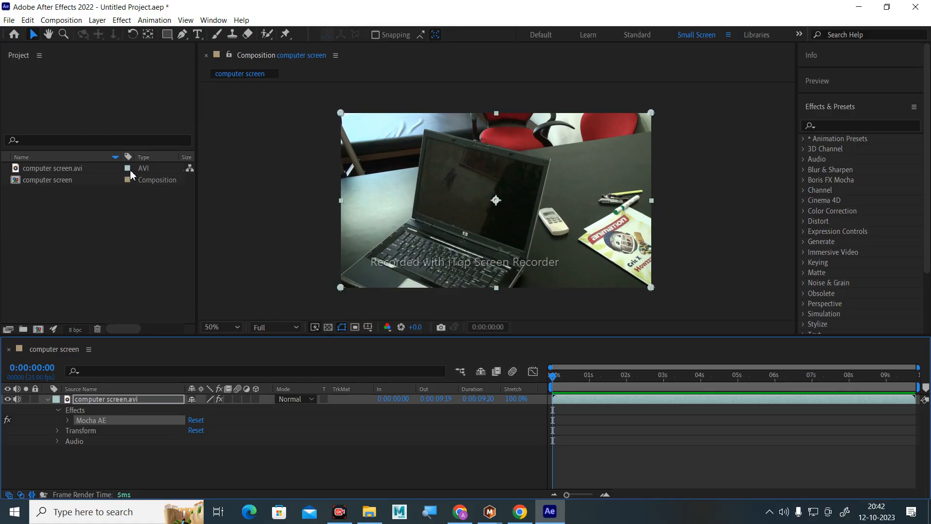
{"action": "left_click", "coordinate": [35, 60]}
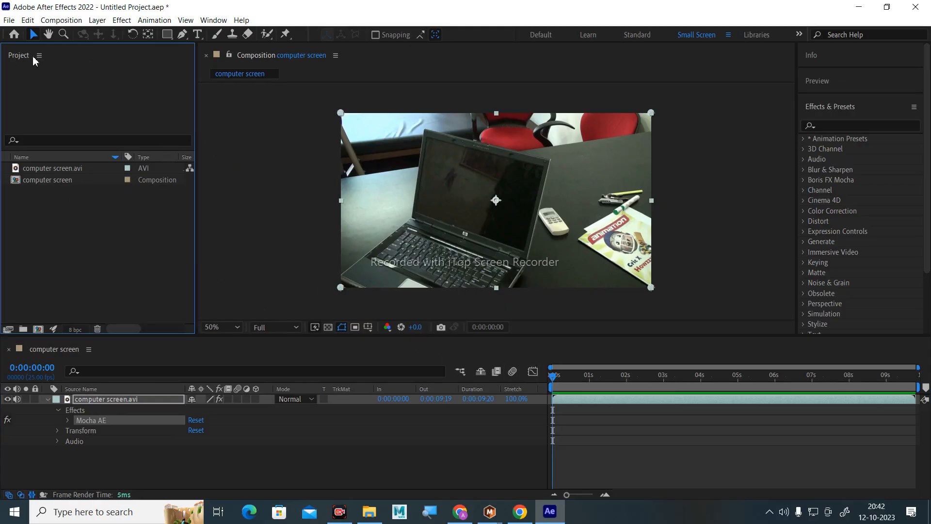
{"action": "left_click", "coordinate": [39, 57]}
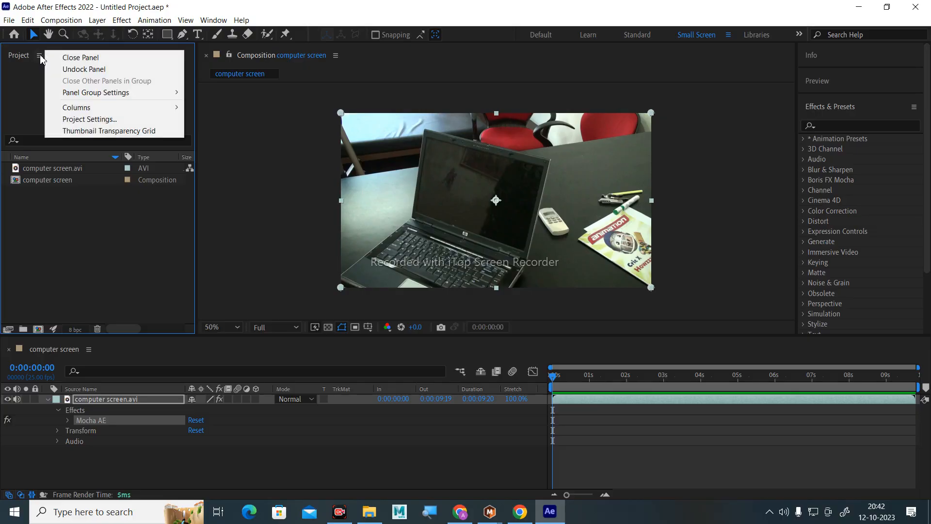
{"action": "left_click", "coordinate": [5, 122]}
{"action": "left_click", "coordinate": [39, 58]}
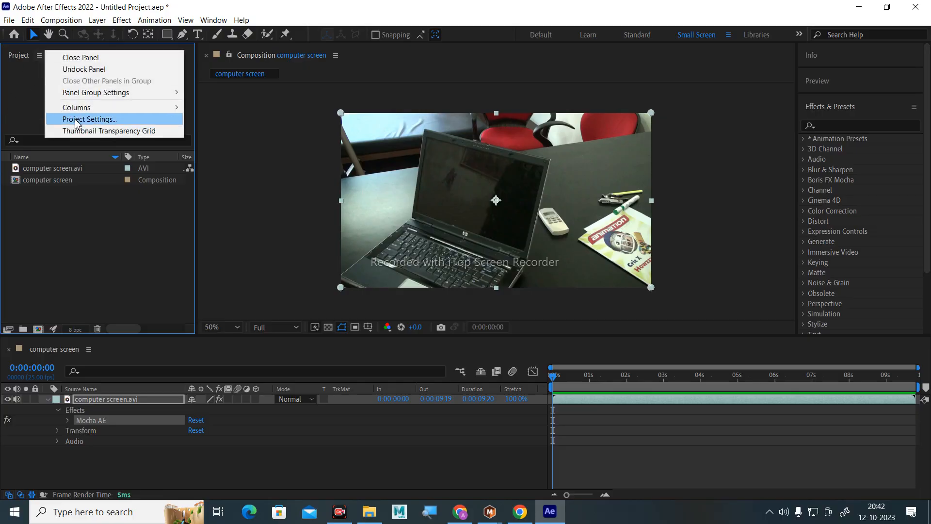
{"action": "left_click", "coordinate": [76, 120]}
{"action": "left_click", "coordinate": [657, 94]}
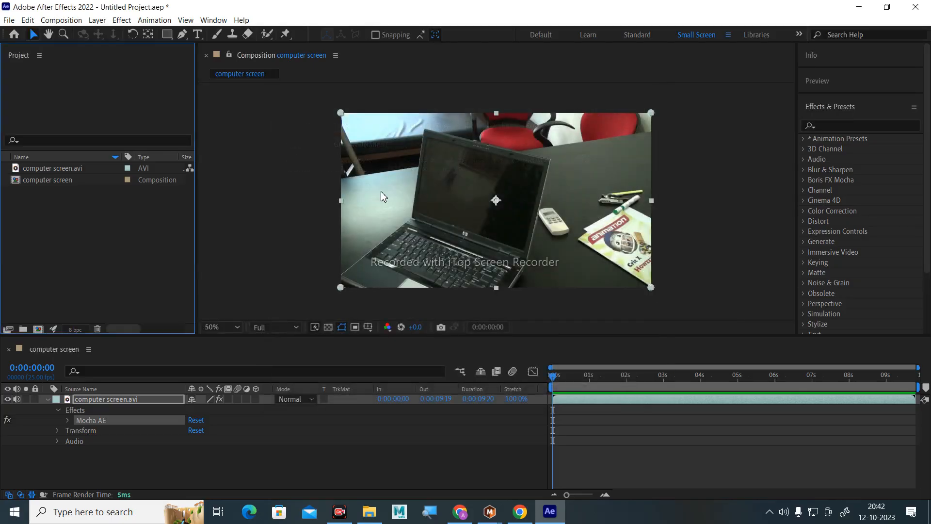
Switch to the Libraries workspace and open the effect controls for Mocha AE on the computer screen.avi layer.
{"action": "left_click", "coordinate": [646, 35]}
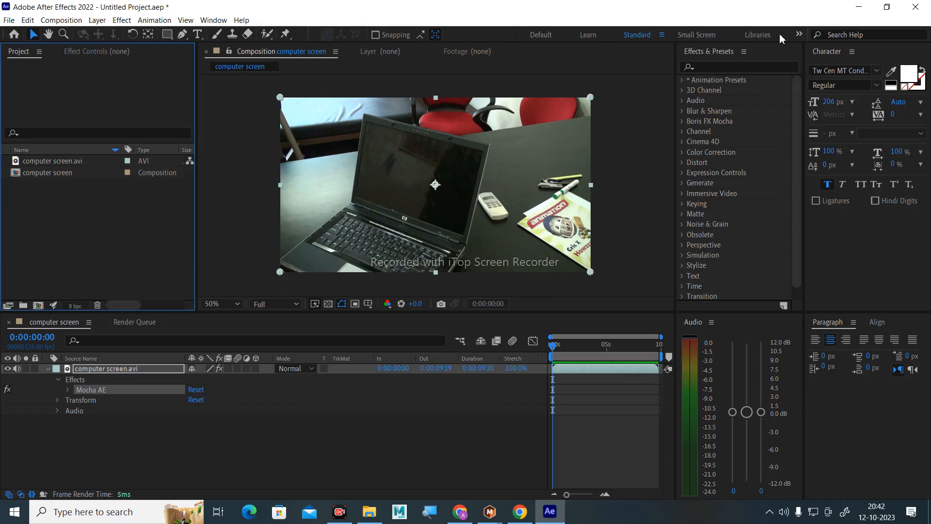
{"action": "left_click", "coordinate": [761, 35]}
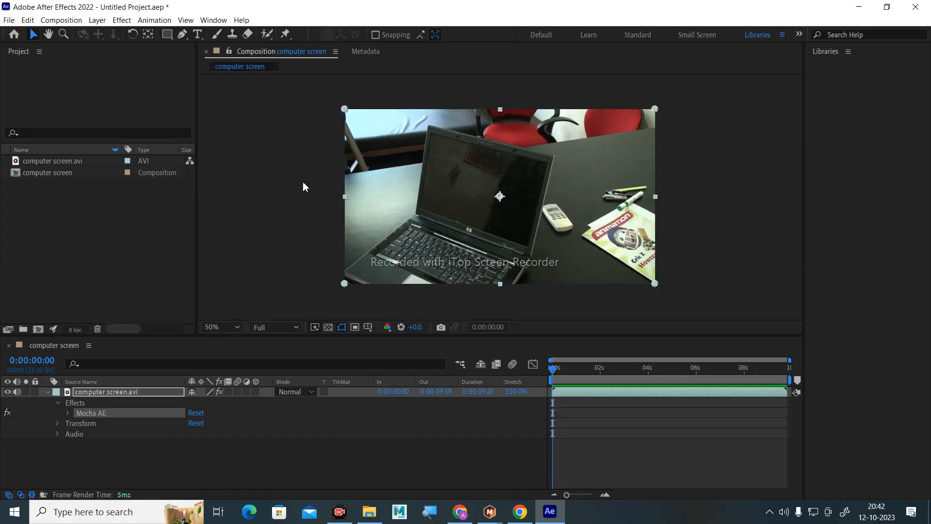
{"action": "left_click", "coordinate": [67, 414]}
{"action": "double_click", "coordinate": [94, 415]}
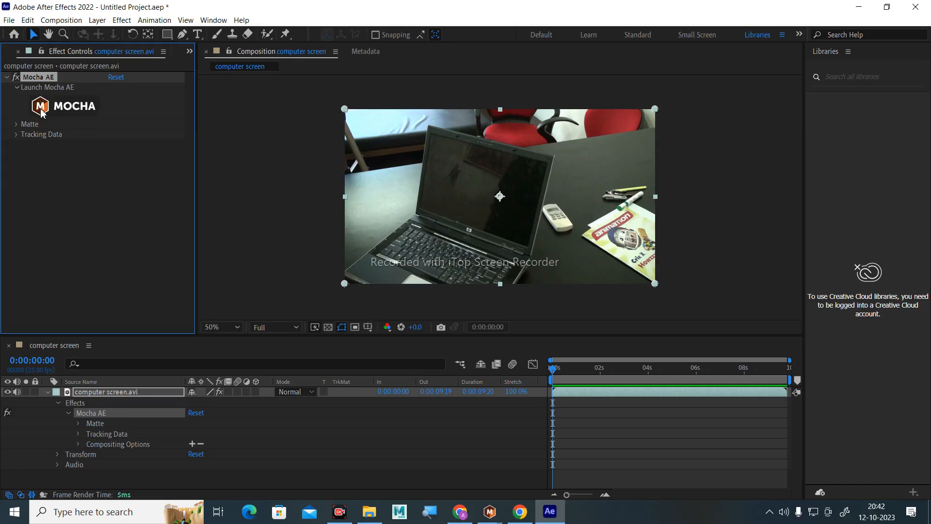
Launch Mocha AE from the effect, dismissing the registration form and allowing collection of anonymous usage statistics.
{"action": "left_click", "coordinate": [68, 106]}
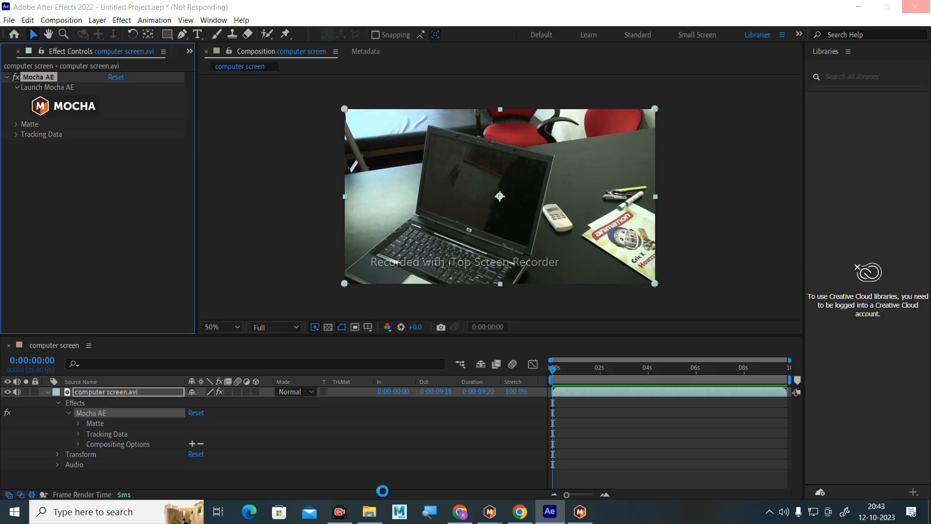
{"action": "mouse_move", "coordinate": [582, 513]}
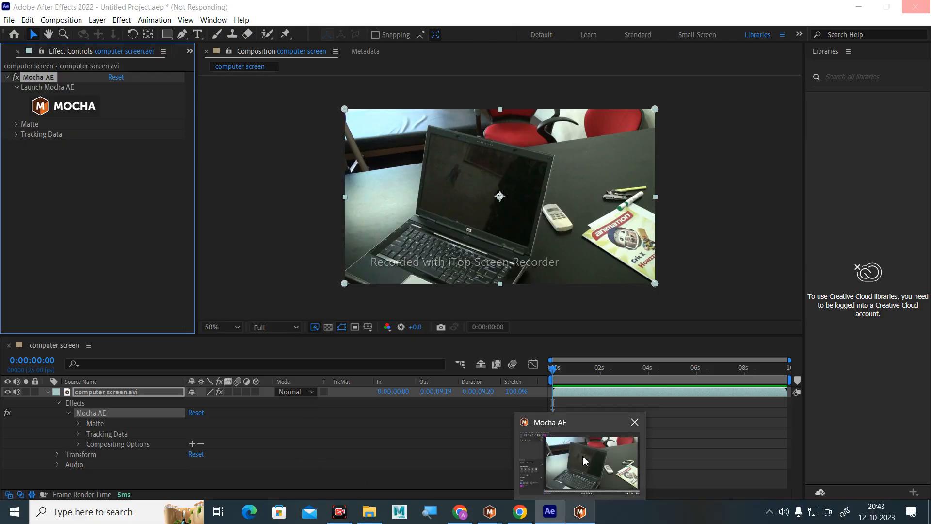
{"action": "left_click", "coordinate": [593, 507]}
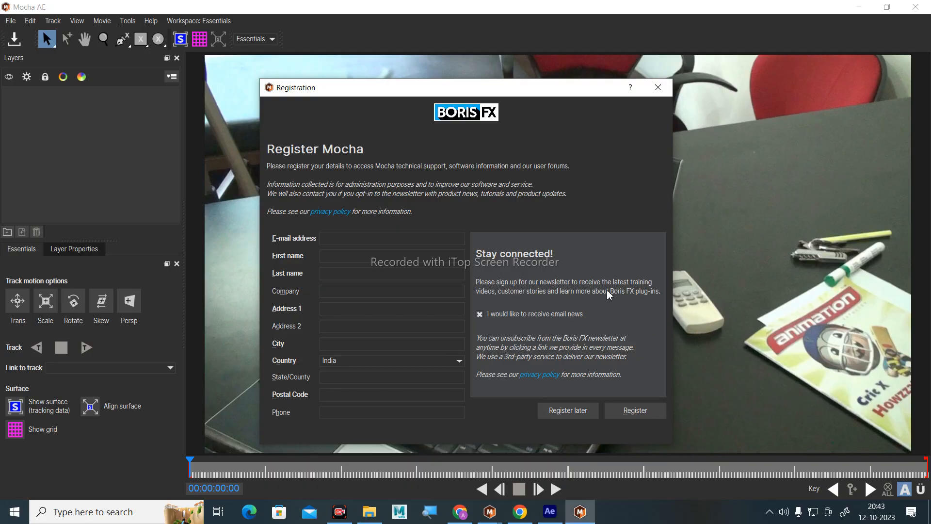
{"action": "left_click", "coordinate": [658, 88]}
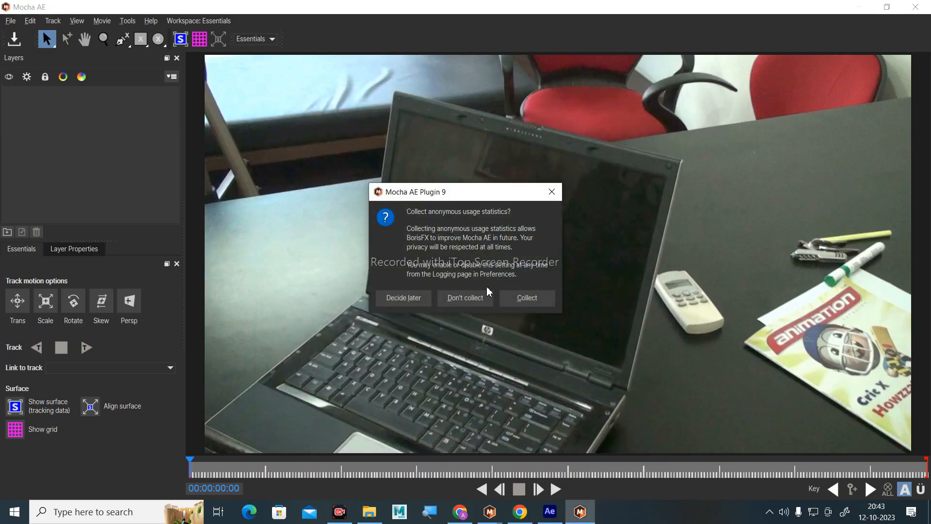
{"action": "left_click", "coordinate": [529, 299]}
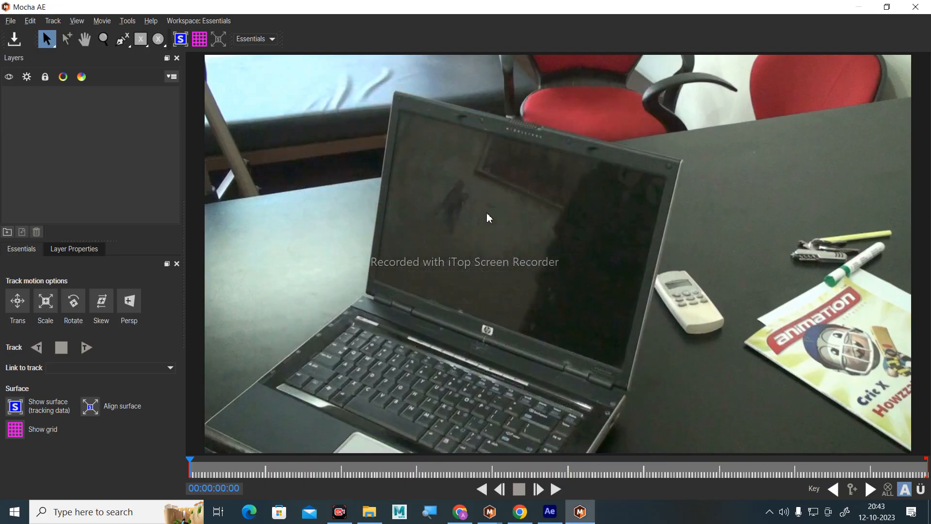
Switch the Mocha AE workspace from Essentials to Classic.
{"action": "left_click", "coordinate": [266, 39]}
{"action": "left_click", "coordinate": [275, 59]}
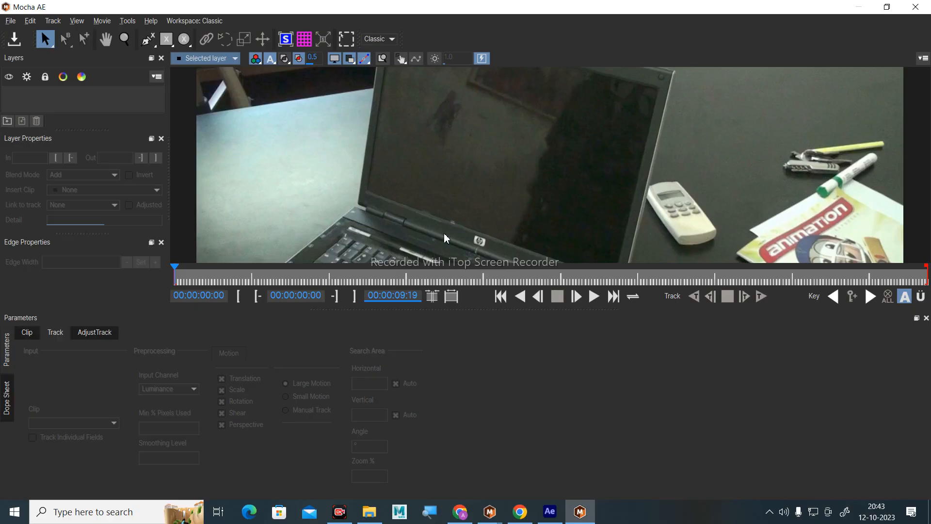
{"action": "left_click", "coordinate": [127, 42]}
{"action": "scroll", "coordinate": [432, 133], "scroll_direction": "down", "scroll_amount": 4}
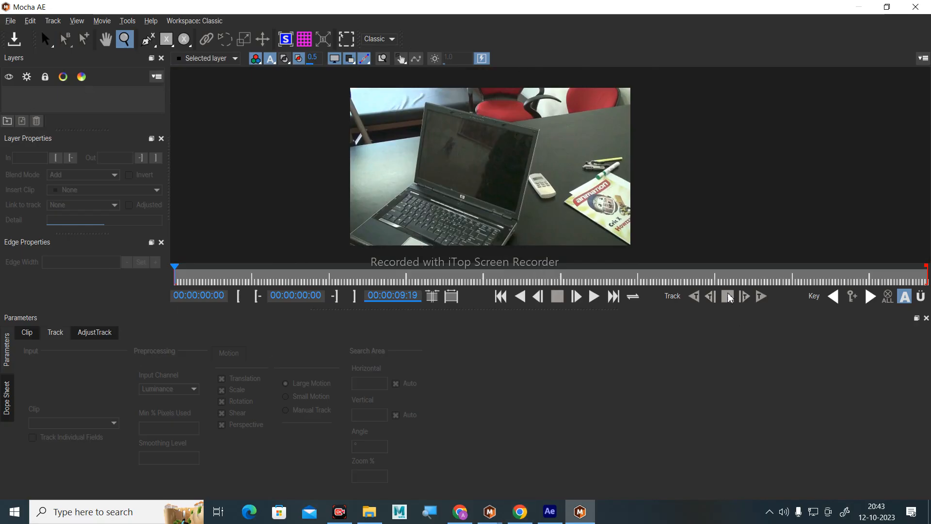
Close Mocha AE and expand the effect's Matte and Tracking Data settings in After Effects.
{"action": "left_click", "coordinate": [916, 7]}
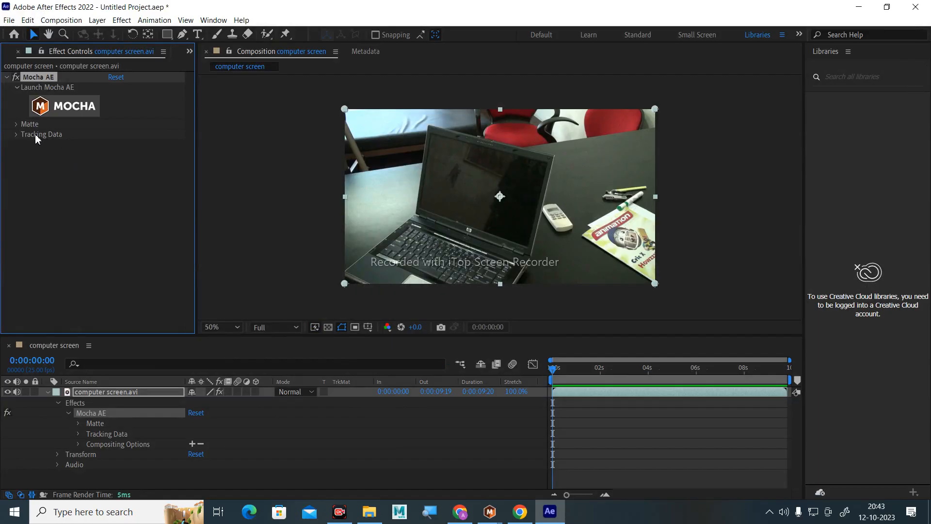
{"action": "left_click", "coordinate": [13, 126]}
{"action": "left_click", "coordinate": [13, 126]}
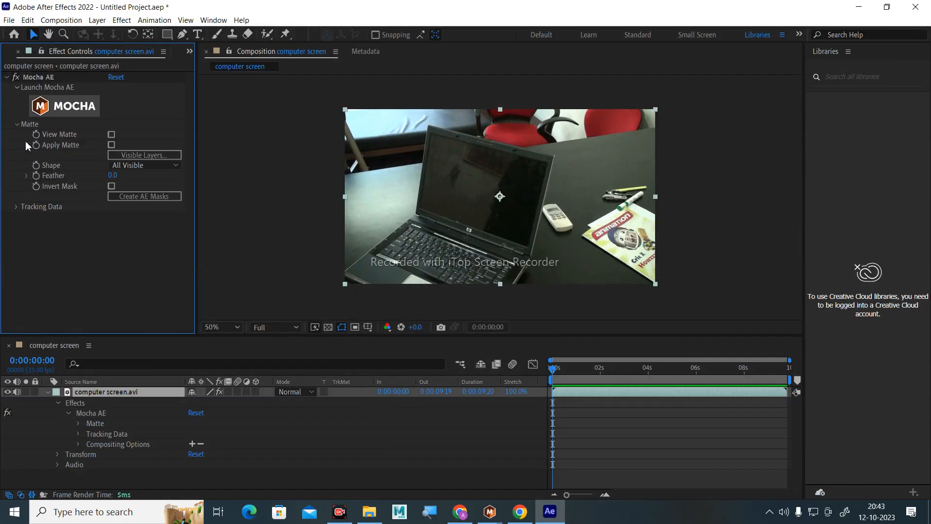
{"action": "left_click", "coordinate": [15, 208]}
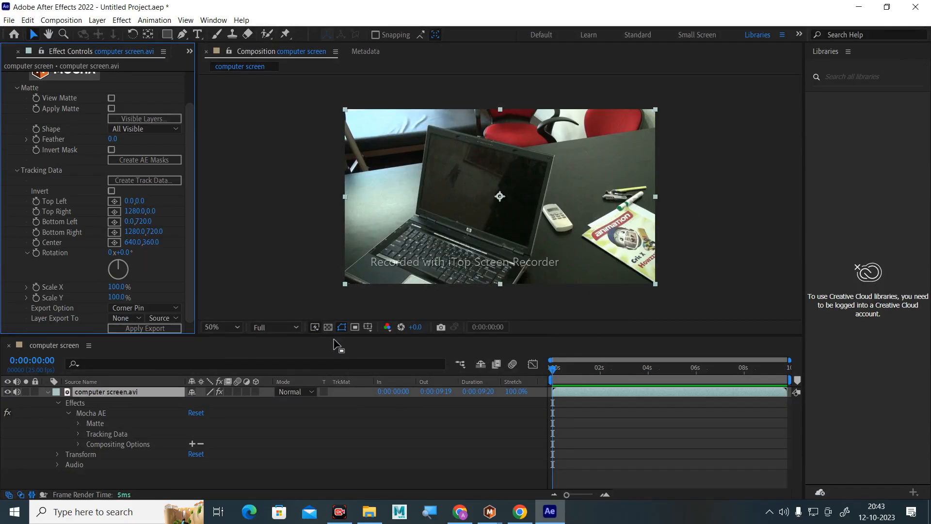
Minimize After Effects and the footage folder window, and refresh the desktop.
{"action": "left_click", "coordinate": [858, 6]}
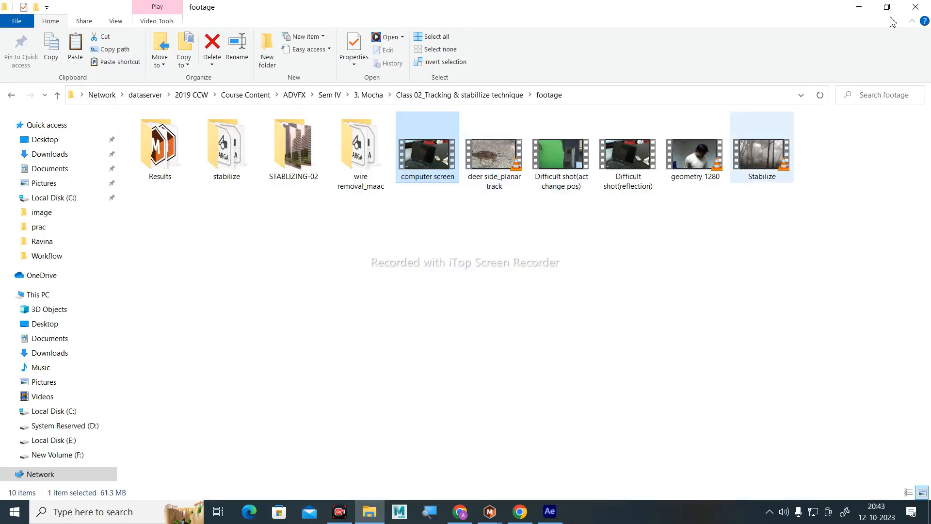
{"action": "left_click", "coordinate": [859, 6]}
{"action": "right_click", "coordinate": [481, 215]}
{"action": "left_click", "coordinate": [511, 246]}
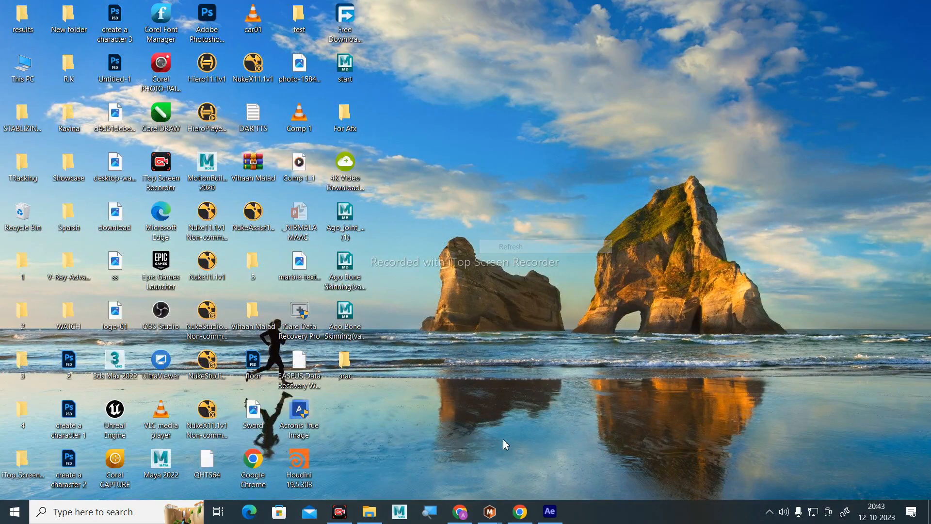
Switch to the Google Meet call in Chrome and stop presenting the screen.
{"action": "left_click", "coordinate": [461, 512]}
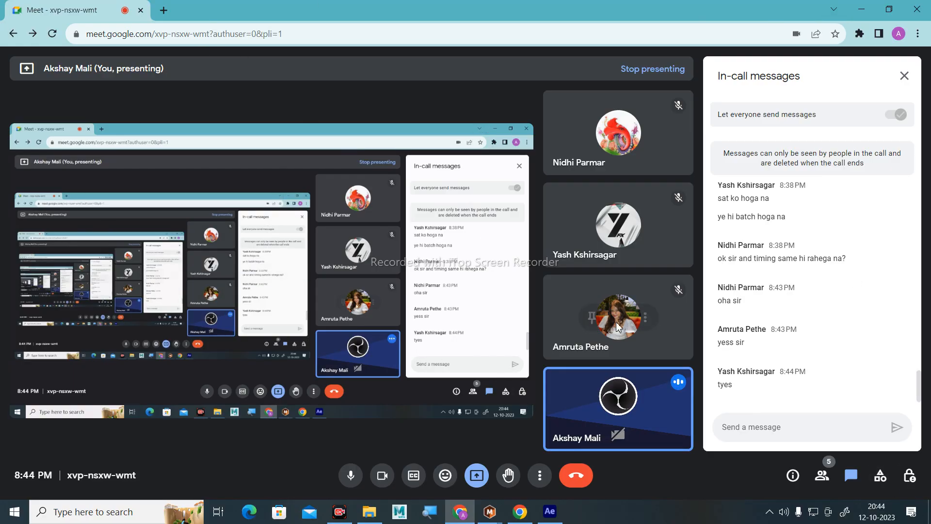
{"action": "mouse_move", "coordinate": [595, 443]}
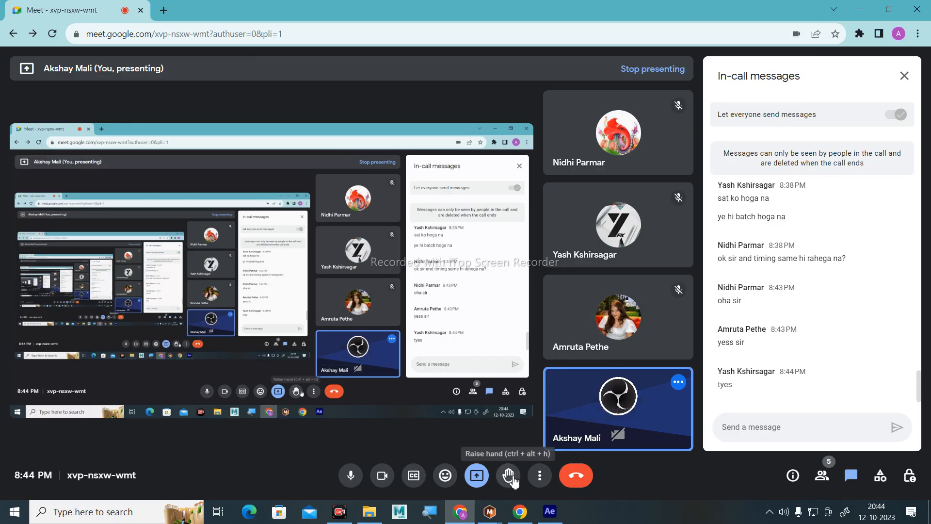
{"action": "left_click", "coordinate": [474, 478]}
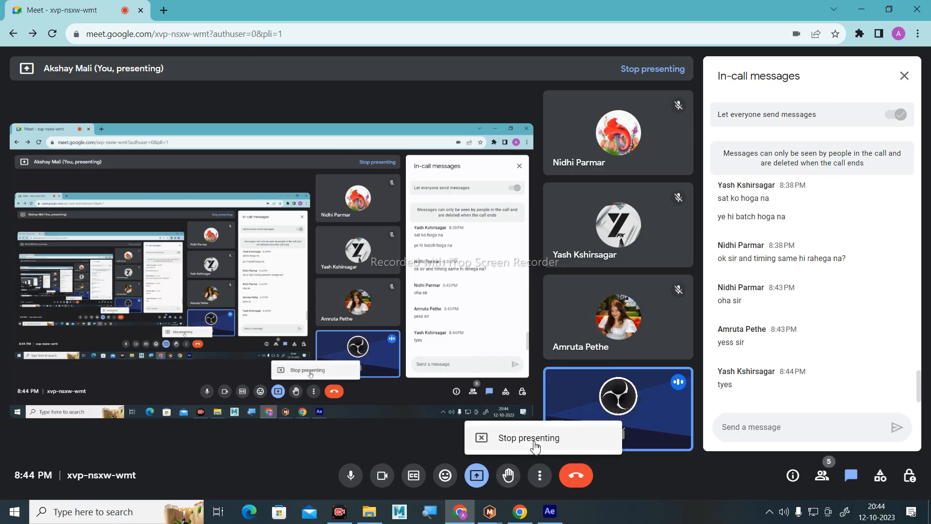
{"action": "left_click", "coordinate": [532, 443]}
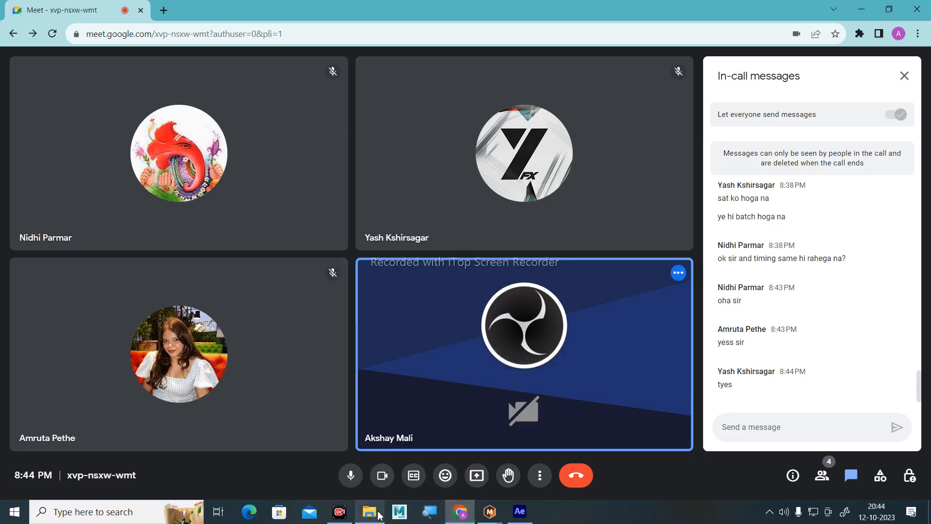
{"action": "left_click", "coordinate": [342, 516]}
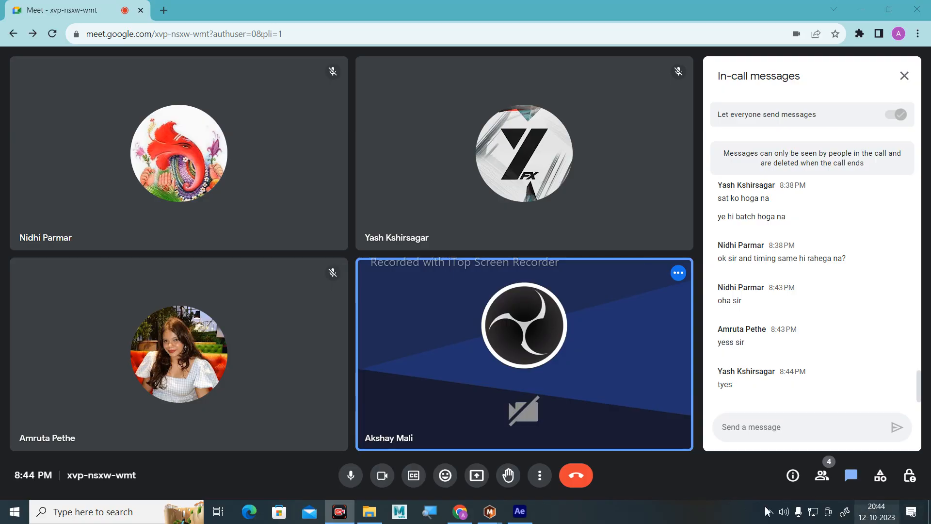
{"action": "mouse_move", "coordinate": [645, 438]}
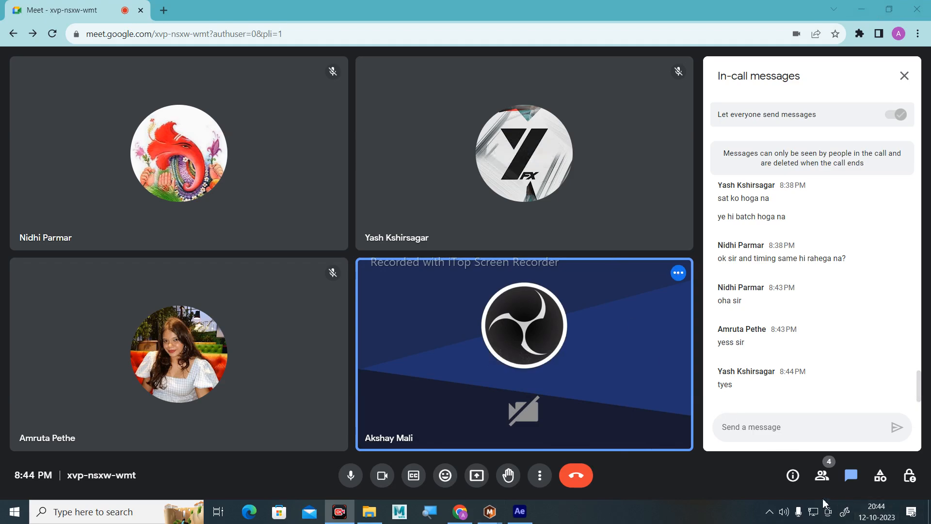
{"action": "mouse_move", "coordinate": [198, 68]}
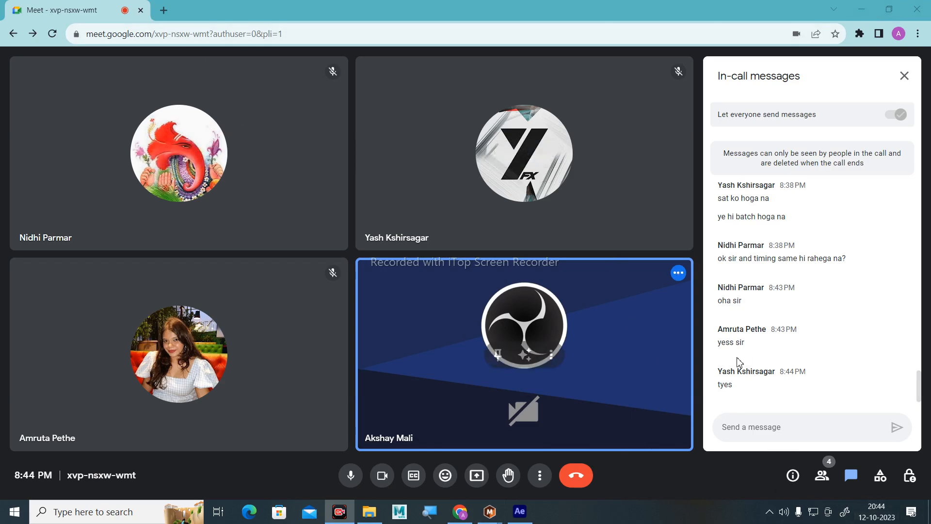